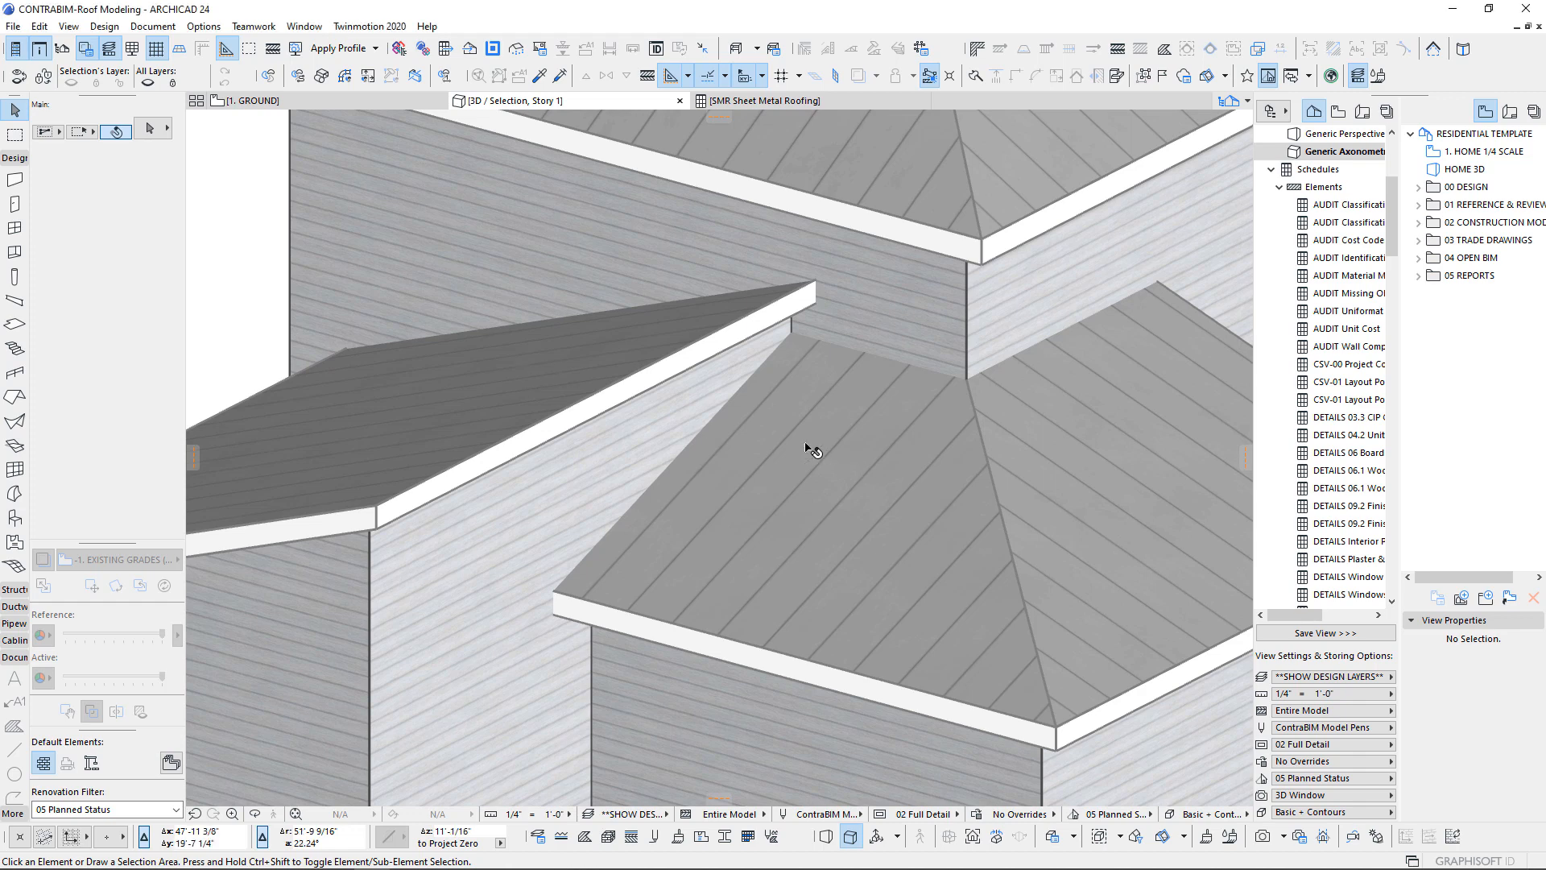
# - Switch the 3D window from axonometric to perspective projection for viewing the house roofs
pyautogui.scroll(-5, 807, 448)
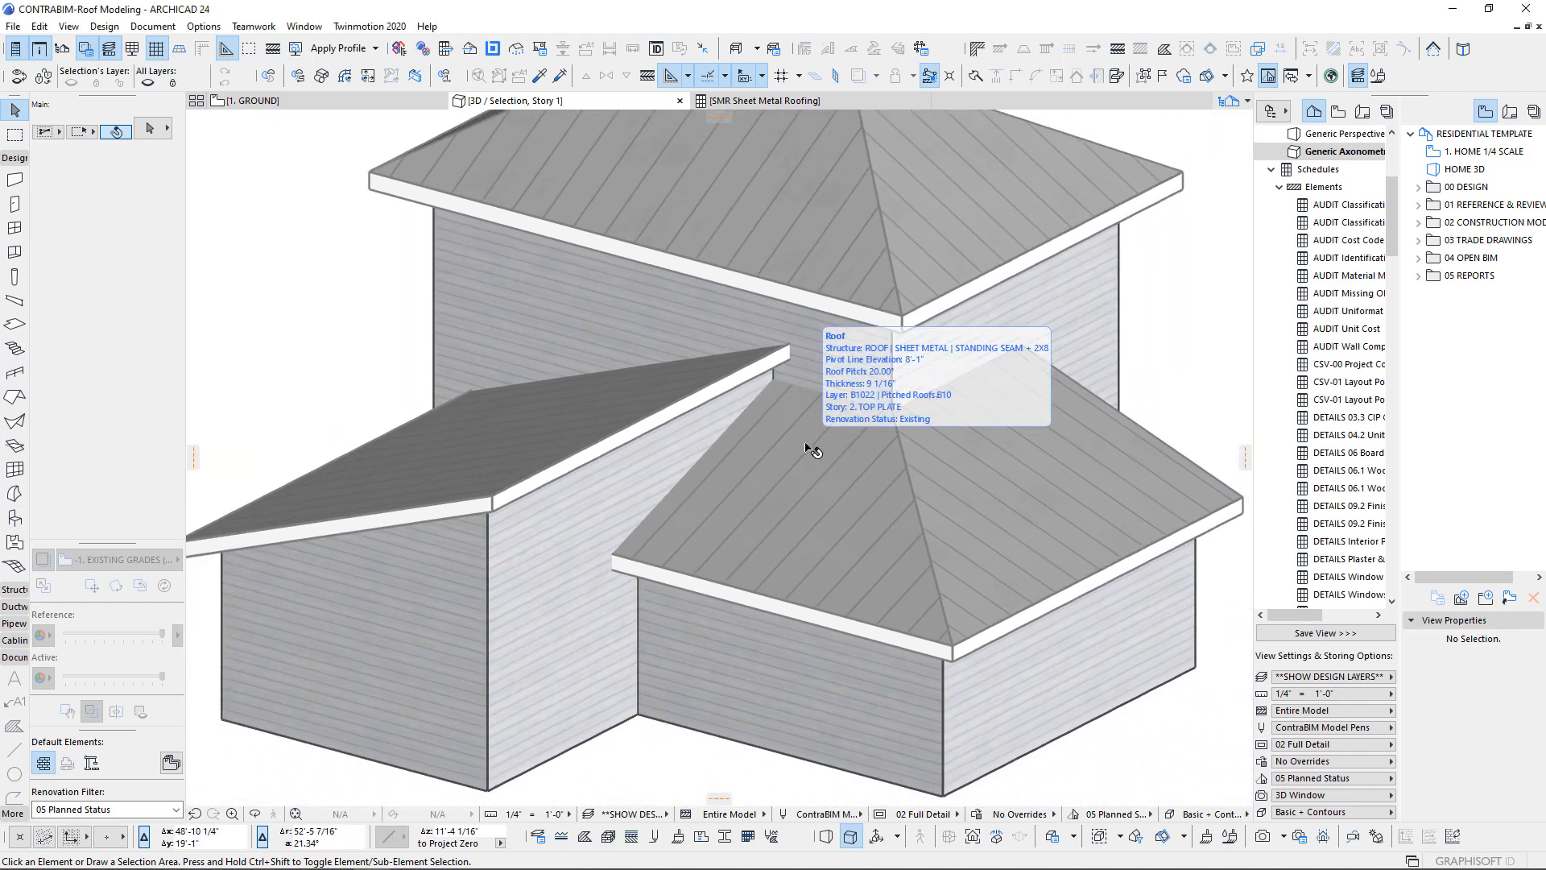
pyautogui.scroll(-1, 757, 495)
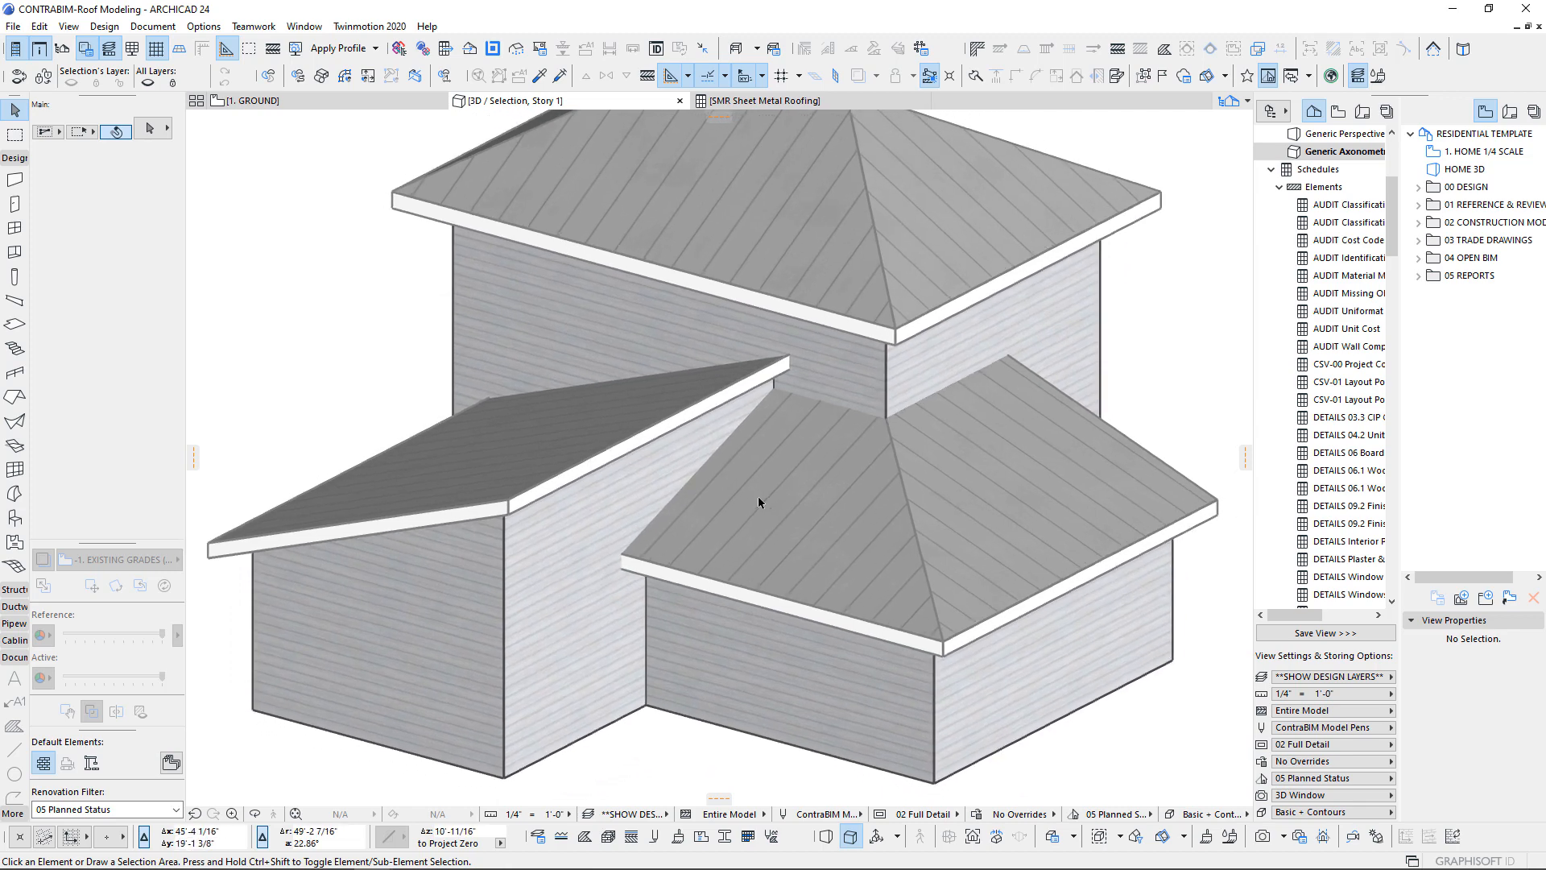
pyautogui.scroll(-2, 757, 496)
pyautogui.keyDown('shift'); pyautogui.moveTo(757, 496); pyautogui.dragTo(773, 775, button='middle'); pyautogui.keyUp('shift')
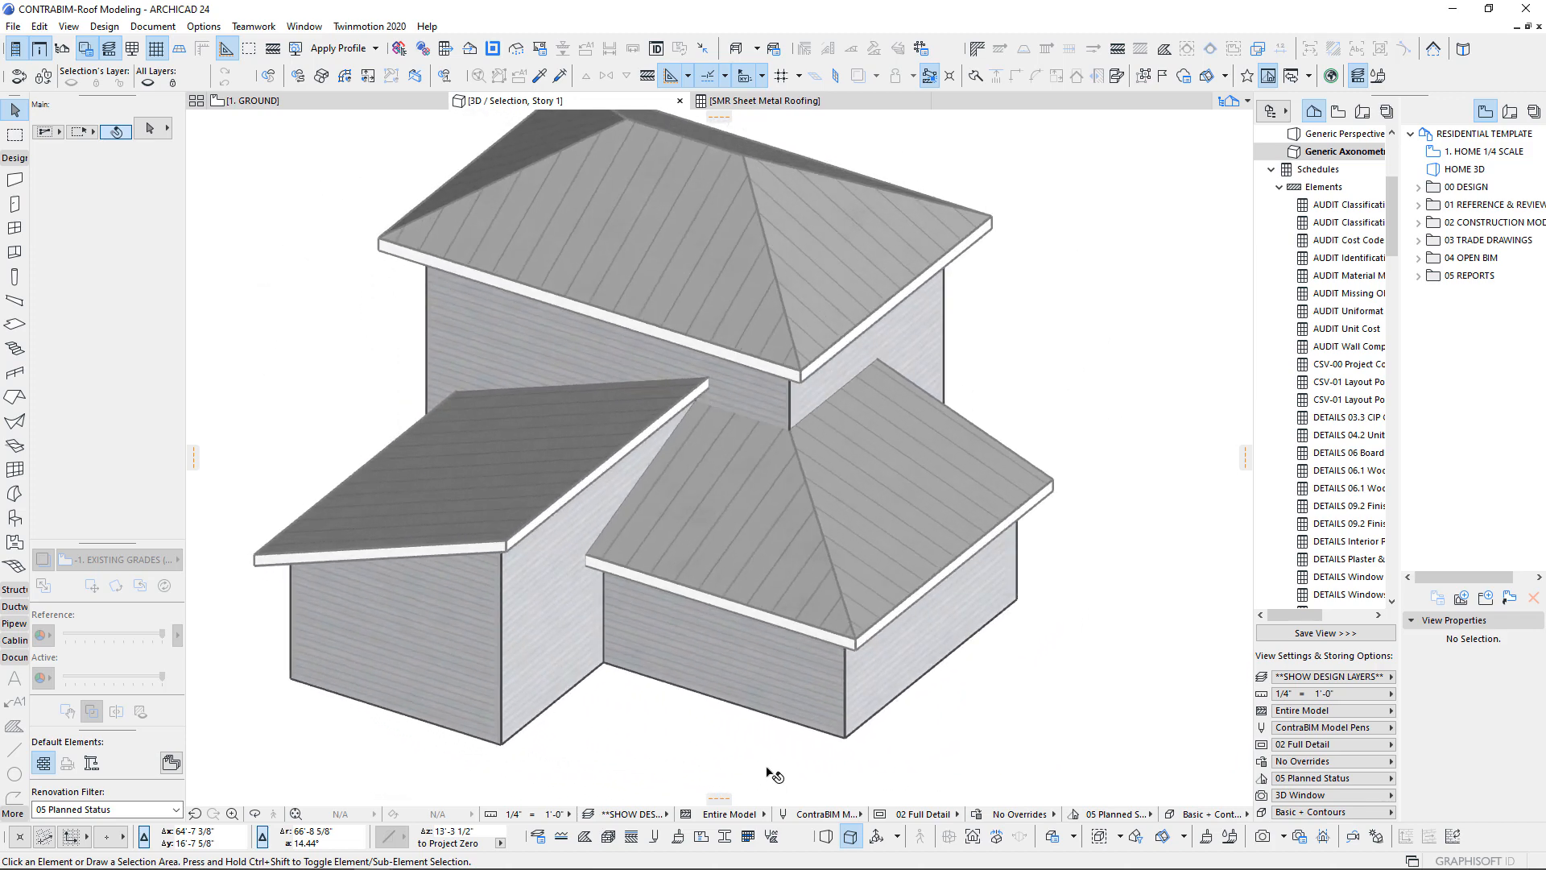
pyautogui.click(826, 836)
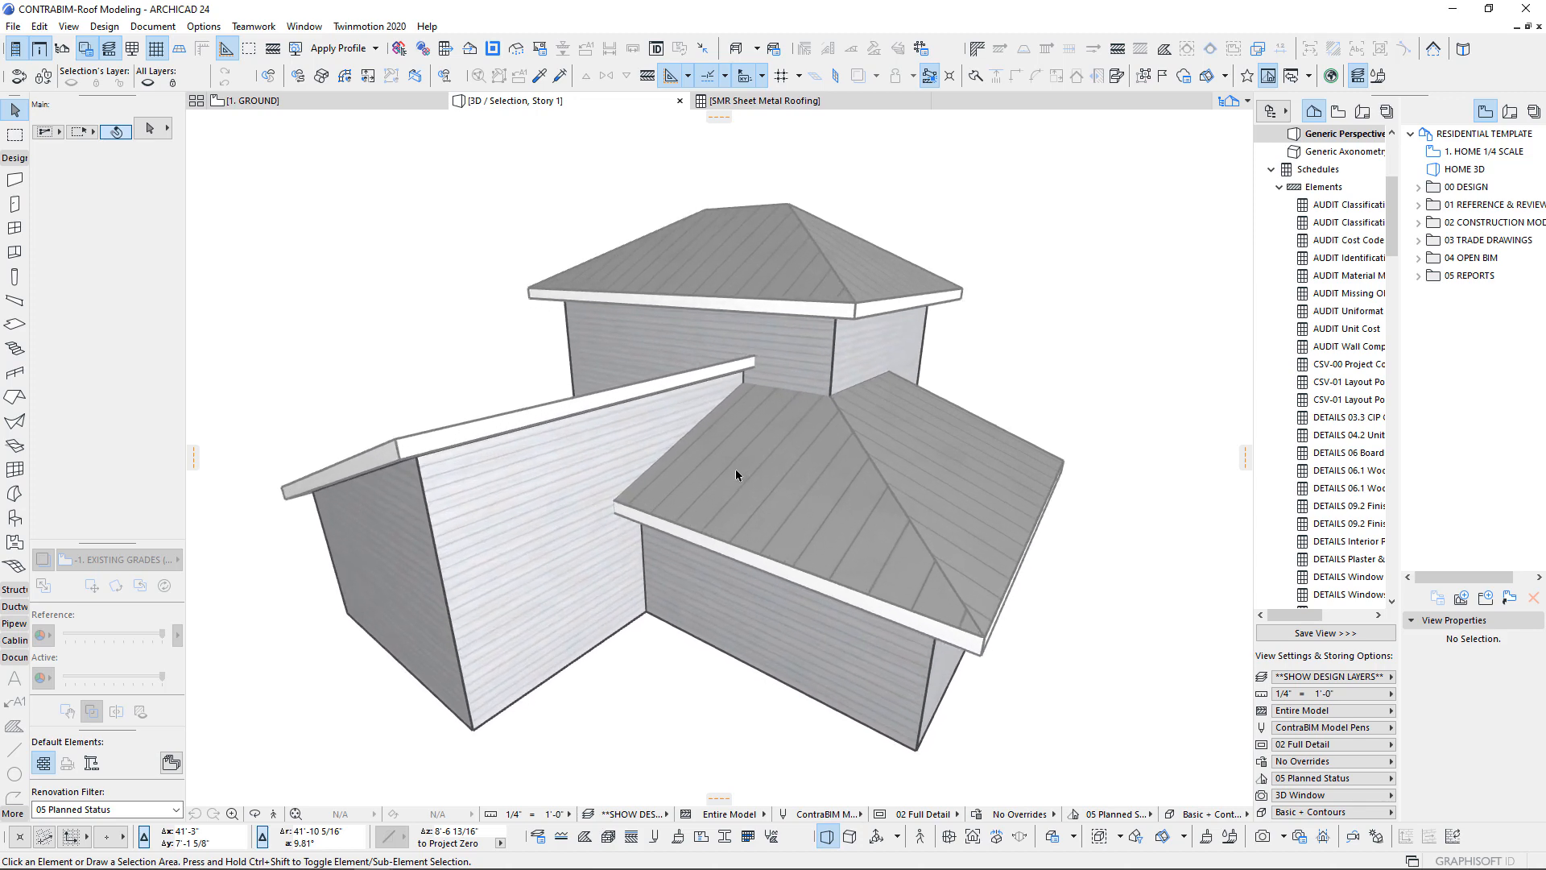
pyautogui.scroll(5, 736, 475)
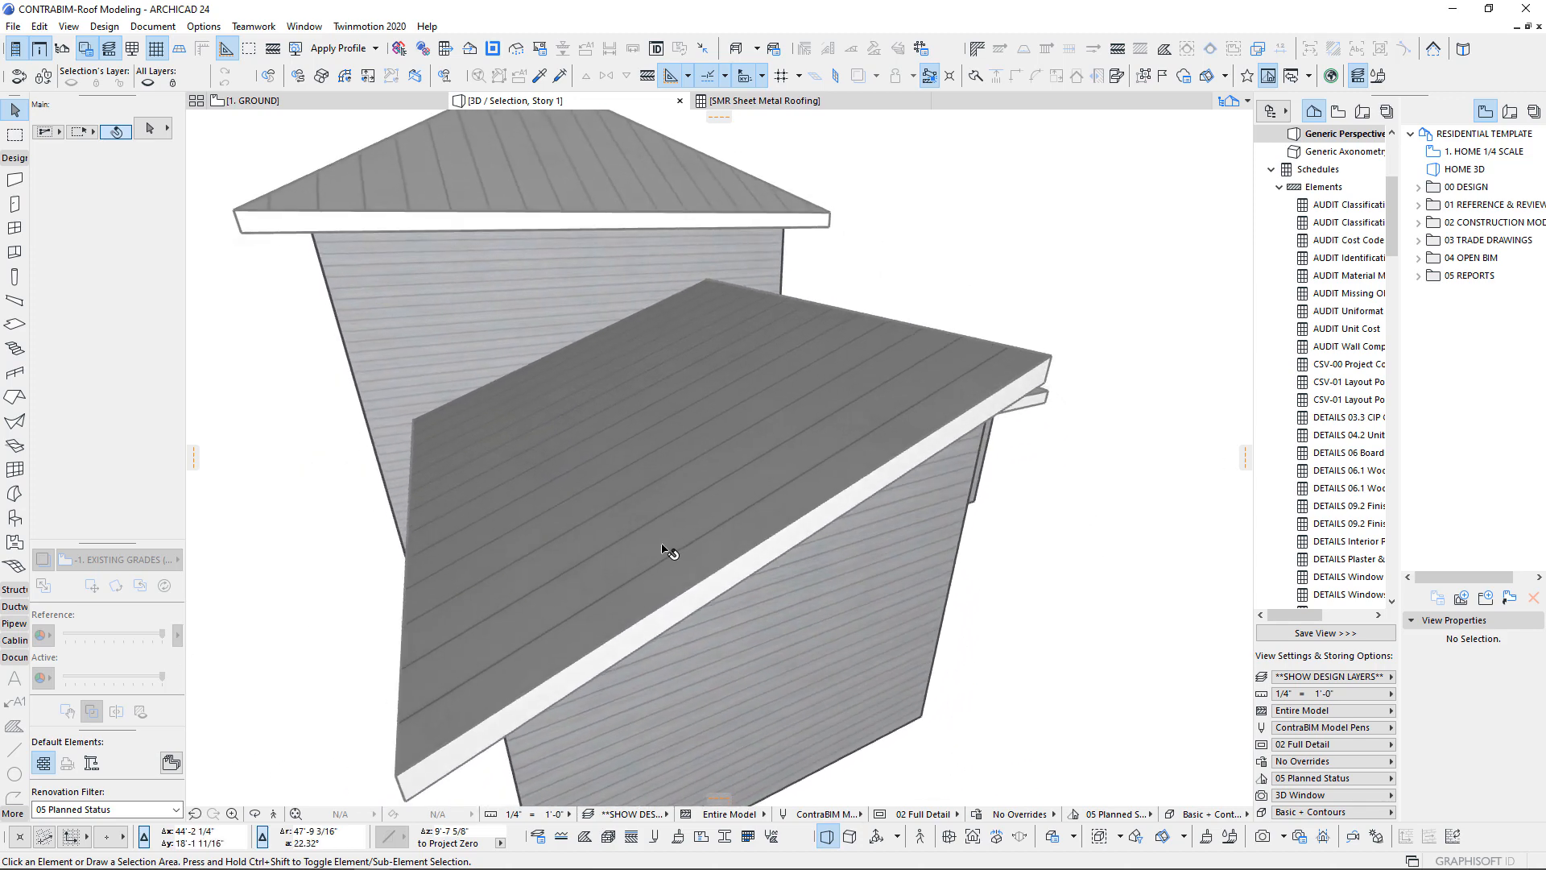
# - Select the dark mono-pitch roof and look up its sheet metal standing seam composite among the available structures
pyautogui.click(681, 497)
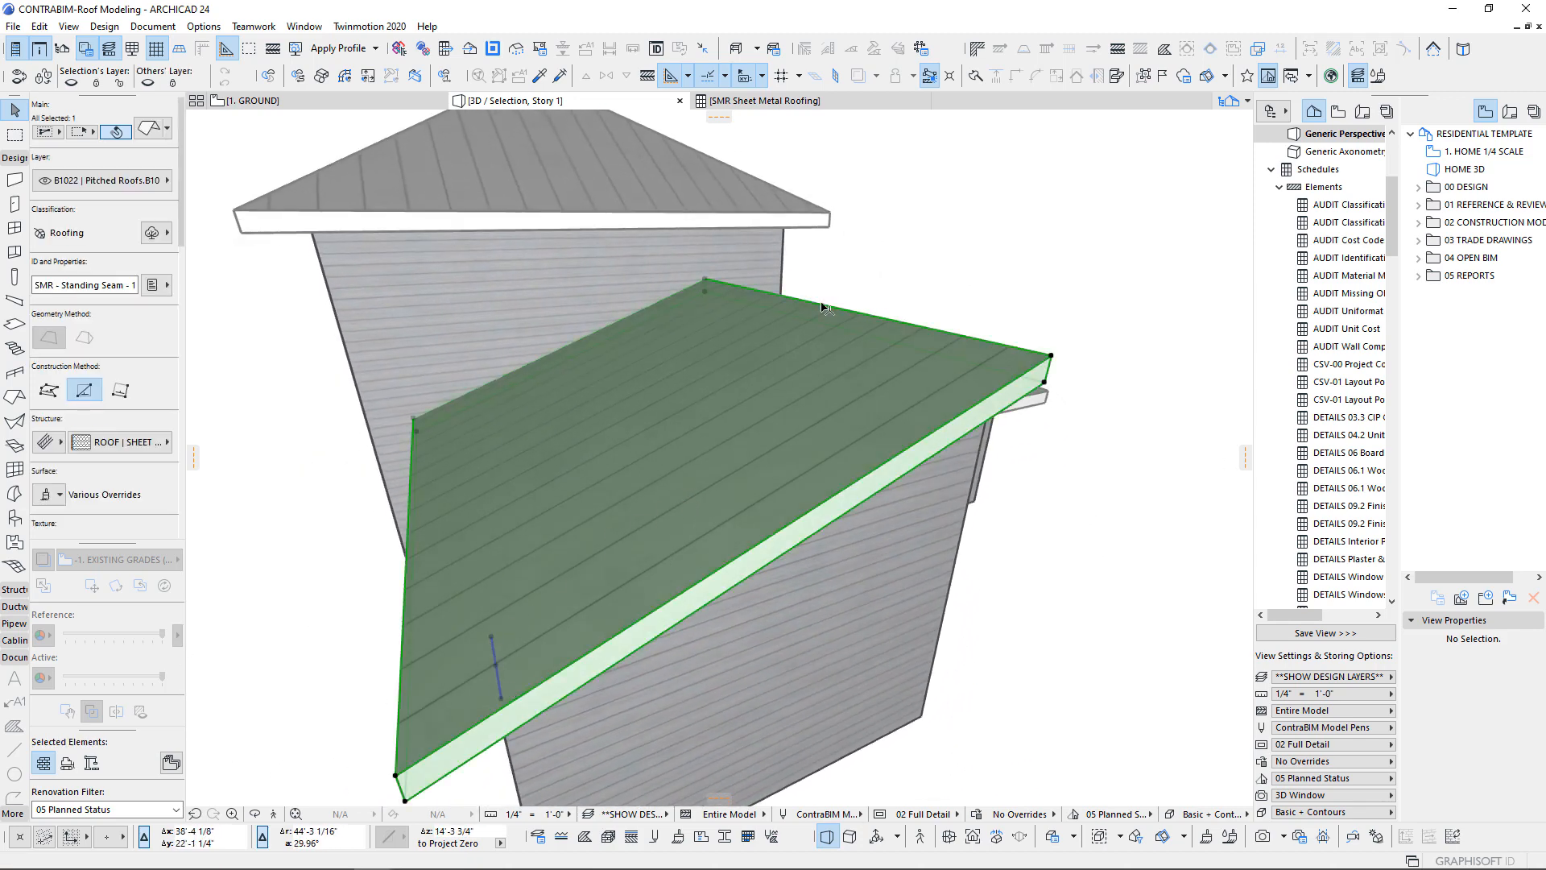
pyautogui.click(152, 446)
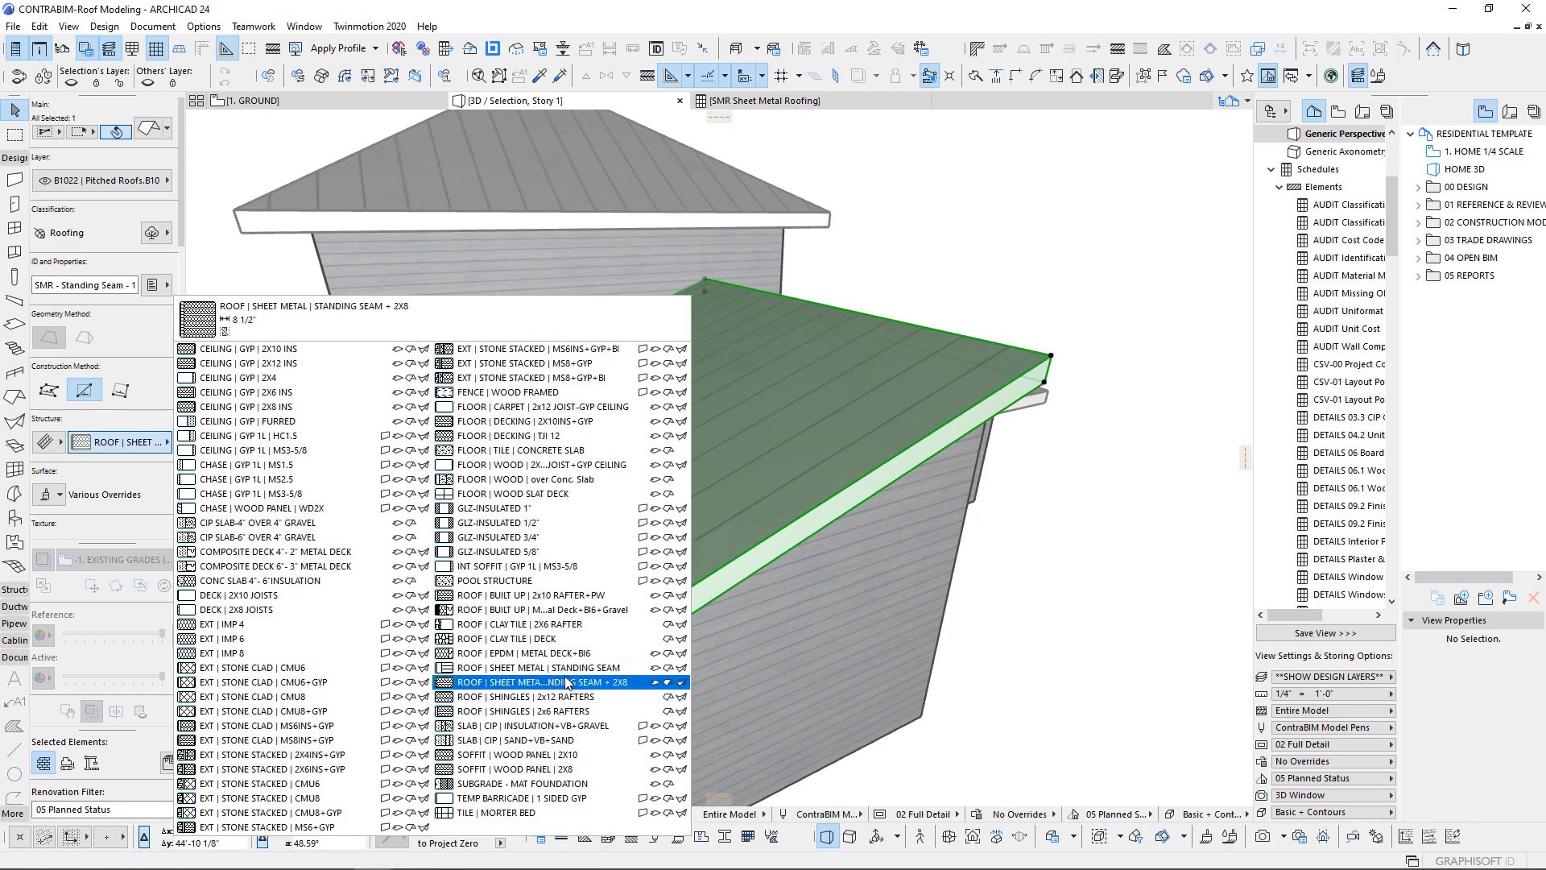
pyautogui.click(1102, 581)
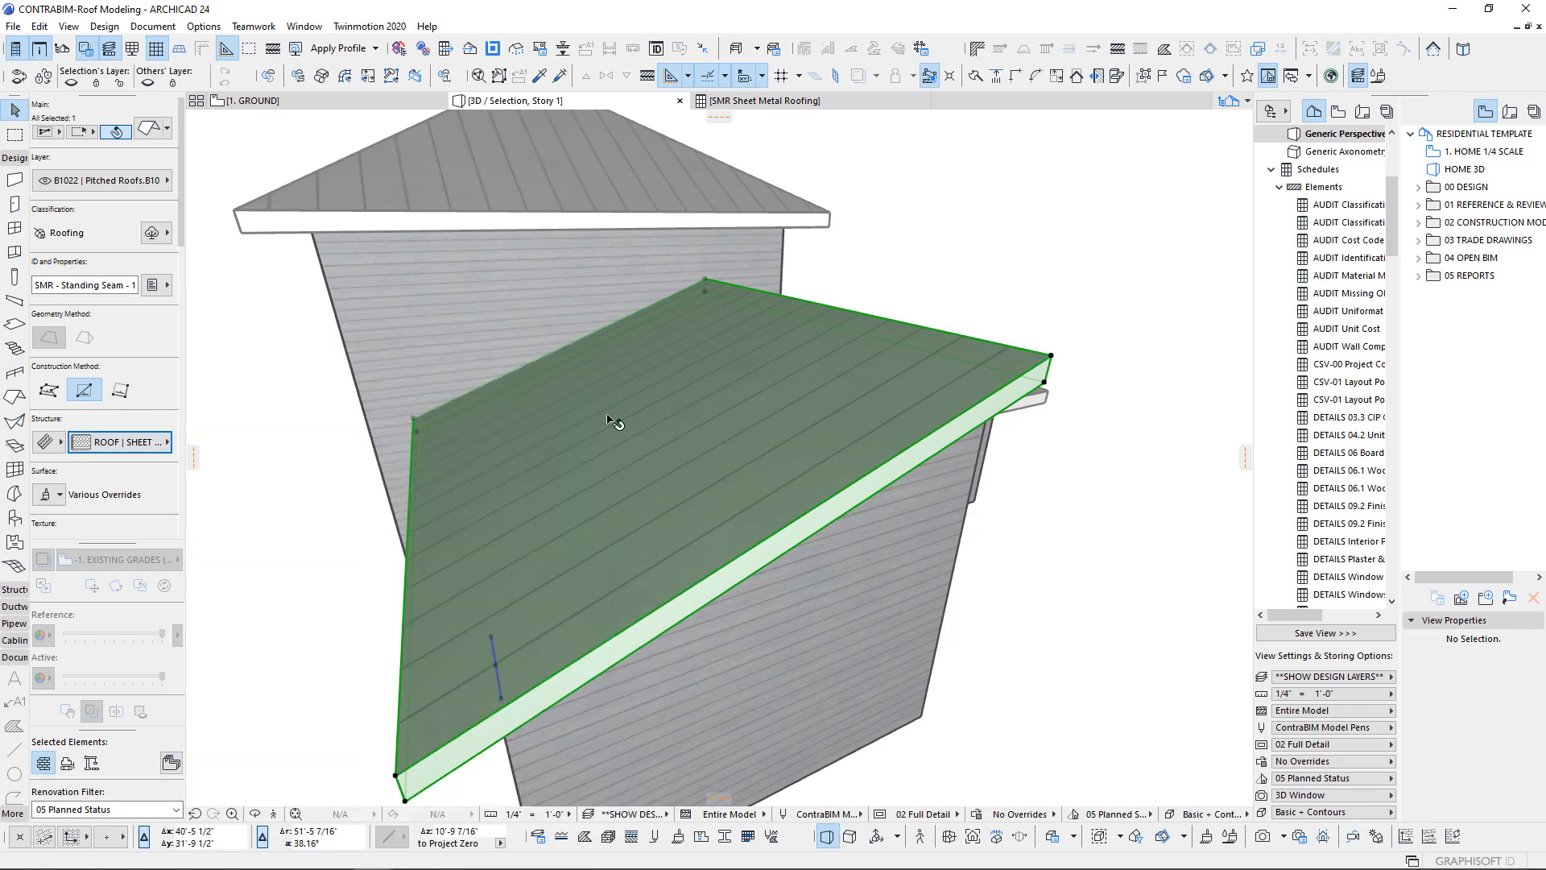
pyautogui.keyDown('shift'); pyautogui.moveTo(608, 416); pyautogui.dragTo(608, 372, button='middle'); pyautogui.keyUp('shift')
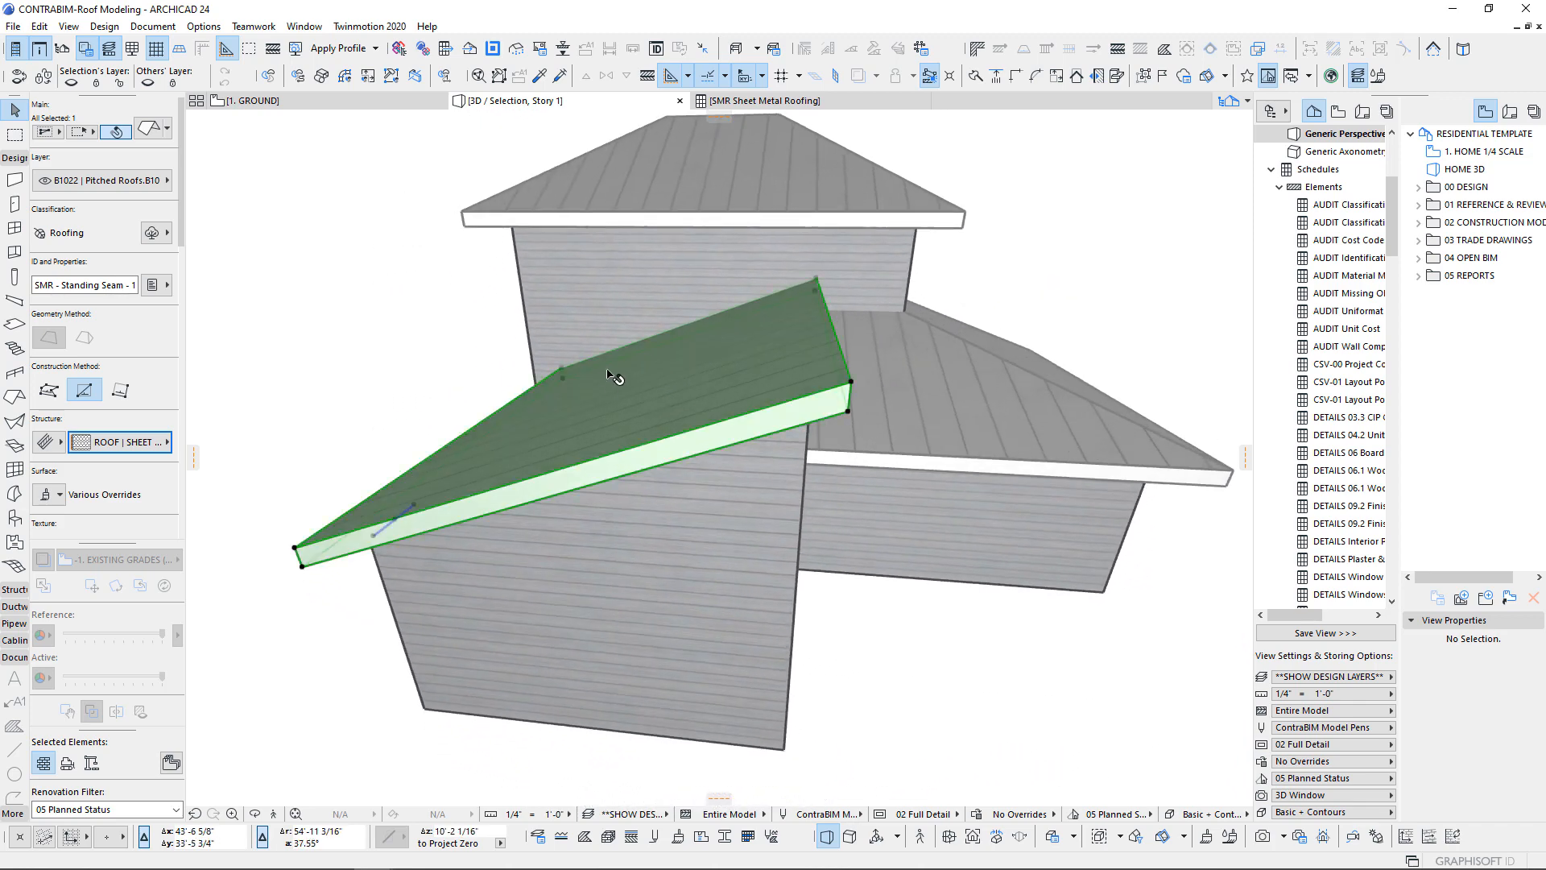
# - Review the edge types in the custom edge settings for the mono-pitch roof's front edge, cancel without changes and deselect the roof
pyautogui.keyDown('shift'); pyautogui.moveTo(720, 448); pyautogui.dragTo(599, 499, button='middle'); pyautogui.keyUp('shift')
pyautogui.click(599, 494)
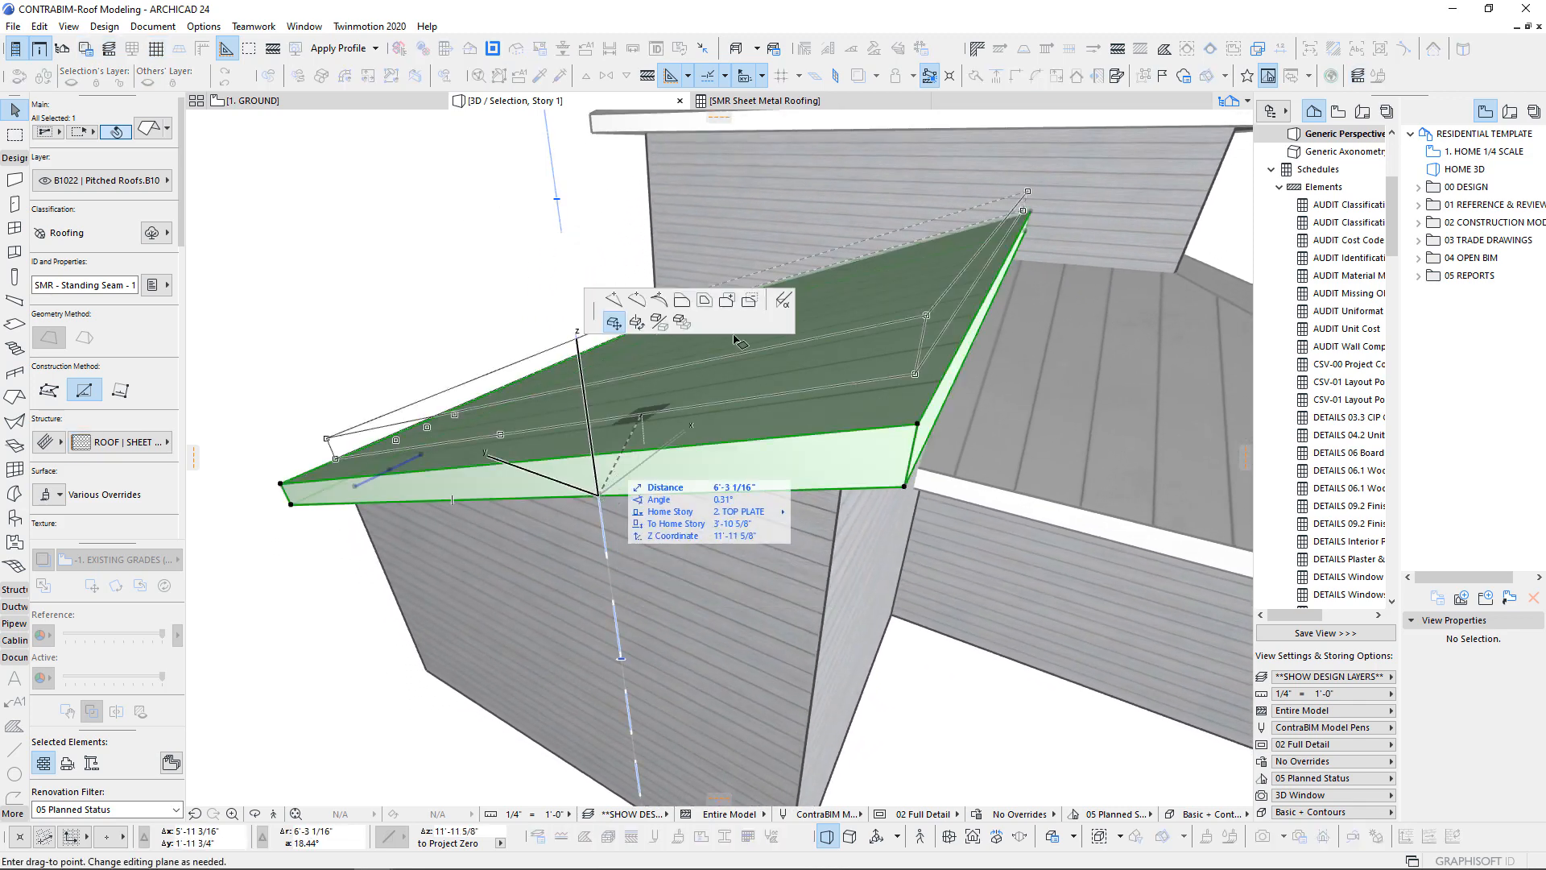
pyautogui.click(784, 302)
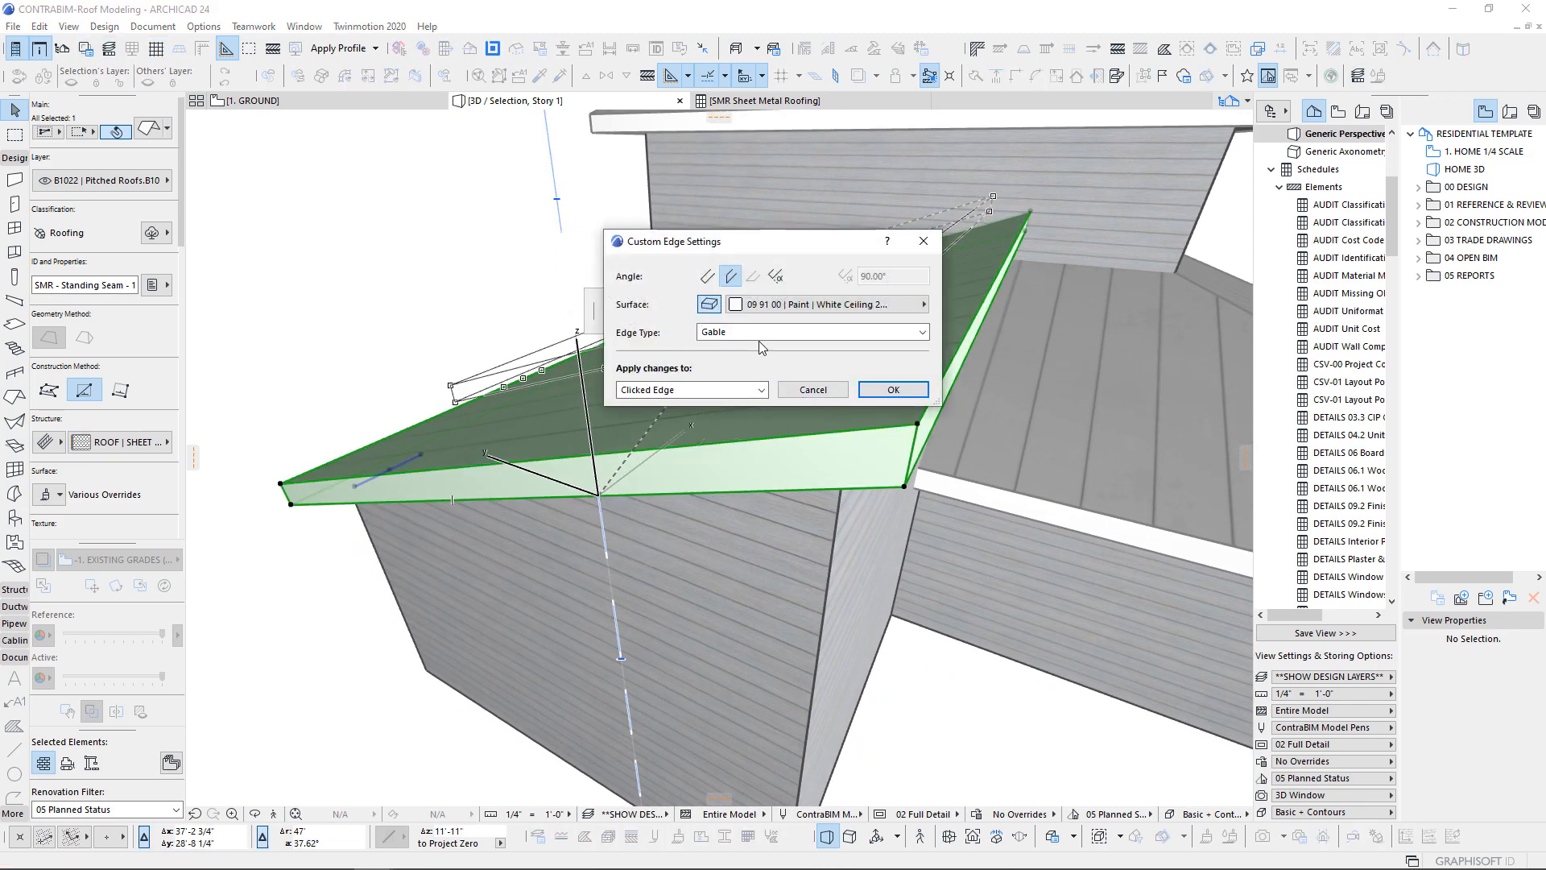
pyautogui.click(754, 334)
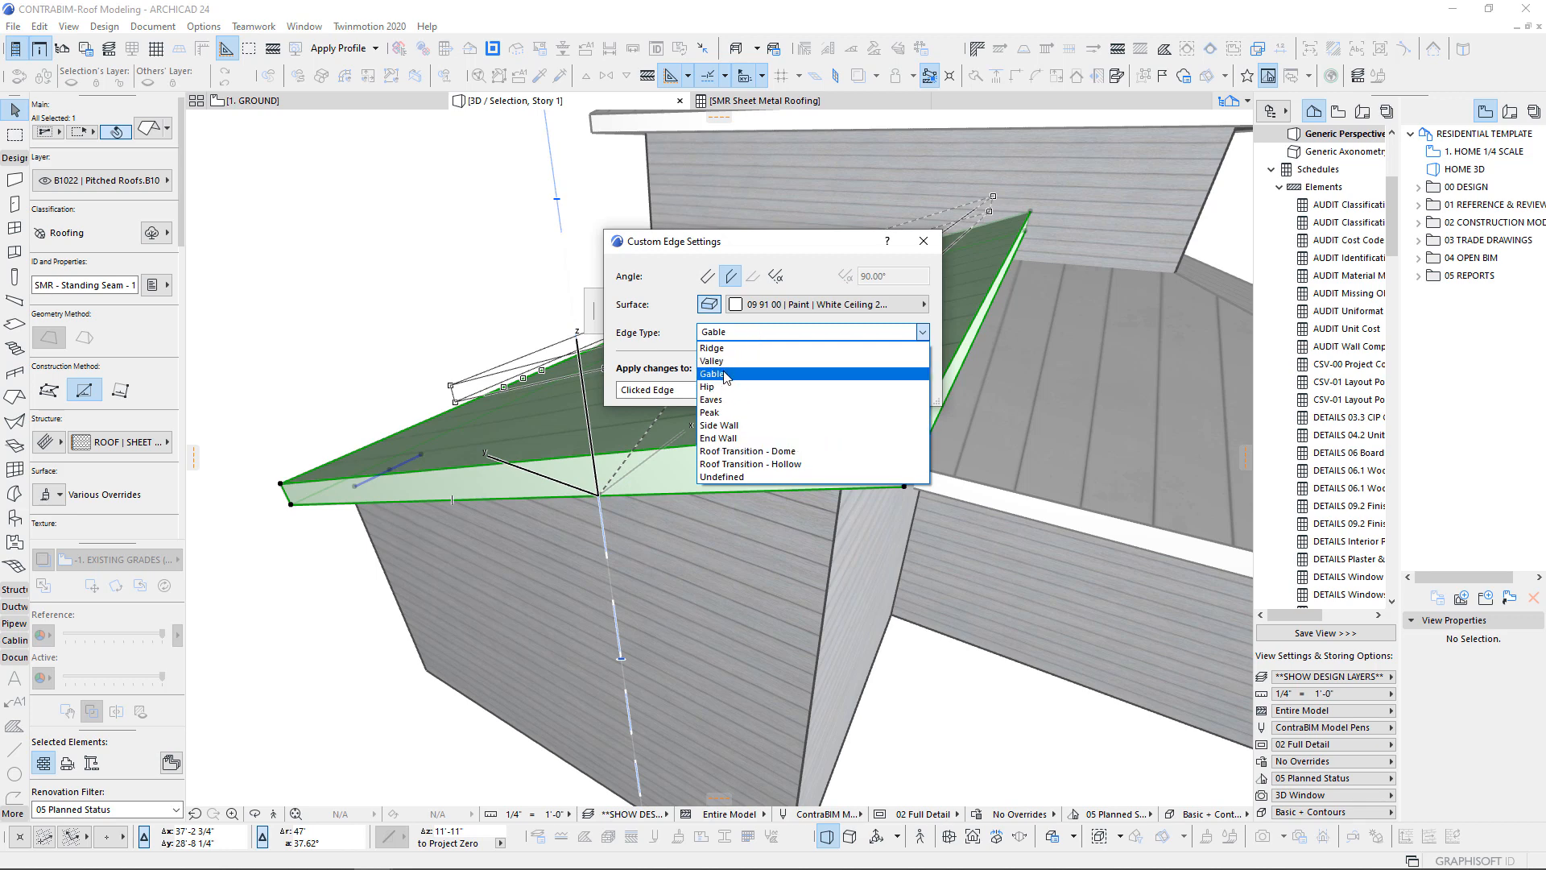
pyautogui.click(789, 241)
pyautogui.click(925, 243)
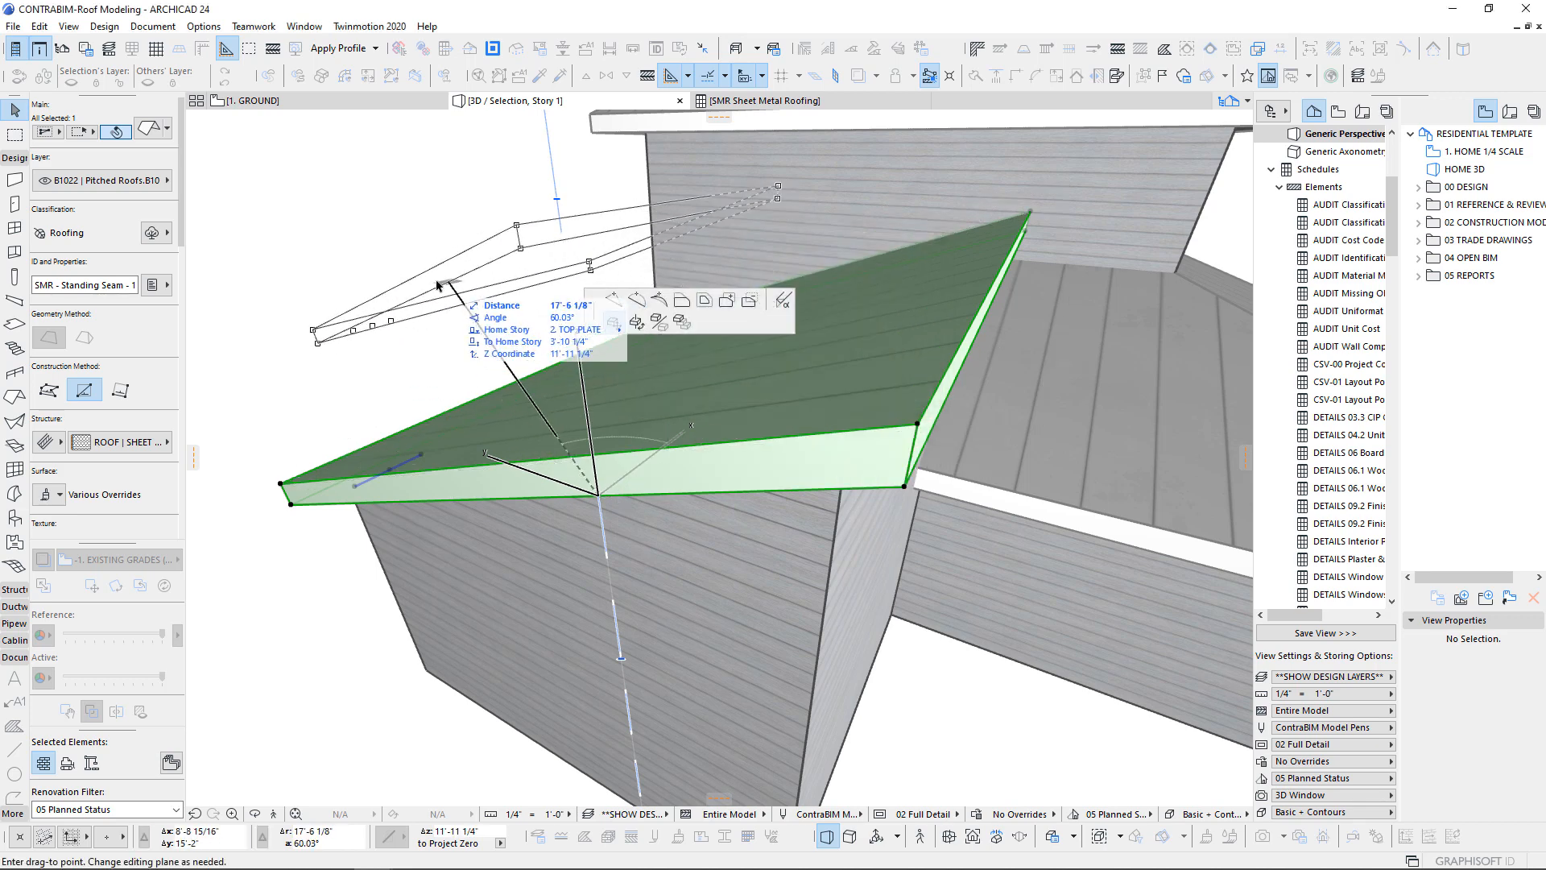
pyautogui.press('Escape')
pyautogui.click(334, 404)
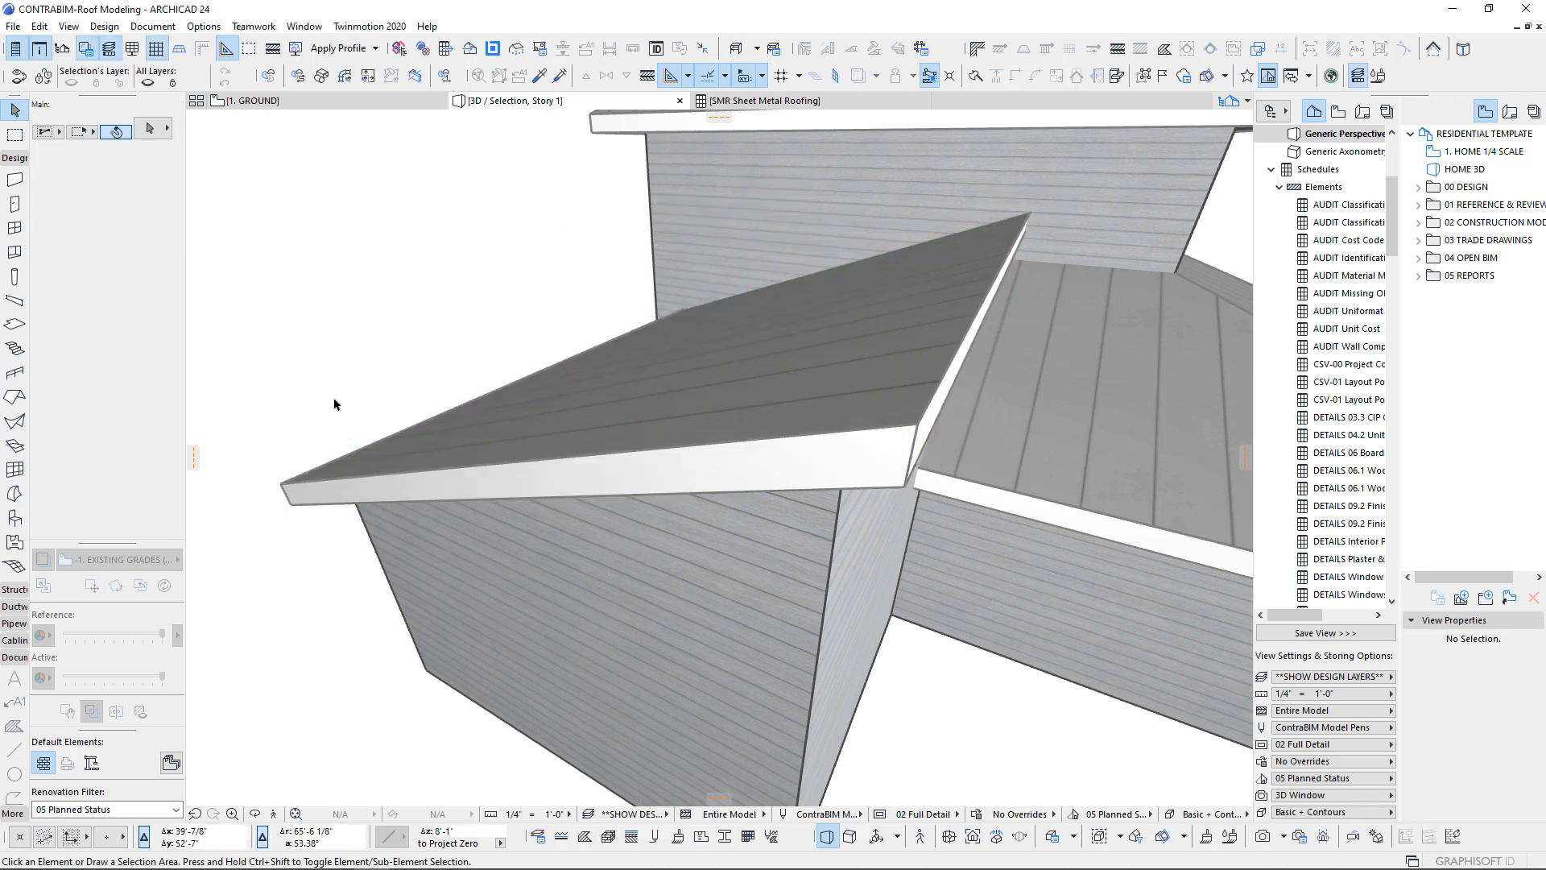
# - Examine the house's roofs from several sides, selecting the upper hip roof to inspect it and clearing the selection
pyautogui.scroll(-4, 716, 206)
pyautogui.keyDown('shift'); pyautogui.moveTo(964, 524); pyautogui.dragTo(819, 438, button='middle'); pyautogui.keyUp('shift')
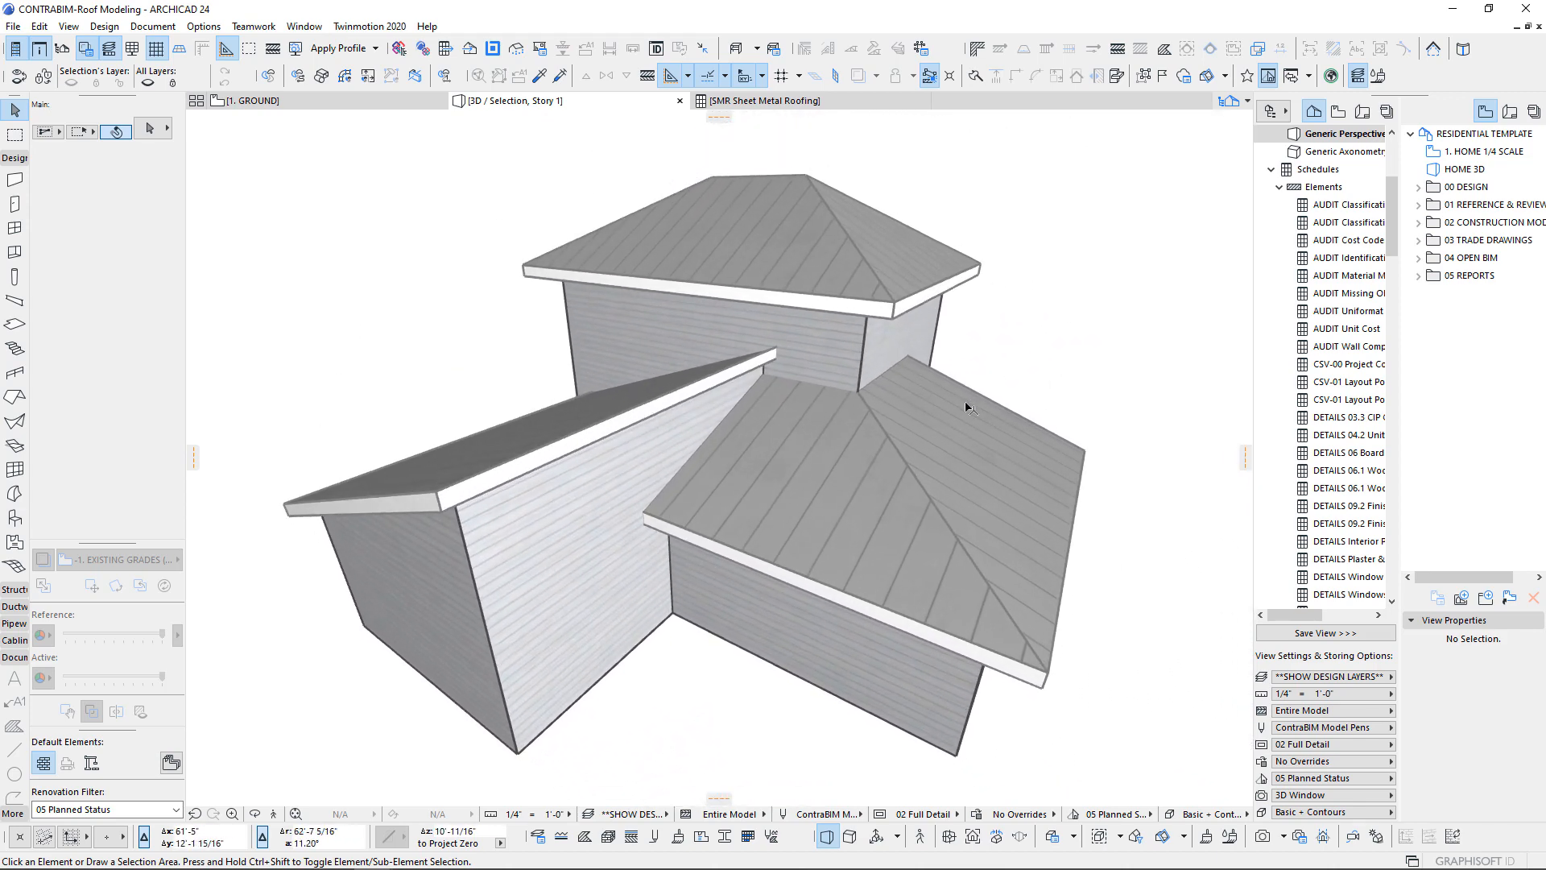
pyautogui.keyDown('shift'); pyautogui.moveTo(964, 423); pyautogui.dragTo(706, 437, button='middle'); pyautogui.keyUp('shift')
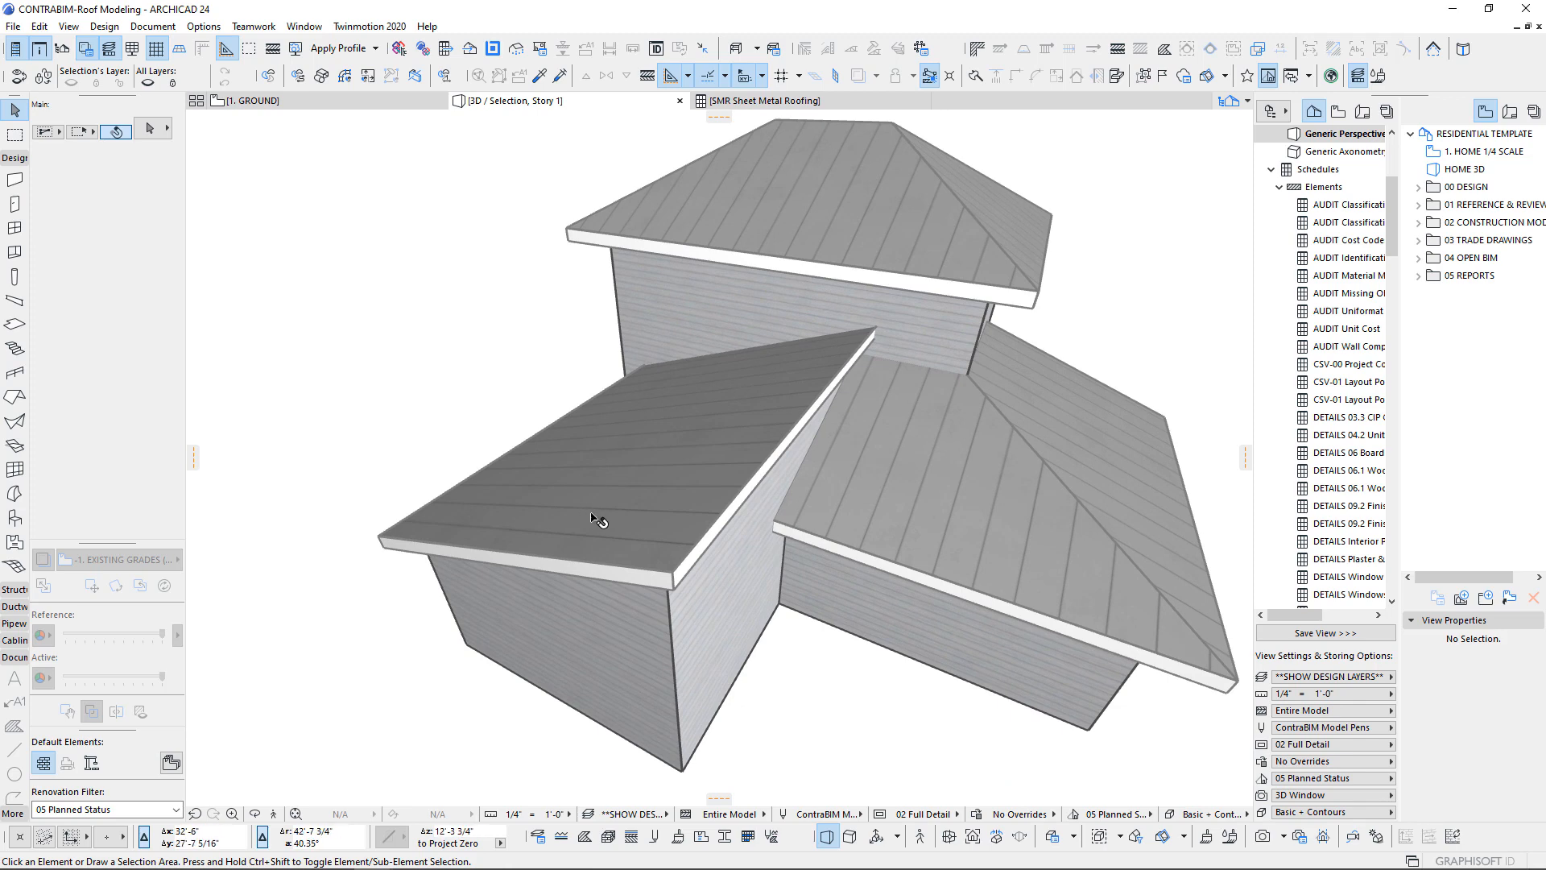
pyautogui.keyDown('shift'); pyautogui.moveTo(593, 520); pyautogui.dragTo(684, 437, button='middle'); pyautogui.keyUp('shift')
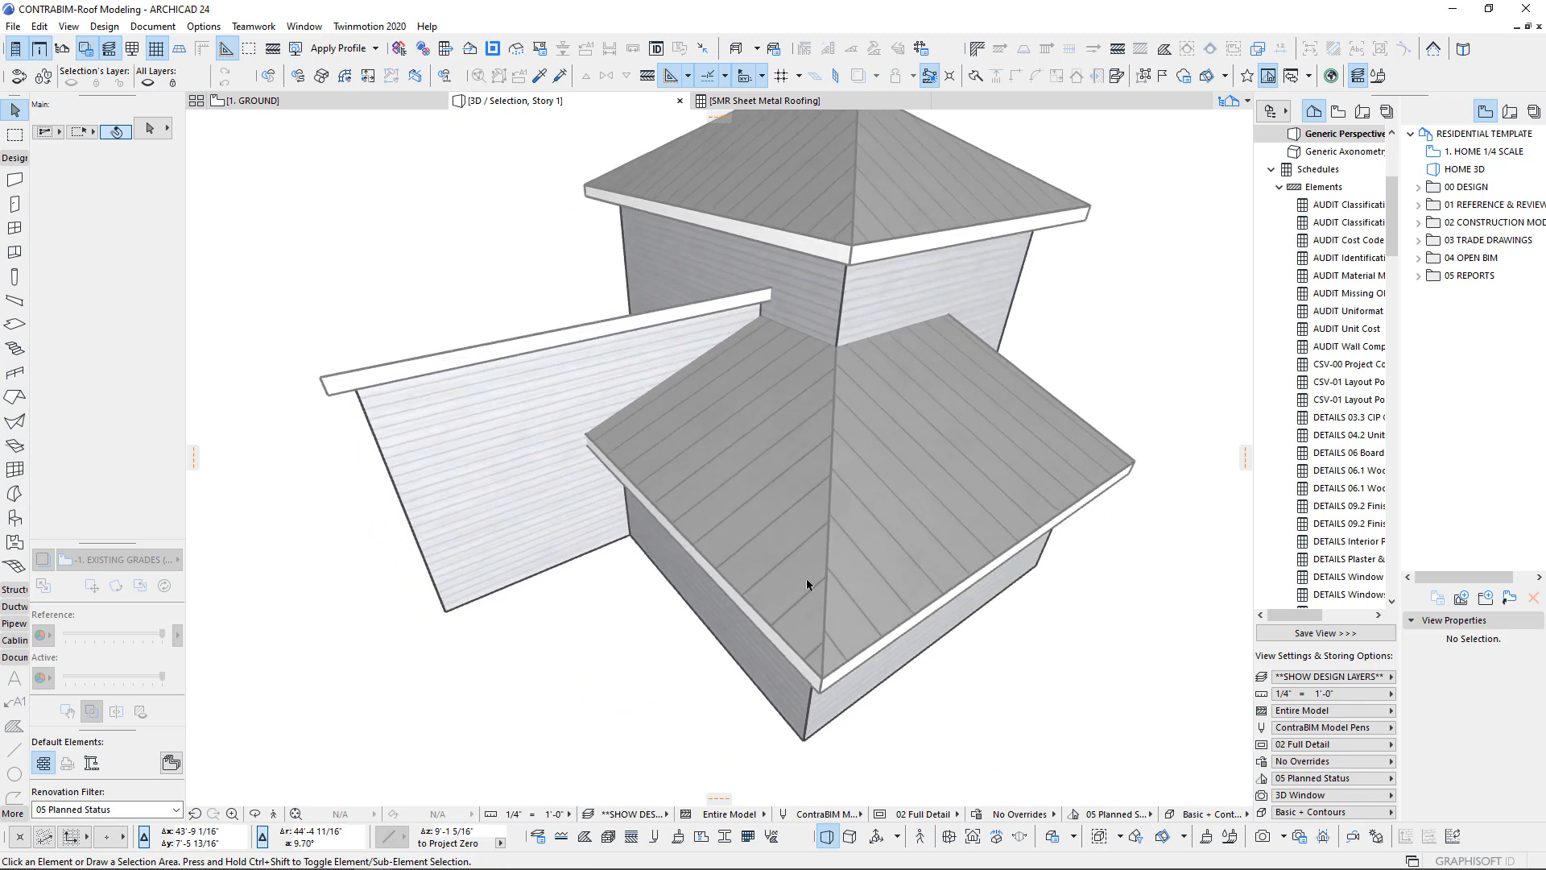
pyautogui.scroll(6, 905, 552)
pyautogui.click(833, 432)
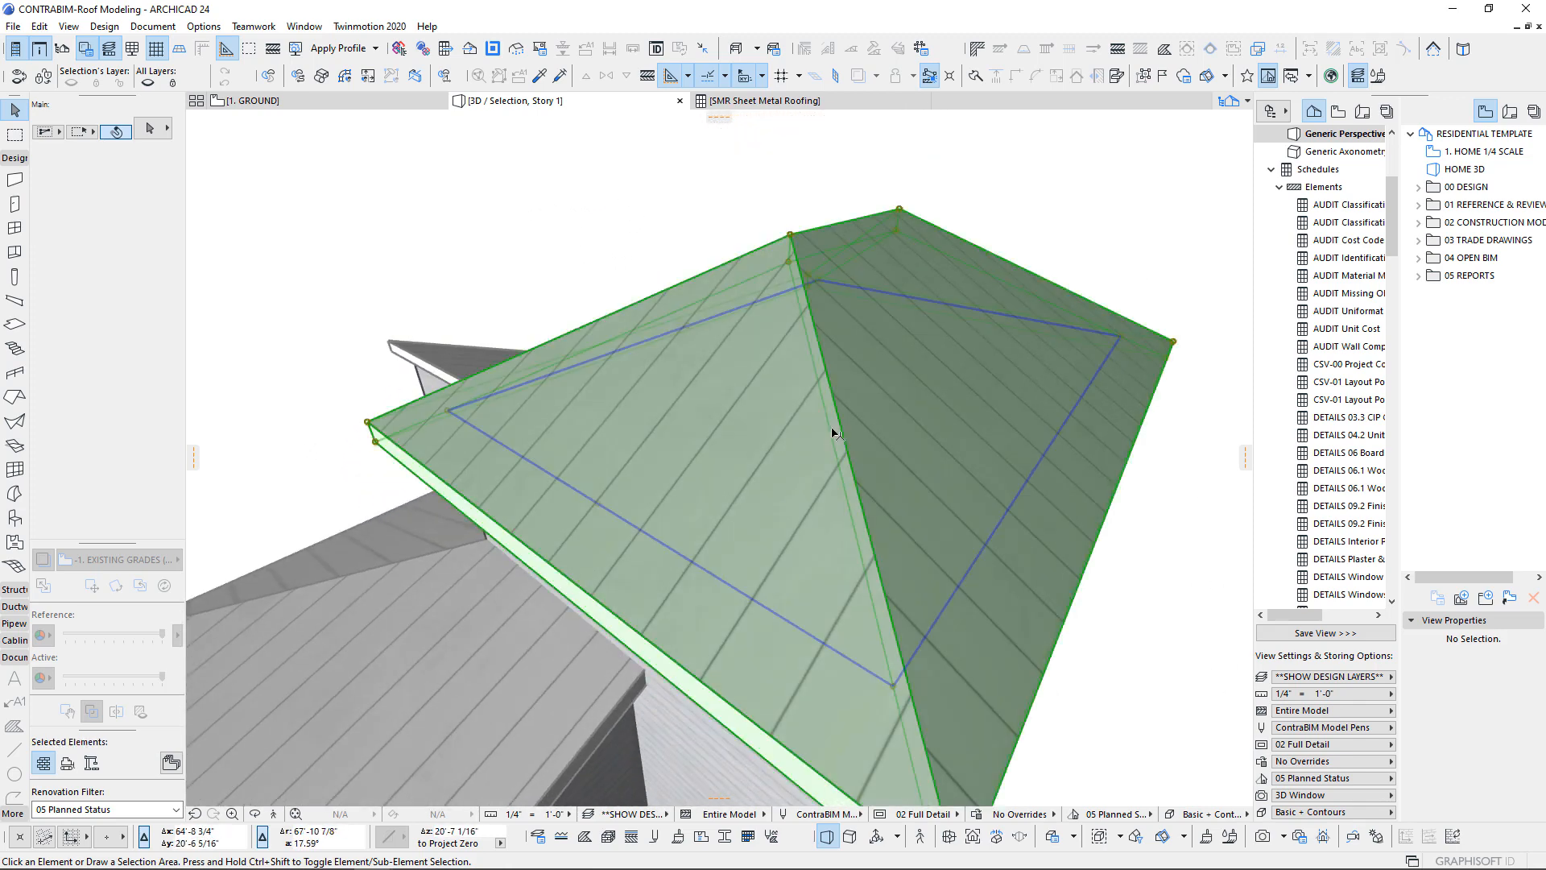
pyautogui.scroll(-5, 942, 452)
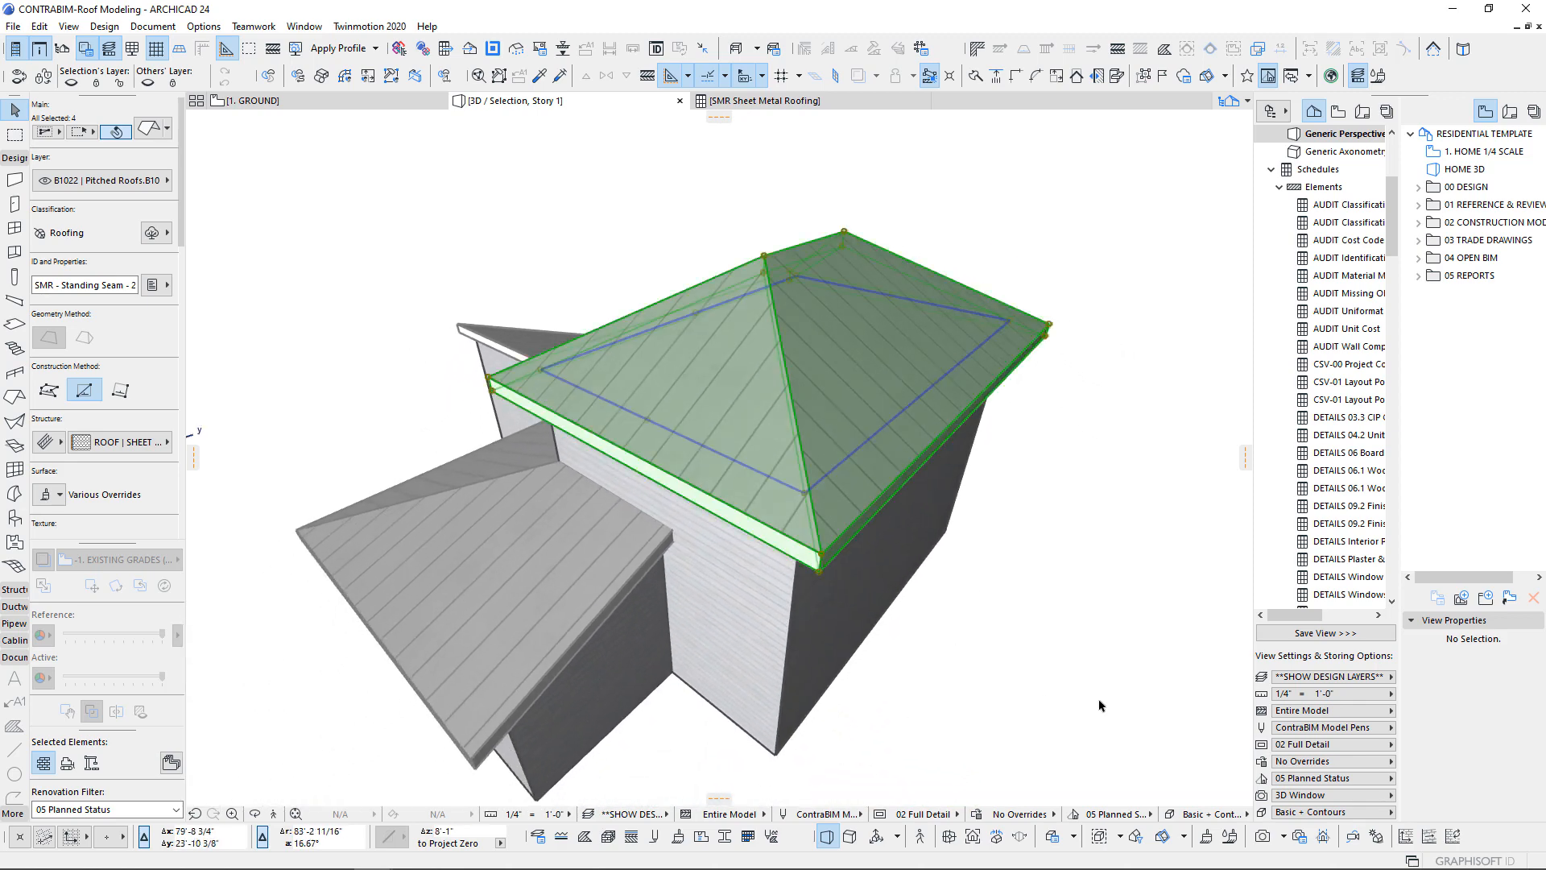
pyautogui.click(1097, 707)
pyautogui.keyDown('shift'); pyautogui.moveTo(749, 516); pyautogui.dragTo(773, 258, button='middle'); pyautogui.keyUp('shift')
# - Narrow the Element ID column slightly in the SMR Sheet Metal Roofing schedule and inspect the Standing Seam group headlines
pyautogui.click(771, 103)
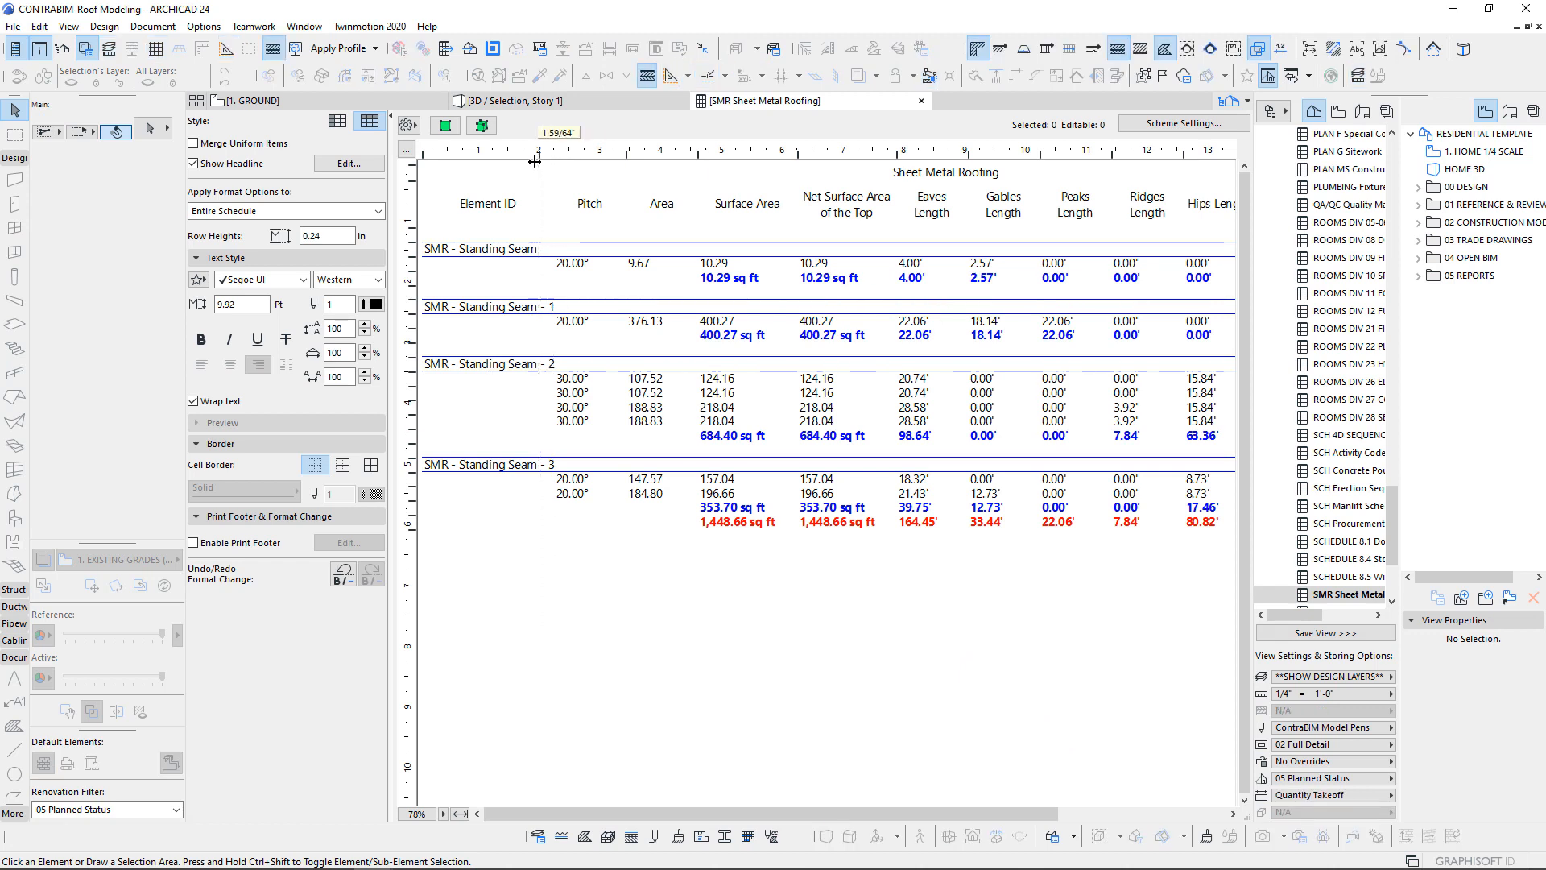
pyautogui.moveTo(534, 161); pyautogui.dragTo(520, 161)
pyautogui.click(488, 309)
pyautogui.click(509, 366)
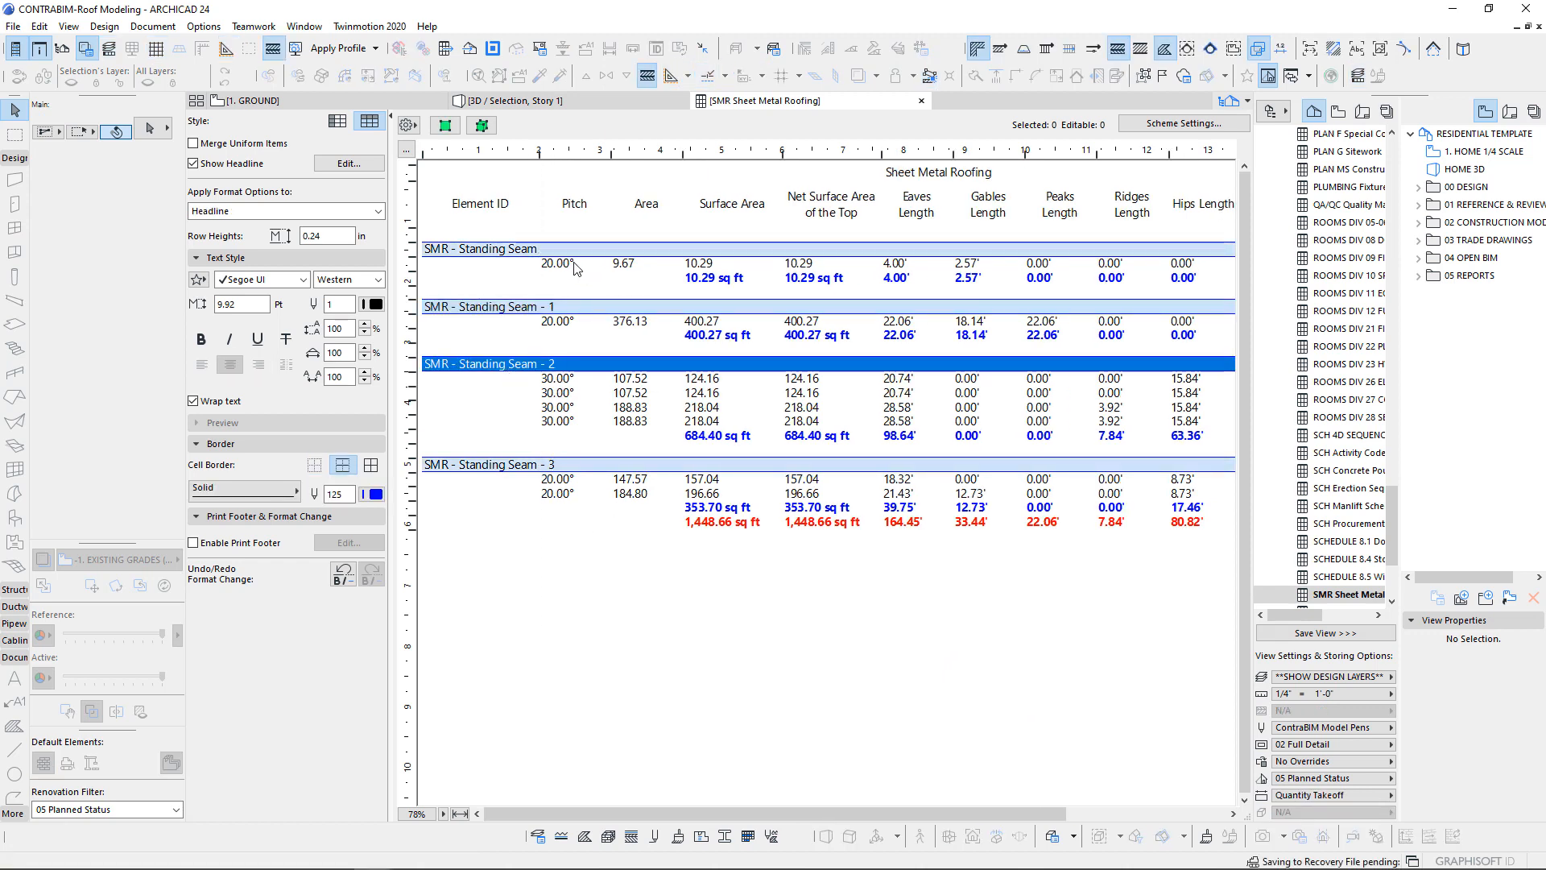
pyautogui.click(517, 467)
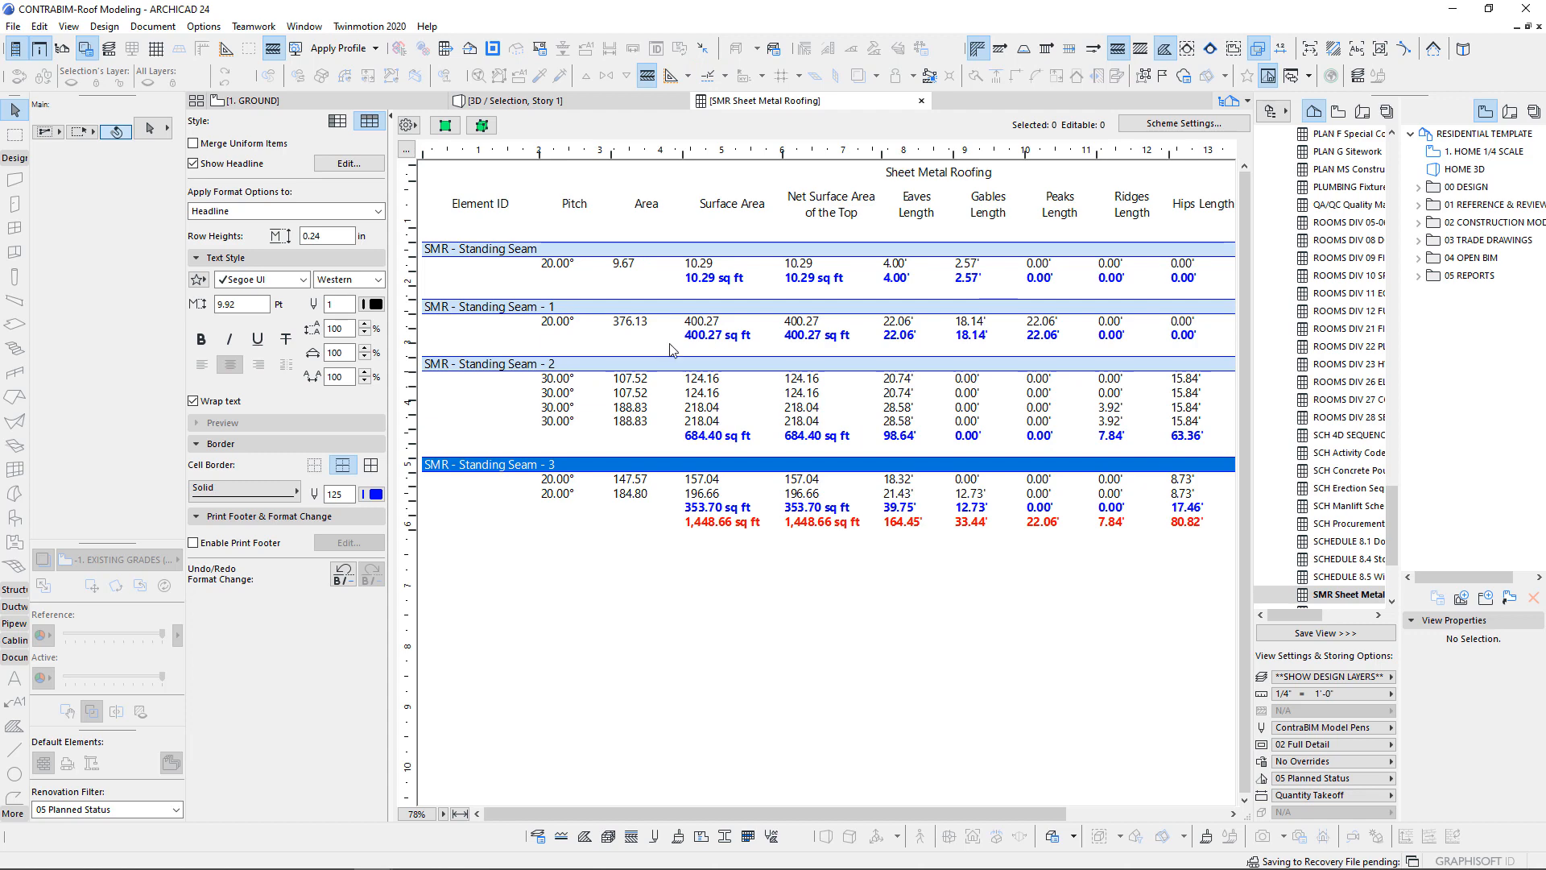
# - Review the schedule's edge length columns, from Eaves and Gables through Hips, Valleys and Side Wall Connection
pyautogui.moveTo(678, 813); pyautogui.dragTo(793, 812)
pyautogui.click(770, 219)
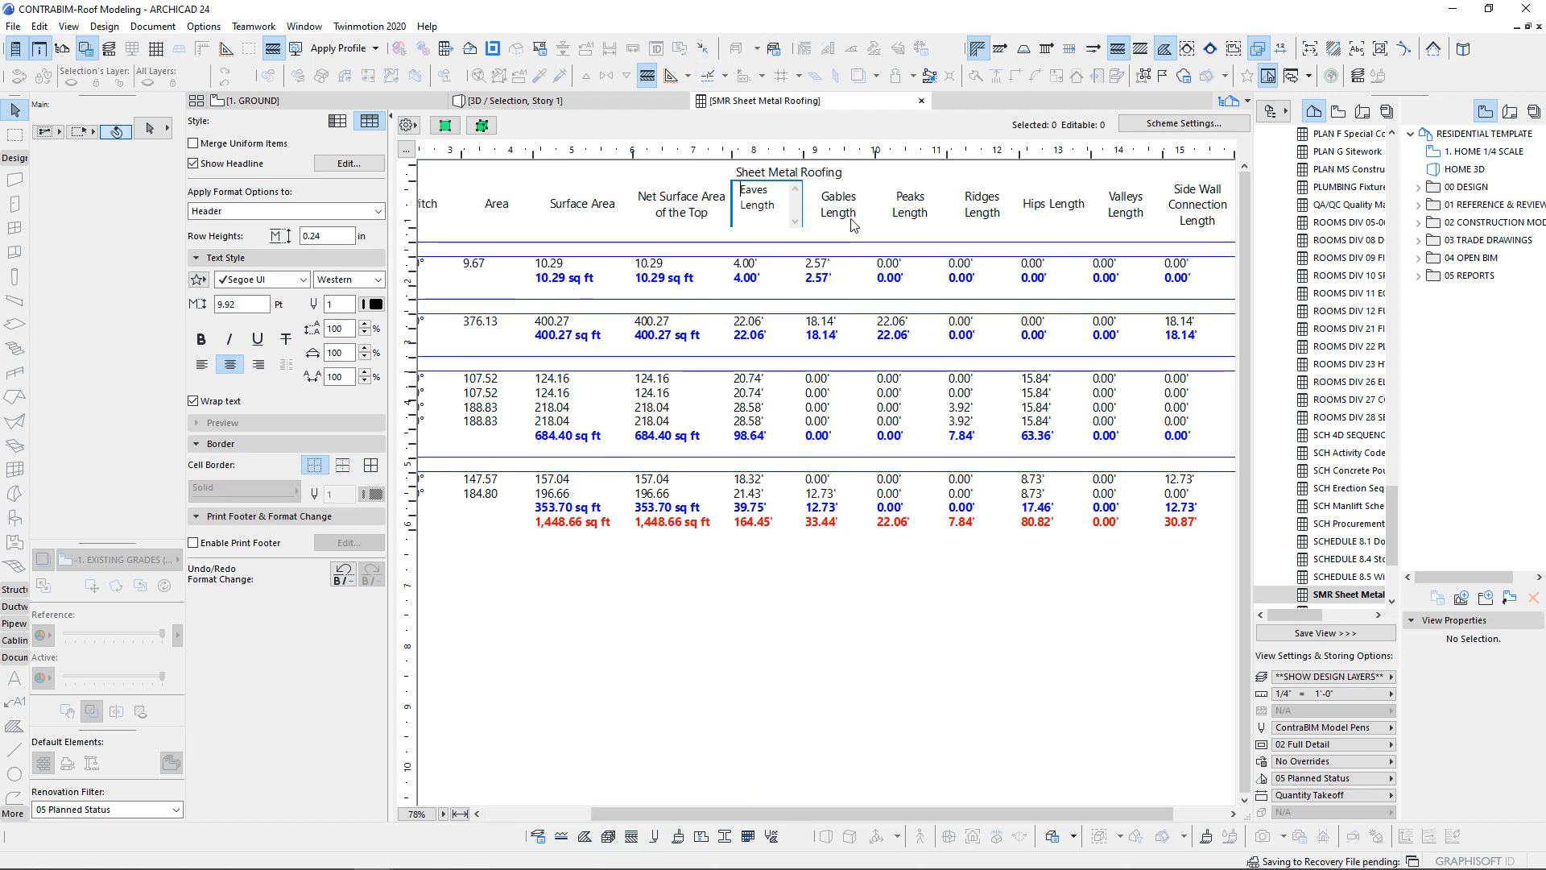
pyautogui.click(848, 219)
pyautogui.click(762, 214)
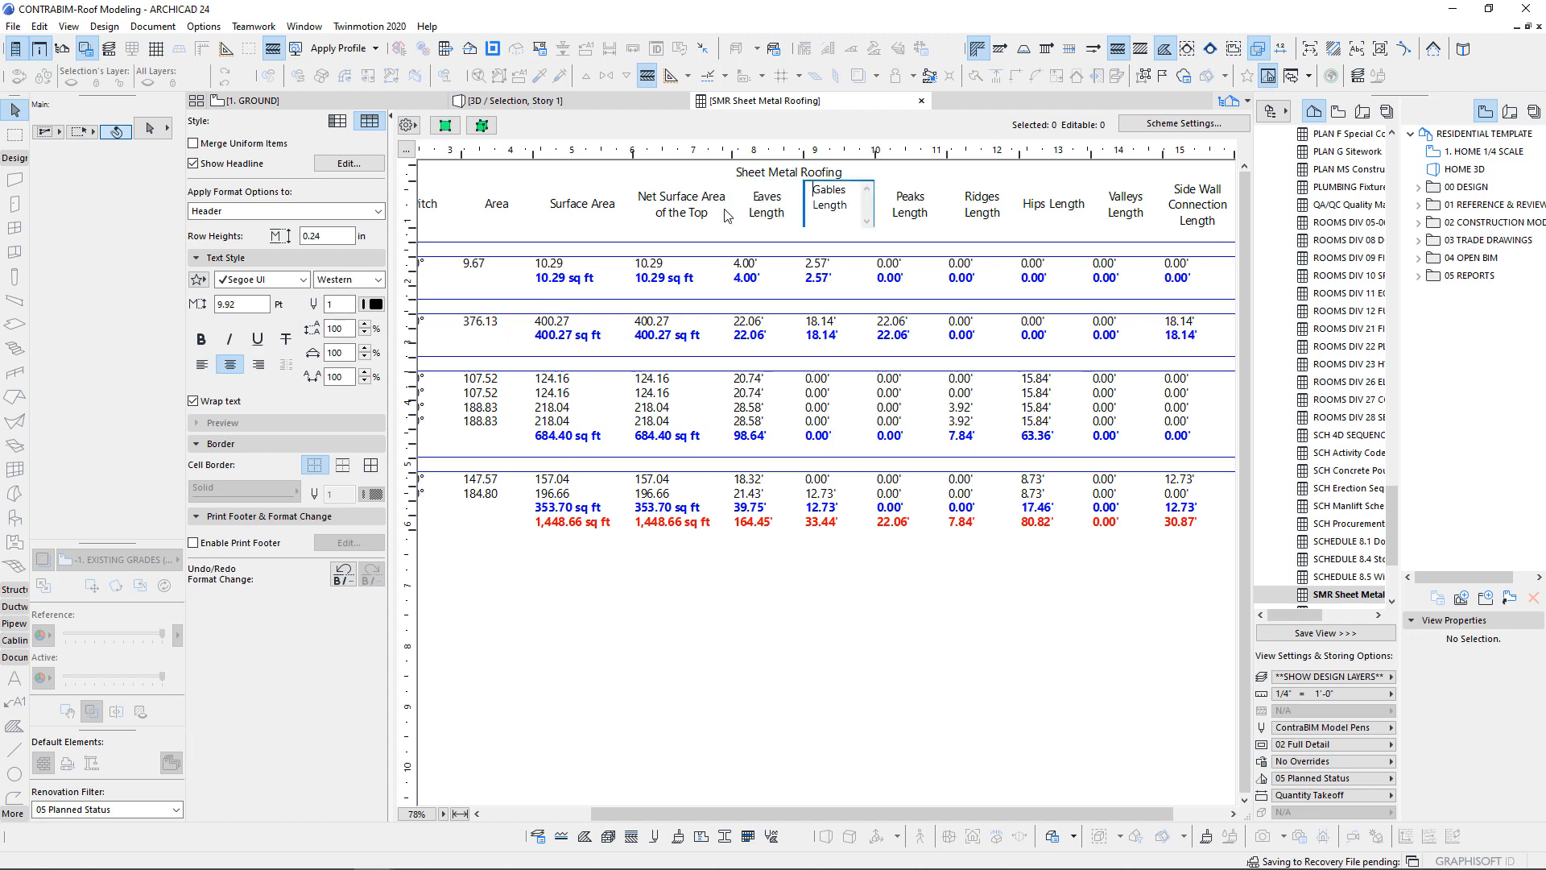
pyautogui.click(1060, 210)
pyautogui.click(1133, 207)
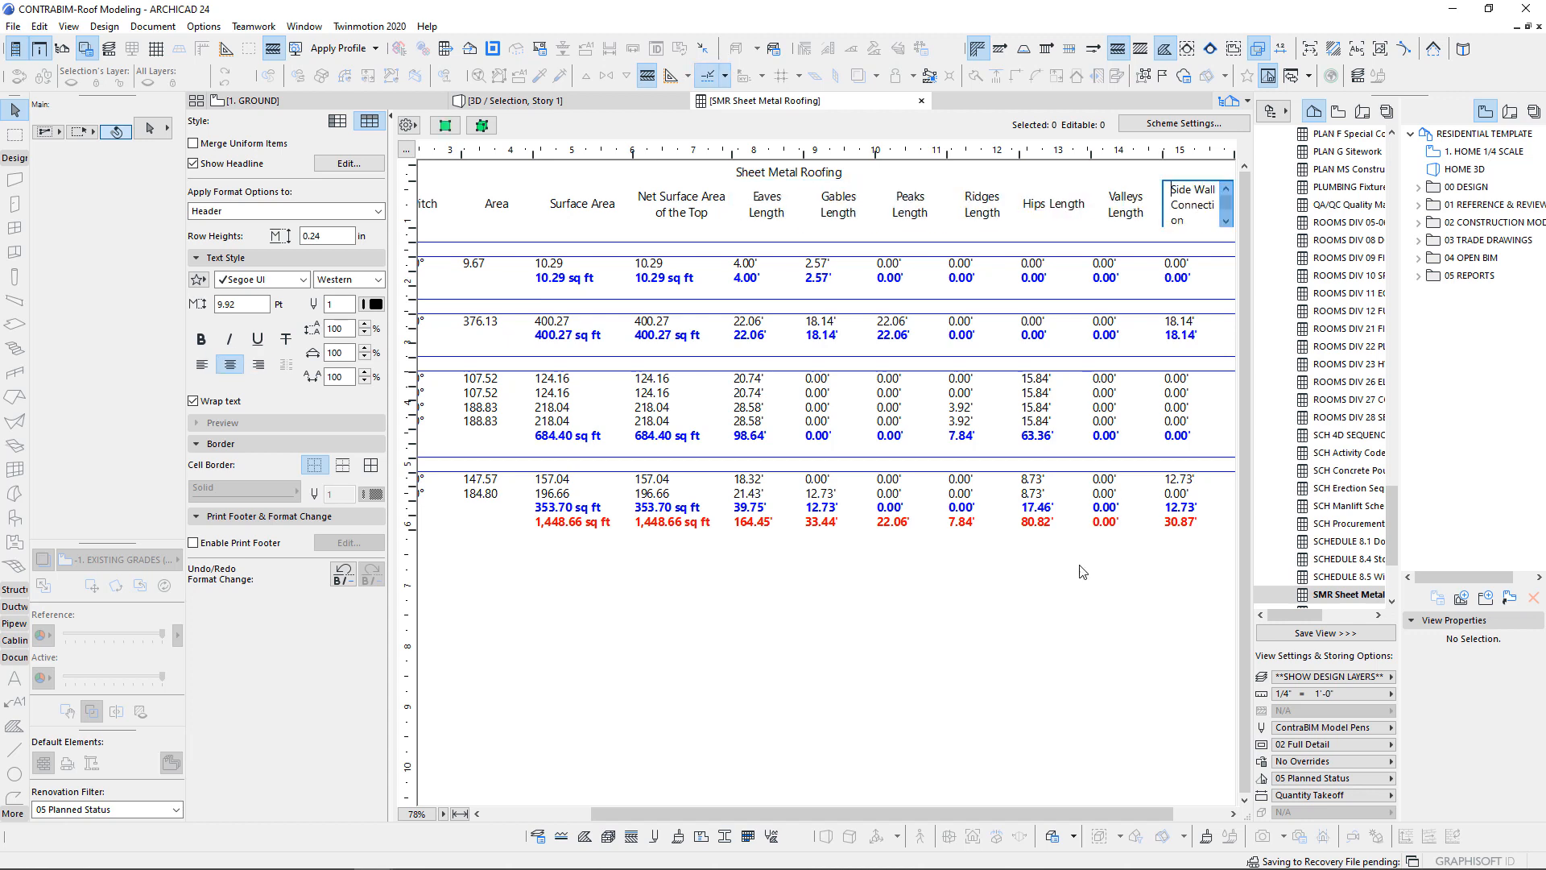
# - Return to the 3D window and show all model elements, including the roofing samples beside the house
pyautogui.click(516, 100)
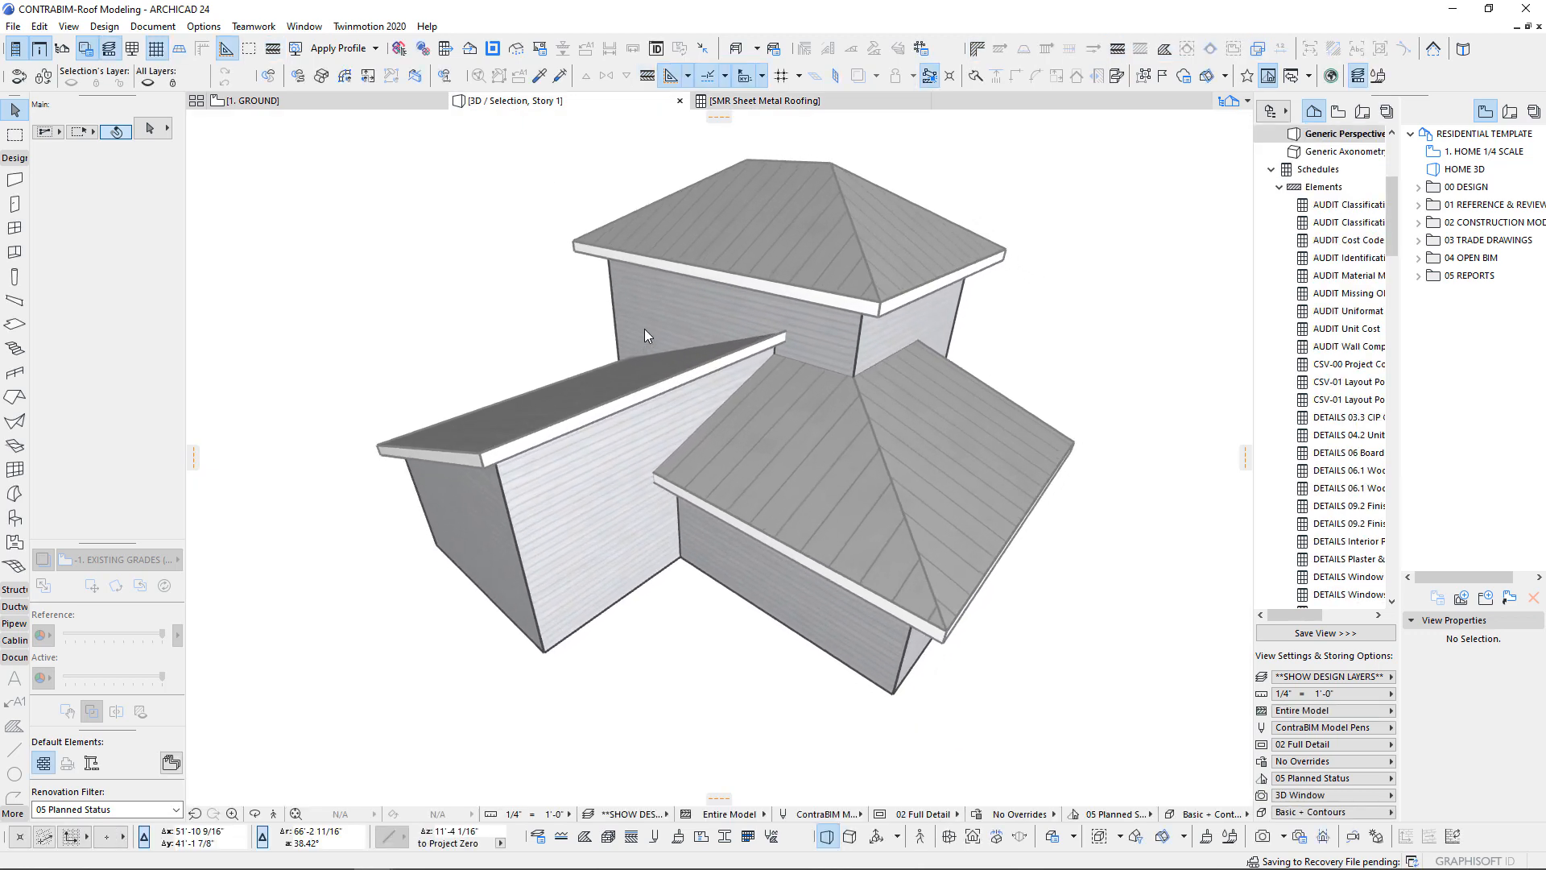
pyautogui.scroll(-4, 644, 329)
pyautogui.hotkey('ctrl', 'F5')
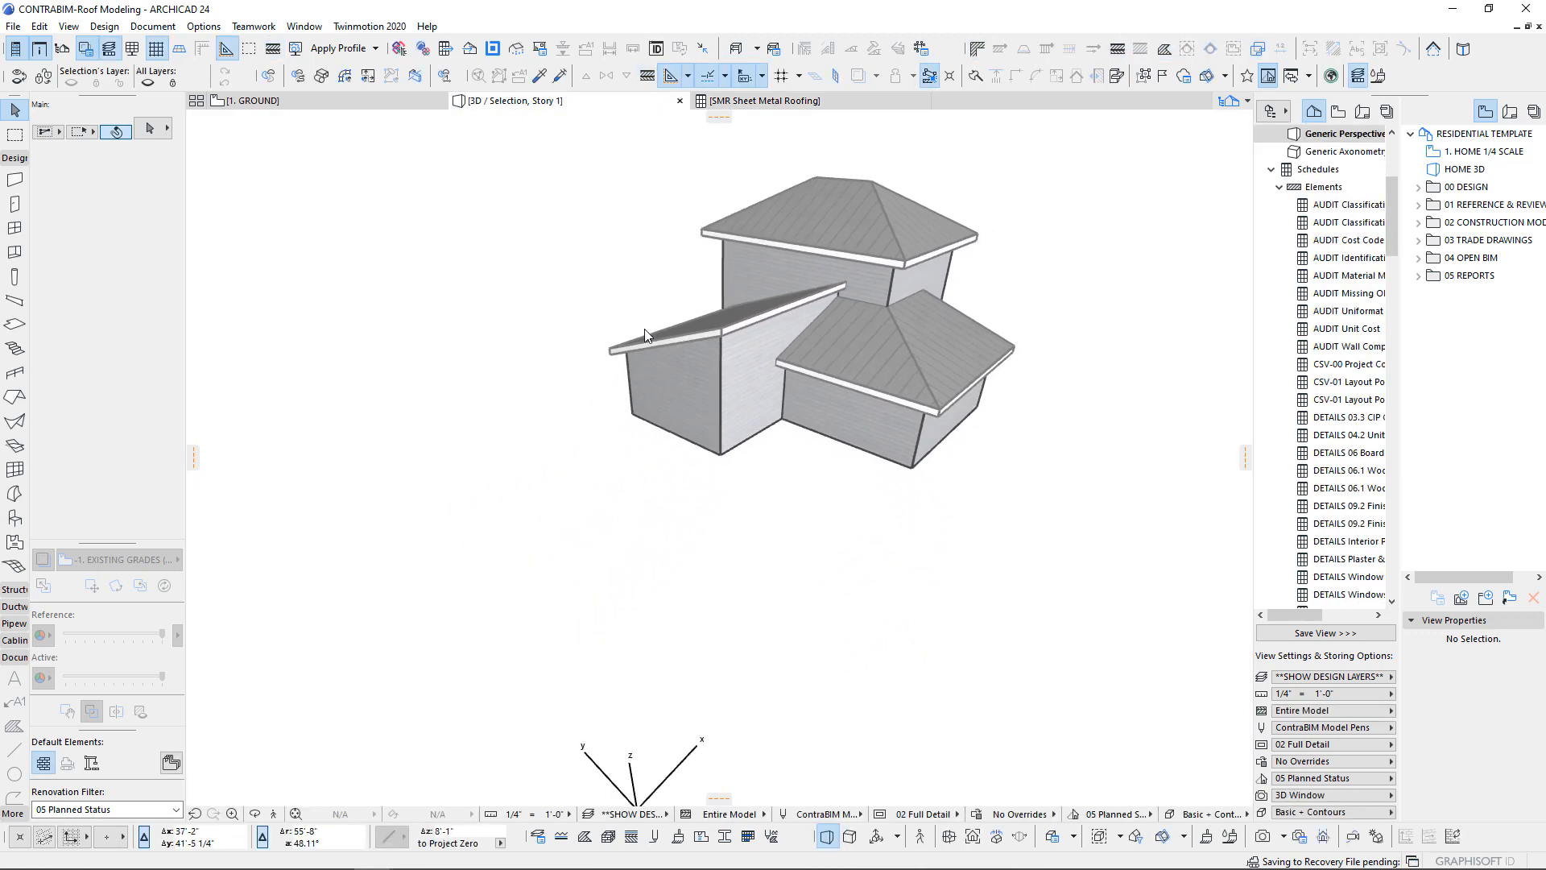
pyautogui.scroll(5, 644, 329)
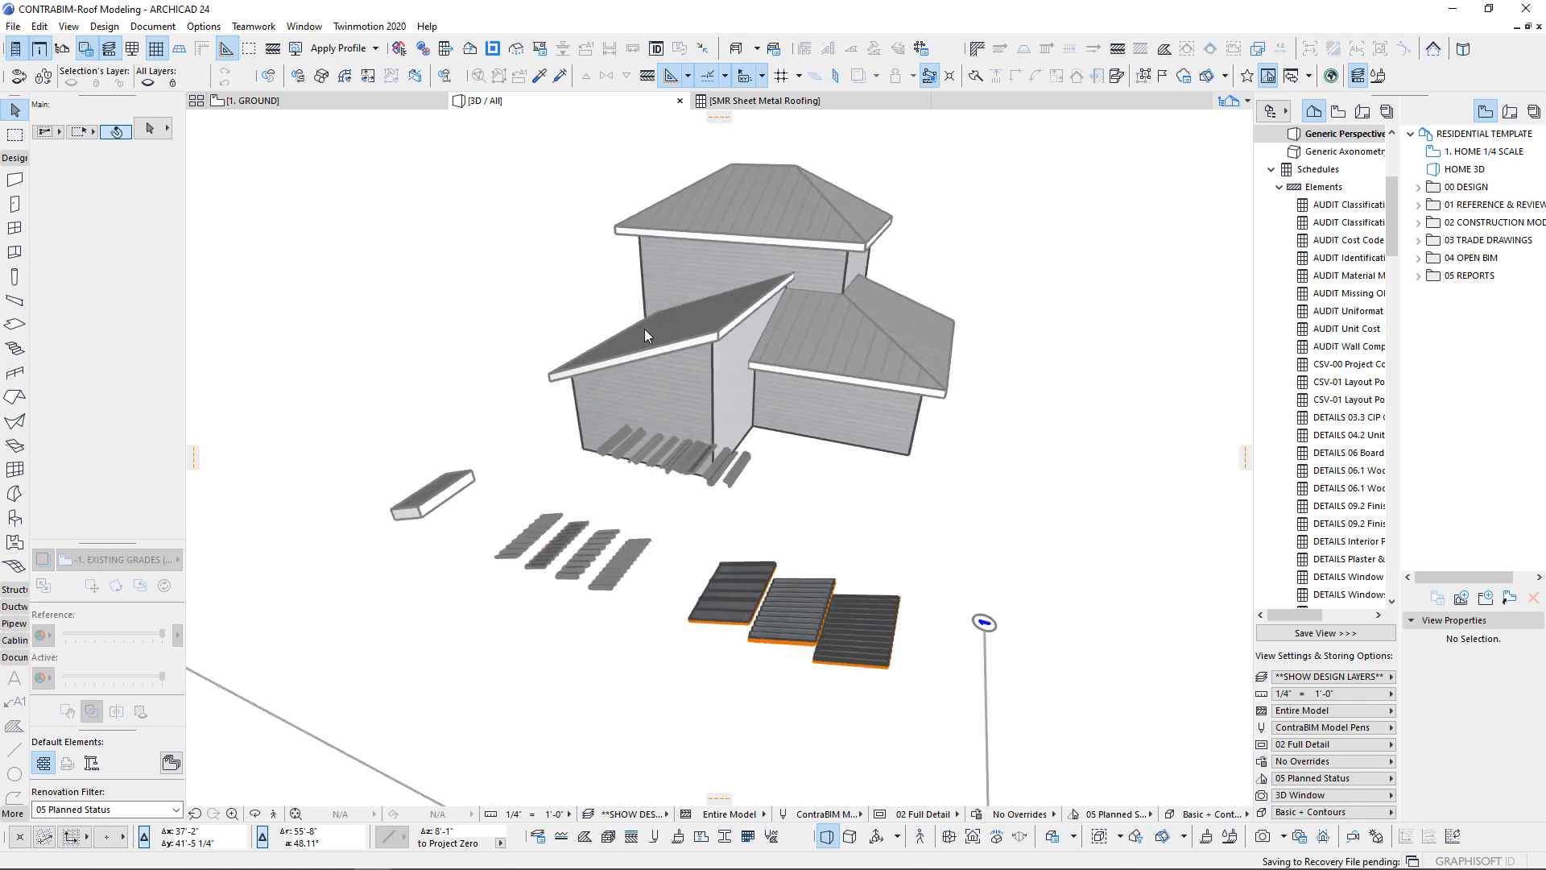
pyautogui.scroll(5, 644, 328)
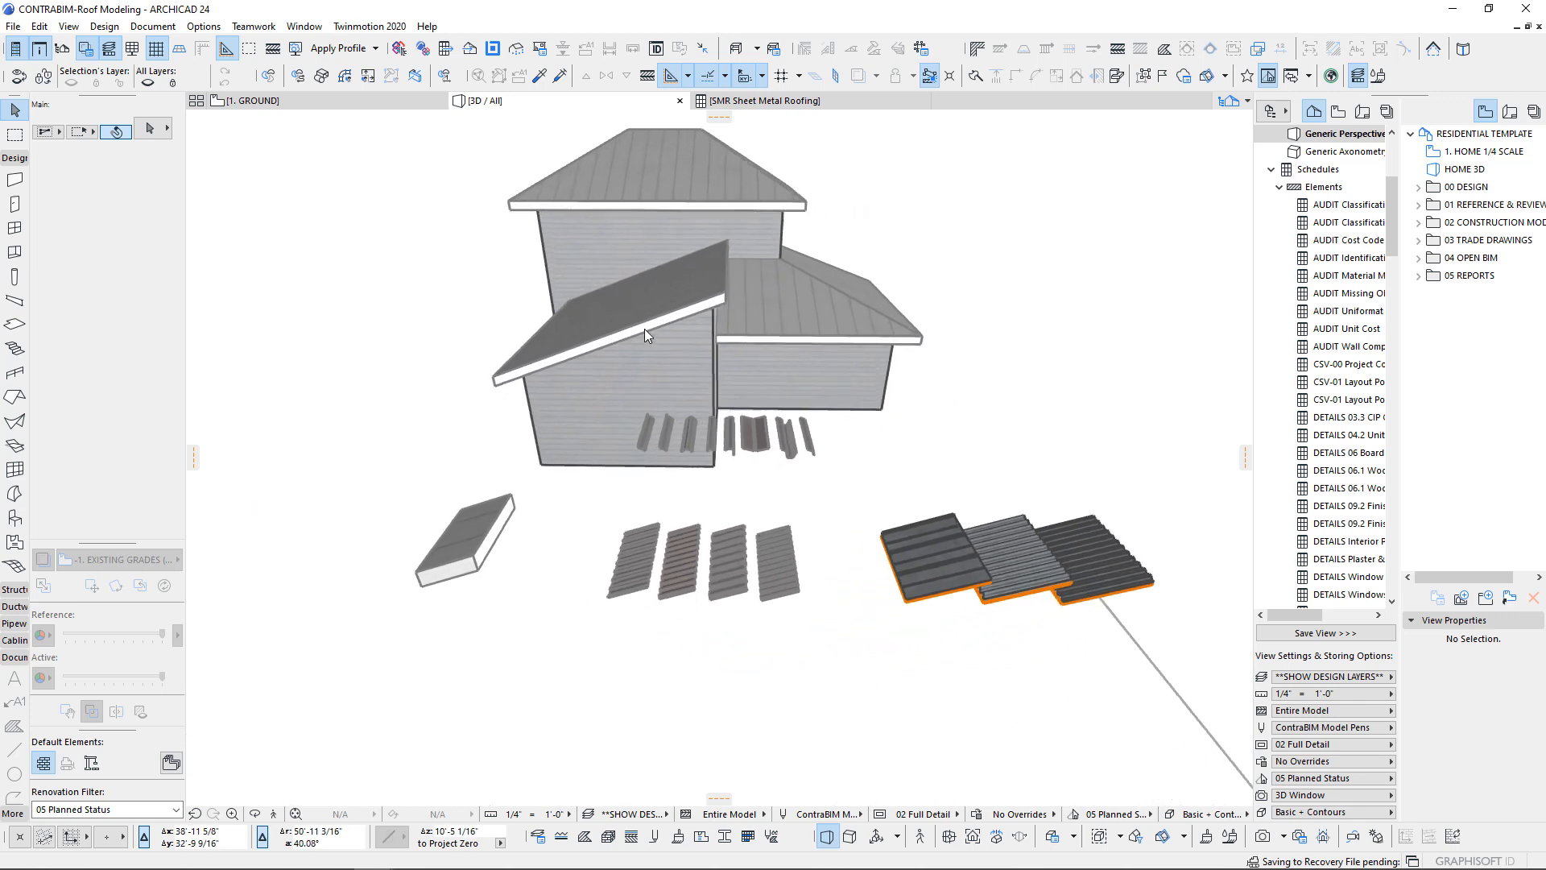
# - Select the small standing seam roof sample and the adjacent trapezoidal metal sheet in turn to inspect their settings
pyautogui.scroll(4, 644, 328)
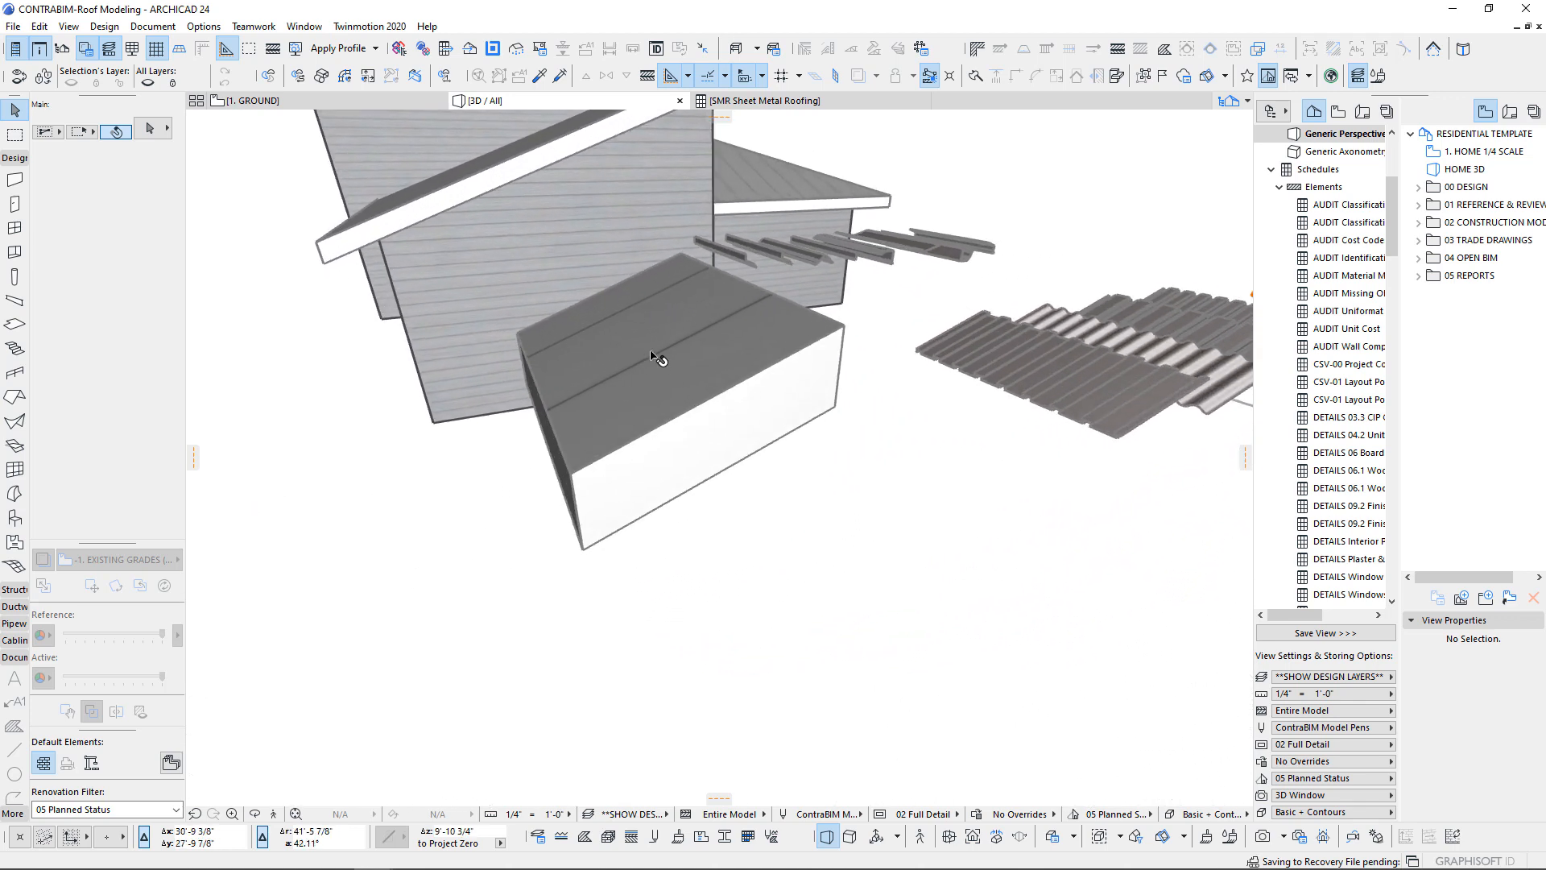
pyautogui.click(605, 345)
pyautogui.scroll(5, 636, 386)
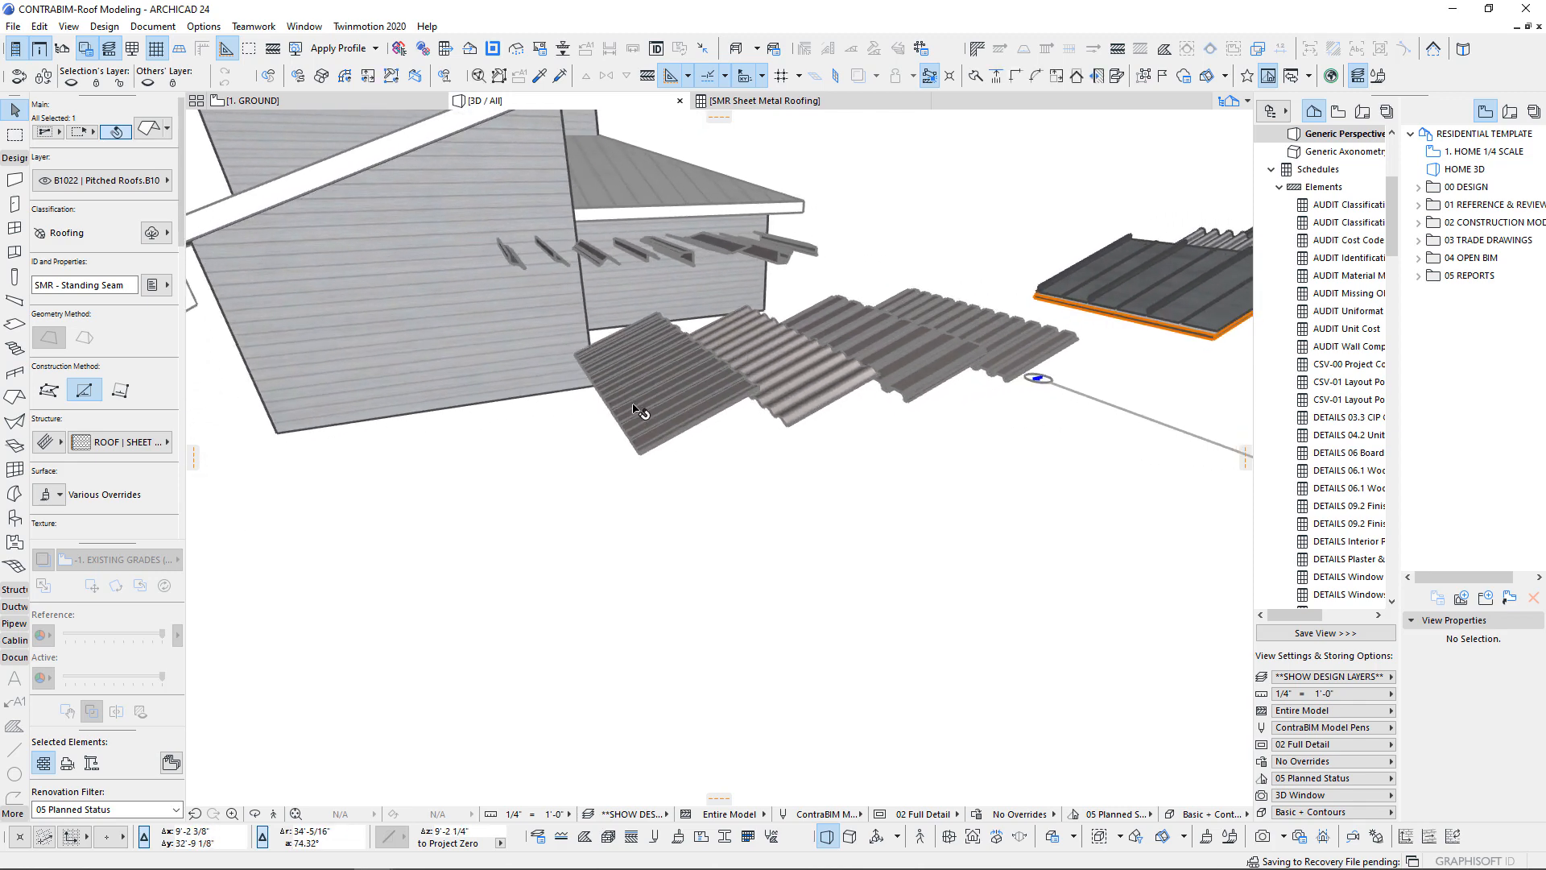
pyautogui.click(544, 407)
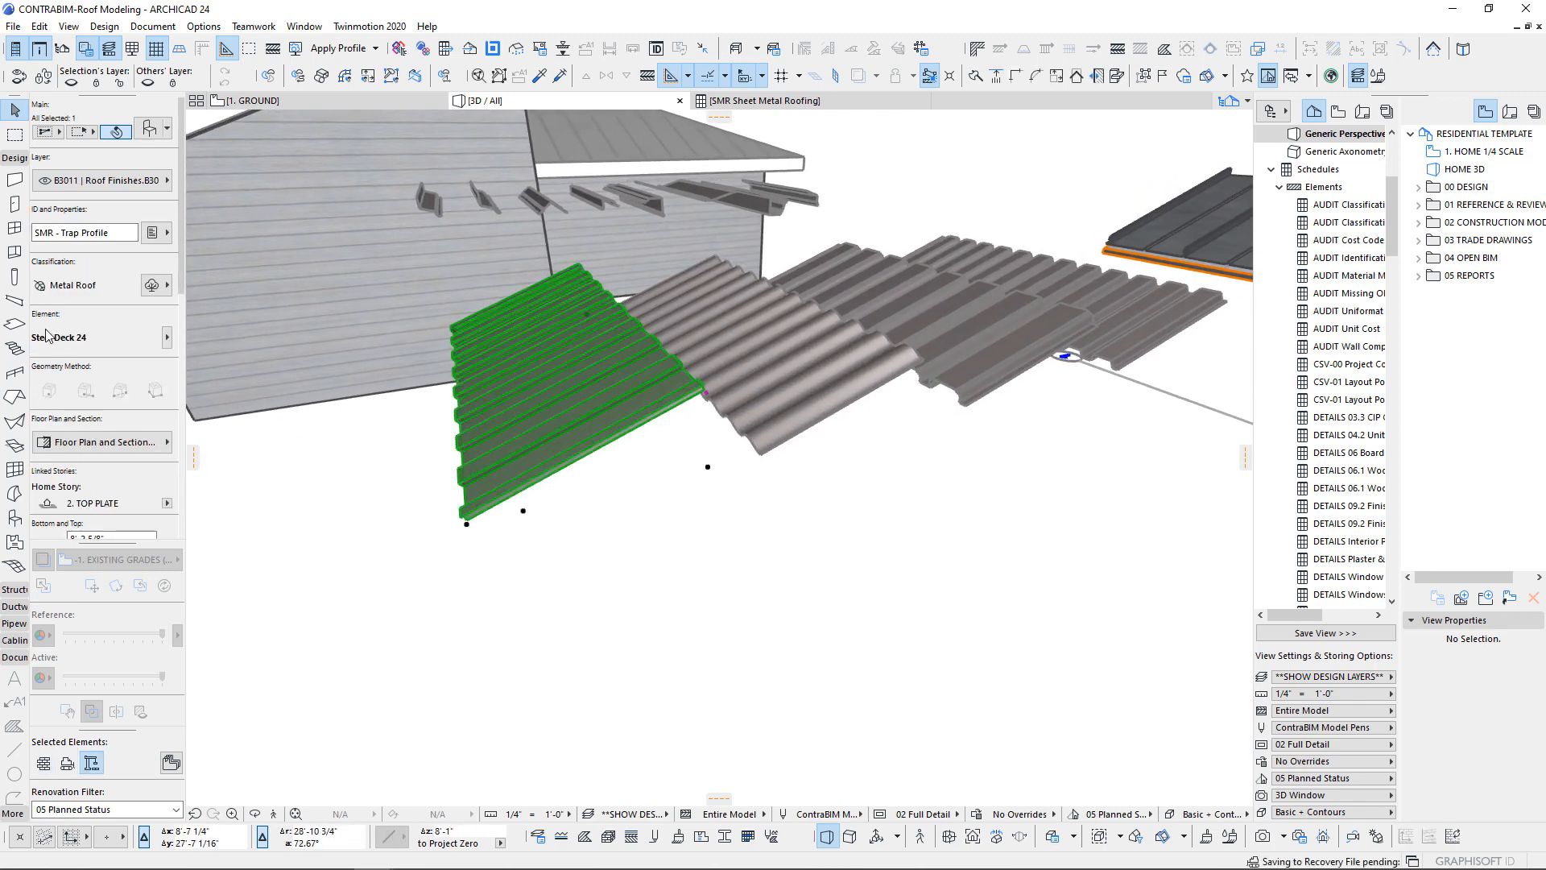
pyautogui.keyDown('shift'); pyautogui.moveTo(545, 461); pyautogui.dragTo(586, 461, button='middle'); pyautogui.keyUp('shift')
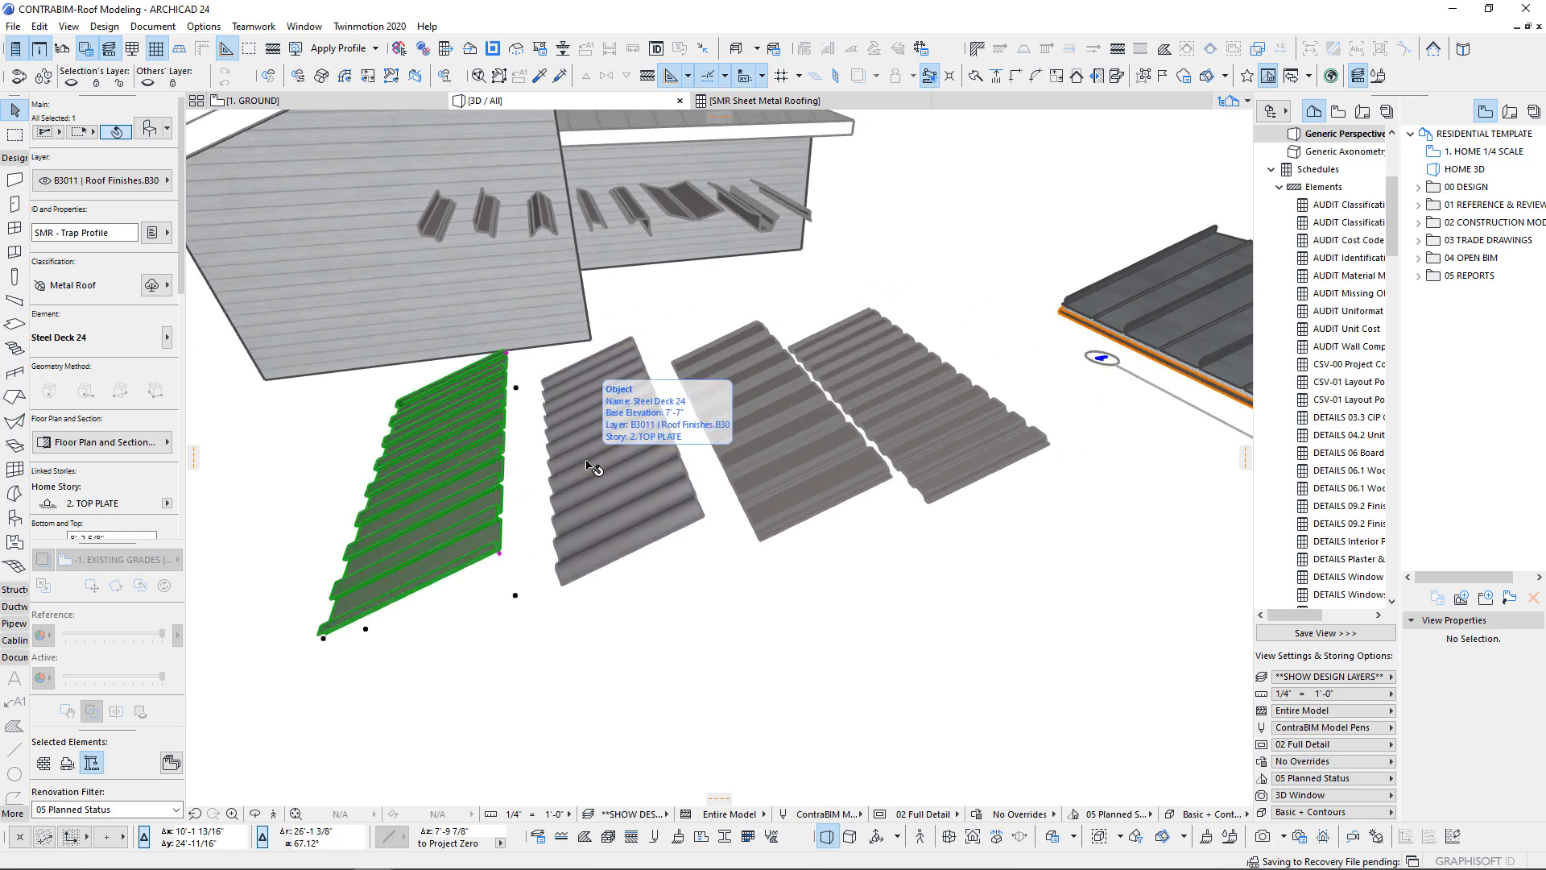
# - Select the SMR profiled sheet among the metal roofing samples and inspect its rib profile from a low angle
pyautogui.keyDown('shift'); pyautogui.moveTo(594, 467); pyautogui.dragTo(776, 527, button='middle'); pyautogui.keyUp('shift')
pyautogui.keyDown('shift'); pyautogui.moveTo(625, 612); pyautogui.dragTo(680, 566, button='middle'); pyautogui.keyUp('shift')
pyautogui.scroll(3, 790, 524)
pyautogui.scroll(3, 790, 528)
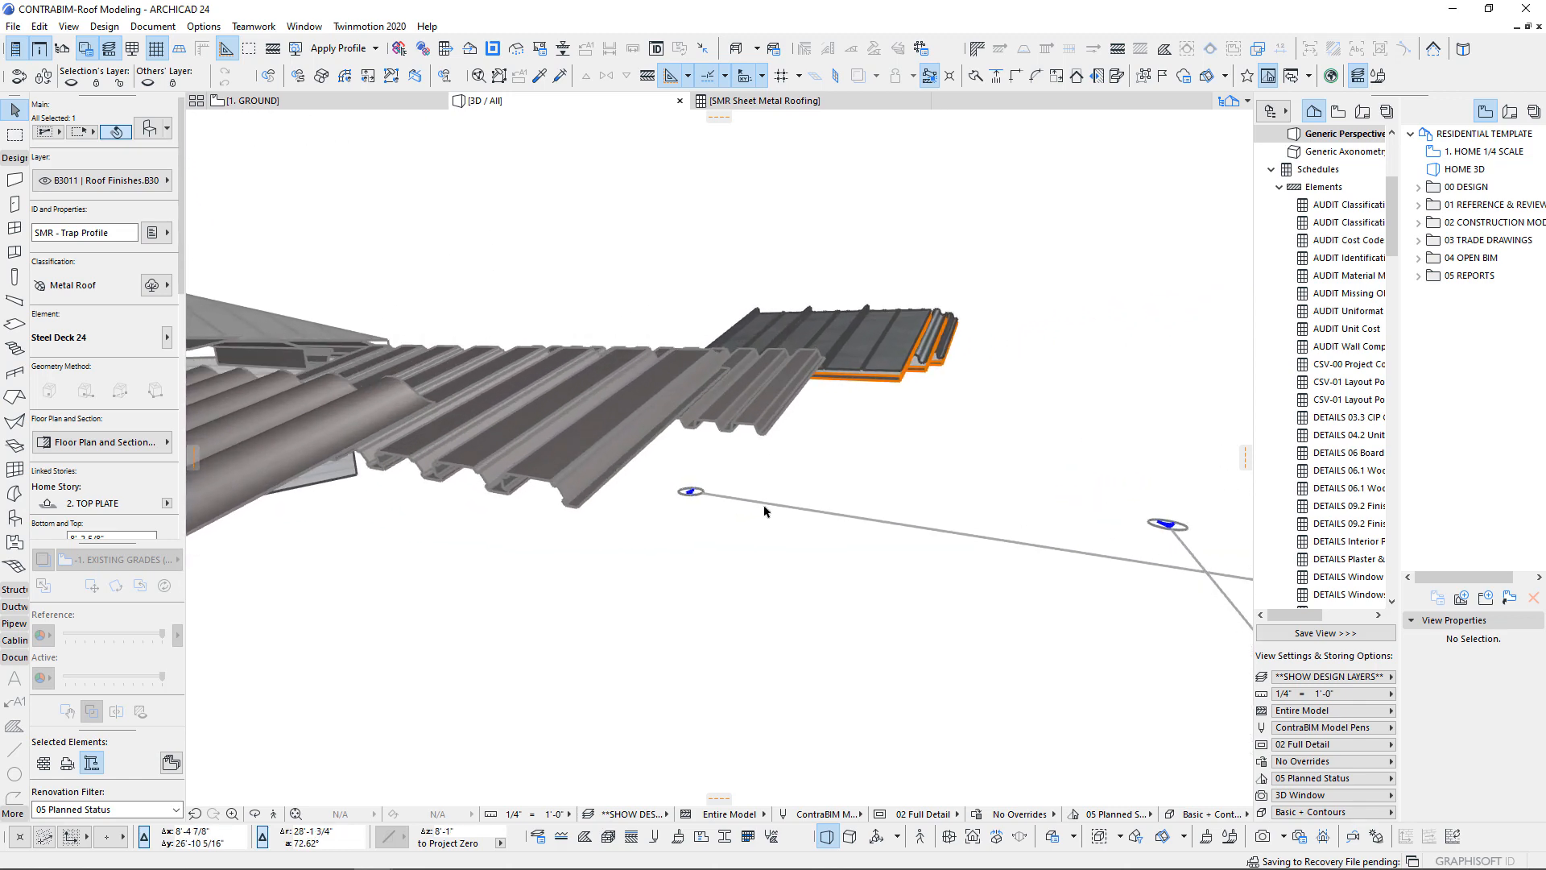
pyautogui.click(515, 476)
pyautogui.keyDown('shift'); pyautogui.moveTo(519, 512); pyautogui.dragTo(811, 296, button='middle'); pyautogui.keyUp('shift')
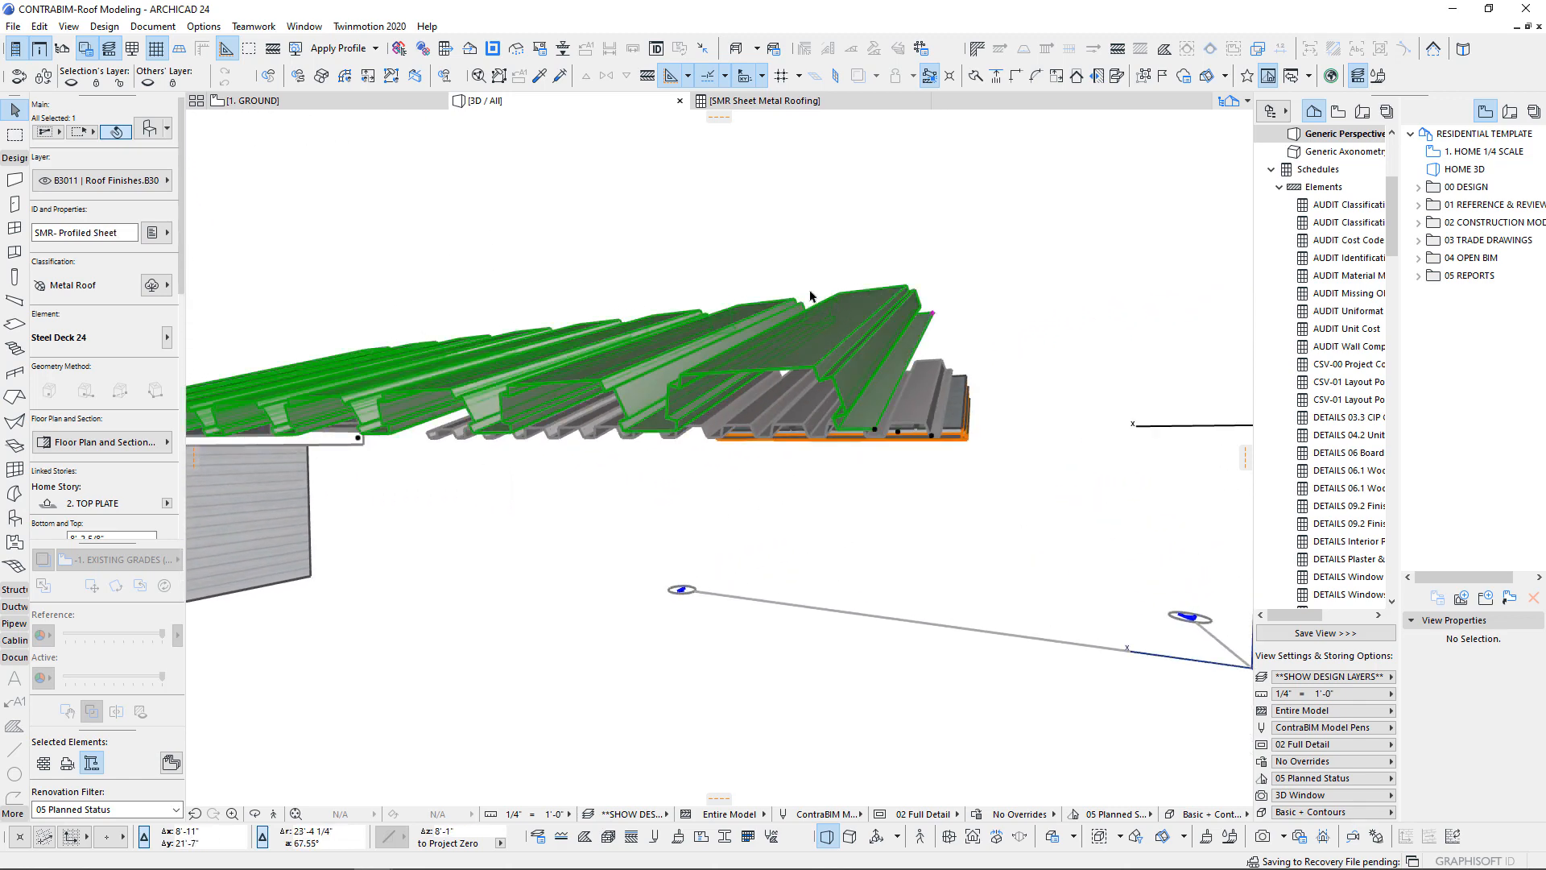
# - Select the SMR composite roof and wave profile samples in turn and inspect their corrugations beside the house
pyautogui.moveTo(991, 473)
pyautogui.keyDown('shift'); pyautogui.mouseDown(button='middle')
pyautogui.moveTo(749, 355)
pyautogui.moveTo(748, 390)
pyautogui.moveTo(553, 292)
pyautogui.moveTo(461, 429)
pyautogui.moveTo(811, 423)
pyautogui.mouseUp(button='middle'); pyautogui.keyUp('shift')
pyautogui.scroll(-6, 811, 422)
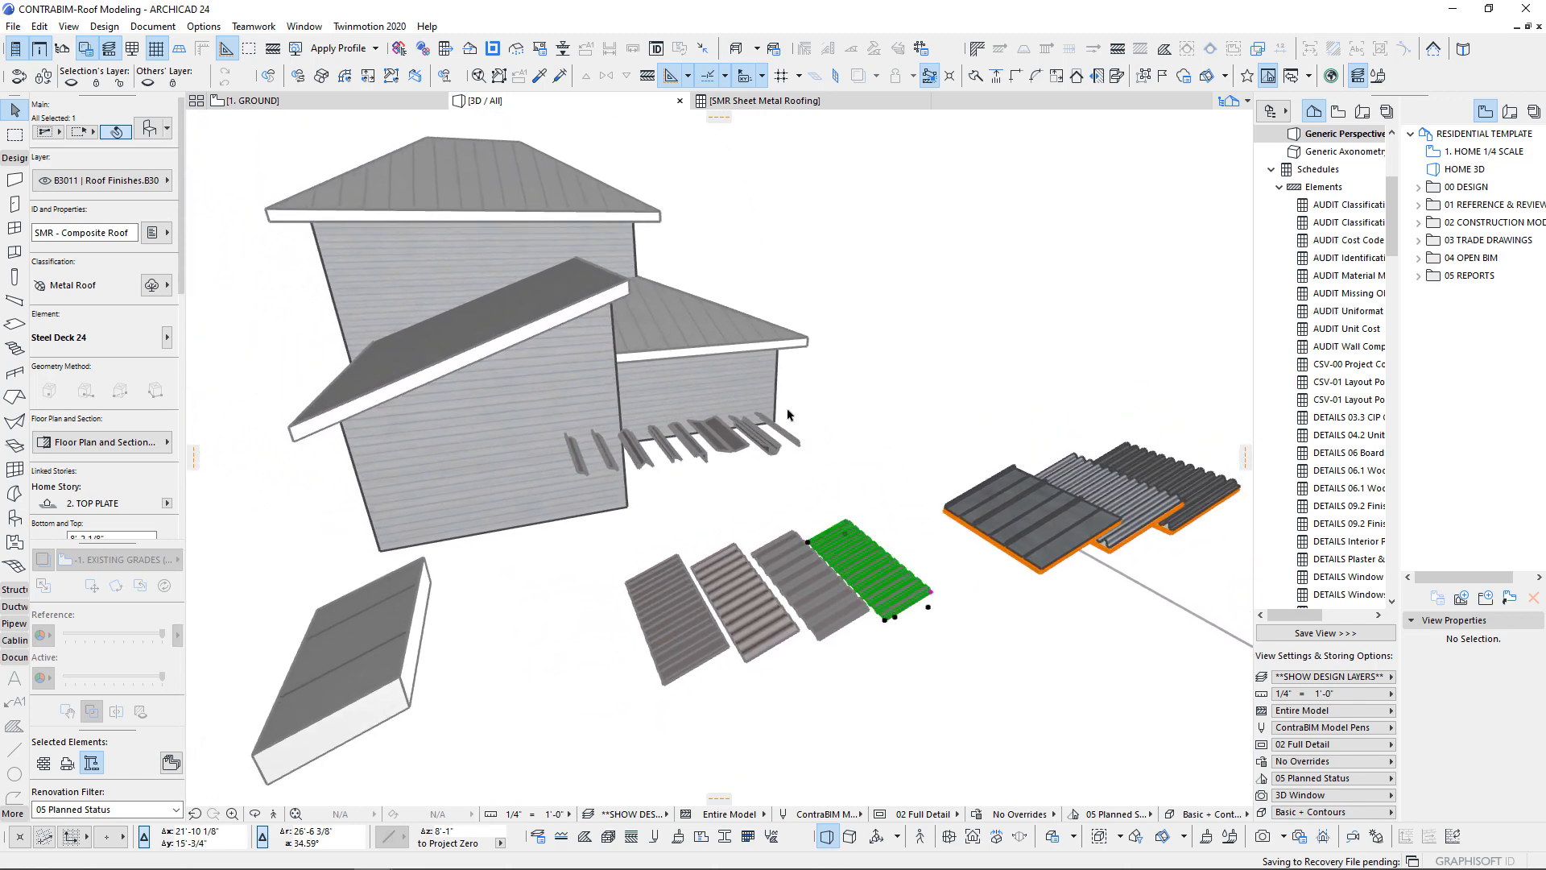
pyautogui.scroll(5, 613, 603)
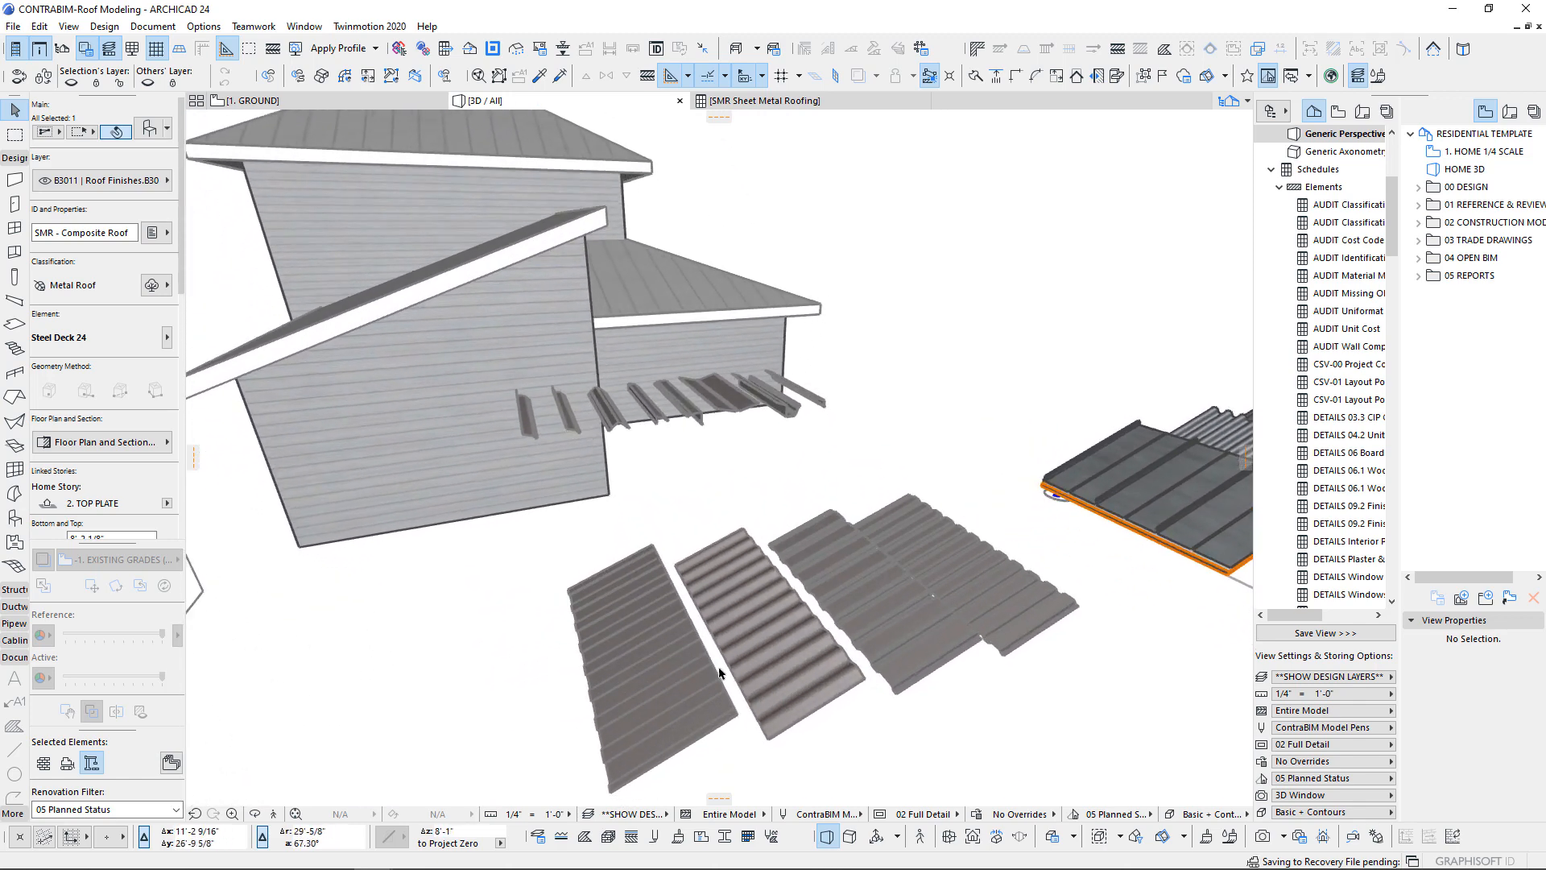
pyautogui.keyDown('shift'); pyautogui.moveTo(847, 662); pyautogui.dragTo(853, 557, button='middle'); pyautogui.keyUp('shift')
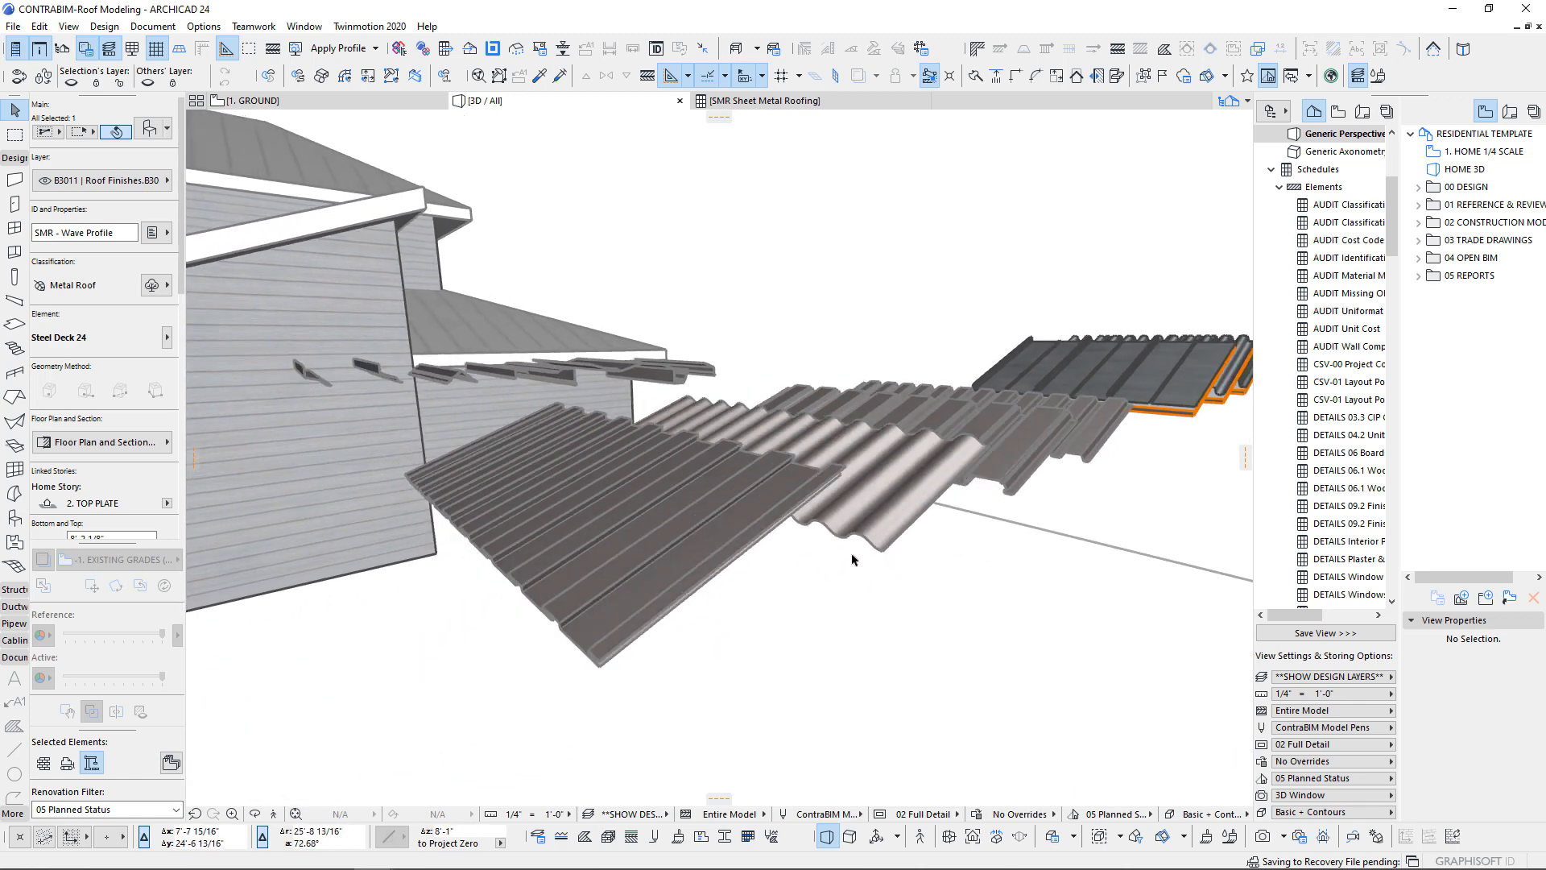
# - Select the SMR trap profile sheet, compare it with the neighbouring metal samples from several angles, and clear the selection
pyautogui.click(675, 519)
pyautogui.keyDown('shift'); pyautogui.moveTo(761, 535); pyautogui.dragTo(868, 387, button='middle'); pyautogui.keyUp('shift')
pyautogui.keyDown('shift'); pyautogui.moveTo(1095, 340); pyautogui.dragTo(886, 435, button='middle'); pyautogui.keyUp('shift')
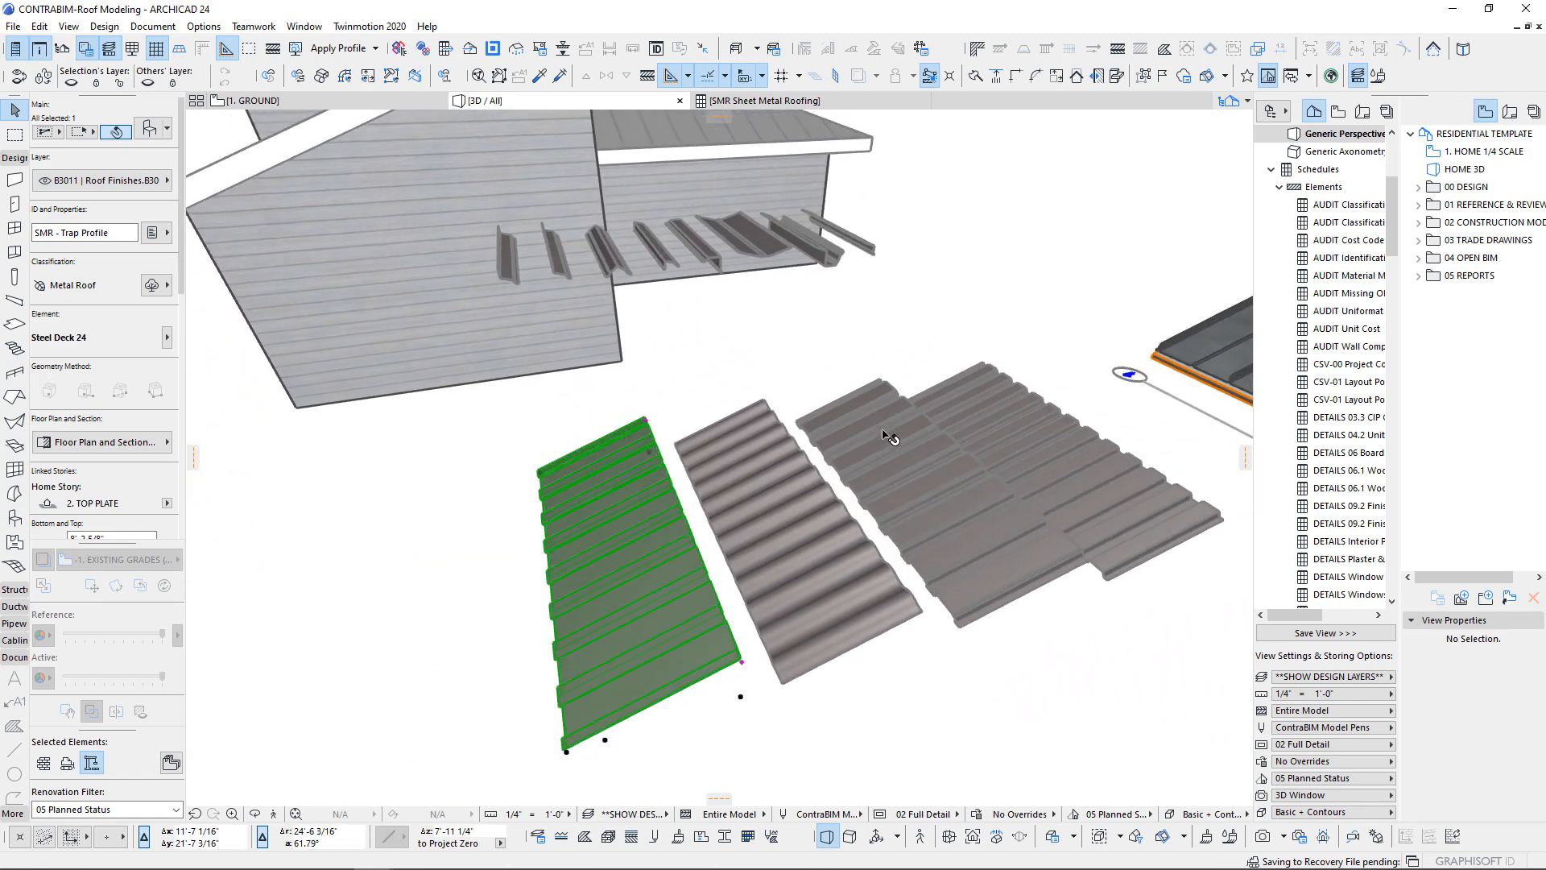
pyautogui.click(751, 366)
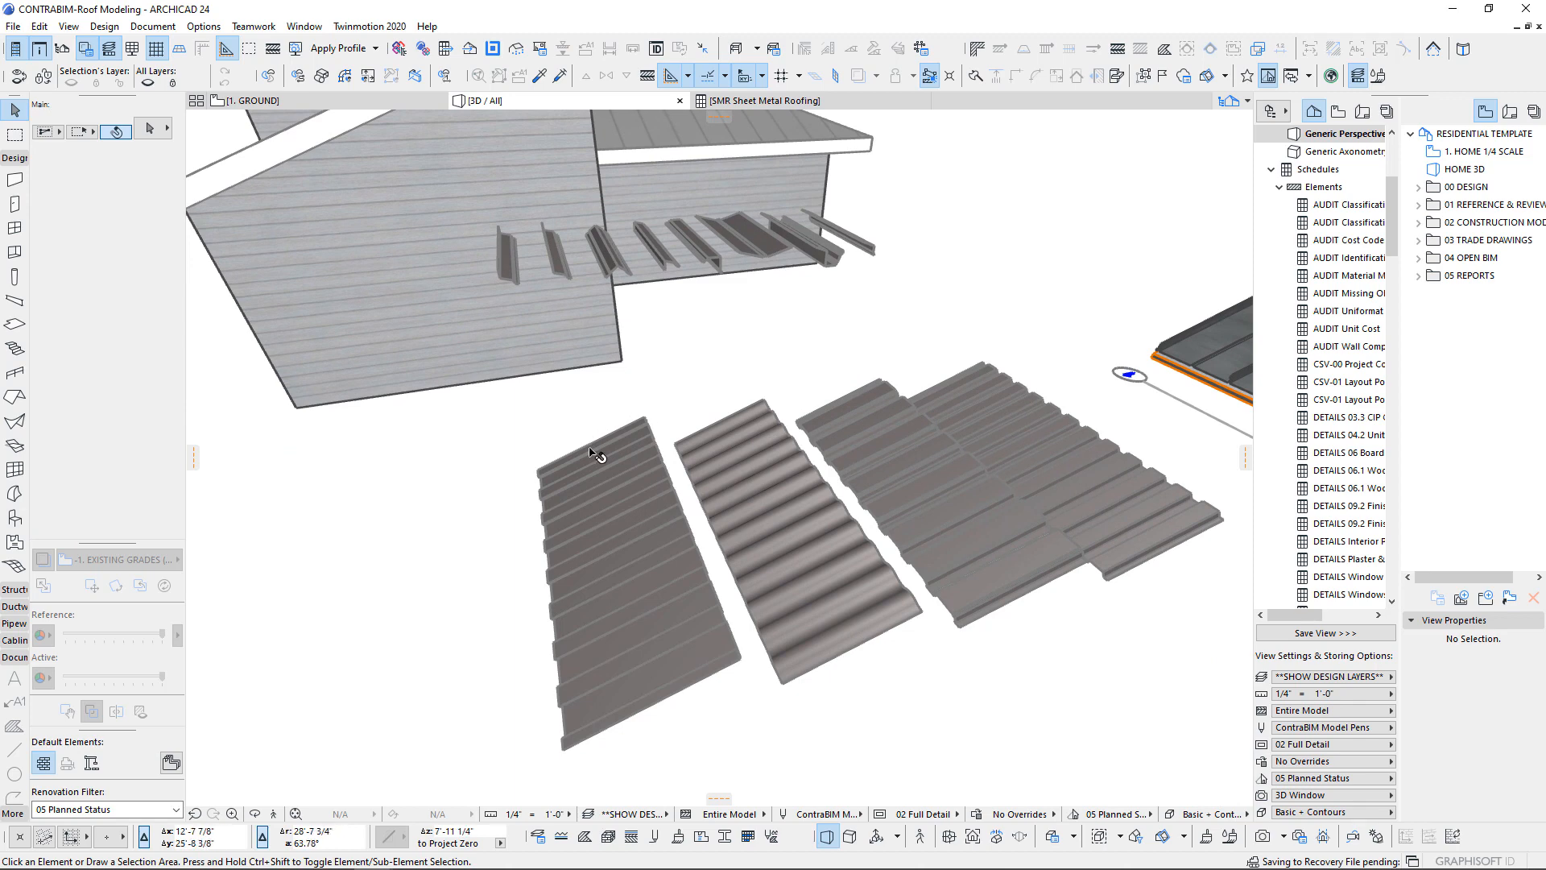
pyautogui.click(635, 592)
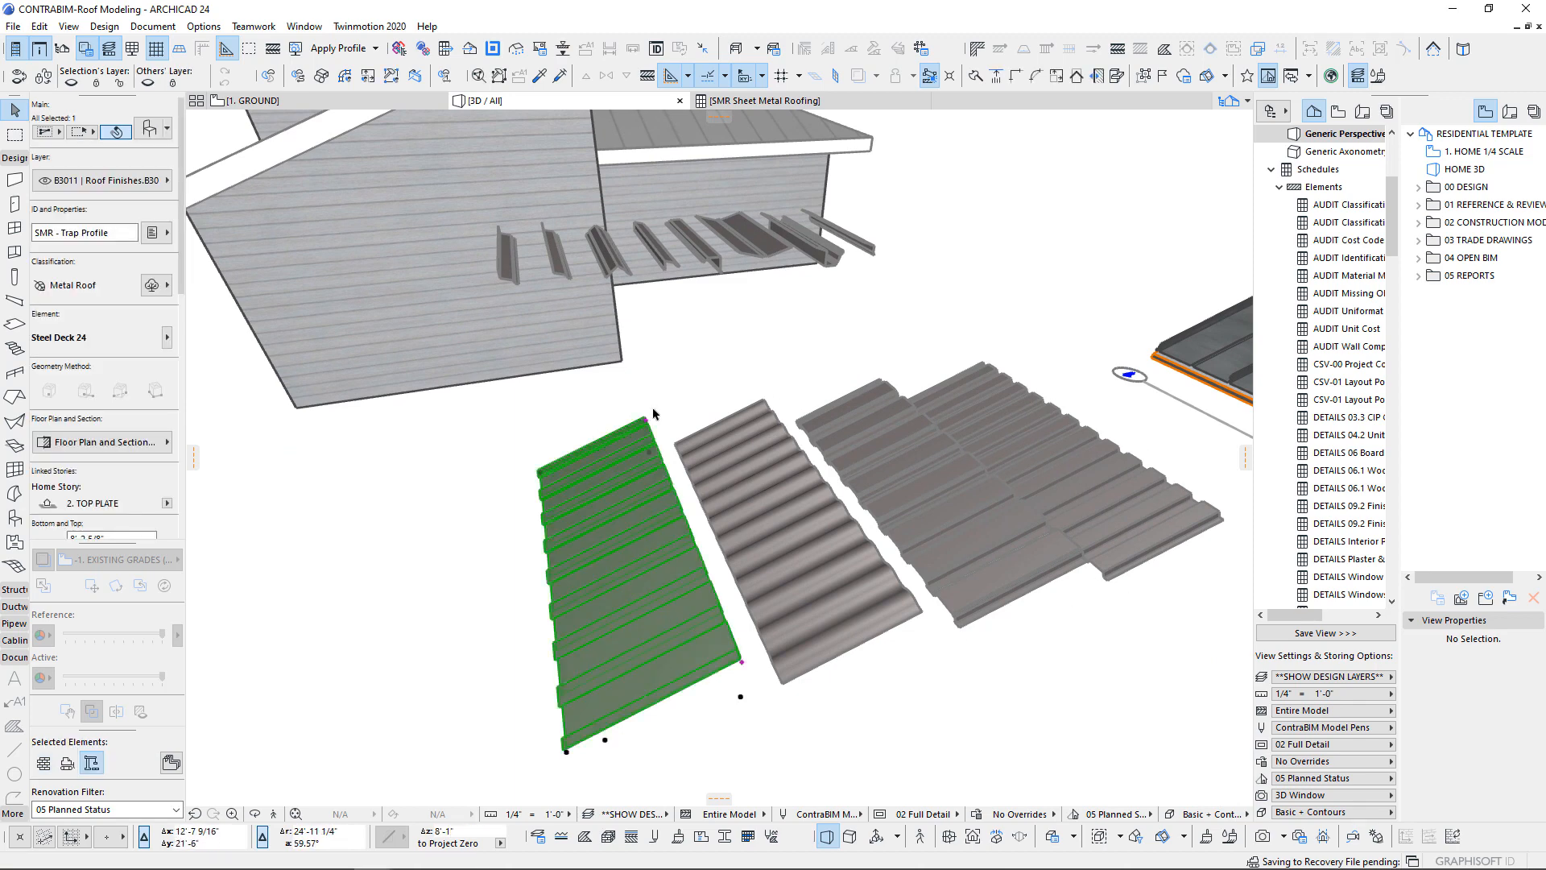
pyautogui.scroll(-2, 653, 414)
pyautogui.keyDown('shift'); pyautogui.moveTo(519, 506); pyautogui.dragTo(811, 451, button='middle'); pyautogui.keyUp('shift')
pyautogui.click(720, 448)
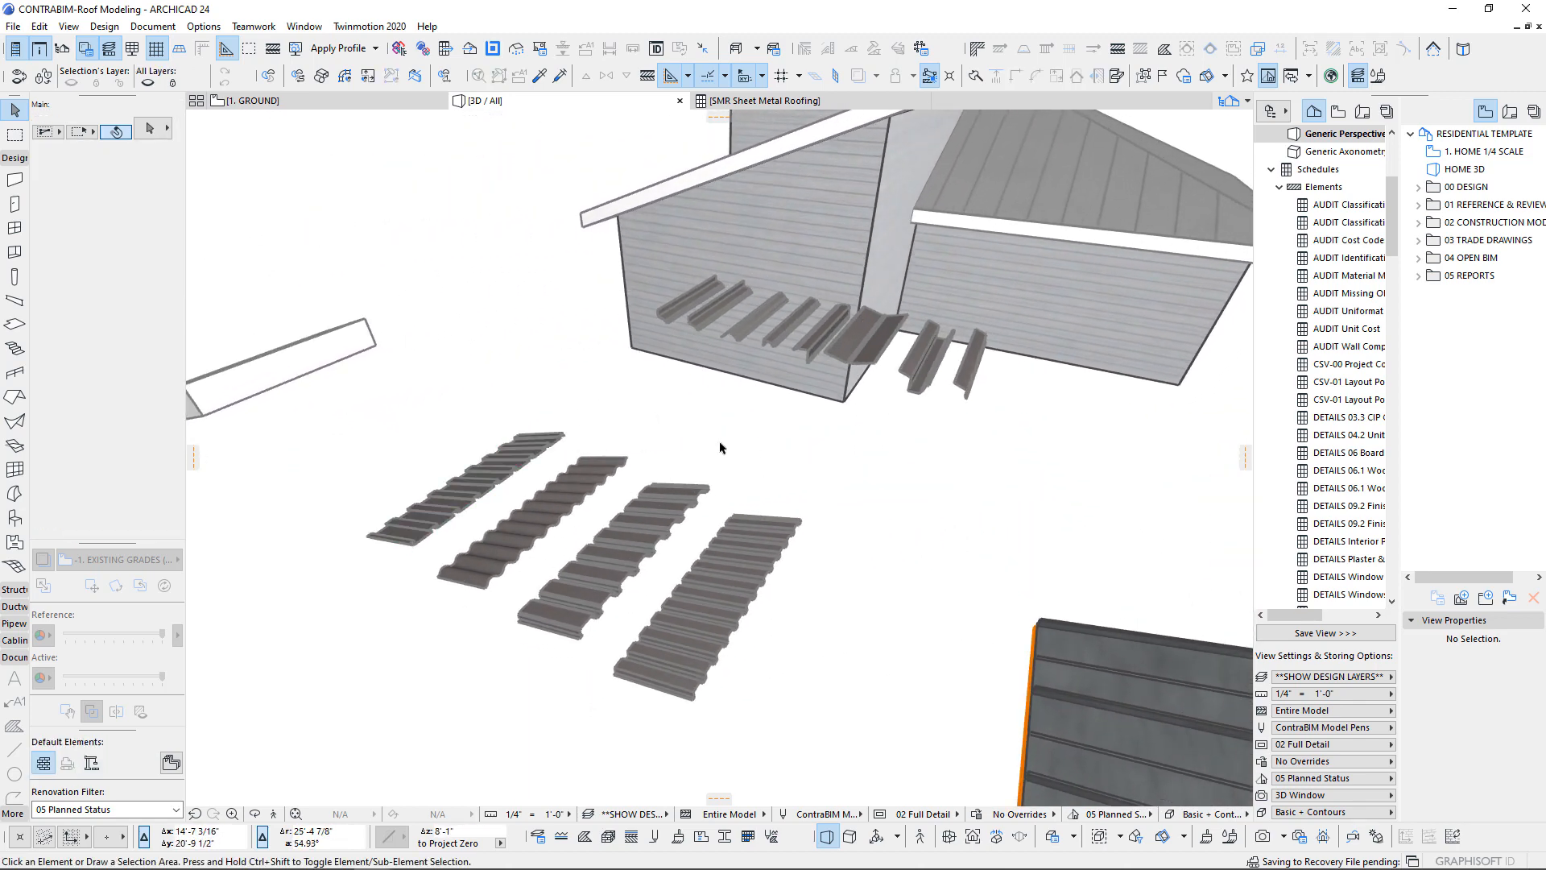
# - Select the fascia drip flashing at the end of the row of flashing samples and inspect its profile up close
pyautogui.scroll(6, 784, 485)
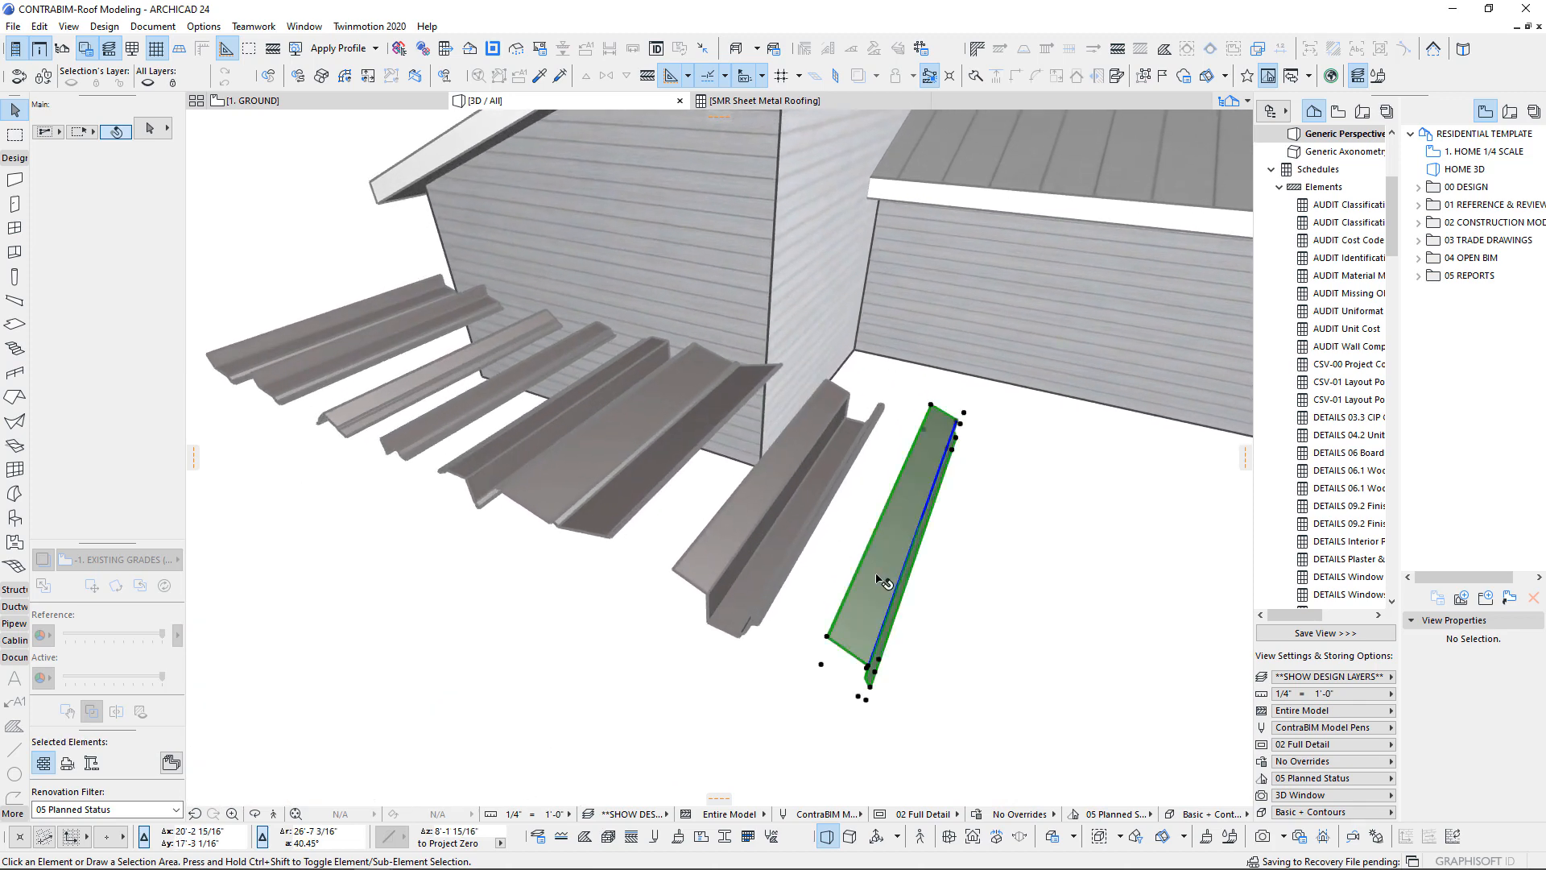
pyautogui.click(884, 582)
pyautogui.keyDown('shift'); pyautogui.moveTo(884, 581); pyautogui.dragTo(950, 200, button='middle'); pyautogui.keyUp('shift')
pyautogui.scroll(8, 903, 551)
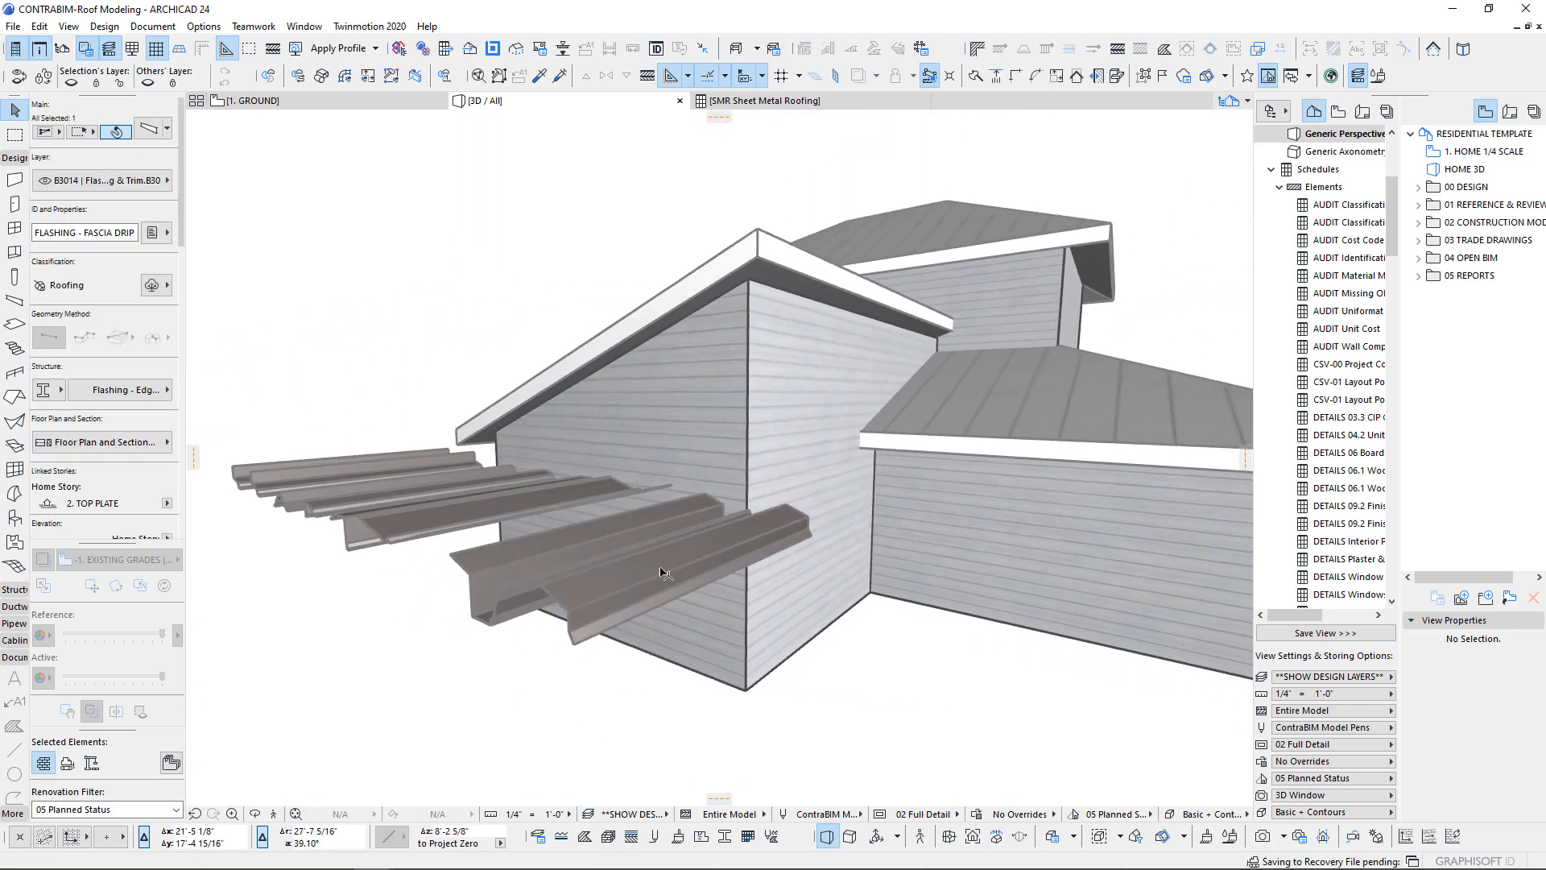
# - Select the valley flashing sample and inspect its V-shaped profile from several low angles
pyautogui.keyDown('shift'); pyautogui.moveTo(775, 518); pyautogui.dragTo(715, 452, button='middle'); pyautogui.keyUp('shift')
pyautogui.click(716, 452)
pyautogui.keyDown('shift'); pyautogui.moveTo(865, 375); pyautogui.dragTo(878, 201, button='middle'); pyautogui.keyUp('shift')
pyautogui.keyDown('shift'); pyautogui.moveTo(892, 440); pyautogui.dragTo(937, 334, button='middle'); pyautogui.keyUp('shift')
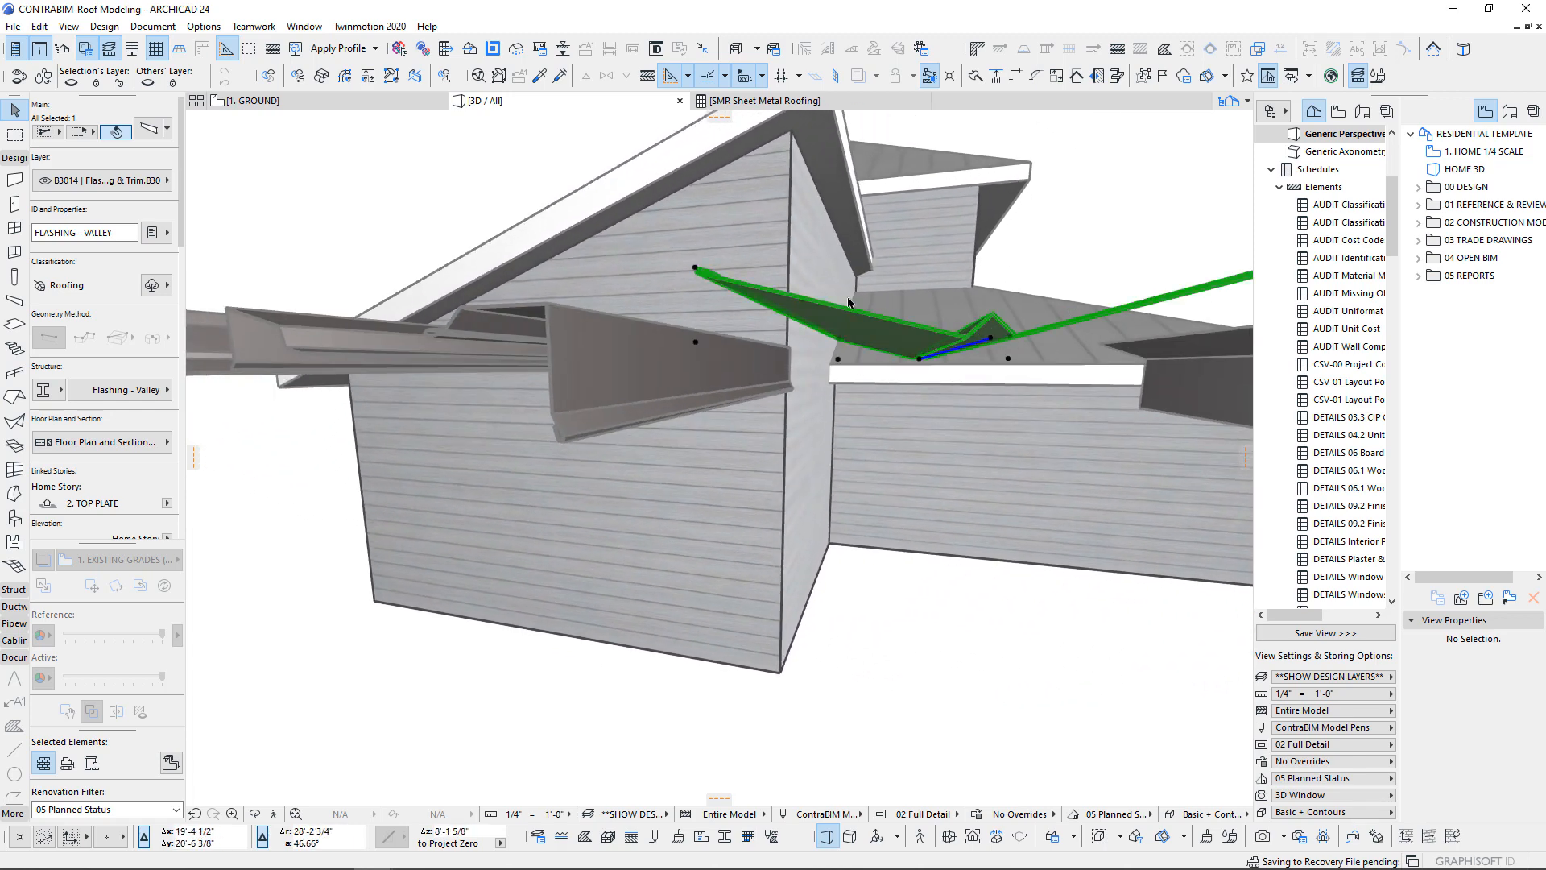
pyautogui.keyDown('shift'); pyautogui.moveTo(848, 302); pyautogui.dragTo(734, 262, button='middle'); pyautogui.keyUp('shift')
pyautogui.keyDown('shift'); pyautogui.moveTo(683, 319); pyautogui.dragTo(831, 491, button='middle'); pyautogui.keyUp('shift')
# - Select the gable, ridge and endwall flashing samples in turn and inspect the shape of each
pyautogui.click(829, 425)
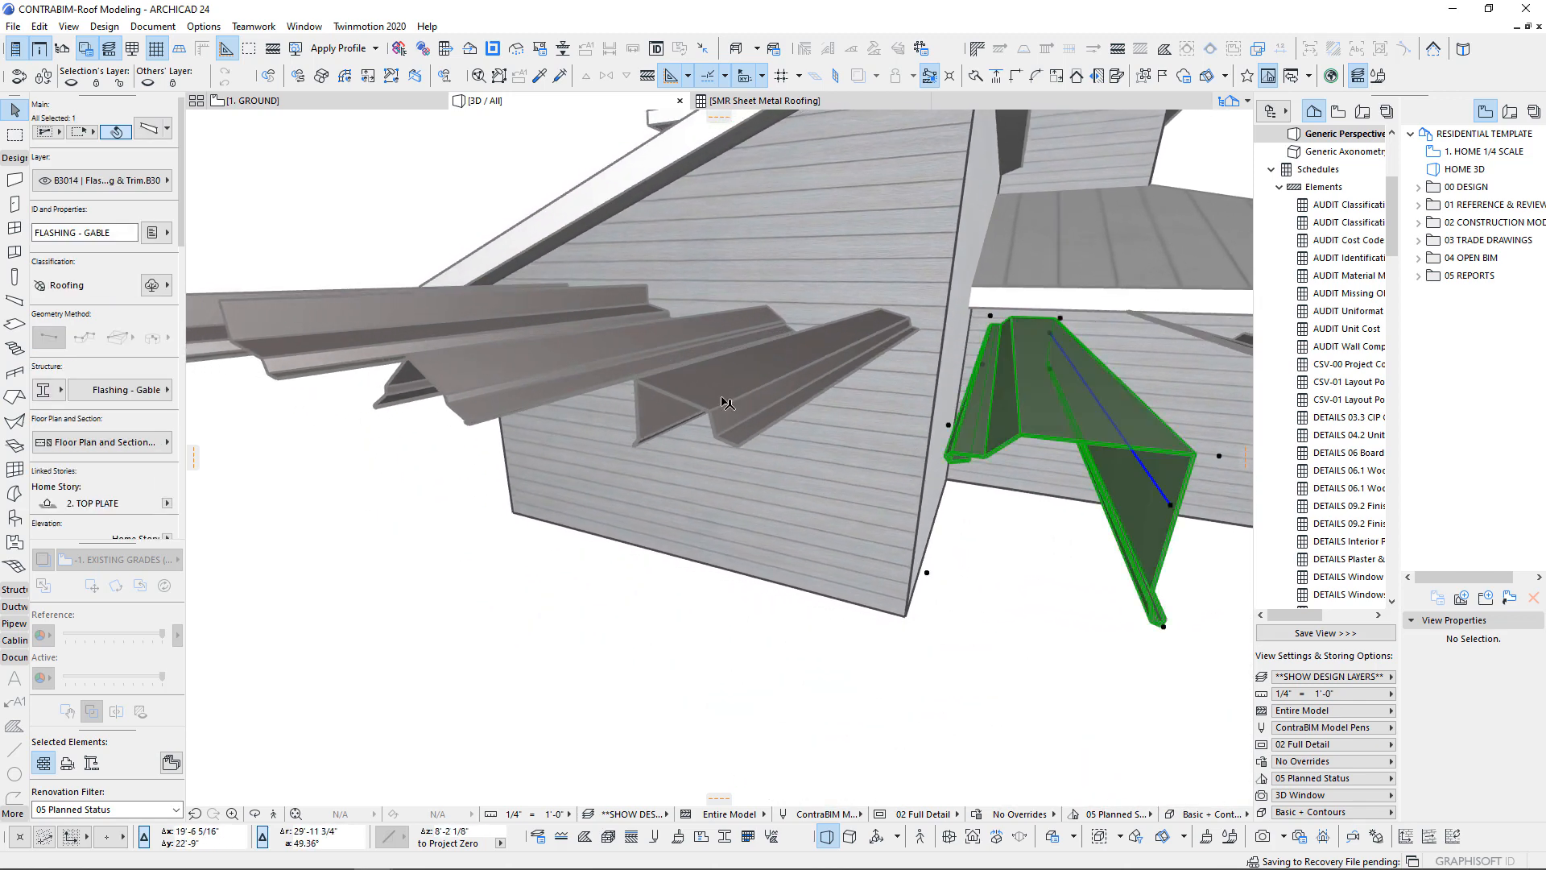
pyautogui.click(725, 400)
pyautogui.keyDown('shift'); pyautogui.moveTo(724, 400); pyautogui.dragTo(809, 586, button='middle'); pyautogui.keyUp('shift')
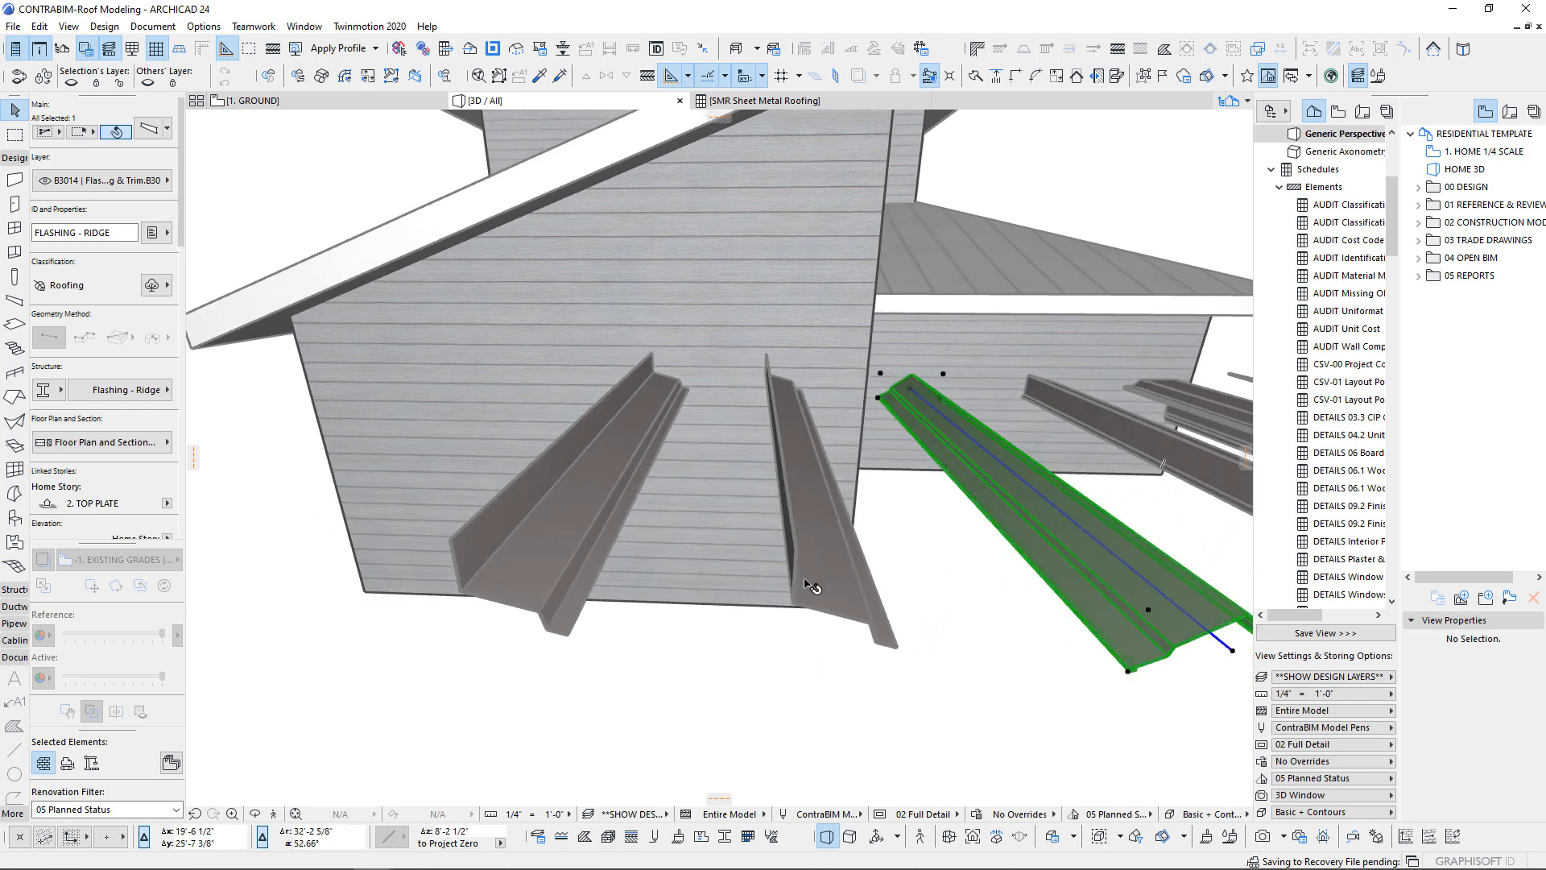
pyautogui.click(507, 570)
pyautogui.keyDown('shift'); pyautogui.moveTo(507, 572); pyautogui.dragTo(544, 501, button='middle'); pyautogui.keyUp('shift')
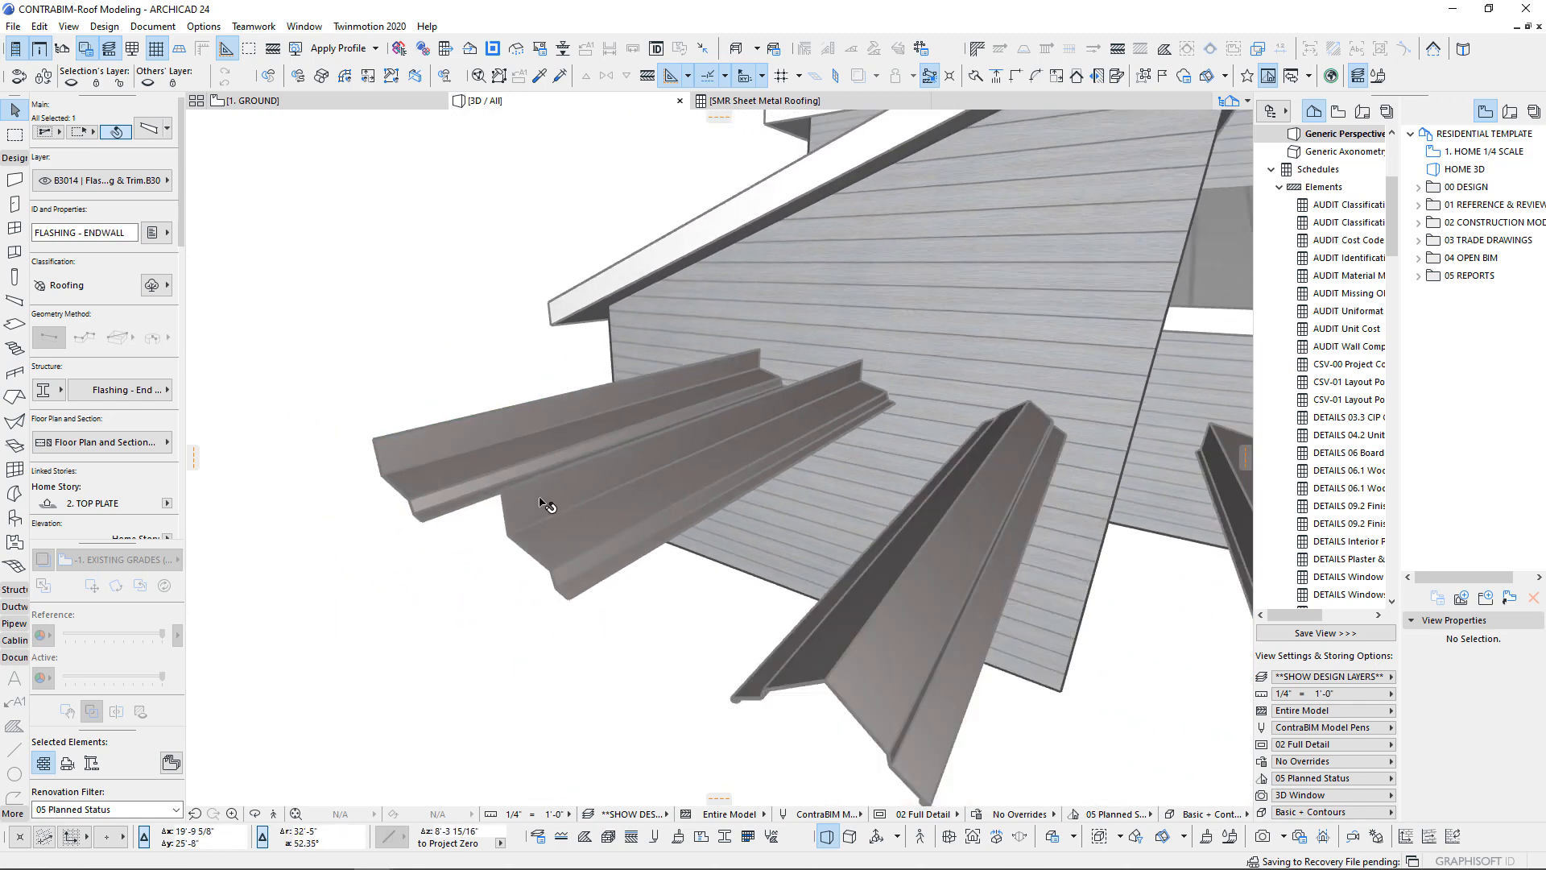
# - Return to the metal sheet samples and select the SMR trap profile panel seen from a low angle
pyautogui.scroll(-10, 540, 501)
pyautogui.scroll(3, 685, 435)
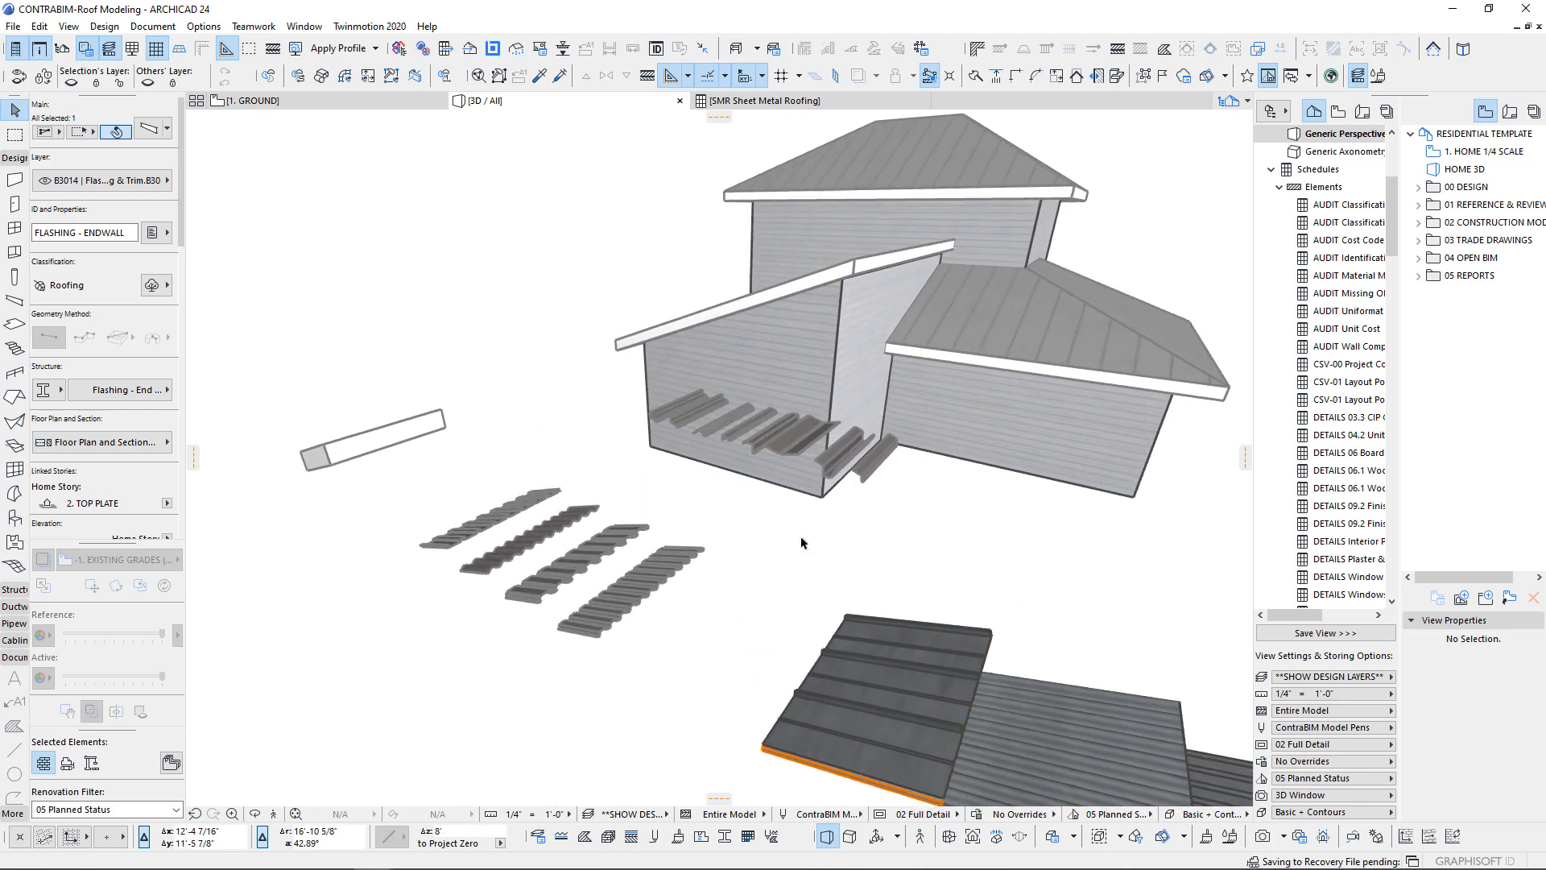
pyautogui.scroll(2, 797, 500)
pyautogui.keyDown('shift'); pyautogui.moveTo(563, 625); pyautogui.dragTo(597, 522, button='middle'); pyautogui.keyUp('shift')
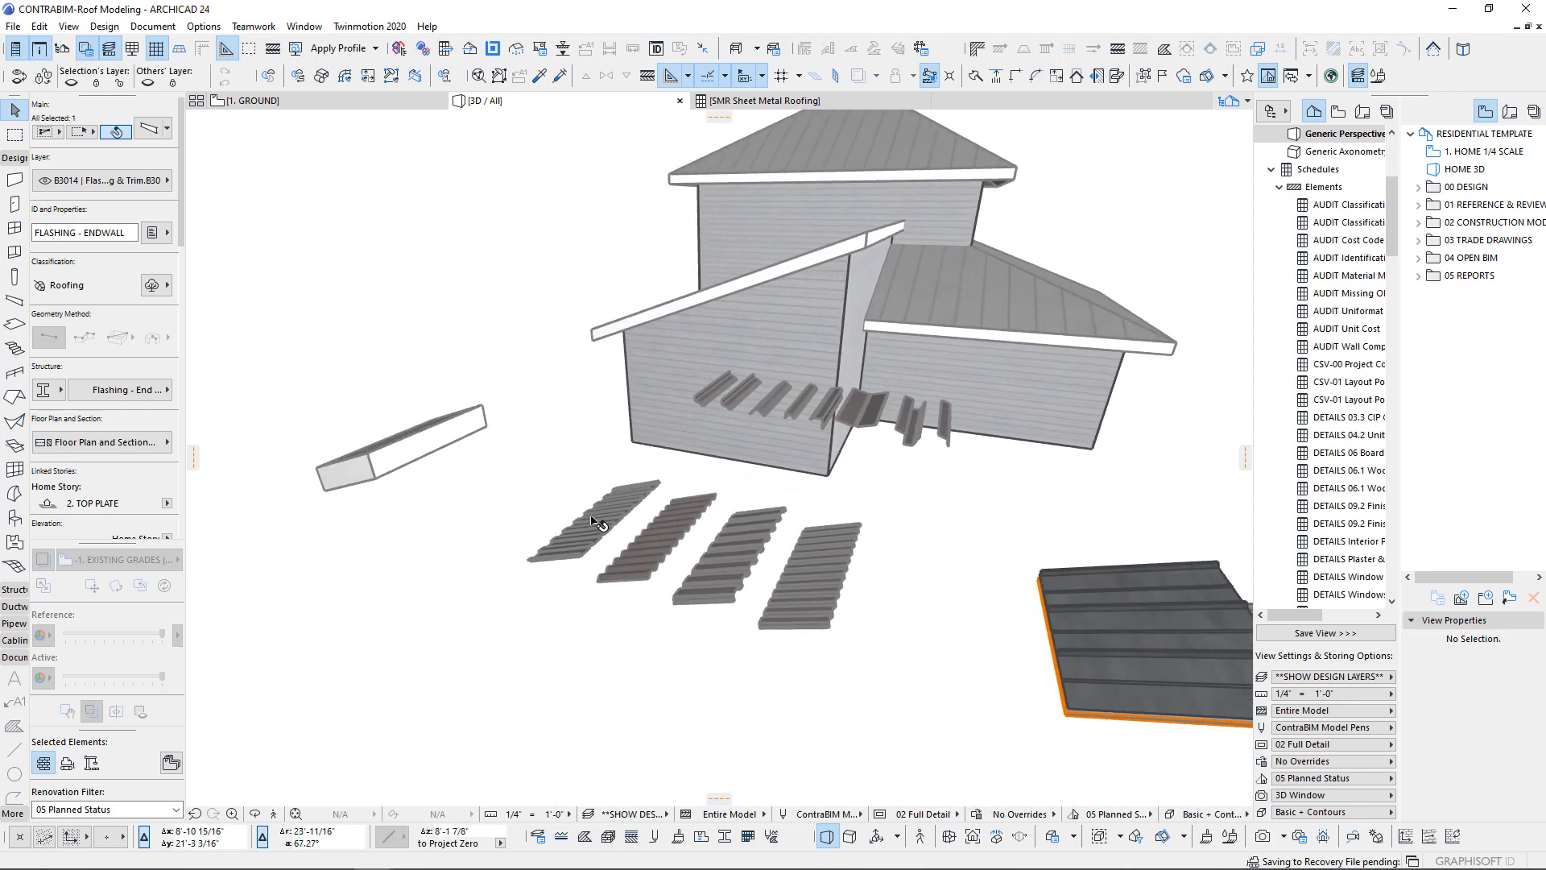
pyautogui.keyDown('shift'); pyautogui.moveTo(903, 514); pyautogui.dragTo(903, 514, button='middle'); pyautogui.keyUp('shift')
pyautogui.scroll(5, 903, 514)
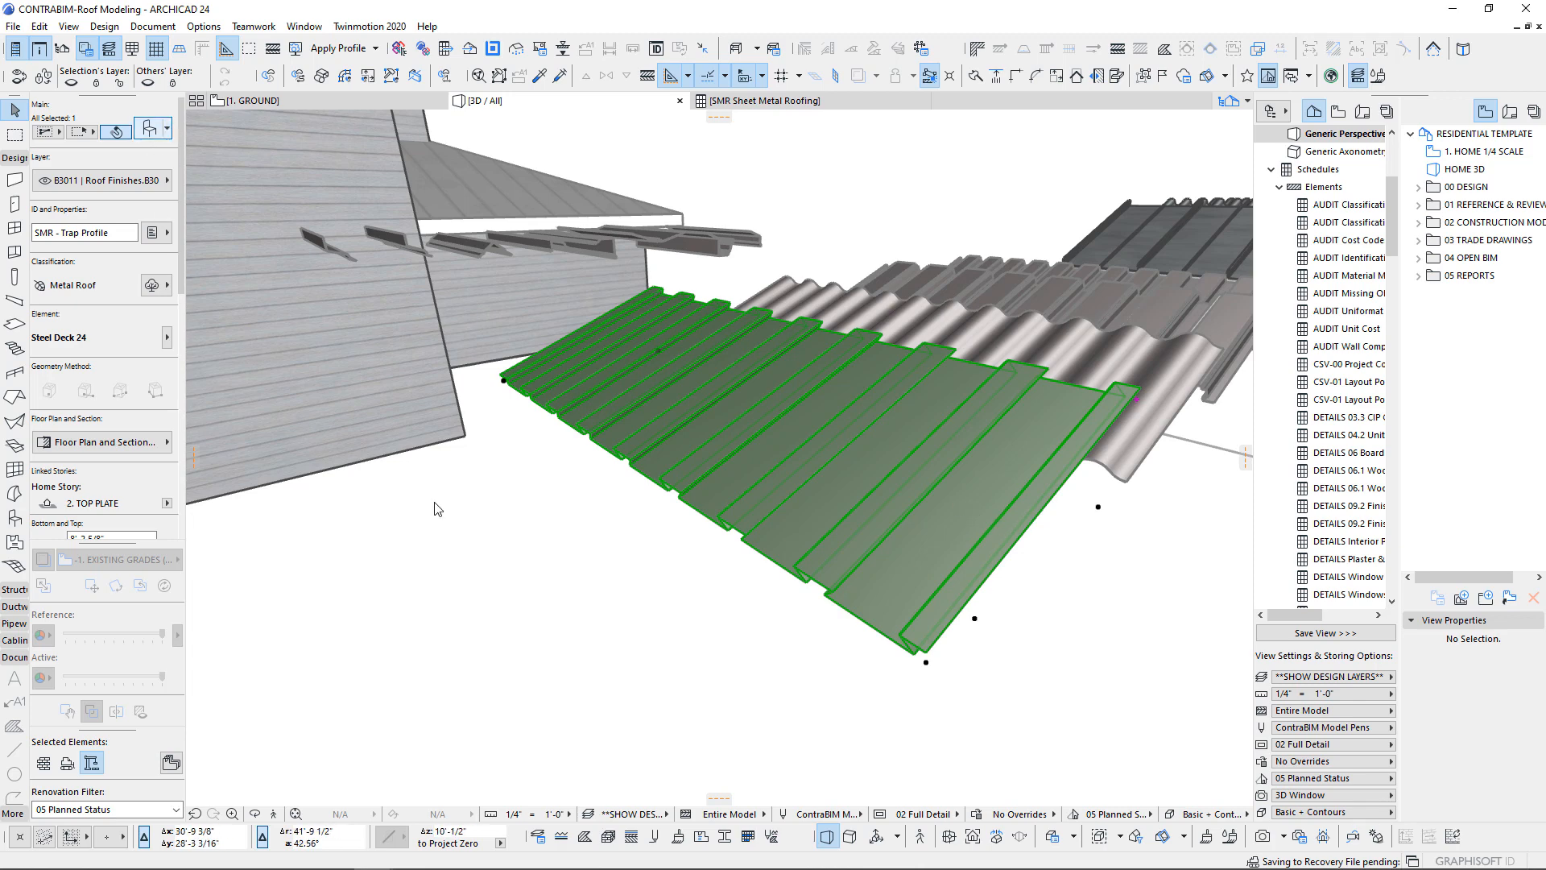
# - Open the trap profile panel's object settings and show the Style page of the Steel Deck 24 profile settings
pyautogui.hotkey('ctrl', 't')
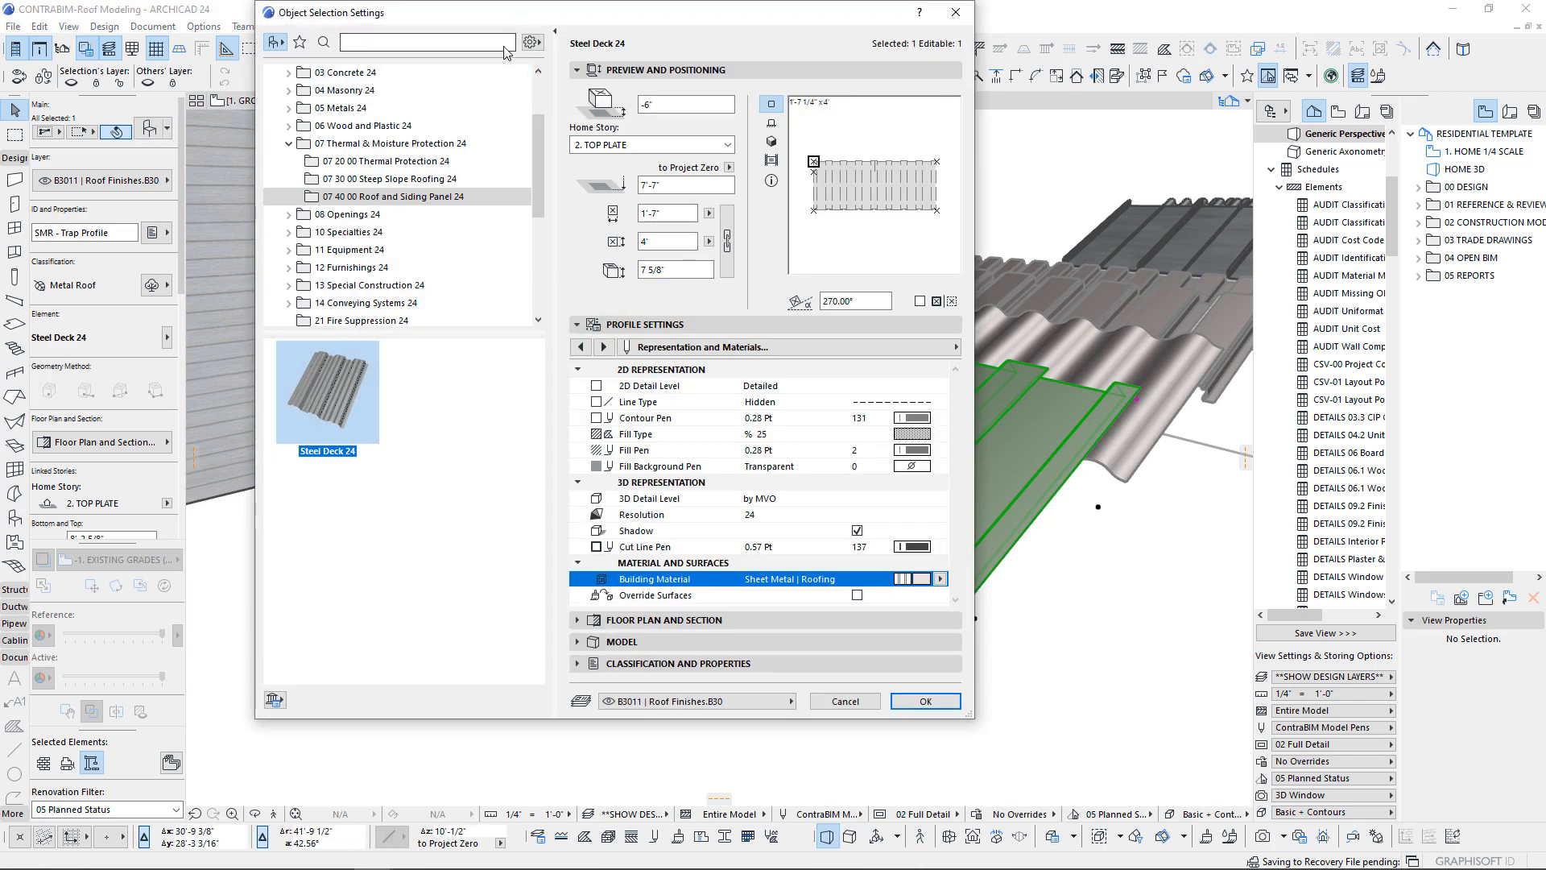
pyautogui.moveTo(509, 20); pyautogui.dragTo(486, 105)
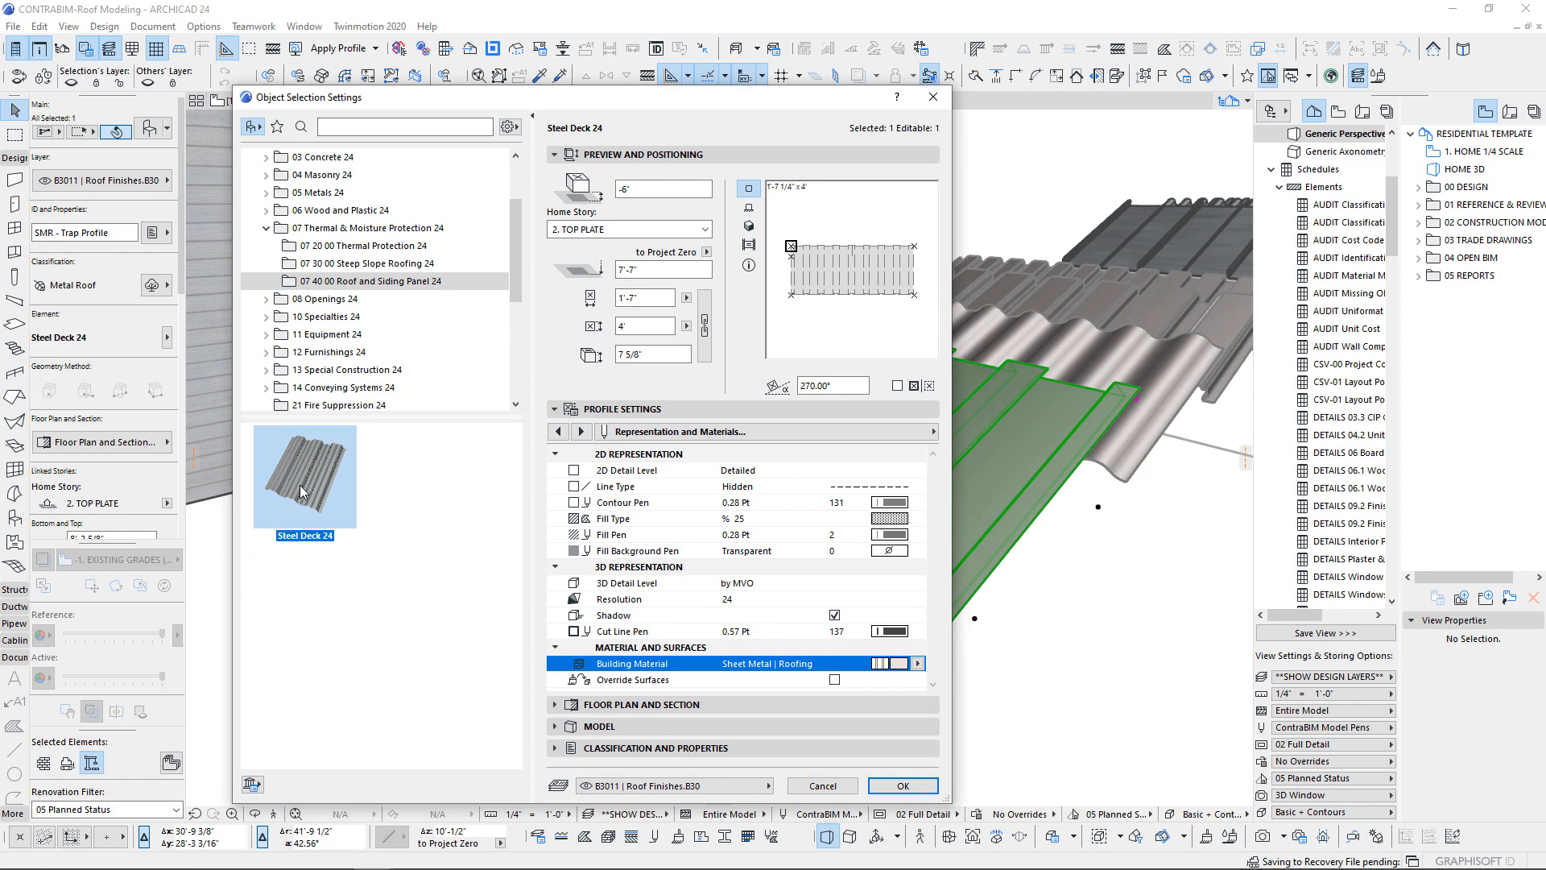
pyautogui.scroll(2, 520, 232)
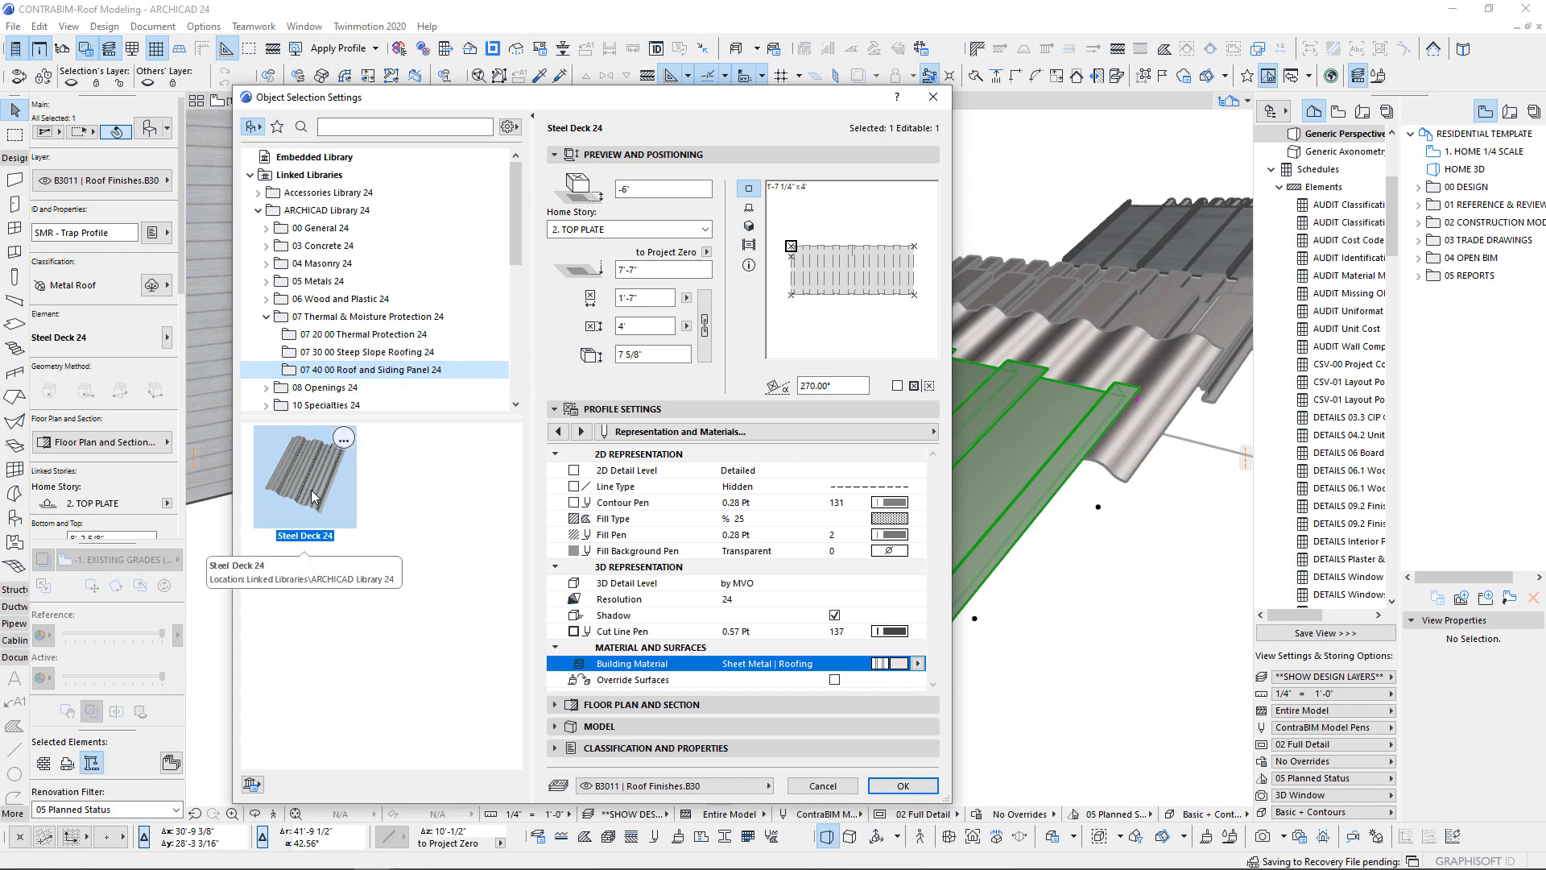
pyautogui.click(558, 432)
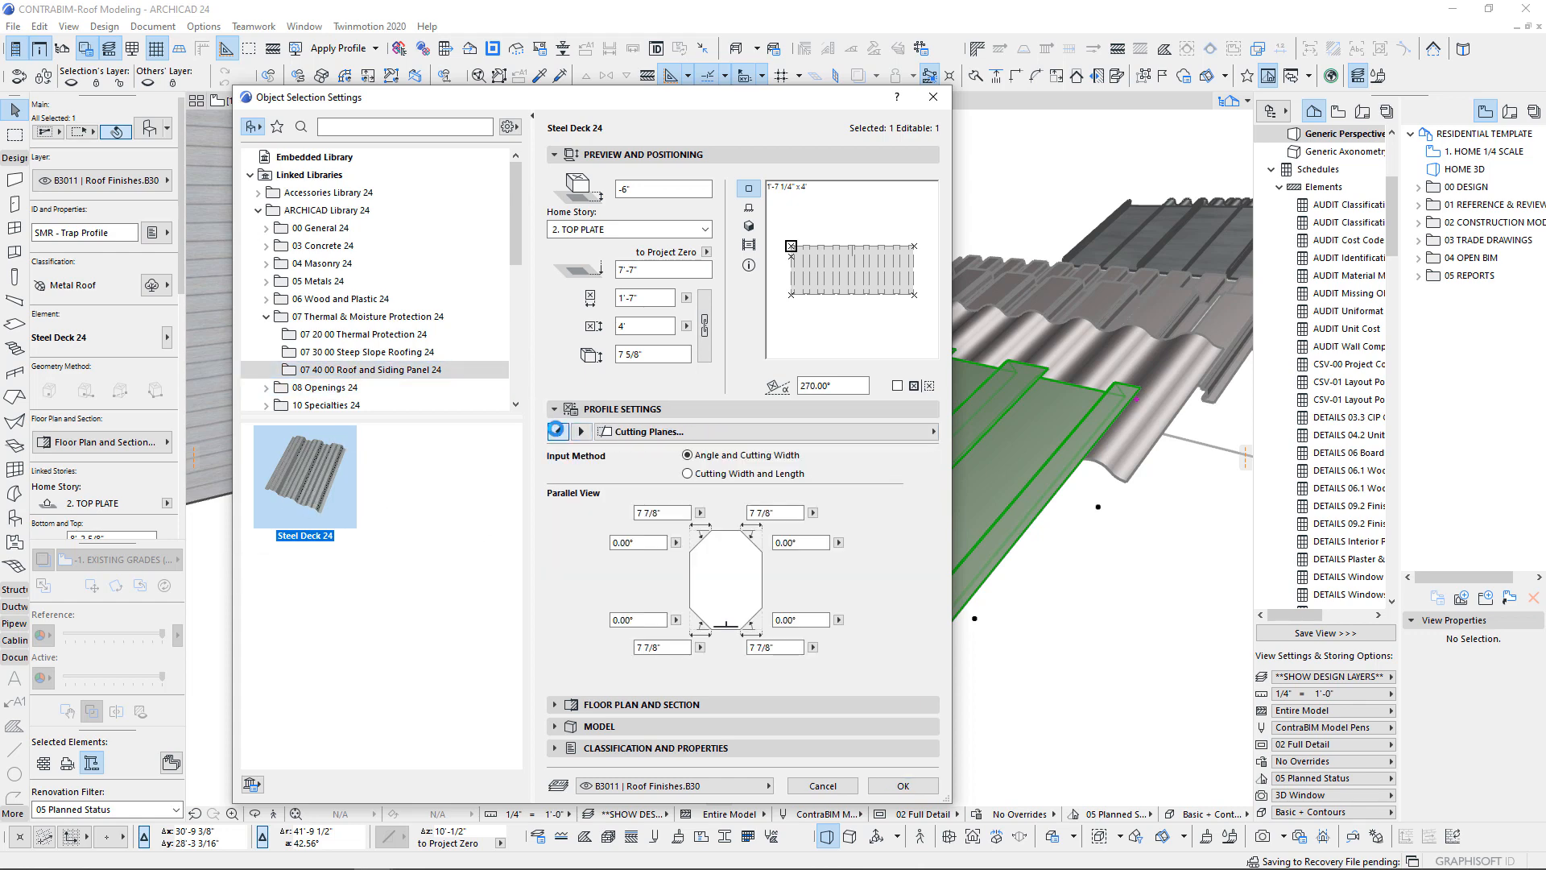
pyautogui.click(556, 432)
pyautogui.click(557, 432)
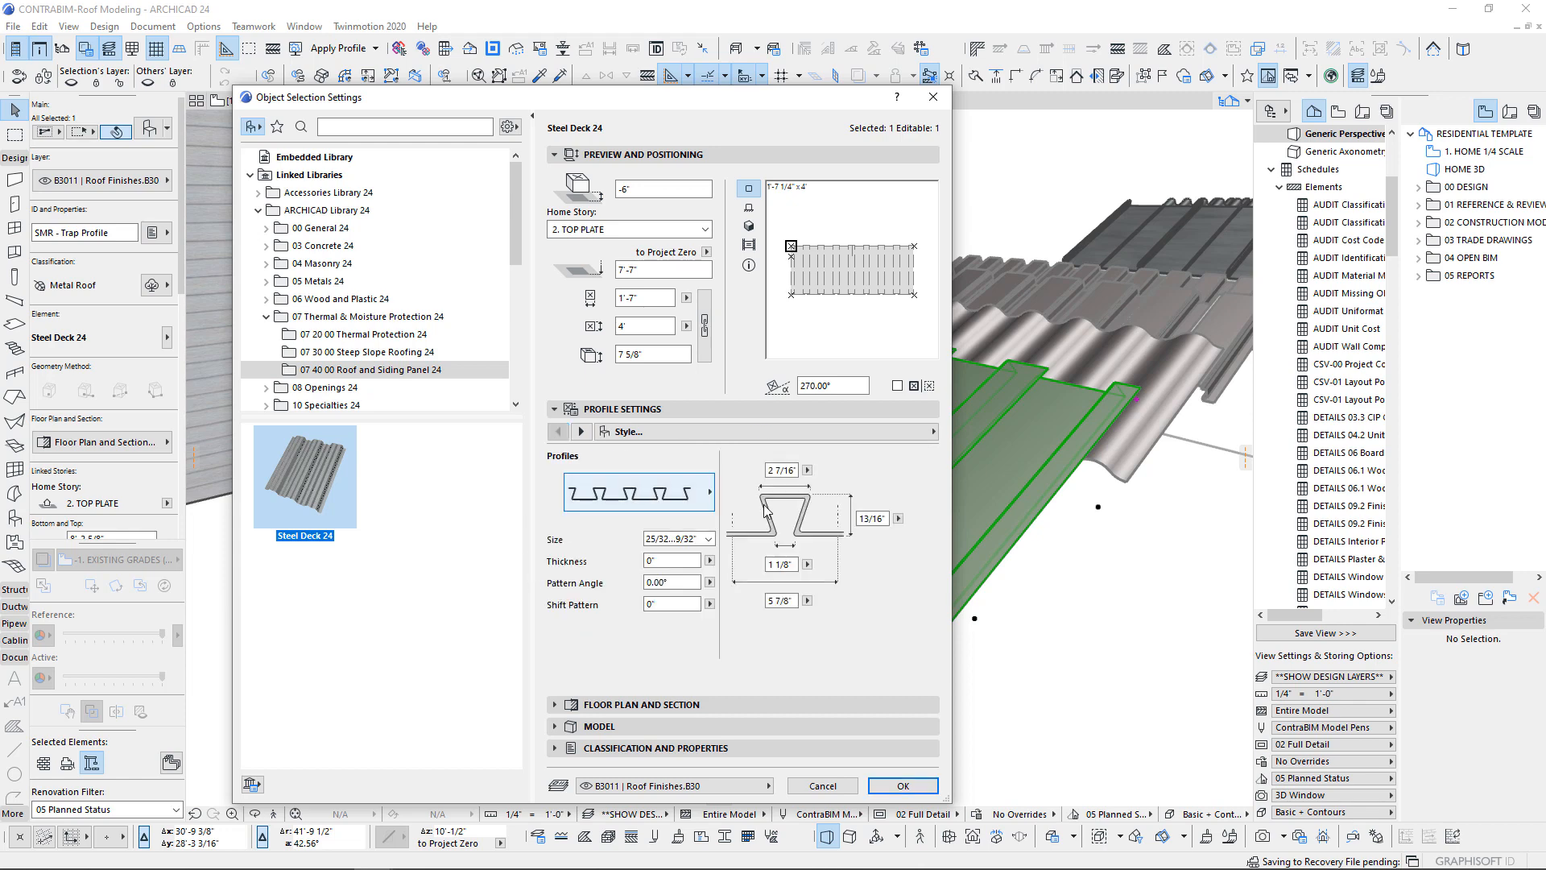
# - Review the profile shapes available for the Steel Deck 24 object without choosing another one
pyautogui.click(682, 505)
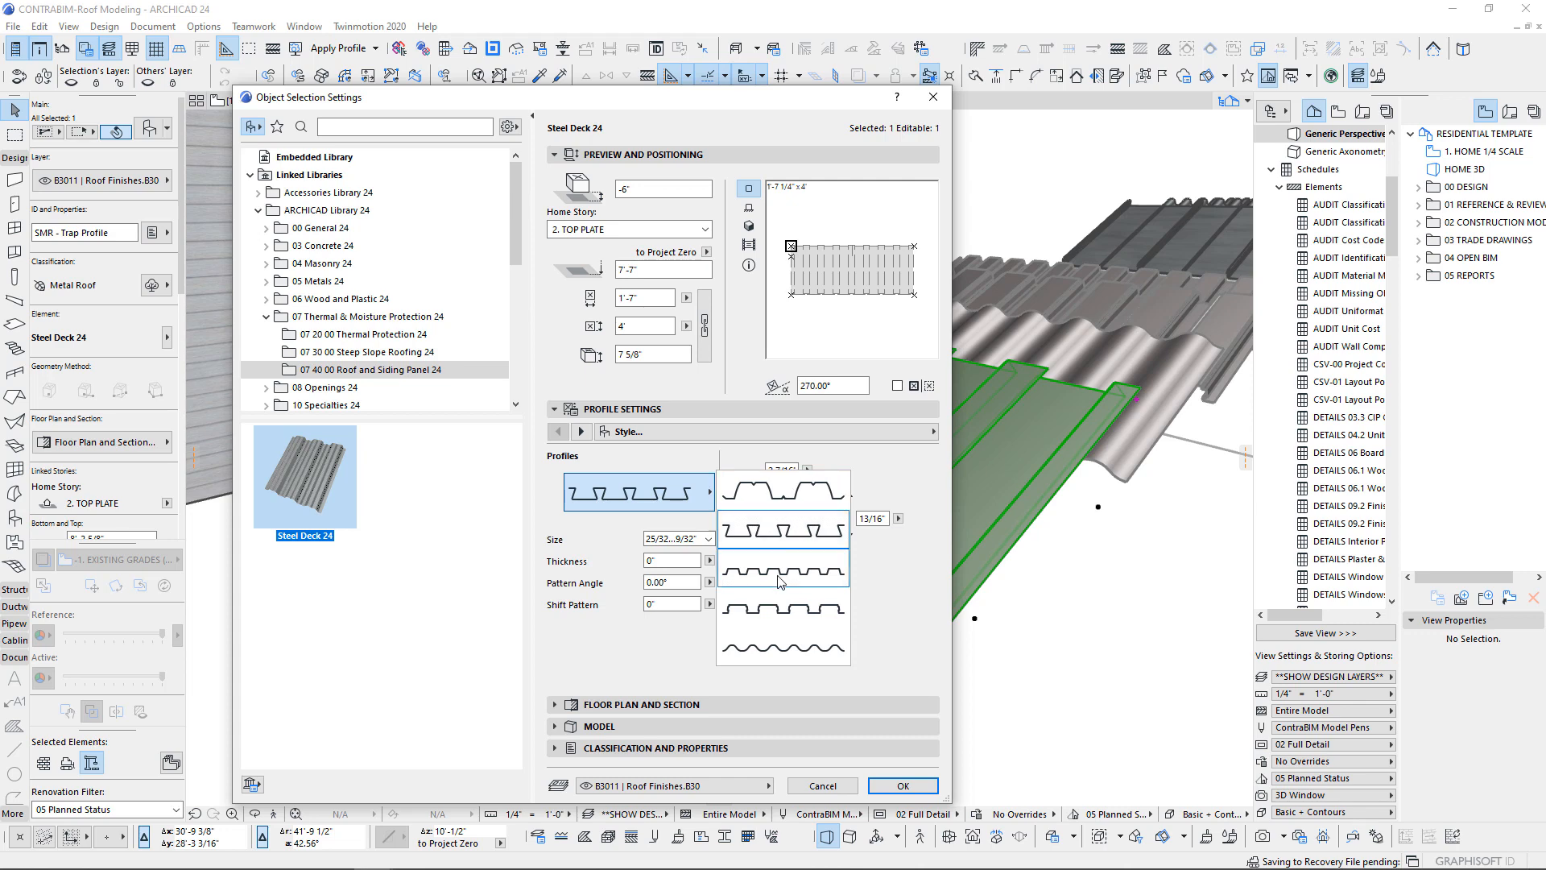
pyautogui.click(684, 489)
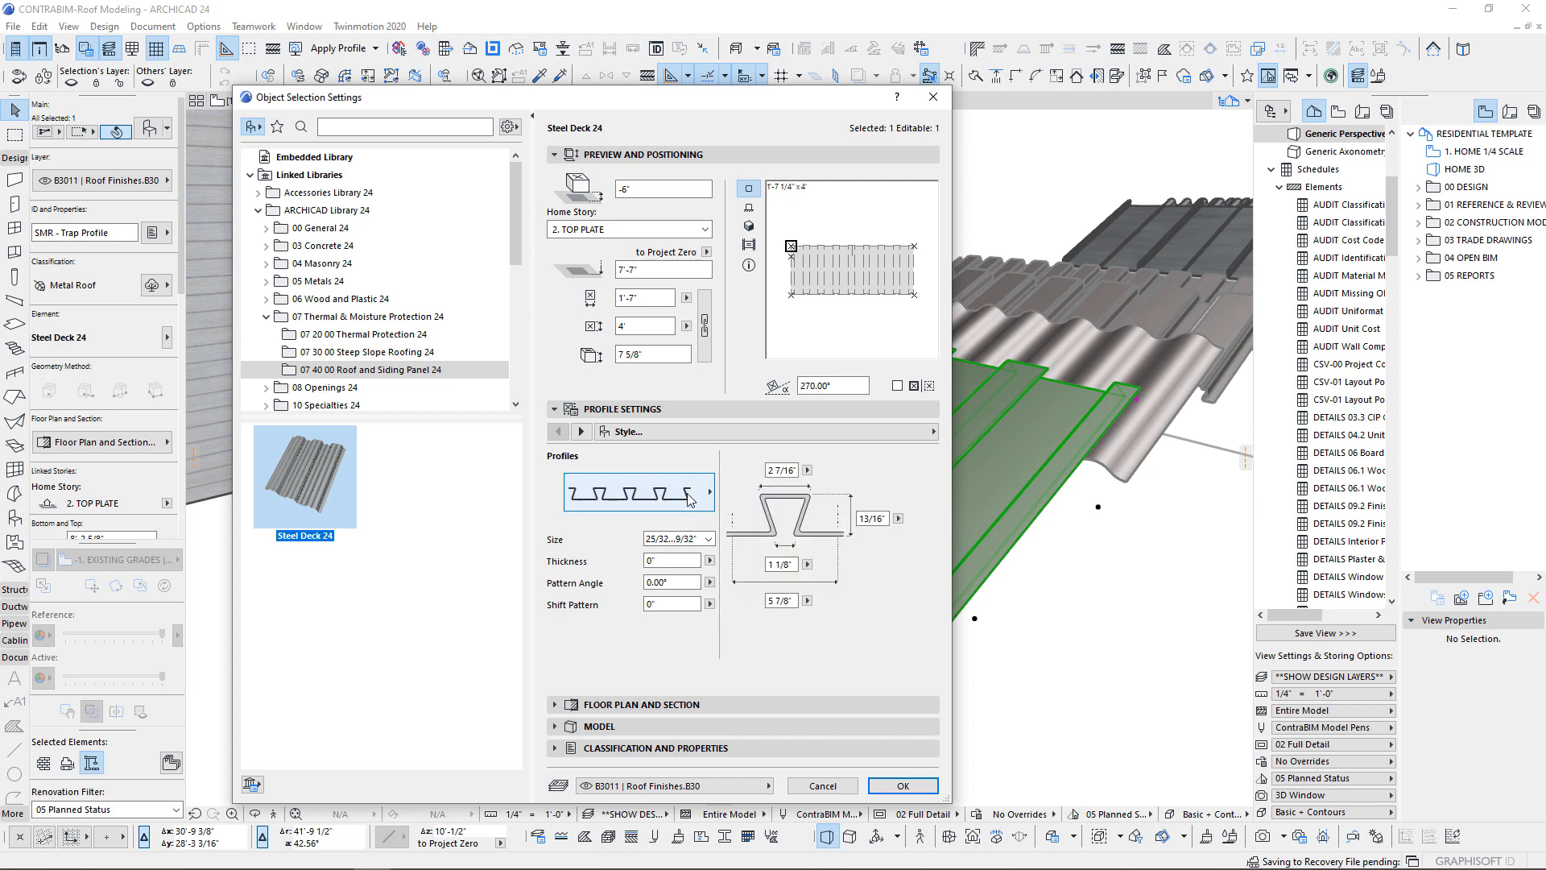
pyautogui.click(684, 490)
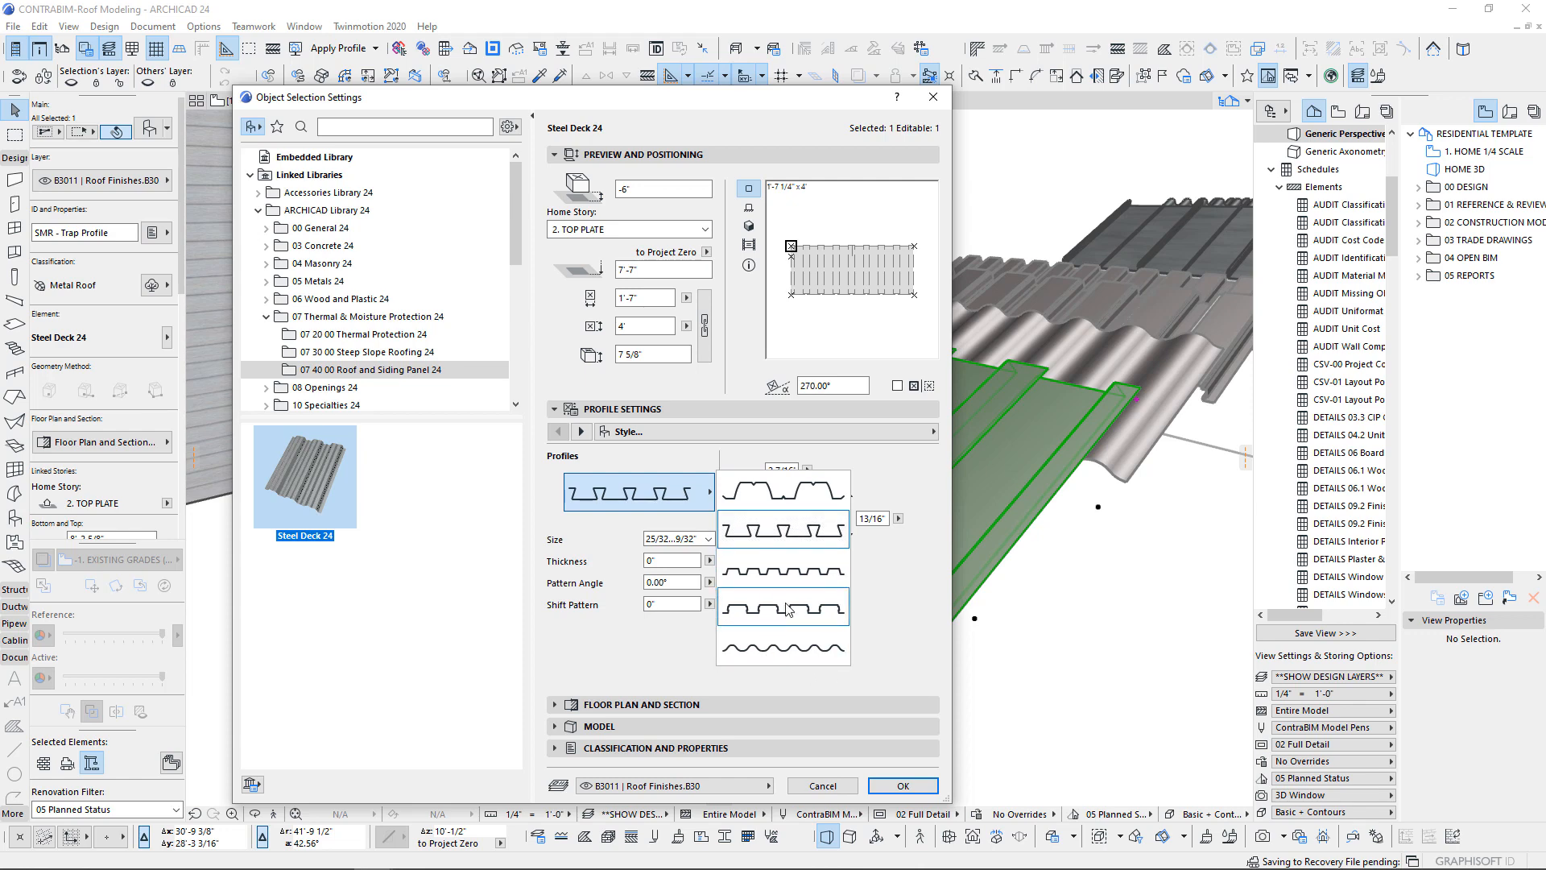
pyautogui.click(708, 501)
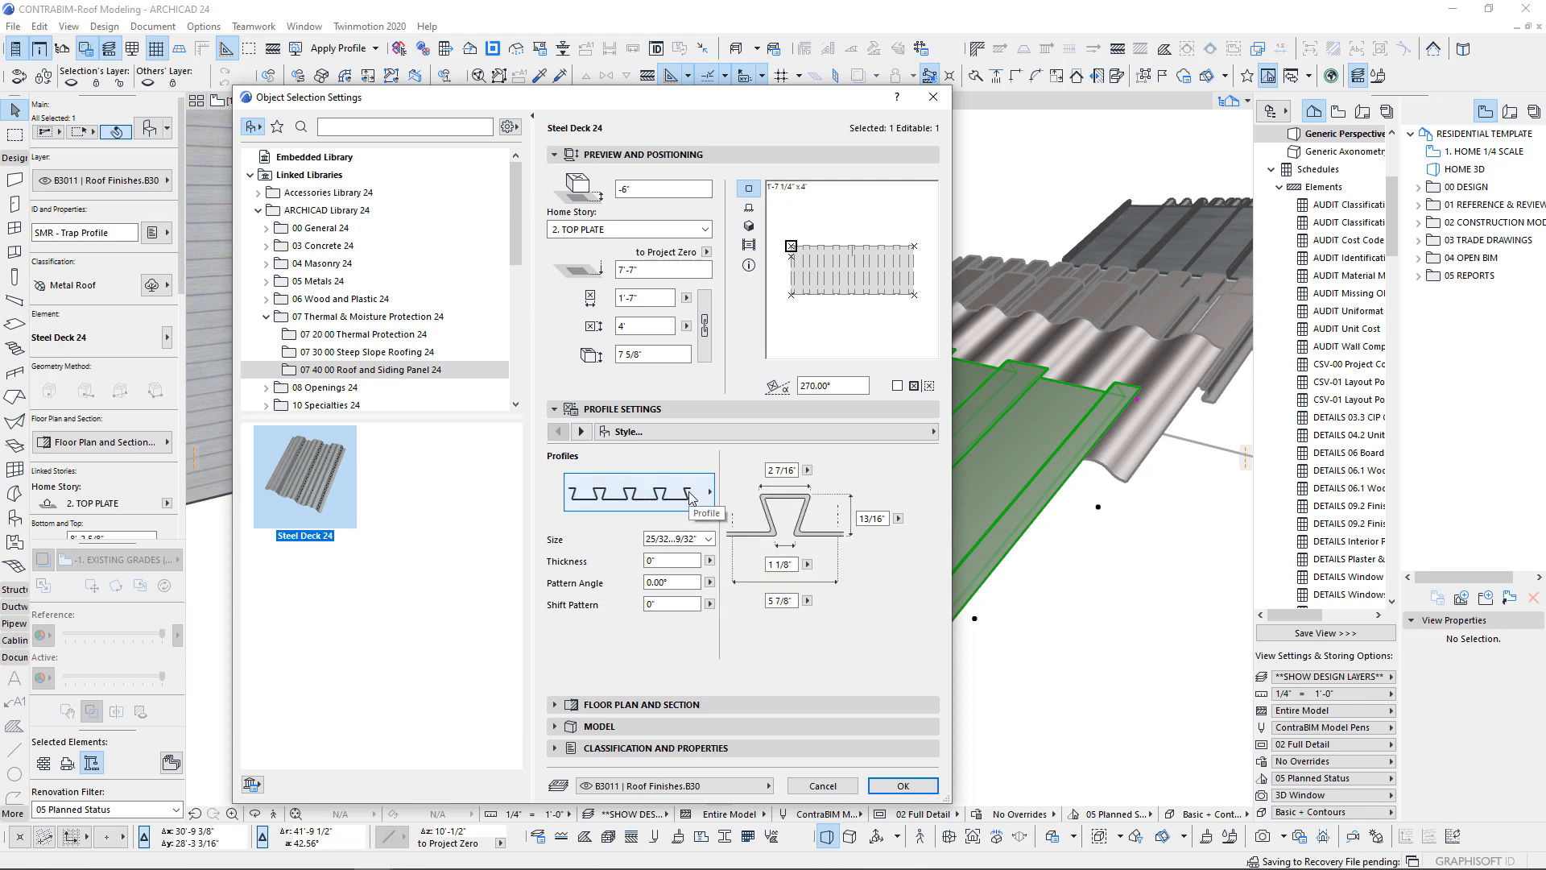
# - Try the wide notched-crown deck profile at sizes 1 31/32"x12 1/64" and 2 61/64"x12 1/64" in side-view preview, then restore the dovetail profile
pyautogui.click(690, 496)
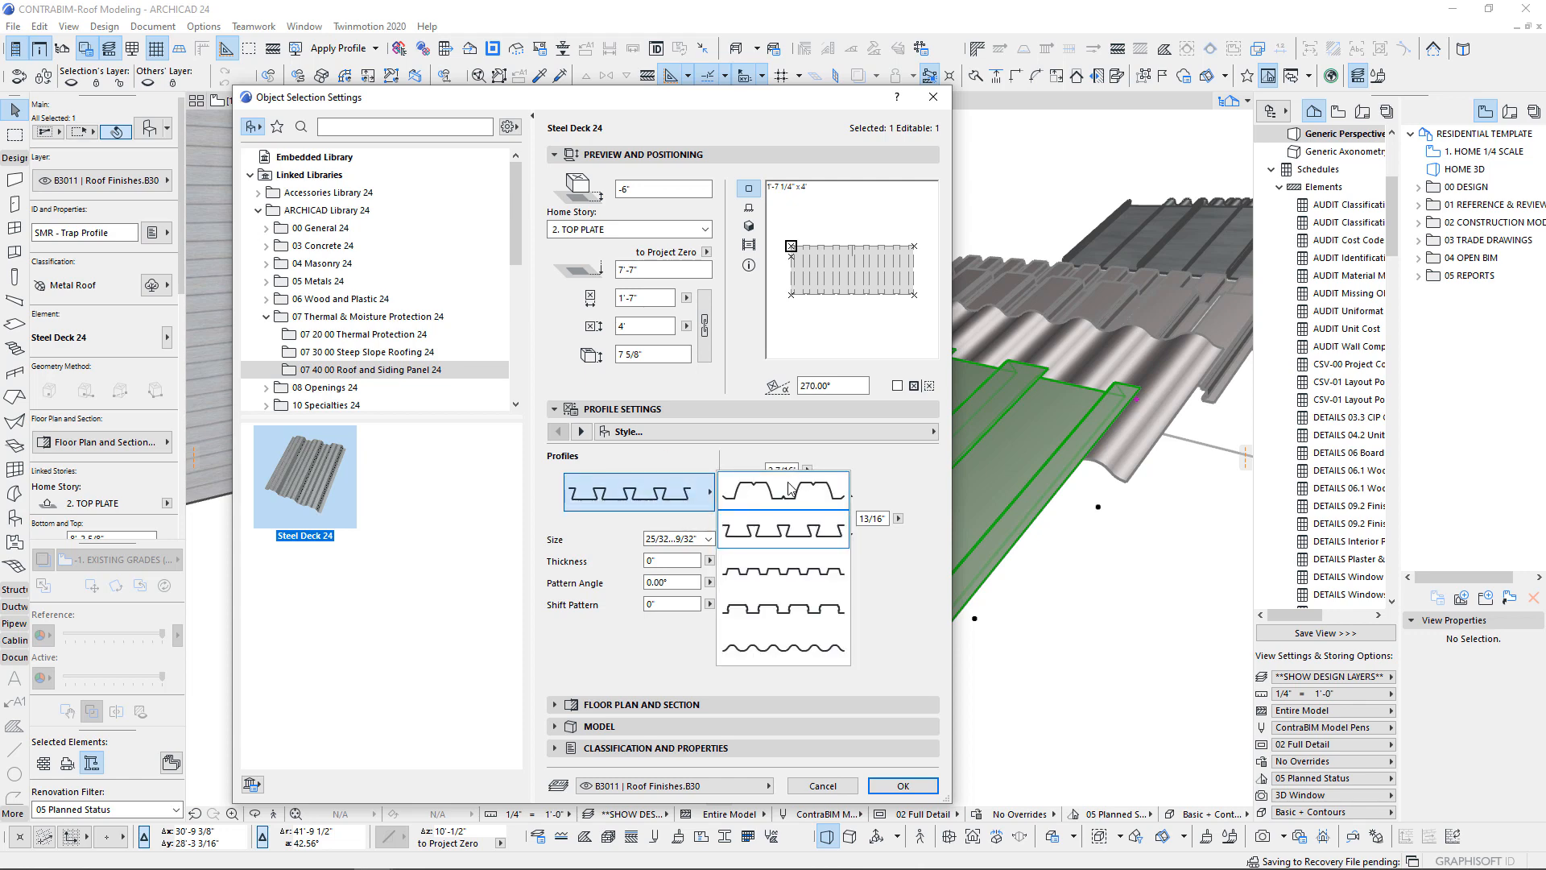
pyautogui.click(757, 526)
pyautogui.click(708, 539)
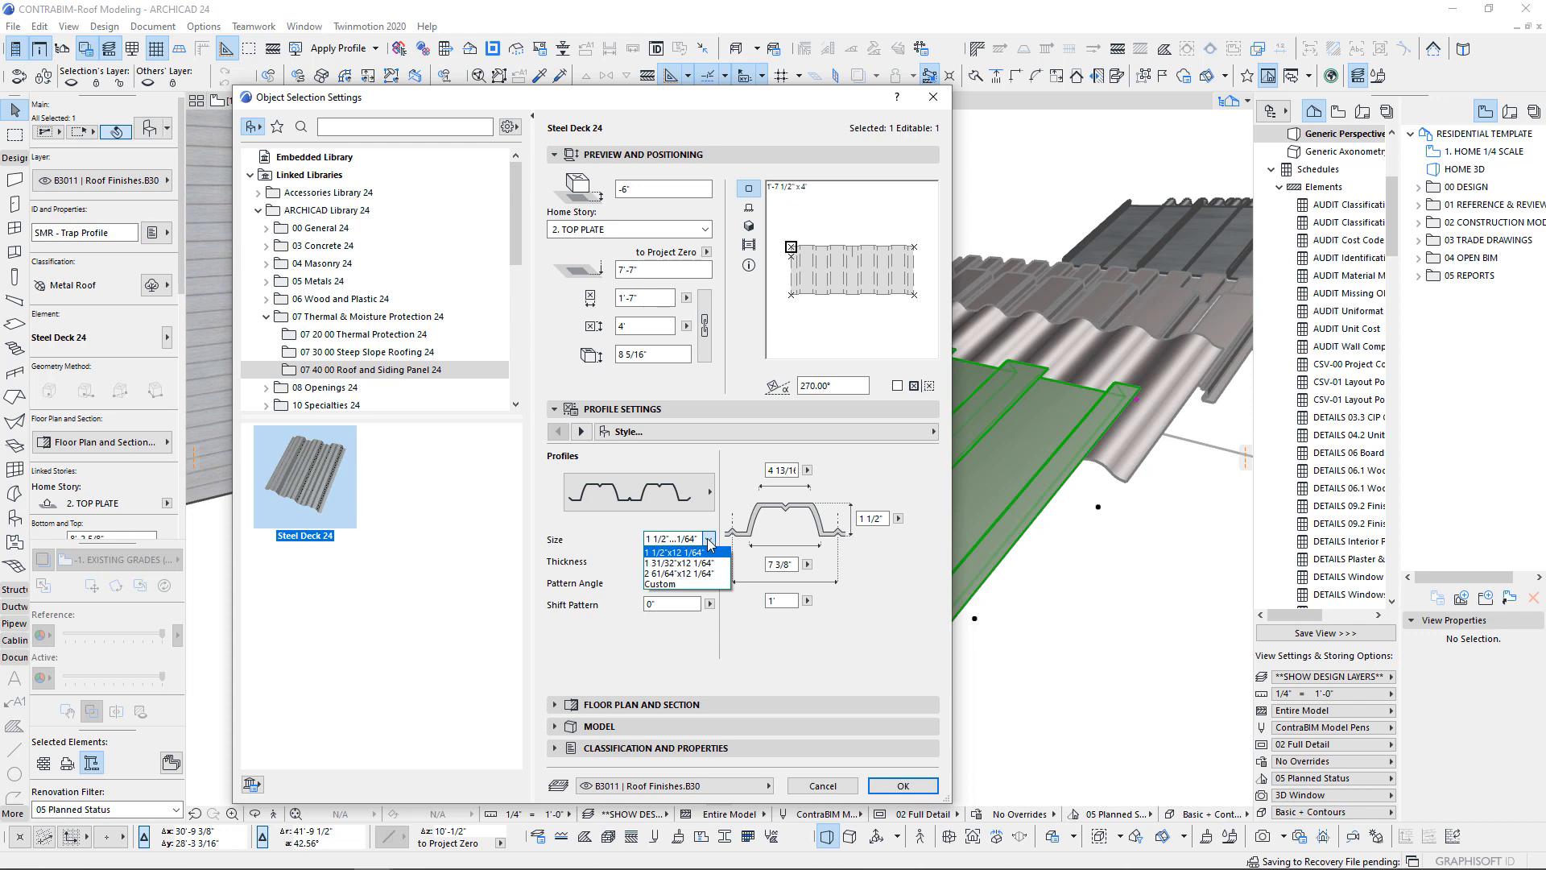
pyautogui.click(694, 563)
pyautogui.click(749, 208)
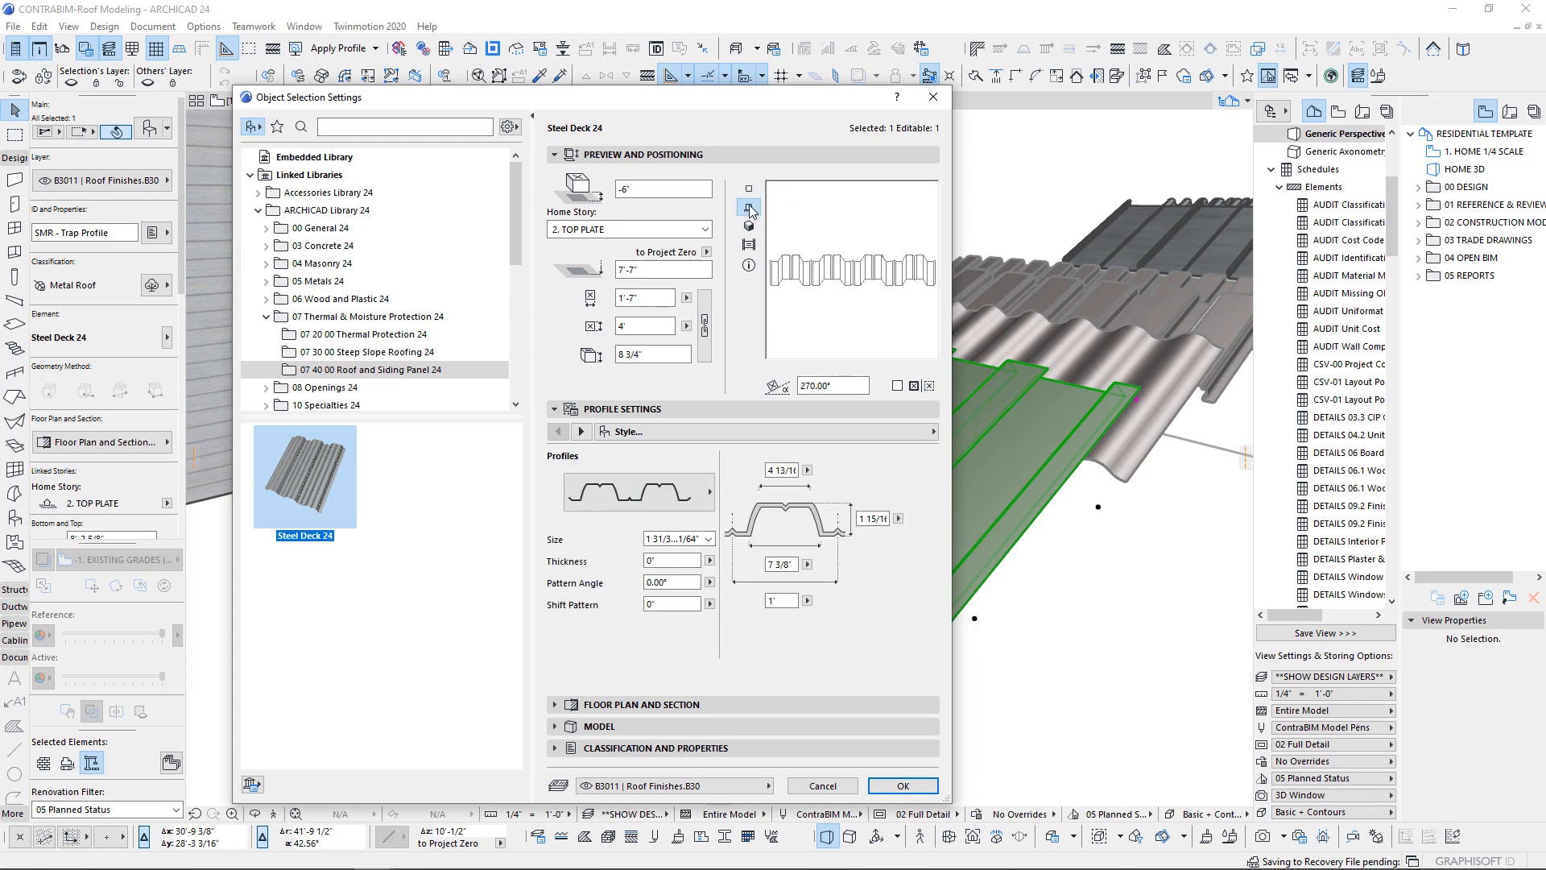
pyautogui.click(708, 539)
pyautogui.click(696, 575)
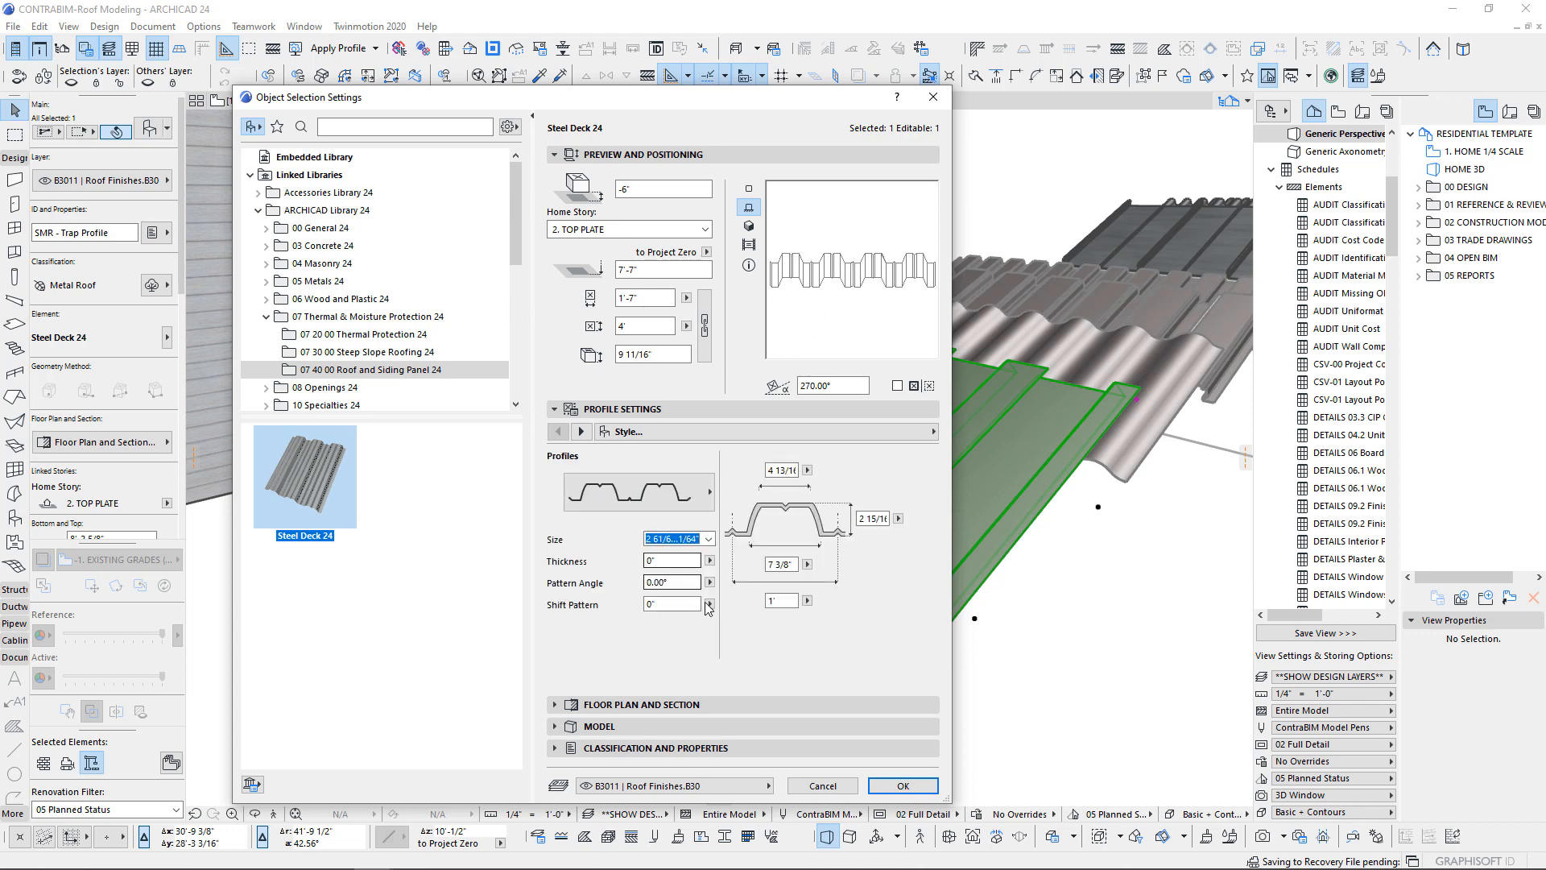
pyautogui.click(692, 490)
pyautogui.click(764, 532)
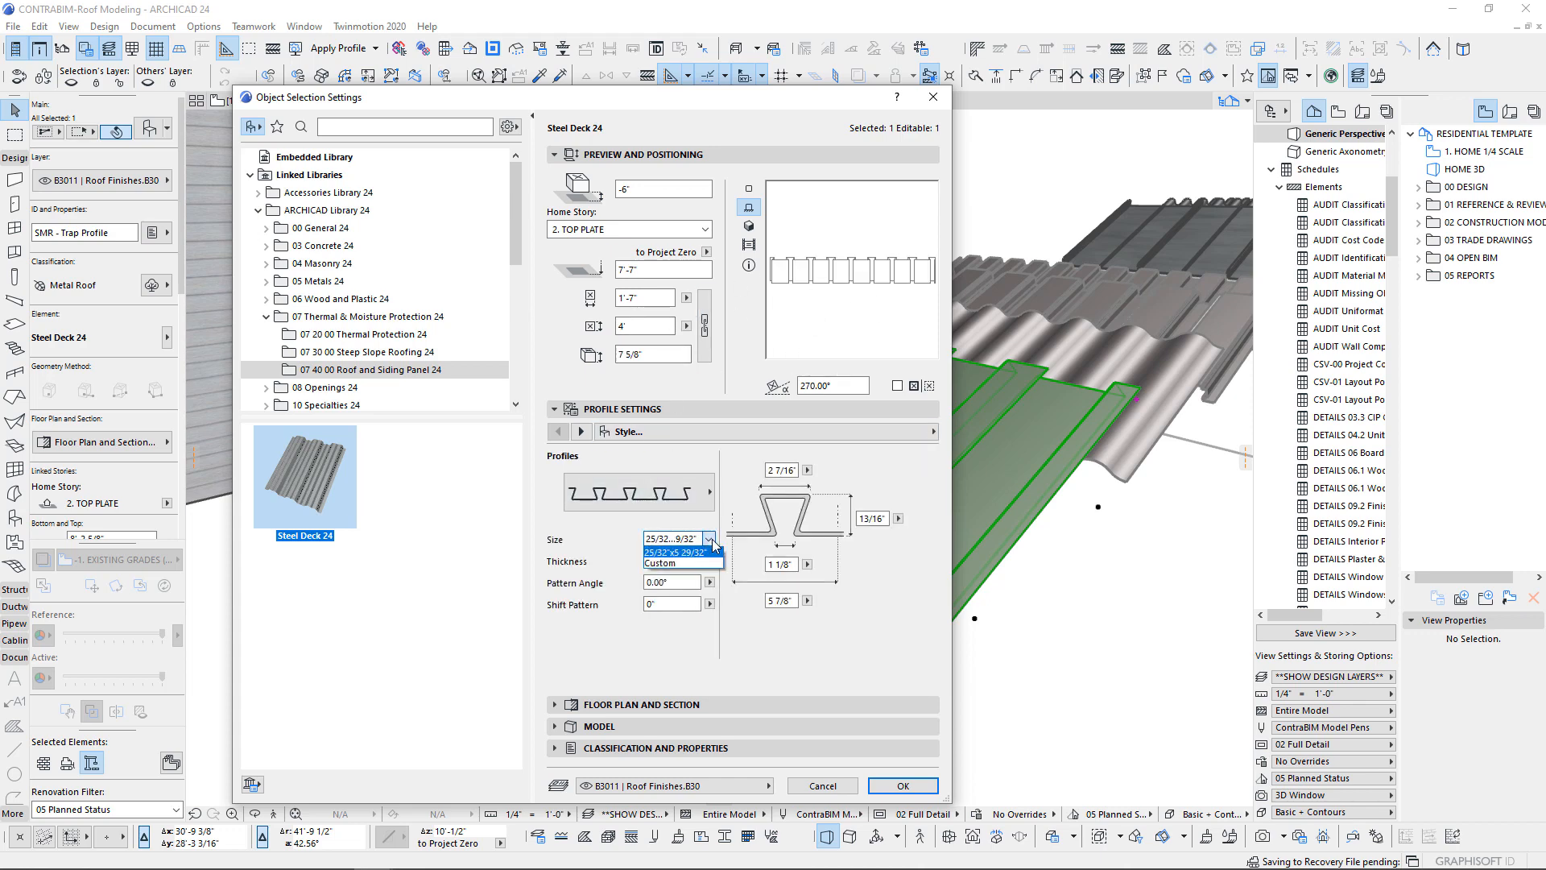
# - Change the deck to the low trapezoidal rib profile, try size 2 61/64"x7 7/8", and set it to 63/64"x3 15/16"
pyautogui.click(691, 488)
pyautogui.click(777, 570)
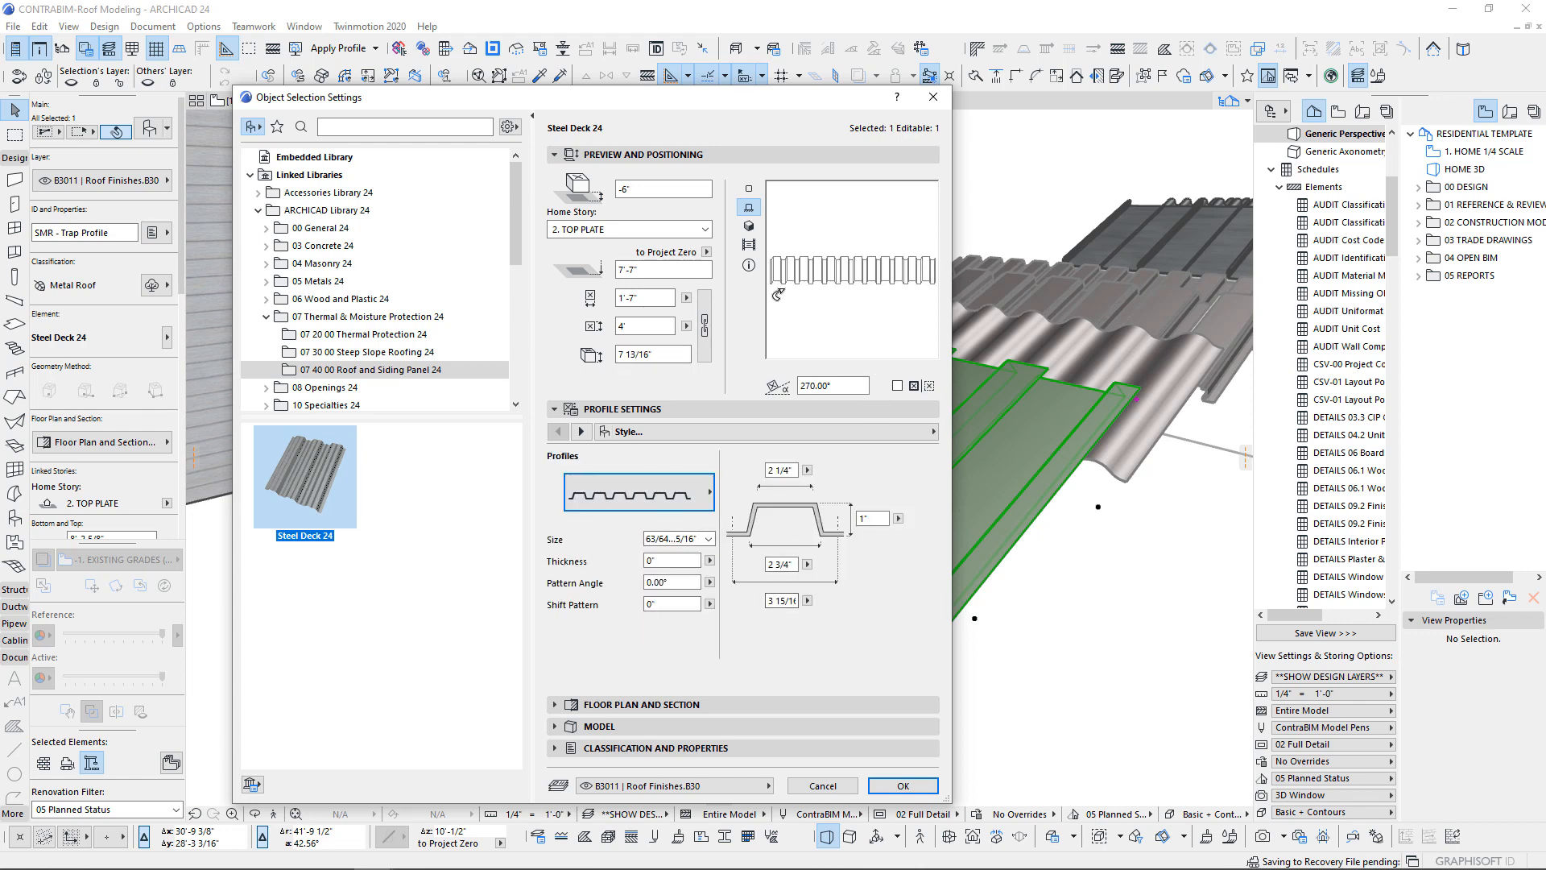
pyautogui.click(706, 539)
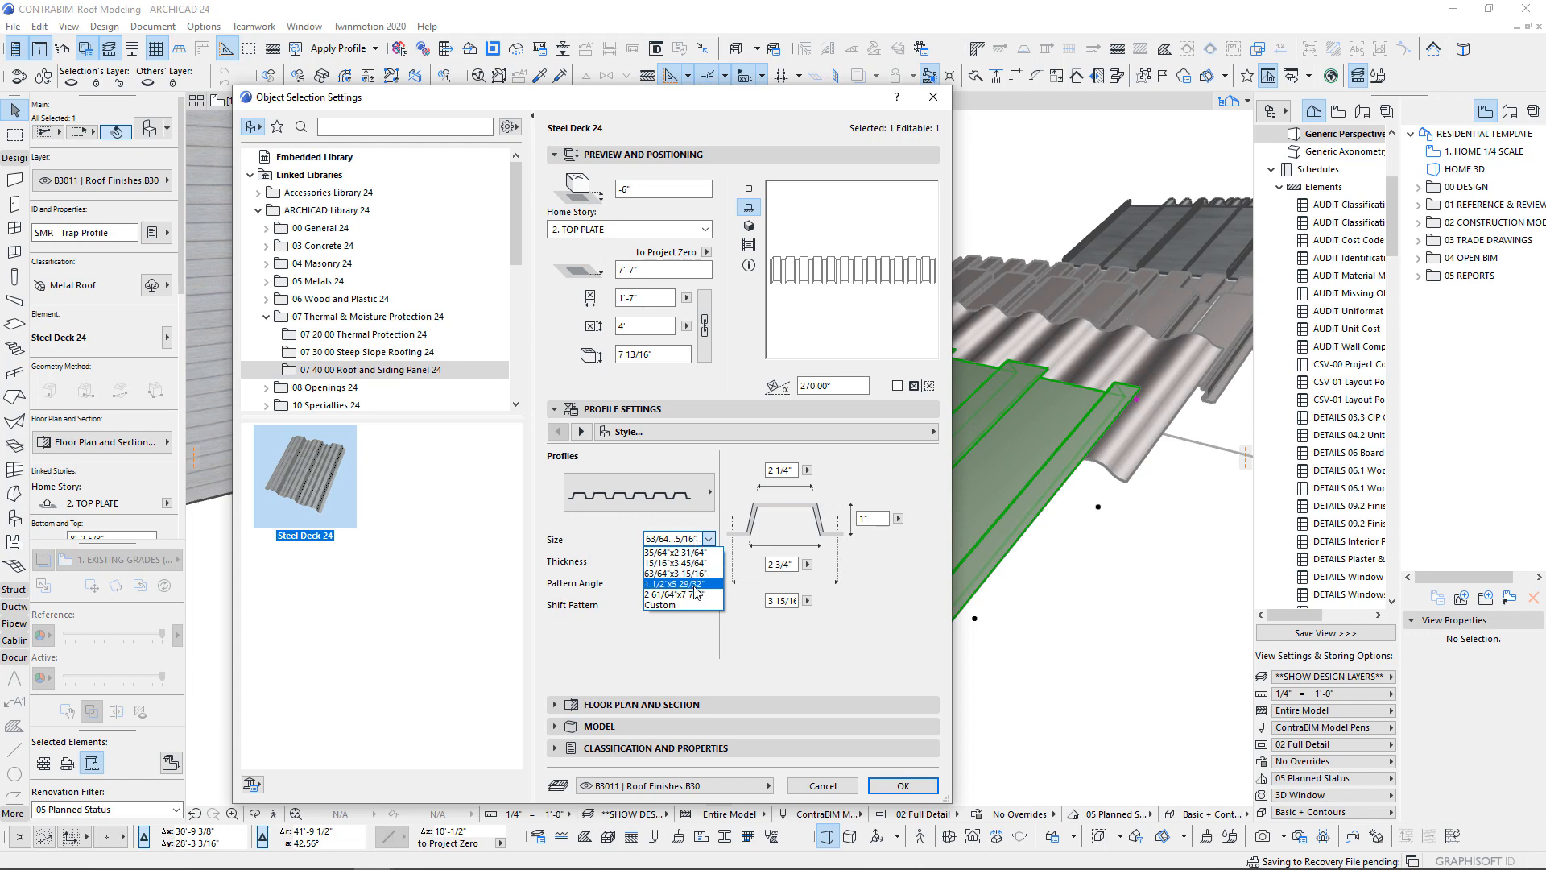
pyautogui.click(672, 600)
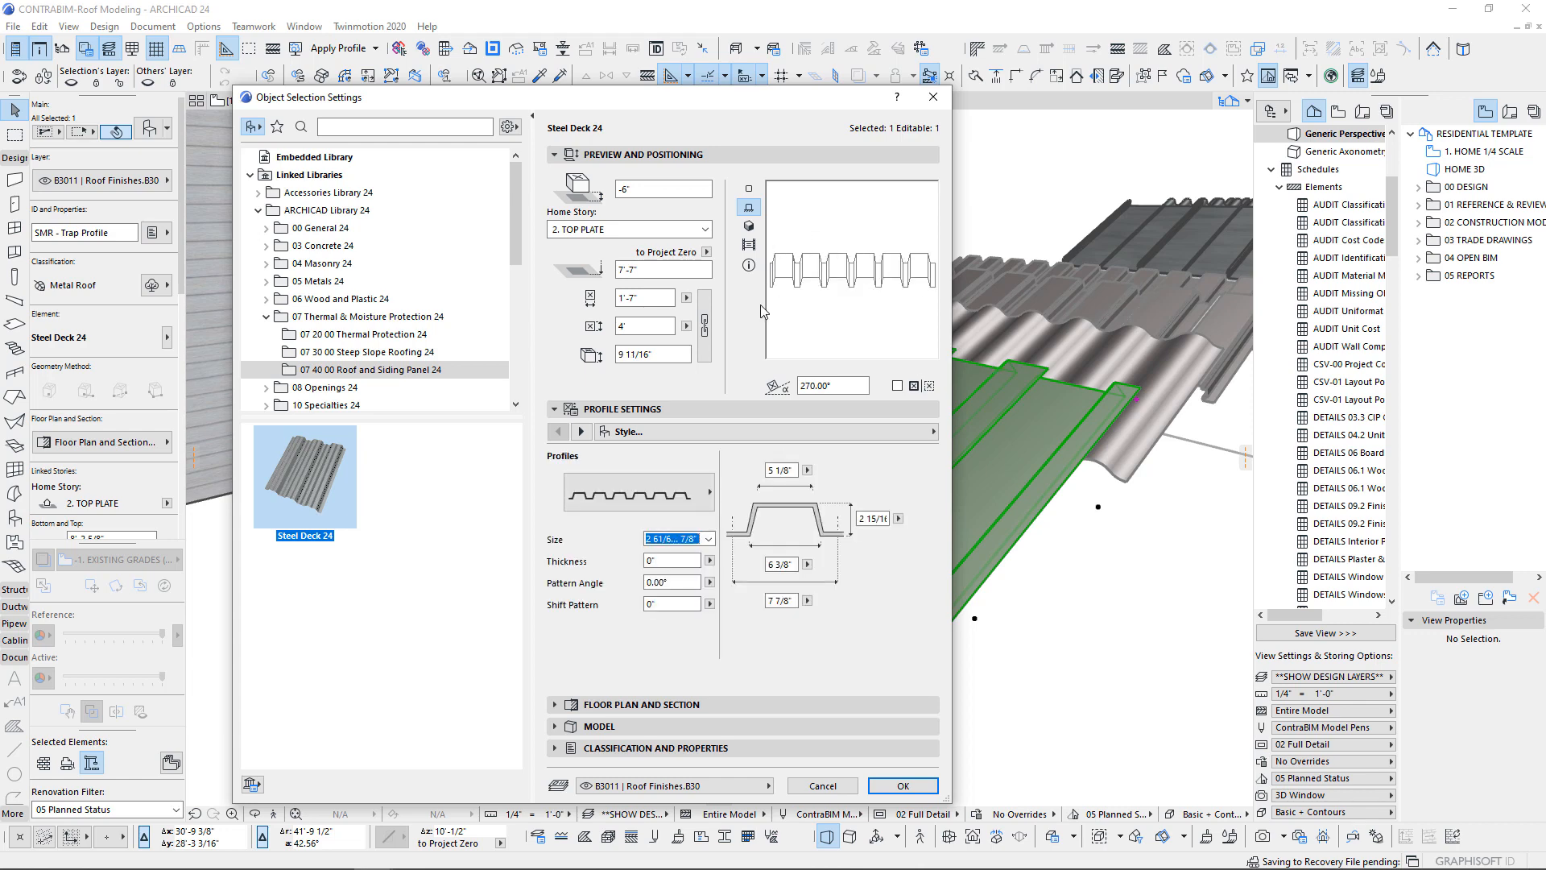
pyautogui.click(708, 538)
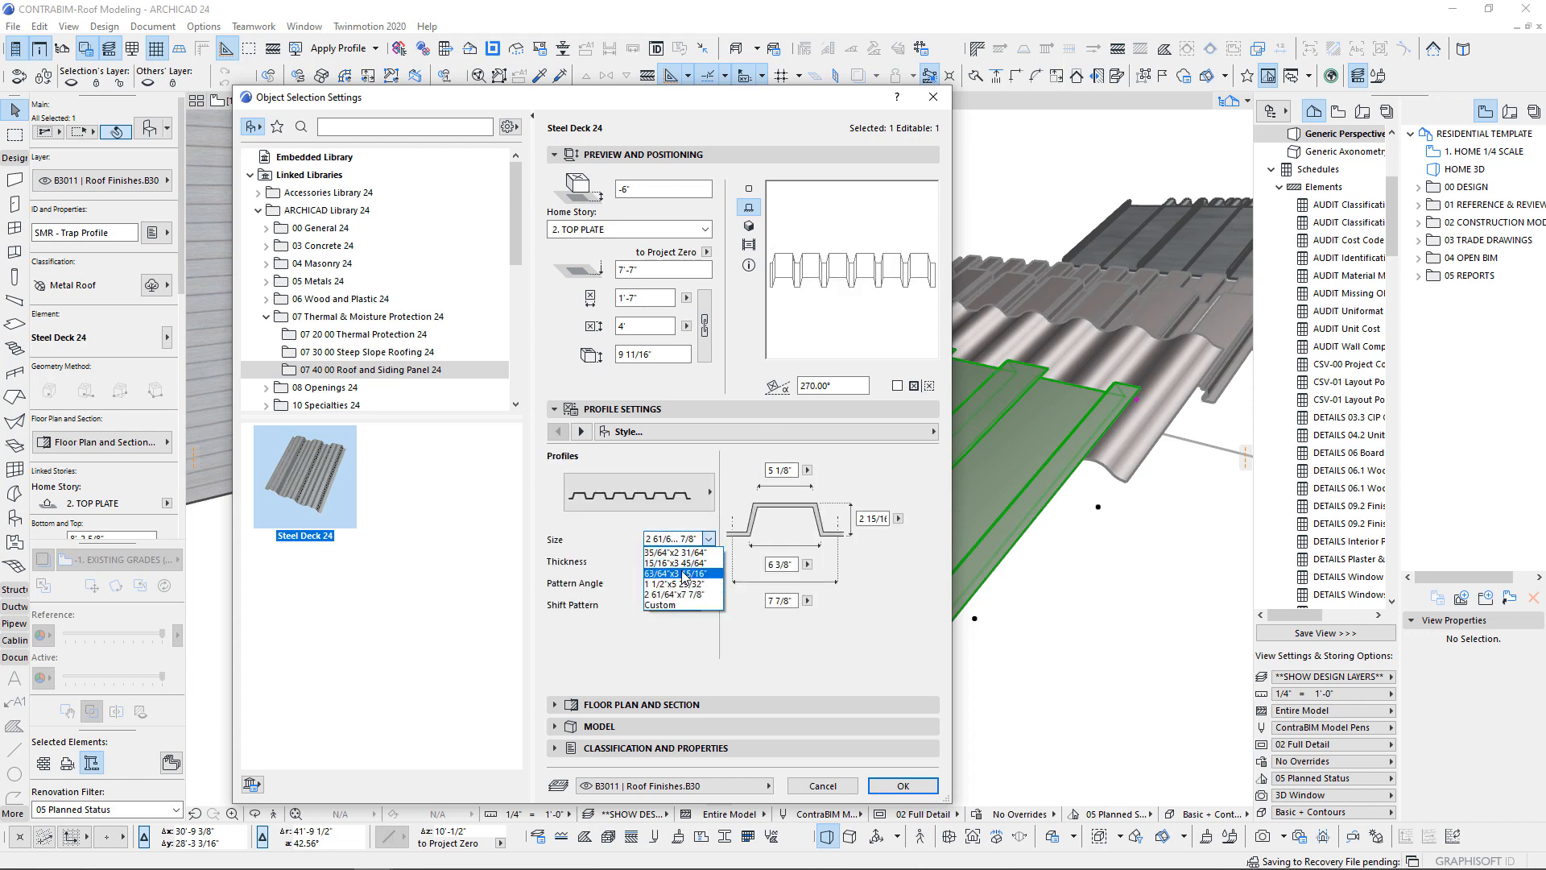
pyautogui.click(683, 574)
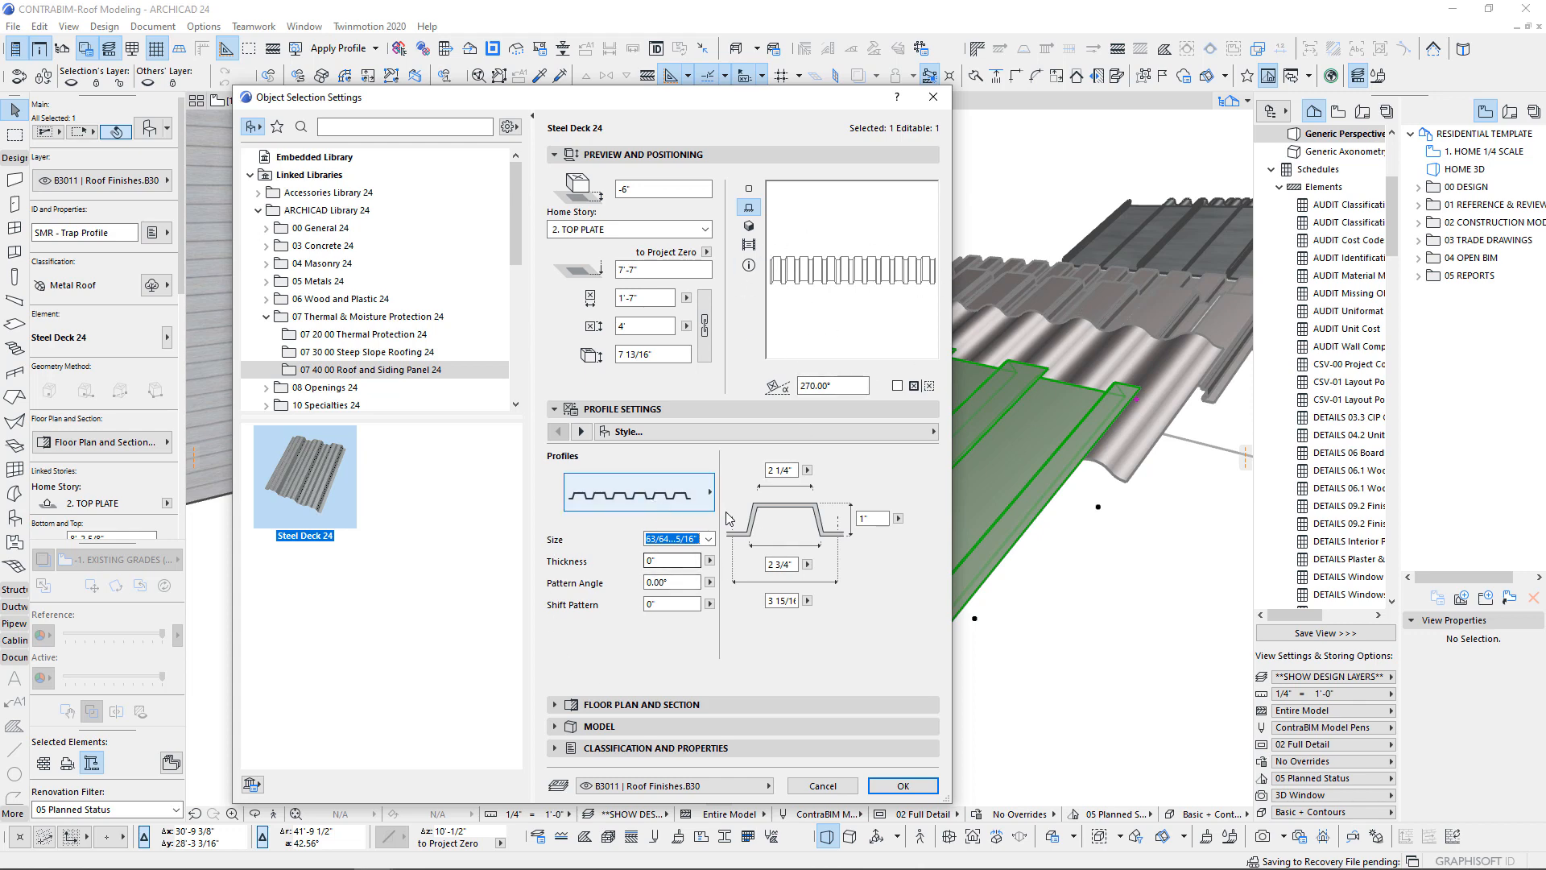
# - Try the box-rib deck profile and the wavy corrugated deck profile on the Steel Deck 24 object
pyautogui.click(696, 497)
pyautogui.click(741, 609)
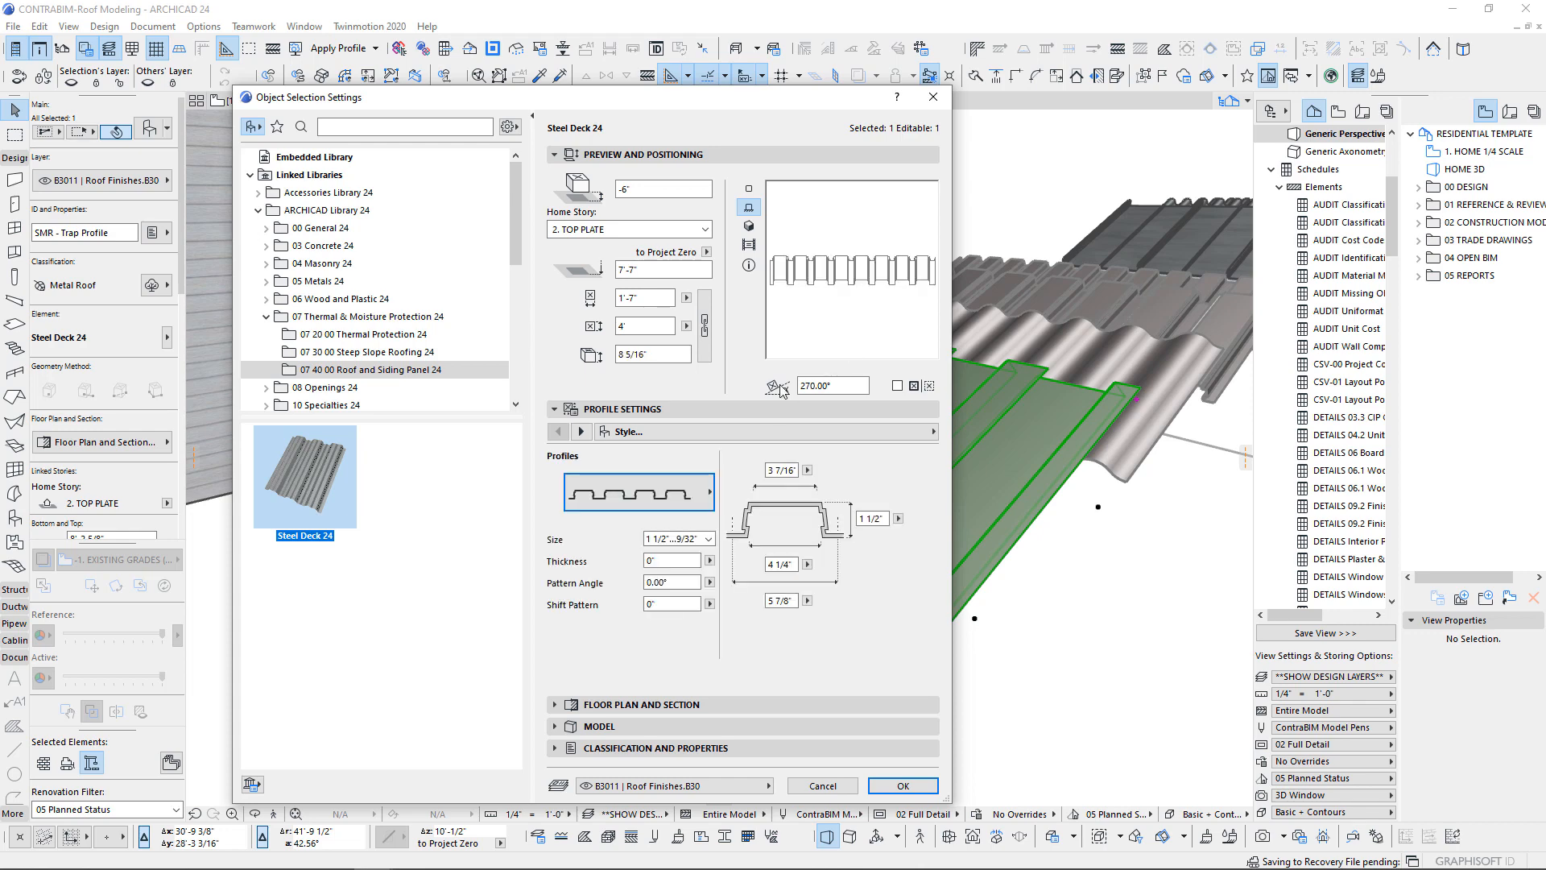
pyautogui.click(696, 495)
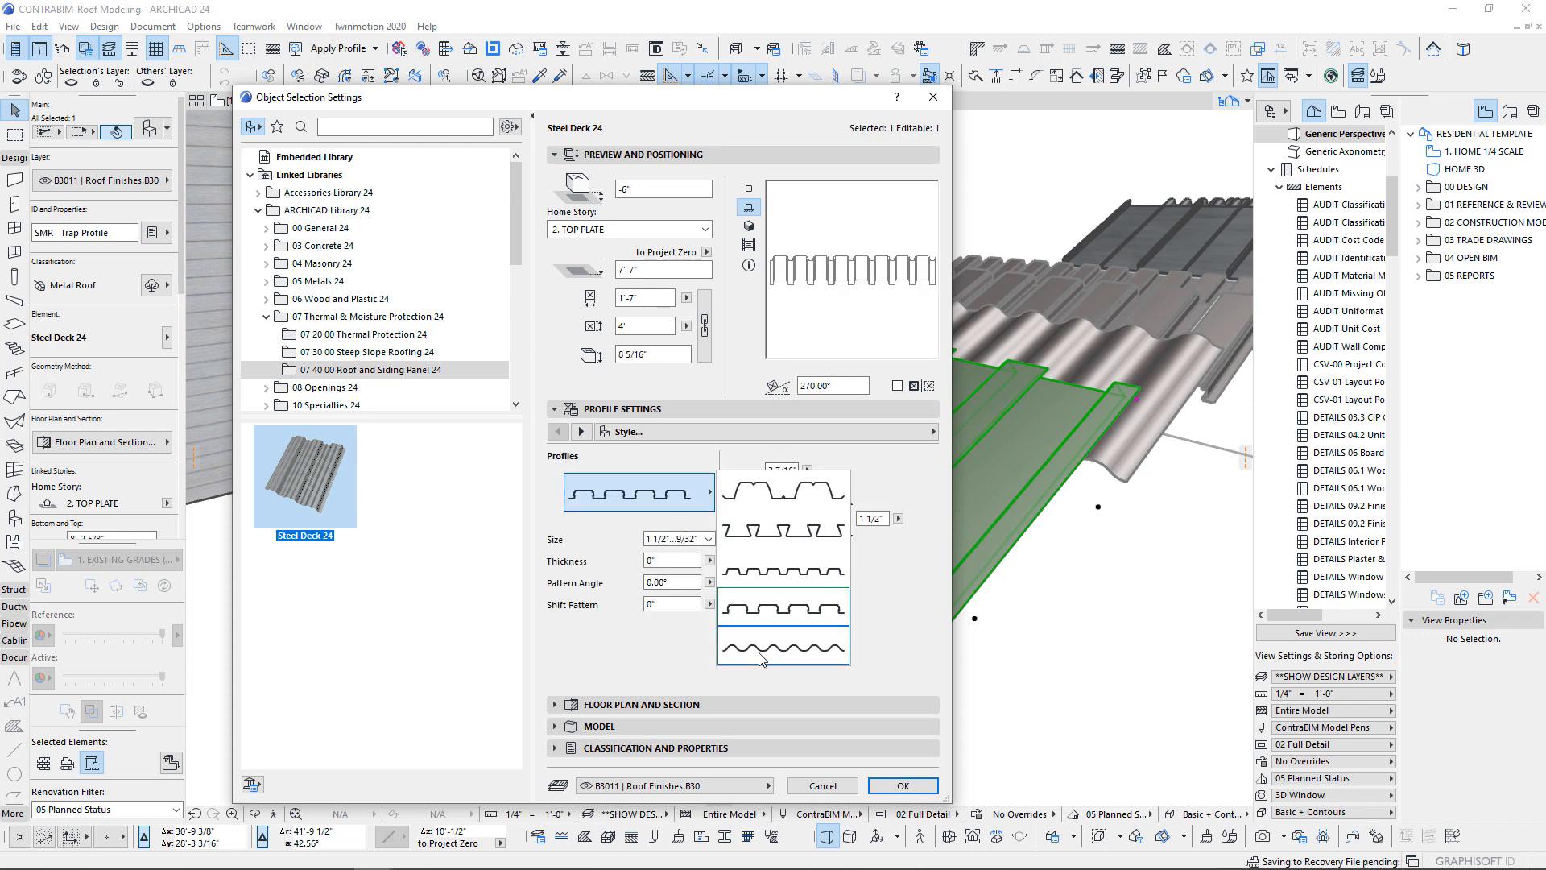
pyautogui.click(720, 555)
# - Change the deck back to the dovetail rib profile and set its size to Custom
pyautogui.click(696, 495)
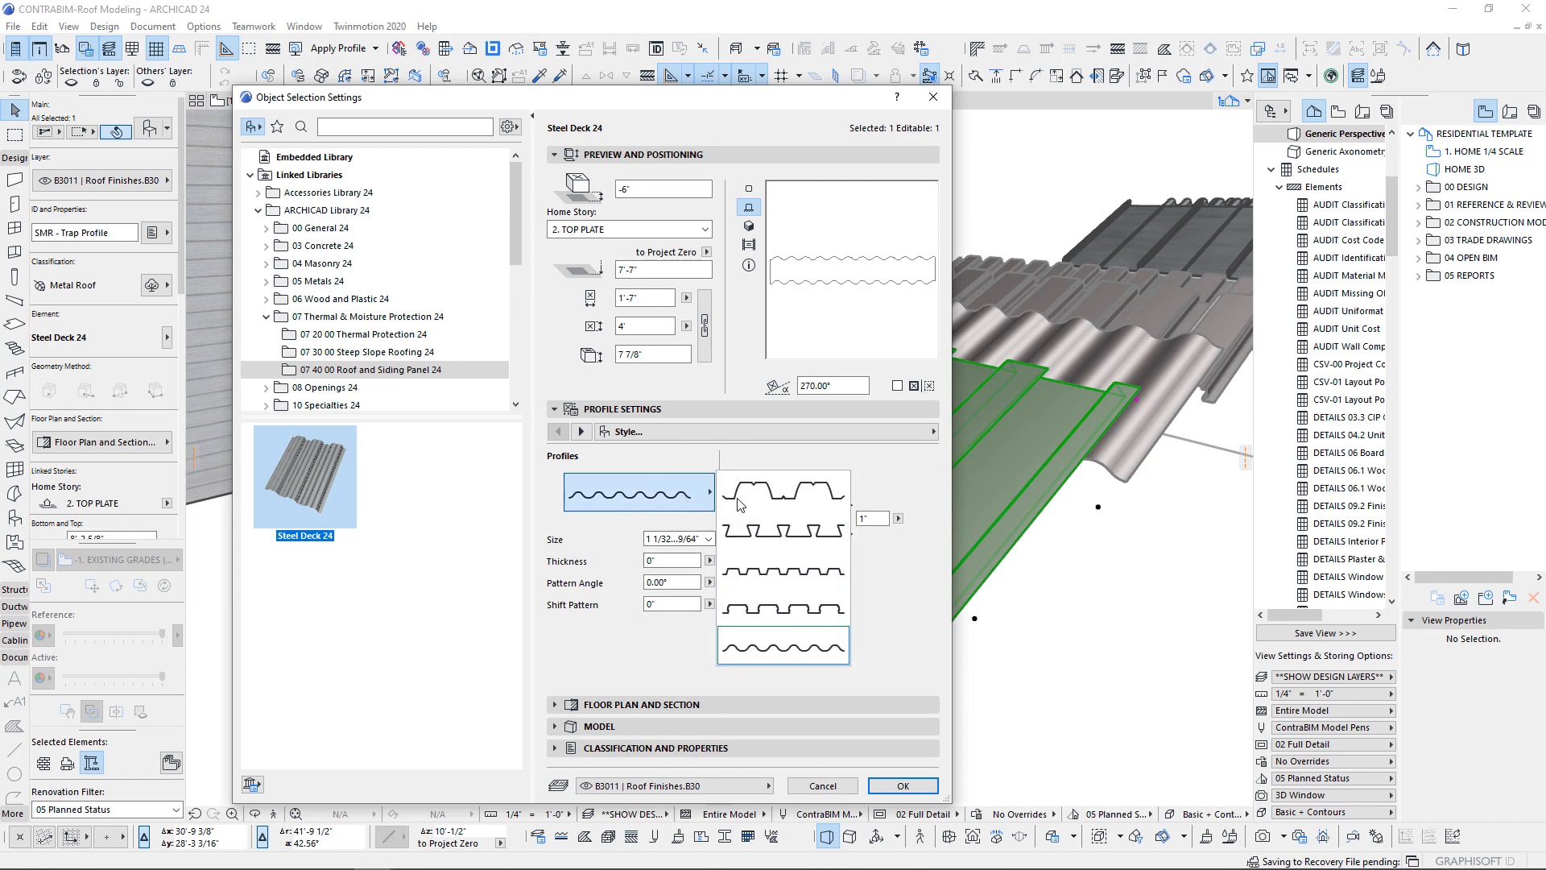
pyautogui.click(758, 535)
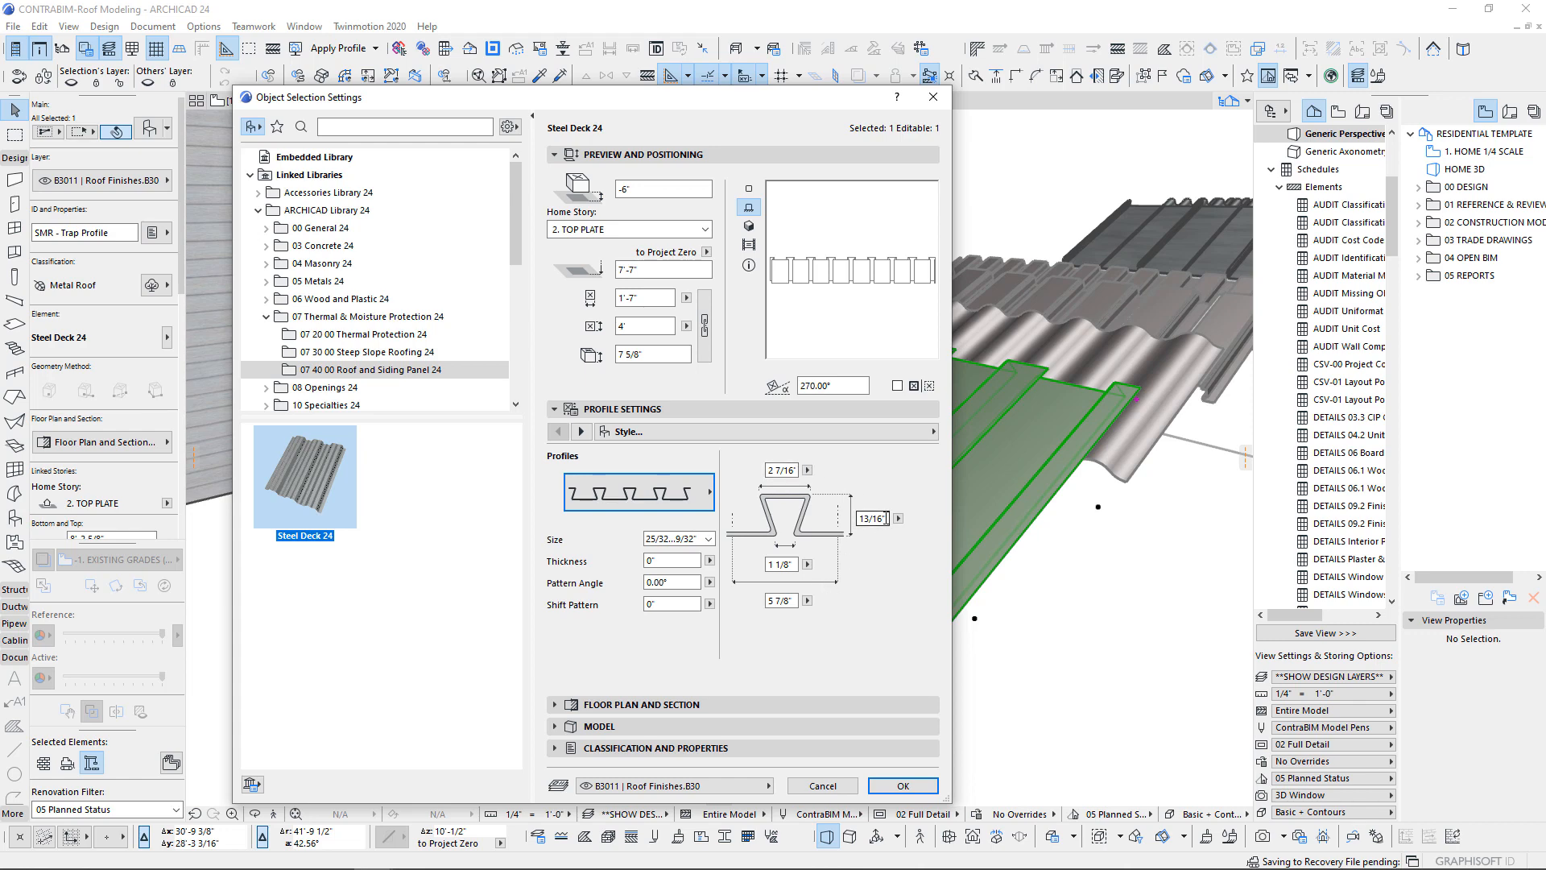
pyautogui.click(707, 540)
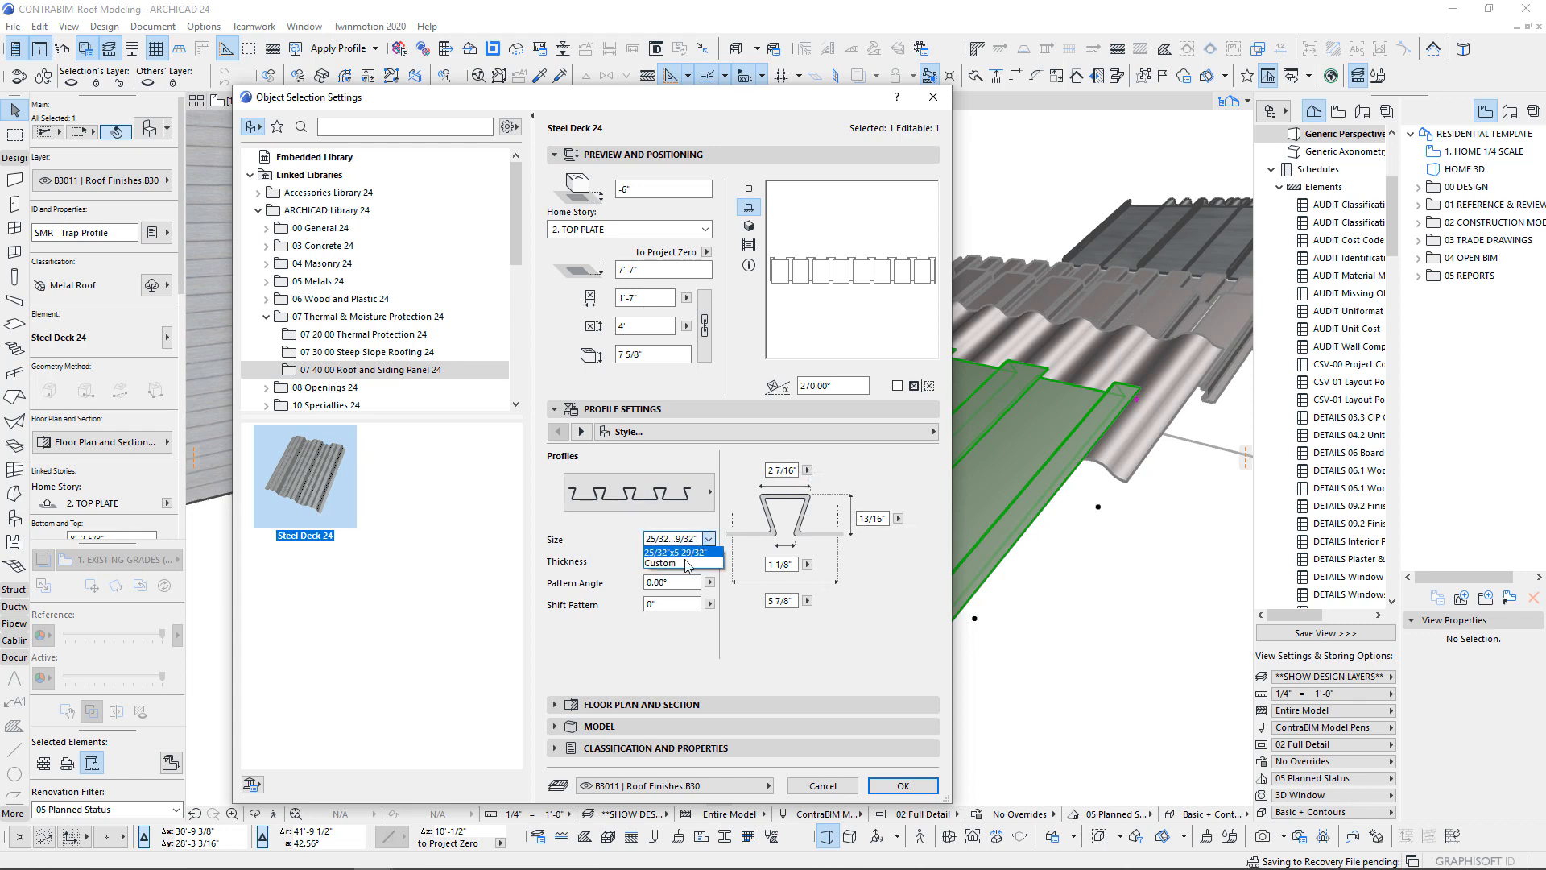
pyautogui.click(676, 564)
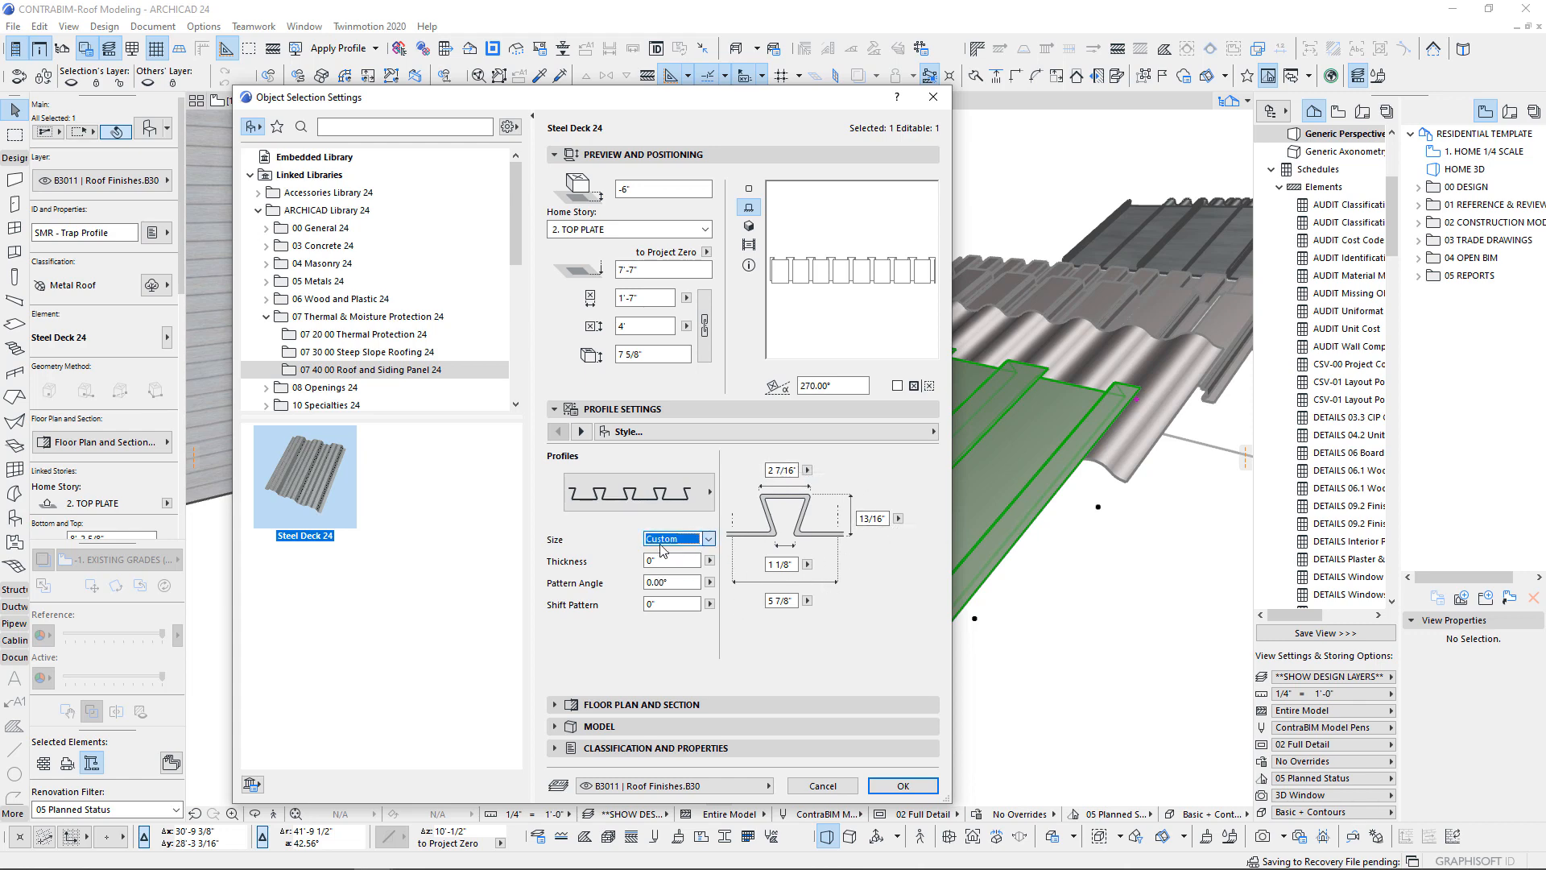
# - Set the dovetail rib's upper width to 1 1/8" and its lower width to 1/4"
pyautogui.click(794, 474)
pyautogui.write('5 1/2')
pyautogui.click(796, 565)
pyautogui.click(793, 472)
pyautogui.write('1 1/8')
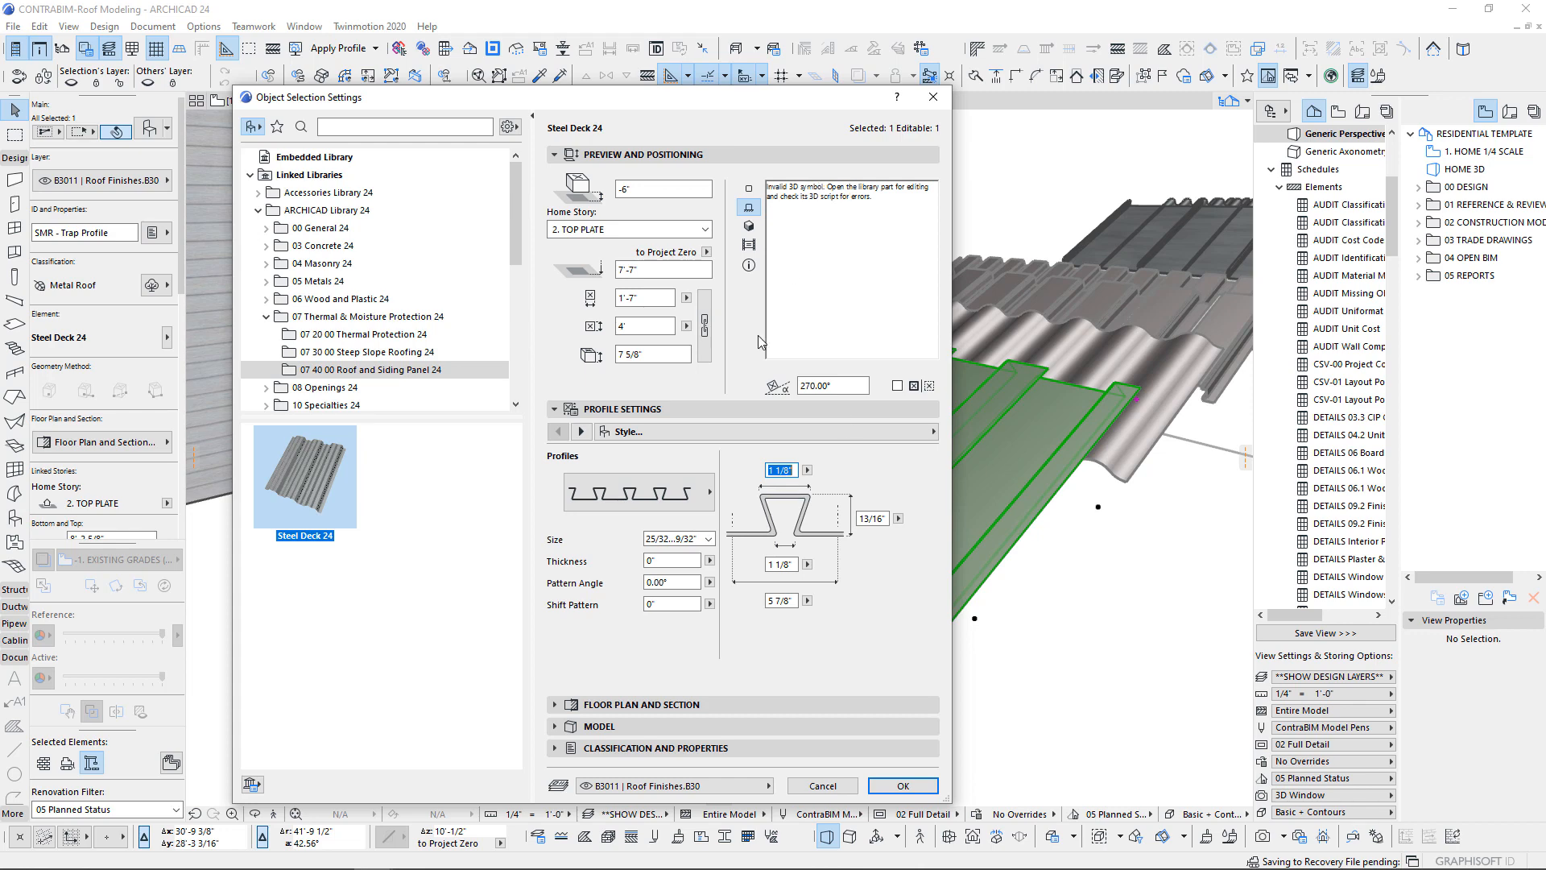
pyautogui.click(777, 566)
pyautogui.press('Return')
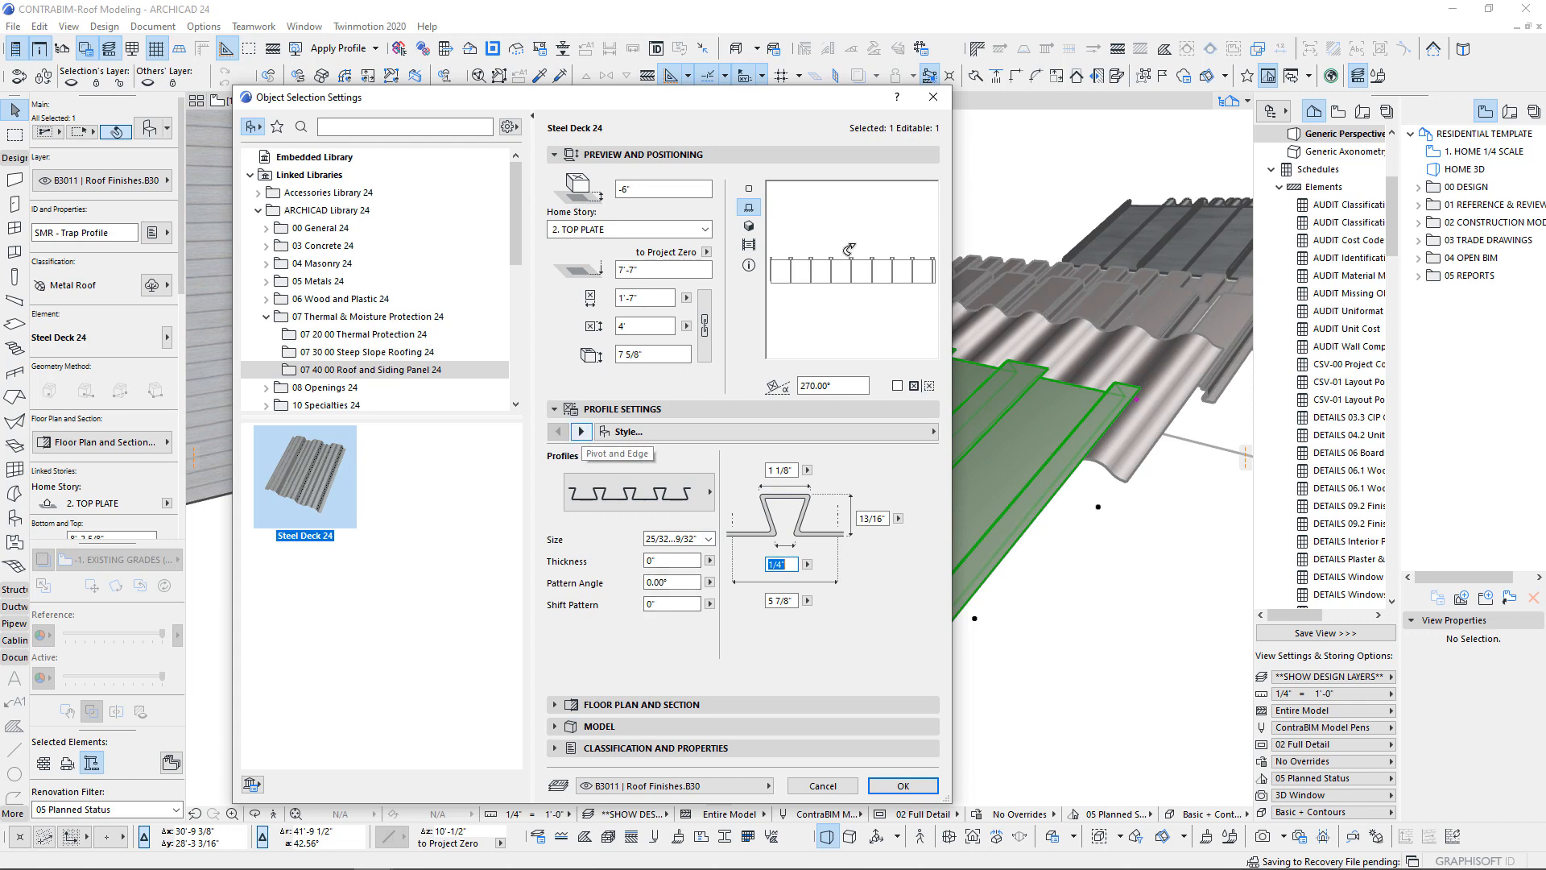
# - Set the deck's slope angle to 0° in the pivot and edge settings and its sheet thickness to 1/16"
pyautogui.click(580, 432)
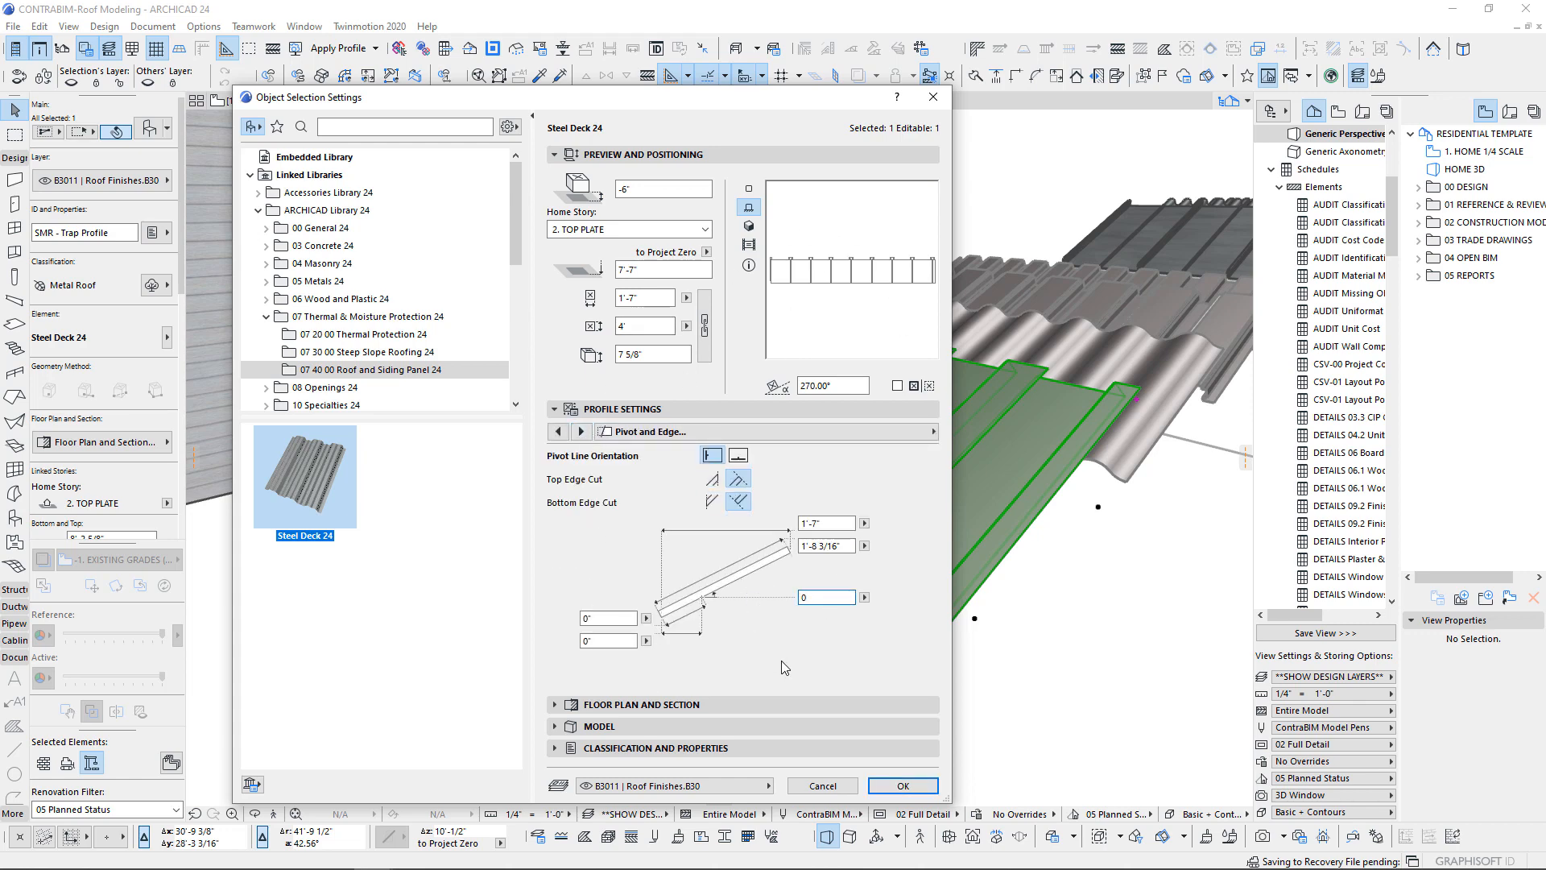
pyautogui.write('0')
pyautogui.press('Return')
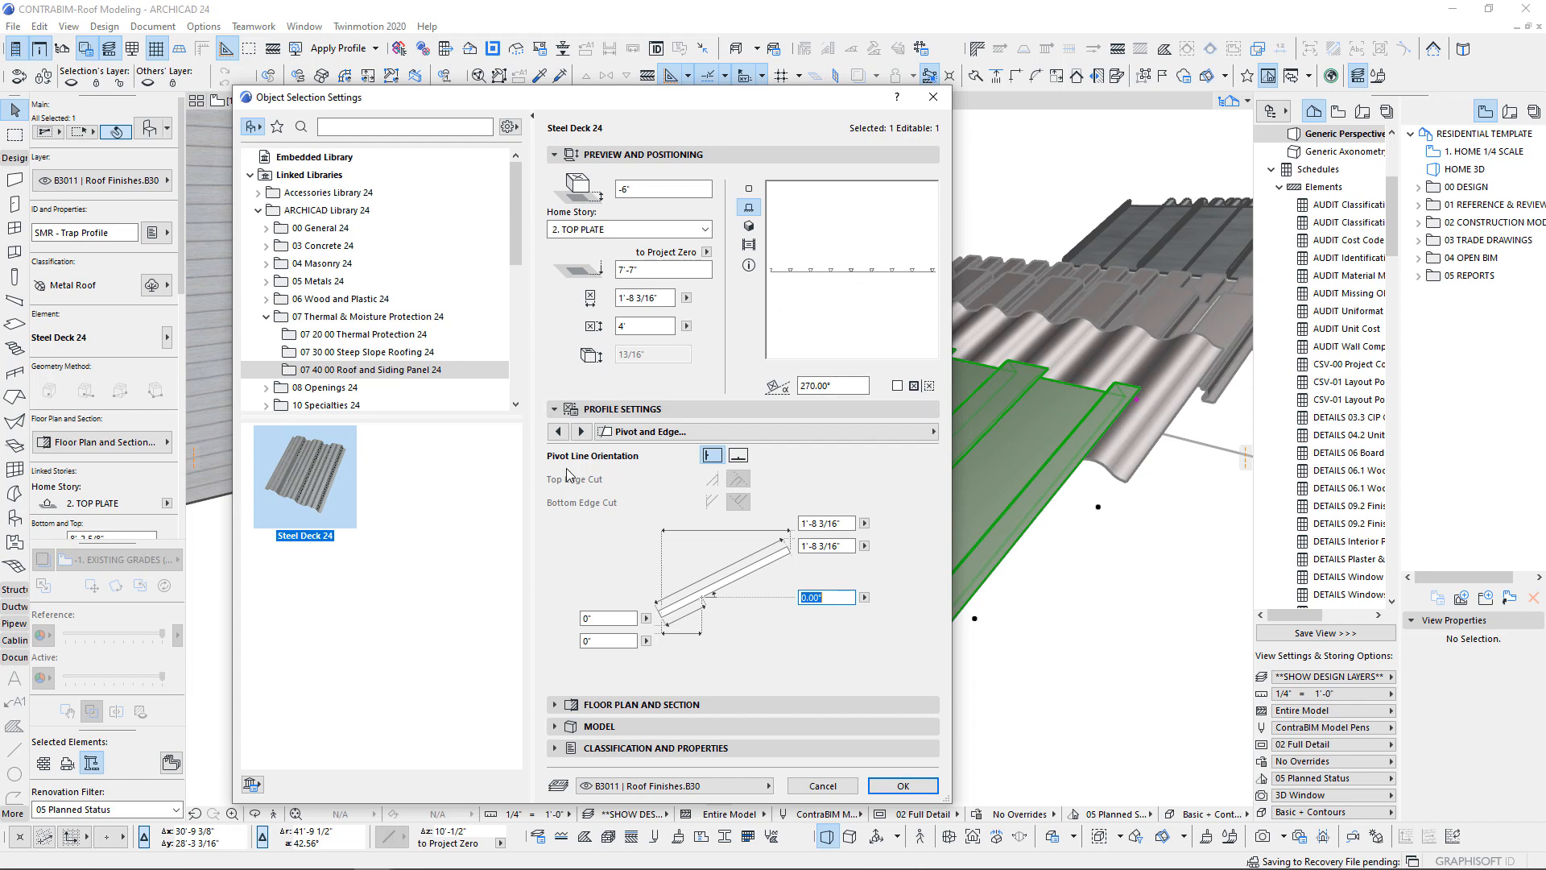
pyautogui.click(557, 435)
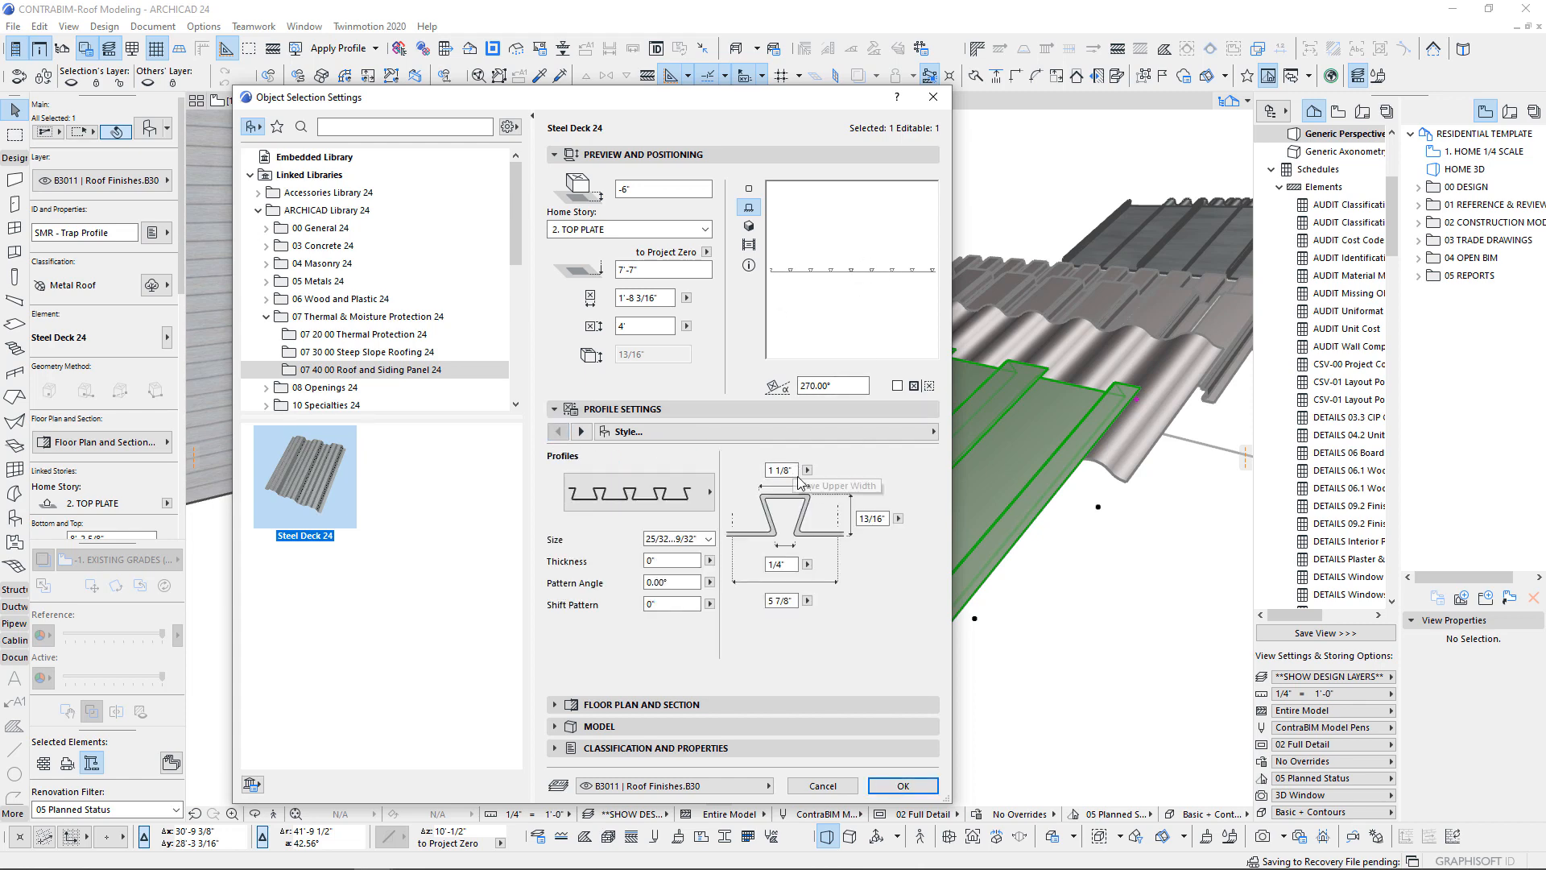
pyautogui.moveTo(794, 564); pyautogui.dragTo(765, 562)
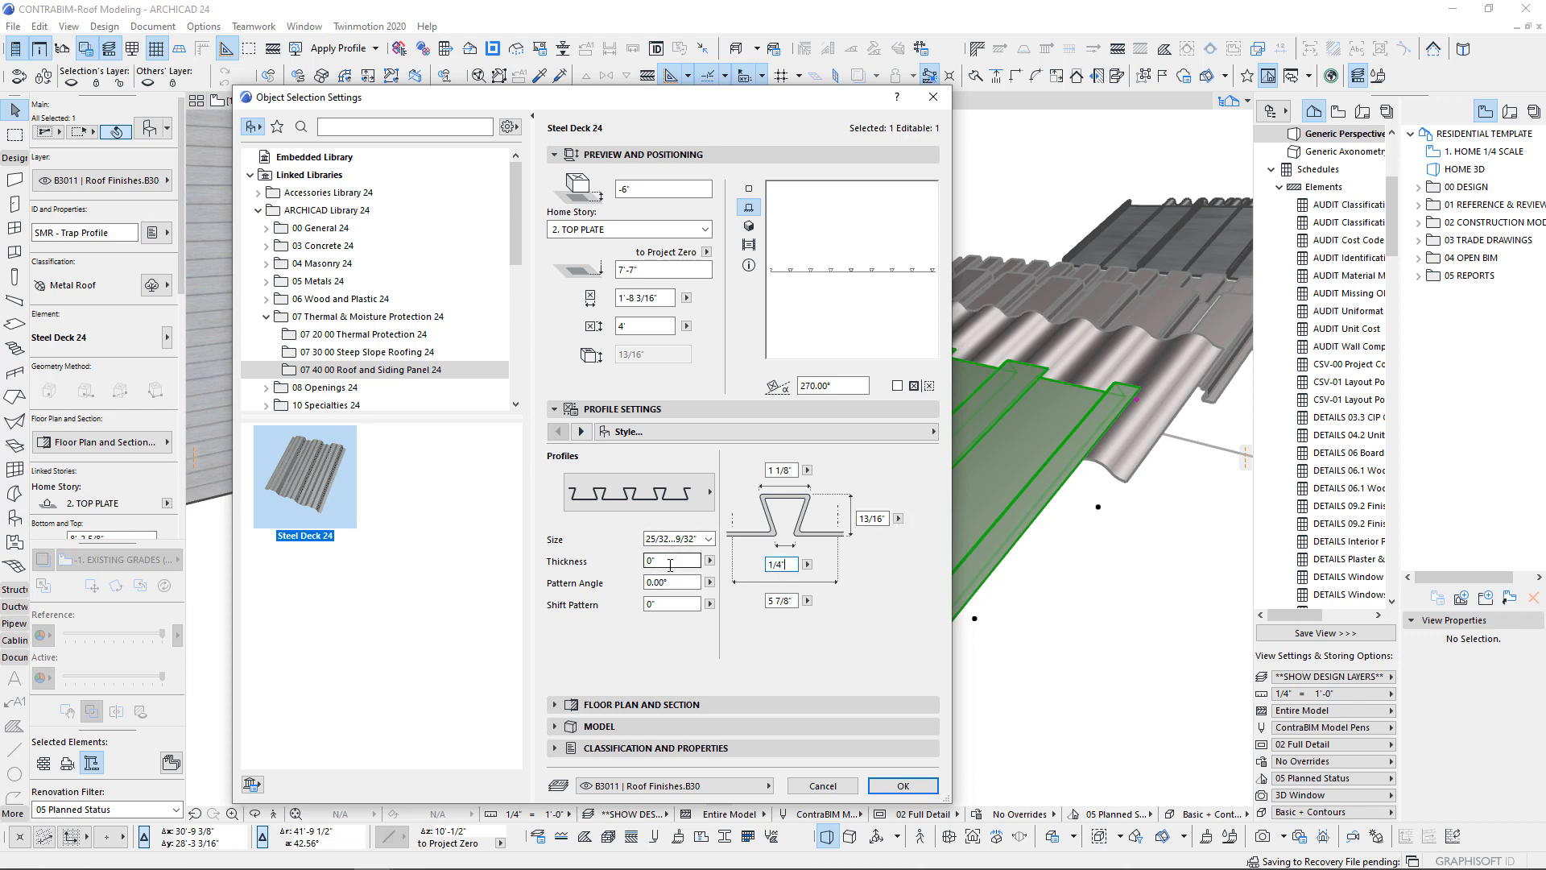
pyautogui.moveTo(670, 563); pyautogui.dragTo(636, 559)
pyautogui.press('Return')
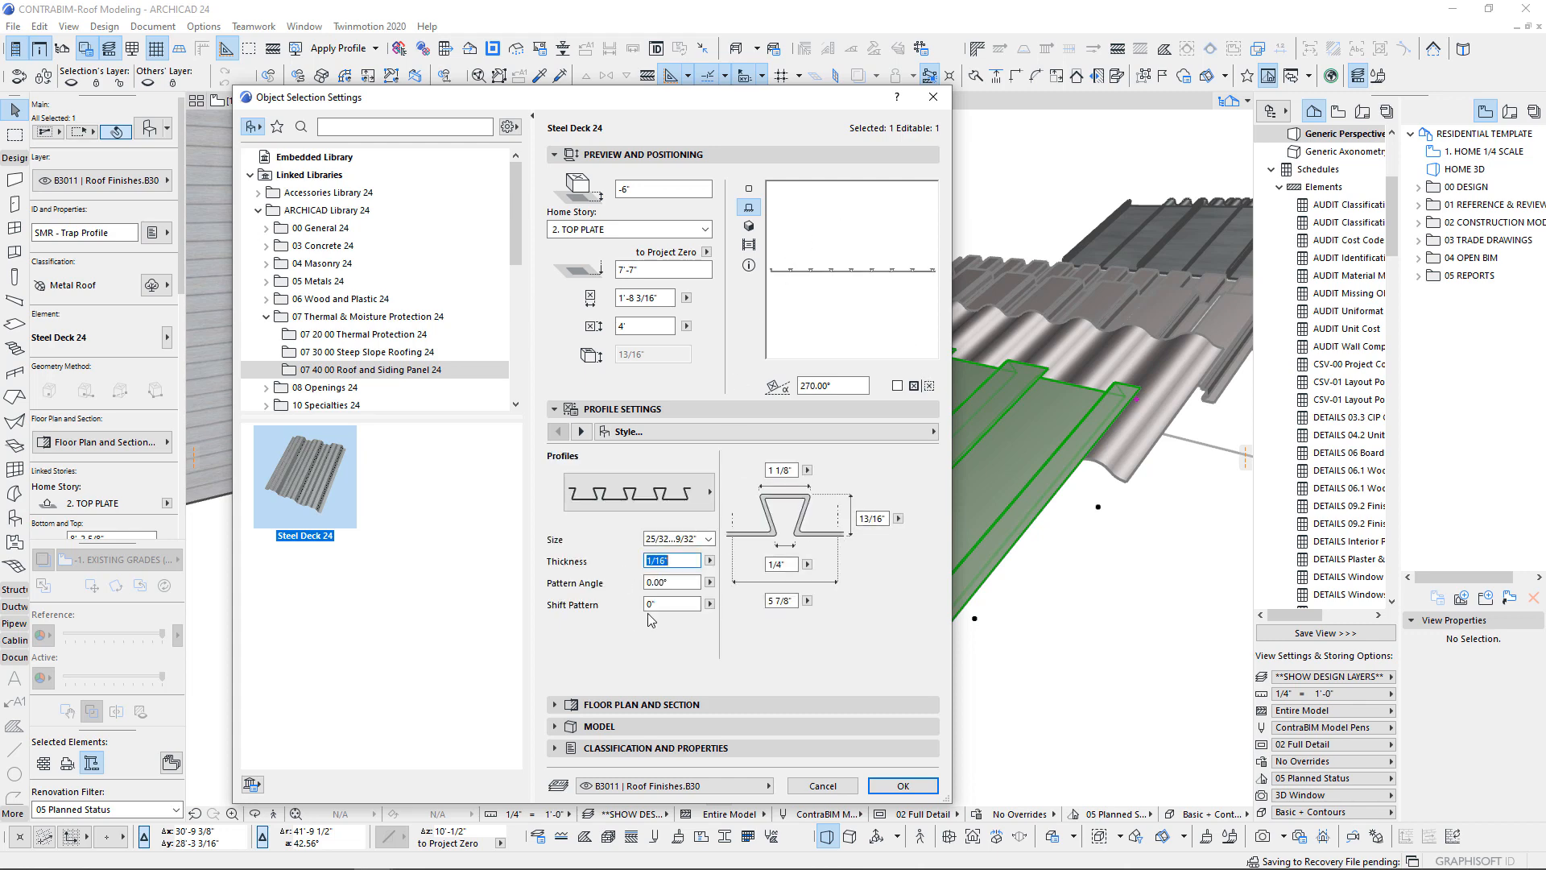
# - Set the rib's upper width to 1/2" and its height to 2"
pyautogui.moveTo(799, 470); pyautogui.dragTo(694, 467)
pyautogui.press('Return')
pyautogui.doubleClick(876, 519)
pyautogui.hotkey('ctrl', 'a')
pyautogui.write('2')
pyautogui.press('Return')
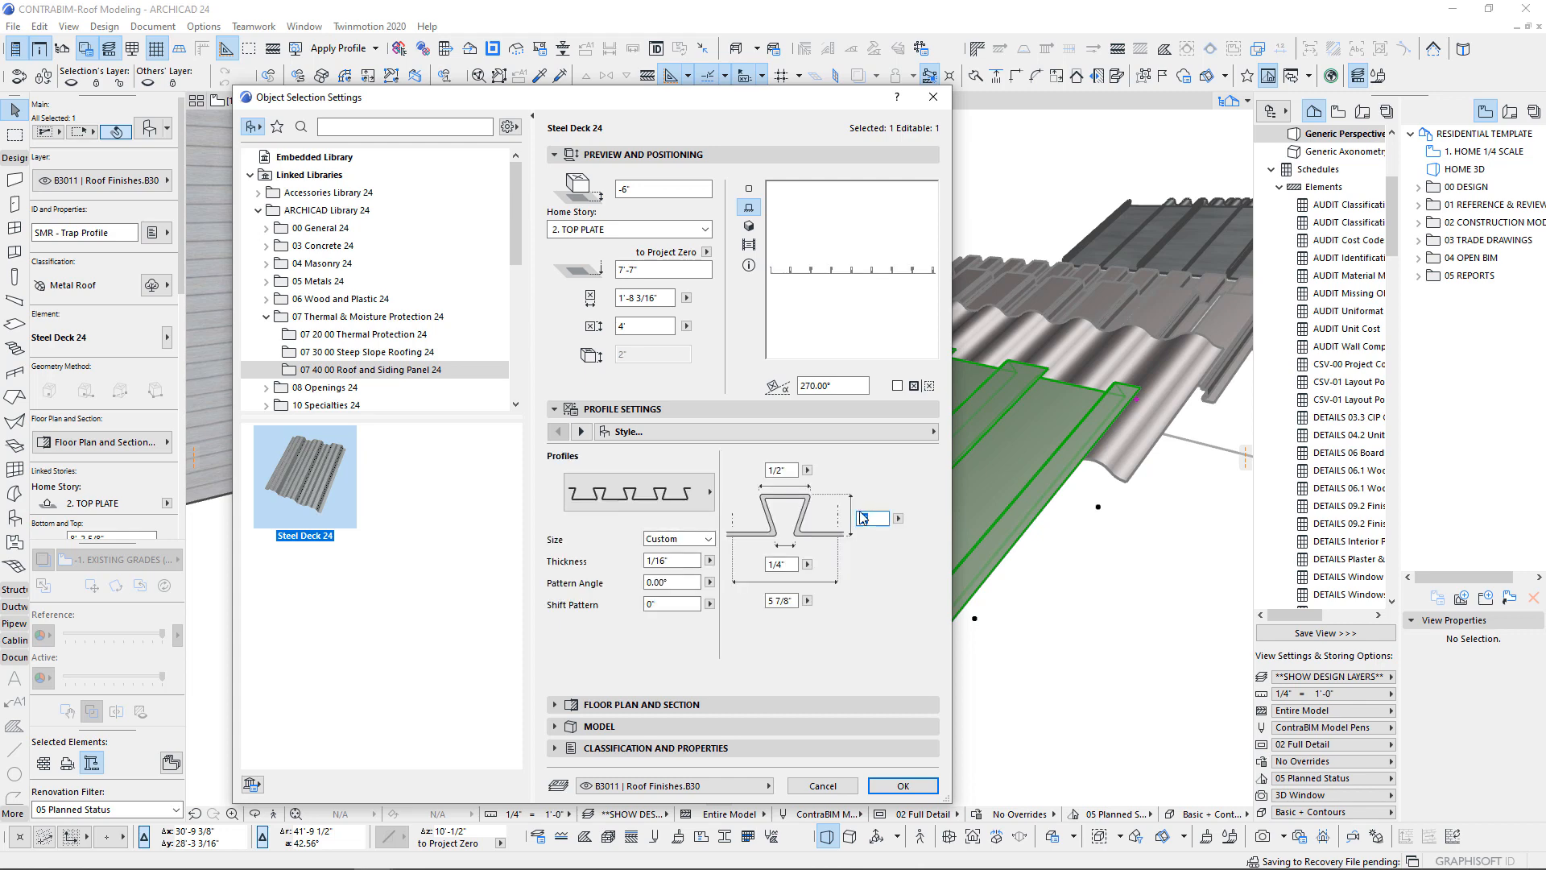
# - Set the deck's sheet thickness to 1/8" and apply the settings to the selected panel
pyautogui.click(676, 561)
pyautogui.press('BackSpace')
pyautogui.press('BackSpace')
pyautogui.press('BackSpace')
pyautogui.press('BackSpace')
pyautogui.write('8')
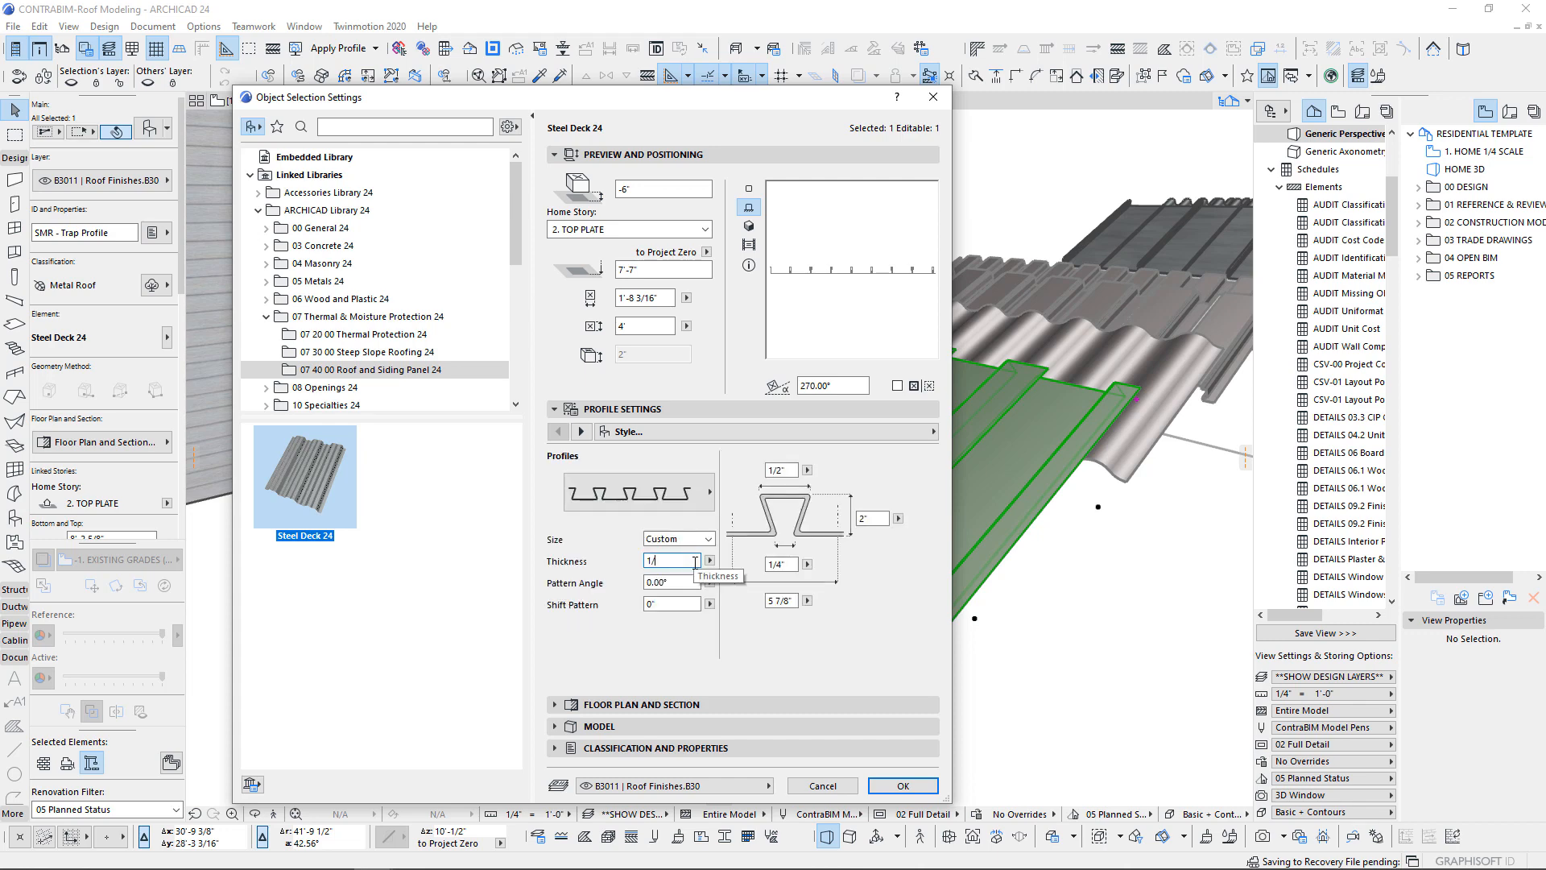
pyautogui.press('Return')
pyautogui.click(903, 785)
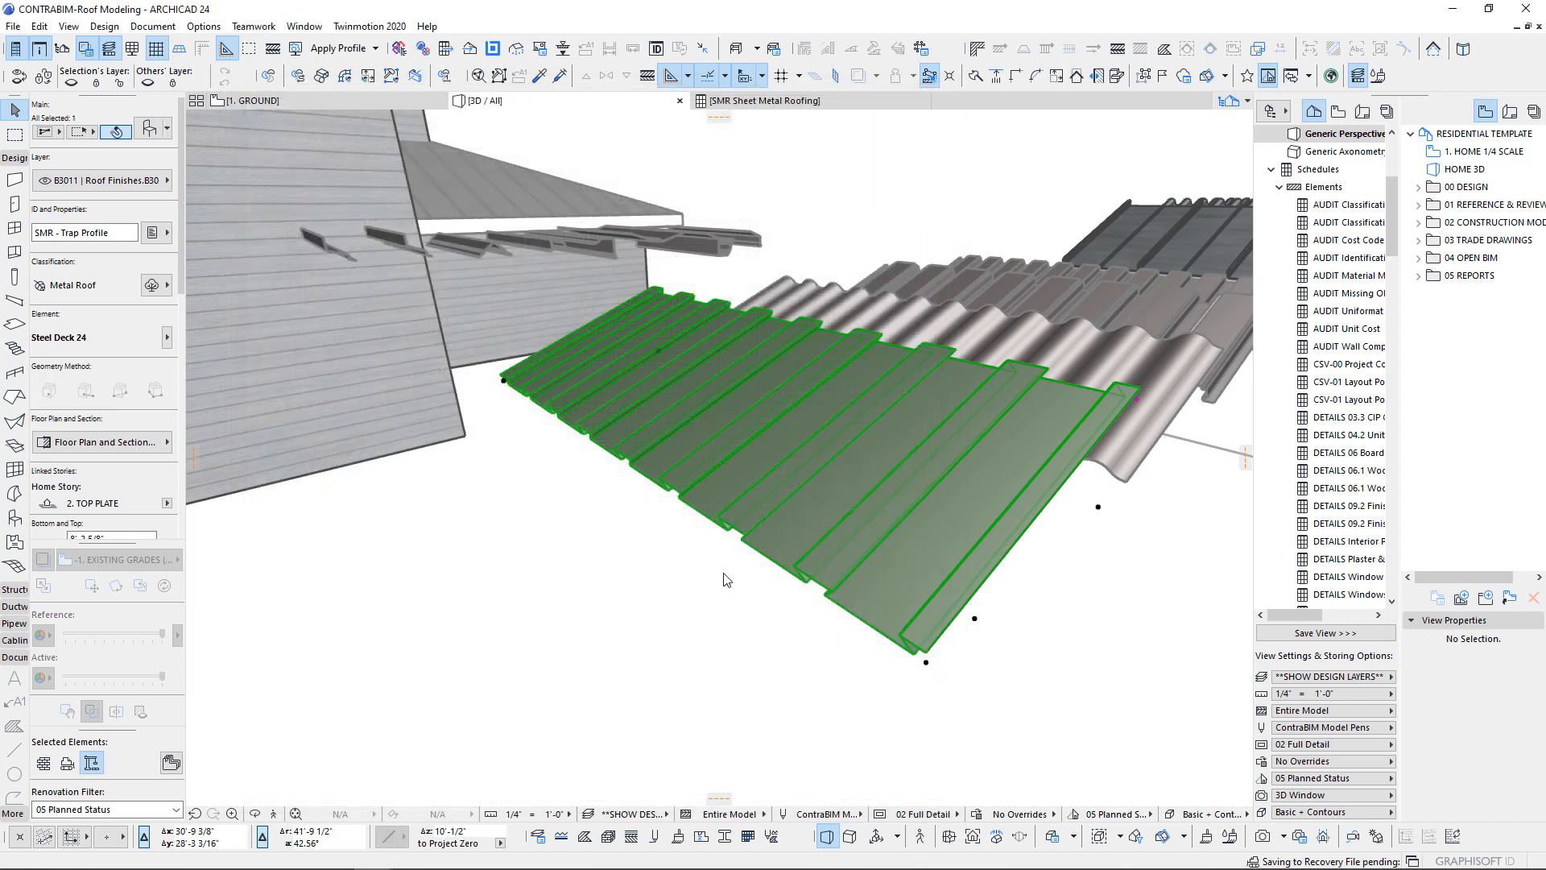
# - Reopen the selected panel's settings and set the rib spacing to 1', applying it to the model
pyautogui.keyDown('shift'); pyautogui.moveTo(849, 518); pyautogui.dragTo(681, 515, button='middle'); pyautogui.keyUp('shift')
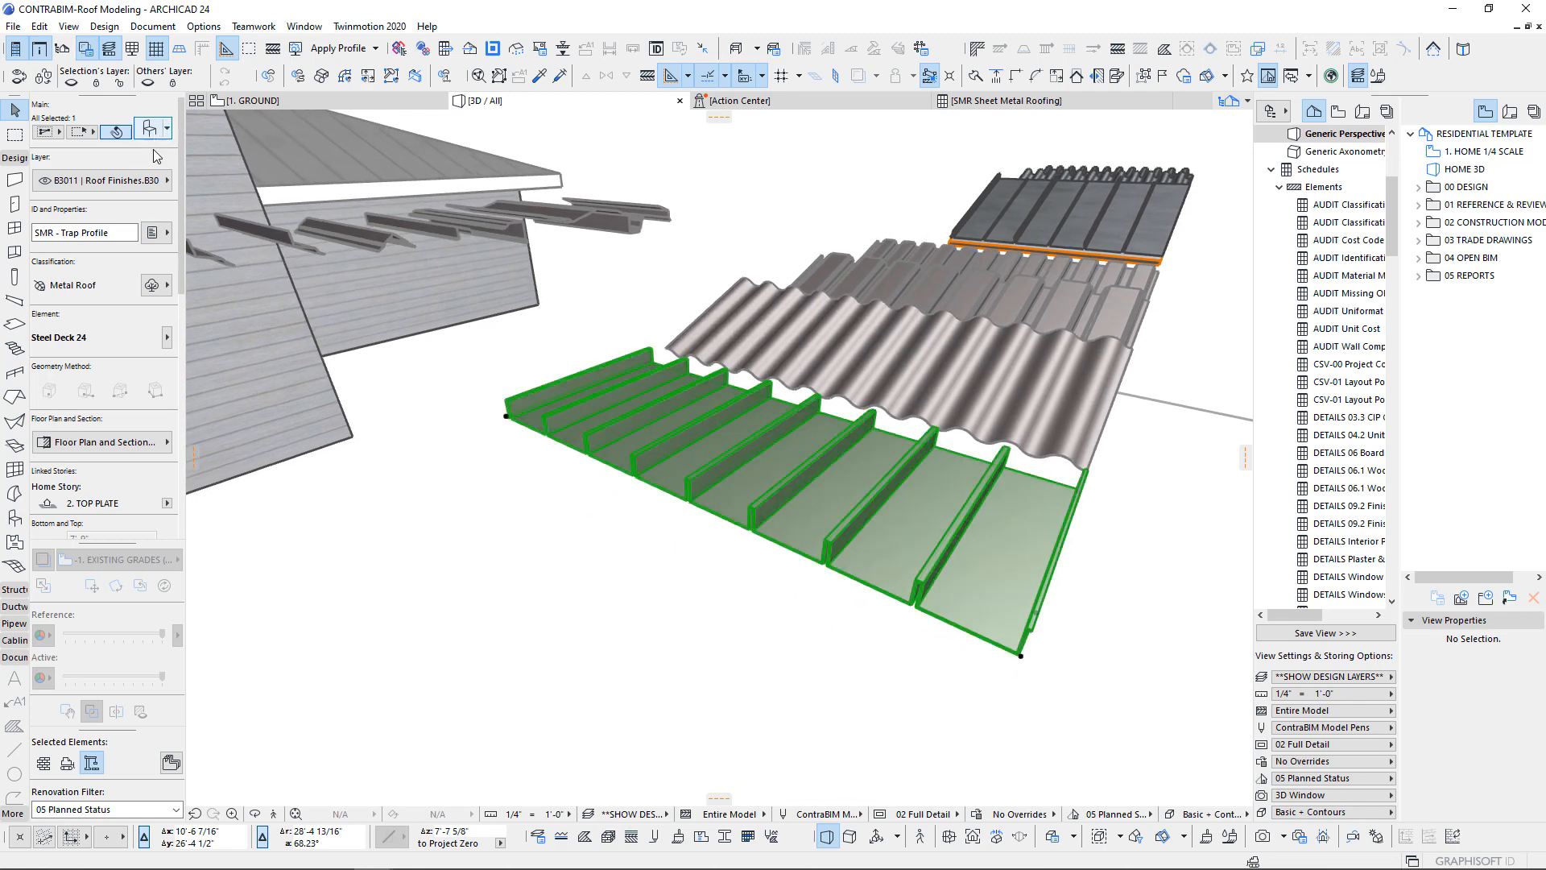
pyautogui.doubleClick(871, 510)
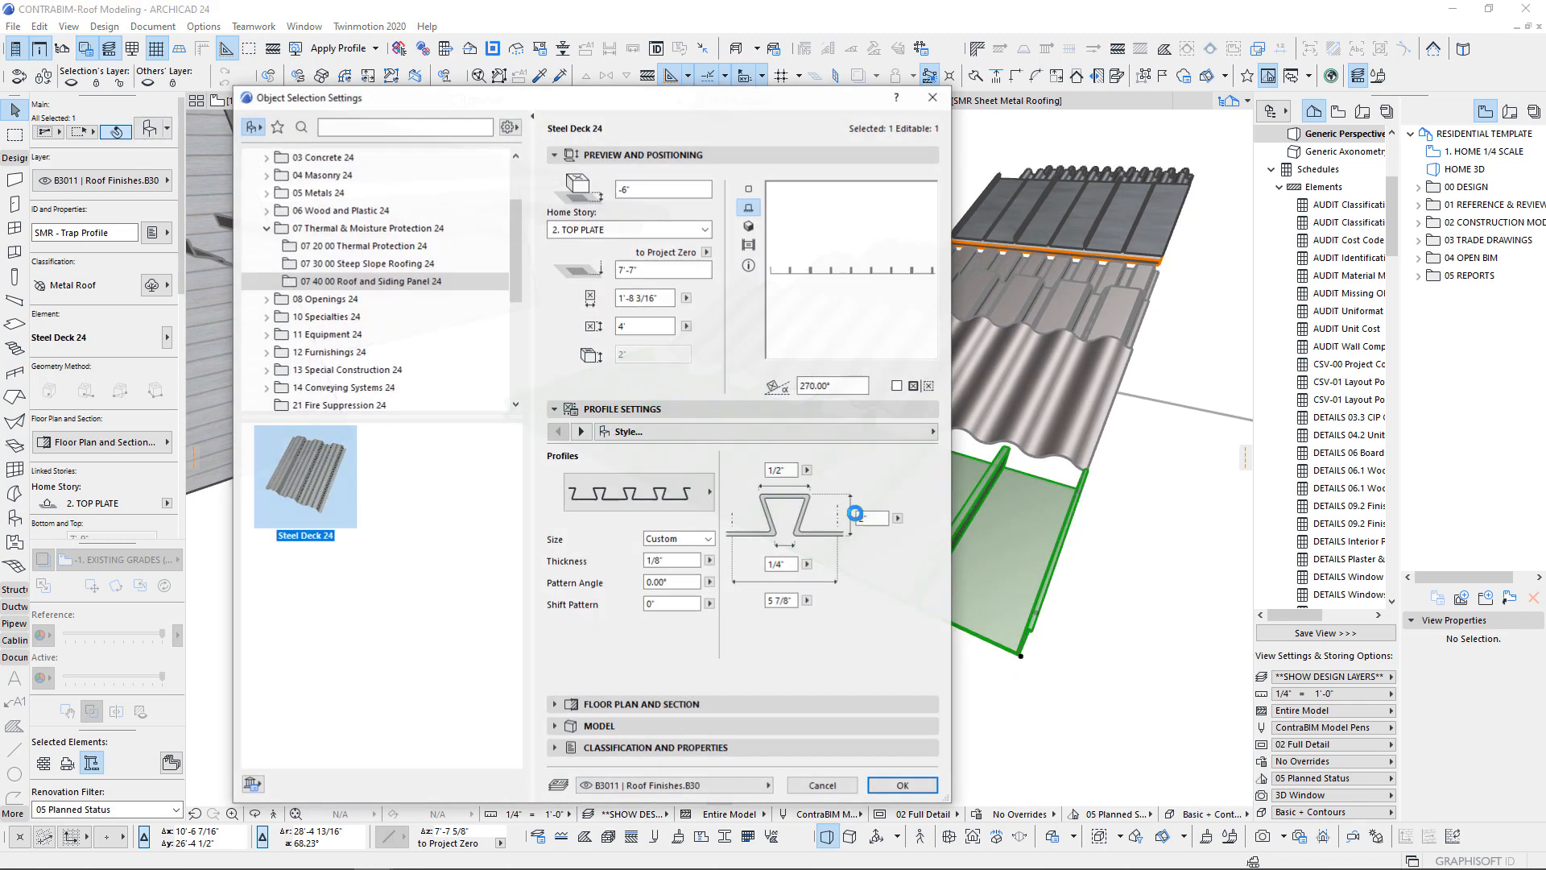
pyautogui.doubleClick(776, 601)
pyautogui.write('1')
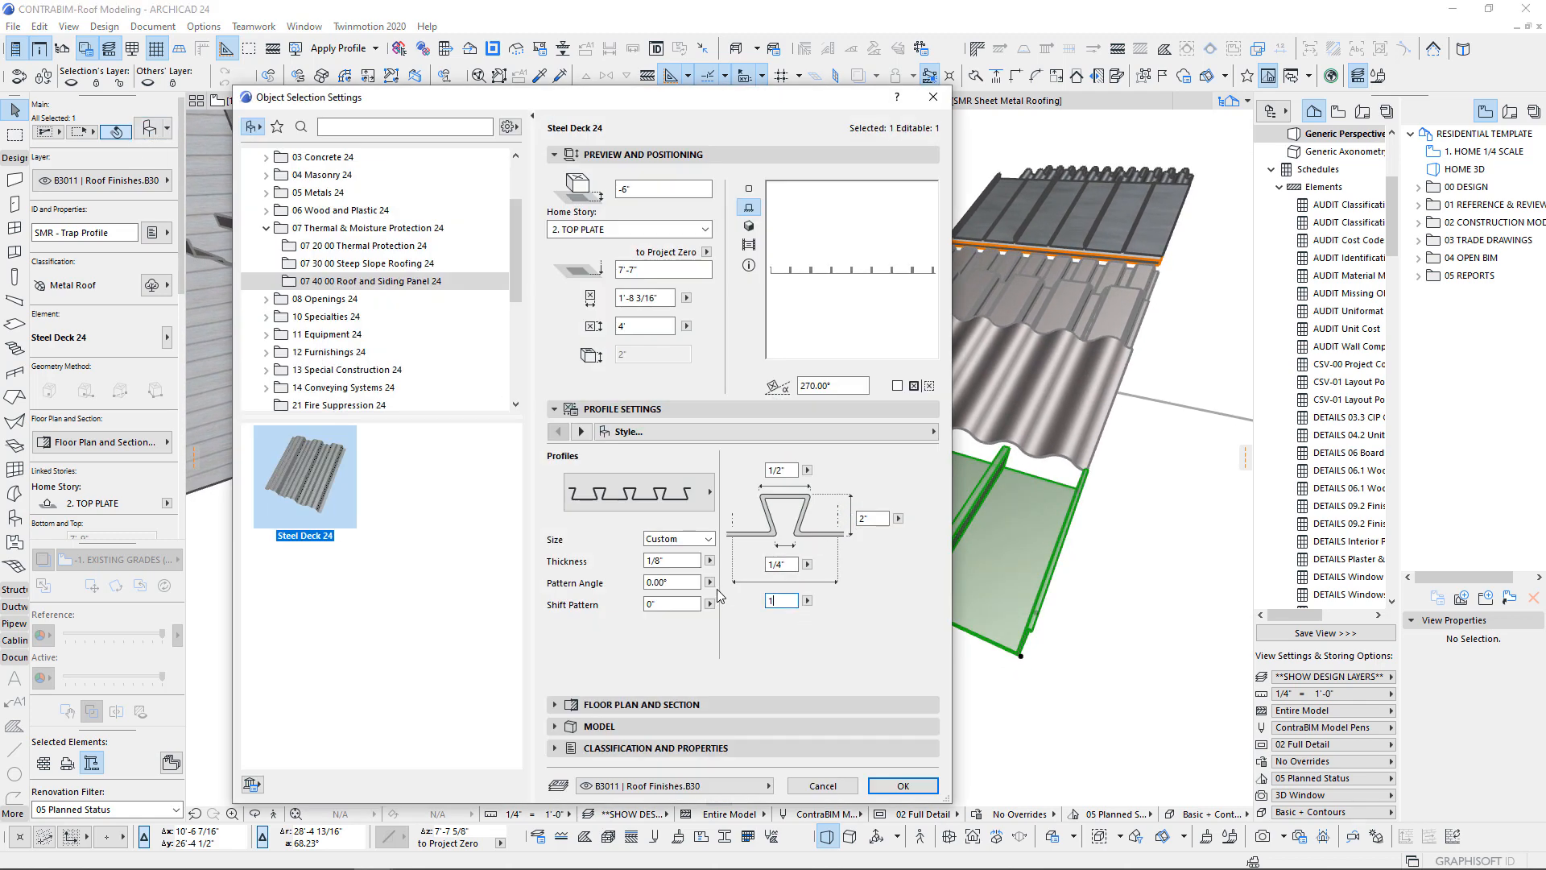
pyautogui.click(901, 784)
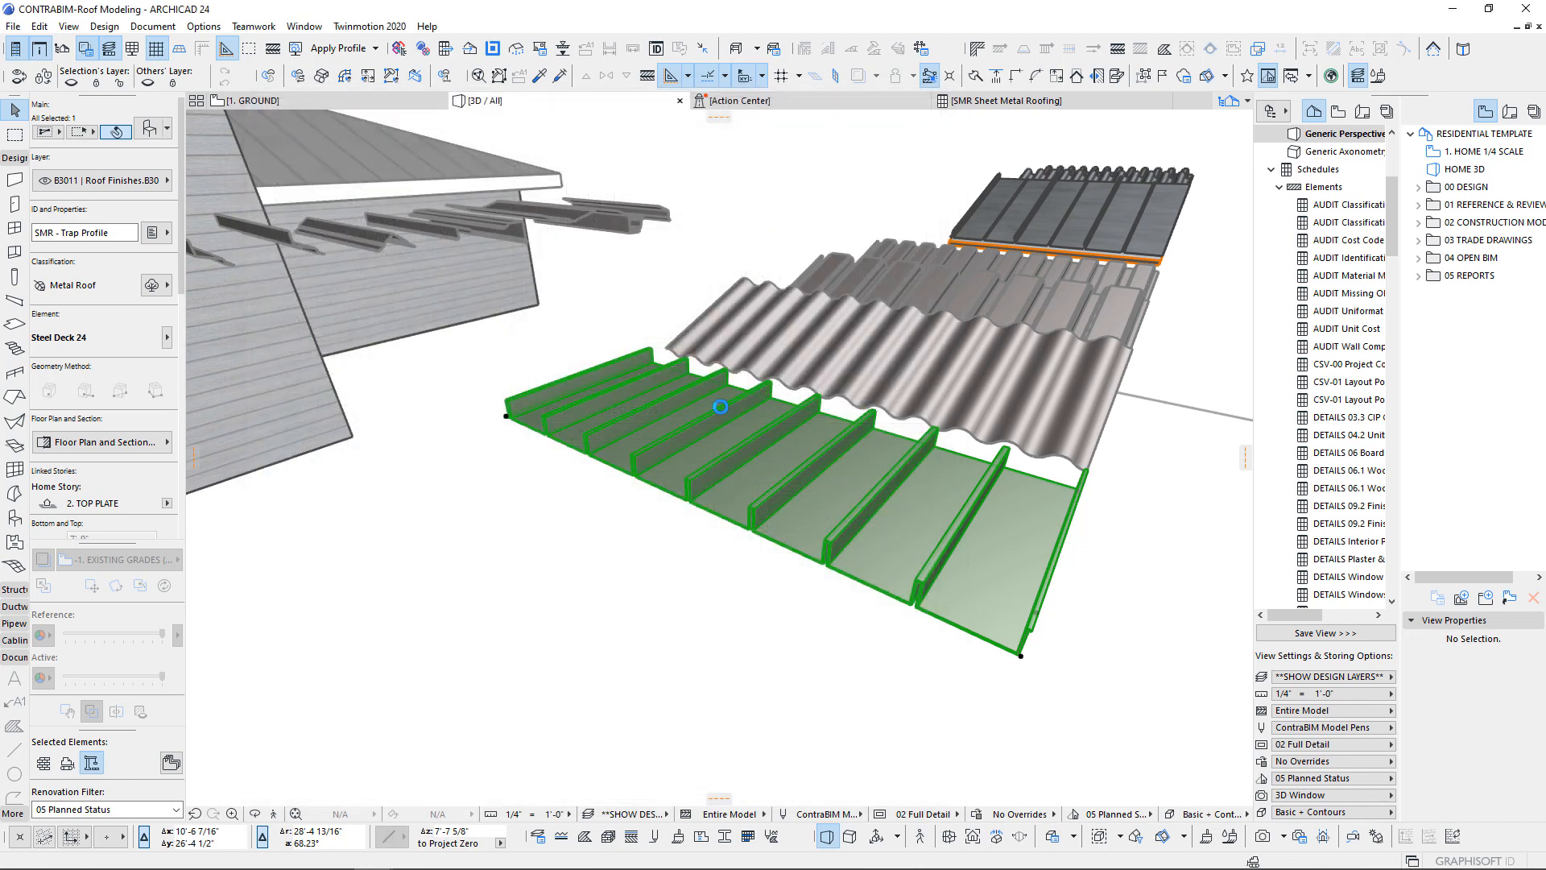
# - Drag a copy of the standing-rib panel by its corner onto the low eave corner of the shed roof
pyautogui.keyDown('shift'); pyautogui.moveTo(697, 411); pyautogui.dragTo(1068, 554, button='middle'); pyautogui.keyUp('shift')
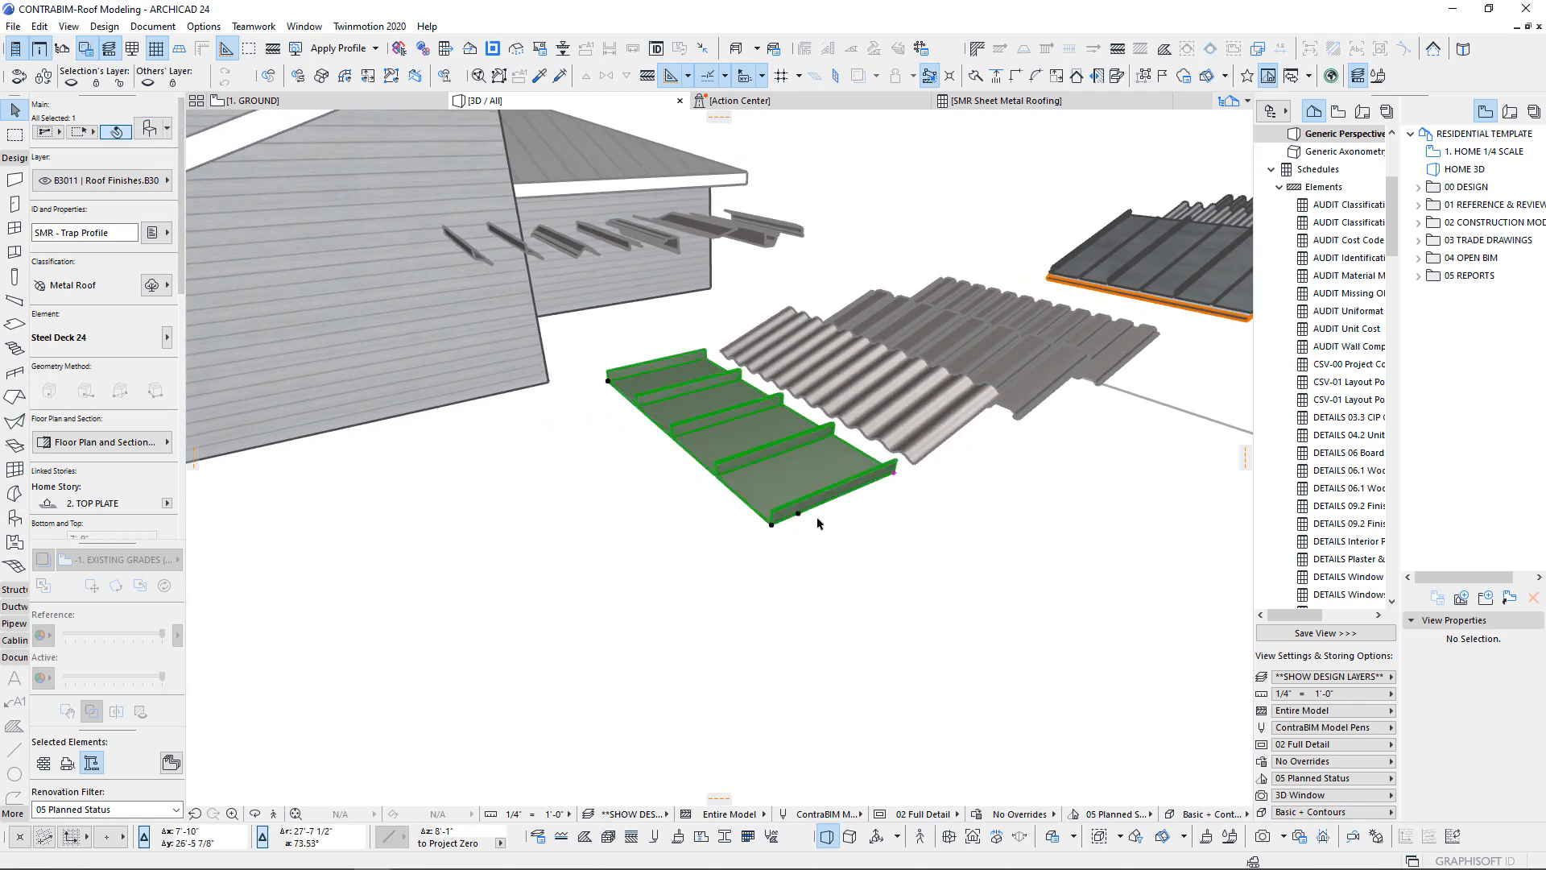
pyautogui.hotkey('ctrl', 'shift', 'd')
pyautogui.click(771, 526)
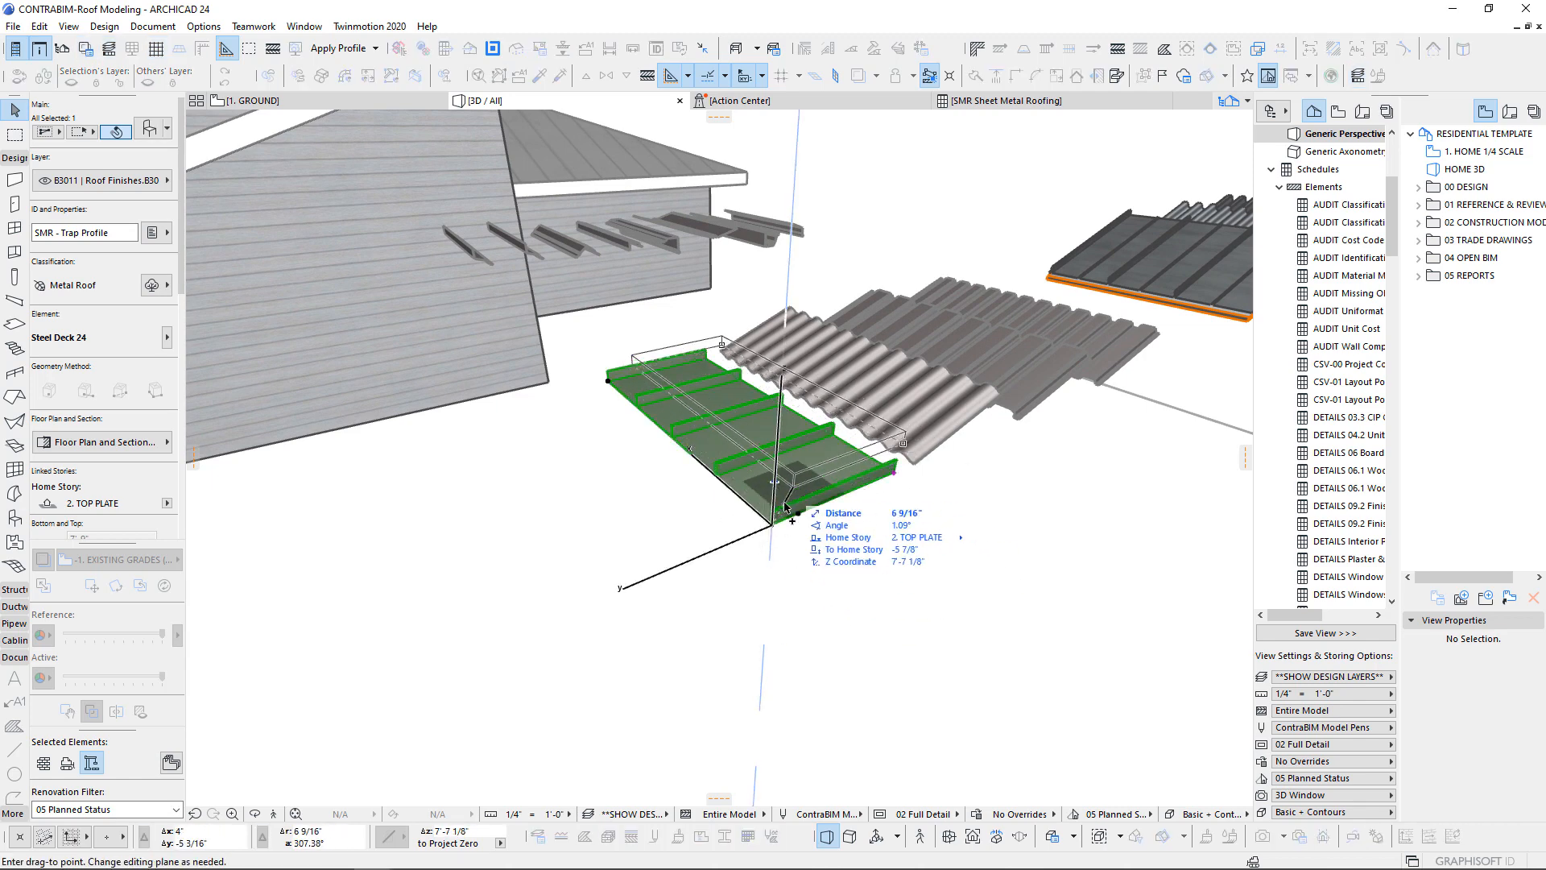
pyautogui.keyDown('shift'); pyautogui.moveTo(879, 563); pyautogui.dragTo(636, 447, button='middle'); pyautogui.keyUp('shift')
pyautogui.click(689, 528)
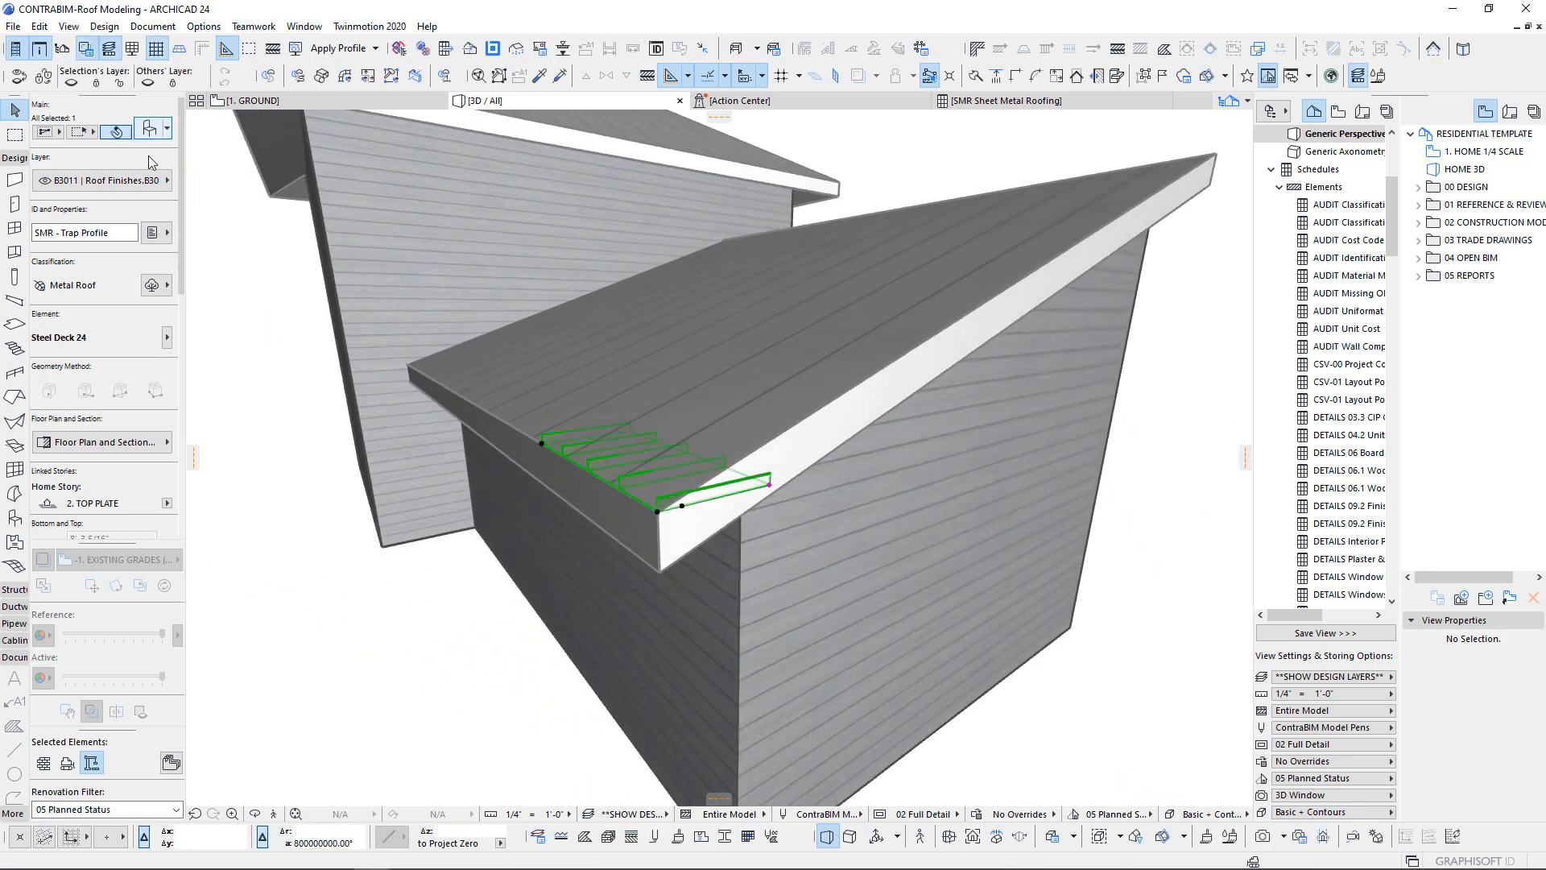
# - Set the placed panel's slope angle to 20° in its pivot and edge settings and apply it
pyautogui.hotkey('ctrl', 't')
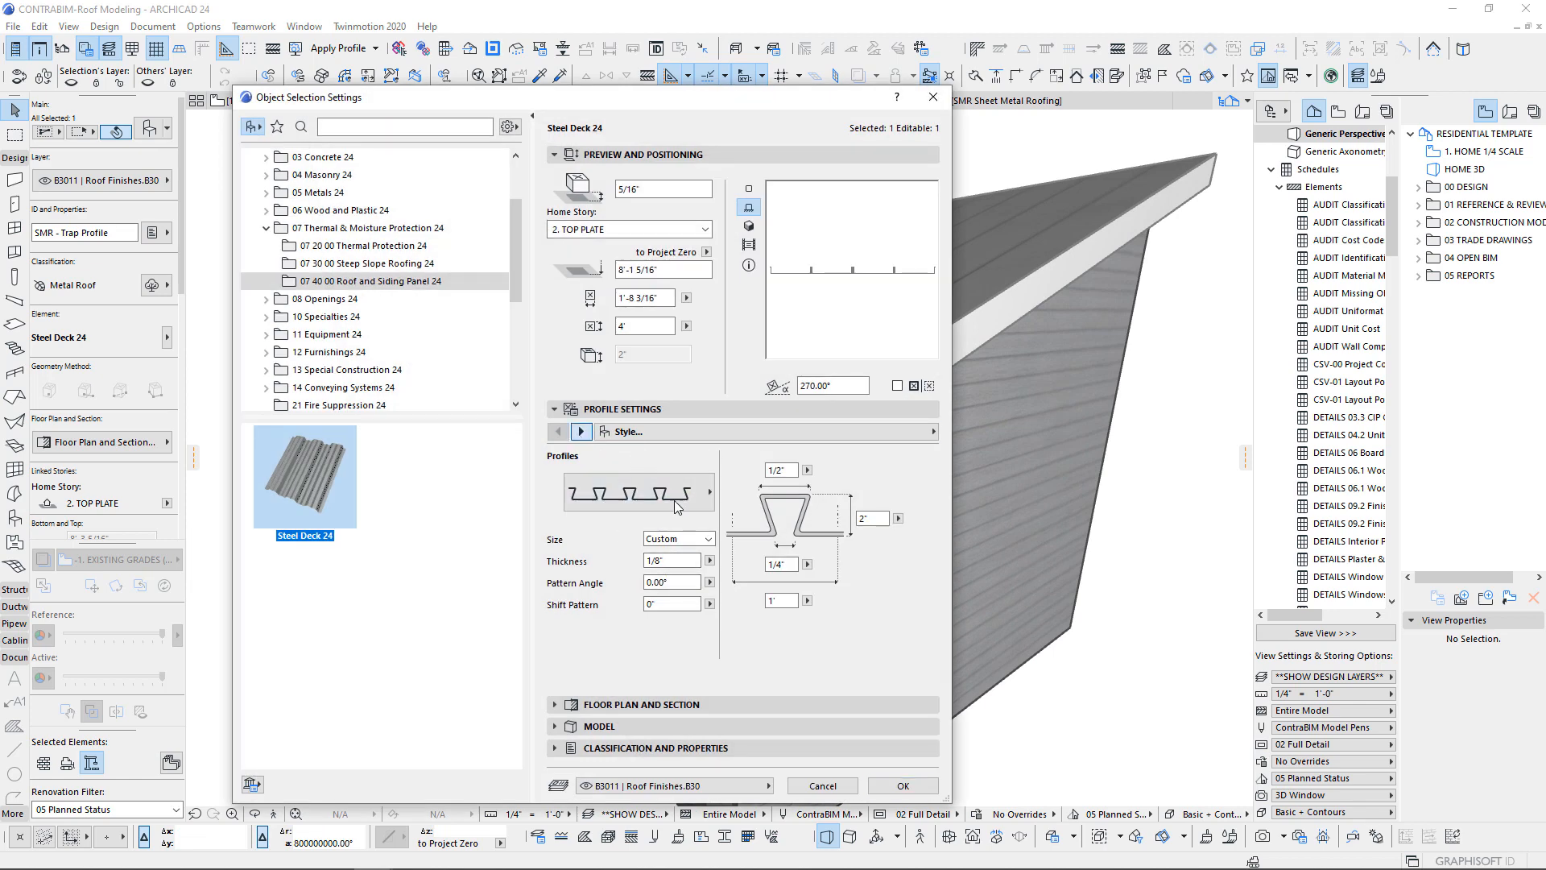
pyautogui.click(580, 431)
pyautogui.click(837, 600)
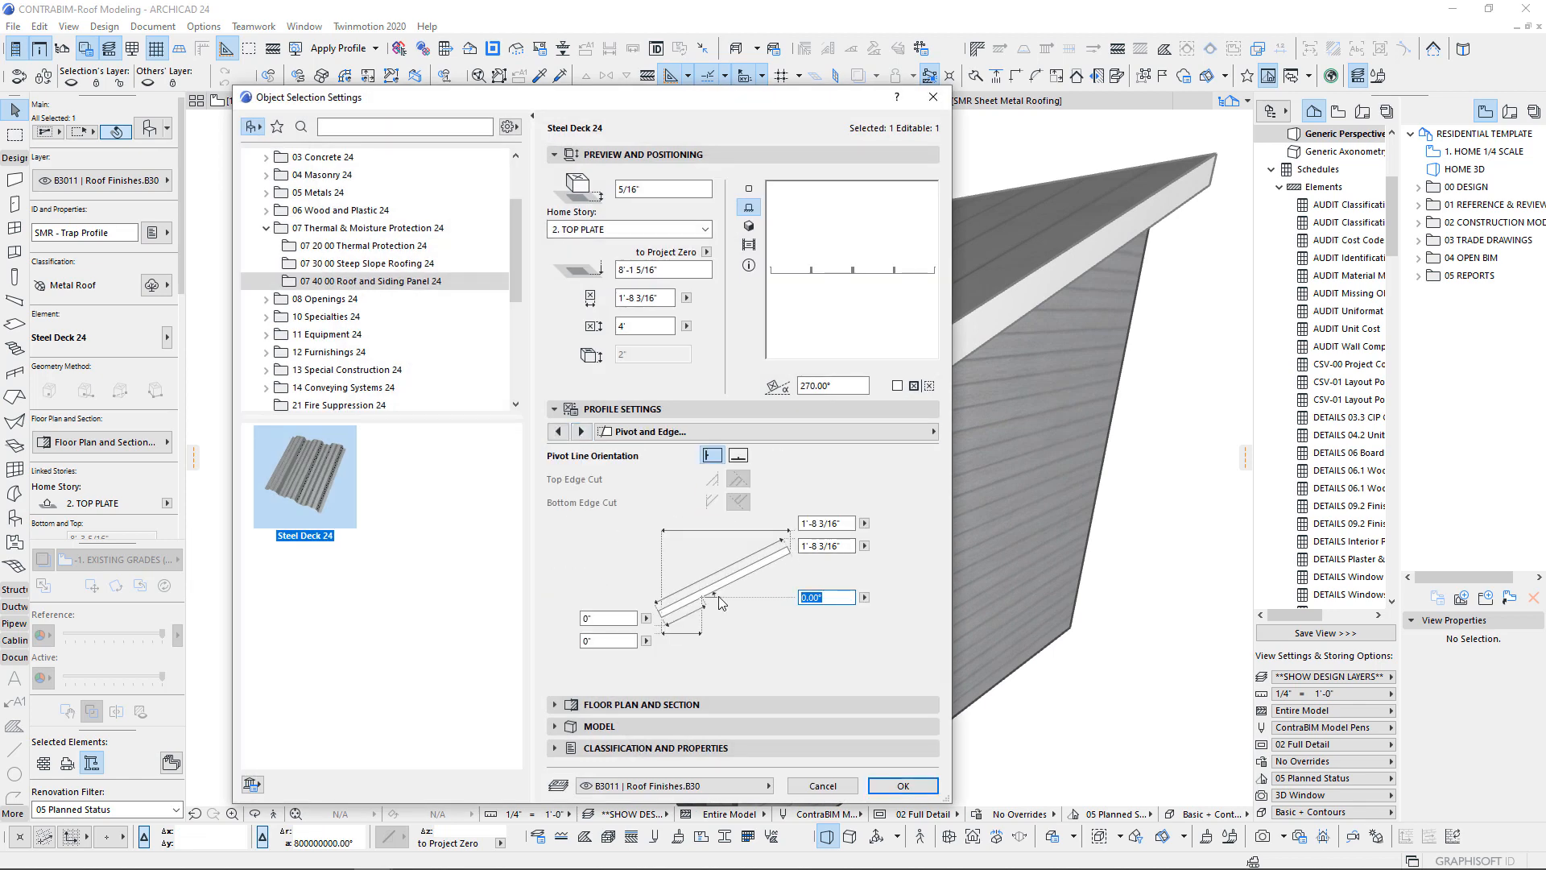
pyautogui.press('Return')
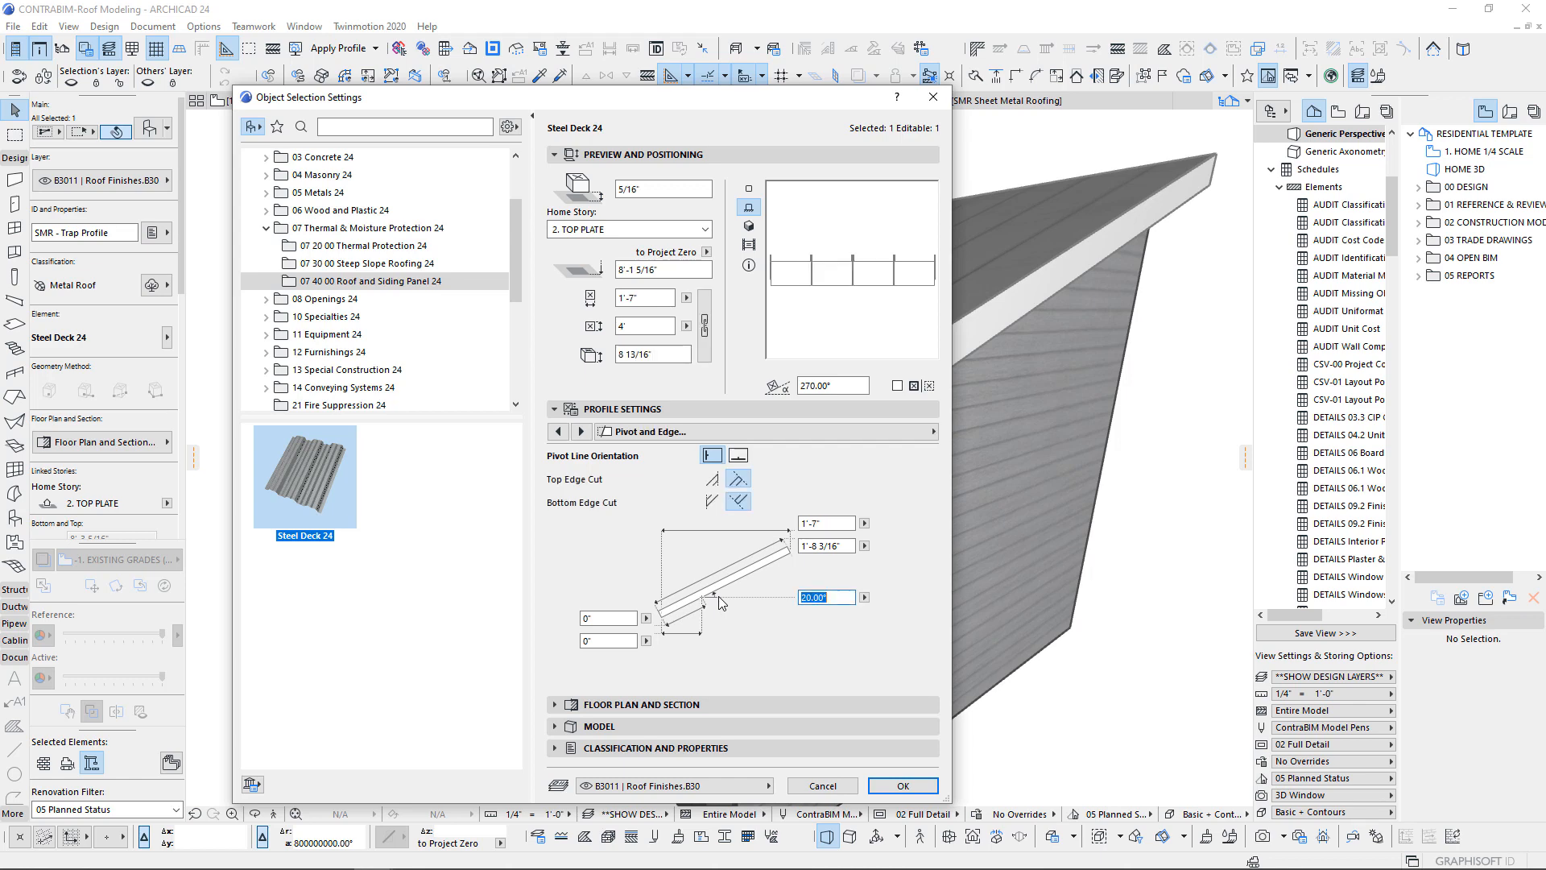
pyautogui.click(902, 786)
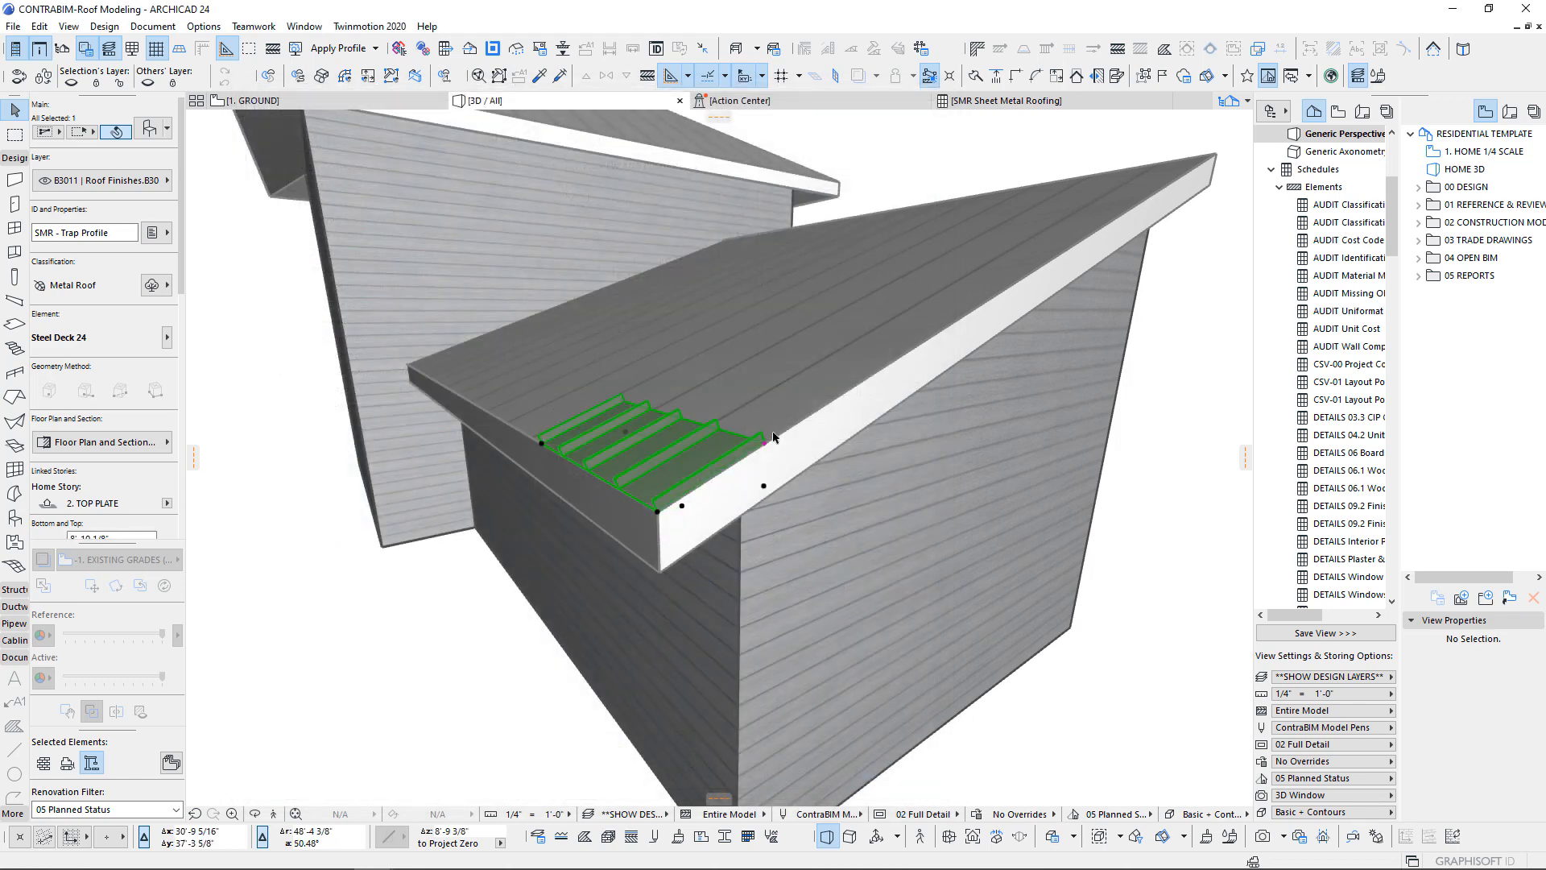
# - Set the panel's projected pivot line offset from the edge to 1" so the sheet overhangs the eave
pyautogui.keyDown('shift'); pyautogui.moveTo(806, 452); pyautogui.dragTo(776, 390, button='middle'); pyautogui.keyUp('shift')
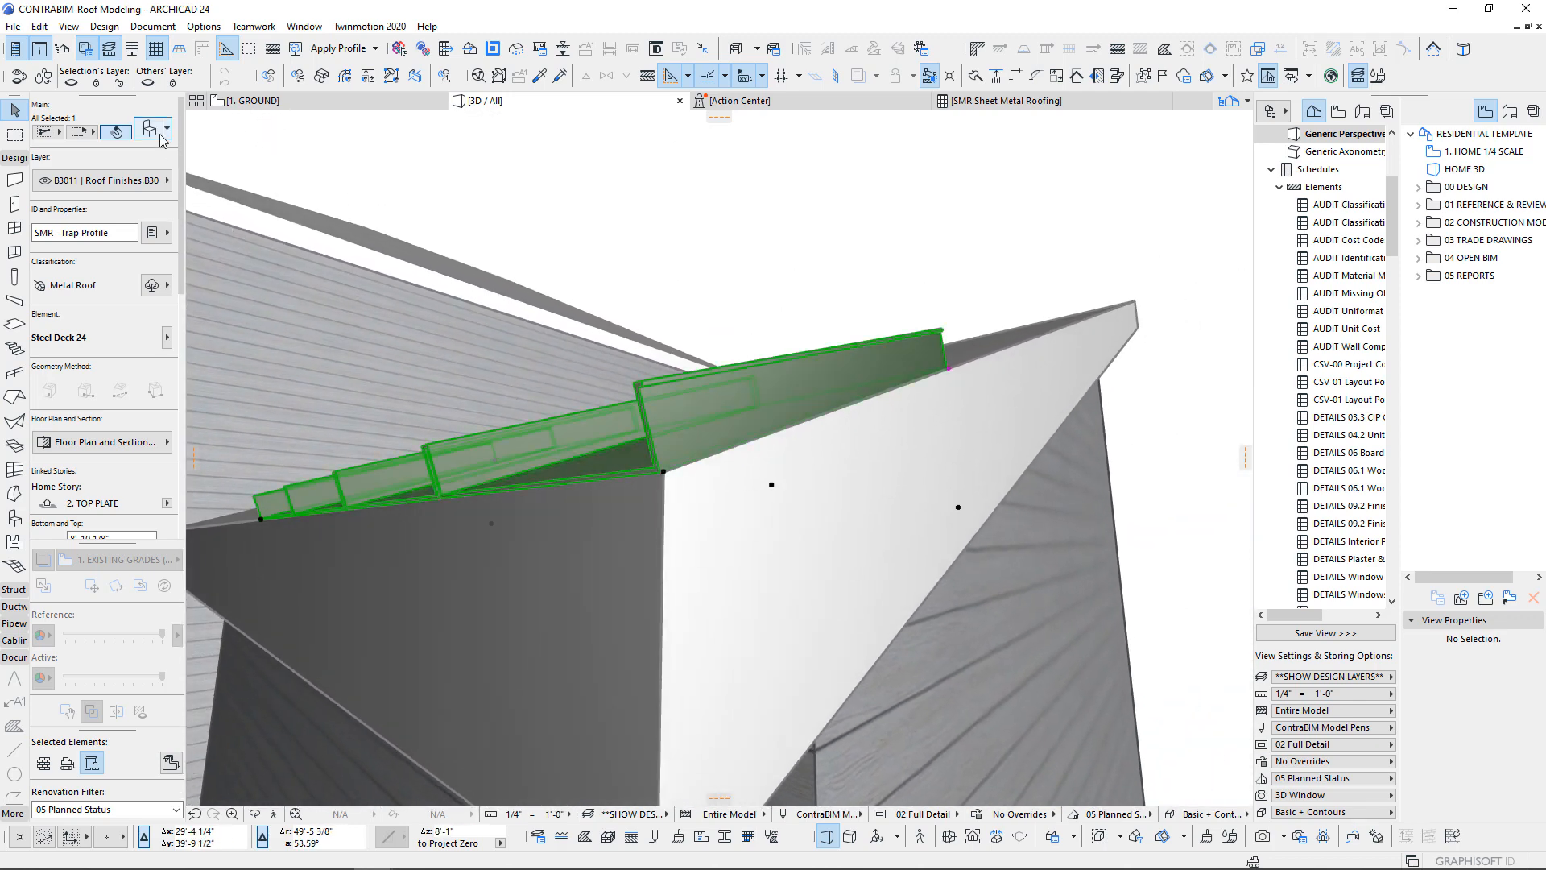
pyautogui.hotkey('ctrl', 't')
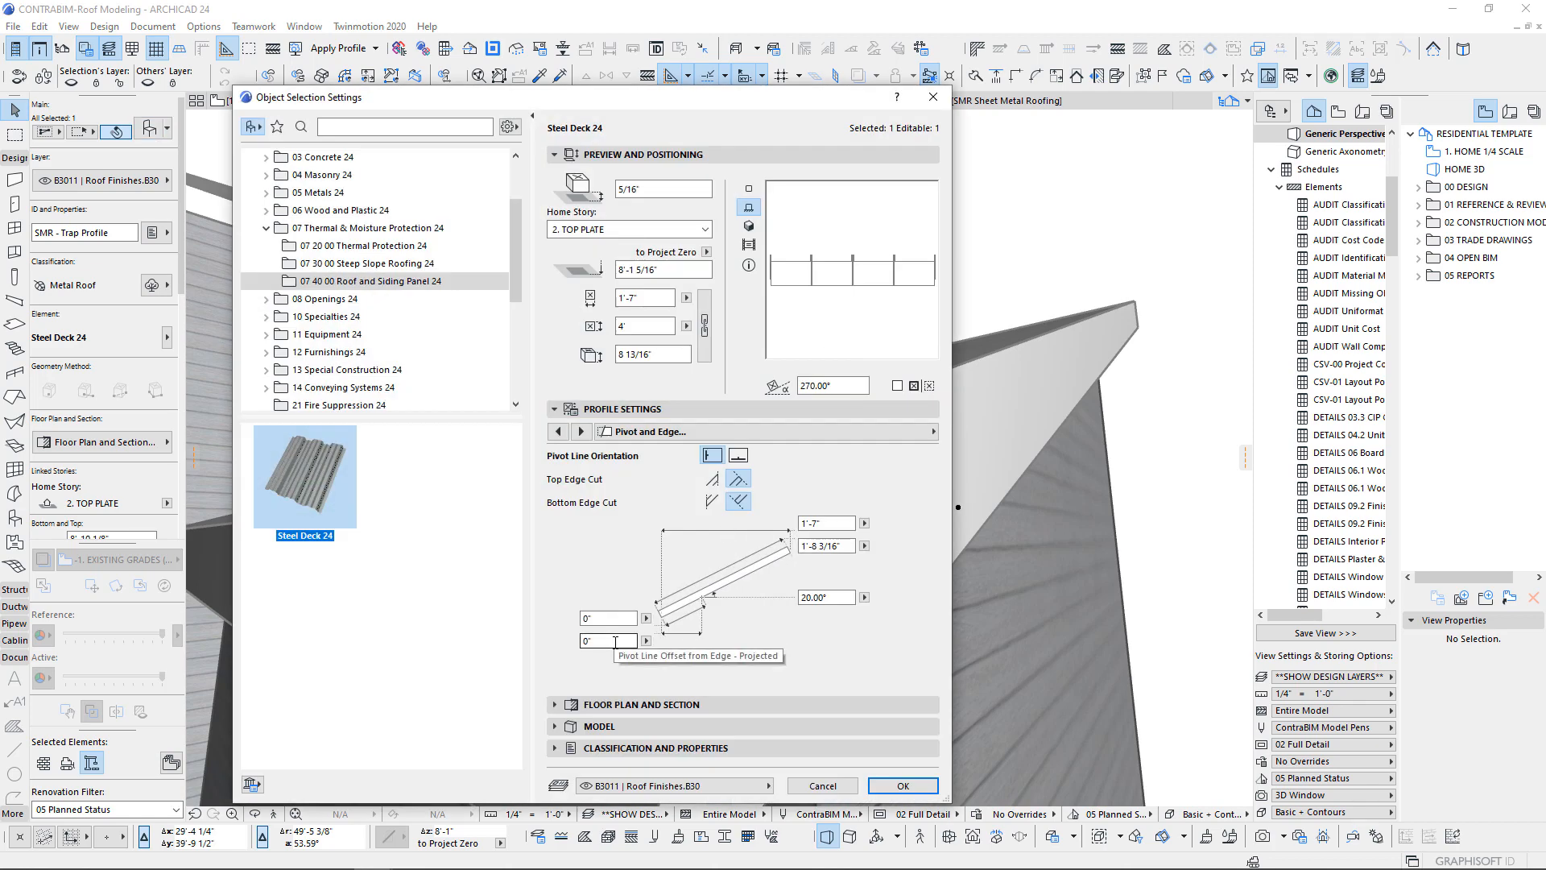
pyautogui.click(557, 433)
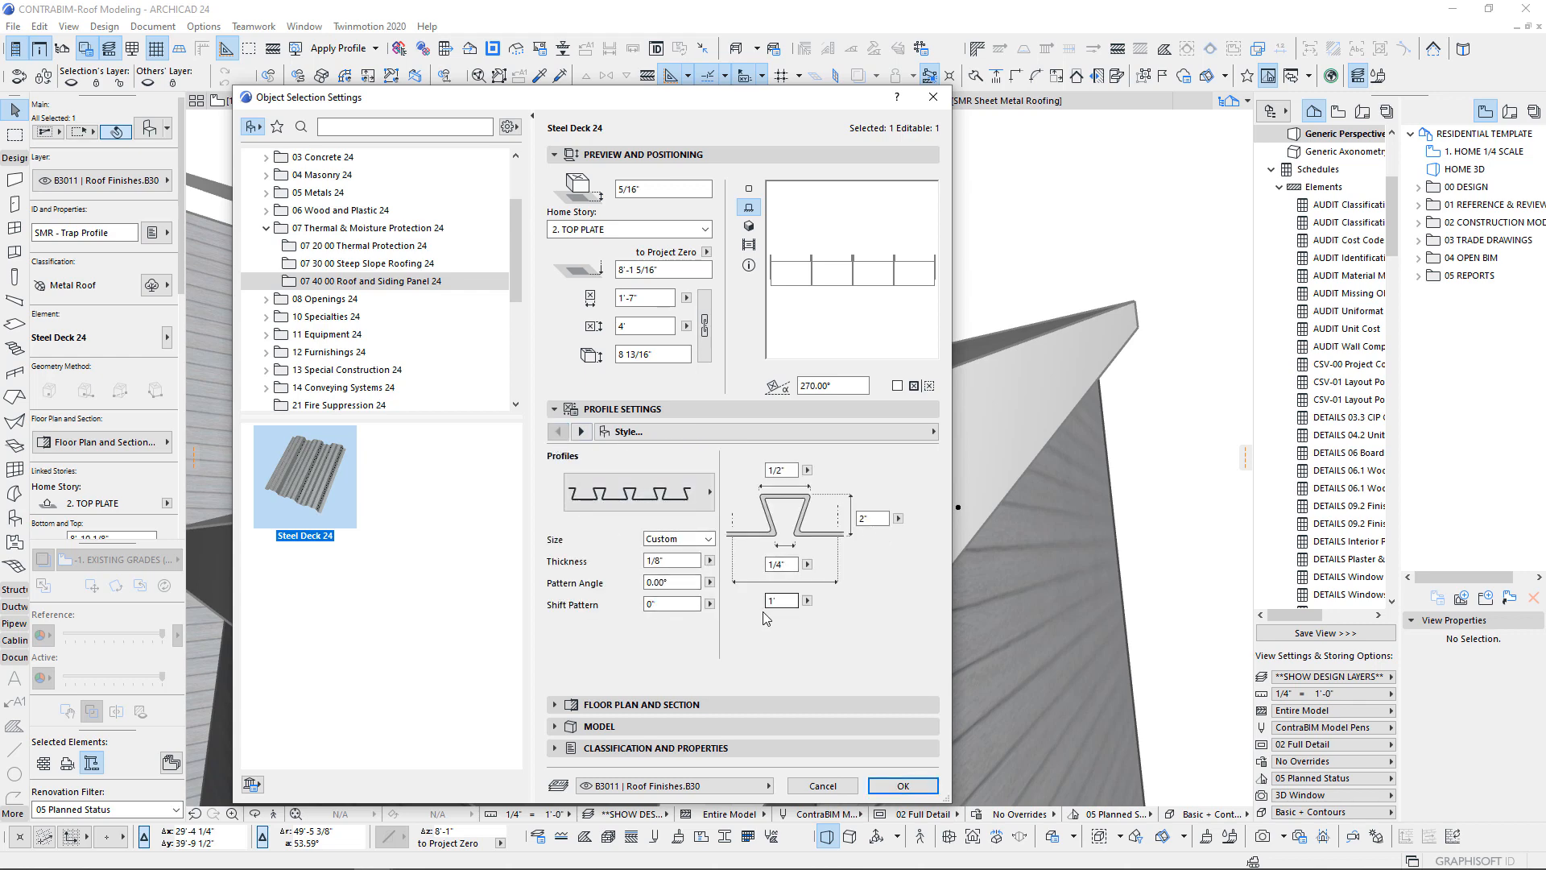
pyautogui.click(581, 433)
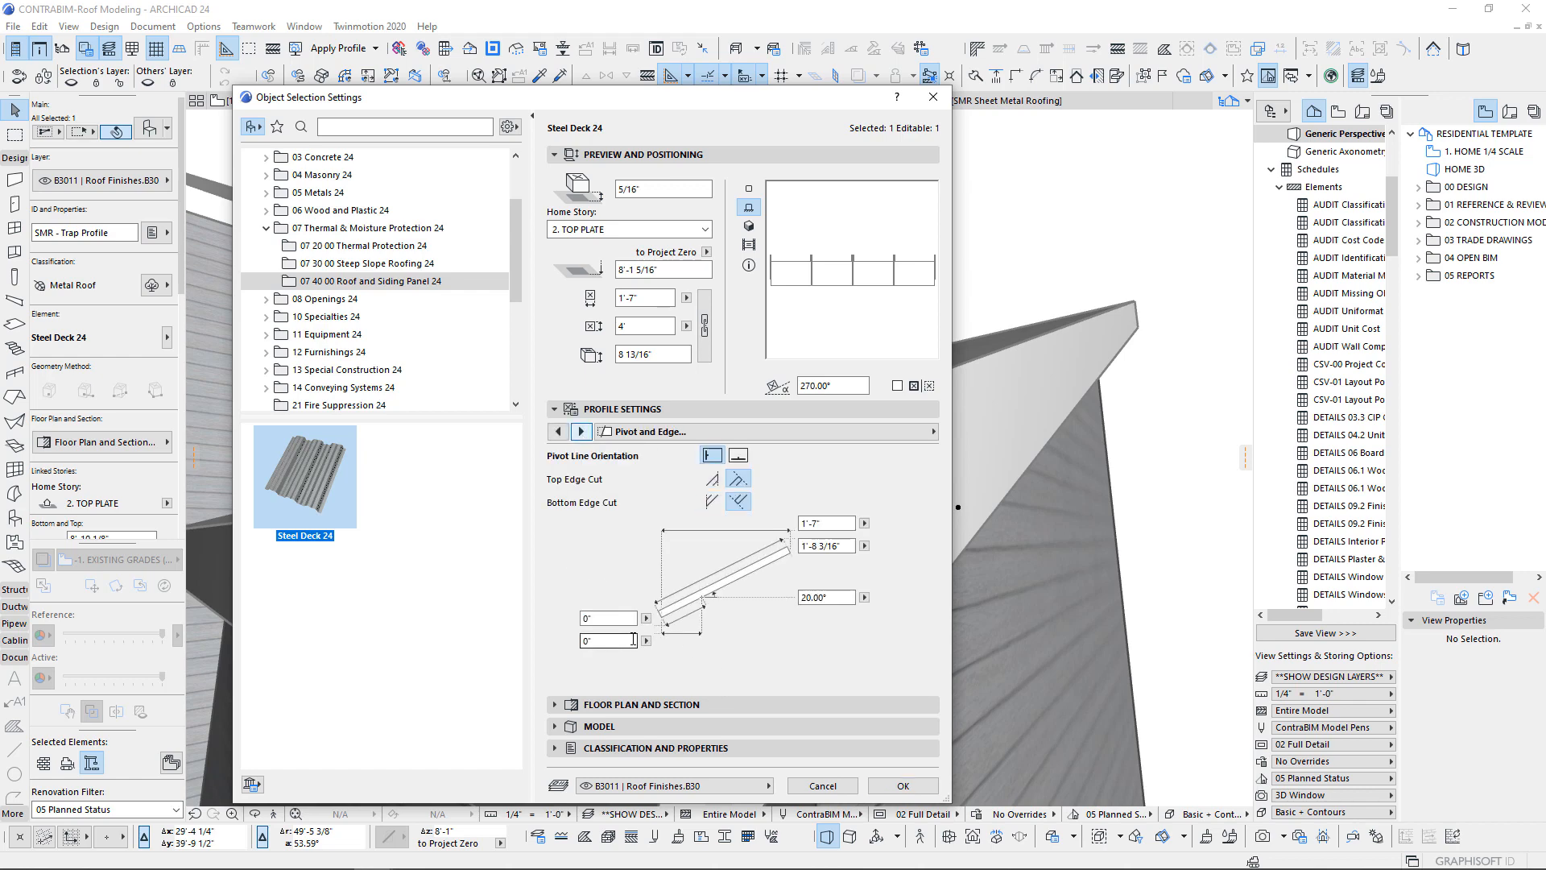
pyautogui.press('Tab')
pyautogui.write('1 1/16')
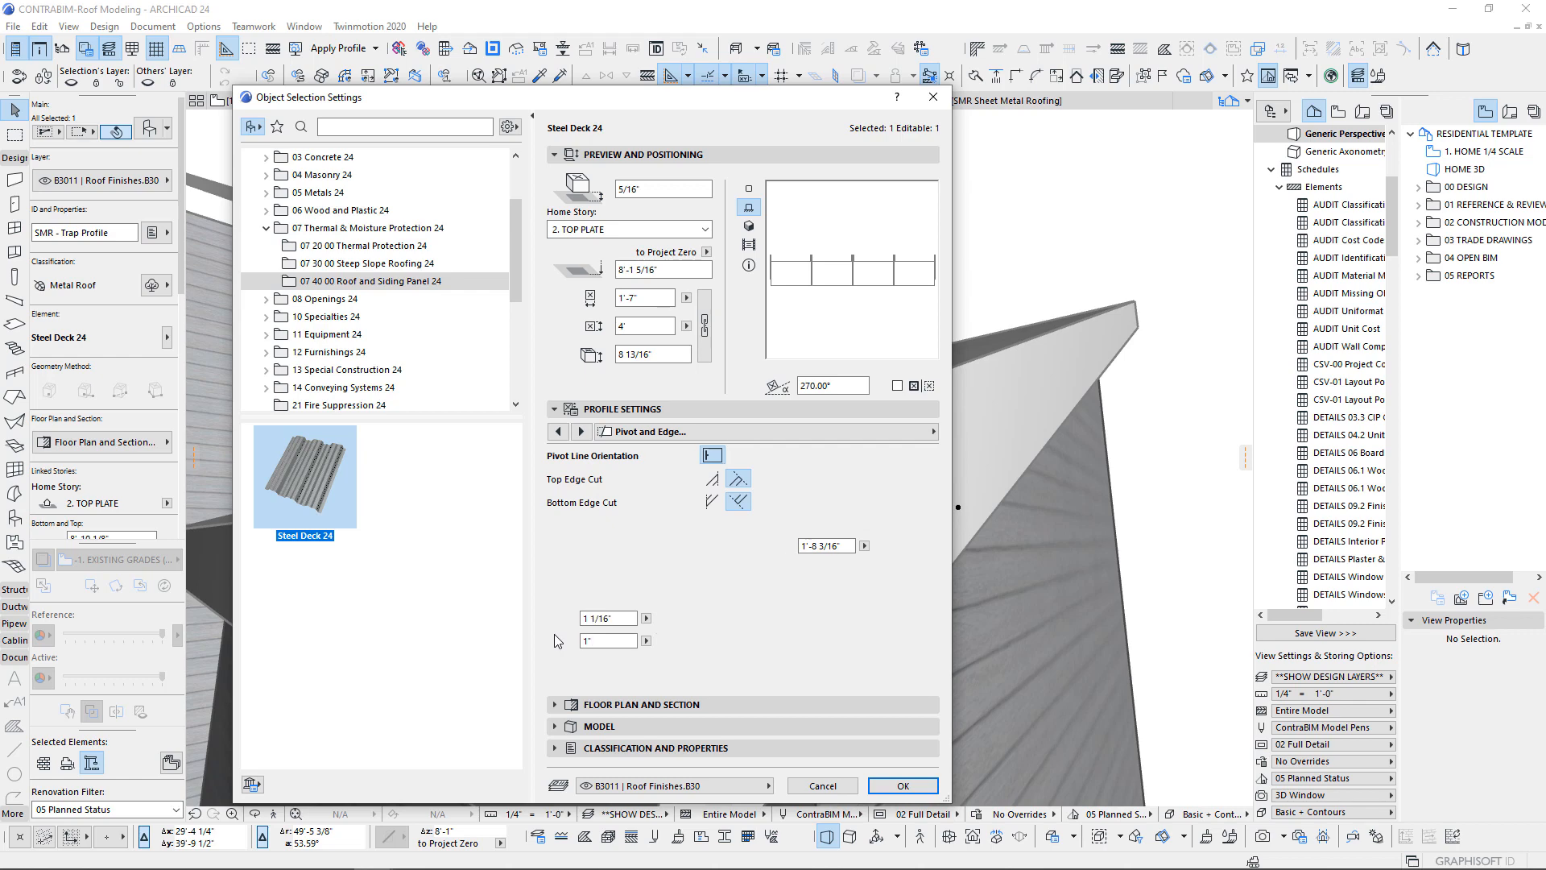
pyautogui.press('Tab')
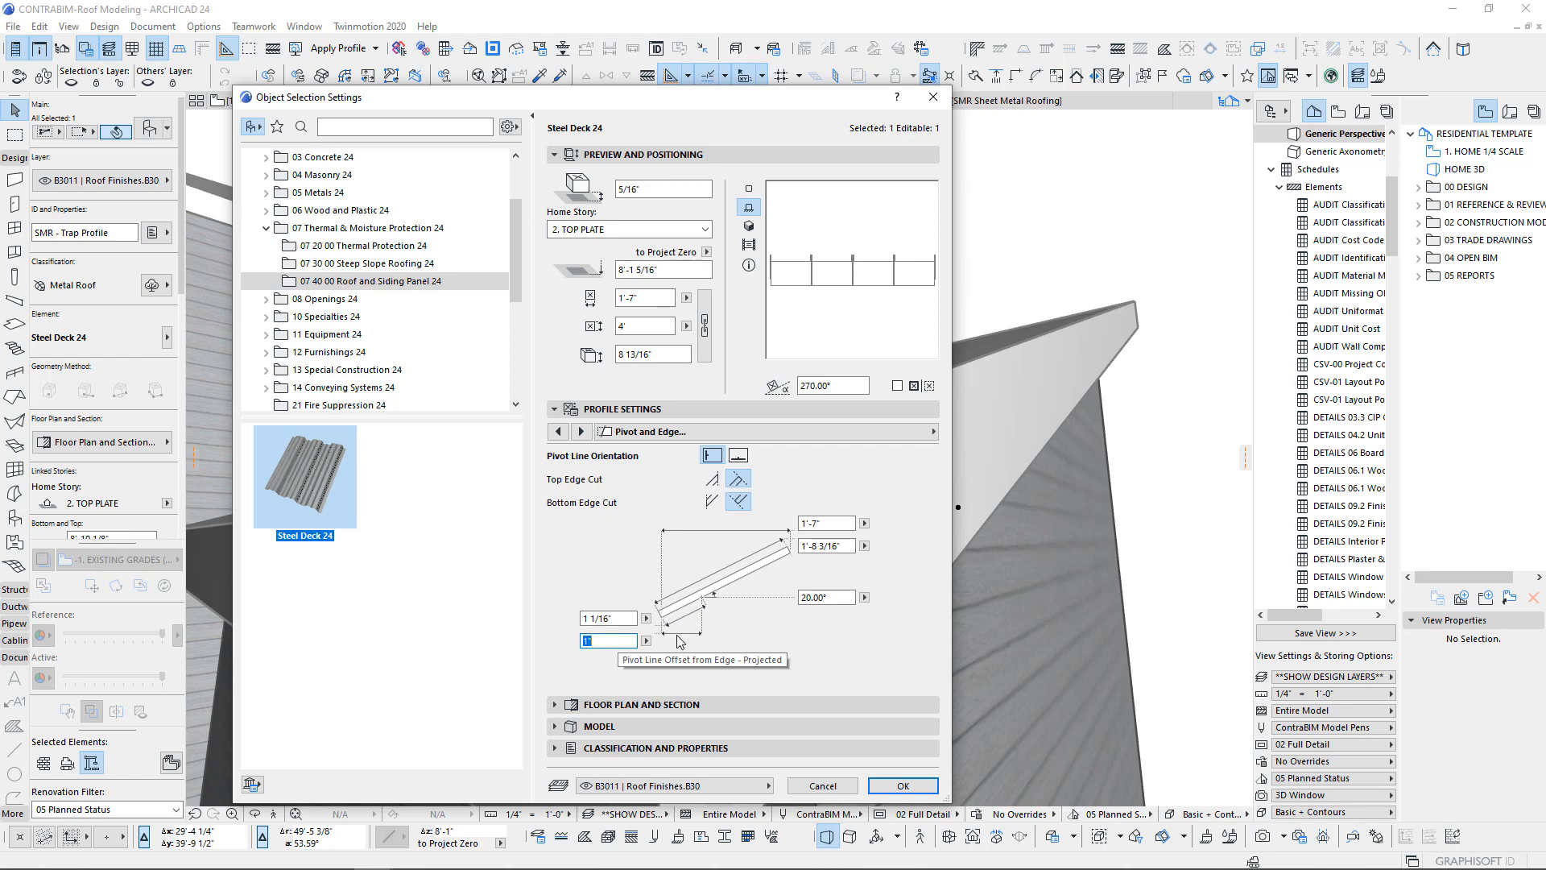
pyautogui.press('Return')
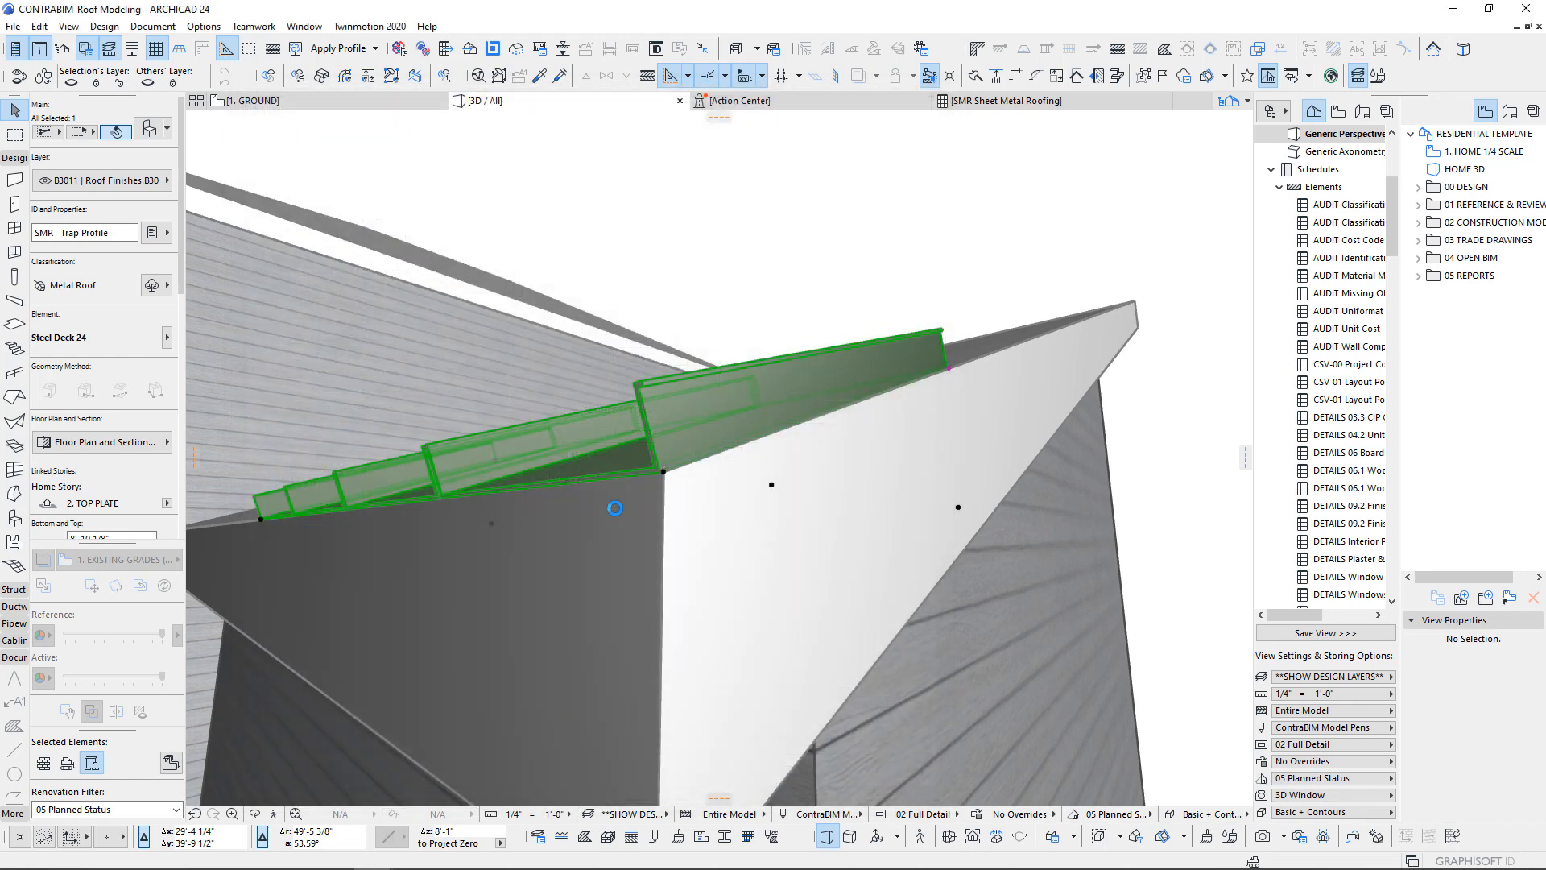
pyautogui.keyDown('shift'); pyautogui.moveTo(645, 509); pyautogui.dragTo(640, 516, button='middle'); pyautogui.keyUp('shift')
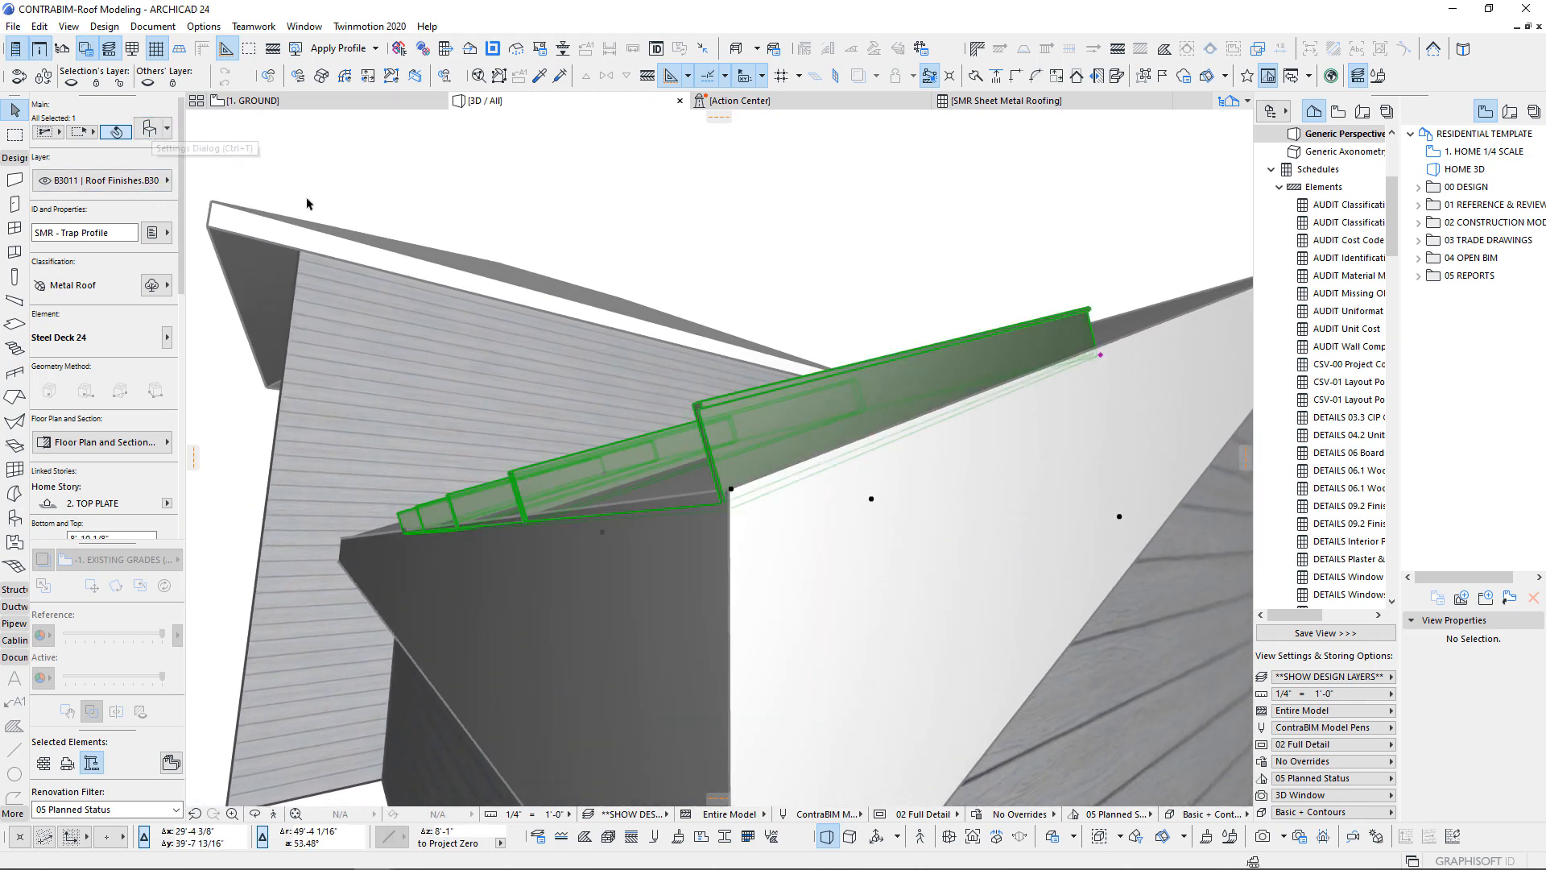
# - Undo the last change made to the standing-rib panel on the shed roof
pyautogui.hotkey('ctrl', 'z')
pyautogui.keyDown('shift'); pyautogui.moveTo(746, 523); pyautogui.dragTo(888, 384, button='middle'); pyautogui.keyUp('shift')
pyautogui.keyDown('shift'); pyautogui.moveTo(690, 500); pyautogui.dragTo(794, 507, button='middle'); pyautogui.keyUp('shift')
pyautogui.keyDown('shift'); pyautogui.moveTo(1030, 453); pyautogui.dragTo(724, 483, button='middle'); pyautogui.keyUp('shift')
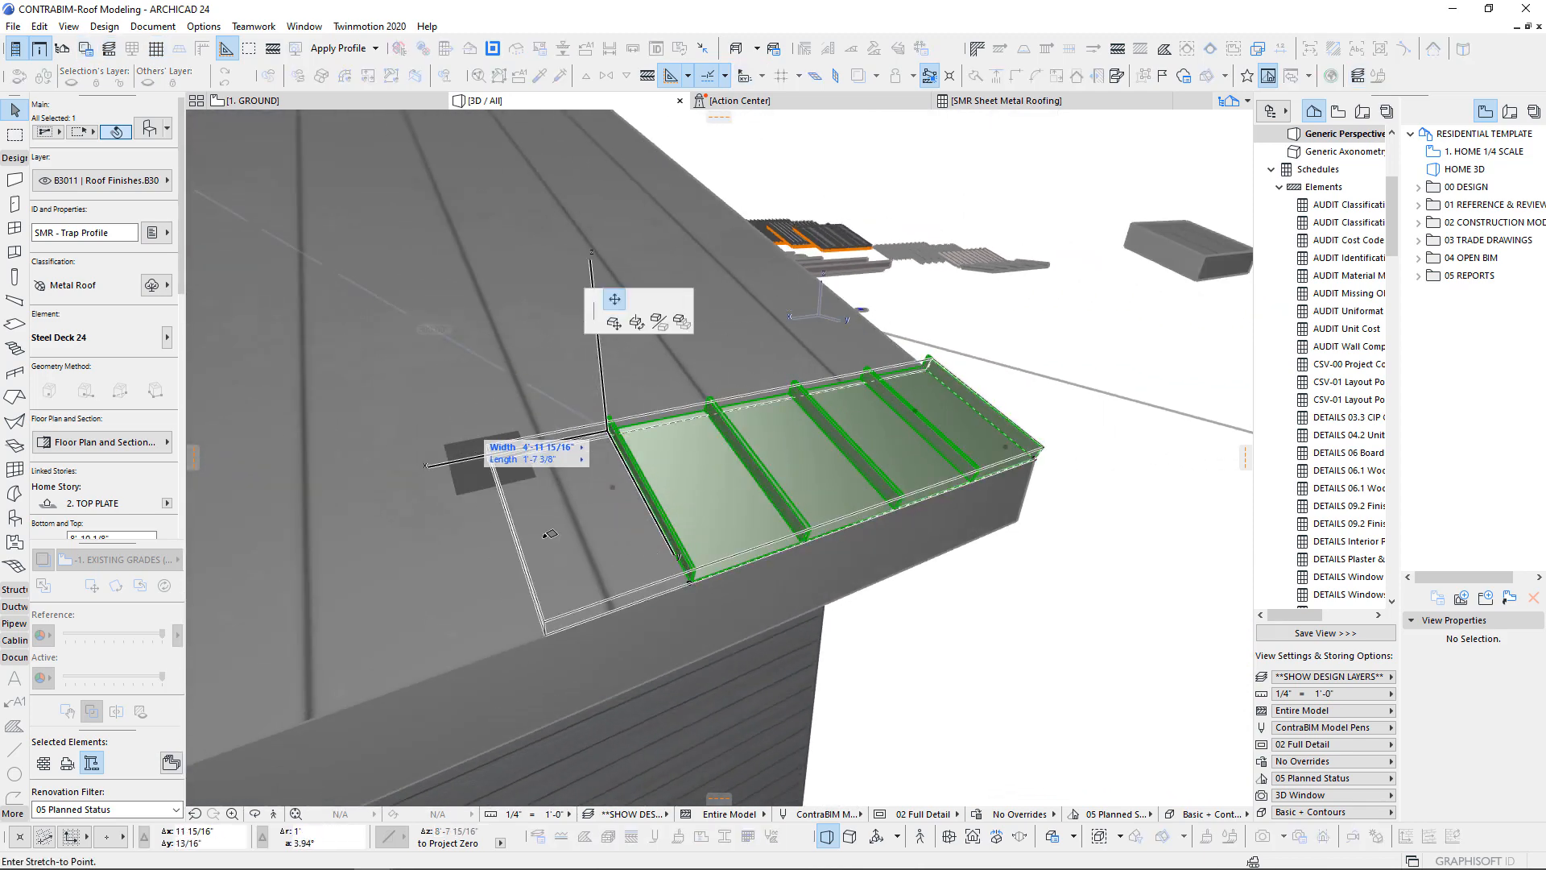
# - Stretch the panel by its inner corner up the slope to the shed roof's high edge
pyautogui.keyDown('shift'); pyautogui.moveTo(550, 533); pyautogui.dragTo(475, 516, button='middle'); pyautogui.keyUp('shift')
pyautogui.click(423, 224)
pyautogui.keyDown('shift'); pyautogui.moveTo(813, 542); pyautogui.dragTo(600, 314, button='middle'); pyautogui.keyUp('shift')
pyautogui.click(596, 304)
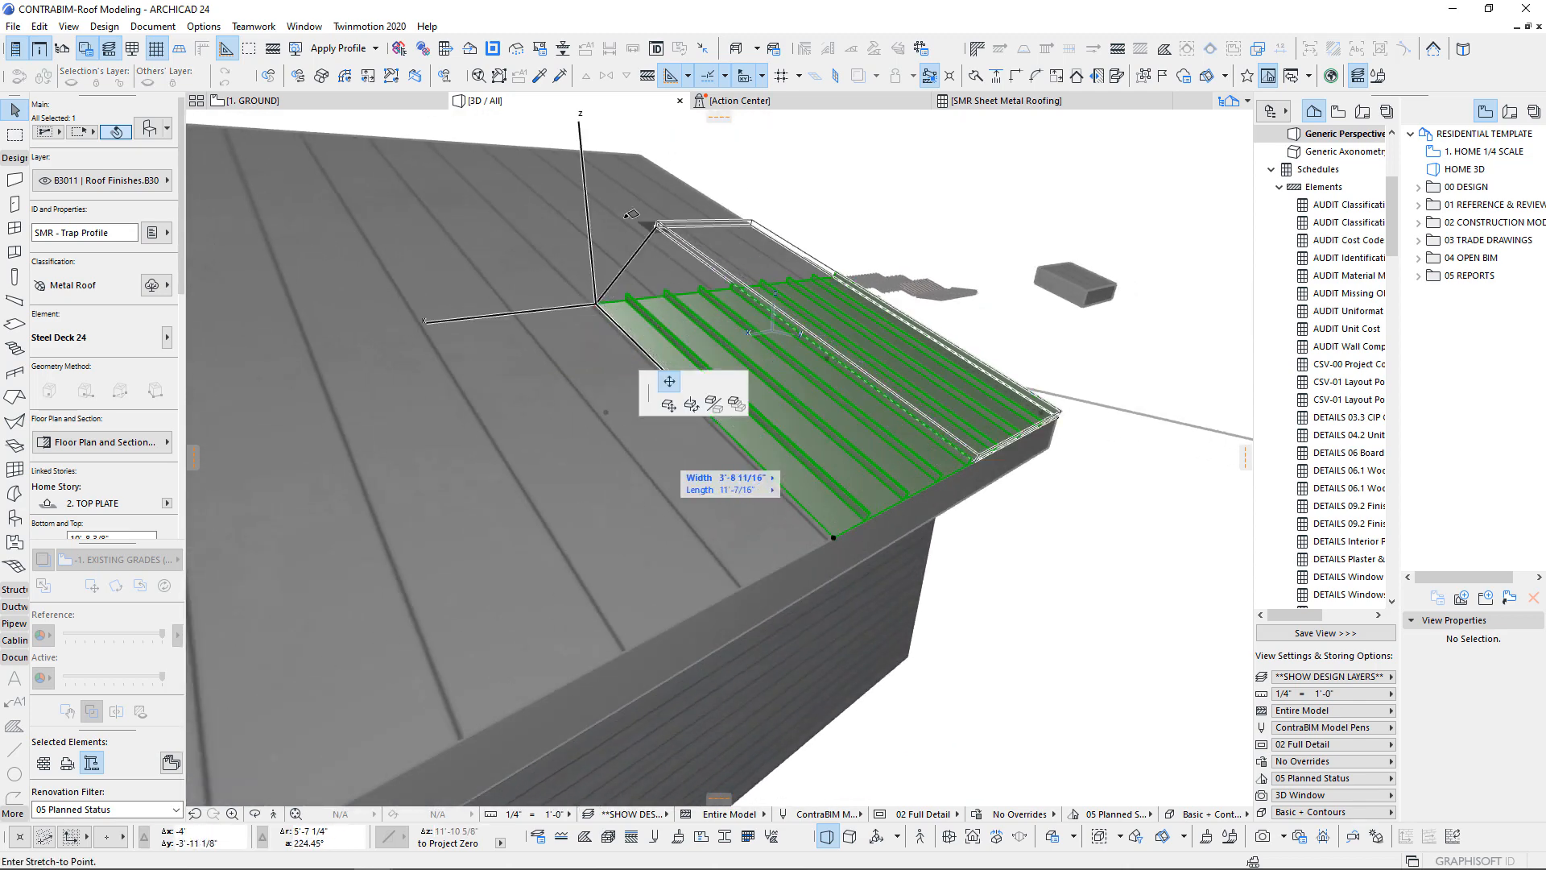
pyautogui.click(511, 207)
pyautogui.keyDown('shift'); pyautogui.moveTo(667, 218); pyautogui.dragTo(847, 372, button='middle'); pyautogui.keyUp('shift')
pyautogui.click(847, 364)
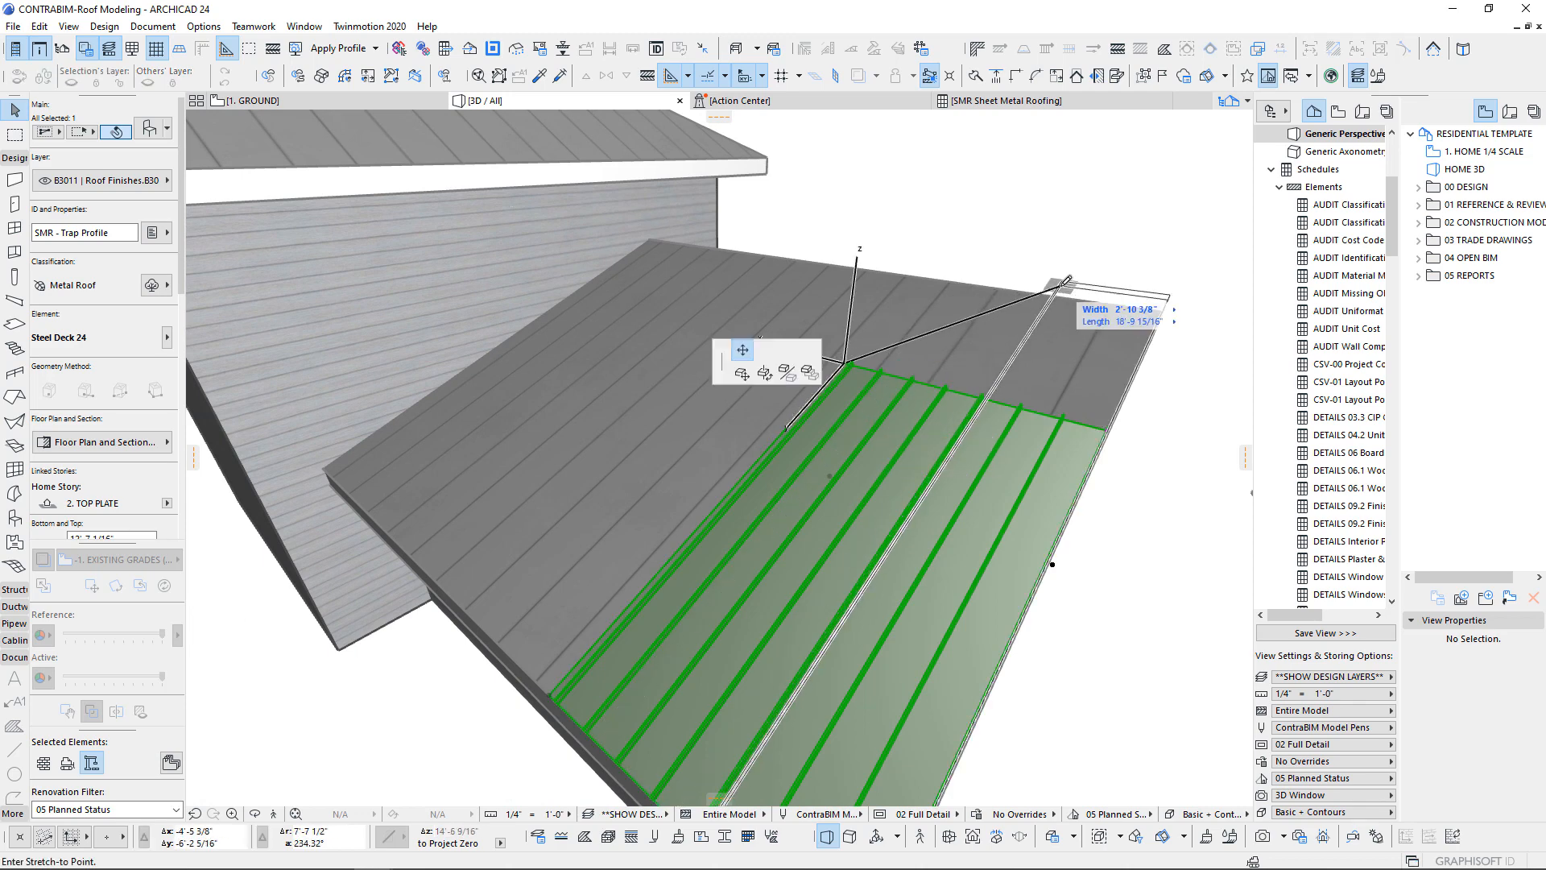
pyautogui.click(1049, 296)
# - Stretch the panel's upper corner along the high edge to the house wall, about 22' wide, covering the whole shed roof
pyautogui.scroll(-5, 1111, 500)
pyautogui.keyDown('shift'); pyautogui.moveTo(1094, 504); pyautogui.dragTo(825, 622, button='middle'); pyautogui.keyUp('shift')
pyautogui.click(843, 548)
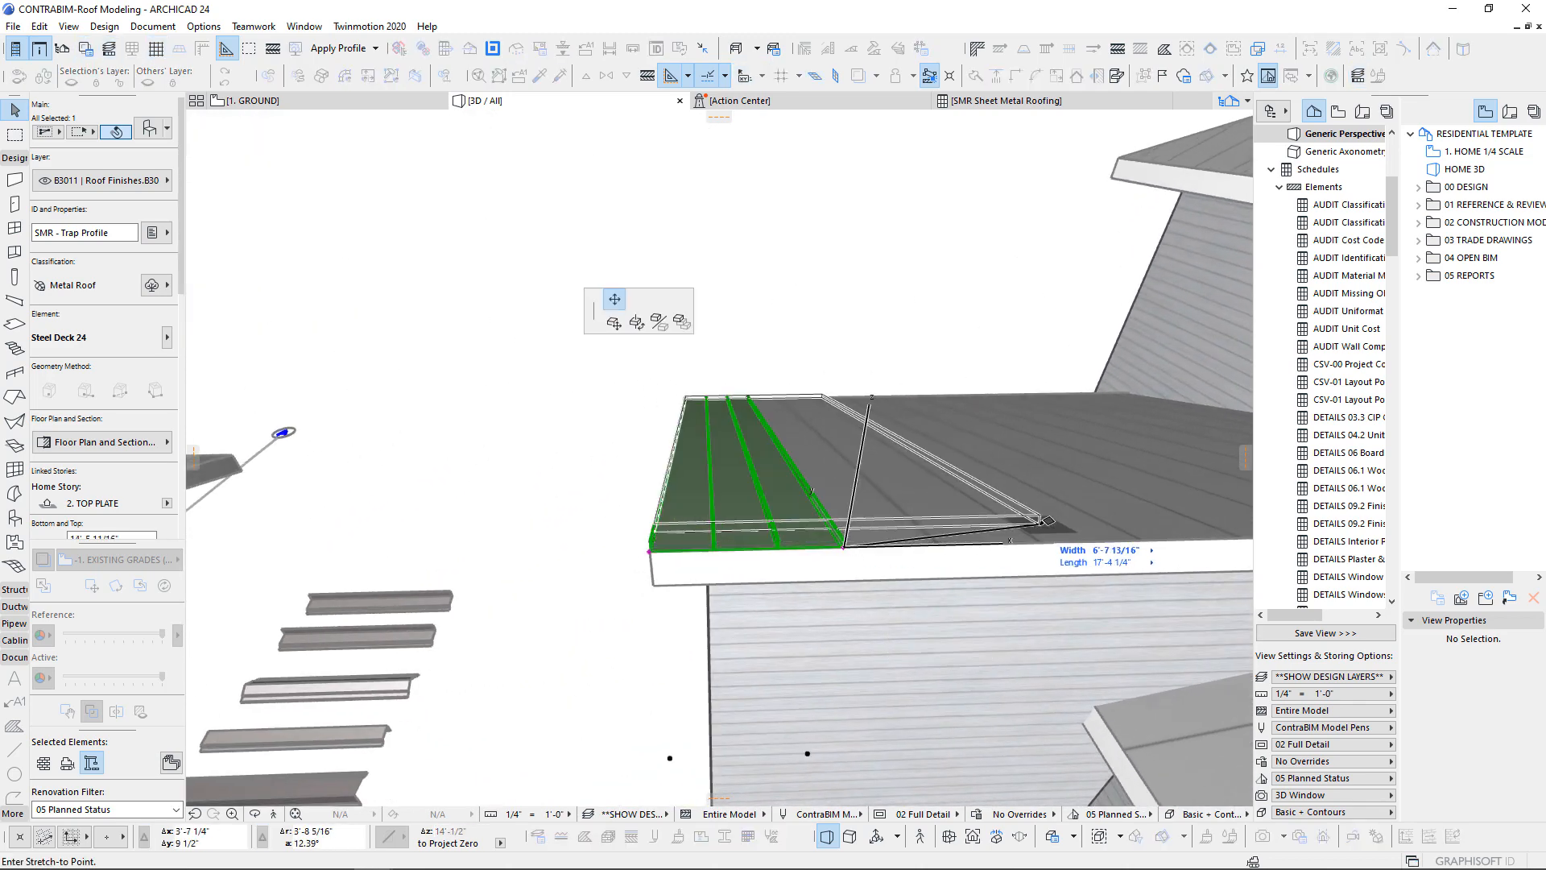
pyautogui.moveTo(1055, 525); pyautogui.dragTo(731, 521, button='middle')
pyautogui.scroll(4, 731, 521)
pyautogui.scroll(-1, 981, 455)
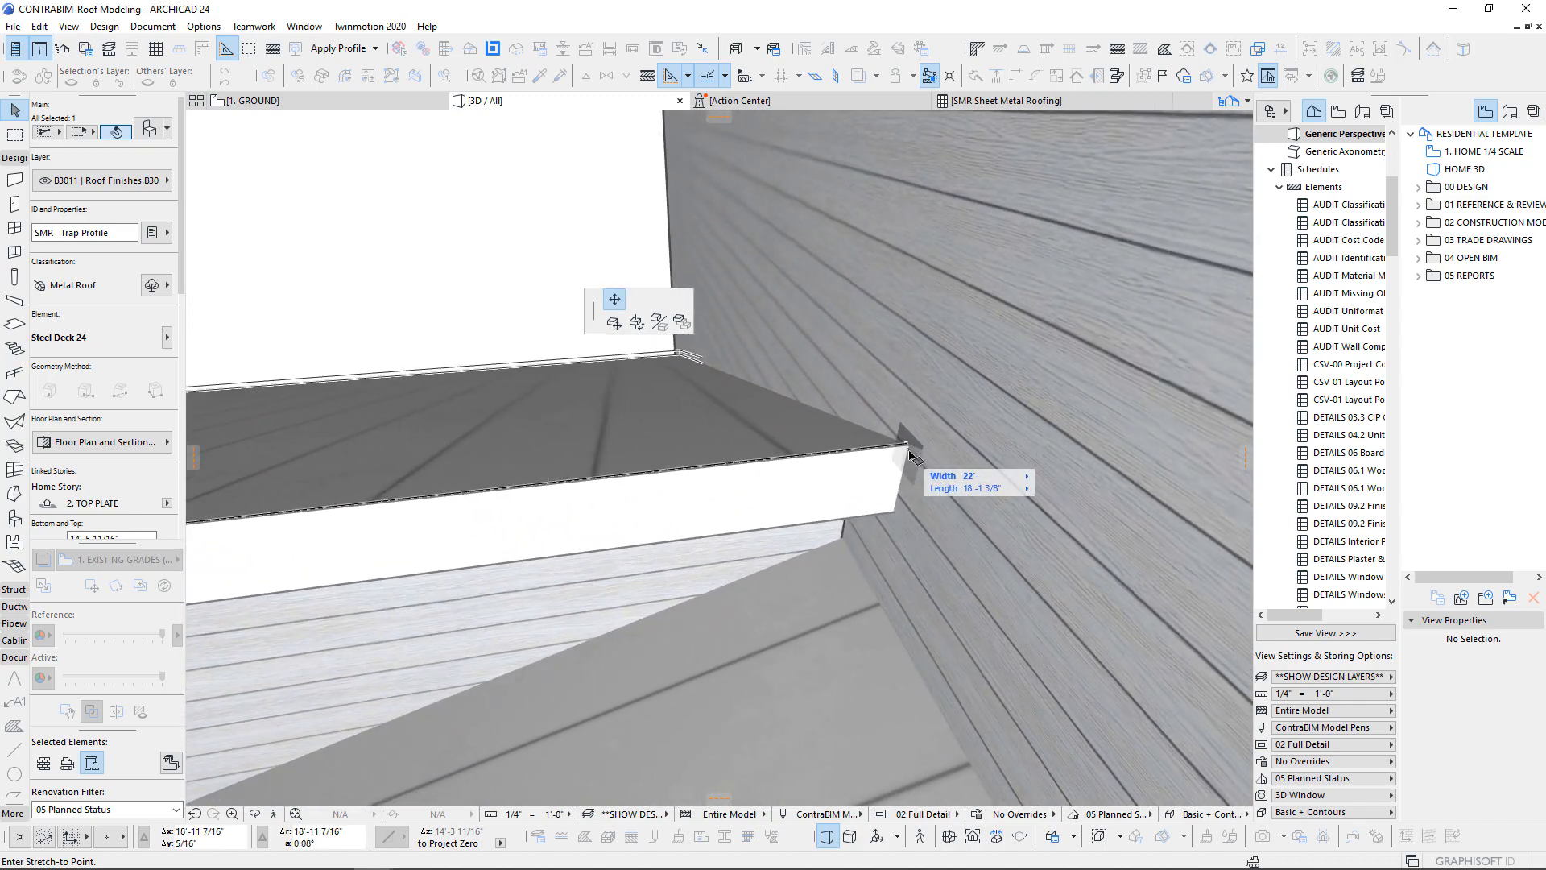
pyautogui.click(910, 448)
pyautogui.scroll(-1, 400, 392)
pyautogui.keyDown('shift'); pyautogui.moveTo(400, 392); pyautogui.dragTo(400, 392, button='middle'); pyautogui.keyUp('shift')
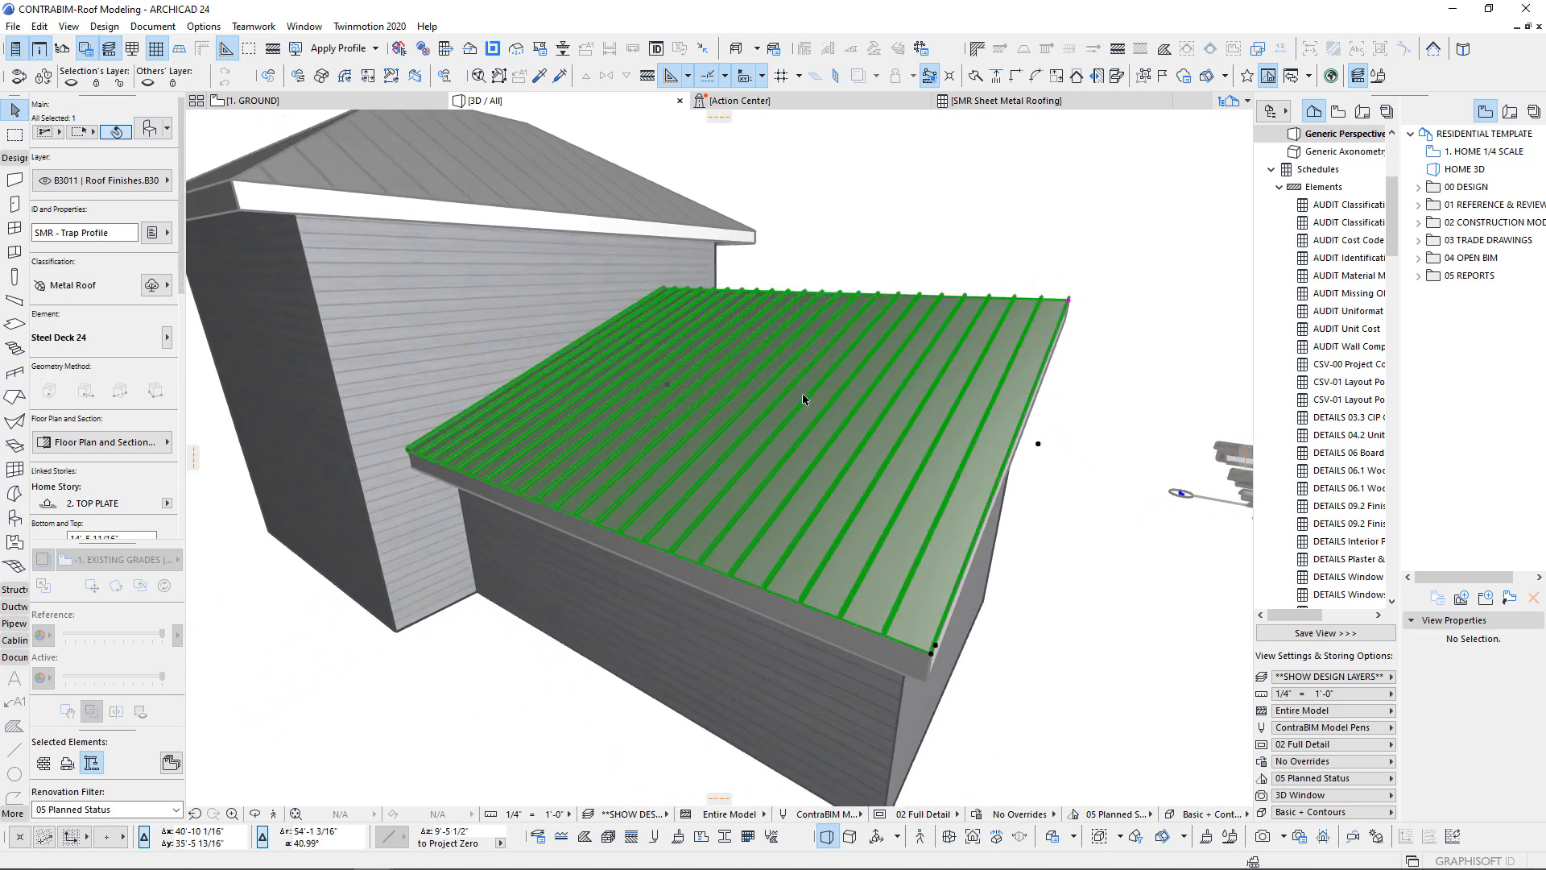
pyautogui.keyDown('shift'); pyautogui.moveTo(714, 347); pyautogui.dragTo(785, 457, button='middle'); pyautogui.keyUp('shift')
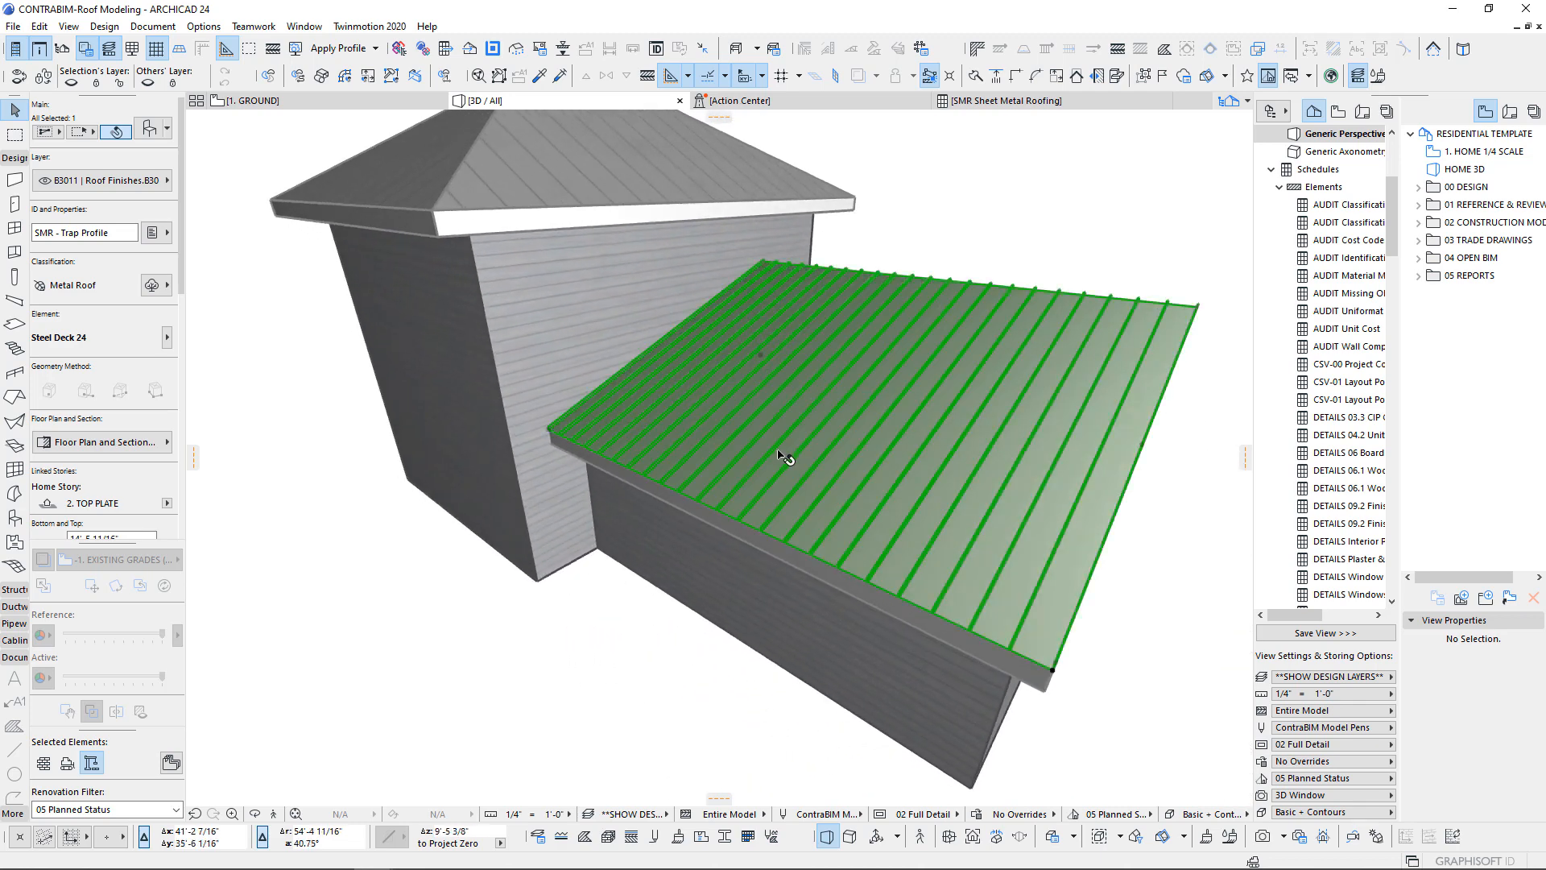
pyautogui.keyDown('shift'); pyautogui.moveTo(875, 499); pyautogui.dragTo(834, 522, button='middle'); pyautogui.keyUp('shift')
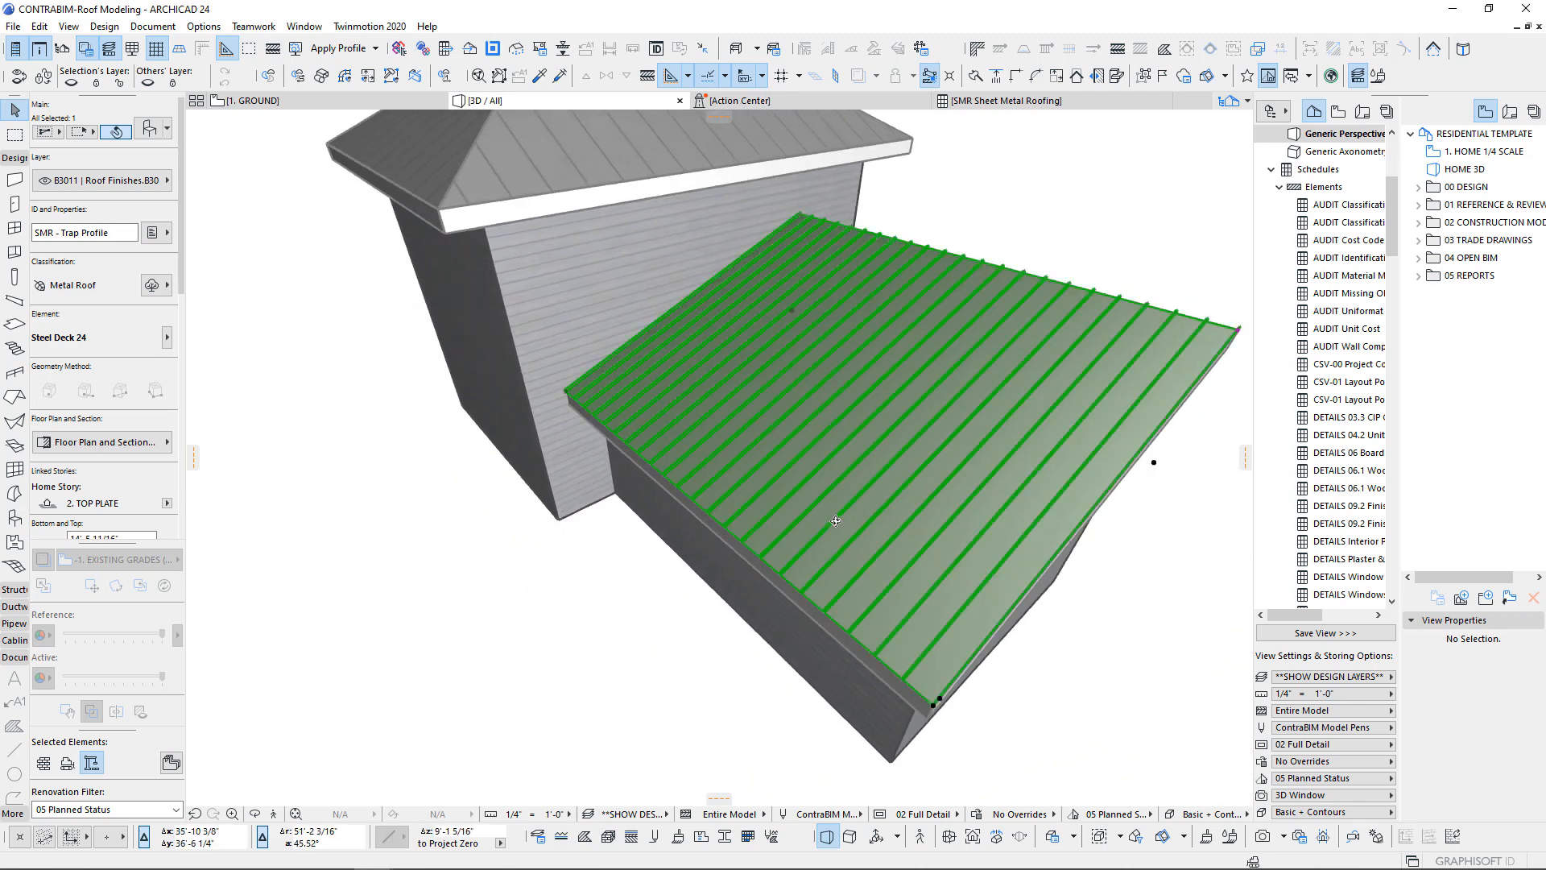
# - Switch to the 1. GROUND floor plan and locate the panel over the single plane roof
pyautogui.press('F2')
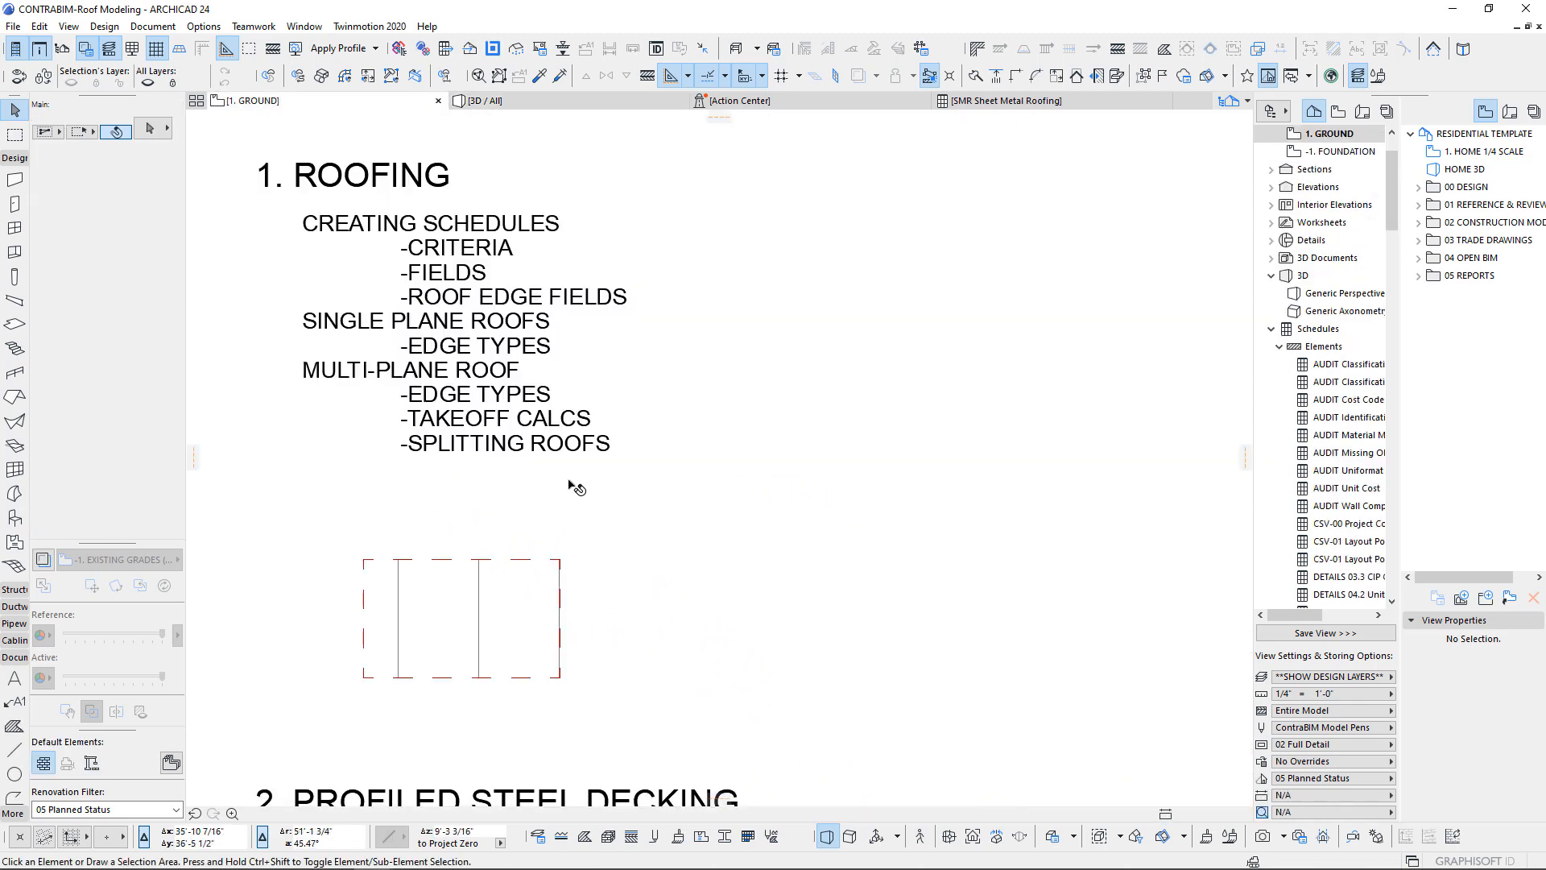
pyautogui.scroll(-4, 581, 491)
pyautogui.scroll(-2, 979, 620)
pyautogui.moveTo(982, 623); pyautogui.dragTo(624, 474, button='middle')
pyautogui.scroll(4, 688, 471)
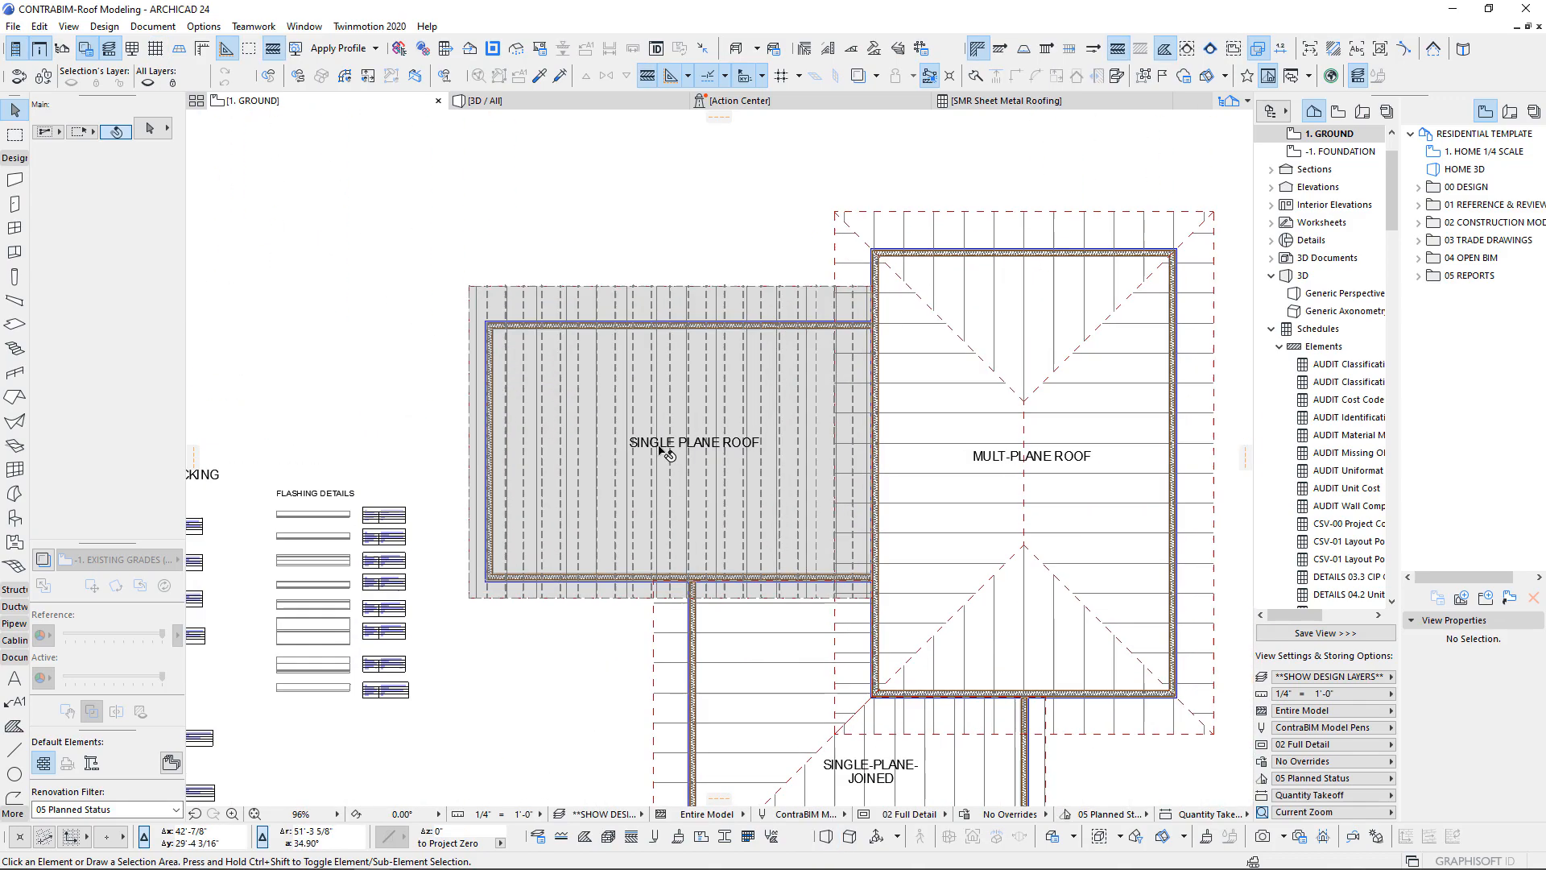
pyautogui.scroll(2, 551, 350)
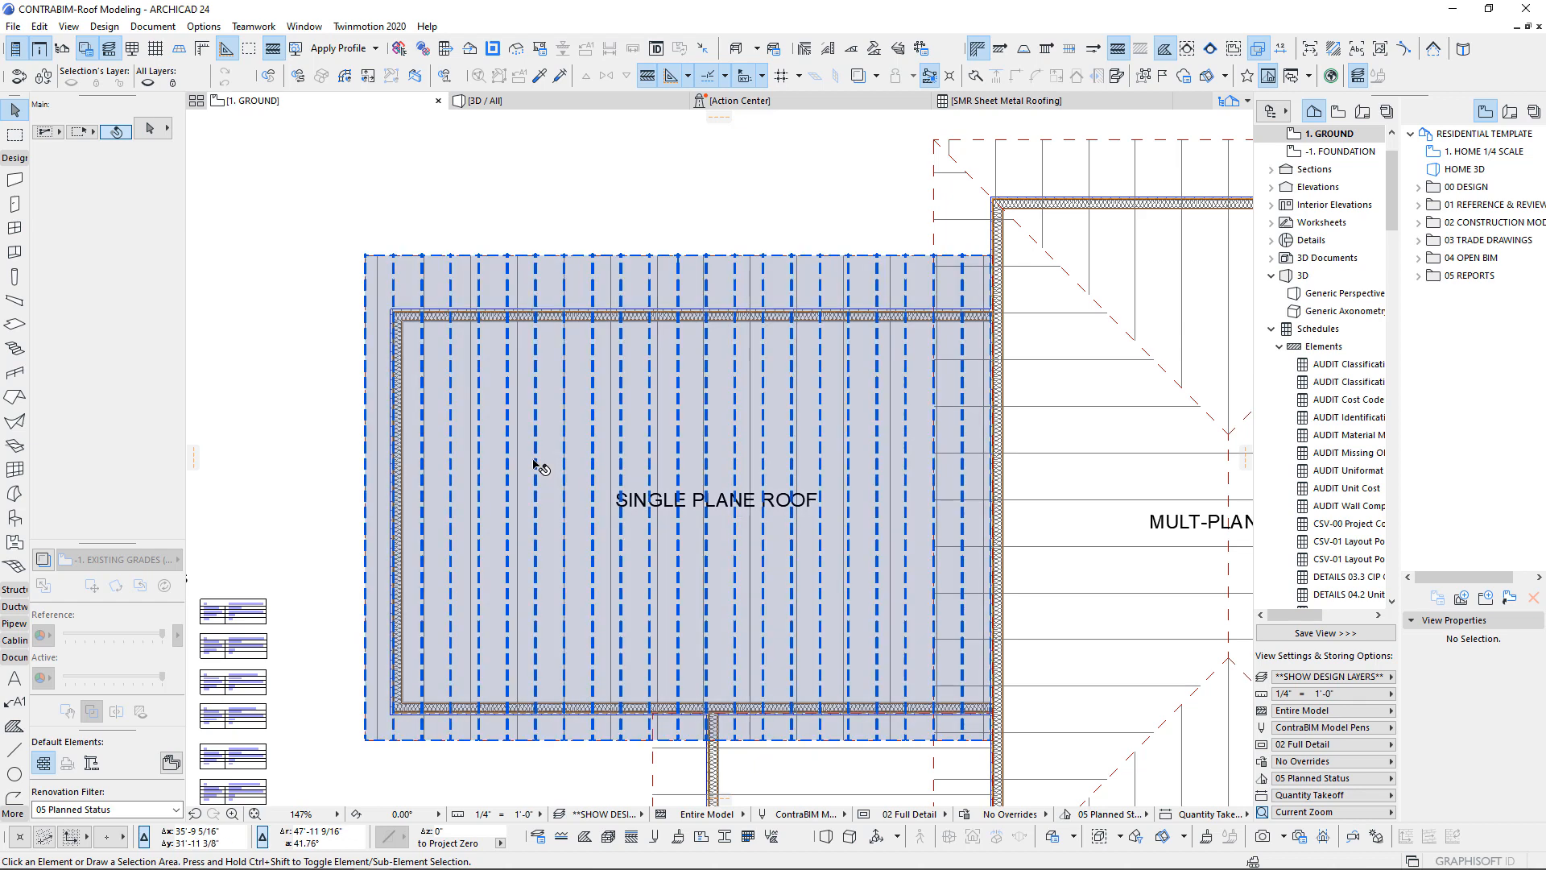
pyautogui.click(538, 473)
pyautogui.press('Escape')
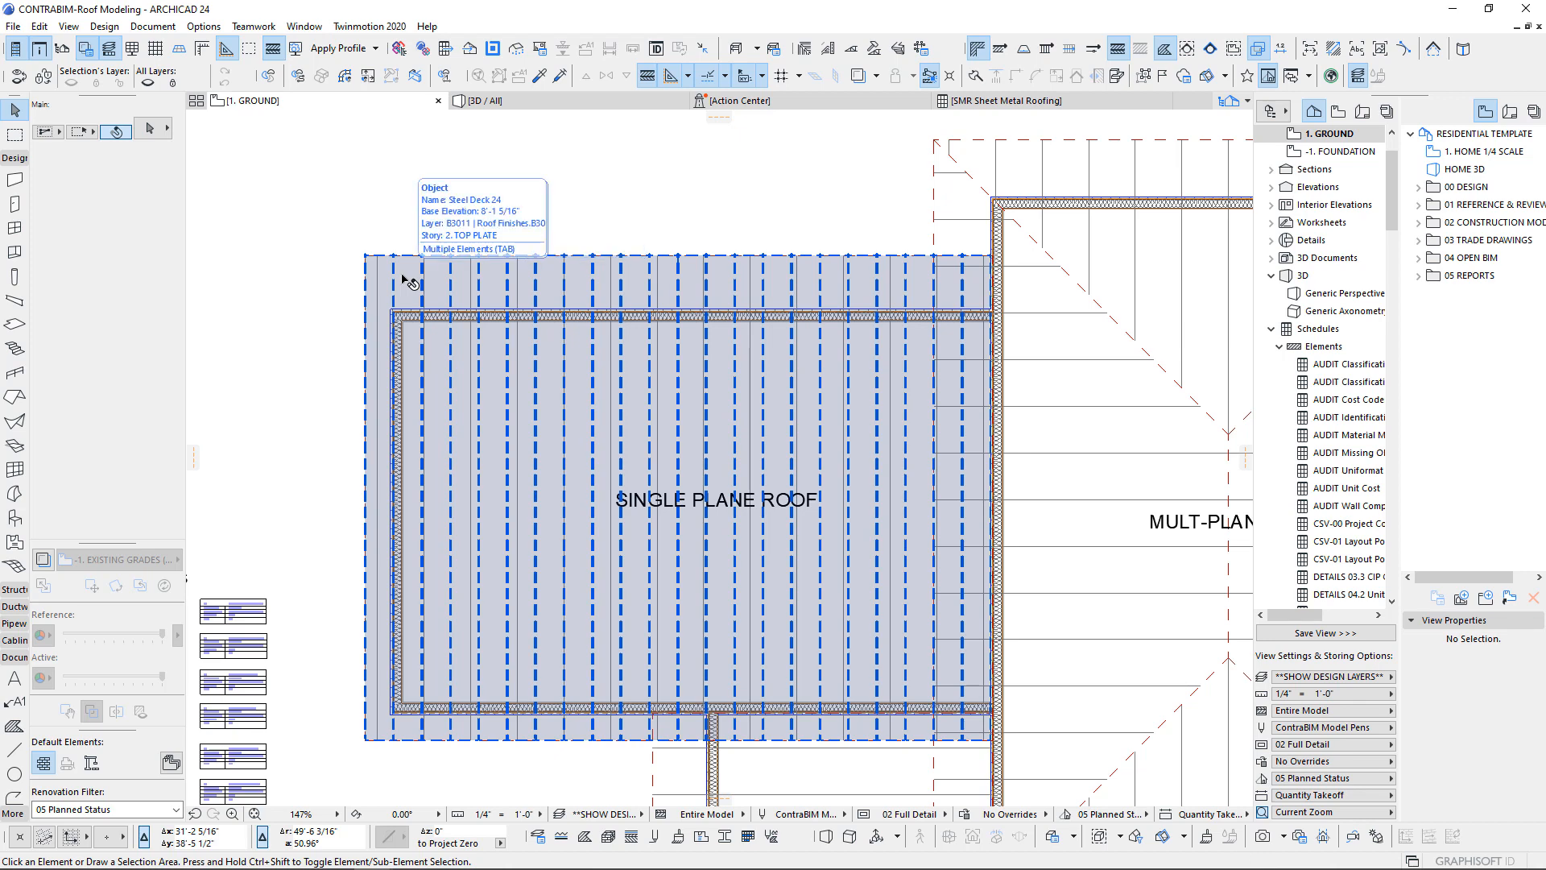
# - Turn off Use Fill from Surface for the roof beneath the panel on the single plane roof
pyautogui.click(409, 281)
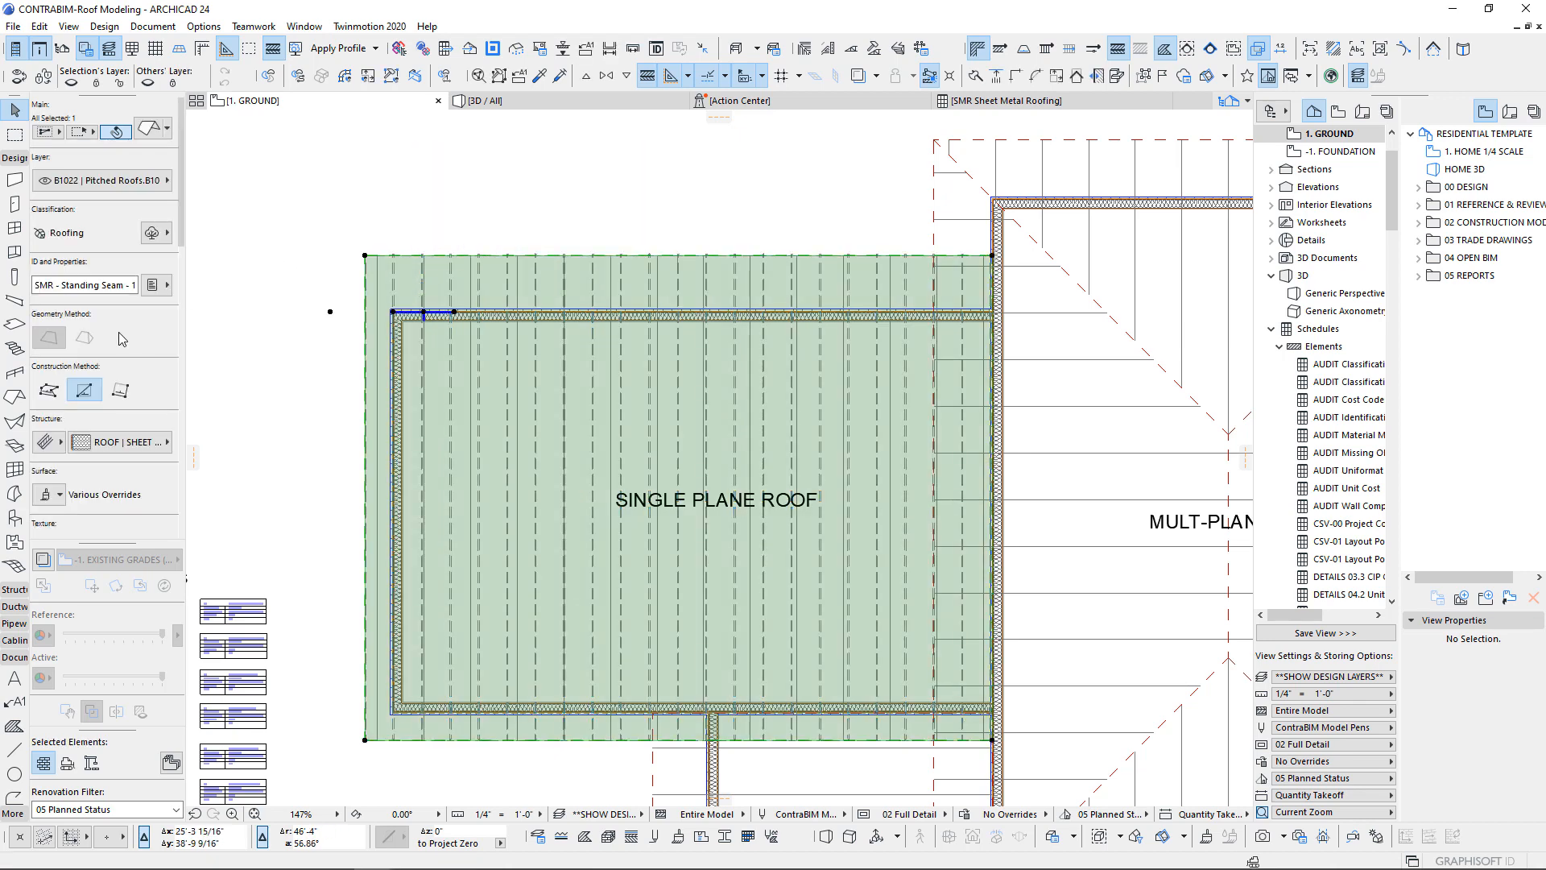
pyautogui.scroll(-5, 114, 331)
pyautogui.scroll(-5, 114, 332)
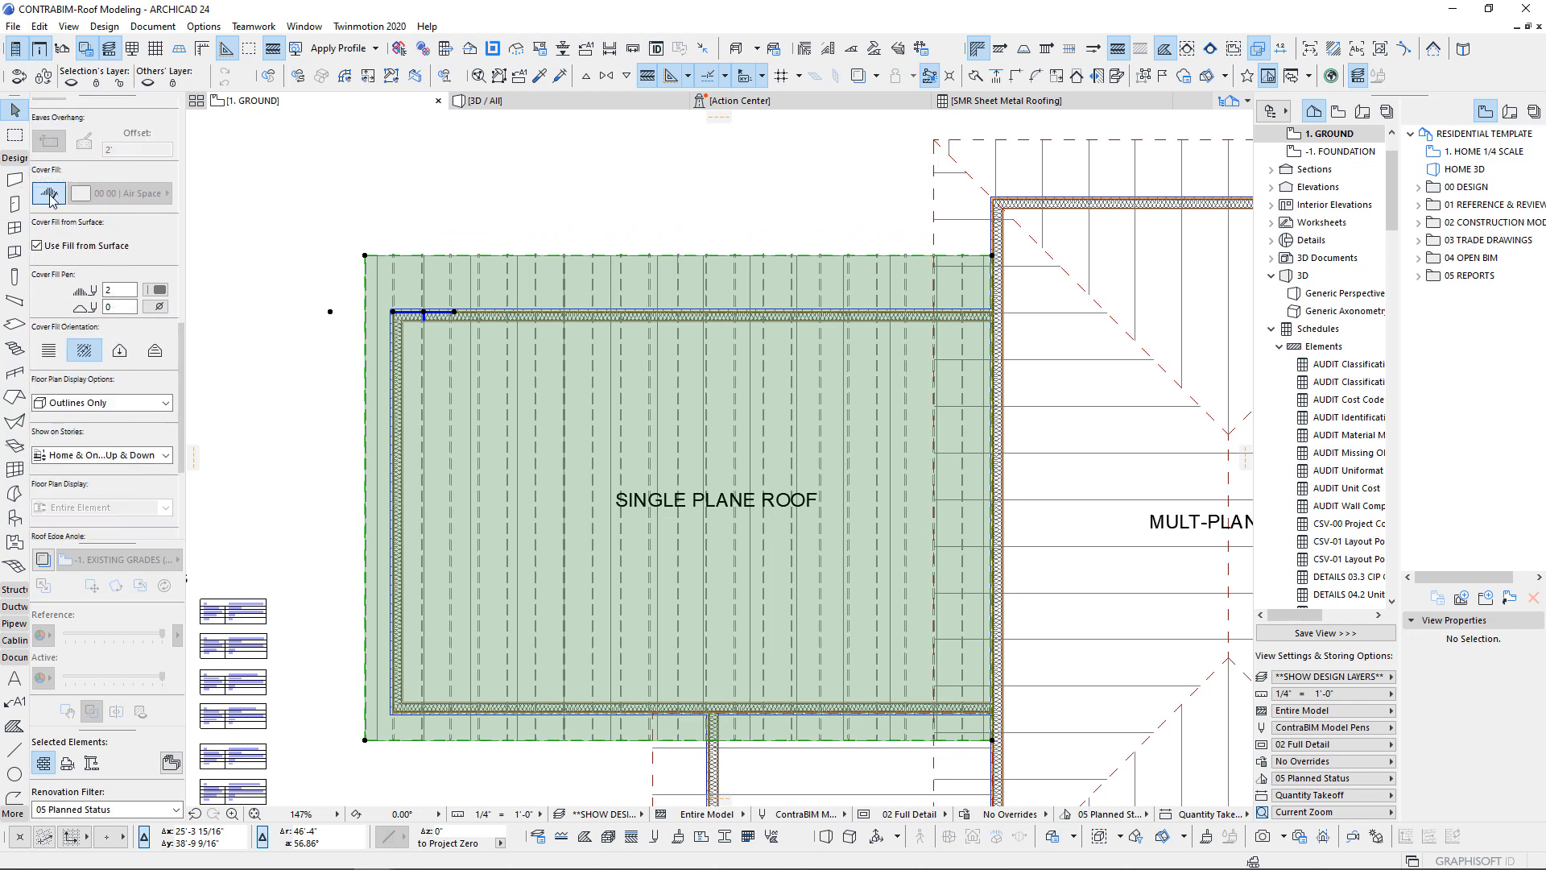
pyautogui.scroll(-4, 96, 355)
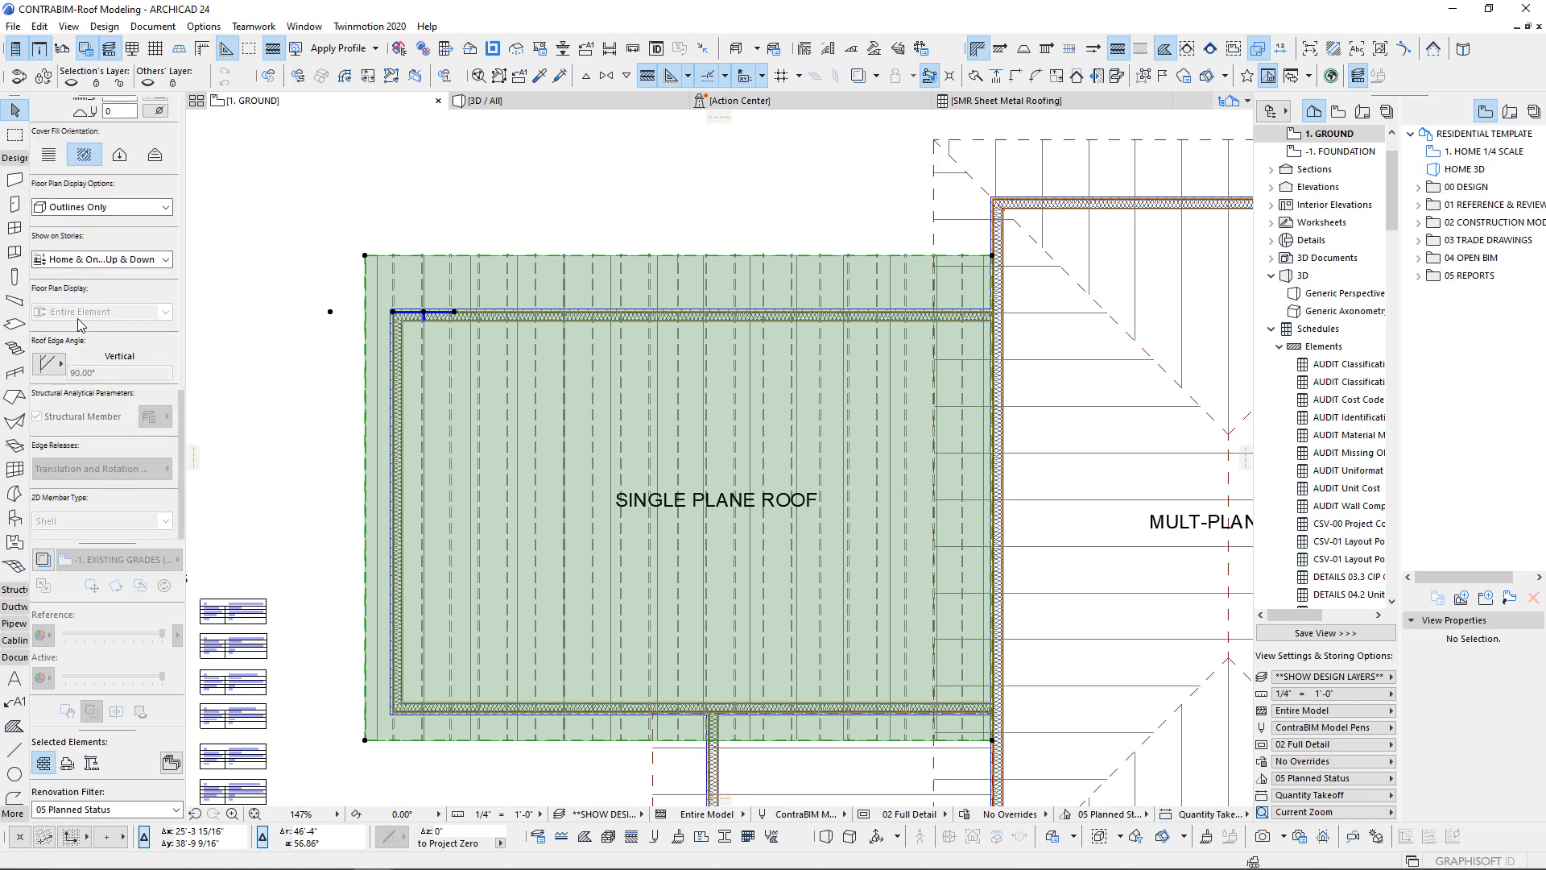
pyautogui.scroll(4, 84, 314)
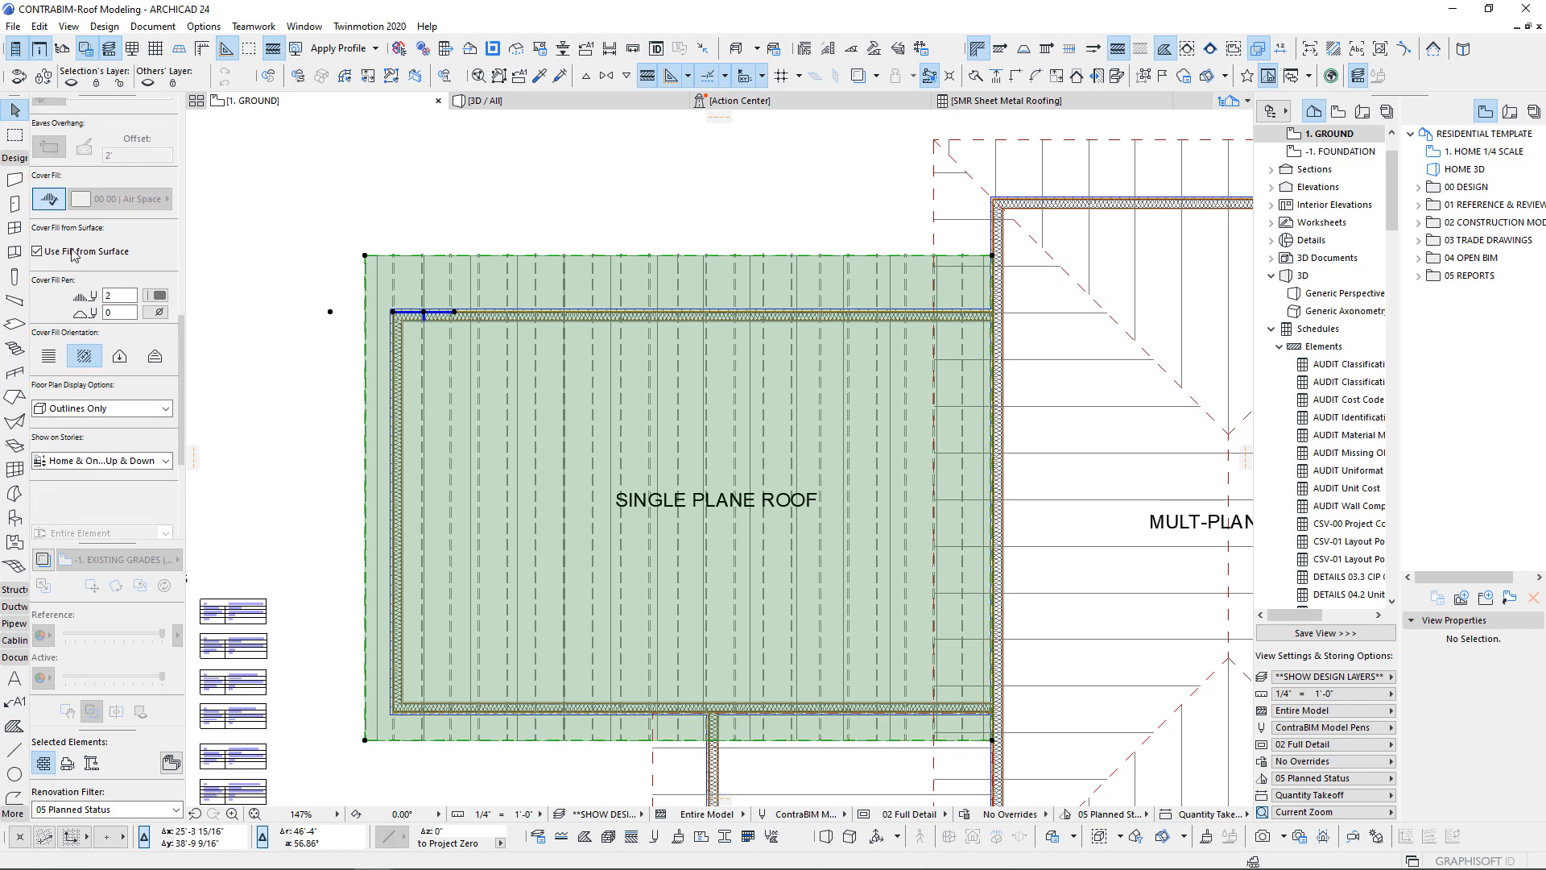
pyautogui.click(37, 293)
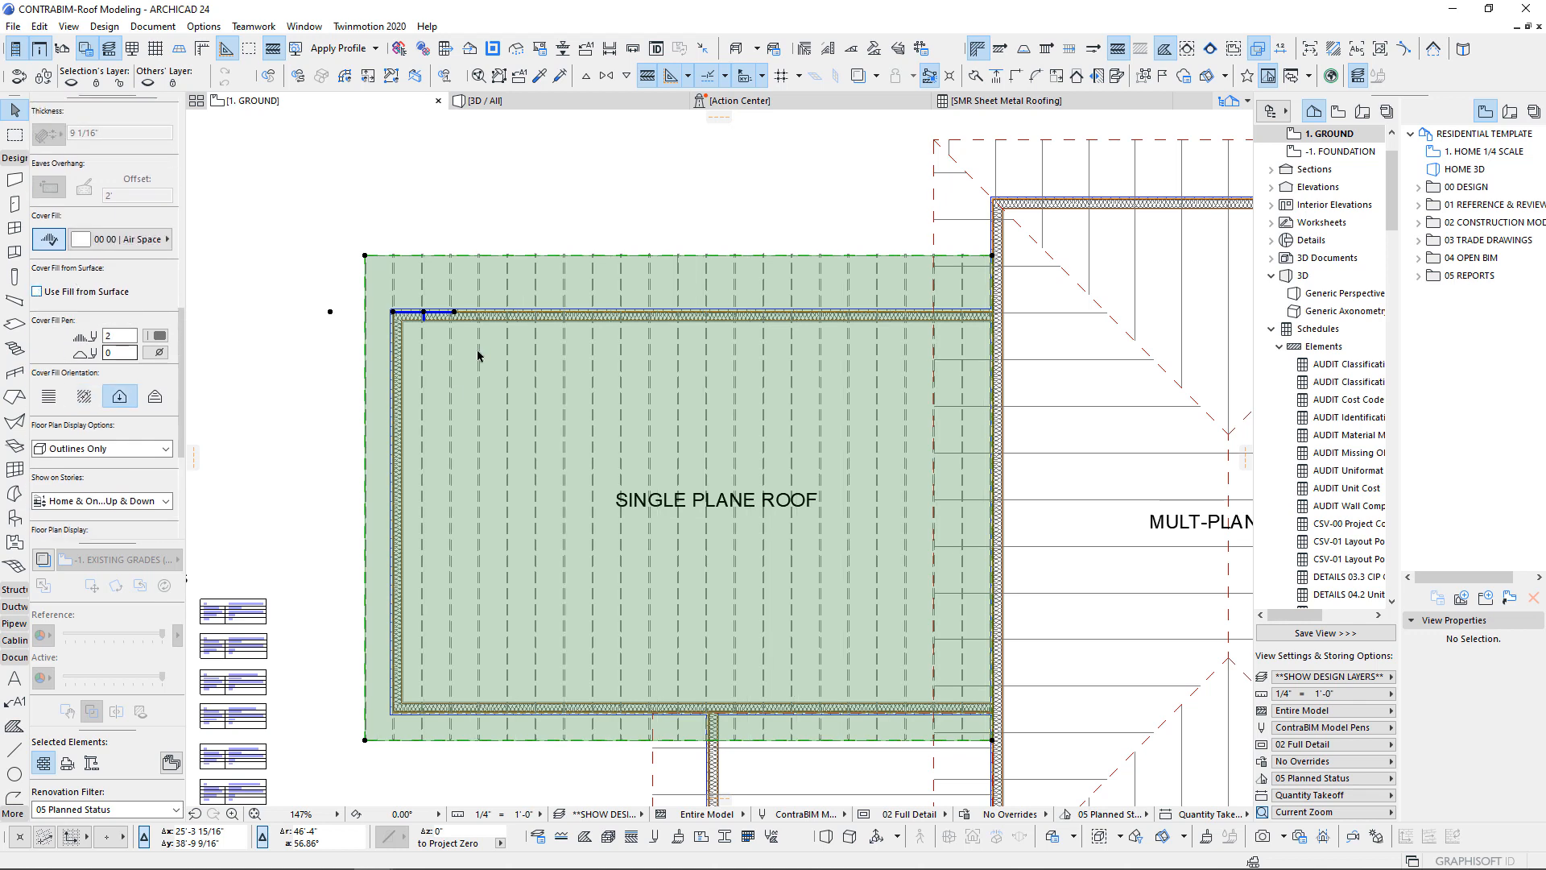
pyautogui.press('Escape')
# - Examine how the panel appears on the 1. GROUND and 2. TOP PLATE floor plans
pyautogui.click(424, 281)
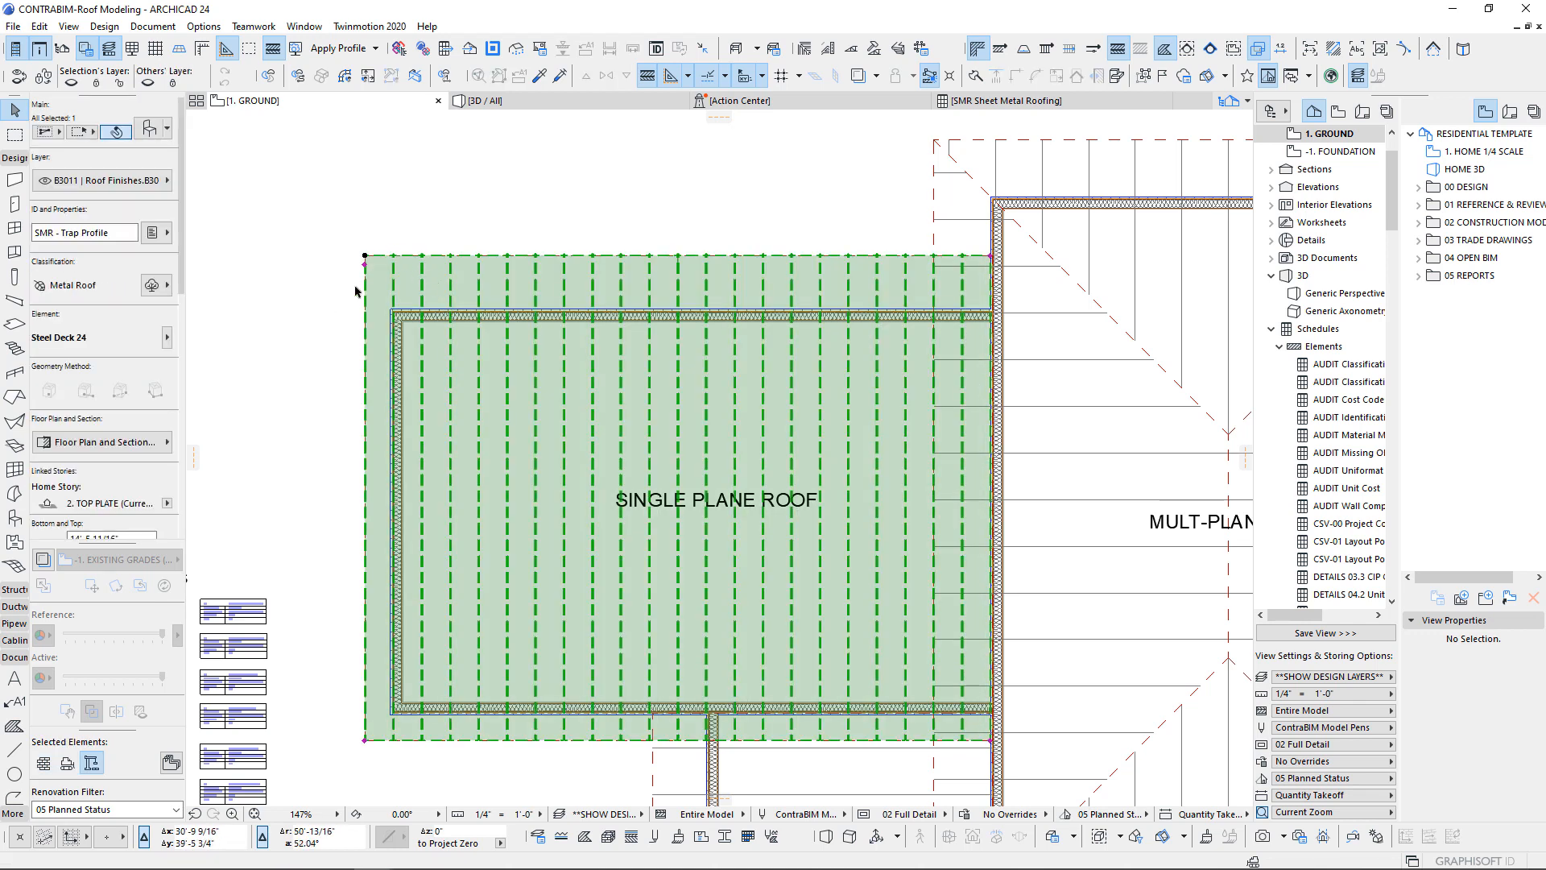
pyautogui.moveTo(752, 467); pyautogui.dragTo(733, 383, button='middle')
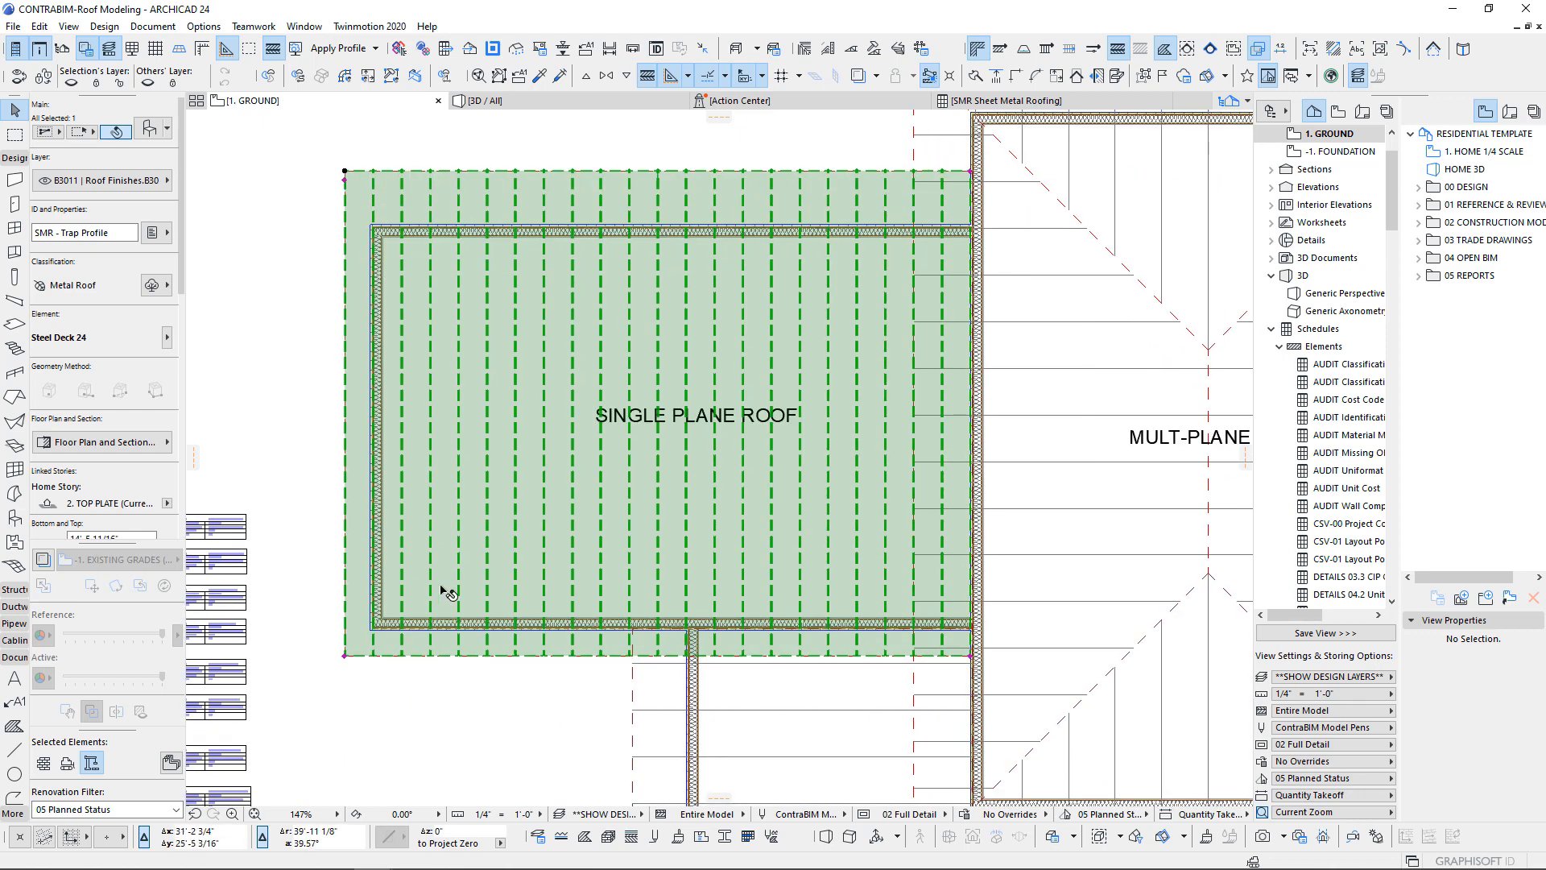
pyautogui.scroll(-4, 448, 592)
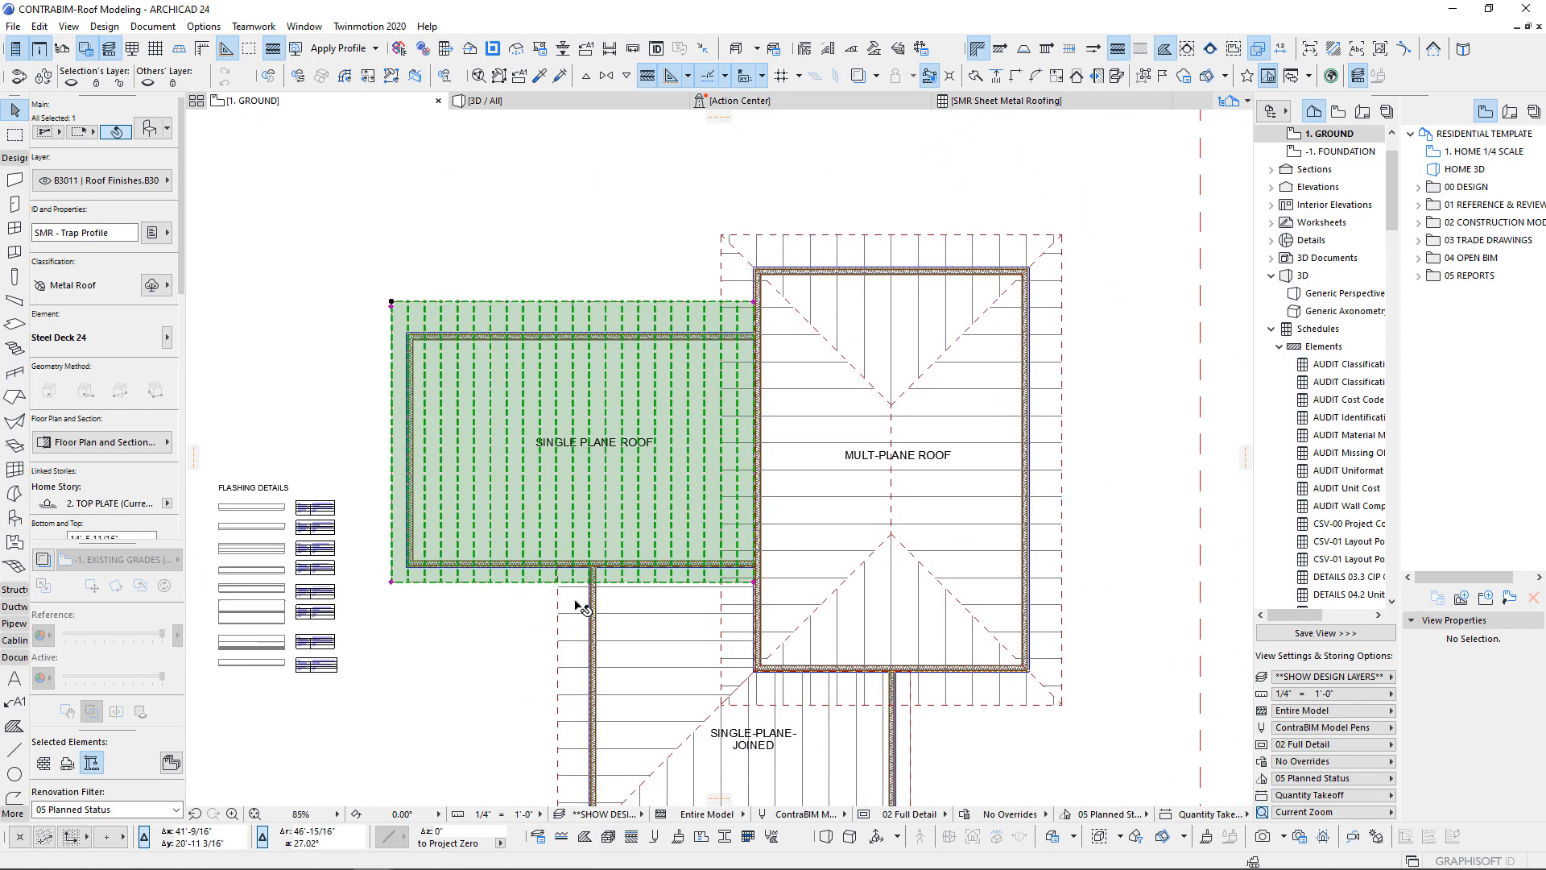
pyautogui.press('Escape')
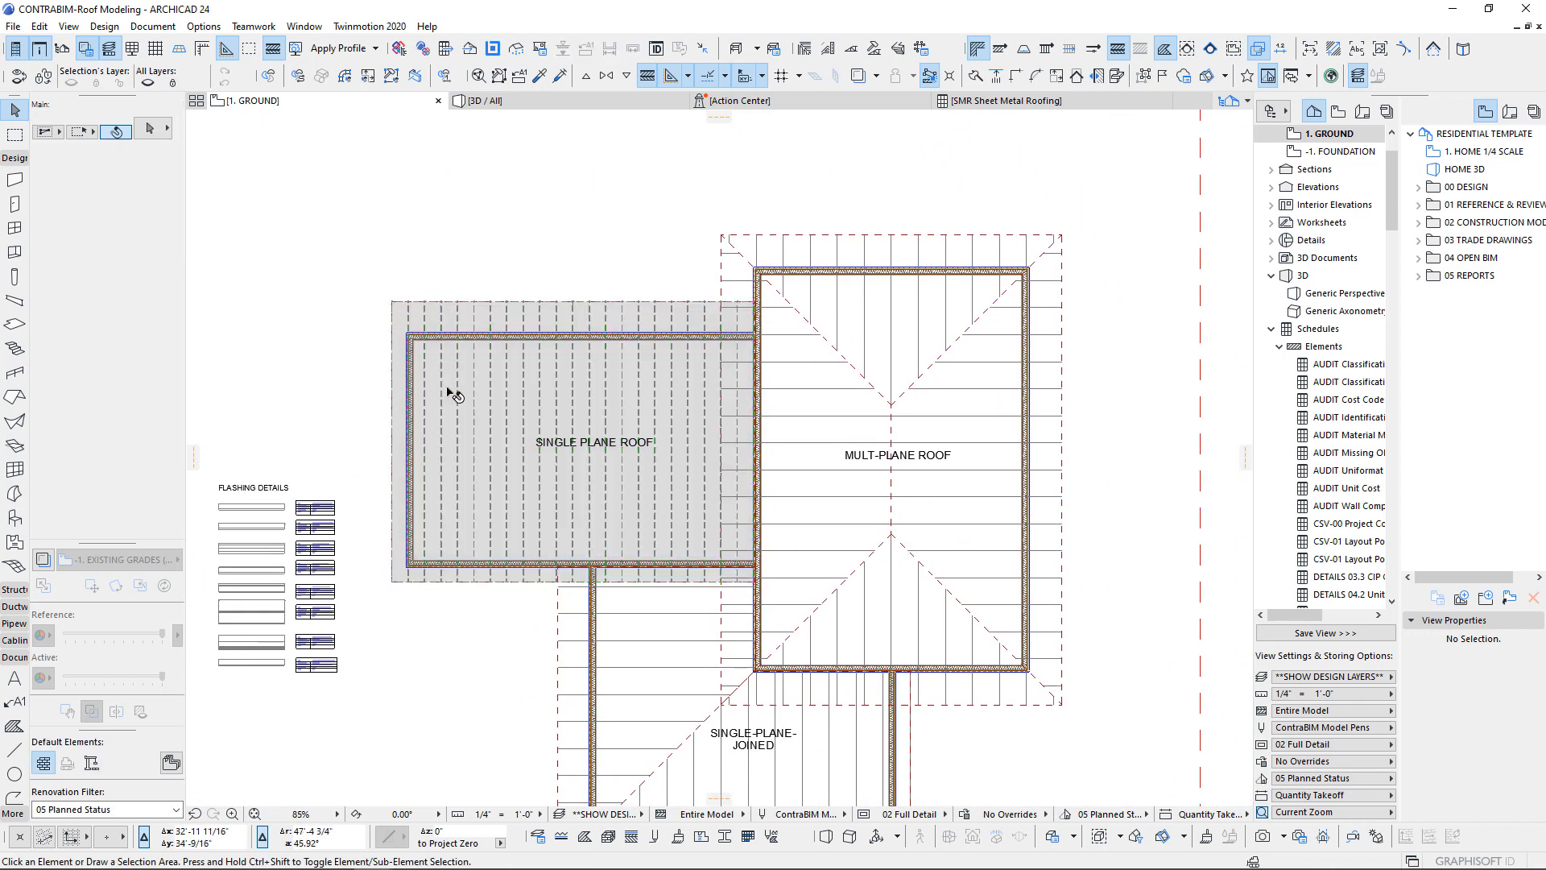
pyautogui.click(454, 410)
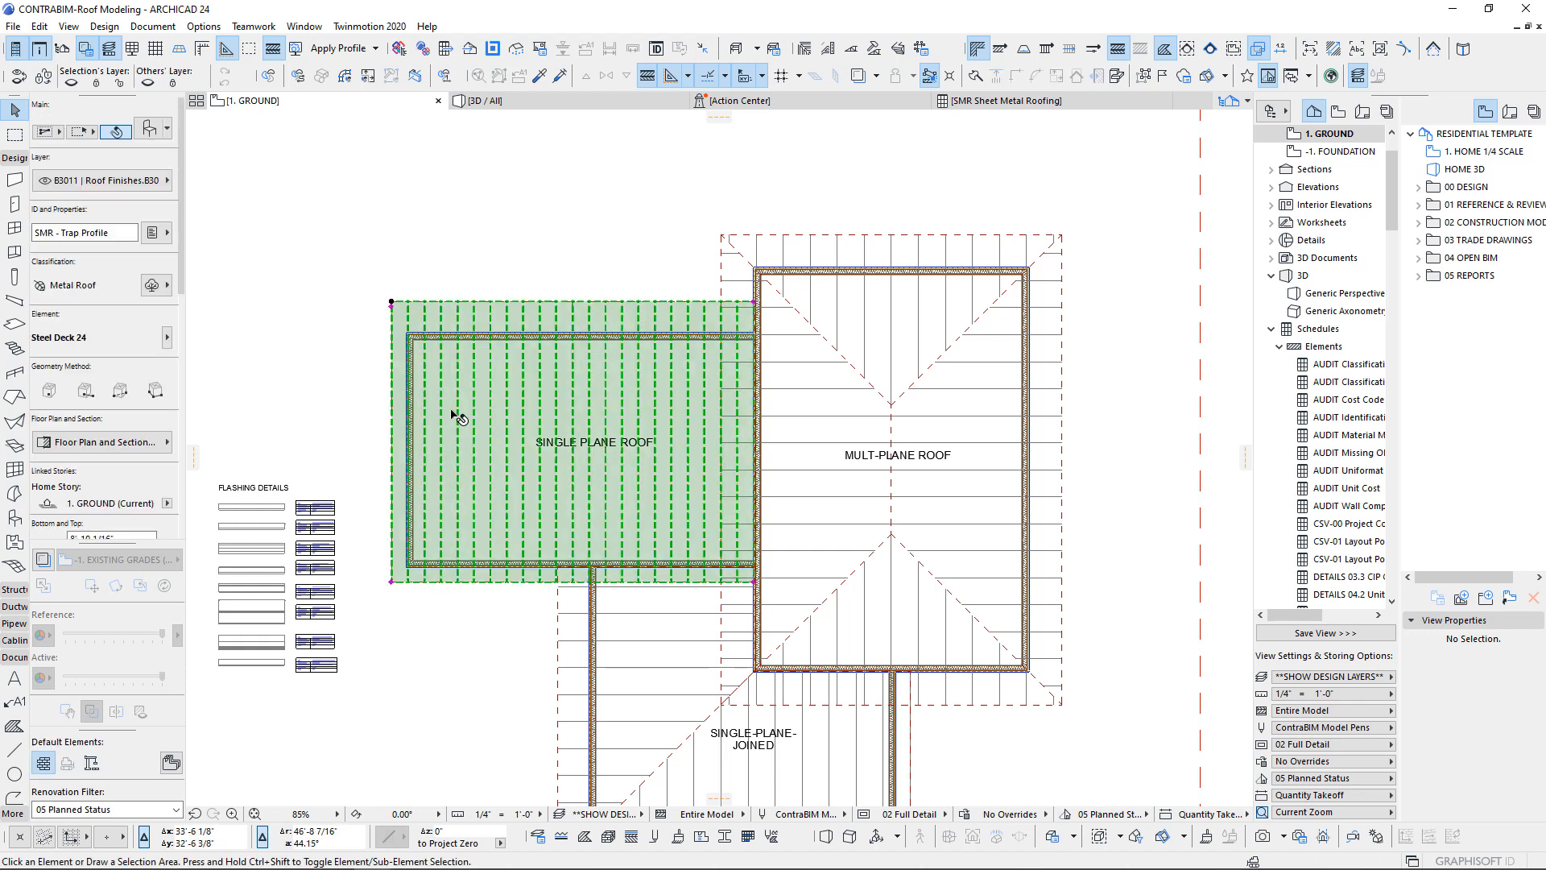
pyautogui.press('Escape')
pyautogui.hotkey('ctrl', 'Up')
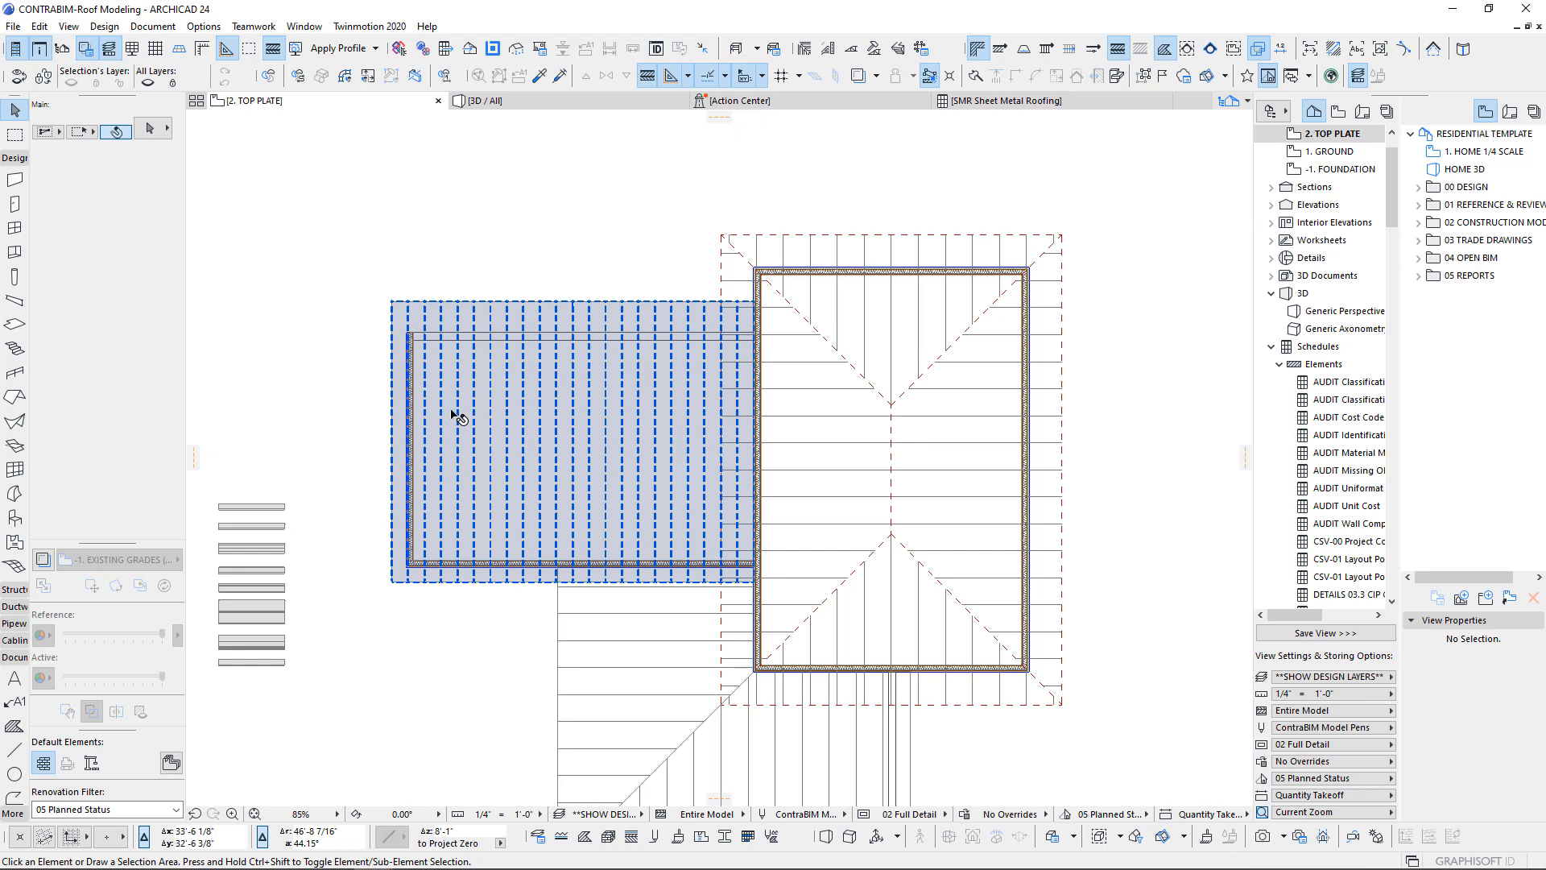
pyautogui.hotkey('ctrl', 'Down')
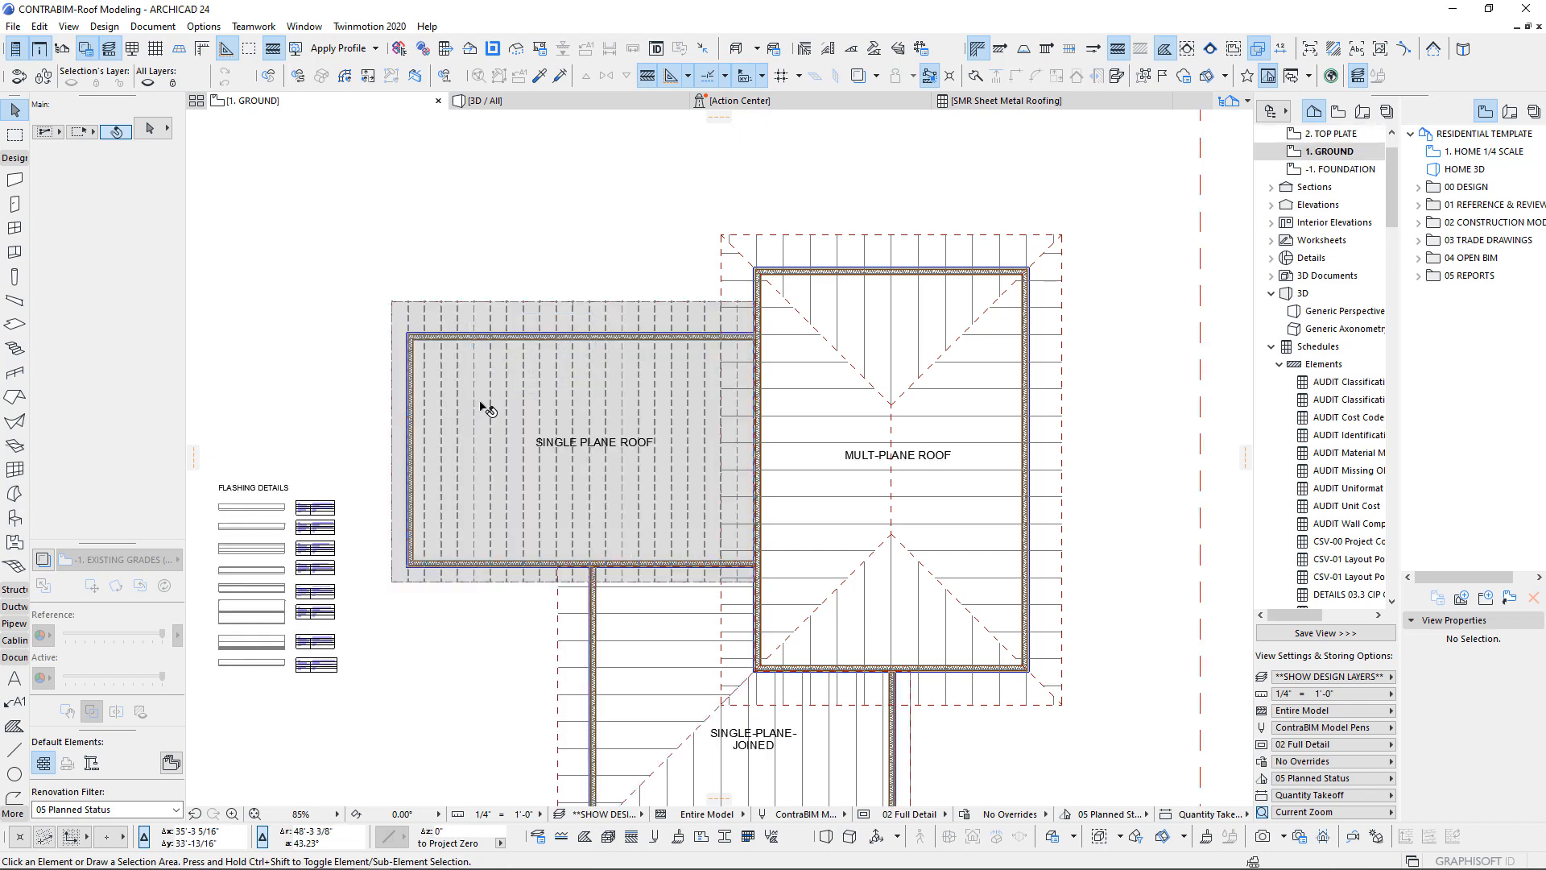
# - Drag a copy of the panel from its upper wall-side corner to the upper outer corner of the single-plane-joined roof
pyautogui.click(486, 408)
pyautogui.hotkey('ctrl', 'd')
pyautogui.click(755, 301)
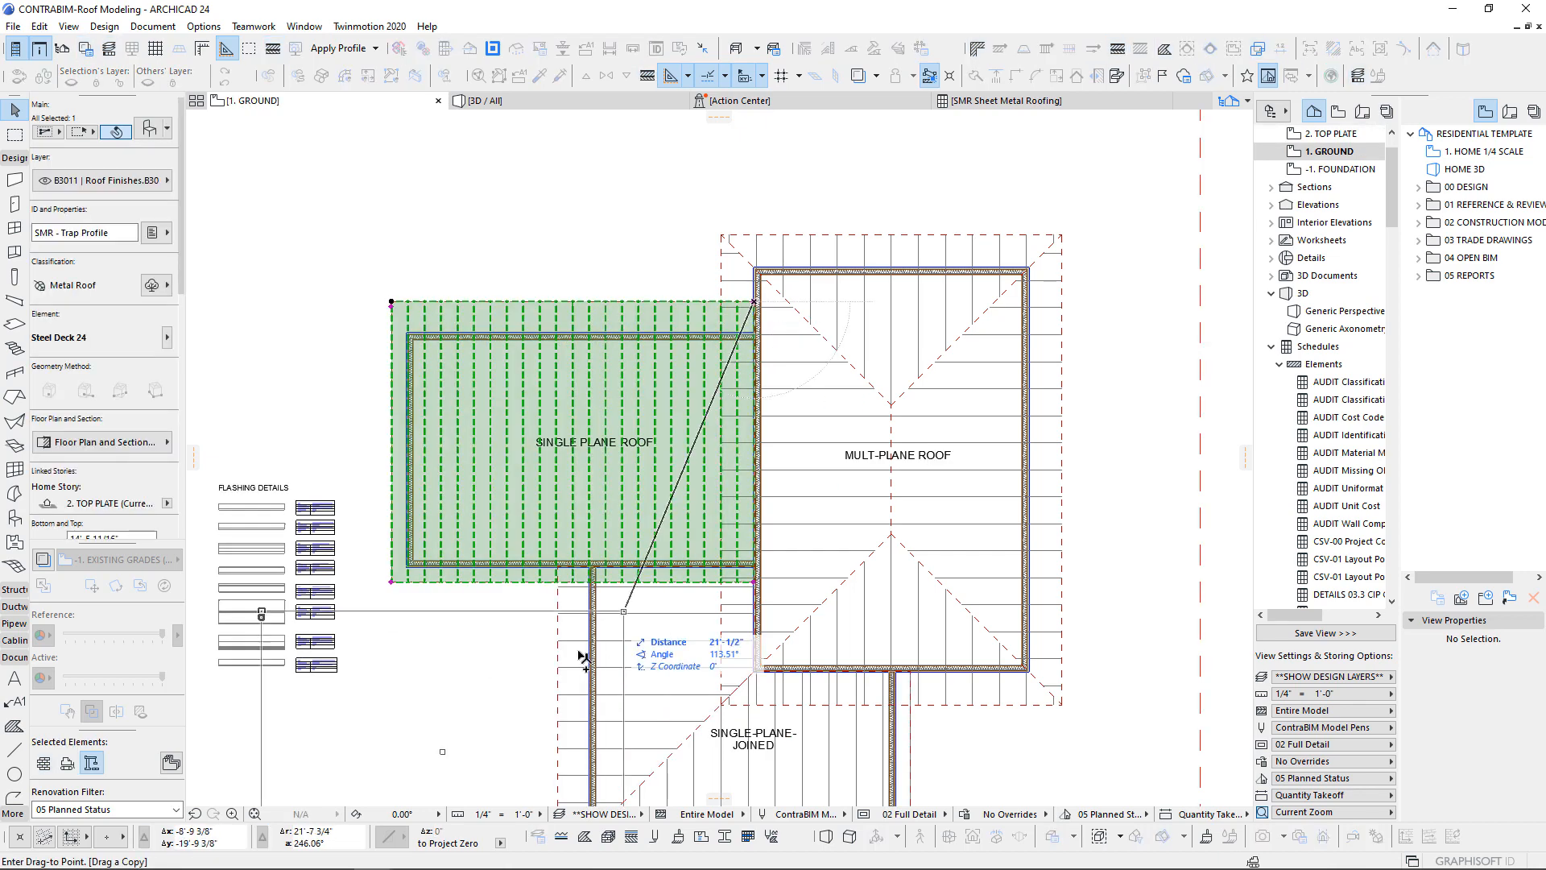
pyautogui.scroll(6, 581, 656)
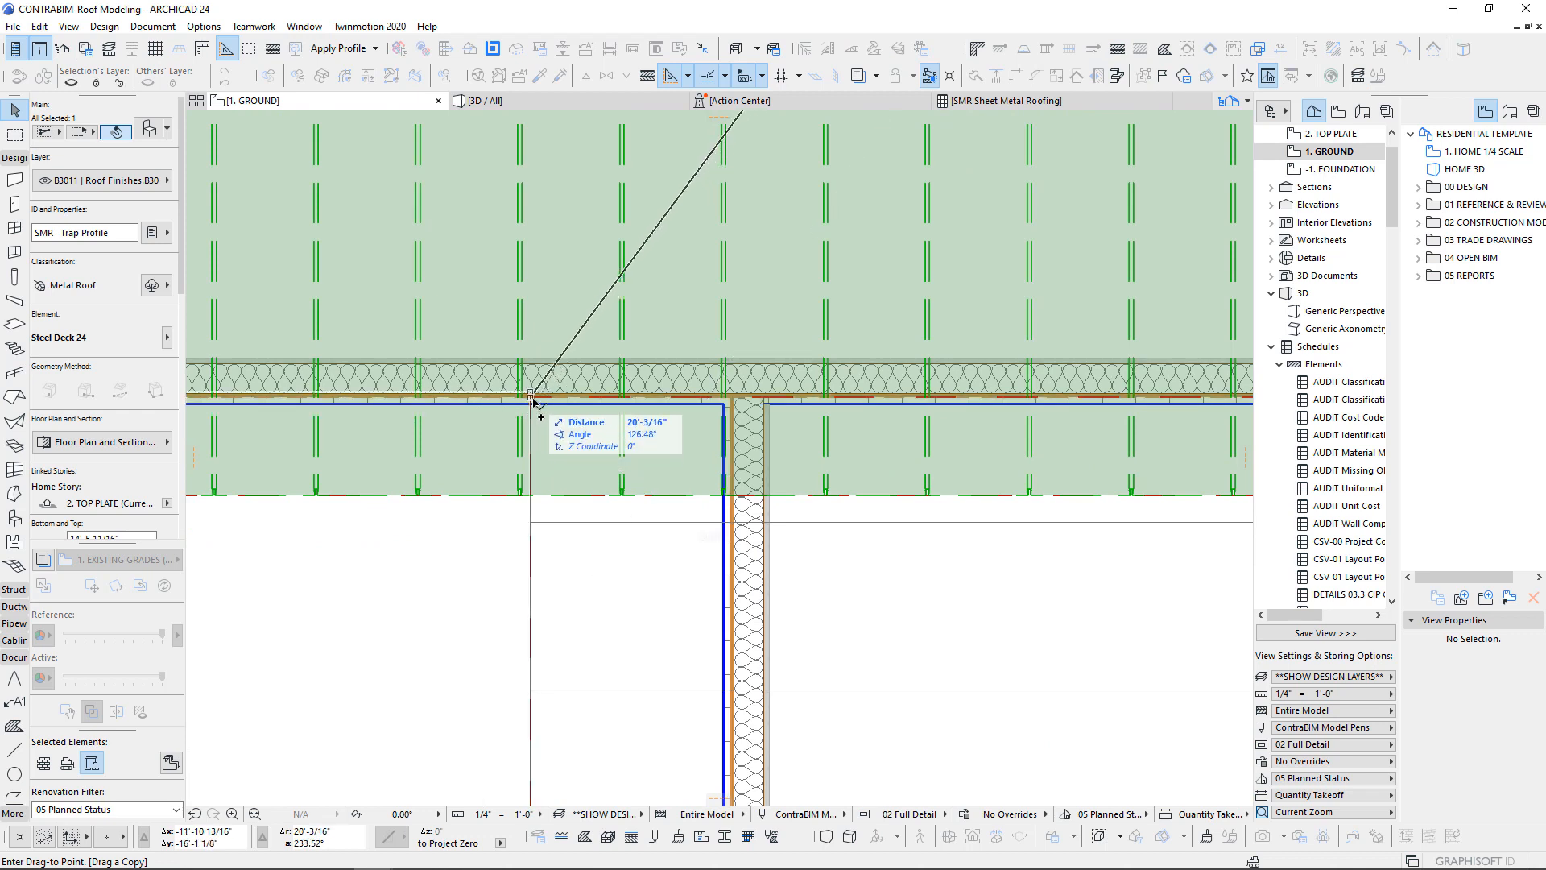
pyautogui.click(530, 396)
# - Rotate the copied panel a quarter turn counterclockwise about that corner so it lies over the joined roof
pyautogui.hotkey('ctrl', 'e')
pyautogui.click(530, 396)
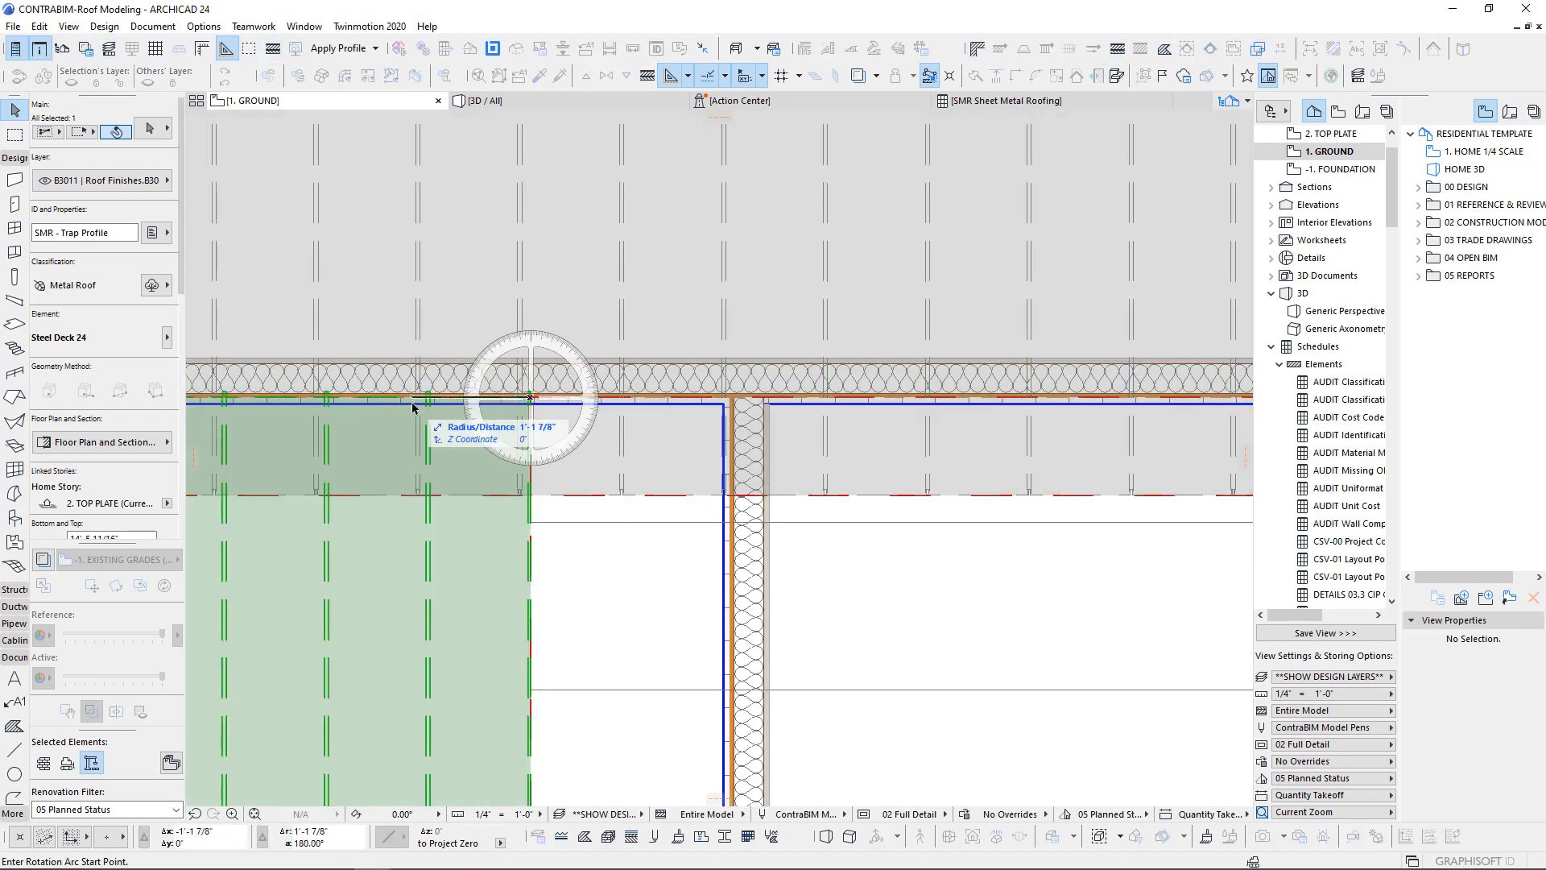
pyautogui.click(412, 407)
pyautogui.click(534, 579)
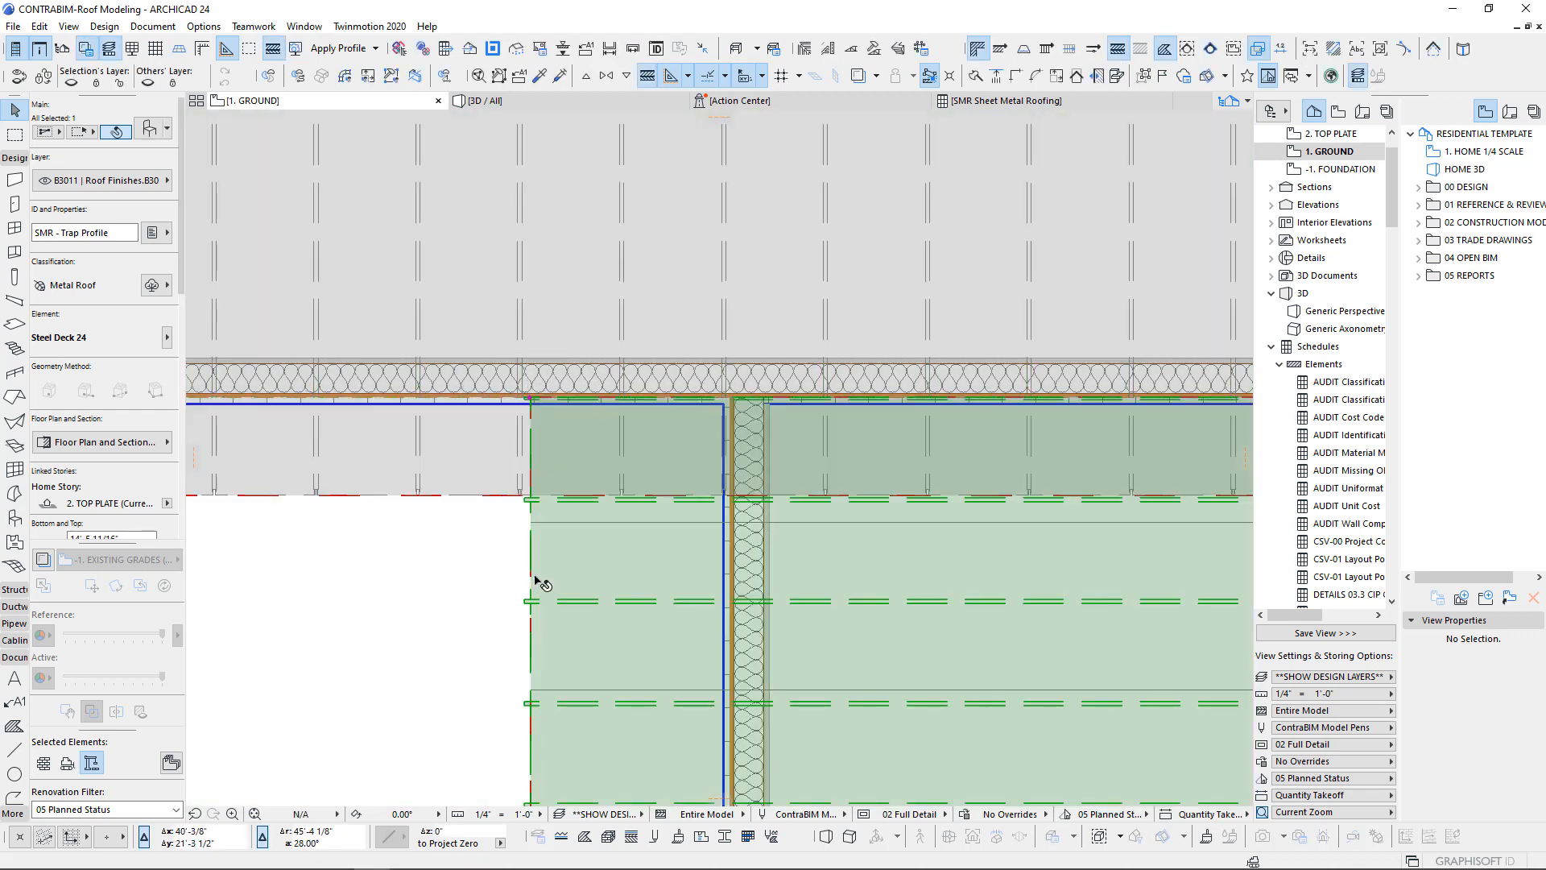
# - Stretch the rotated panel's upper far corner back to the exterior wall of the multi-plane roof building
pyautogui.scroll(-5, 535, 580)
pyautogui.scroll(-2, 673, 636)
pyautogui.moveTo(673, 636); pyautogui.dragTo(426, 336, button='middle')
pyautogui.click(814, 247)
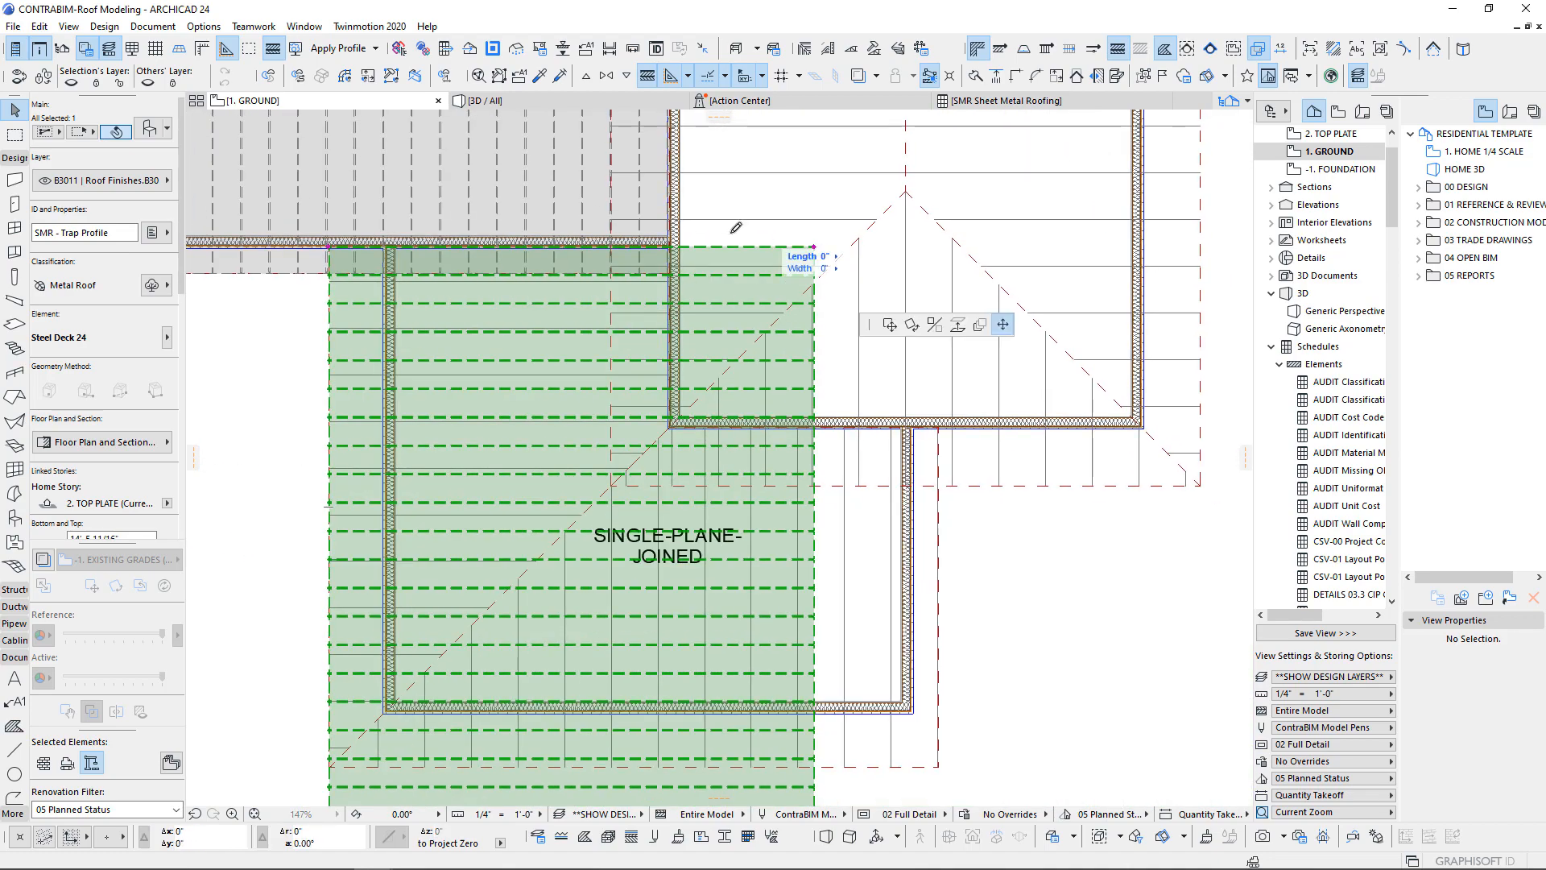
pyautogui.scroll(10, 678, 233)
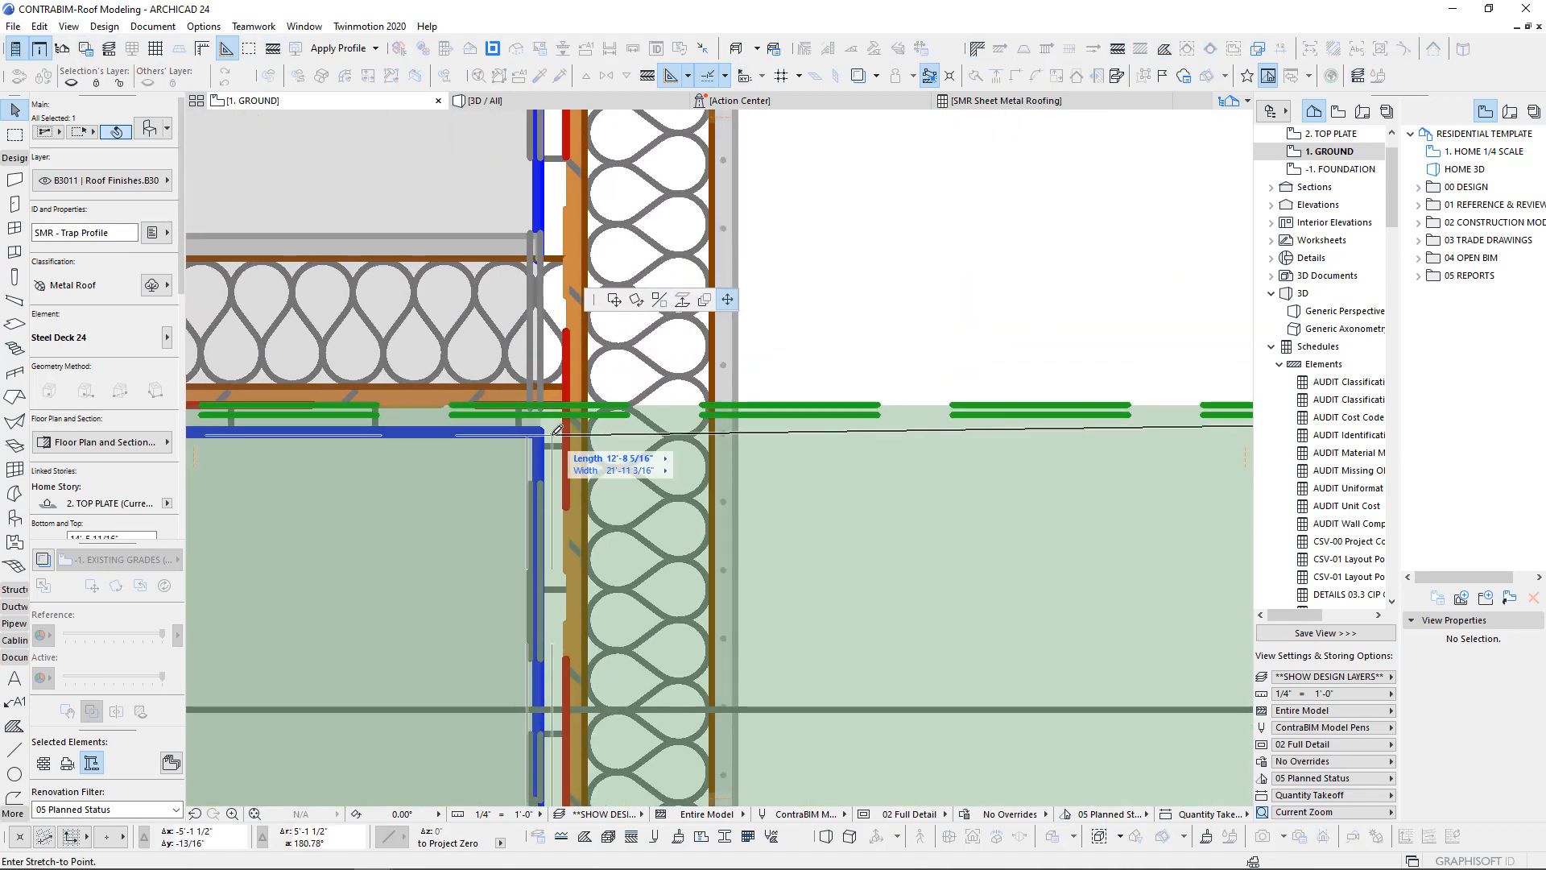
pyautogui.click(566, 413)
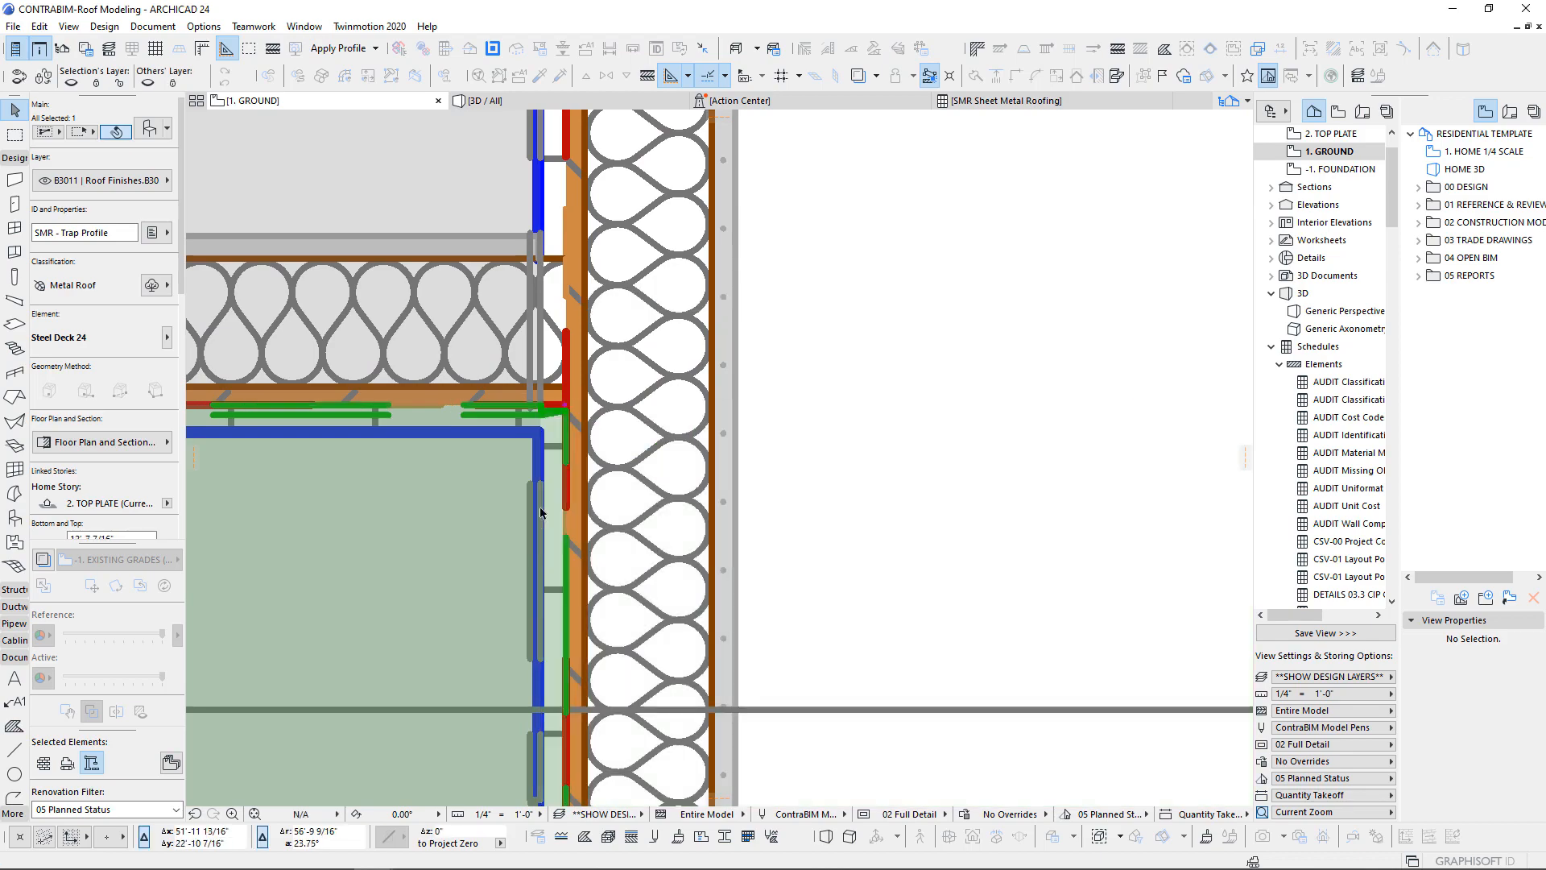
pyautogui.scroll(-12, 480, 513)
pyautogui.moveTo(604, 765); pyautogui.dragTo(680, 432, button='middle')
pyautogui.press('Escape')
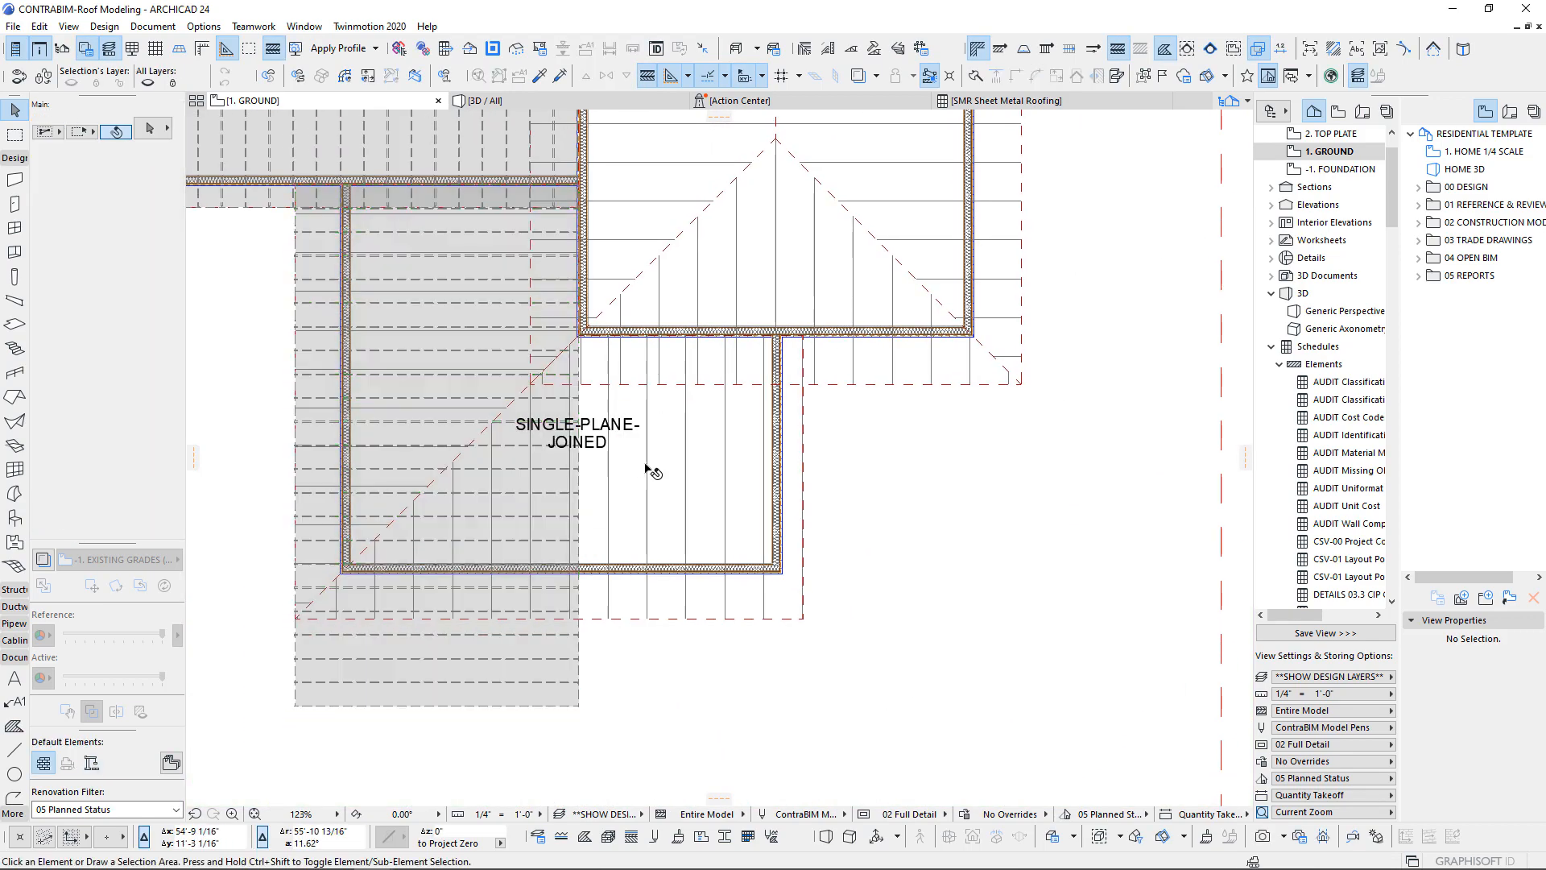
# - Check the pitch and settings of the lower roof plane of the single-plane-joined roof
pyautogui.click(647, 466)
pyautogui.scroll(-2, 107, 449)
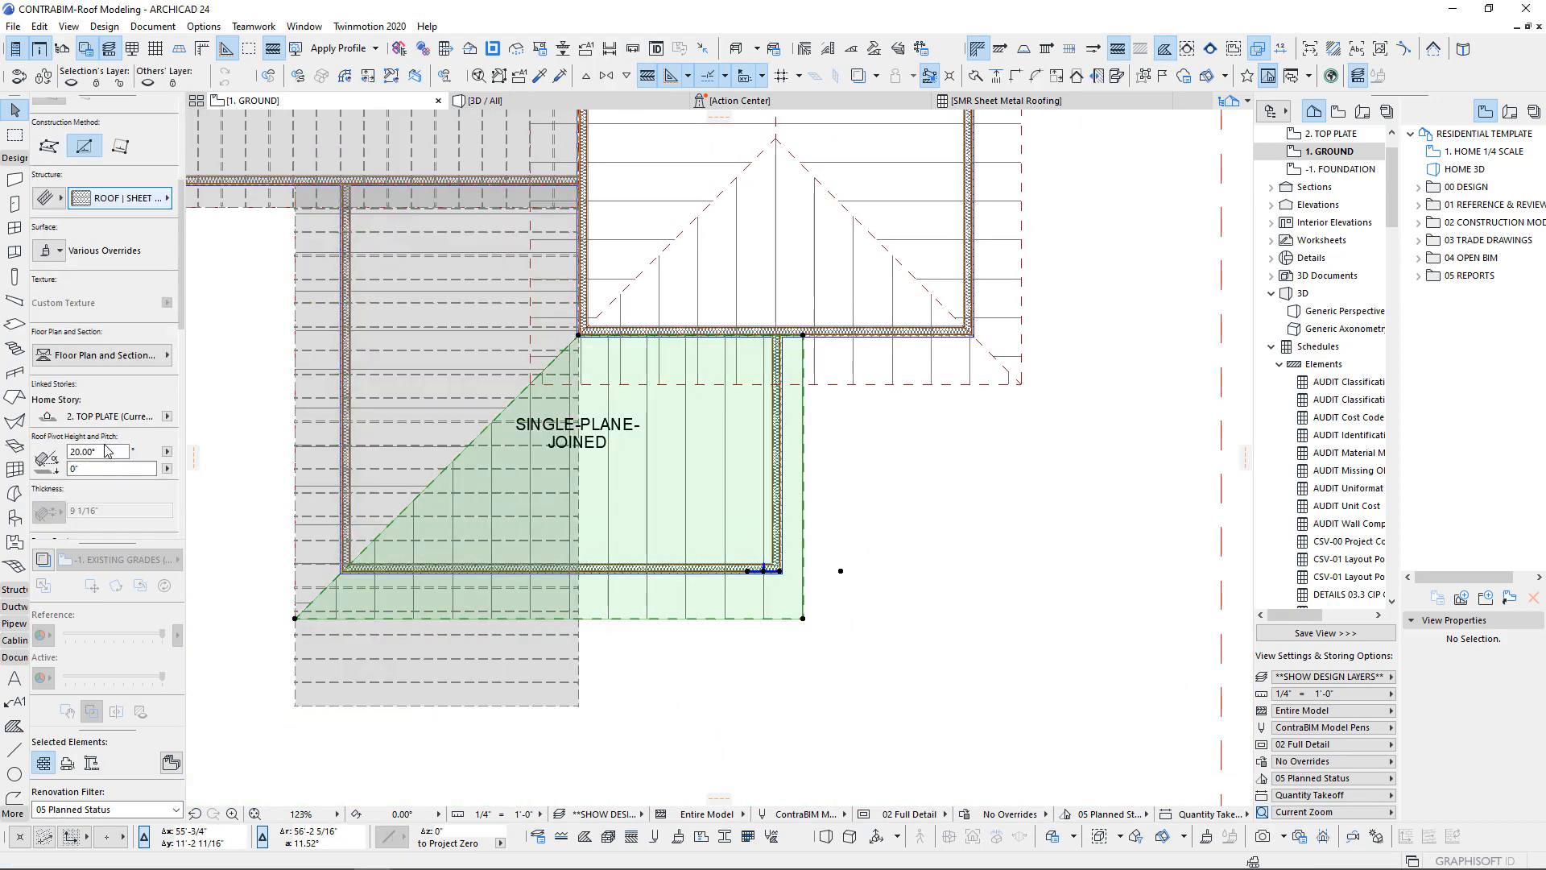
pyautogui.scroll(-2, 108, 451)
pyautogui.press('Escape')
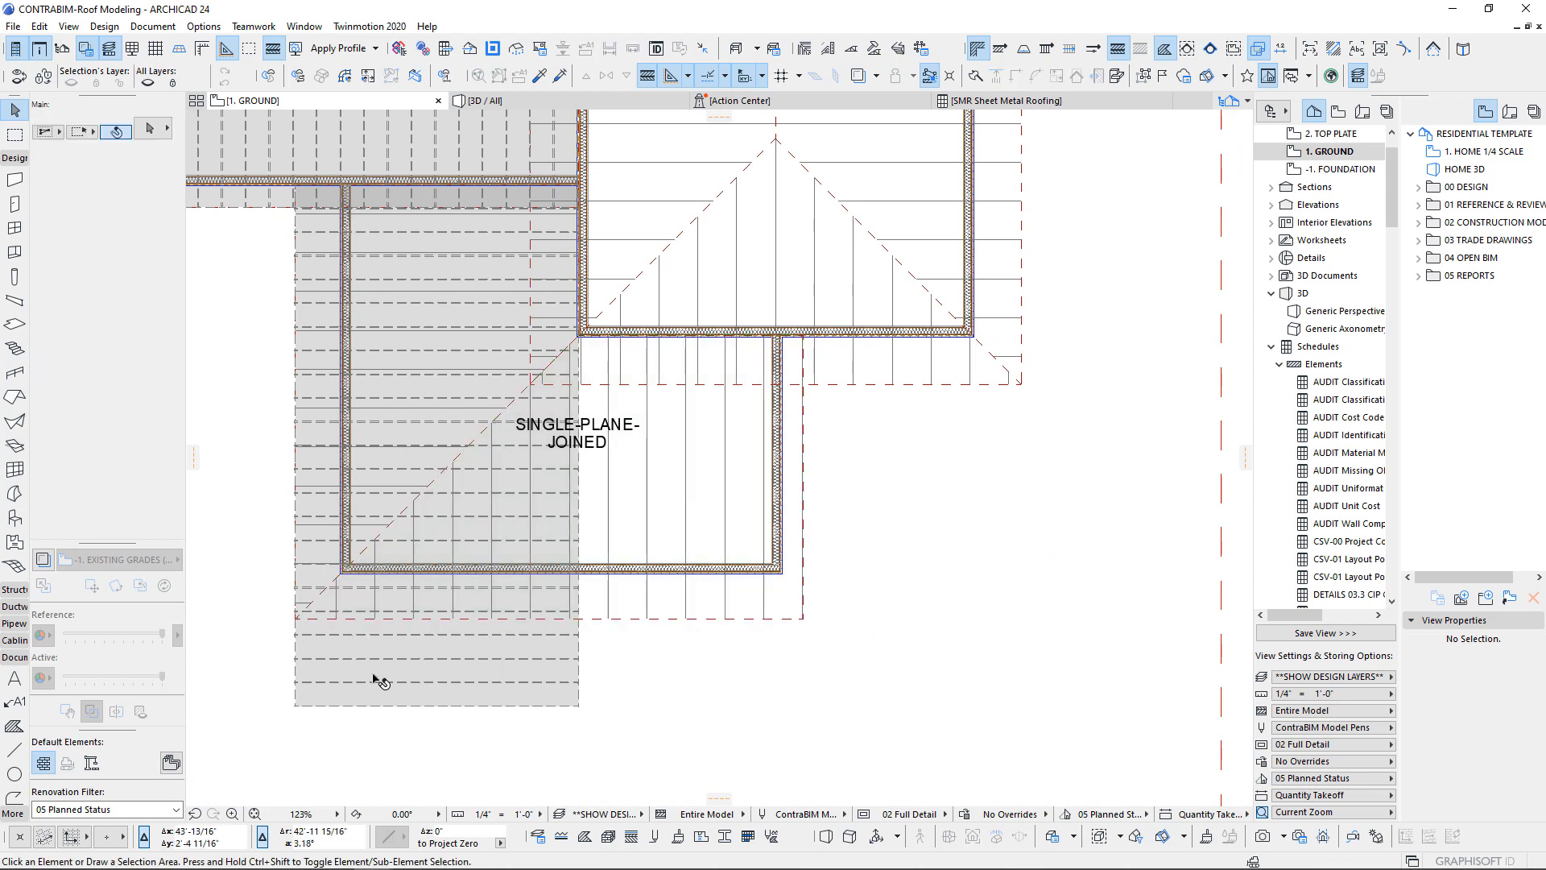
# - Stretch the rotated panel's lower outer corner back to the lower eave corner of the single-plane-joined roof
pyautogui.click(376, 681)
pyautogui.click(295, 705)
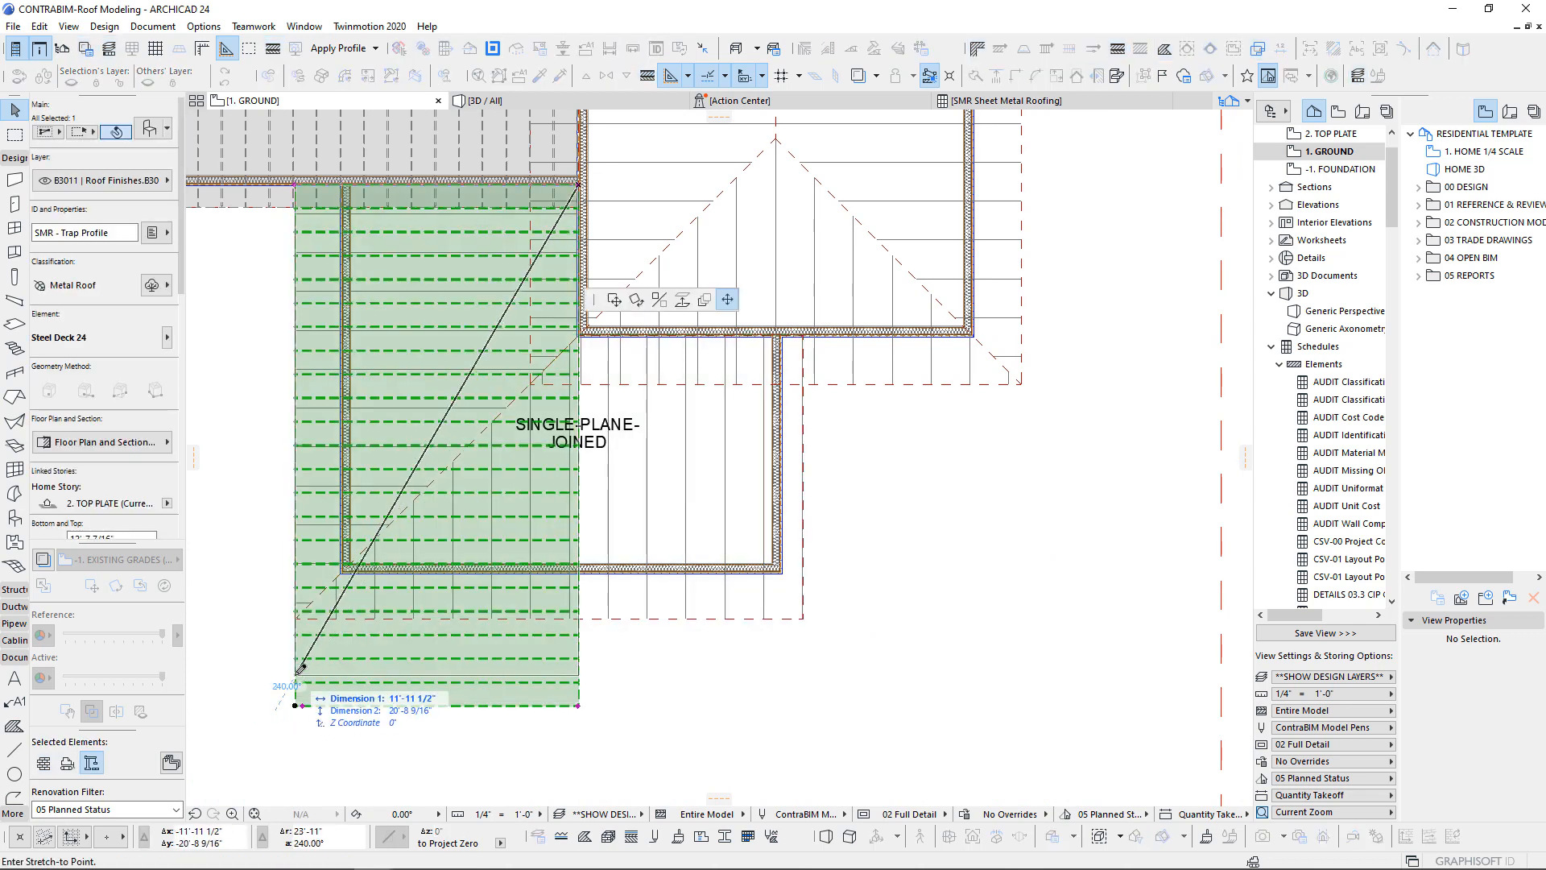
pyautogui.click(295, 620)
pyautogui.moveTo(495, 428); pyautogui.dragTo(589, 425, button='middle')
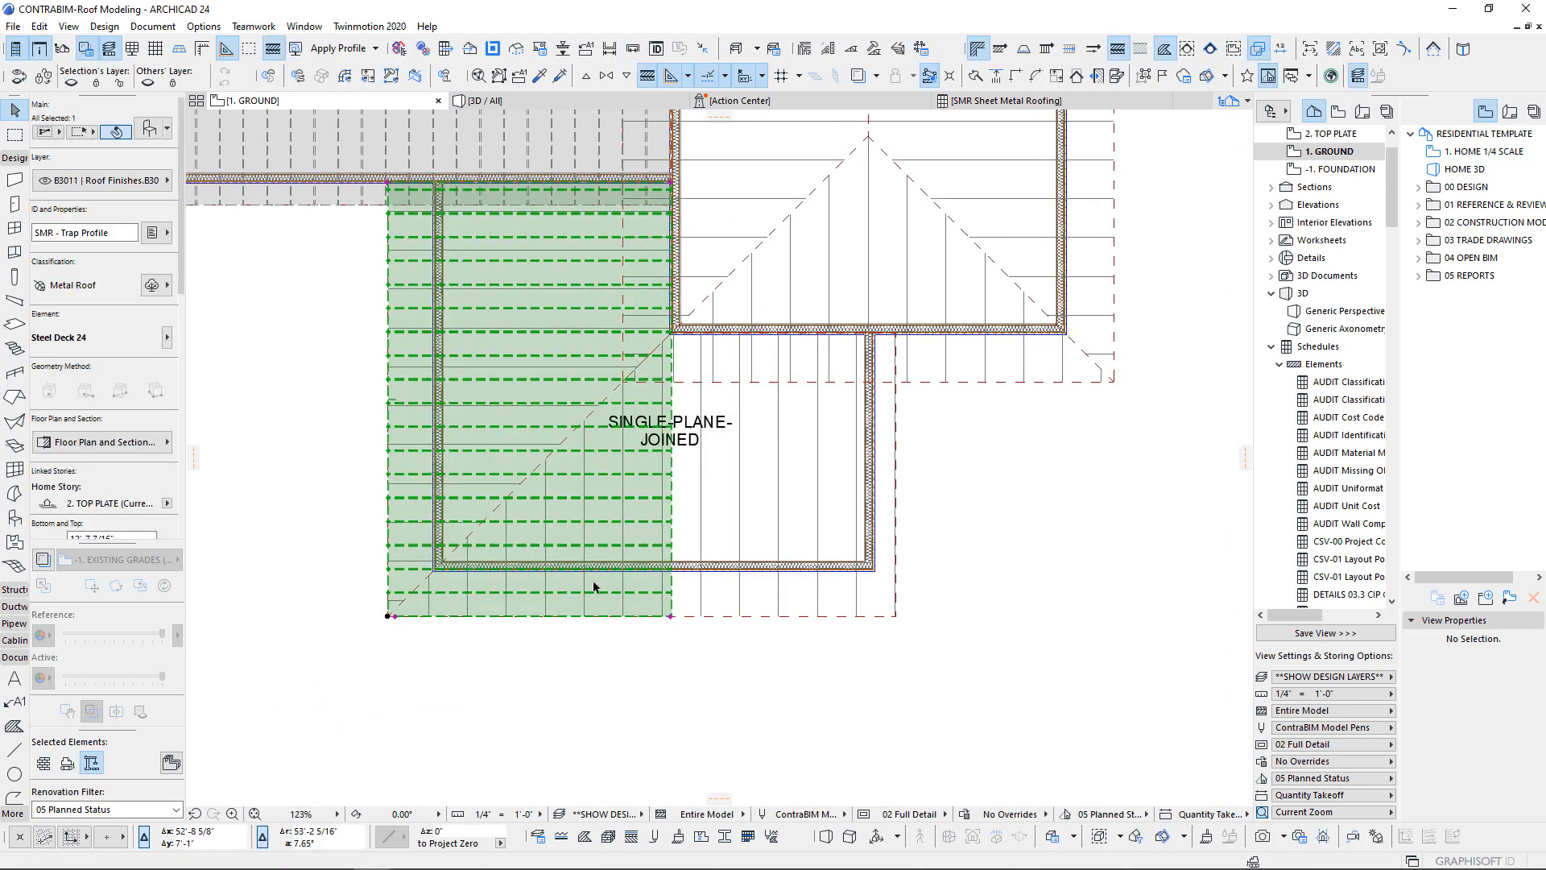
# - Measure the hip line from the panel's lower outer corner to the wall corner of the multi-plane roof building
pyautogui.press('m')
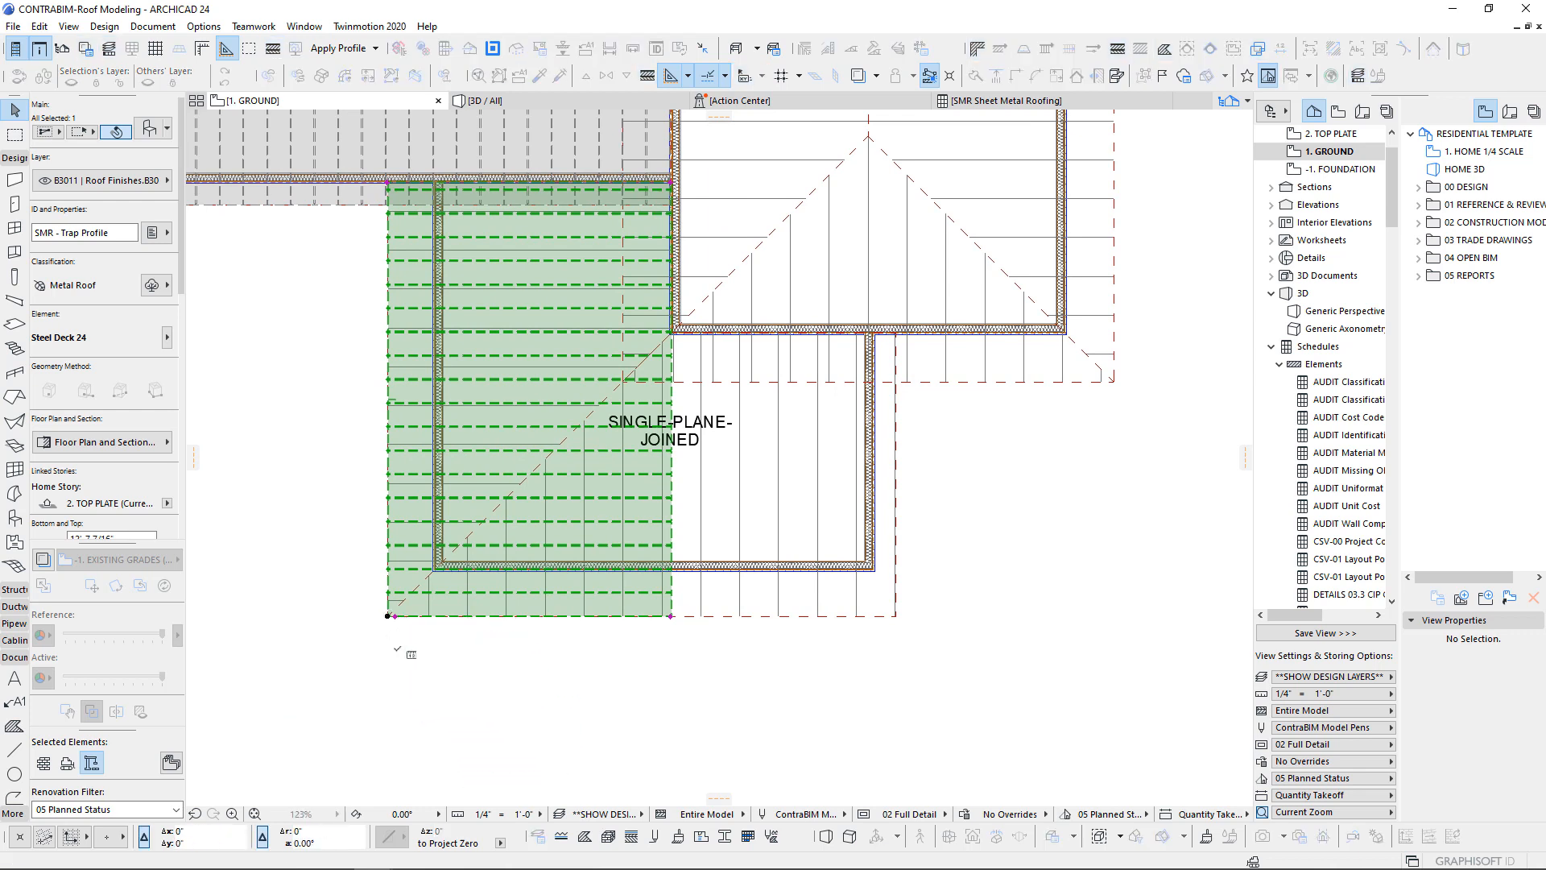
pyautogui.click(388, 616)
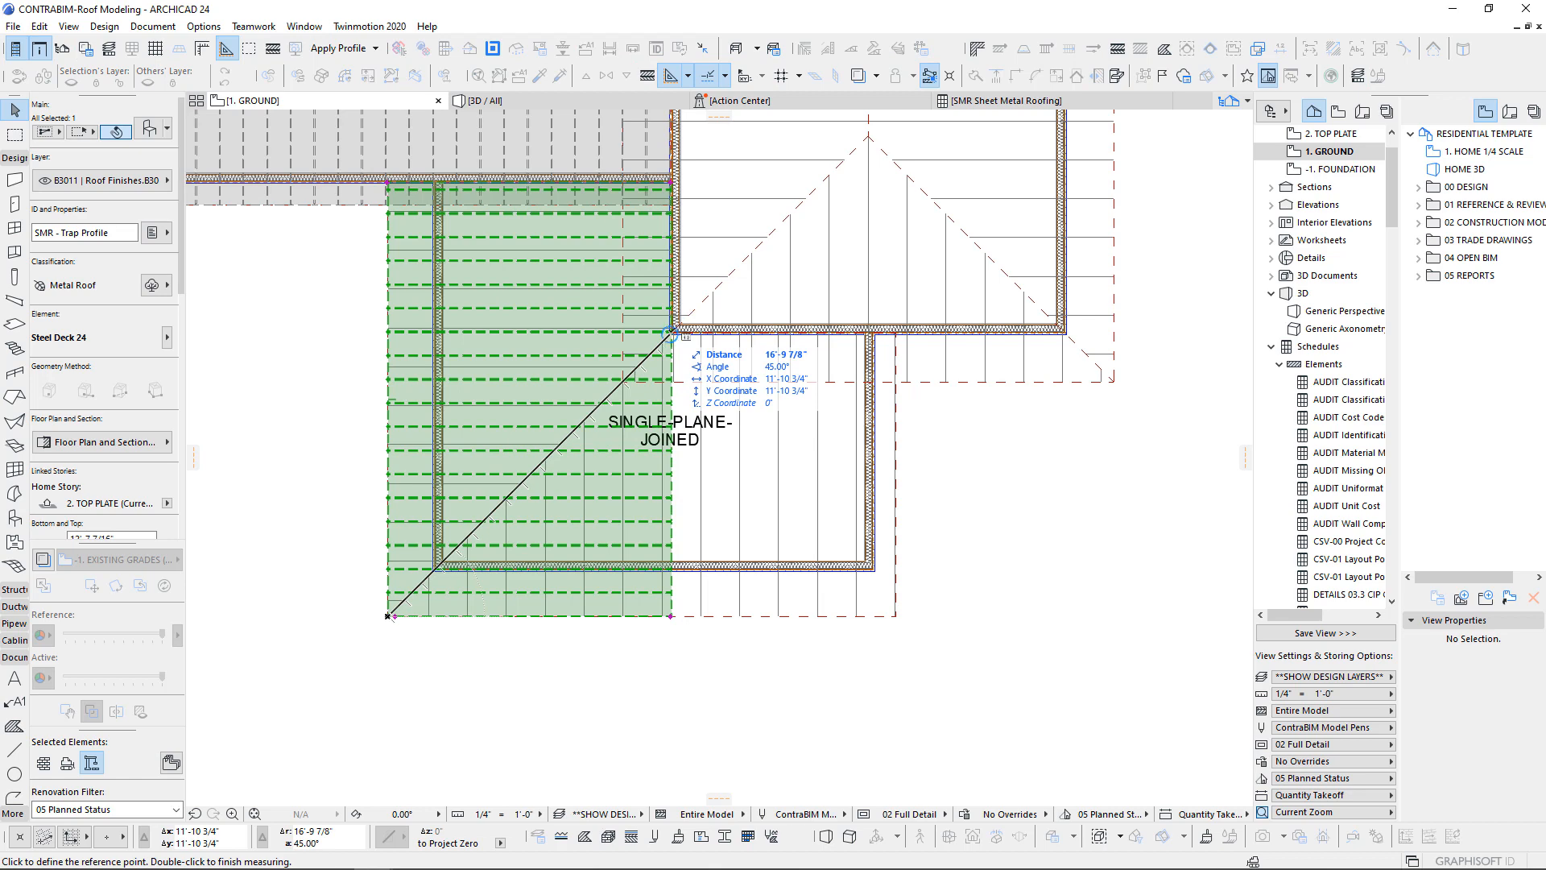
pyautogui.scroll(5, 669, 333)
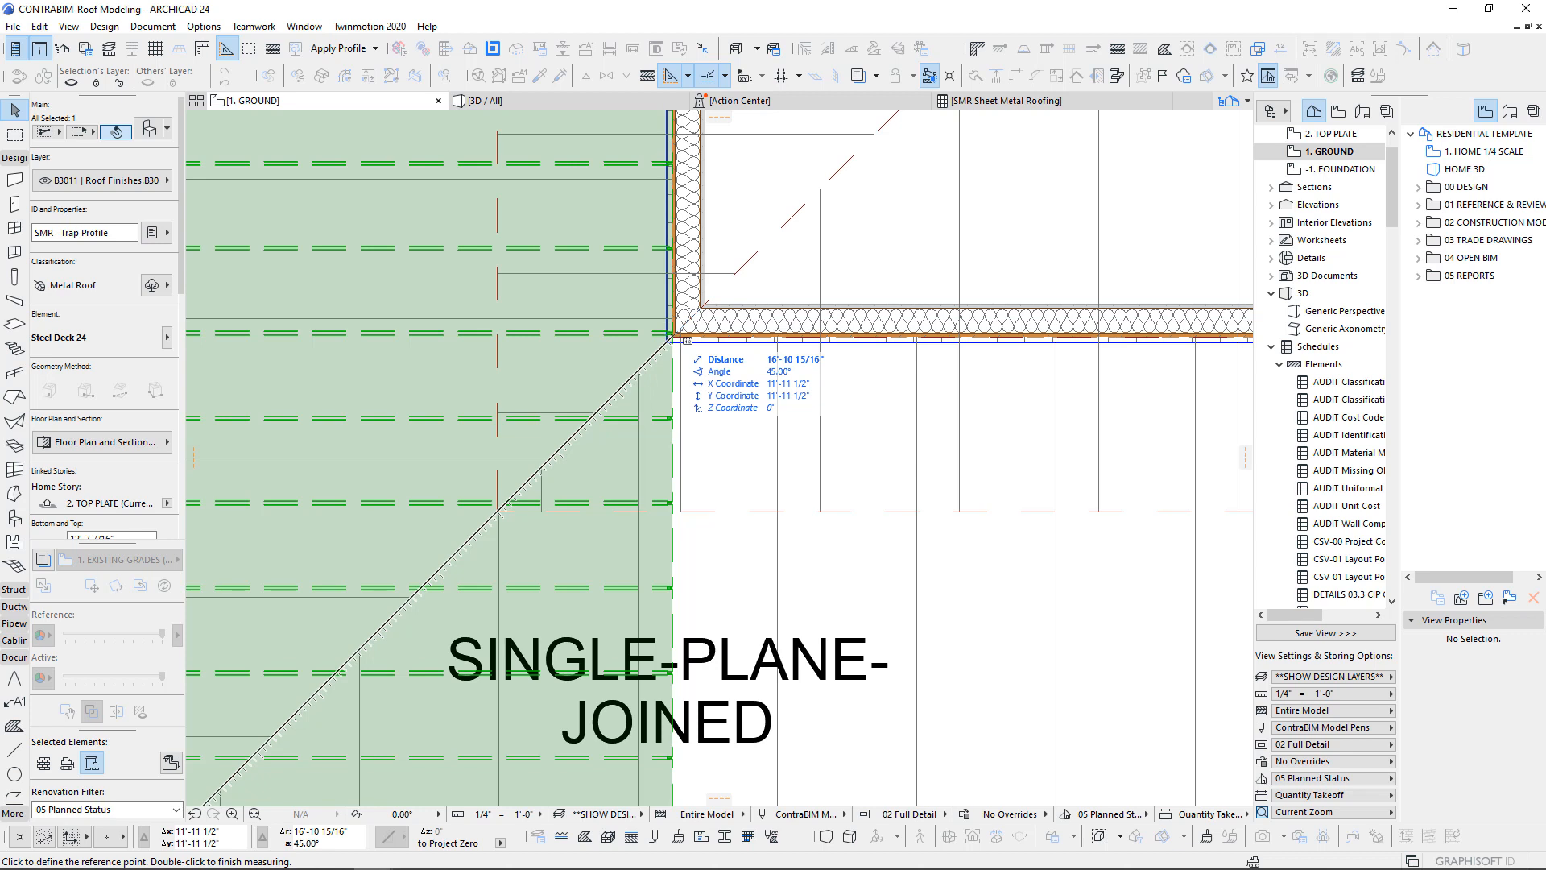
pyautogui.press('x')
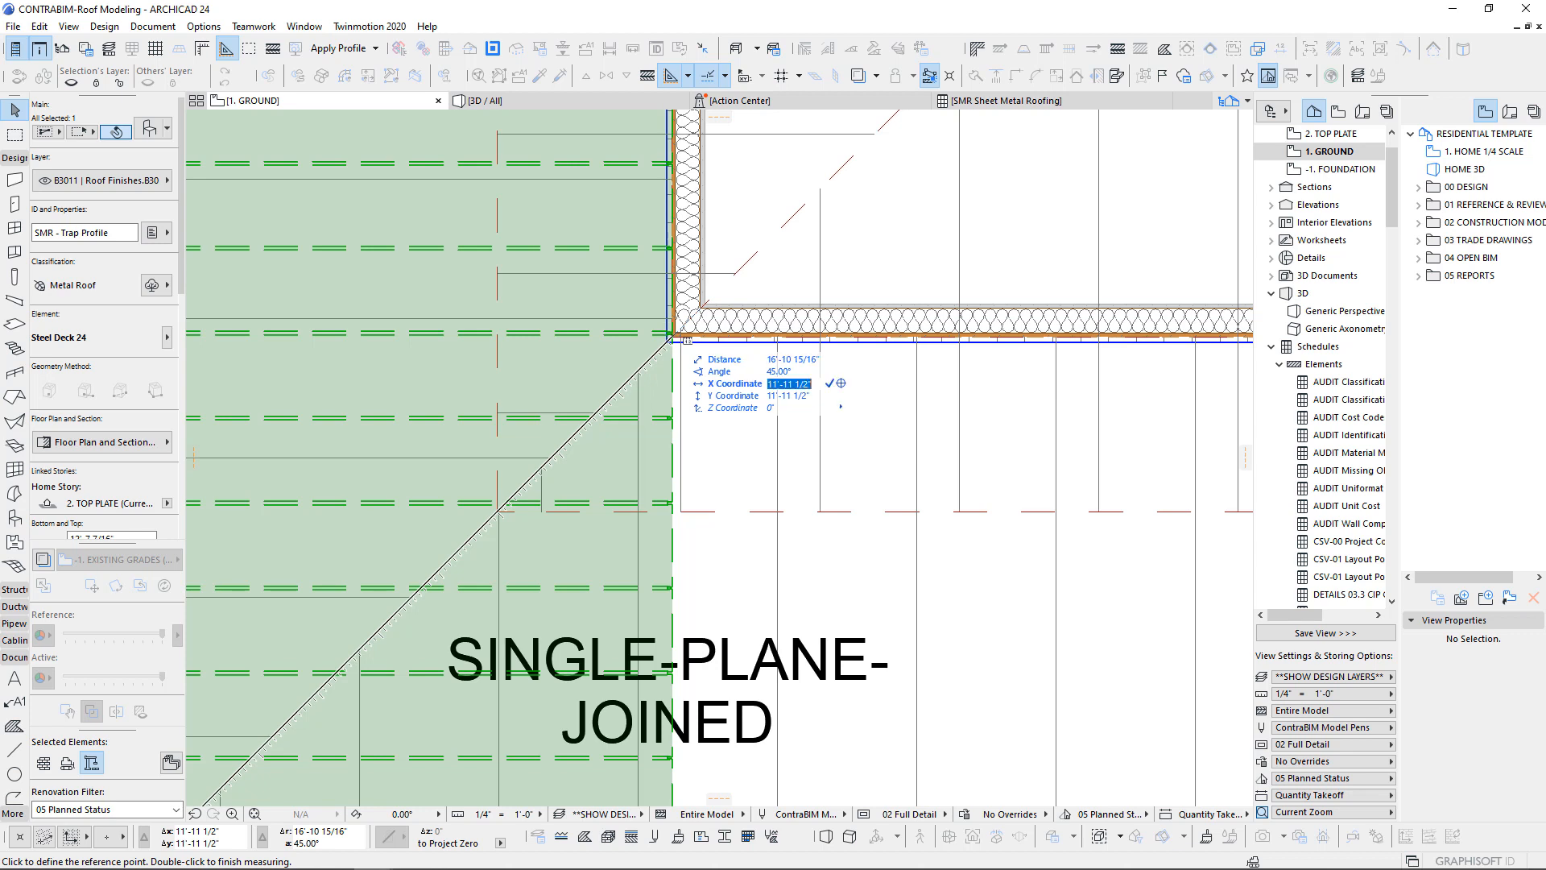
pyautogui.press('Escape')
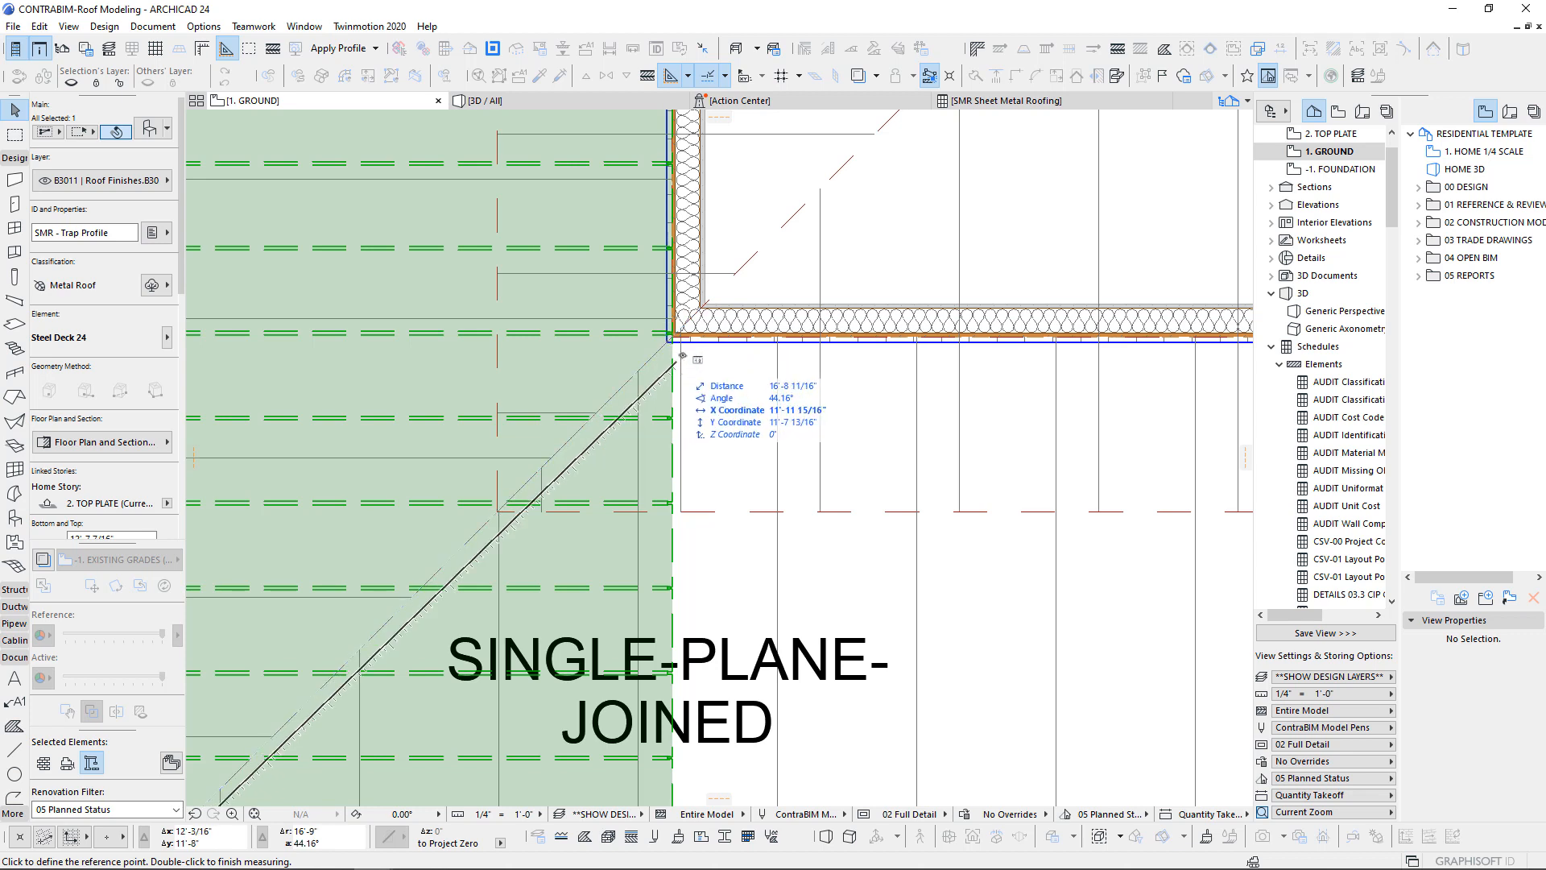
pyautogui.press('Escape')
pyautogui.scroll(-5, 734, 365)
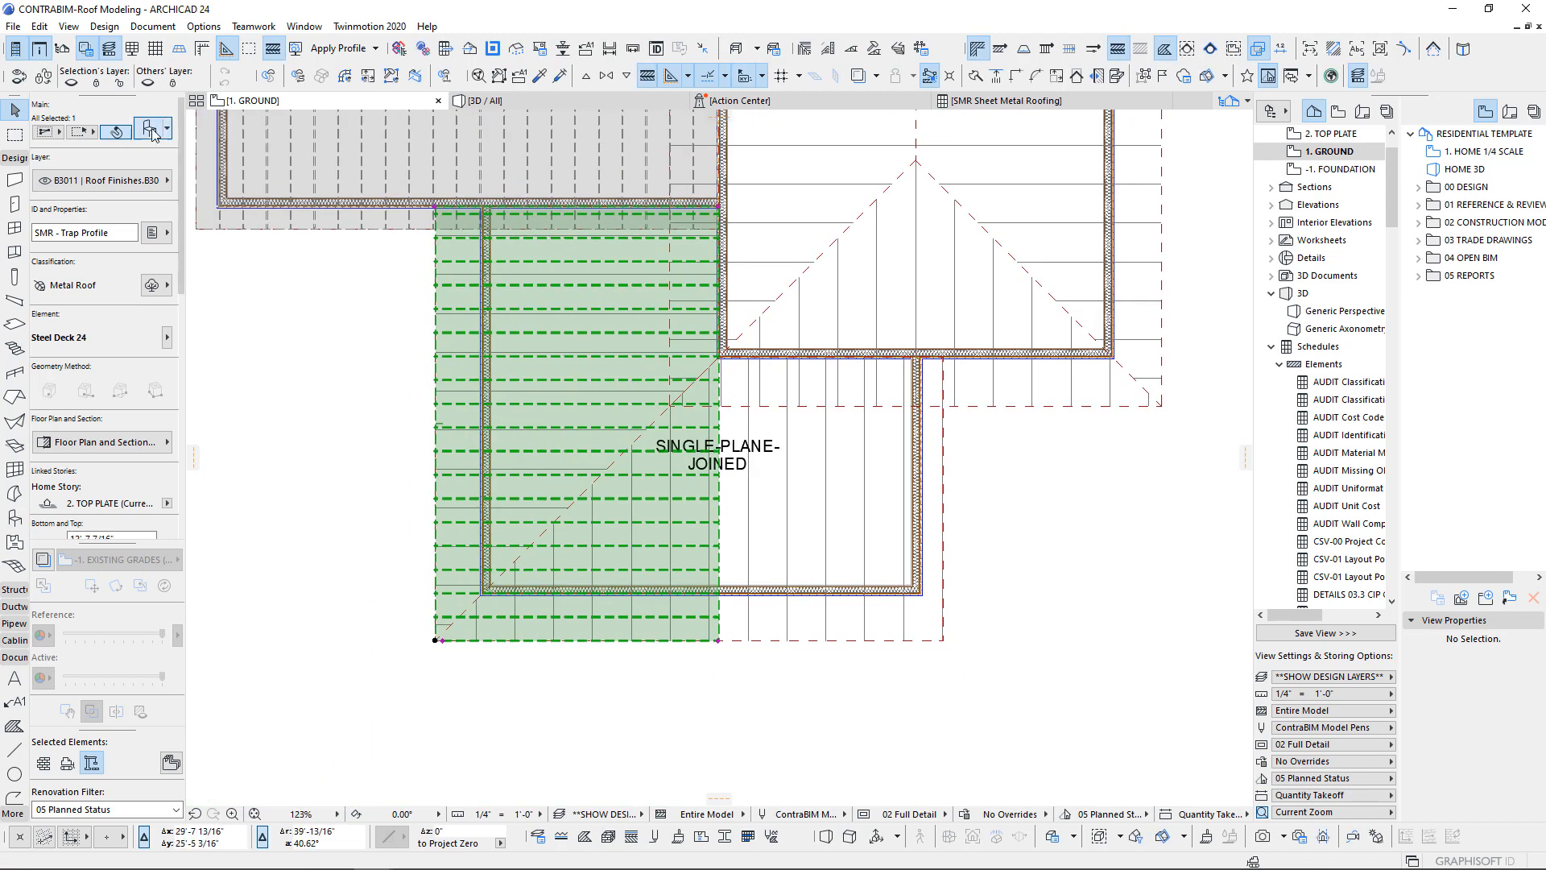
# - Cut the panel along the hip with Cutting Planes, using a 45.00° angle and an 11'-11 1/2" cutting width
pyautogui.doubleClick(702, 491)
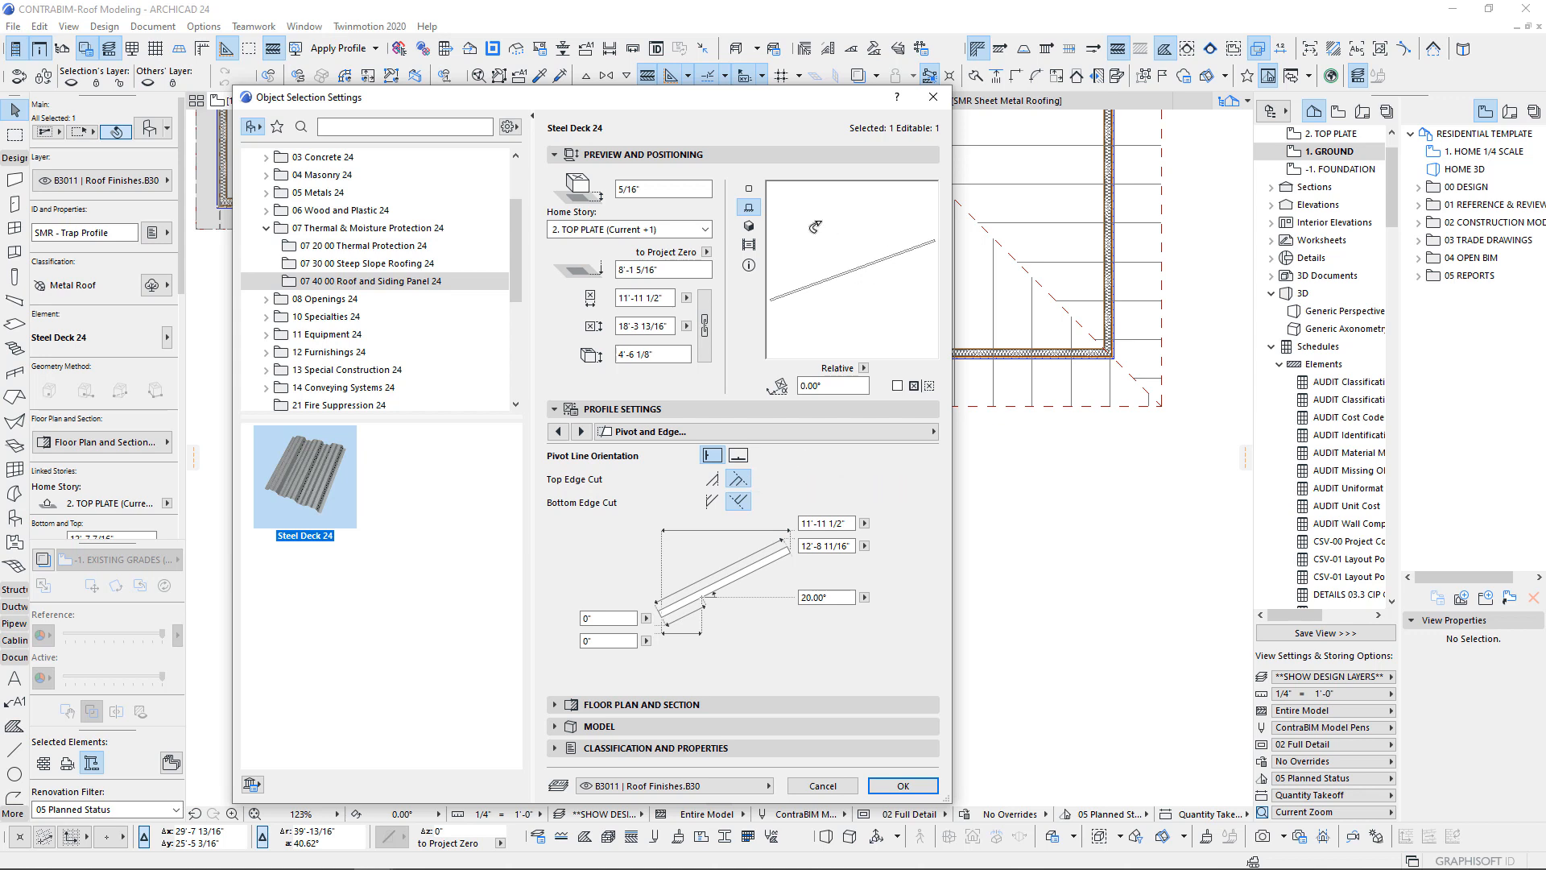
pyautogui.click(750, 190)
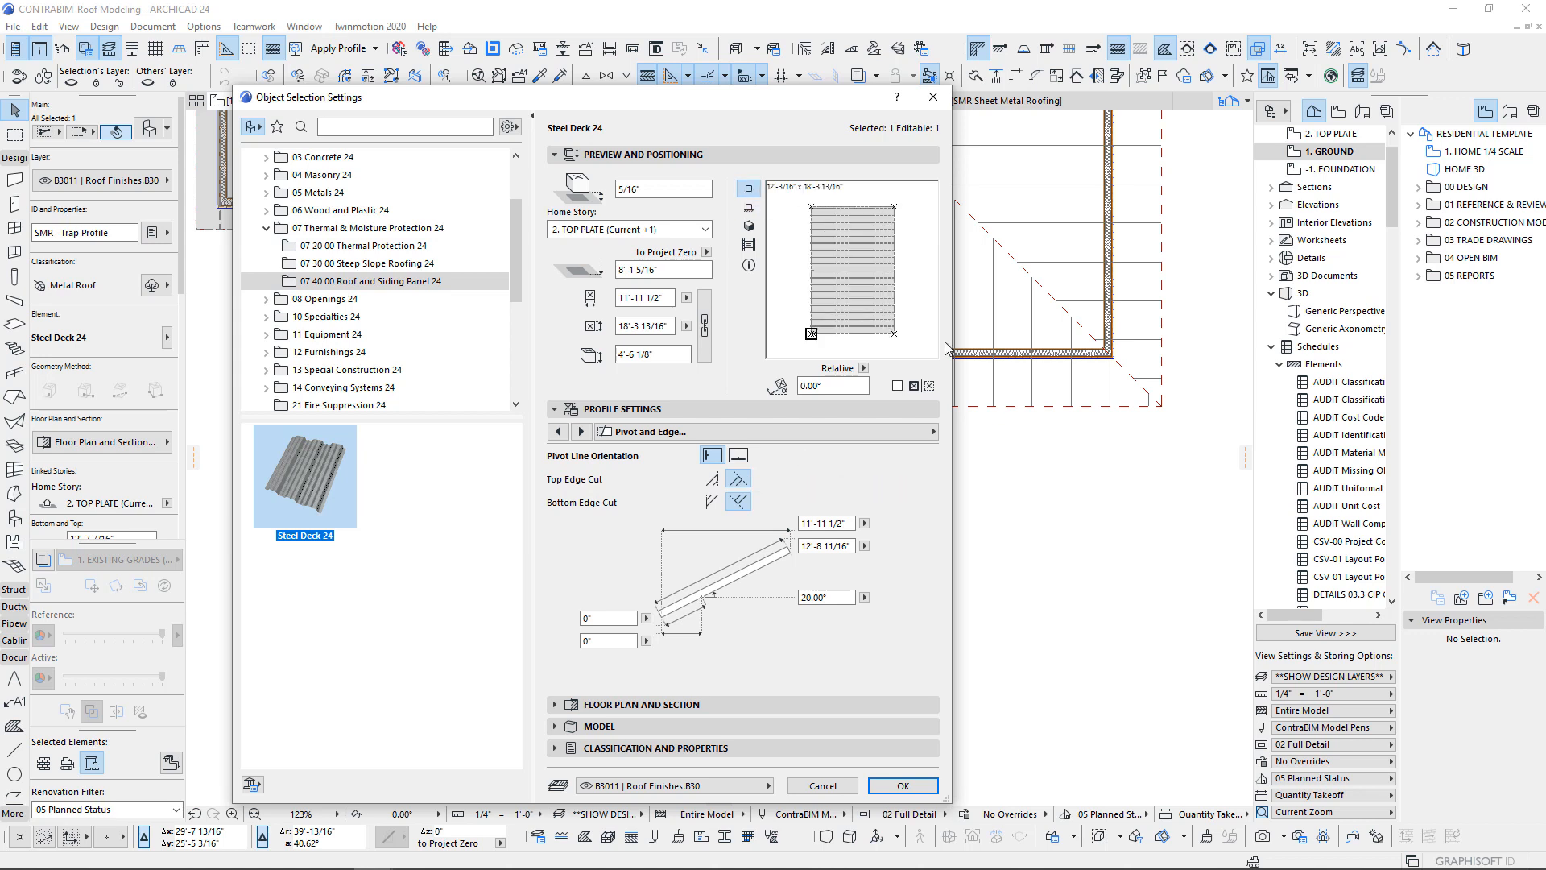
pyautogui.click(580, 432)
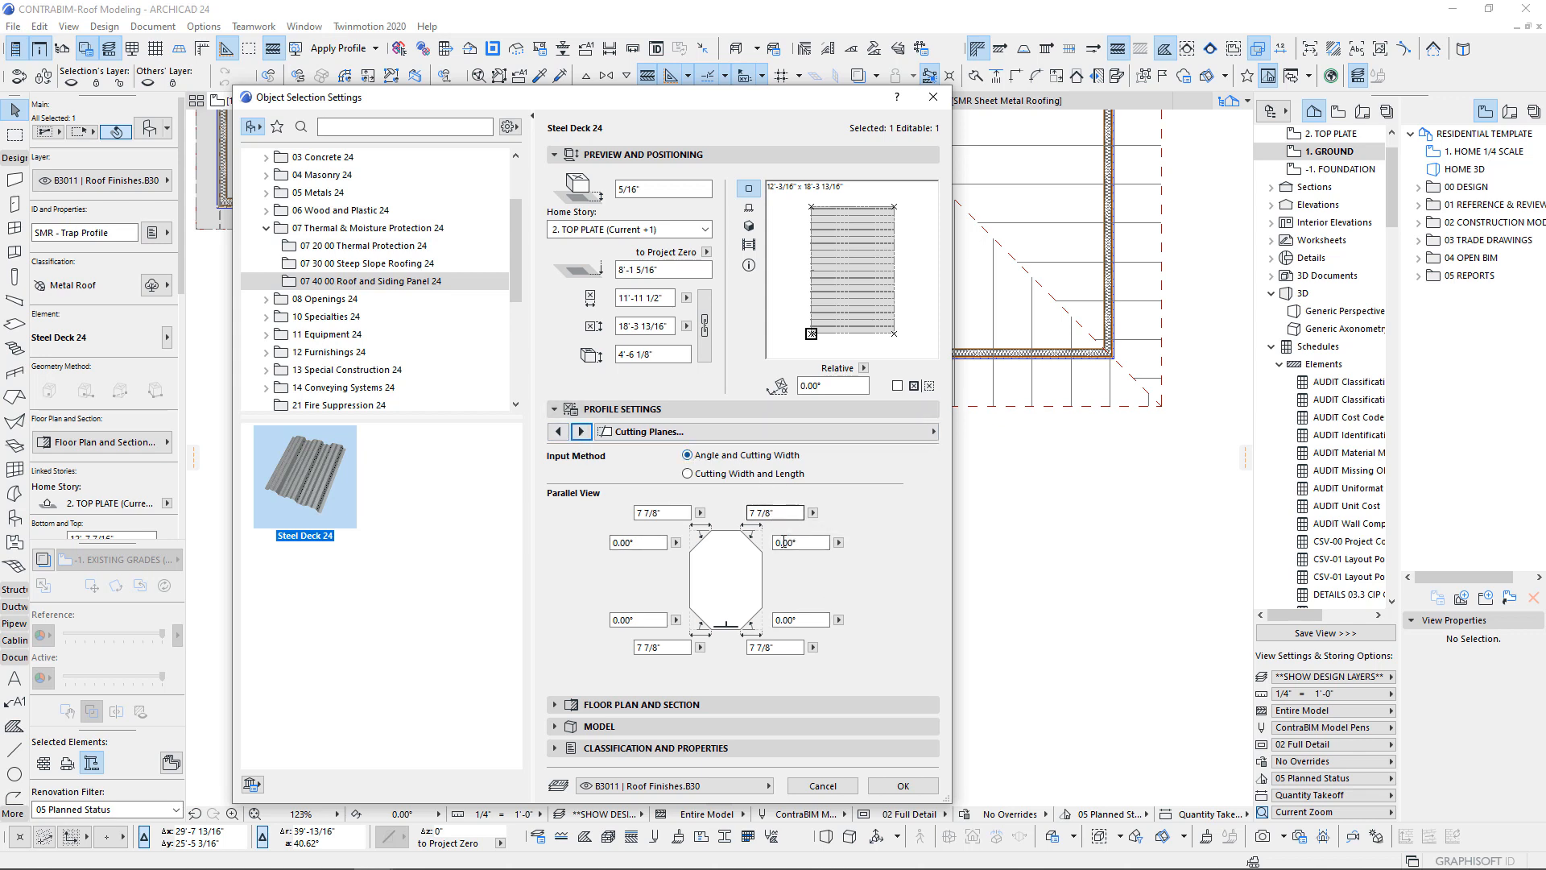
pyautogui.click(811, 545)
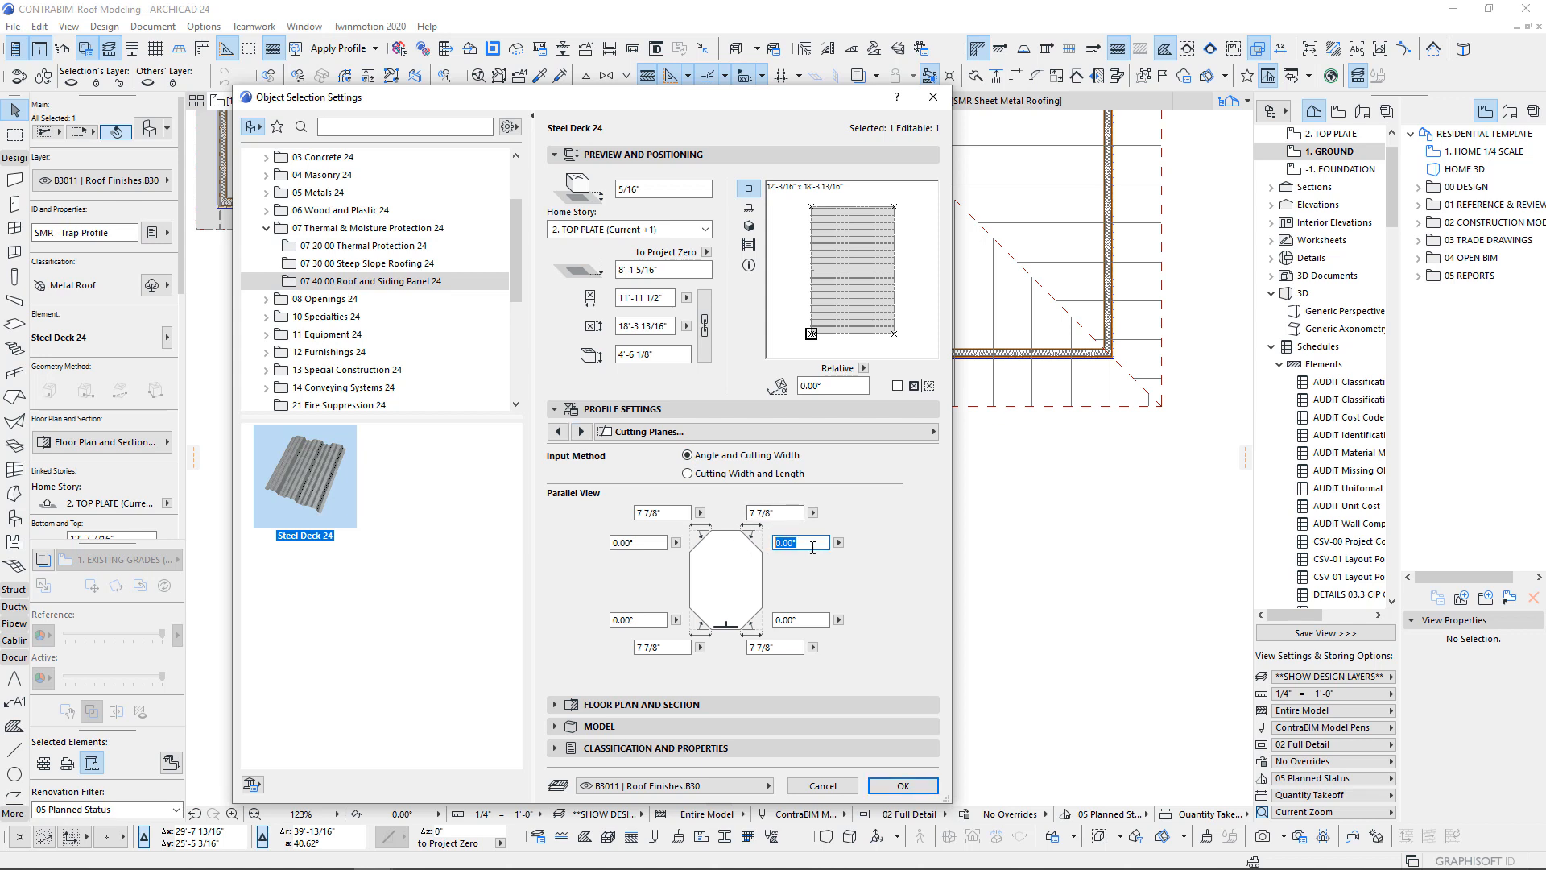
pyautogui.write('45')
pyautogui.press('Return')
pyautogui.write('3')
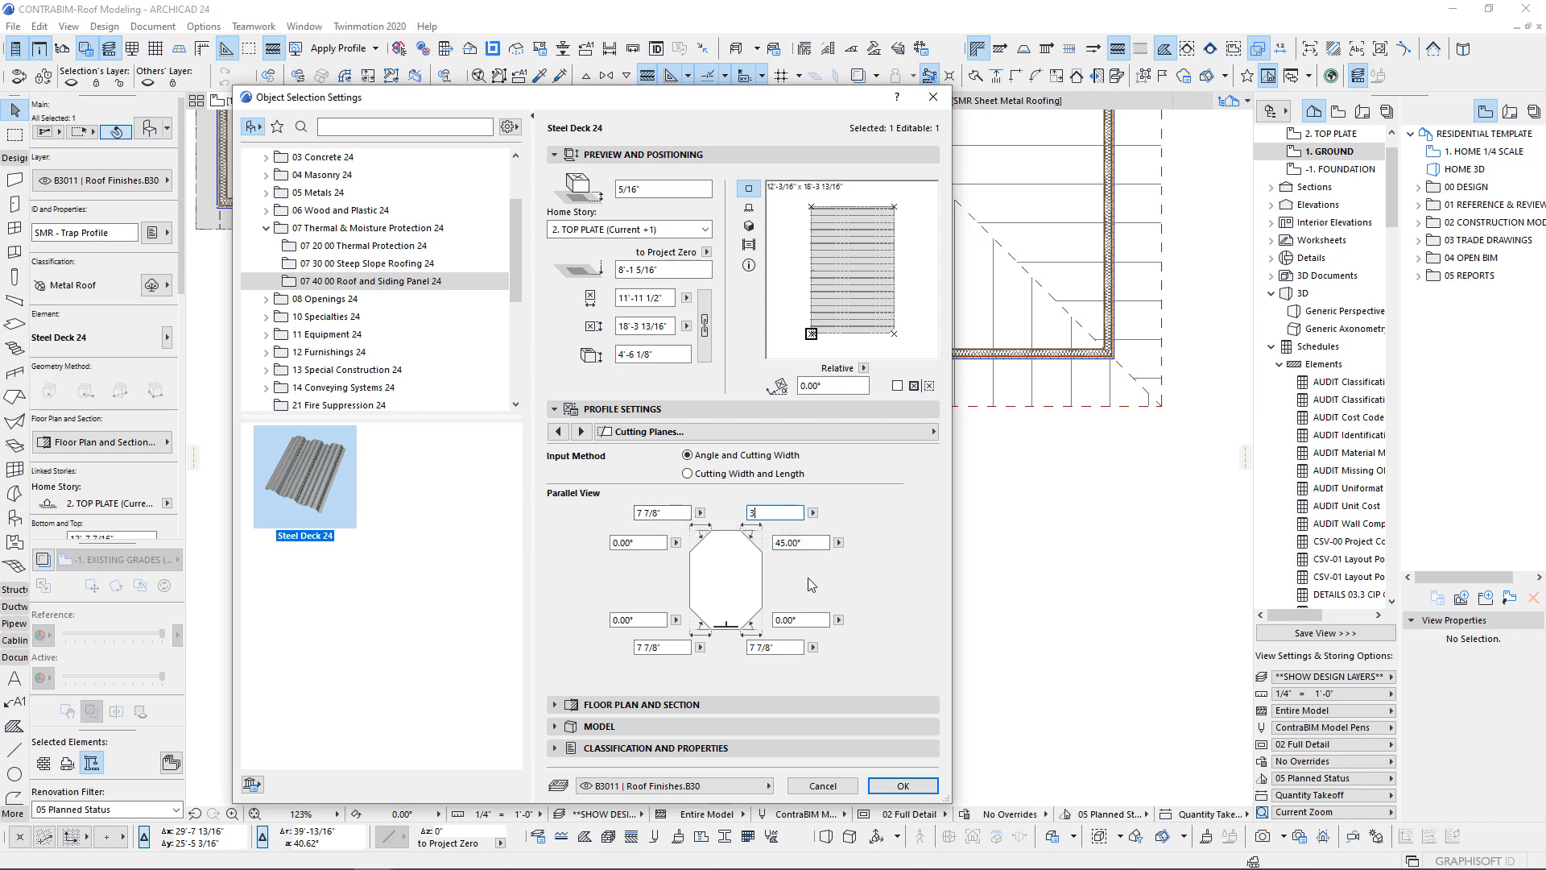
pyautogui.press('Return')
pyautogui.press('Return')
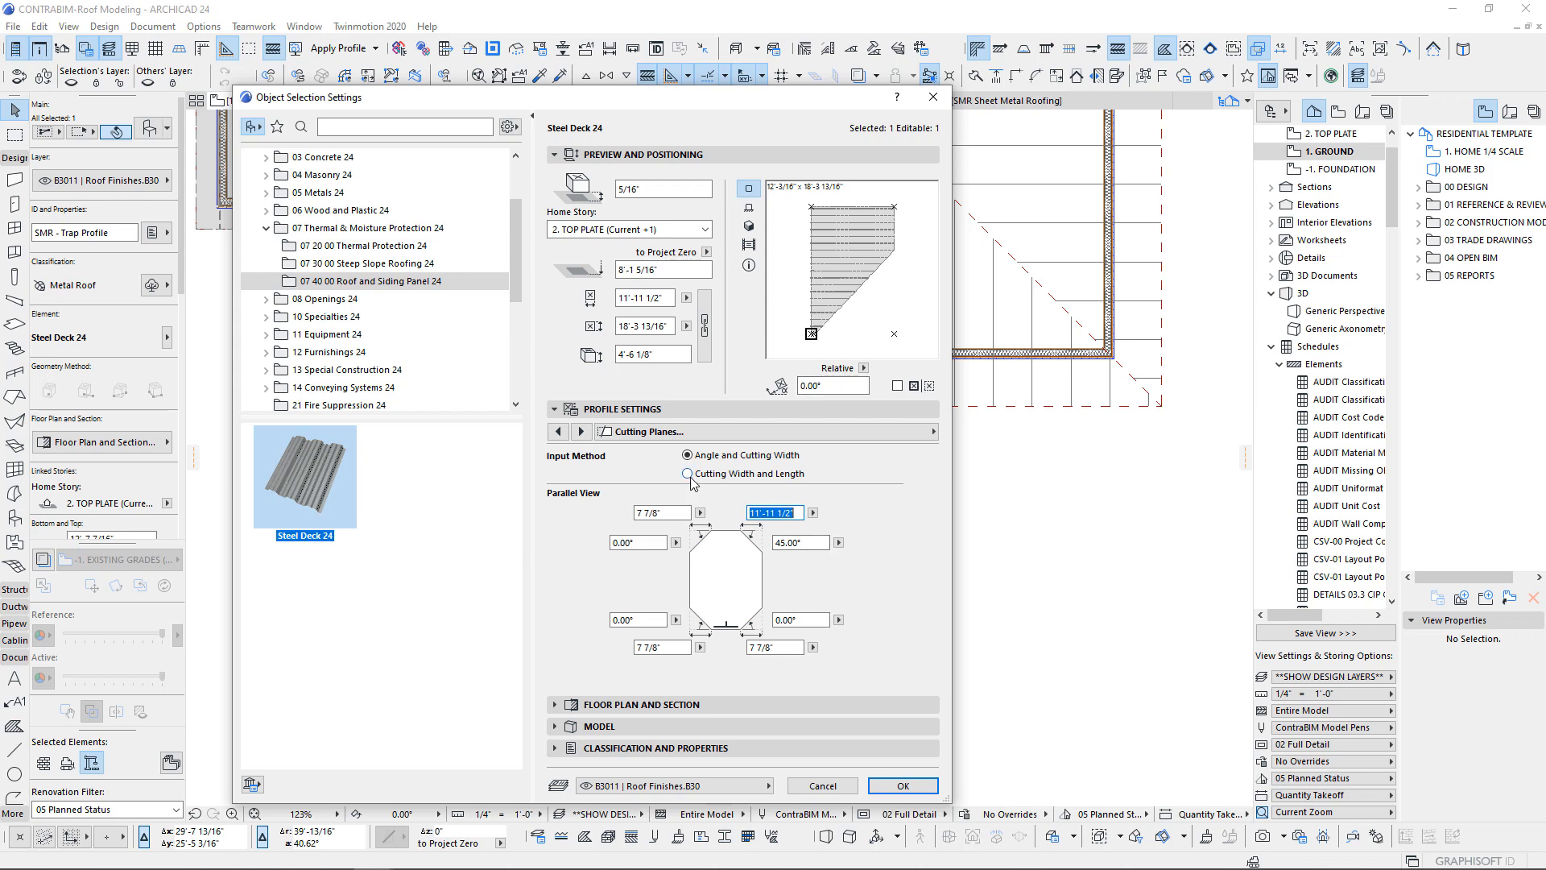
pyautogui.click(901, 786)
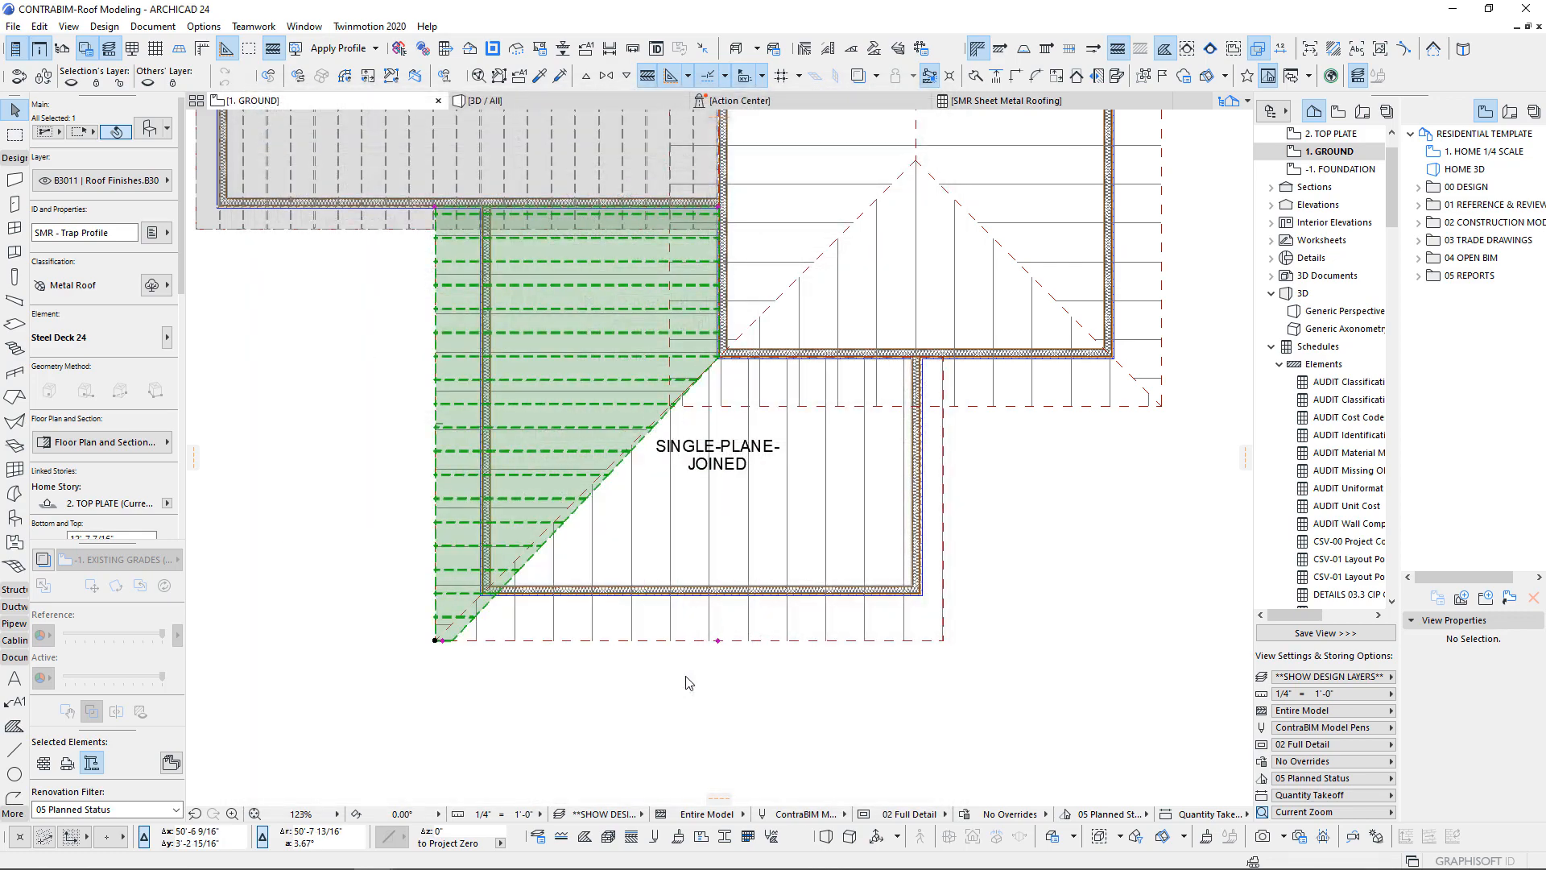
# - Compare the diagonal cut with the hip line in plan, and measure the panel's sloped upper edge in an isolated 3D view
pyautogui.scroll(12, 616, 461)
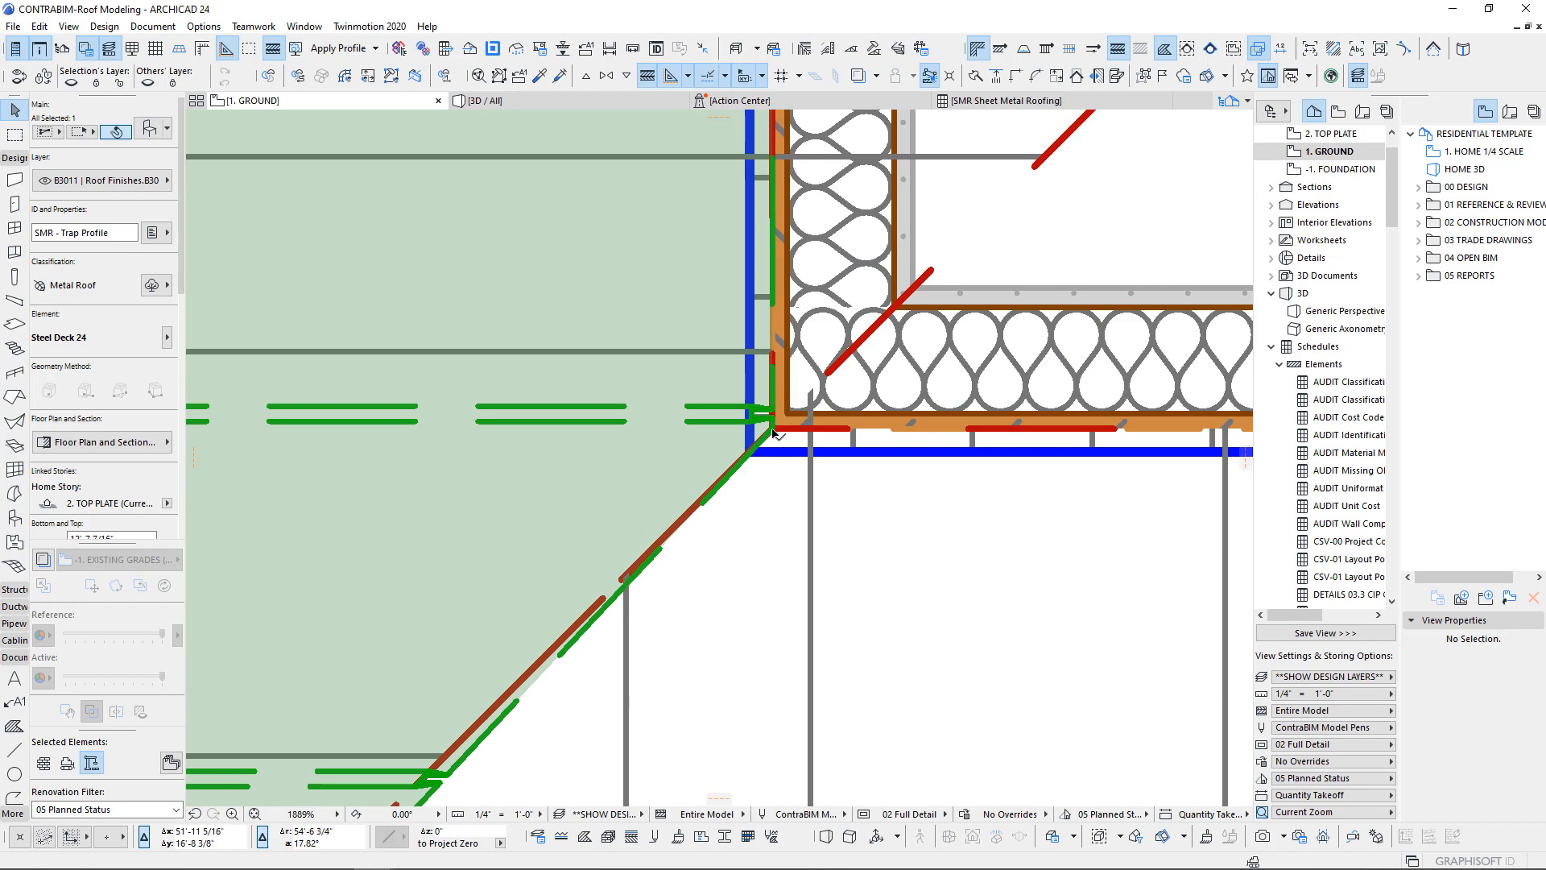
pyautogui.scroll(-10, 773, 433)
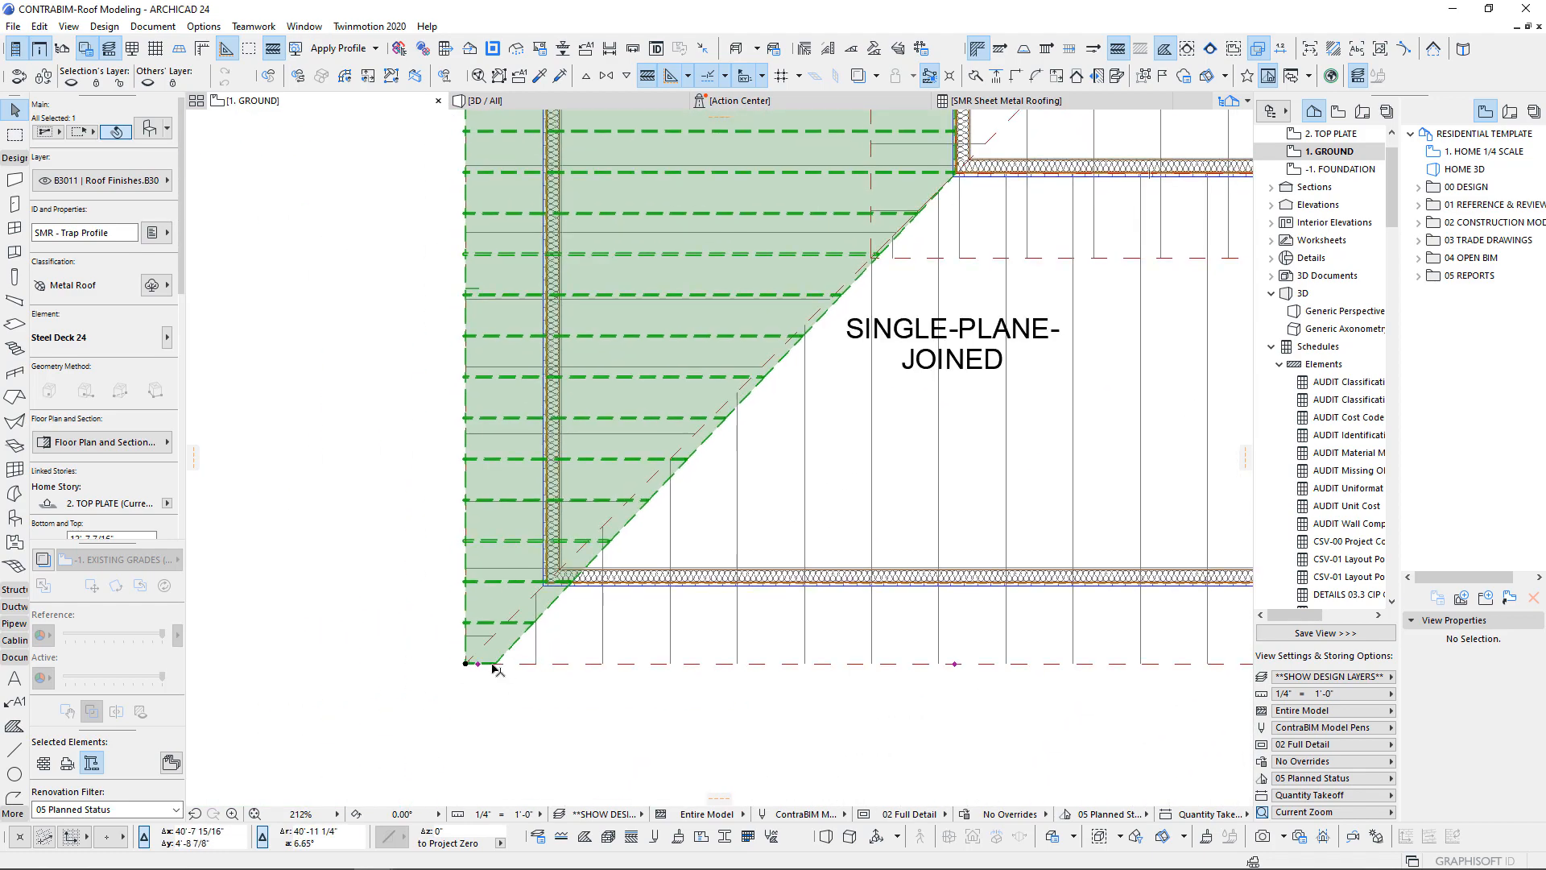
pyautogui.scroll(-4, 497, 669)
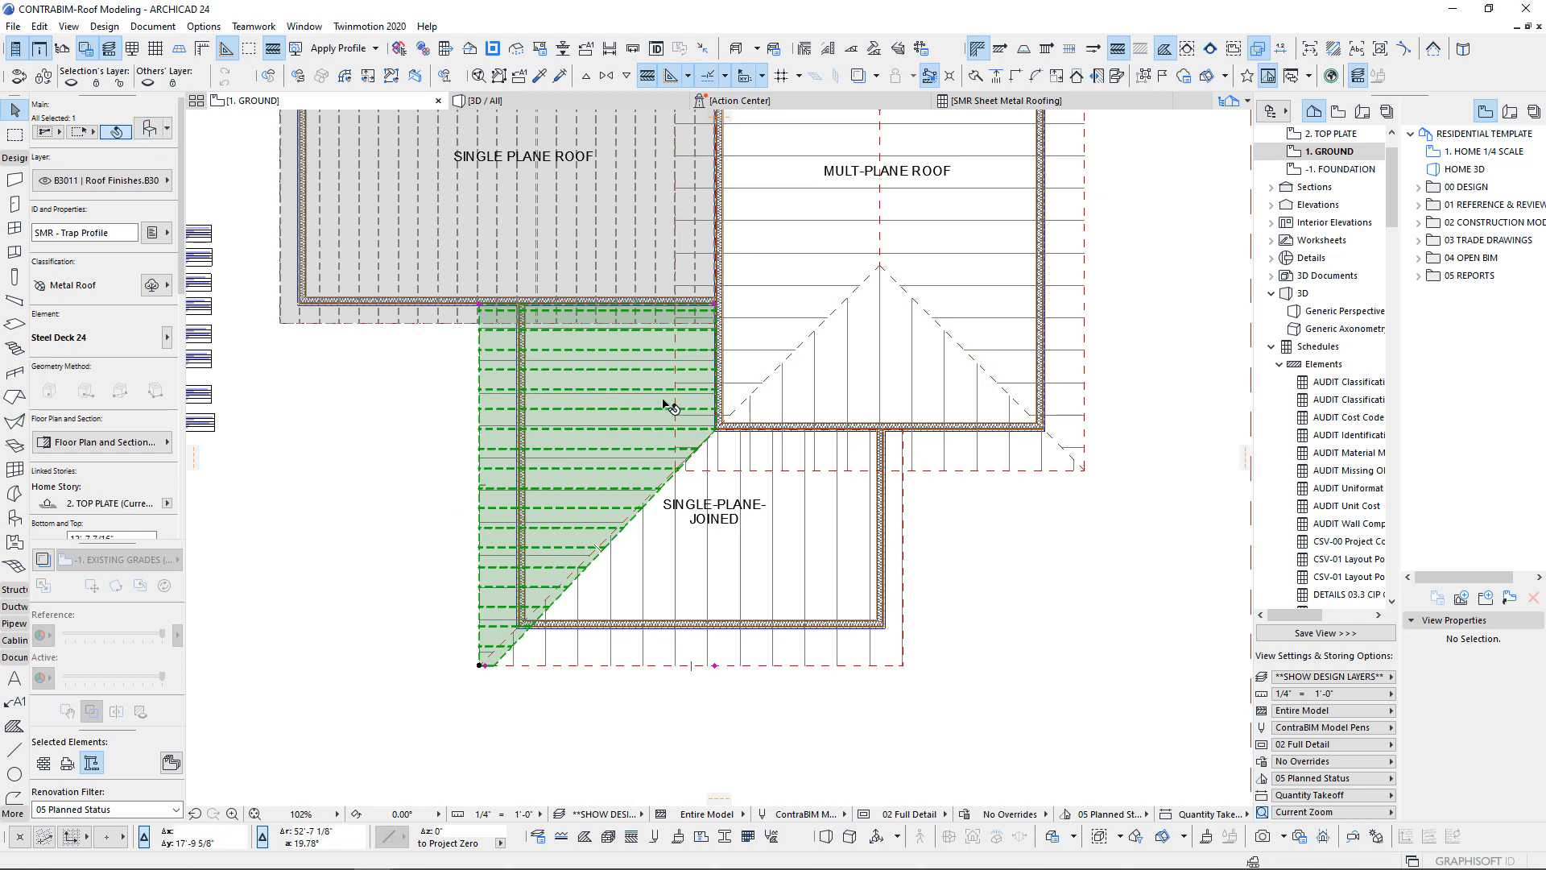
pyautogui.press('m')
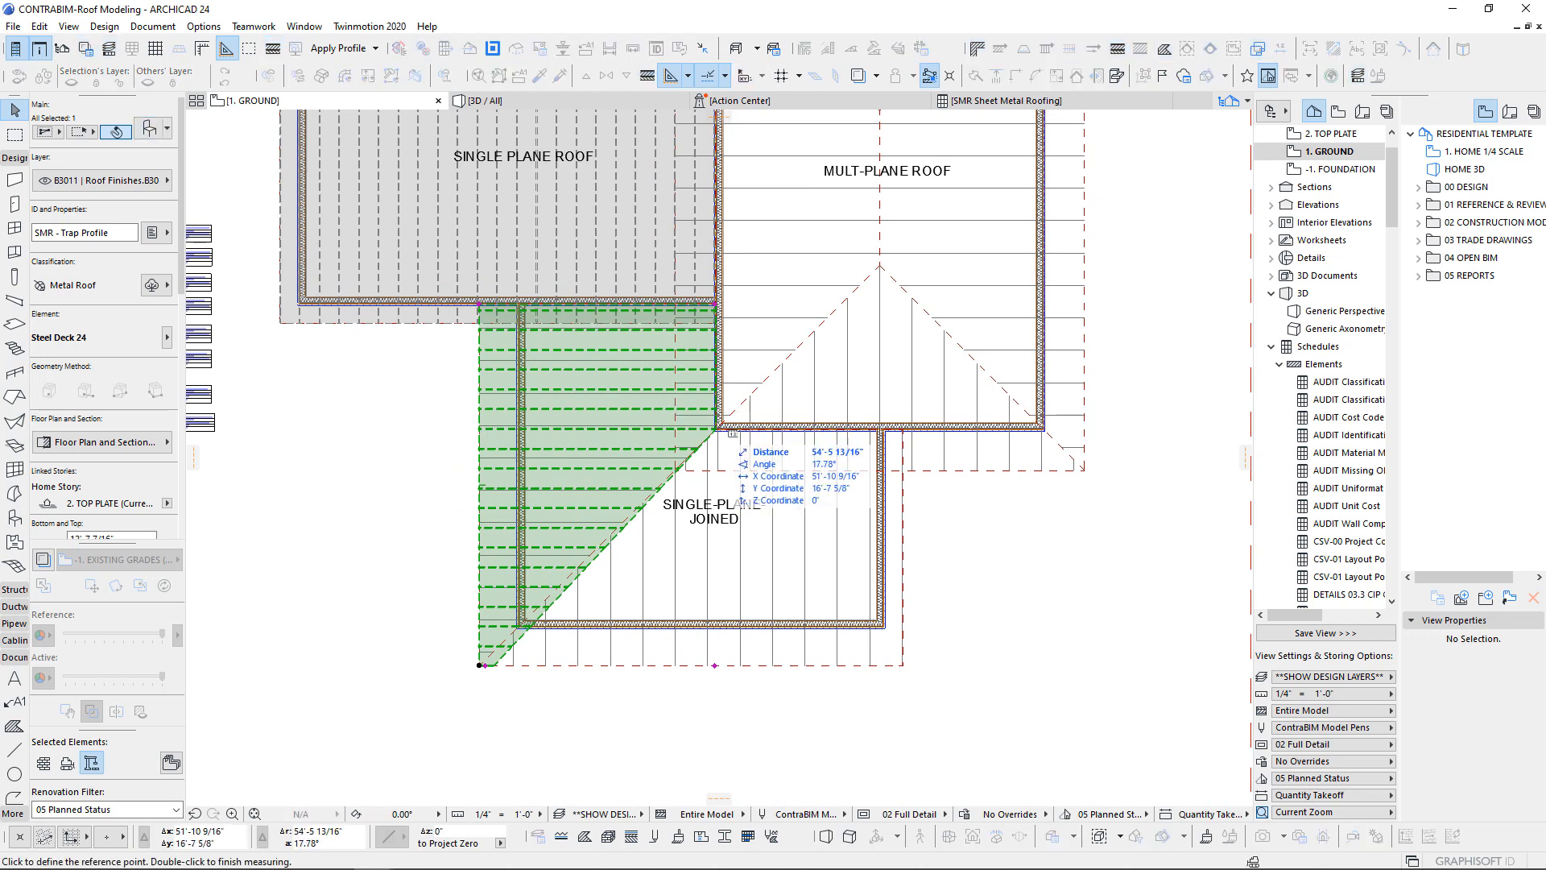
pyautogui.press('Escape')
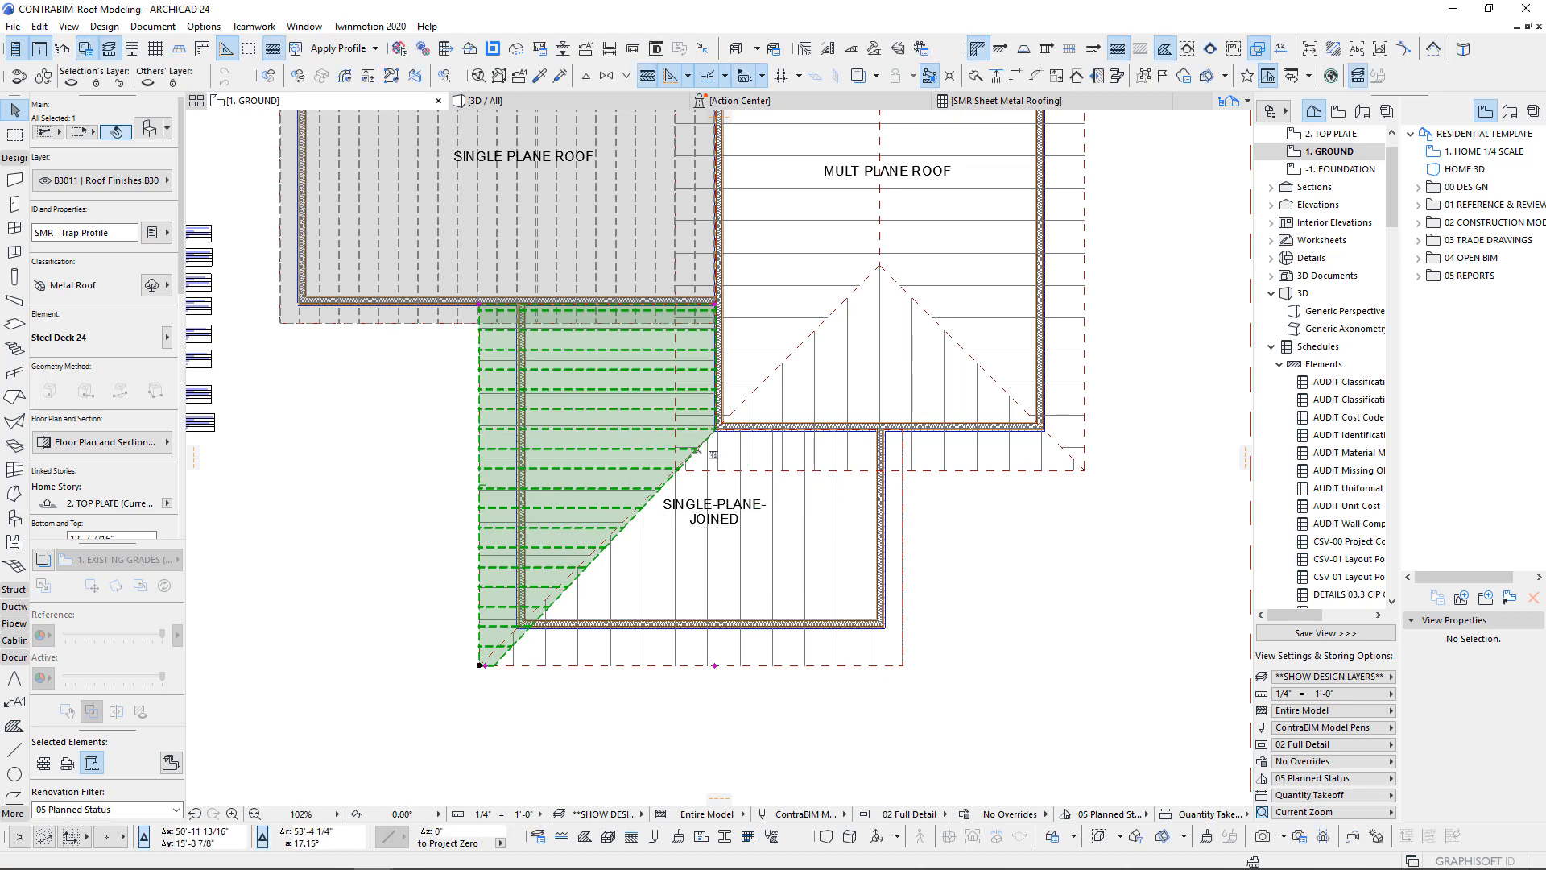
pyautogui.press('F3')
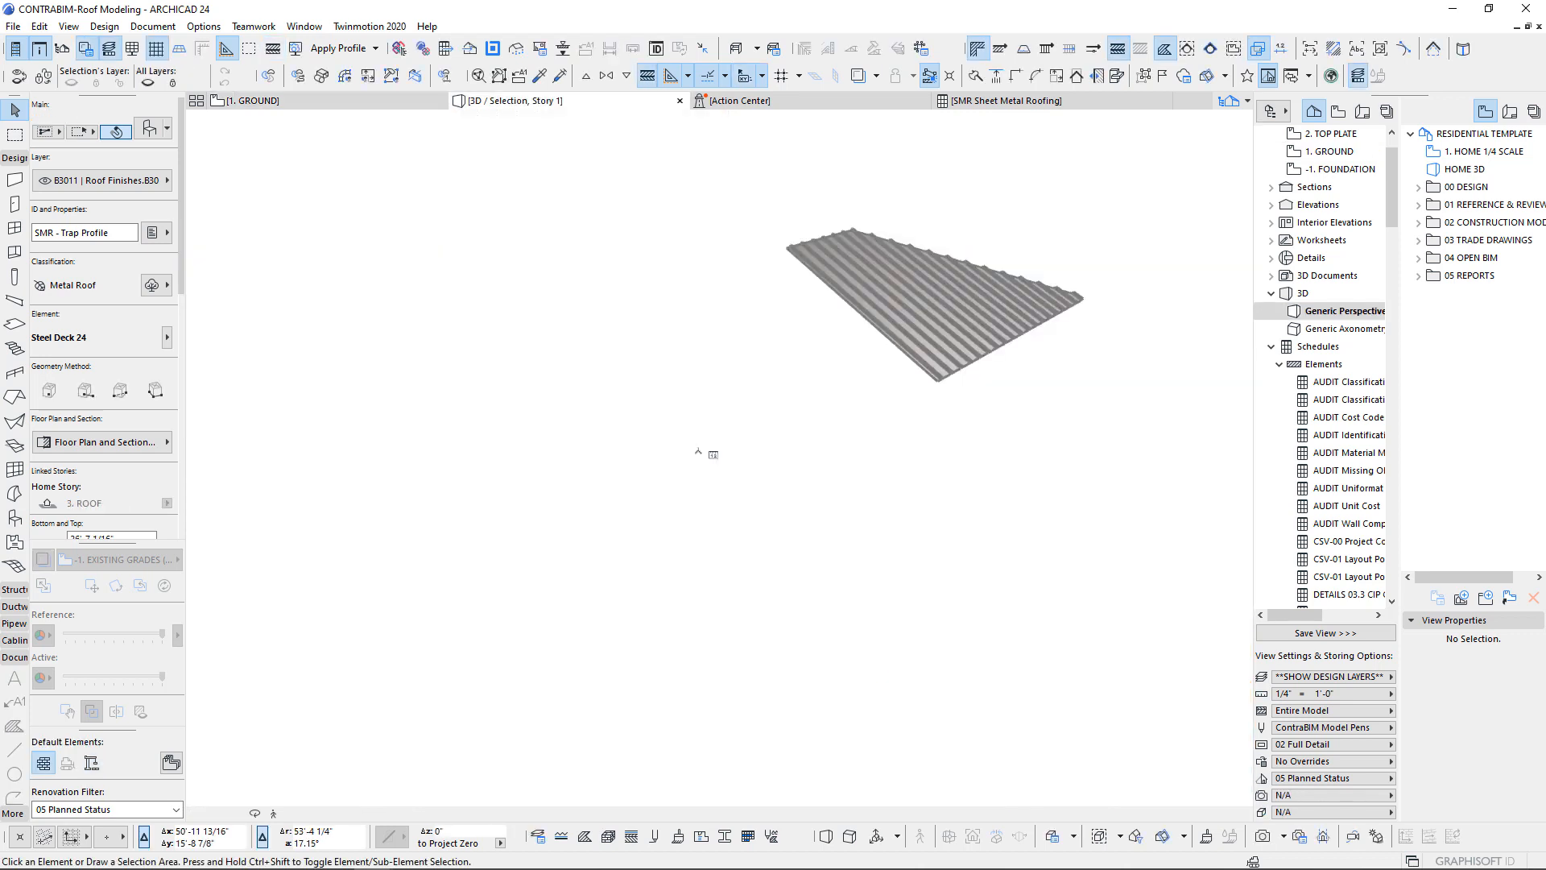
pyautogui.keyDown('shift'); pyautogui.moveTo(699, 450); pyautogui.dragTo(815, 455, button='middle'); pyautogui.keyUp('shift')
pyautogui.click(815, 459)
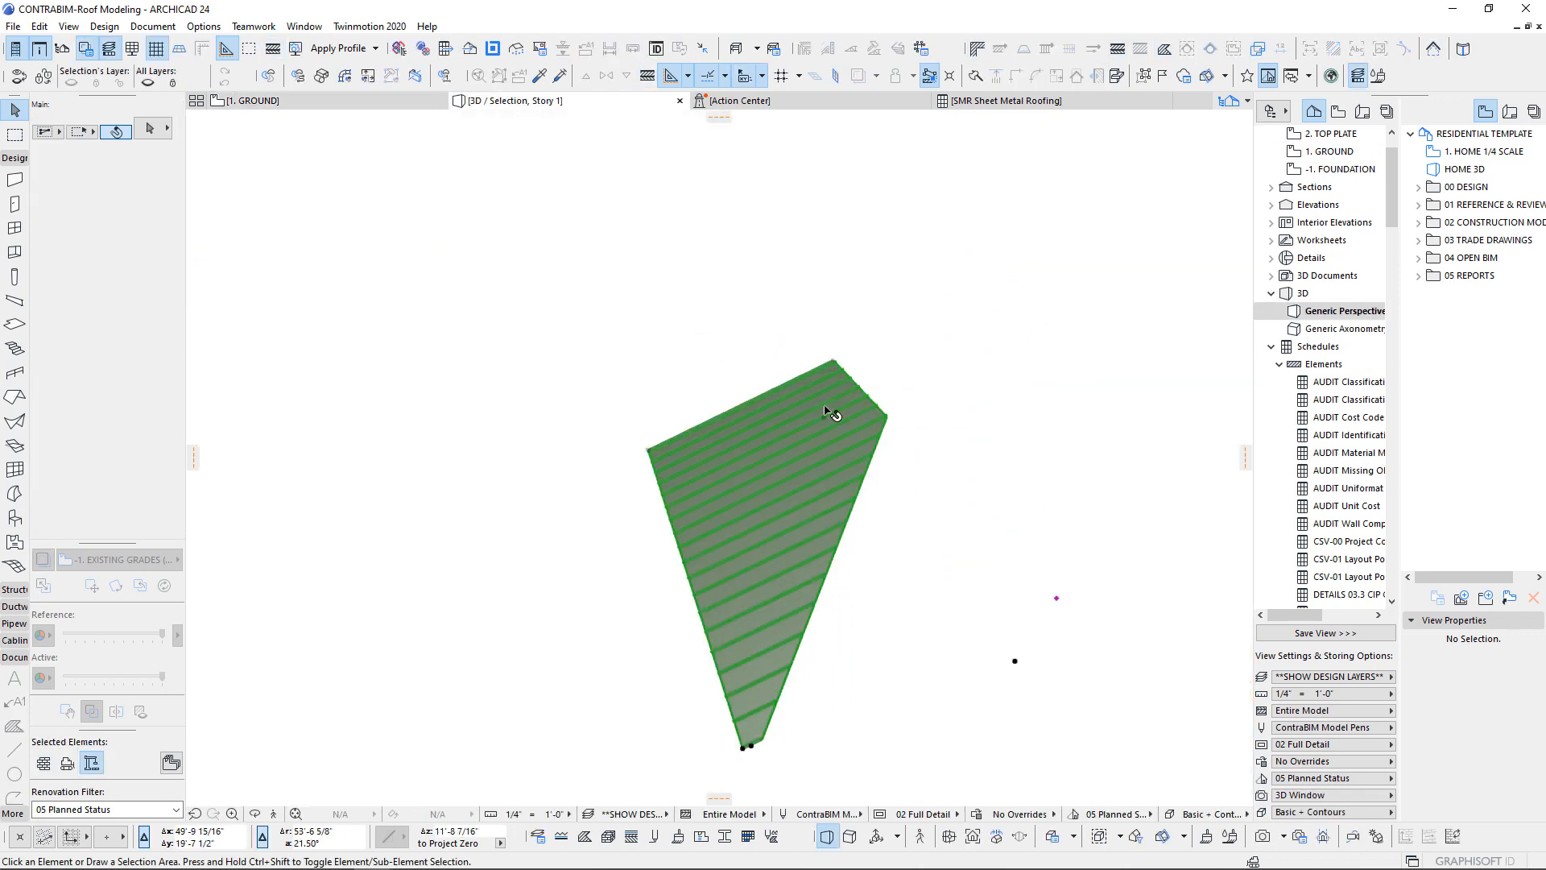
pyautogui.press('m')
pyautogui.click(833, 360)
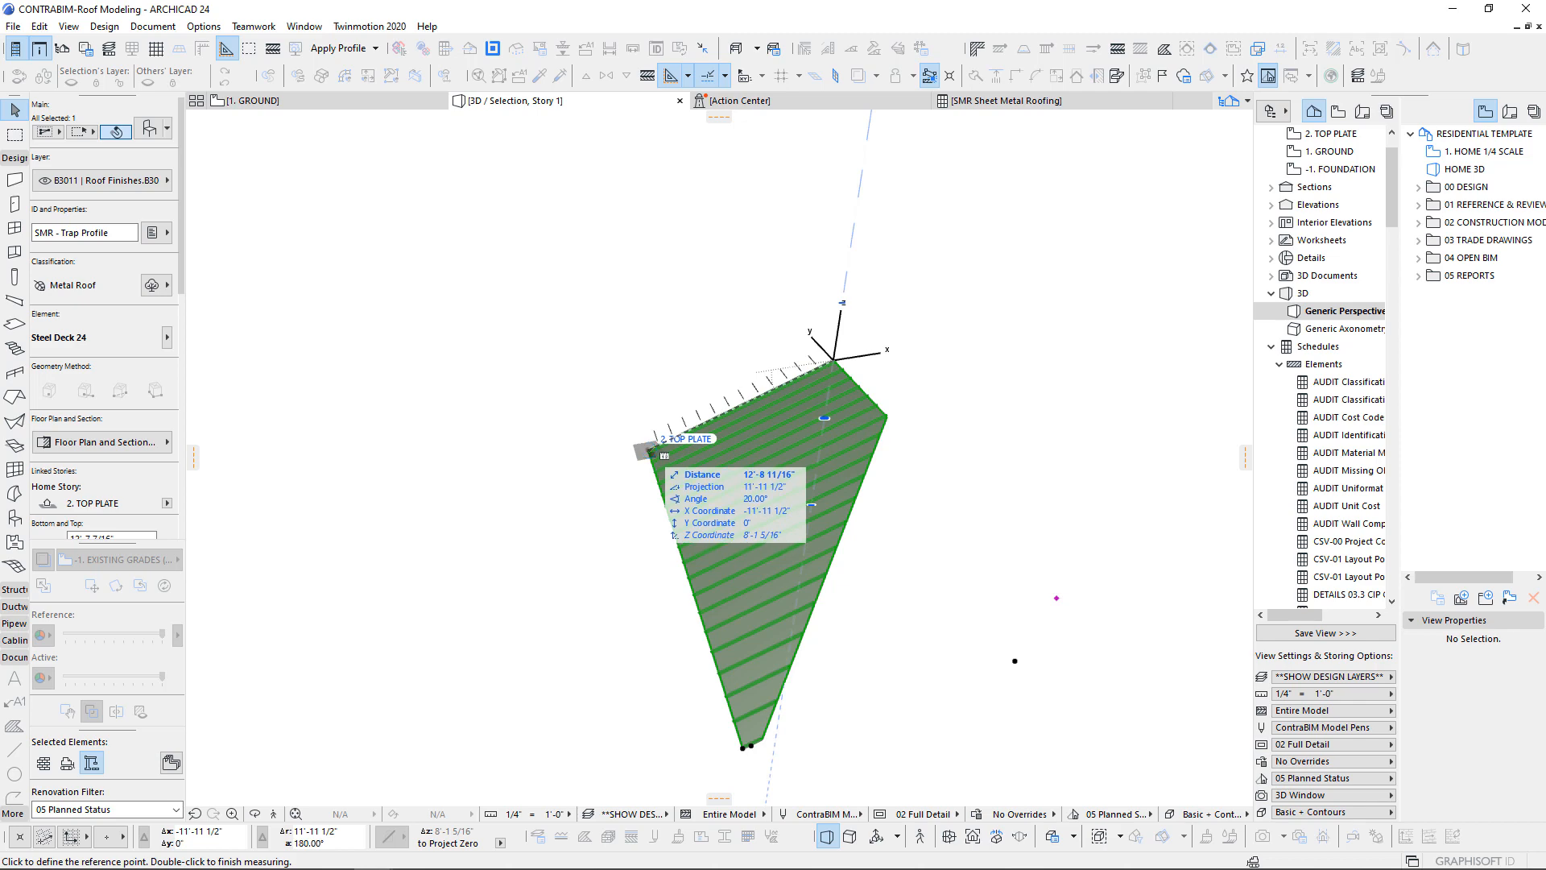
pyautogui.press('Escape')
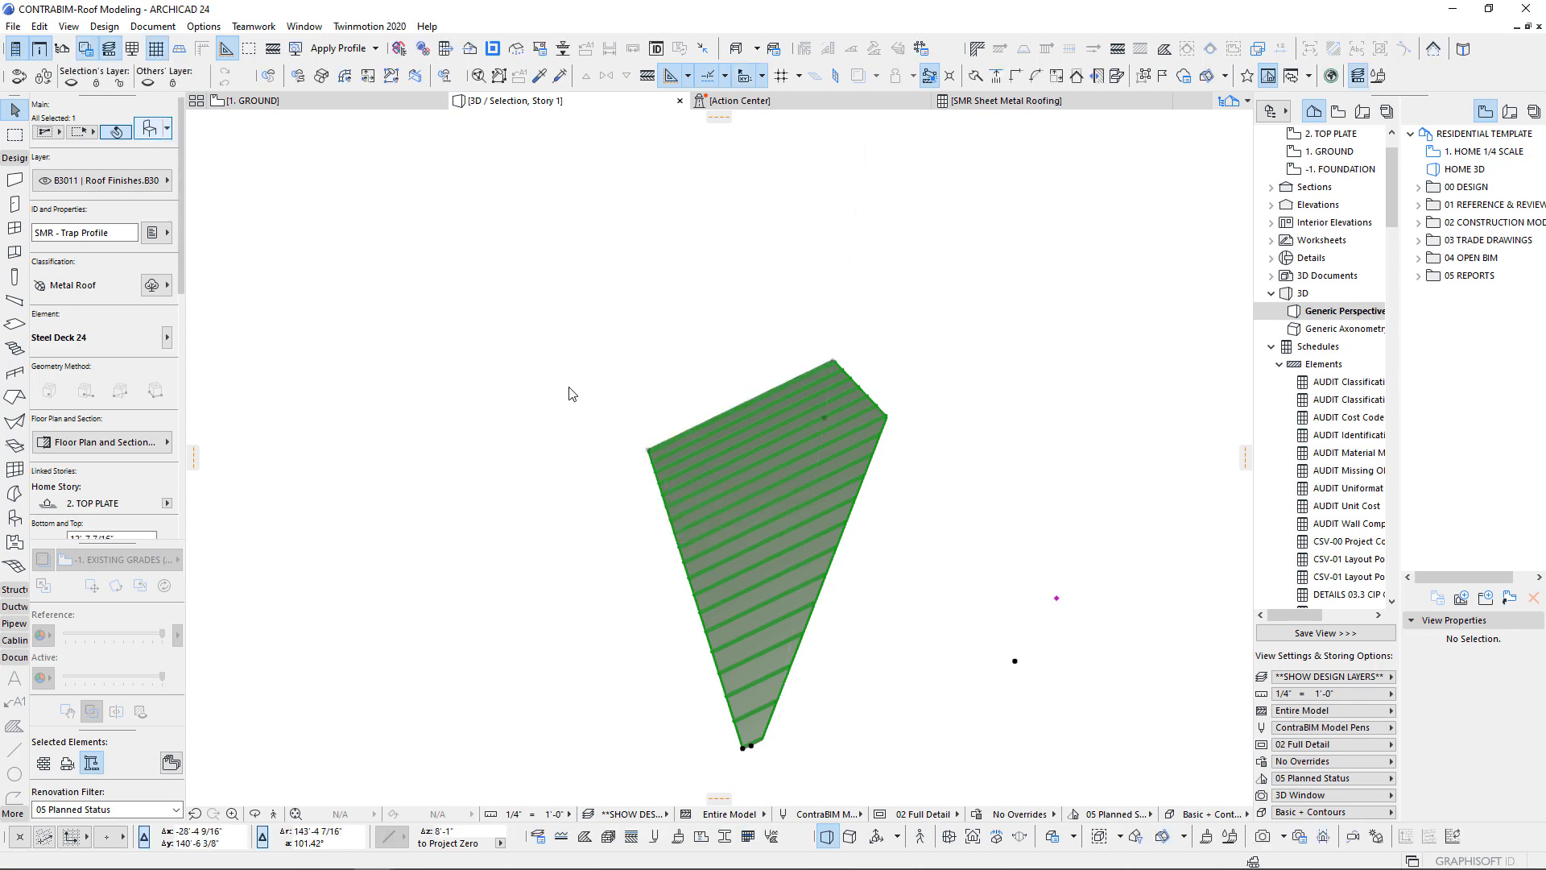
# - Set the panel's hip-side cutting width to 12'-8"
pyautogui.hotkey('ctrl', 't')
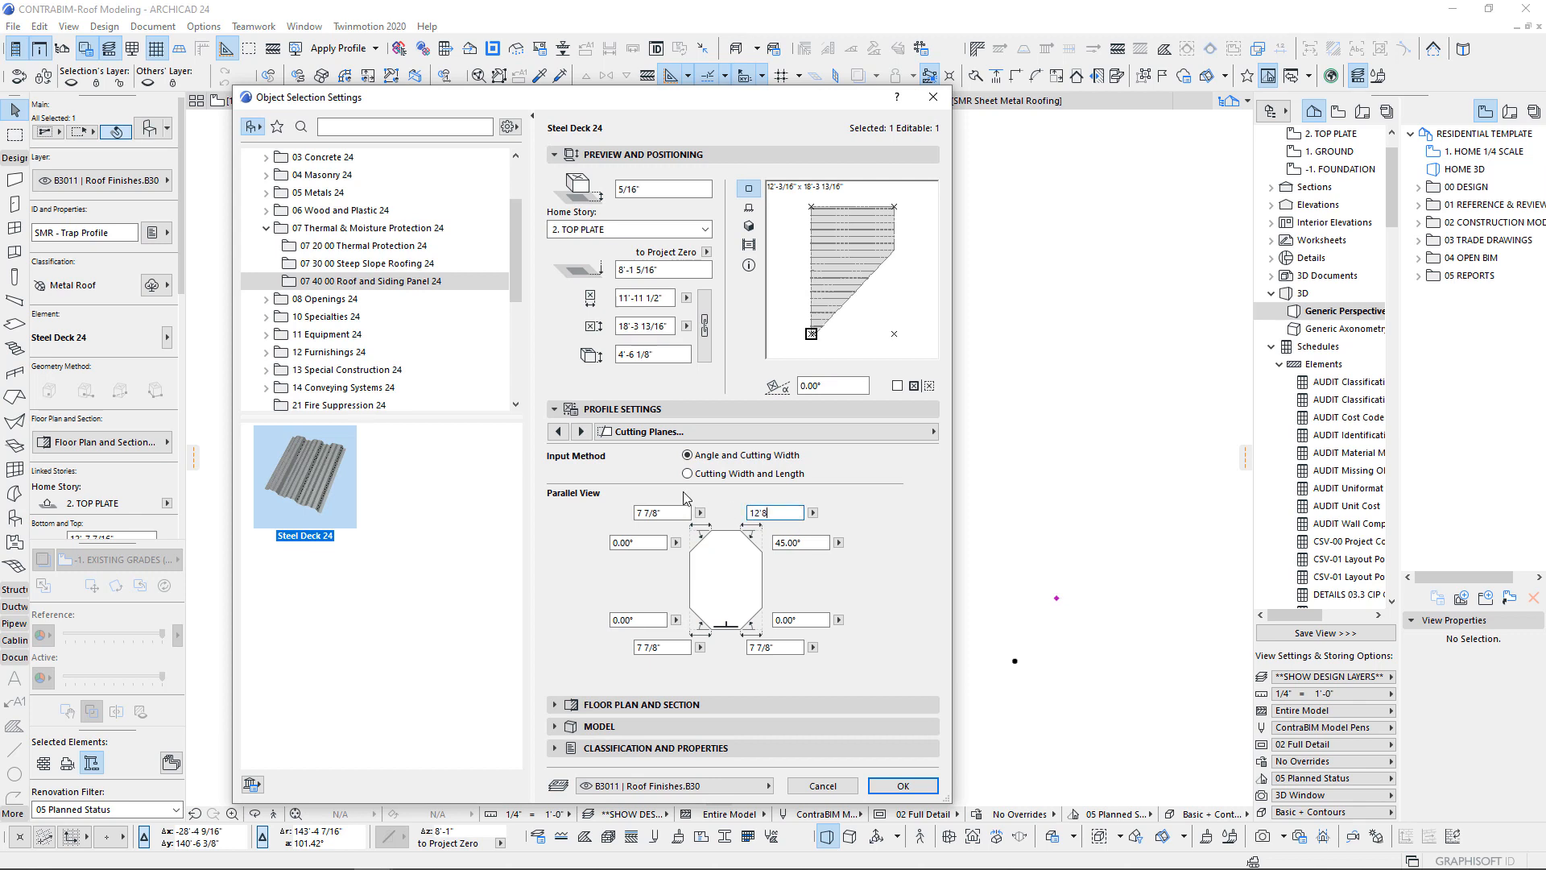
pyautogui.press('Return')
pyautogui.click(894, 785)
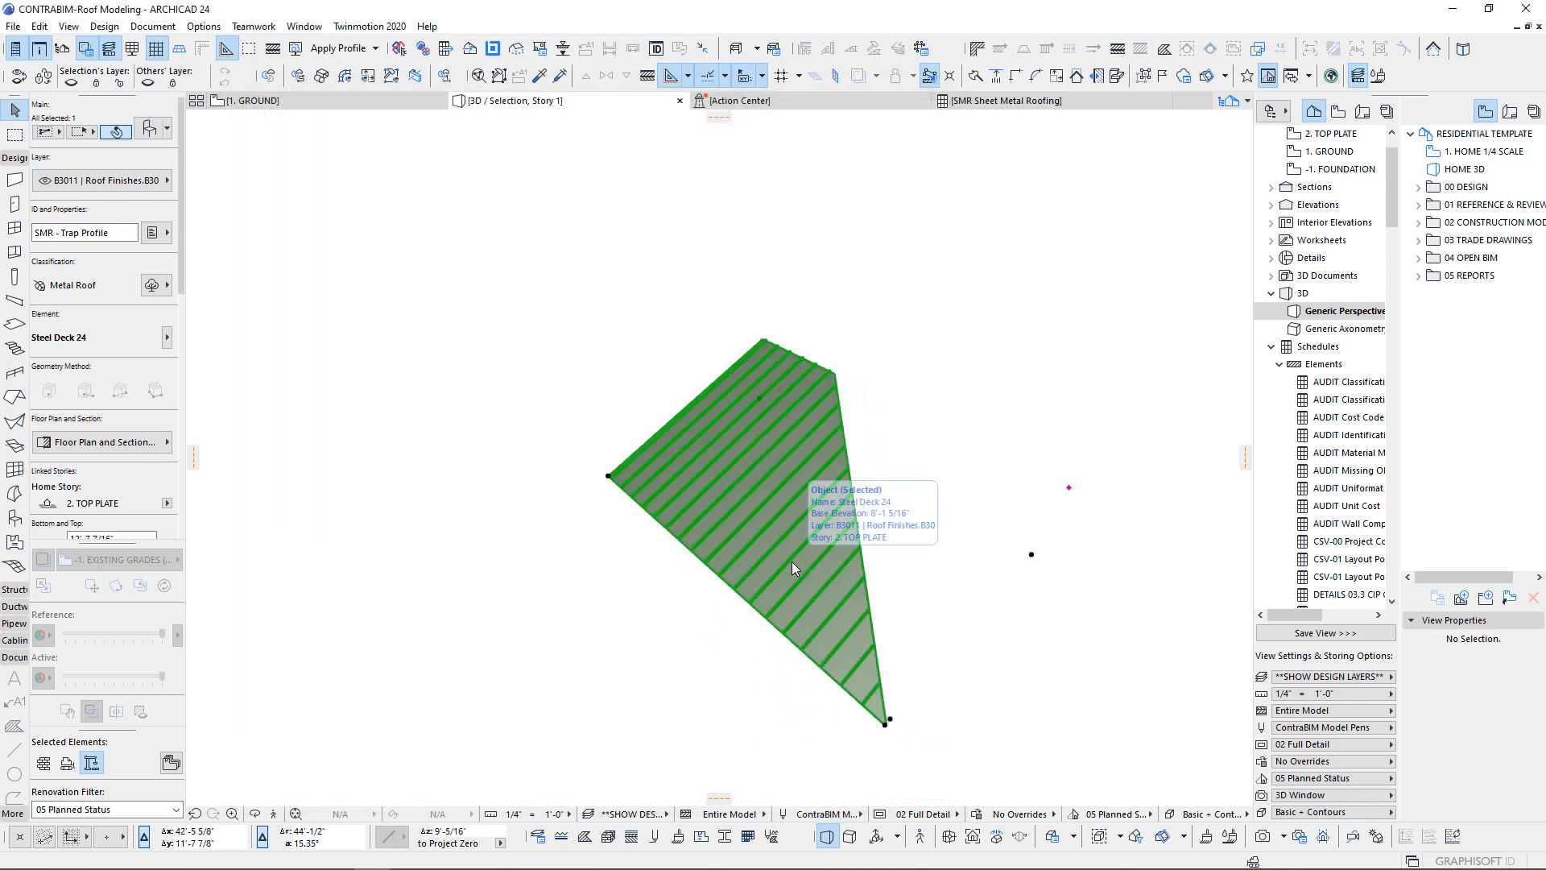
# - Show the whole model in 3D and examine how the panel's diagonal cut follows the joined roof's hip
pyautogui.press('Escape')
pyautogui.hotkey('ctrl', 'F5')
pyautogui.keyDown('shift'); pyautogui.moveTo(790, 562); pyautogui.dragTo(720, 594, button='middle'); pyautogui.keyUp('shift')
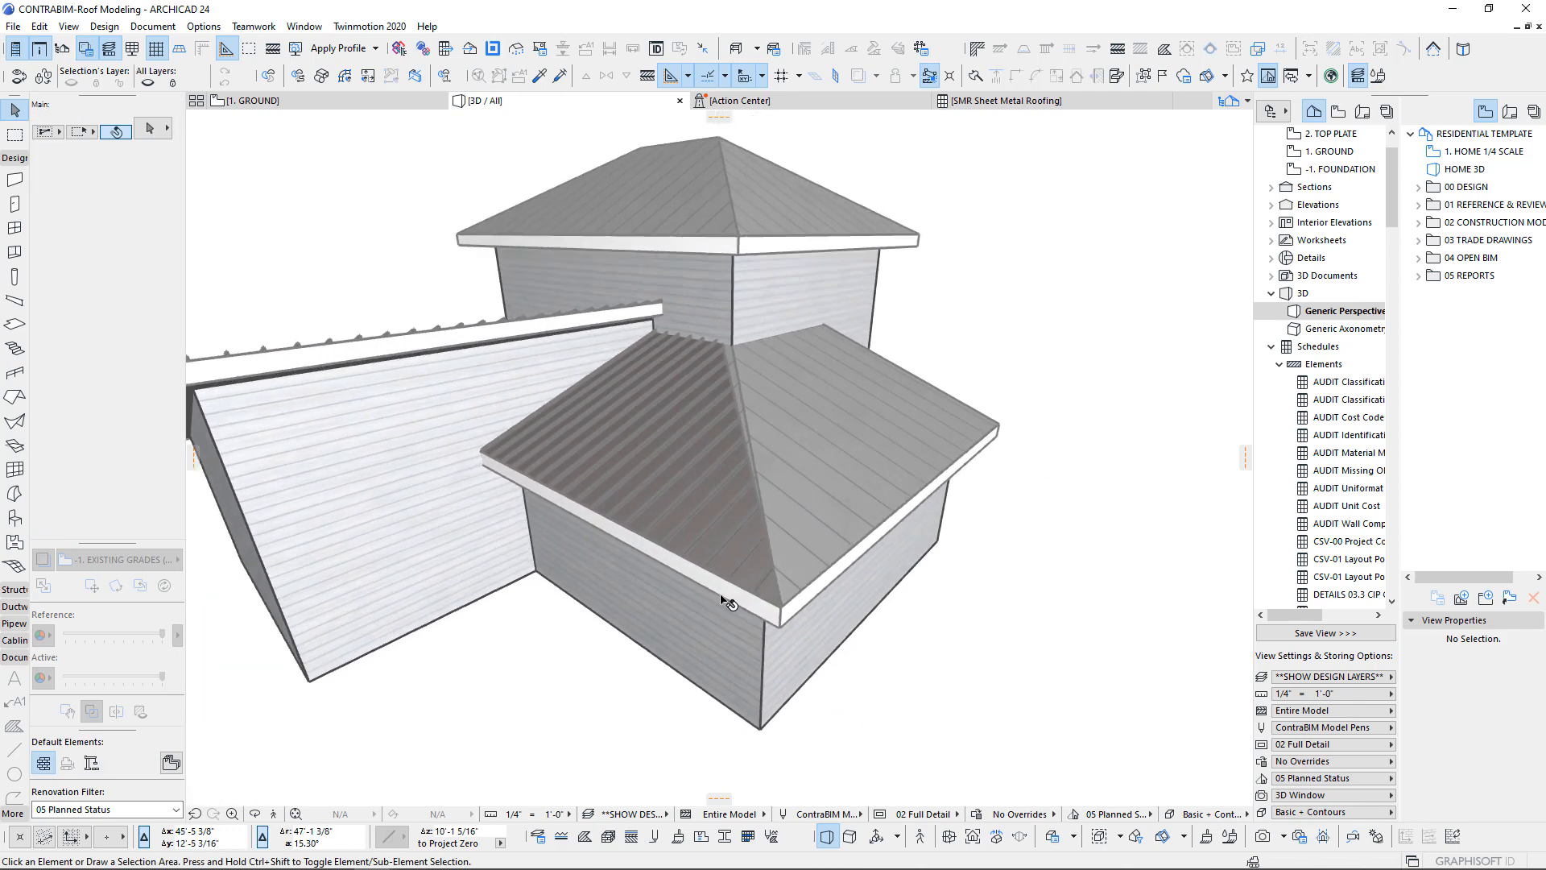
pyautogui.scroll(3, 727, 599)
pyautogui.click(714, 535)
pyautogui.scroll(3, 780, 620)
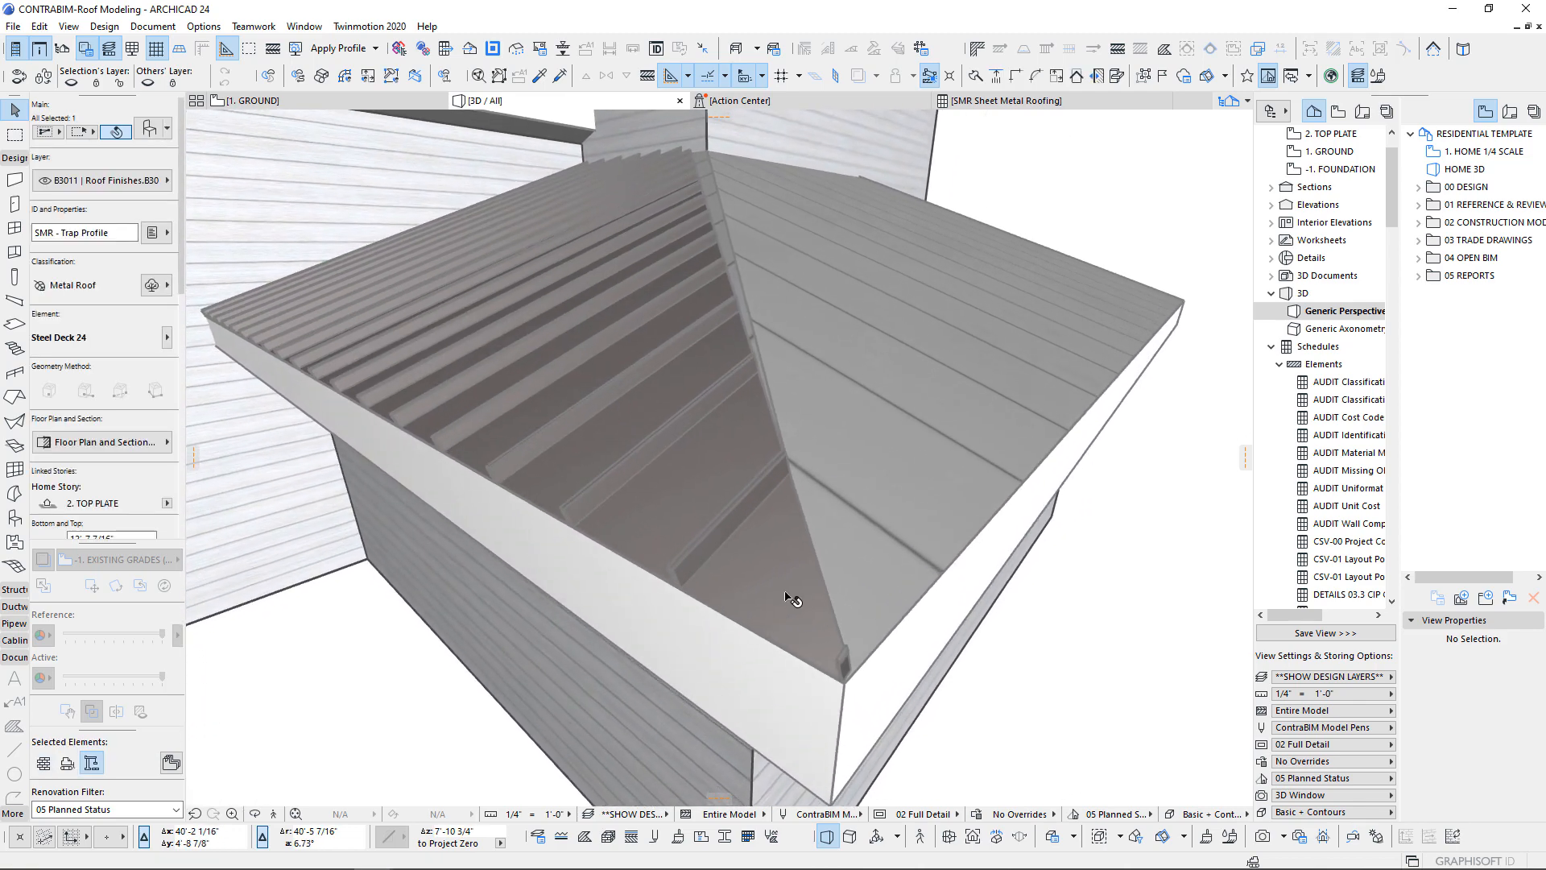
pyautogui.keyDown('shift'); pyautogui.moveTo(850, 671); pyautogui.dragTo(222, 141, button='middle'); pyautogui.keyUp('shift')
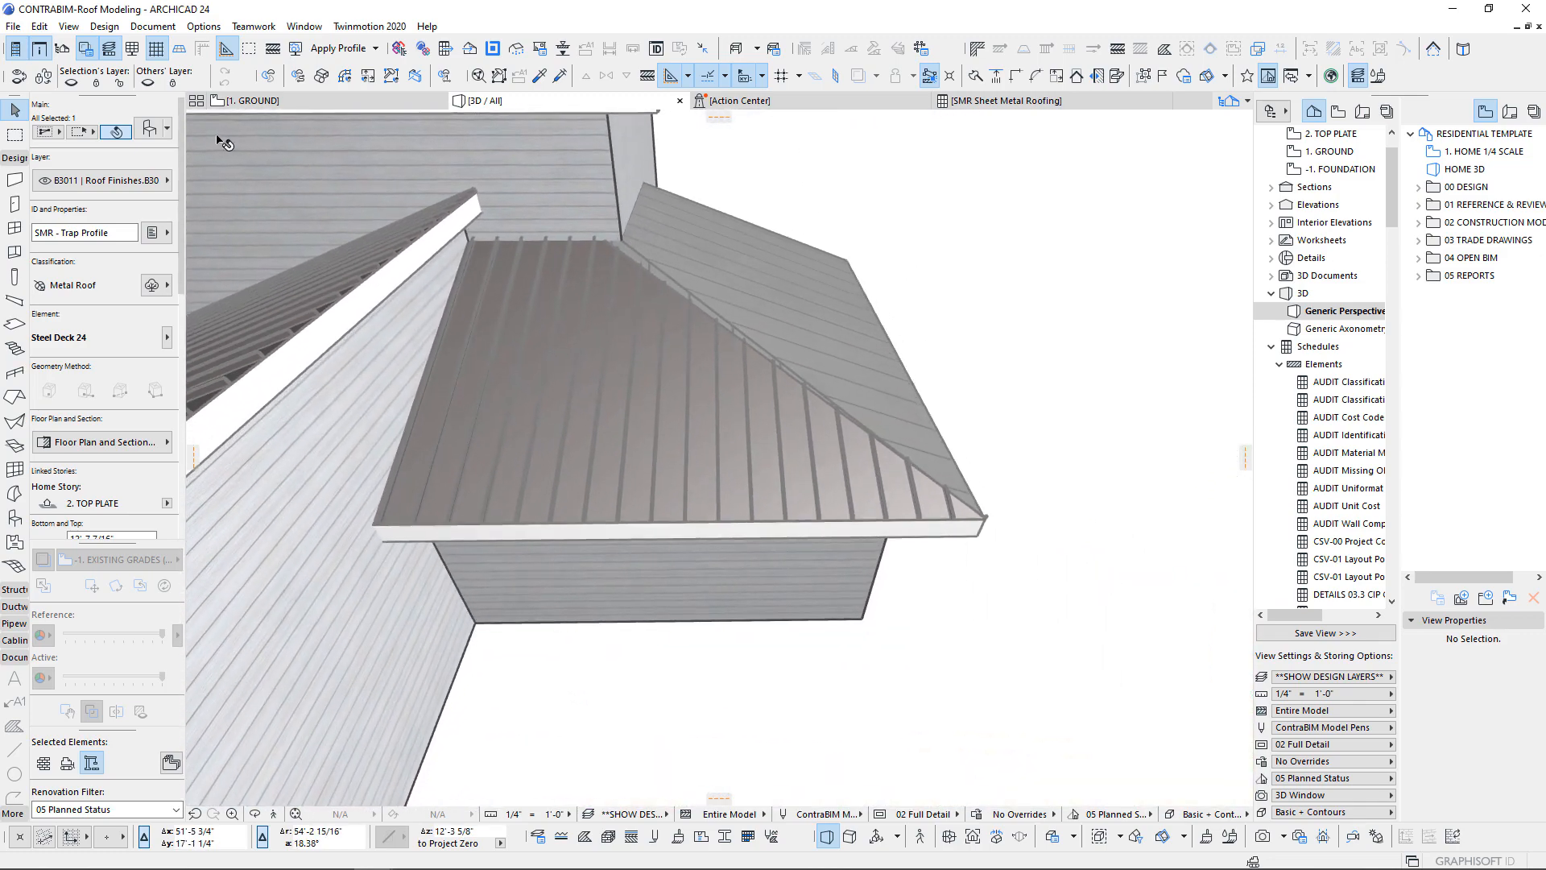
# - Switch the panel's cutting planes to Cutting Width and Length, with an 11'-11" width and 12'-8 11/16" length at the hip
pyautogui.hotkey('ctrl', 't')
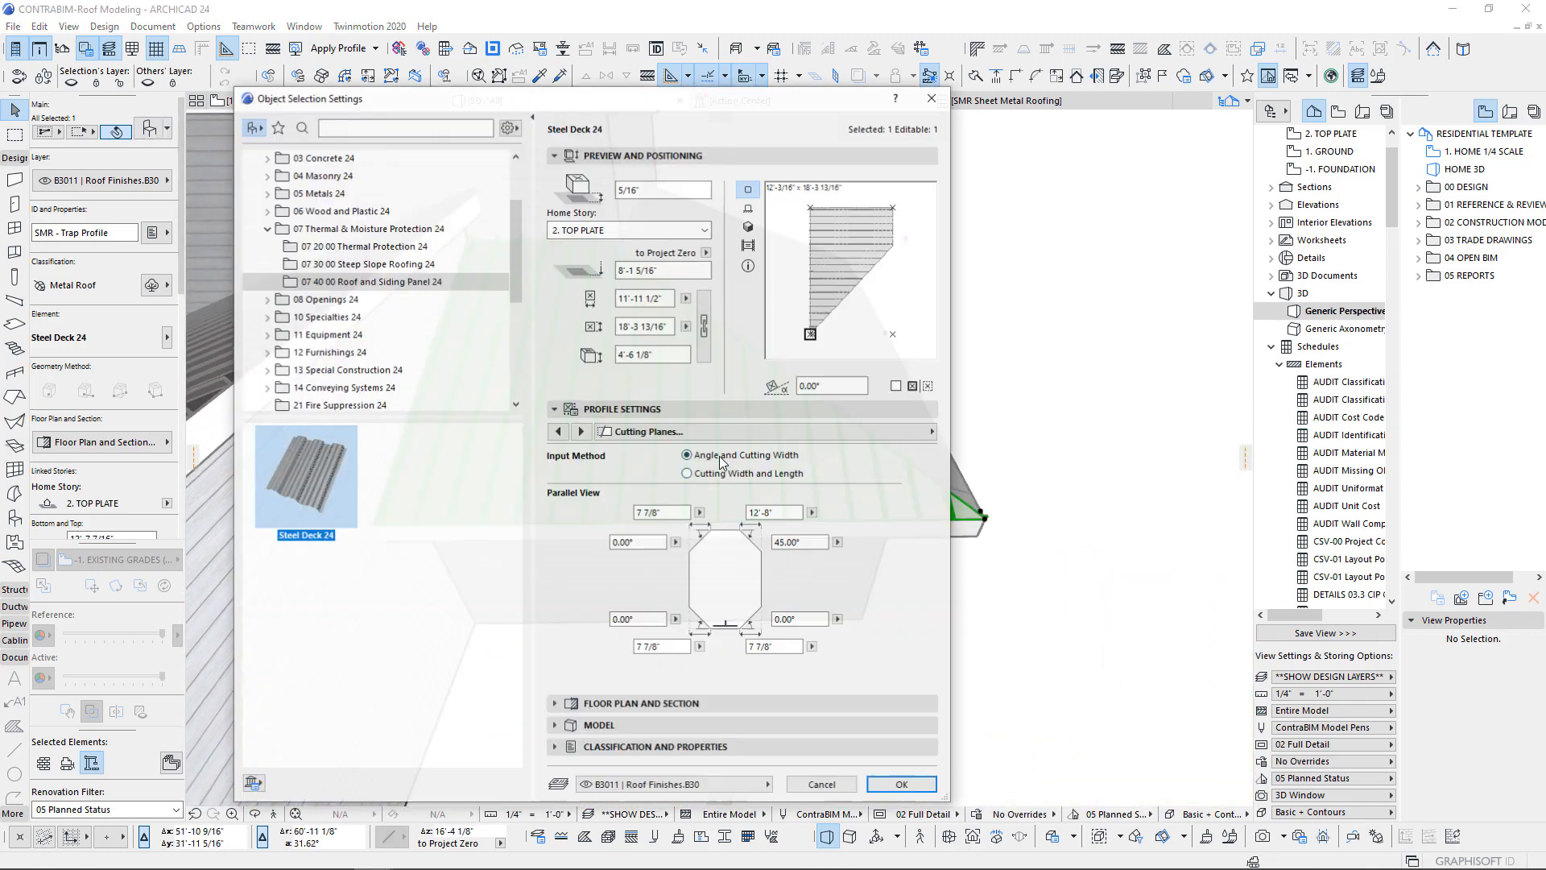
pyautogui.click(793, 544)
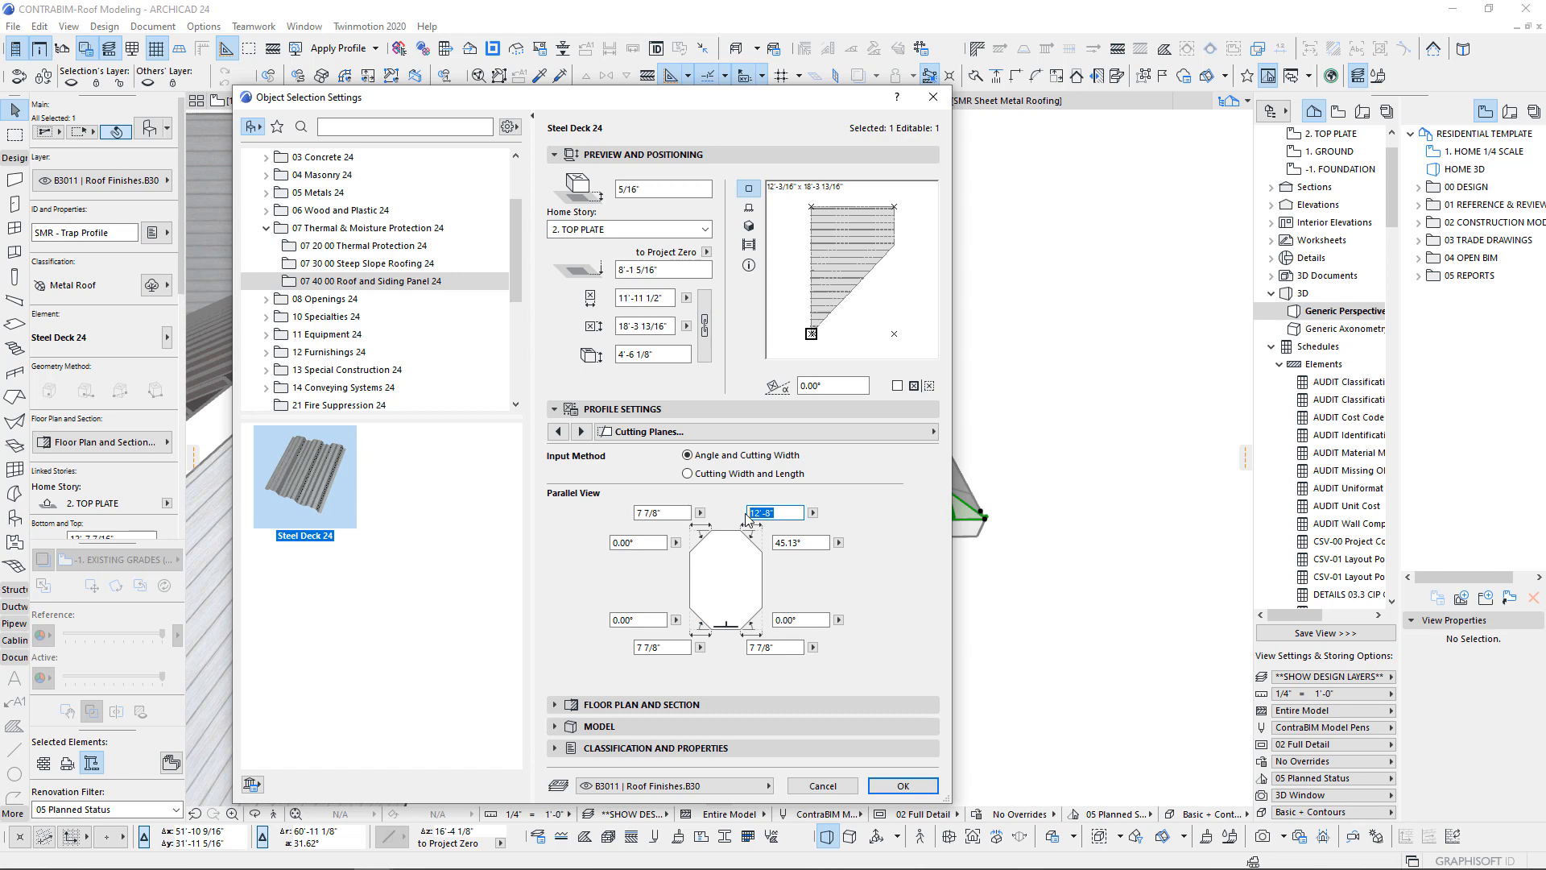
pyautogui.click(687, 474)
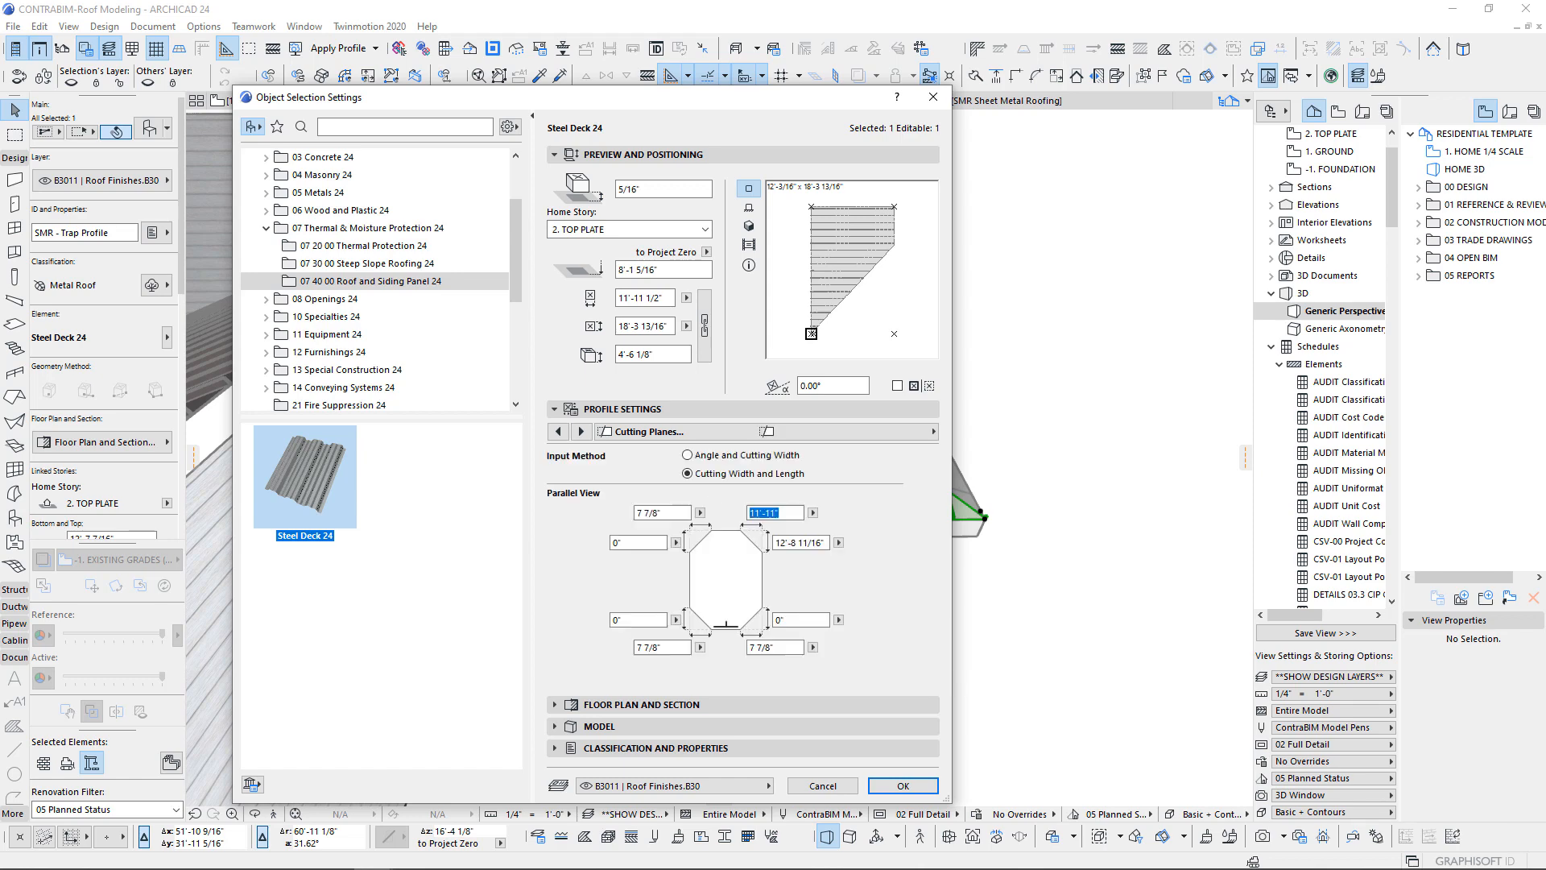
pyautogui.click(903, 786)
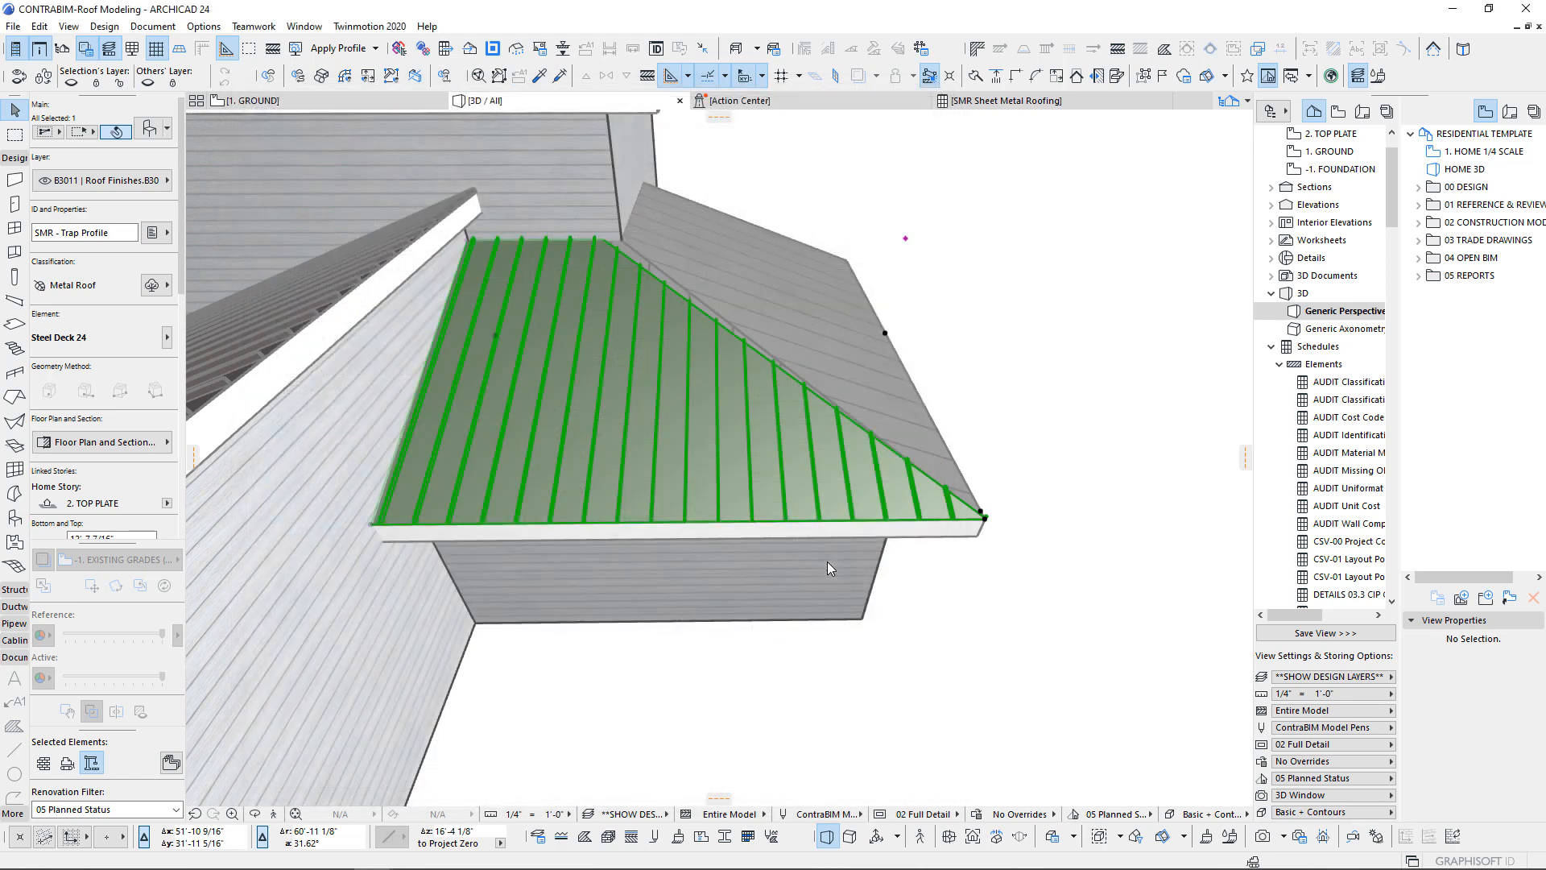
pyautogui.keyDown('shift'); pyautogui.moveTo(828, 562); pyautogui.dragTo(651, 487, button='middle'); pyautogui.keyUp('shift')
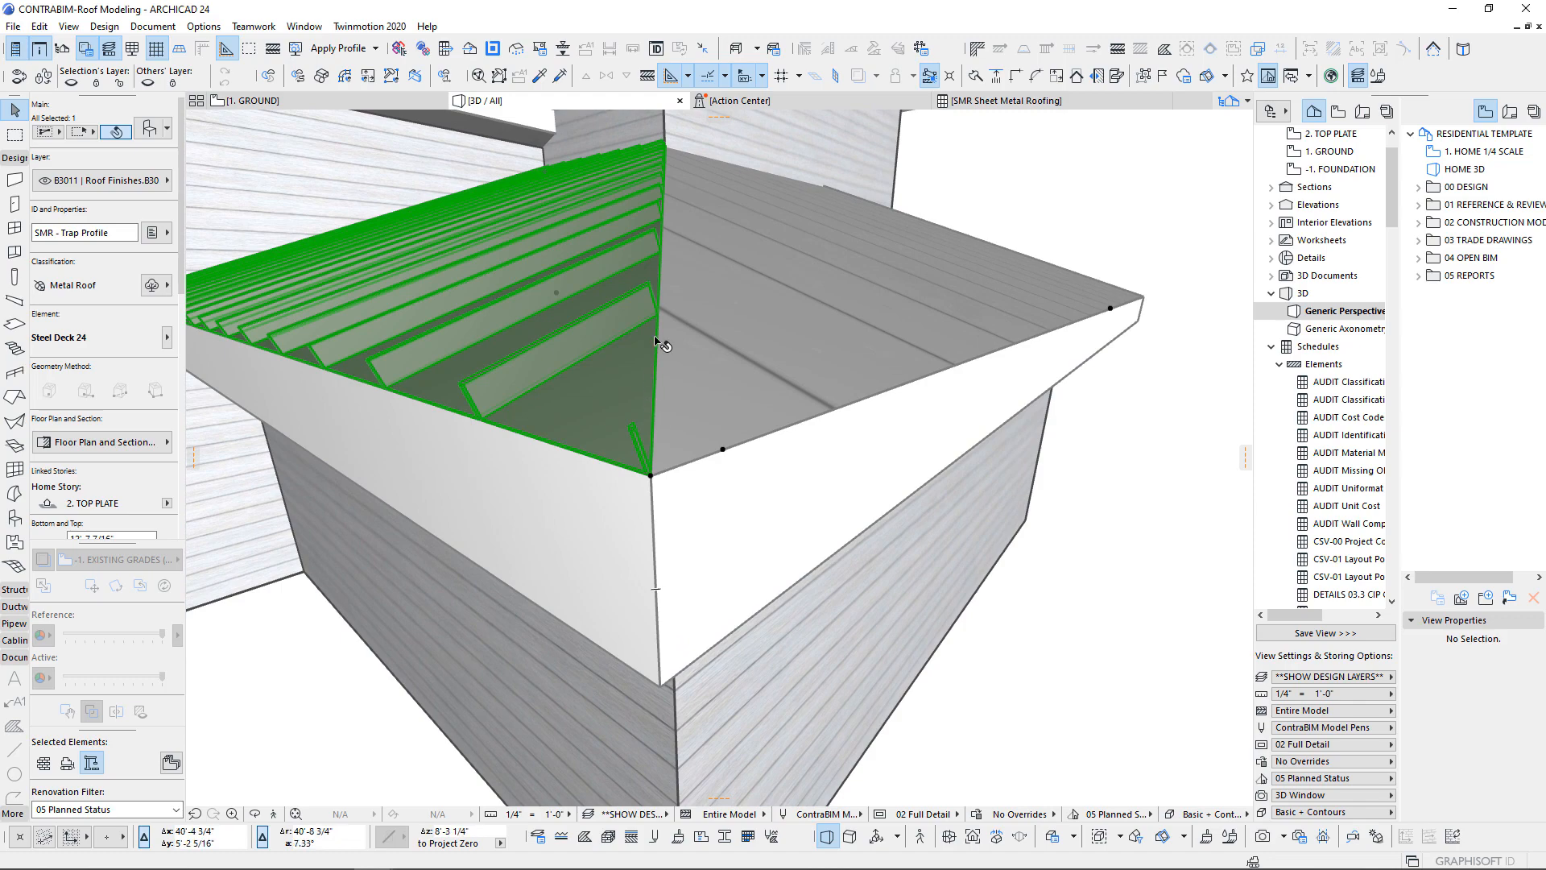
pyautogui.keyDown('shift'); pyautogui.moveTo(656, 282); pyautogui.dragTo(487, 437, button='middle'); pyautogui.keyUp('shift')
pyautogui.scroll(4, 660, 405)
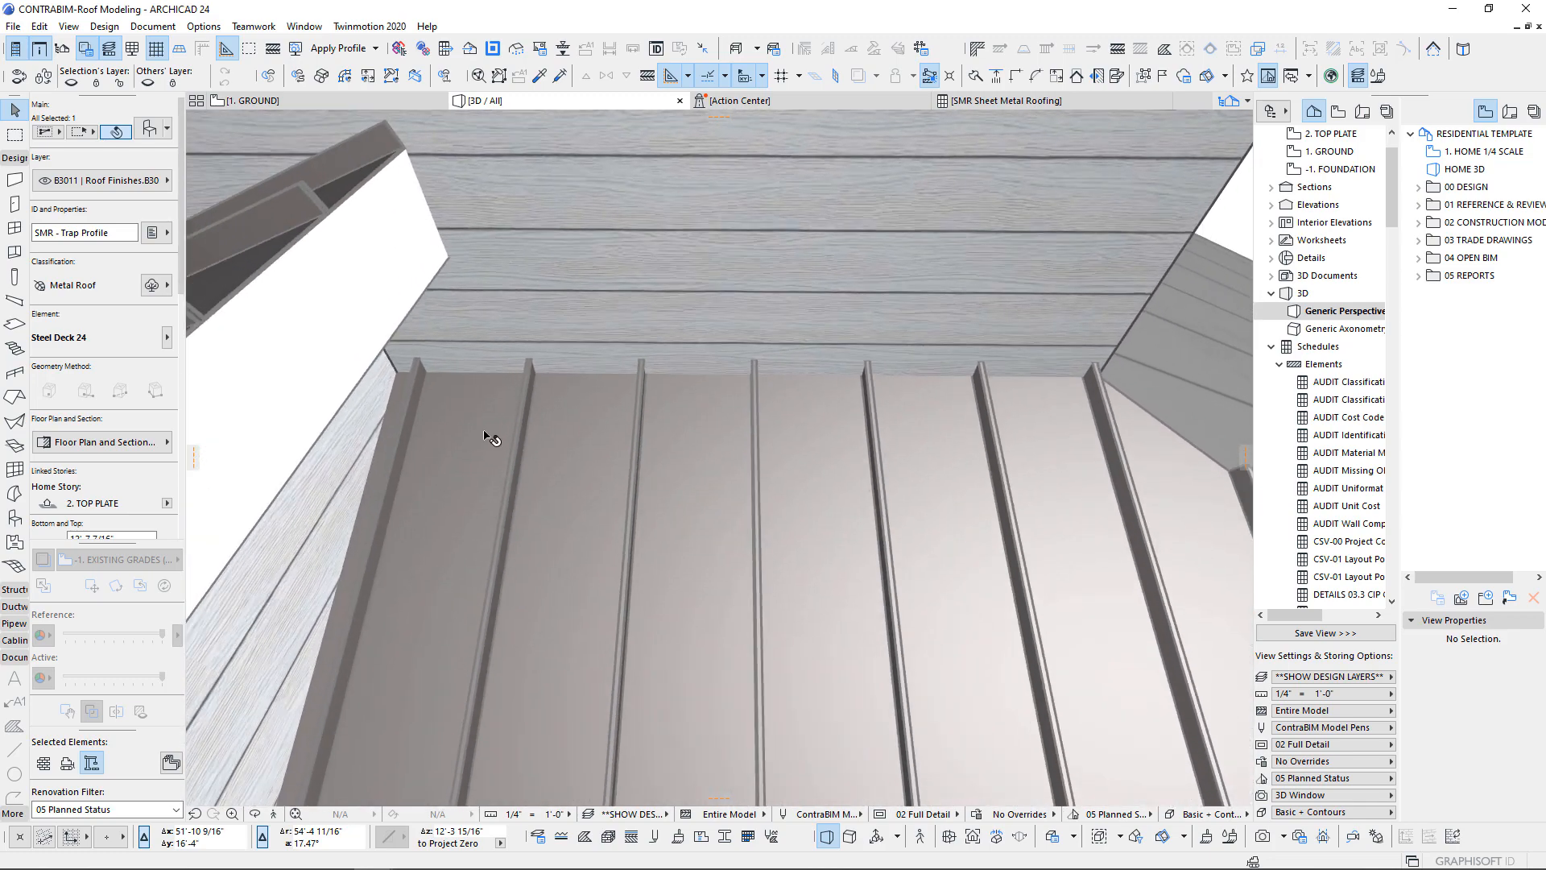
# - In the ground floor plan, stretch the panel's upper corner to the outer siding corner where the two walls meet
pyautogui.keyDown('shift'); pyautogui.moveTo(394, 370); pyautogui.dragTo(651, 624, button='middle'); pyautogui.keyUp('shift')
pyautogui.press('F2')
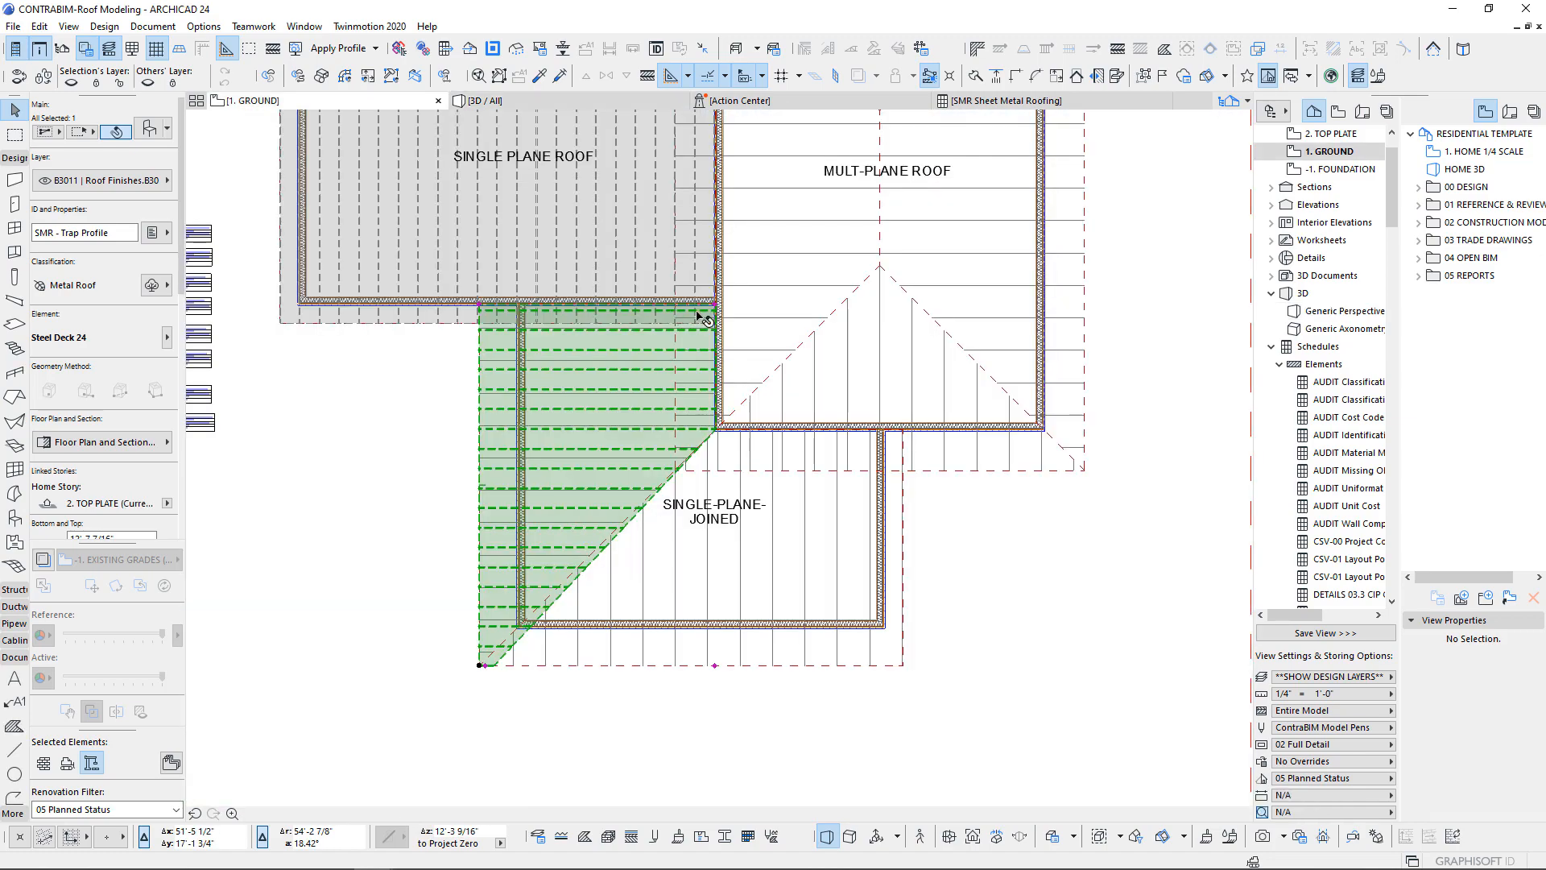
pyautogui.scroll(10, 715, 303)
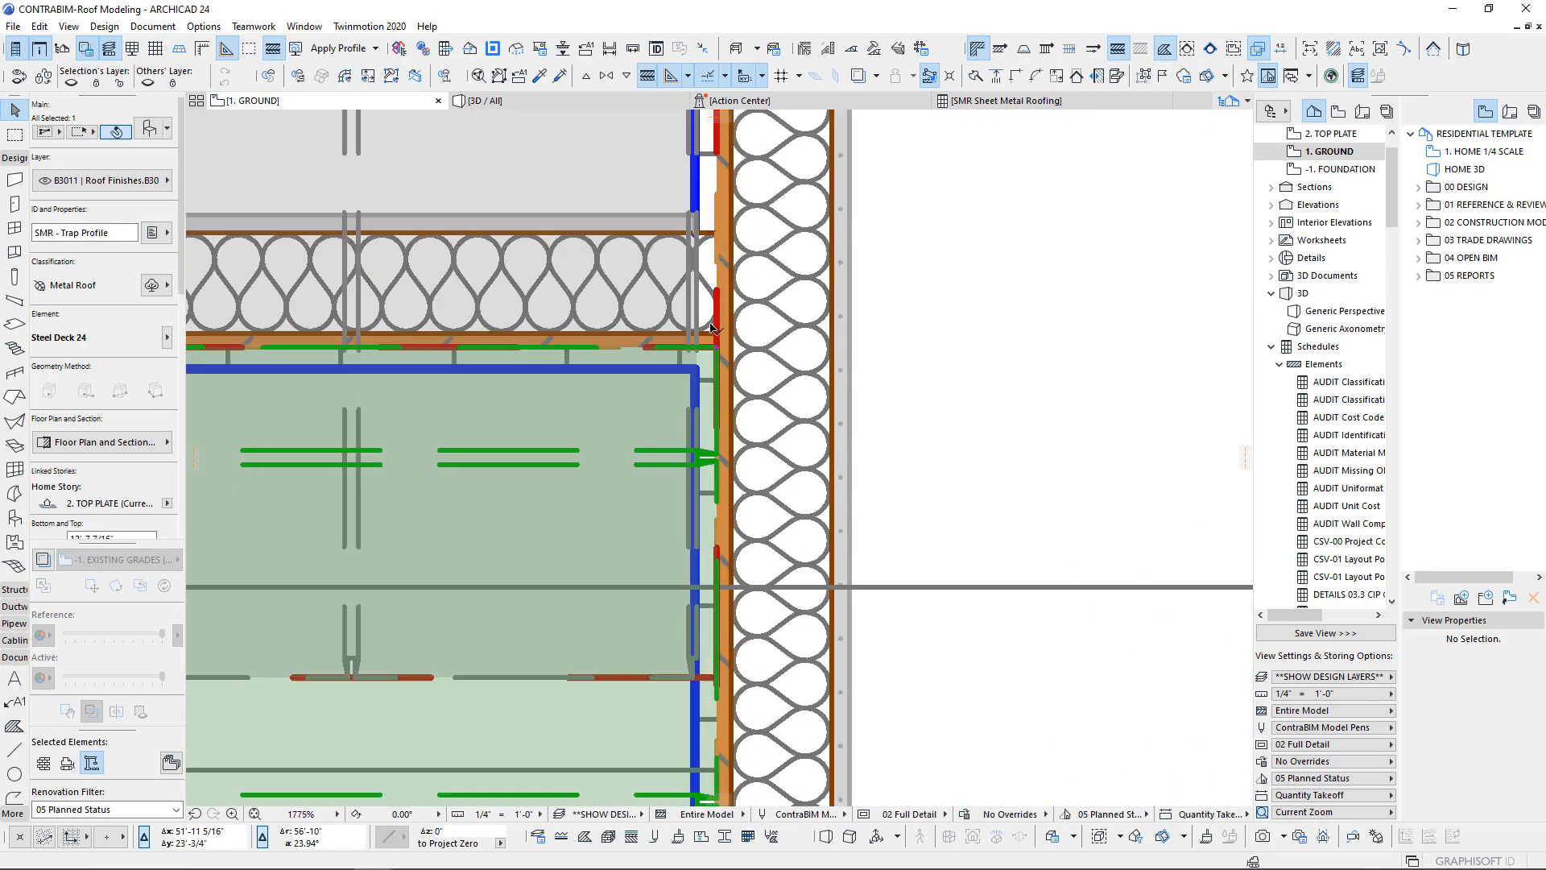
pyautogui.click(717, 355)
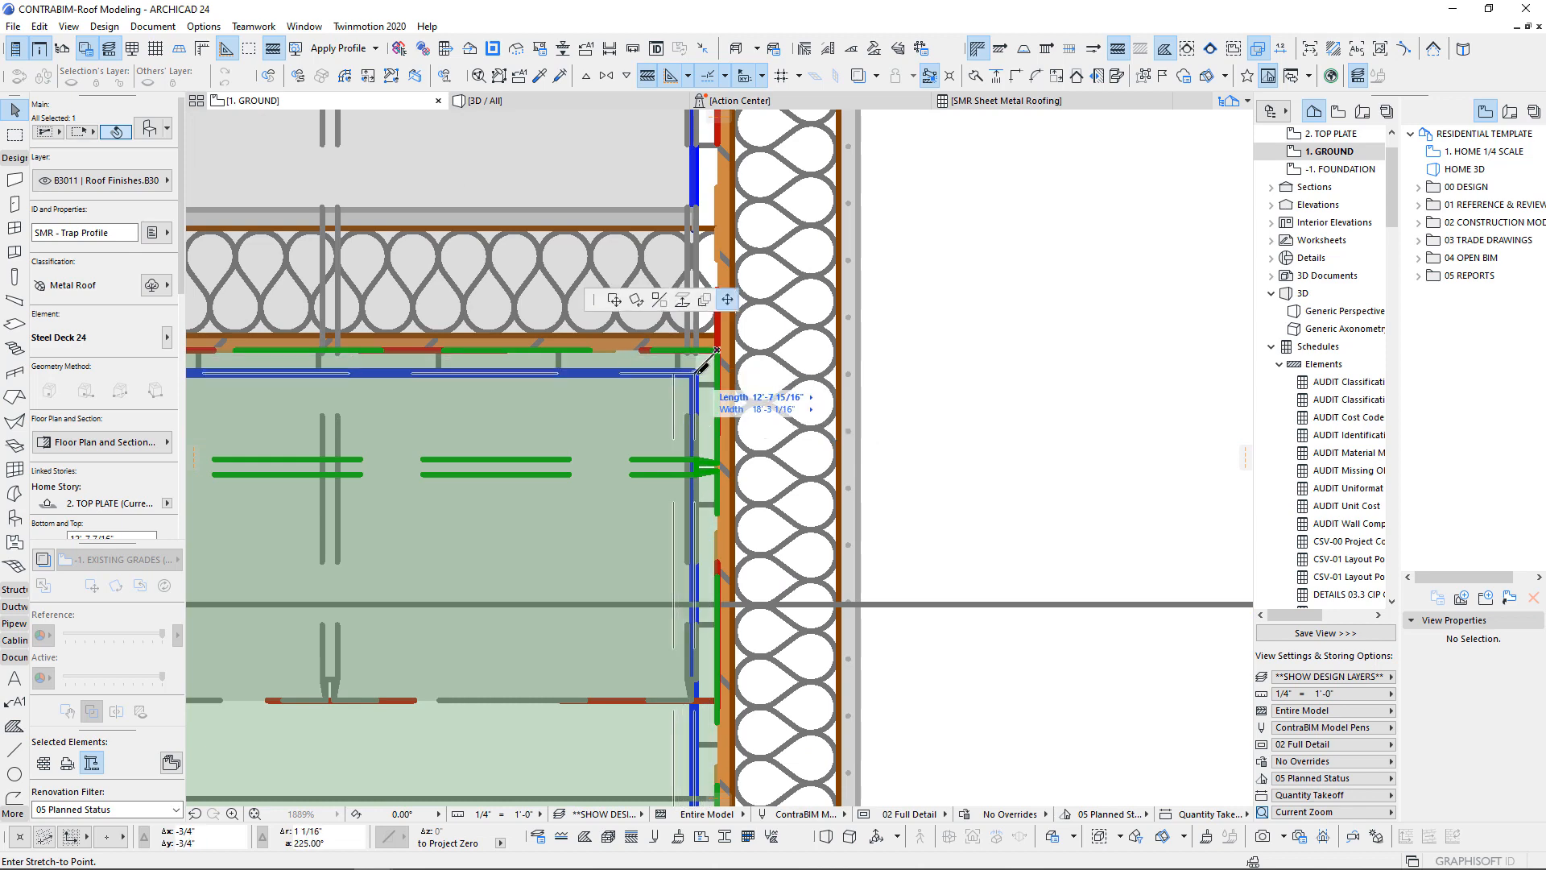
pyautogui.click(694, 375)
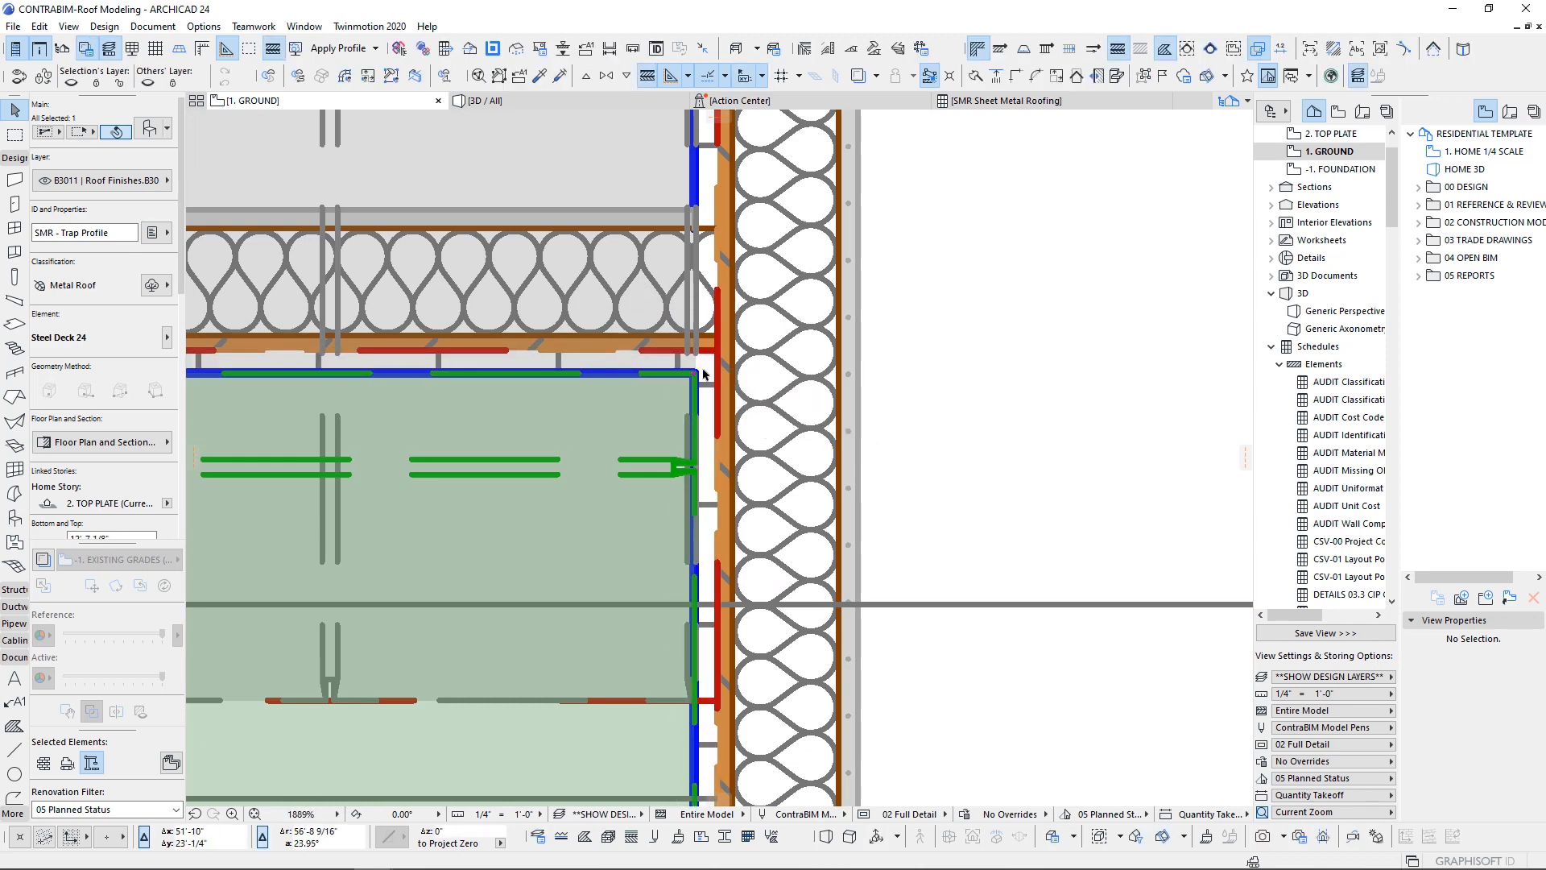
# - Check the panel along the hip line in plan, try stretching its lower corner at the eave, and undo that stretch
pyautogui.scroll(-3, 625, 422)
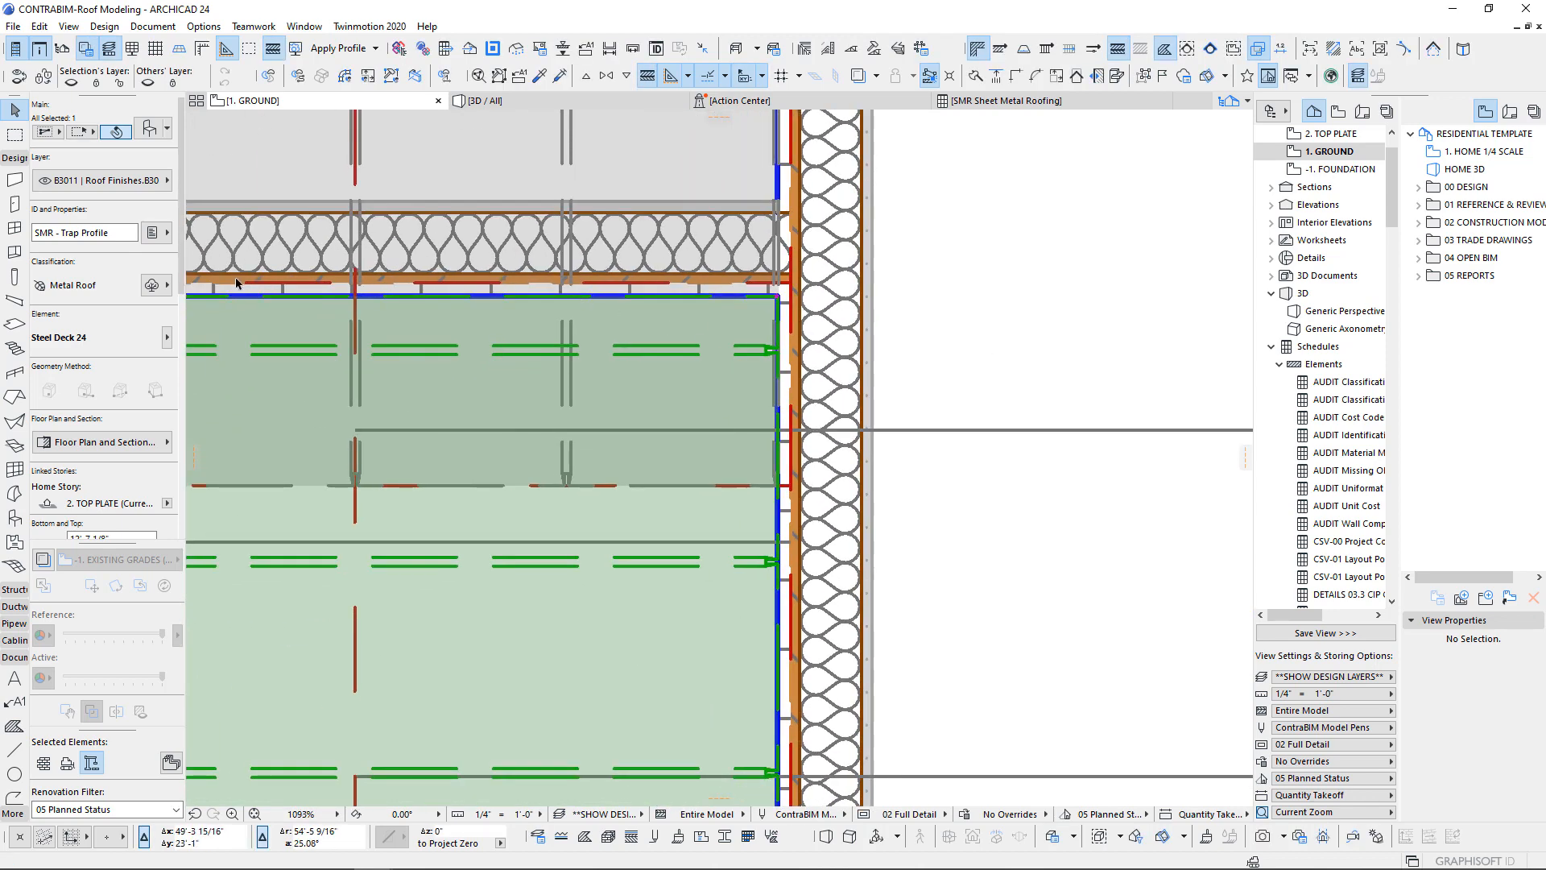
pyautogui.scroll(-4, 642, 407)
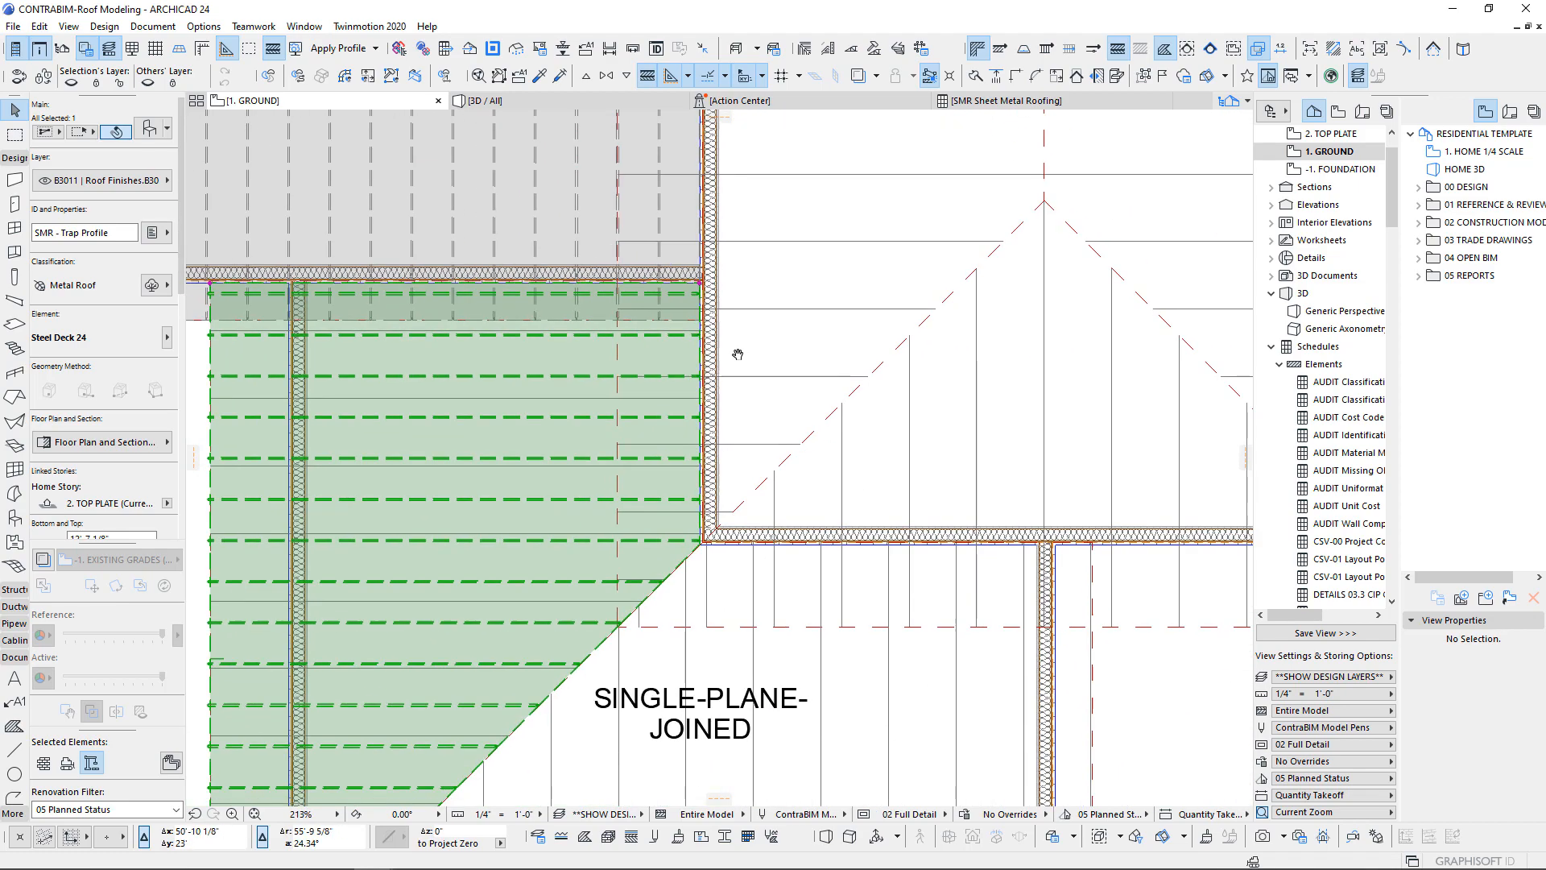
pyautogui.scroll(5, 709, 483)
pyautogui.scroll(-7, 709, 485)
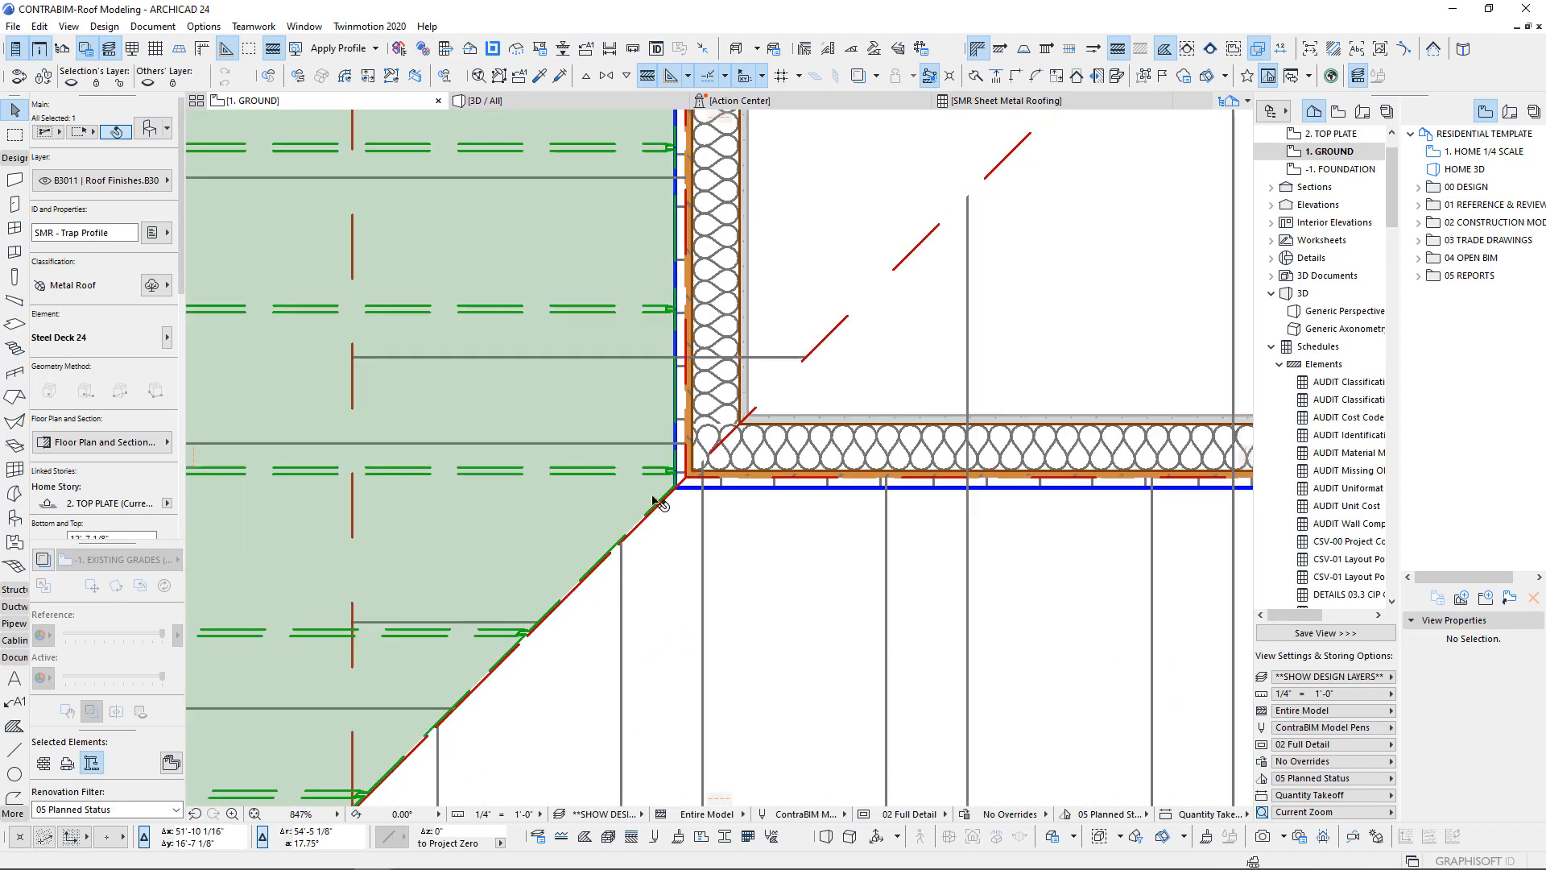
pyautogui.scroll(7, 524, 563)
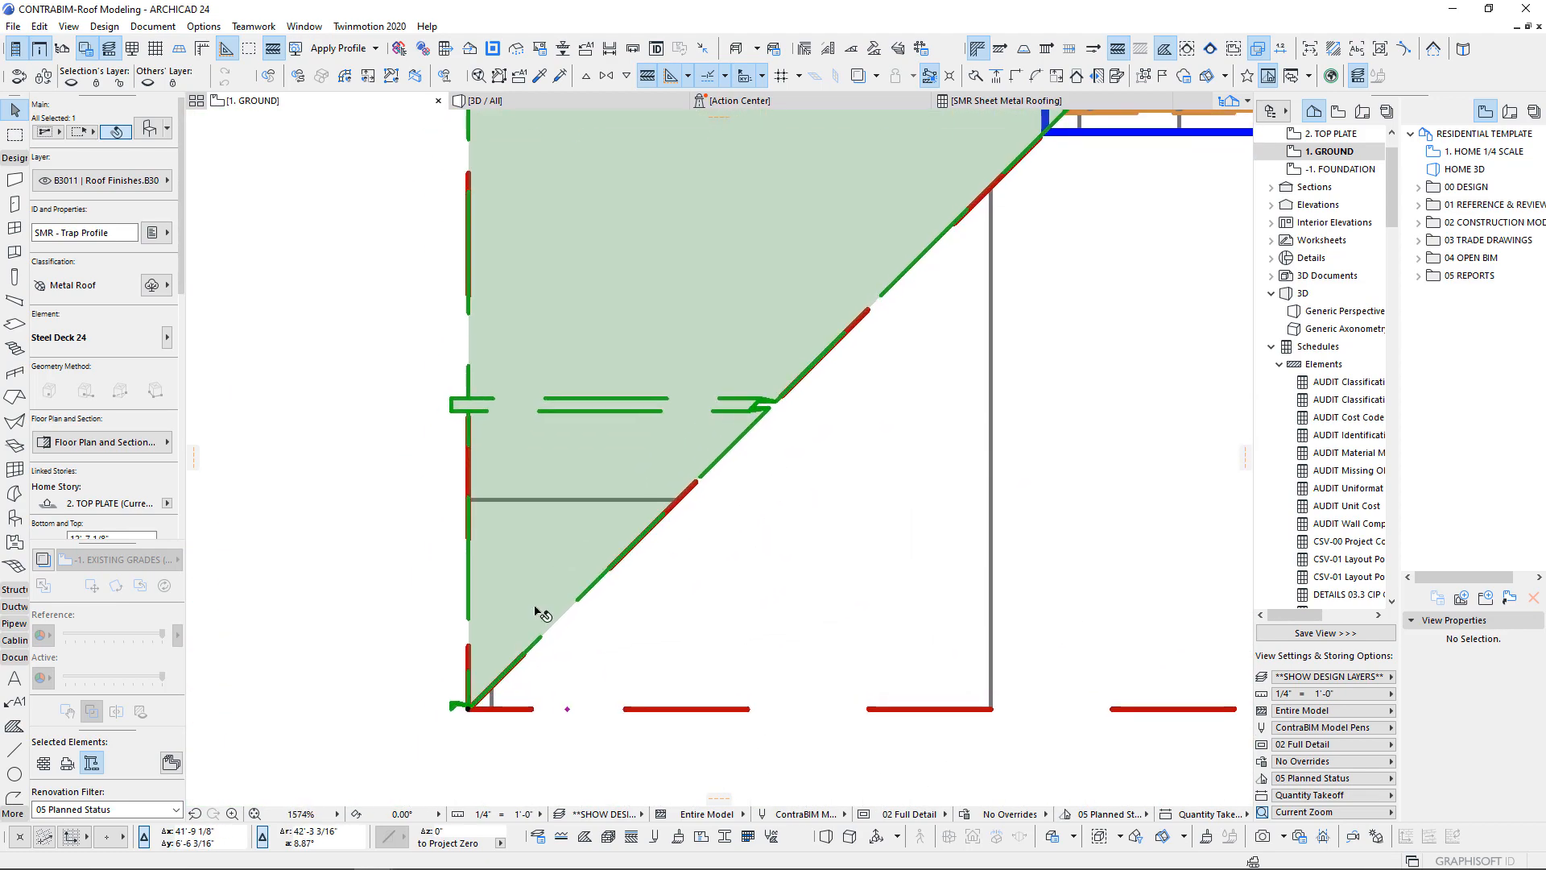
pyautogui.scroll(3, 470, 711)
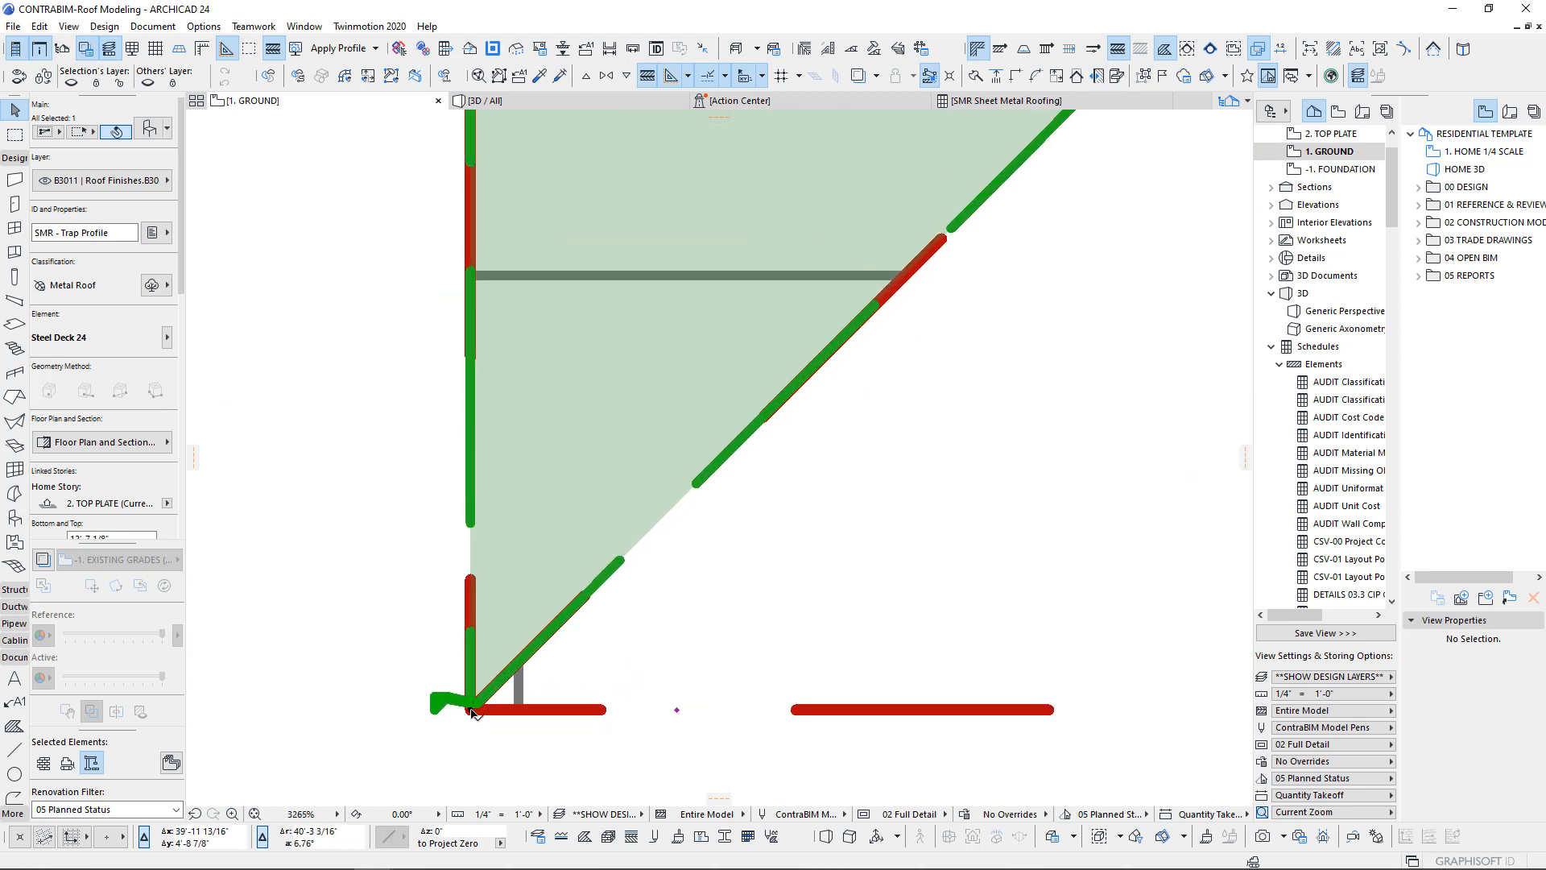
pyautogui.click(470, 709)
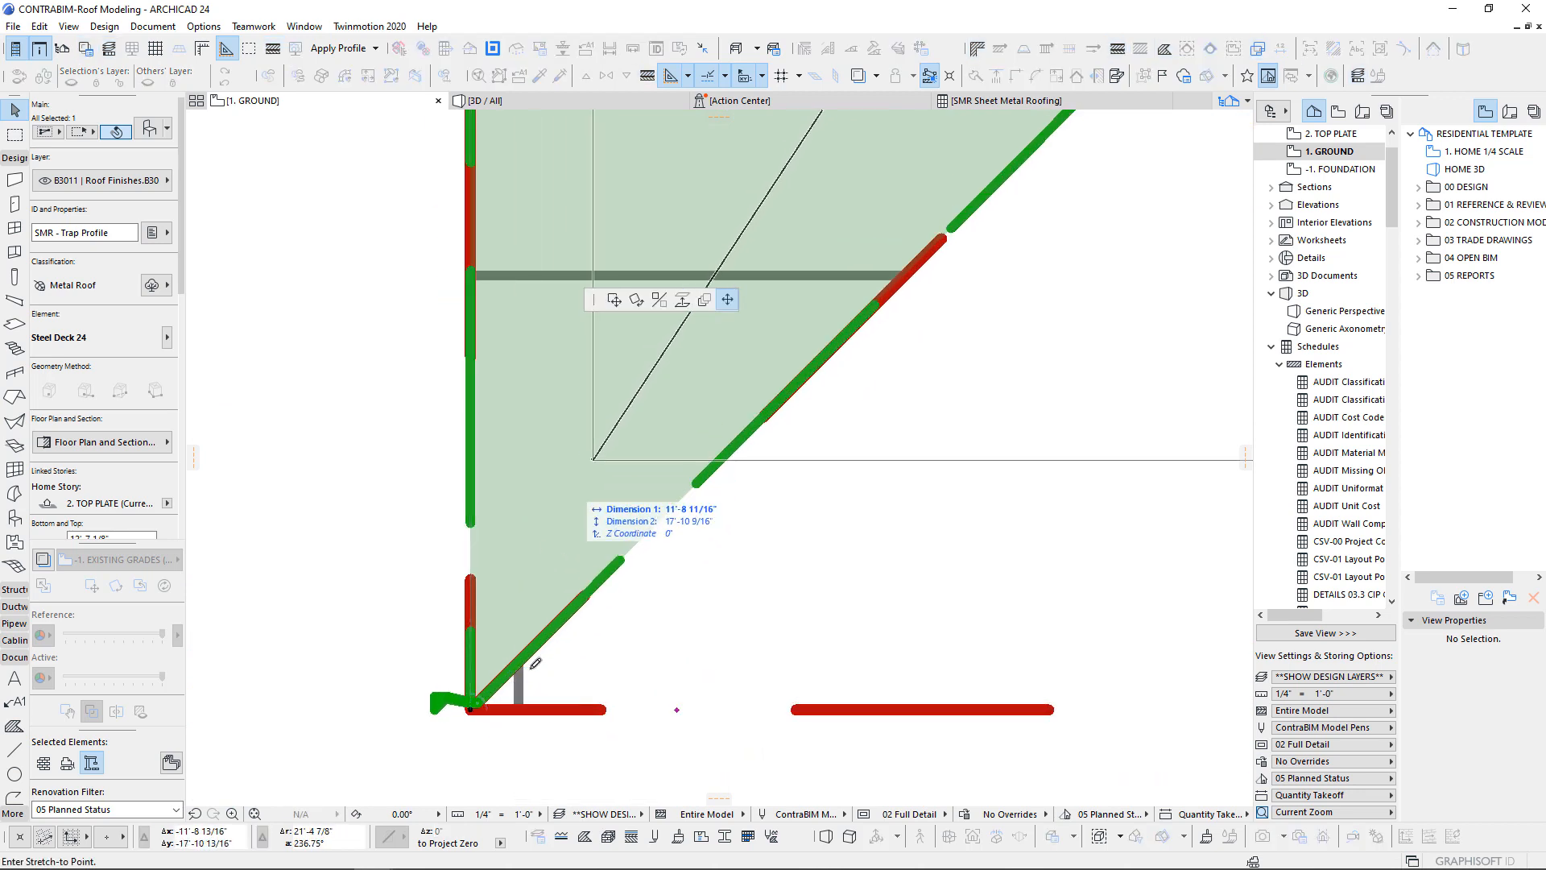
pyautogui.click(472, 701)
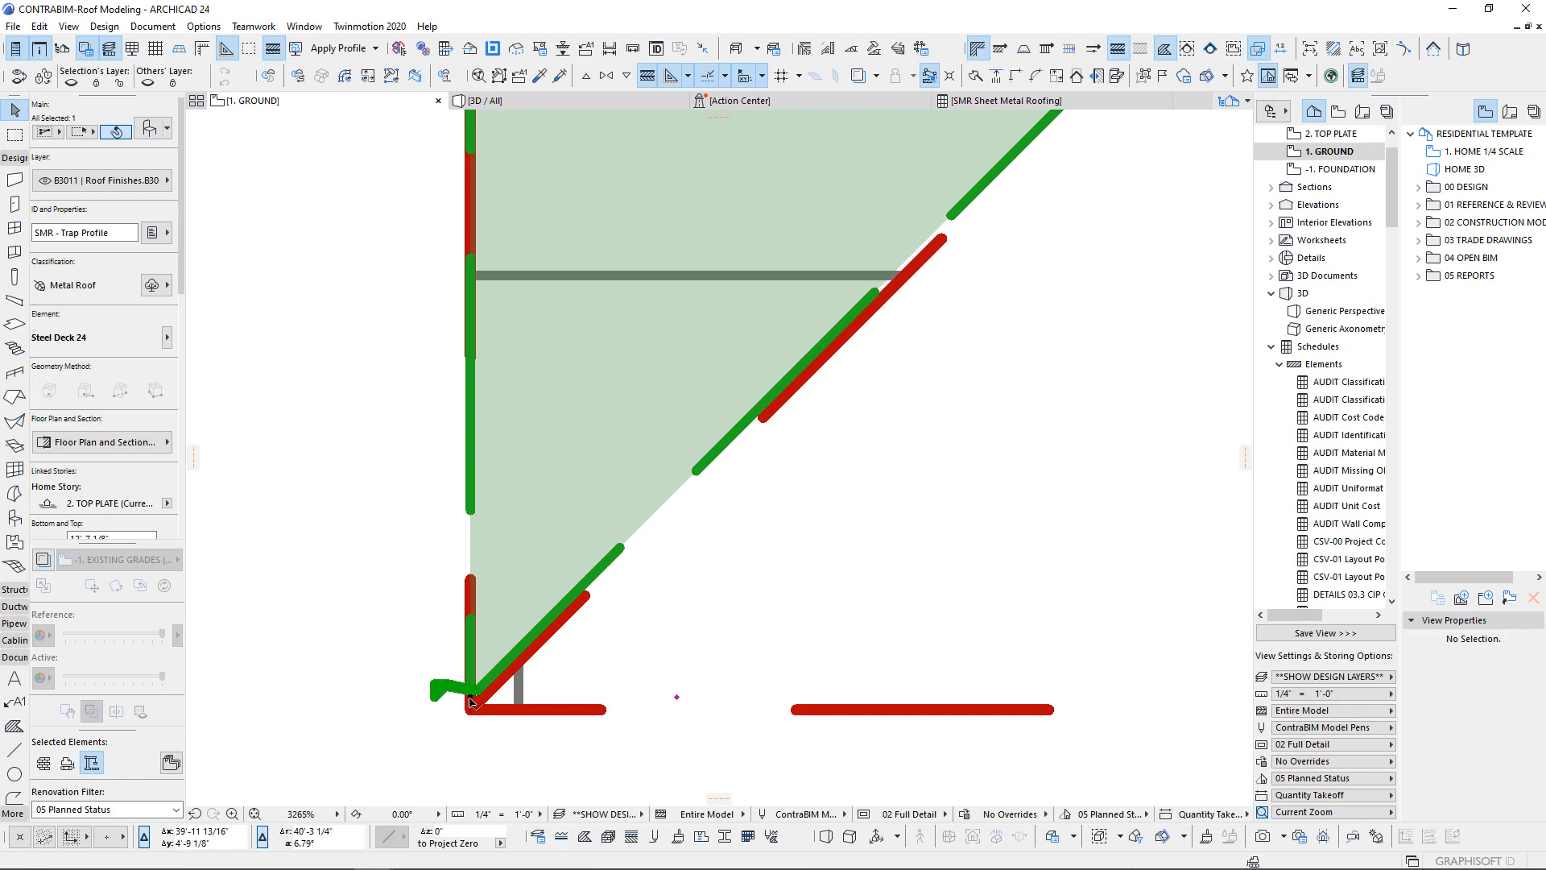
pyautogui.hotkey('ctrl', 'z')
# - In 3D, mirror a copy of the cut panel across the joined roof's hip line onto the adjacent roof plane
pyautogui.scroll(-10, 483, 596)
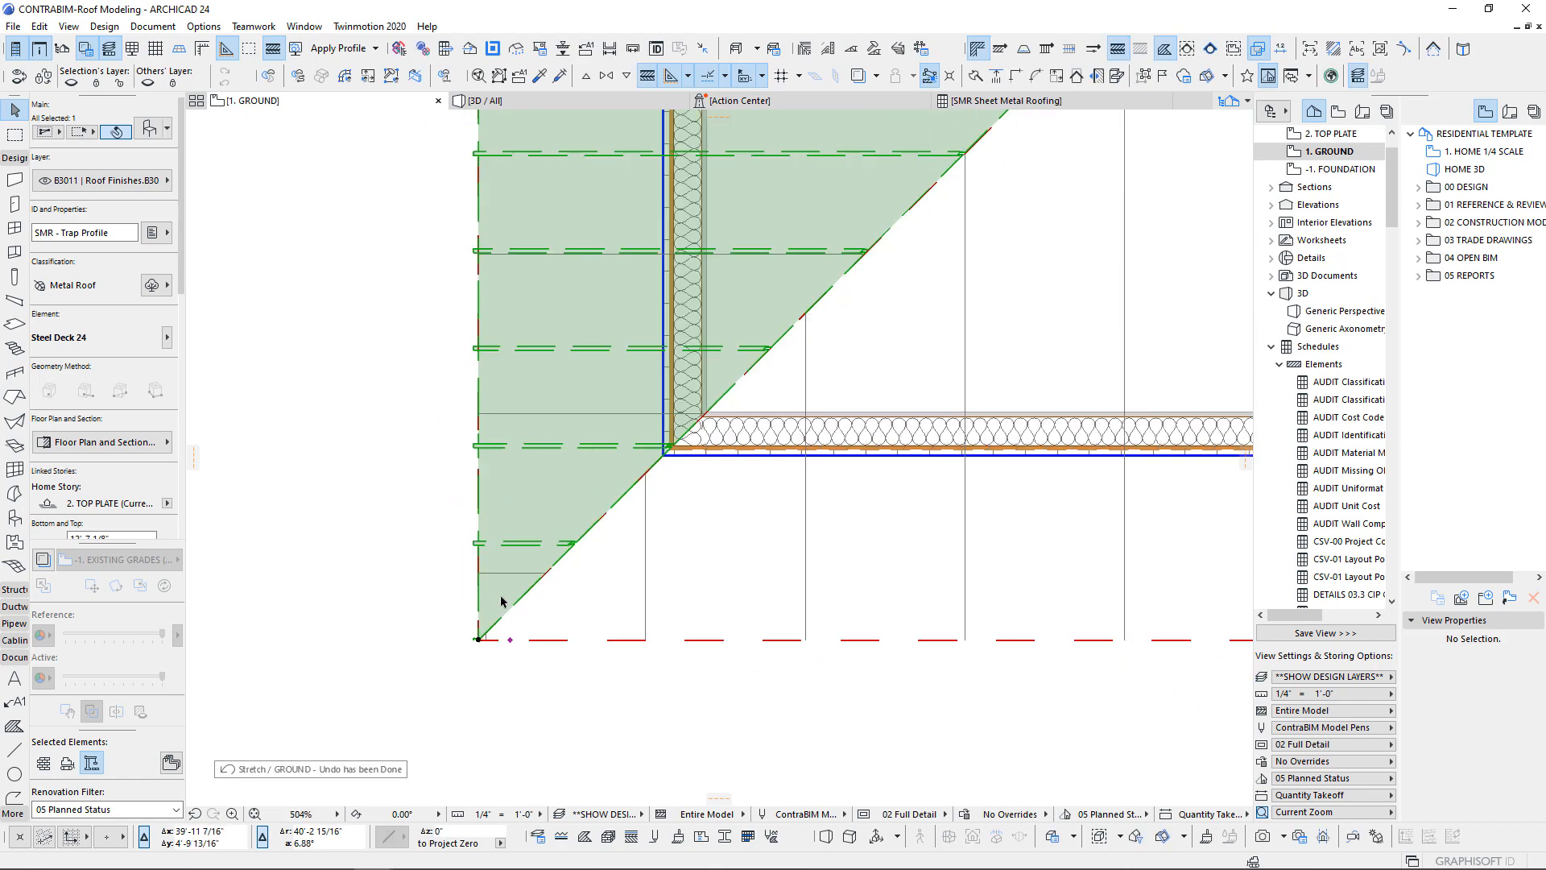
pyautogui.scroll(-3, 641, 587)
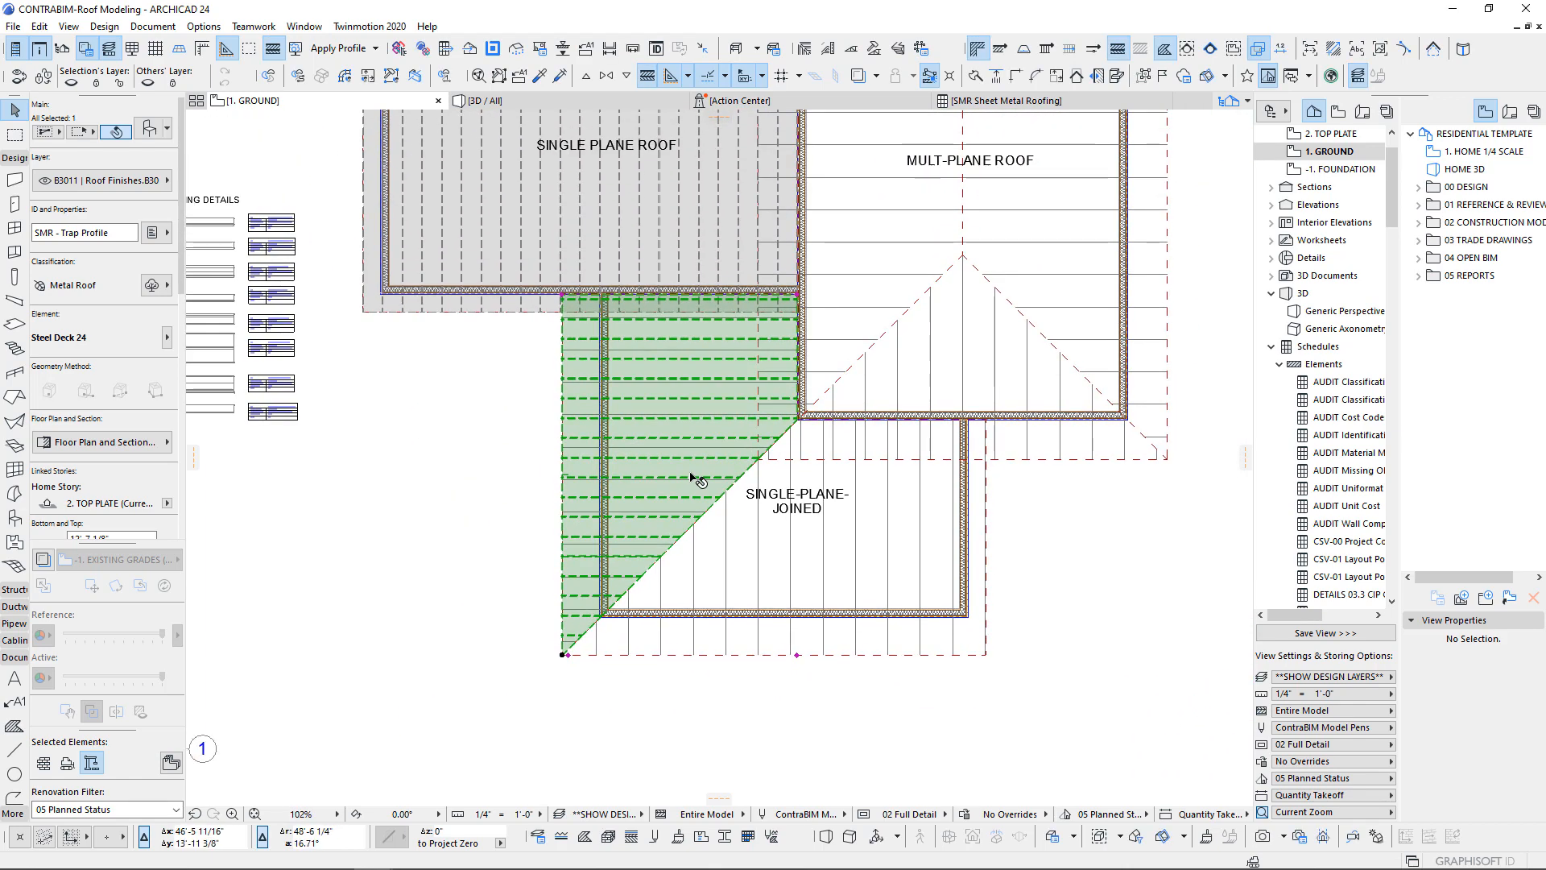
pyautogui.press('Escape')
pyautogui.press('F3')
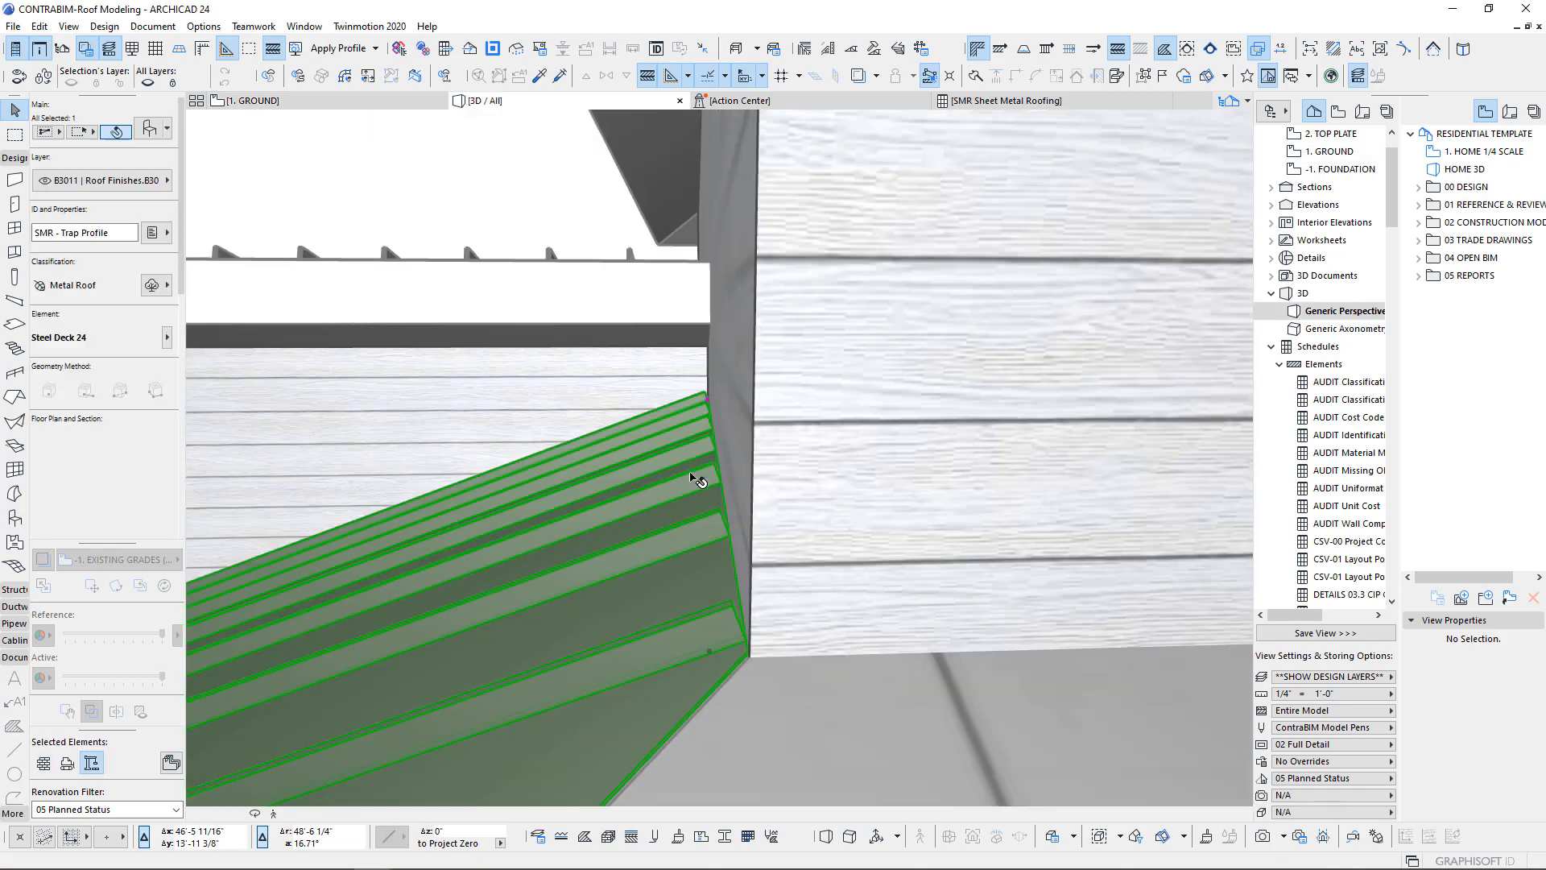
pyautogui.keyDown('shift'); pyautogui.moveTo(691, 478); pyautogui.dragTo(678, 379, button='middle'); pyautogui.keyUp('shift')
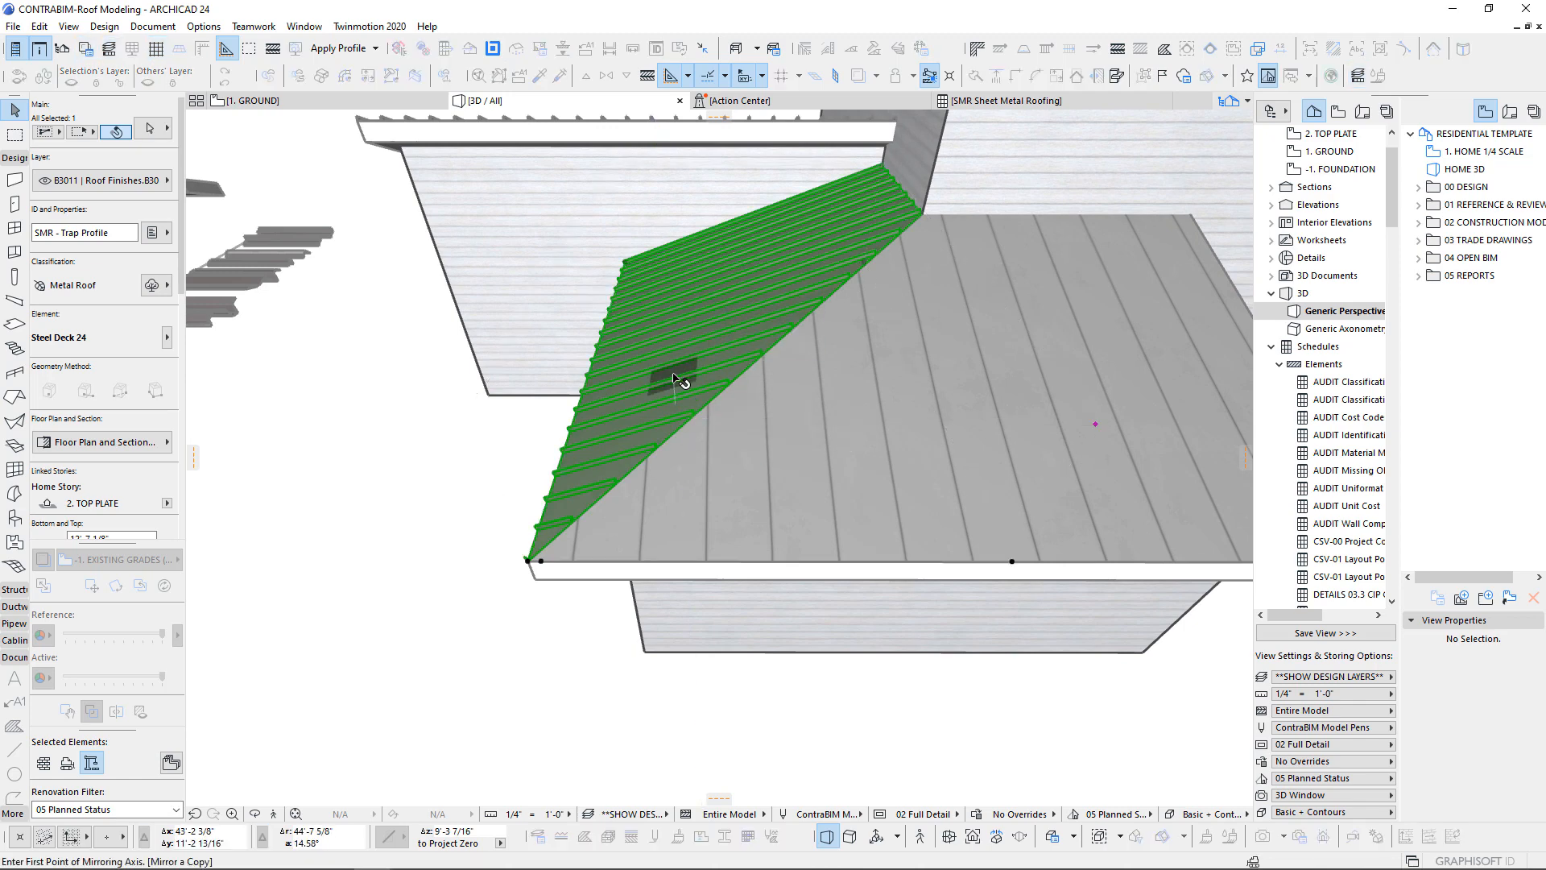
pyautogui.hotkey('ctrl', 'alt', 'm')
pyautogui.click(529, 560)
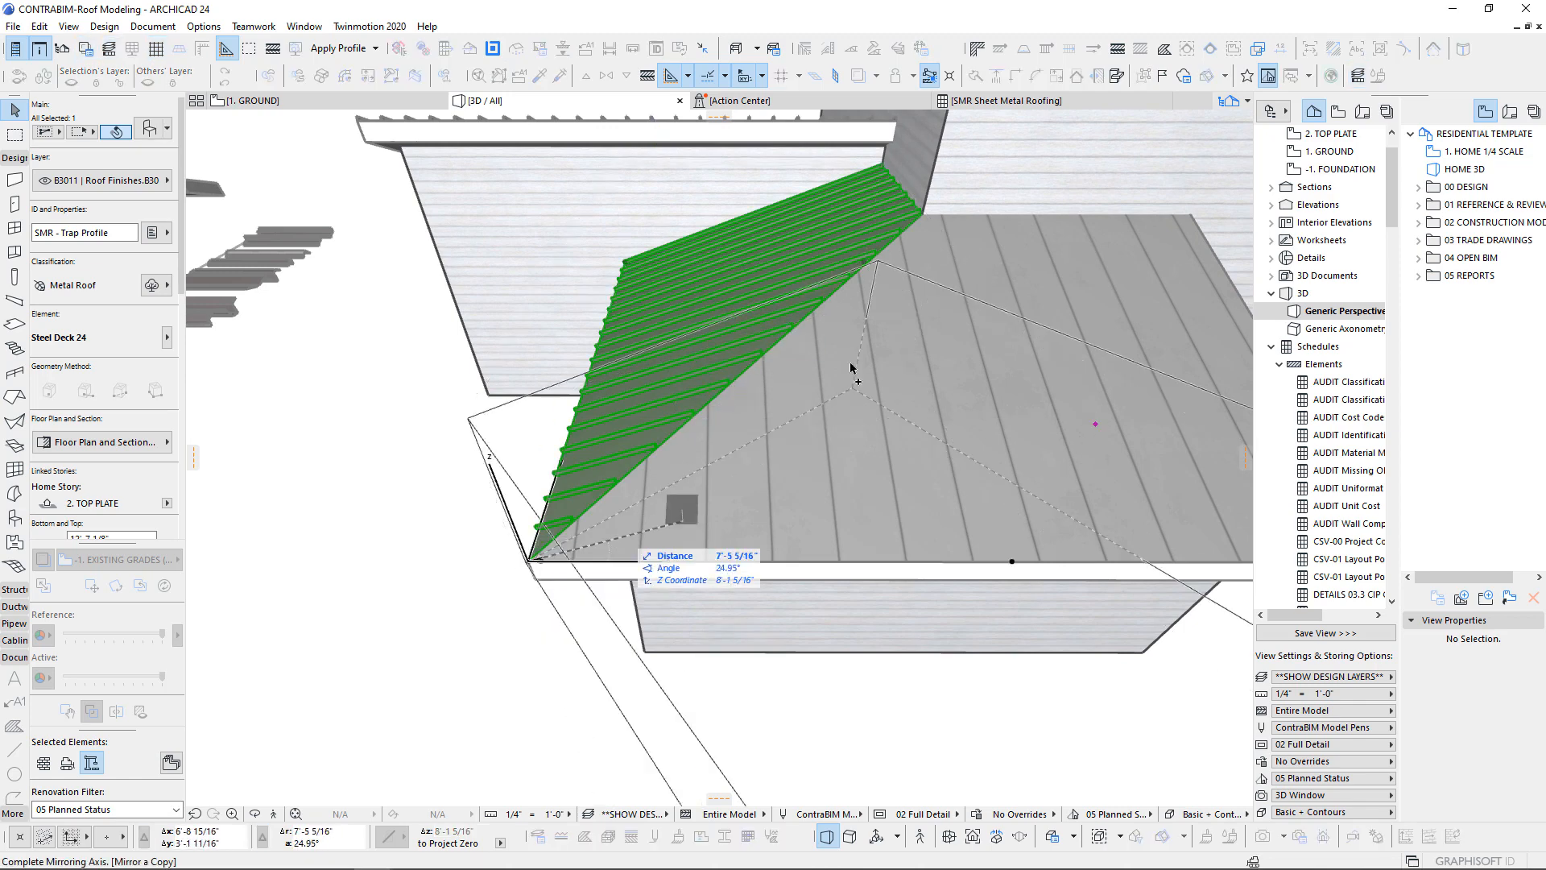
pyautogui.click(838, 274)
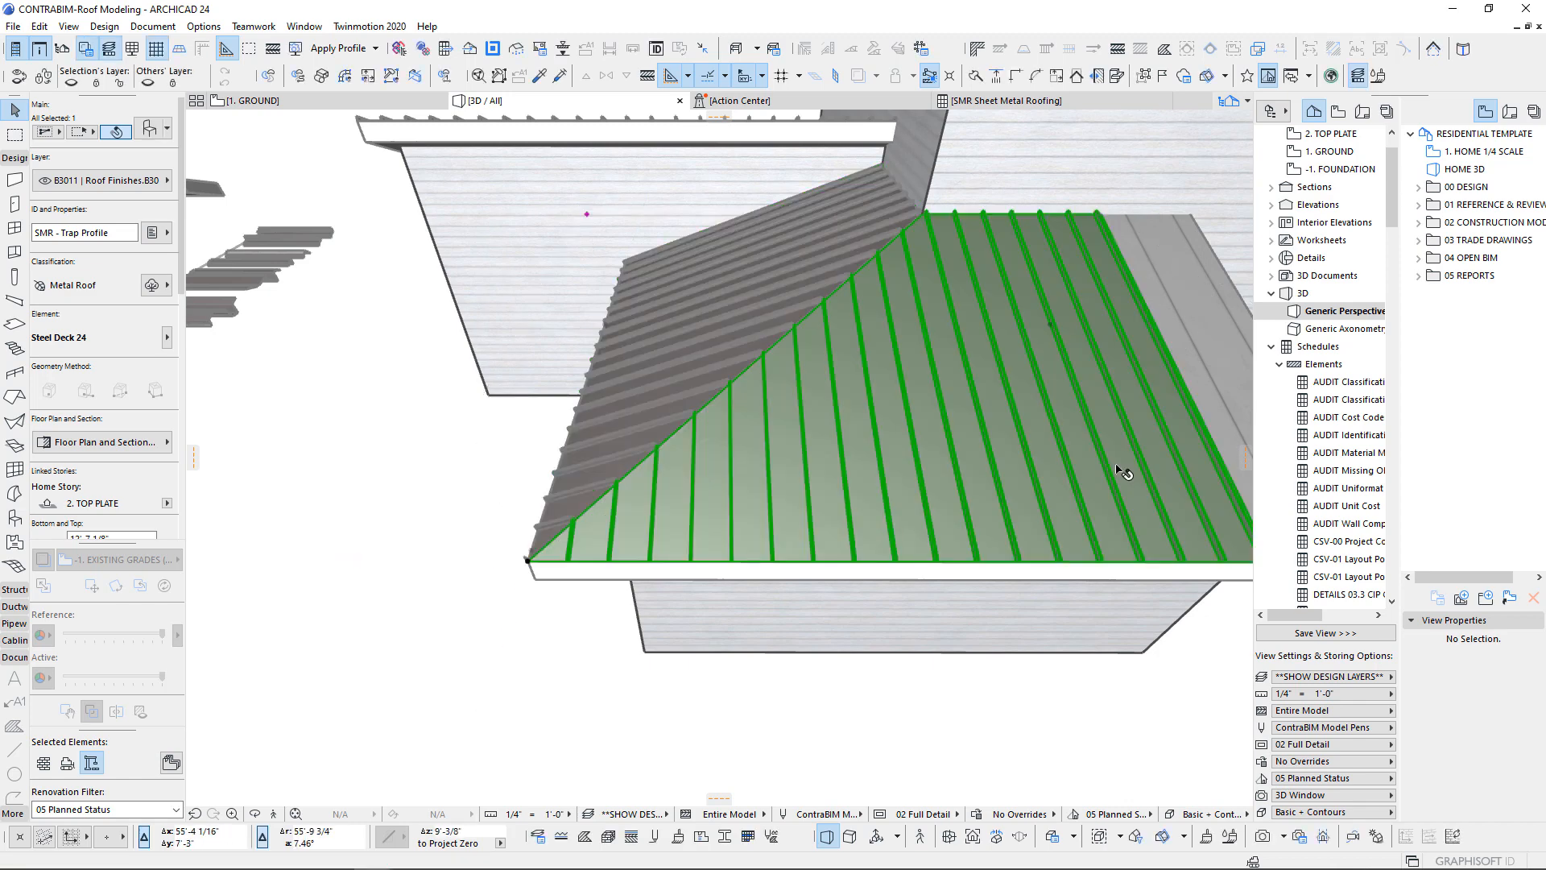
# - Stretch the mirrored panel's eave corner to the far end of the joined roof's eave
pyautogui.scroll(-2, 1122, 473)
pyautogui.keyDown('shift'); pyautogui.moveTo(1122, 483); pyautogui.dragTo(873, 556, button='middle'); pyautogui.keyUp('shift')
pyautogui.keyDown('shift'); pyautogui.moveTo(597, 229); pyautogui.dragTo(611, 238); pyautogui.keyUp('shift')
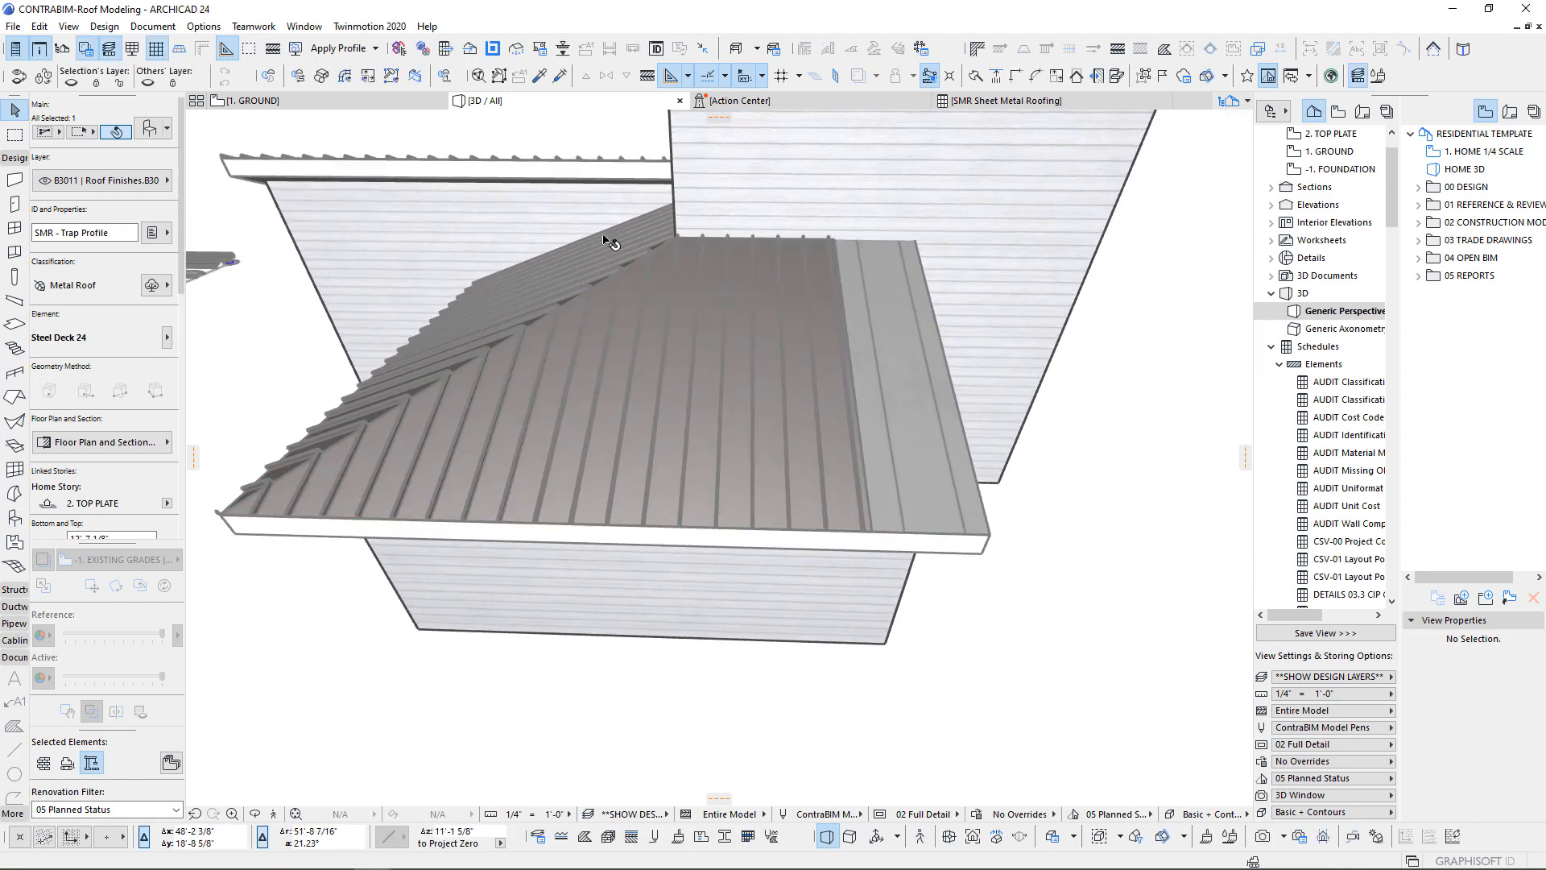
pyautogui.keyDown('shift'); pyautogui.moveTo(611, 238); pyautogui.dragTo(742, 338, button='middle'); pyautogui.keyUp('shift')
pyautogui.keyDown('shift'); pyautogui.moveTo(1047, 483); pyautogui.dragTo(860, 552, button='middle'); pyautogui.keyUp('shift')
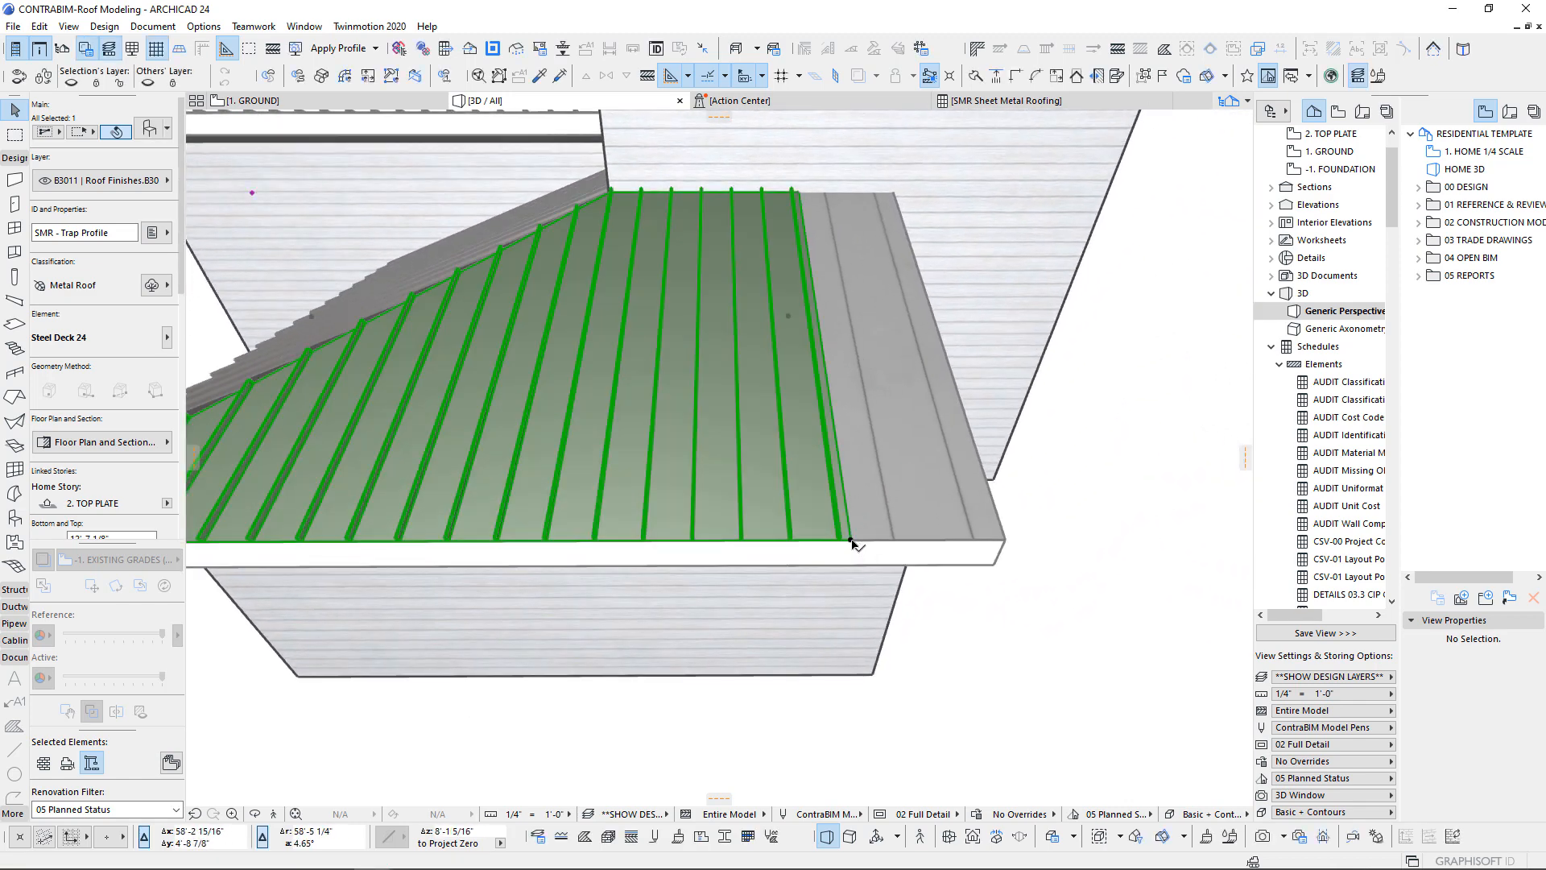
pyautogui.click(850, 539)
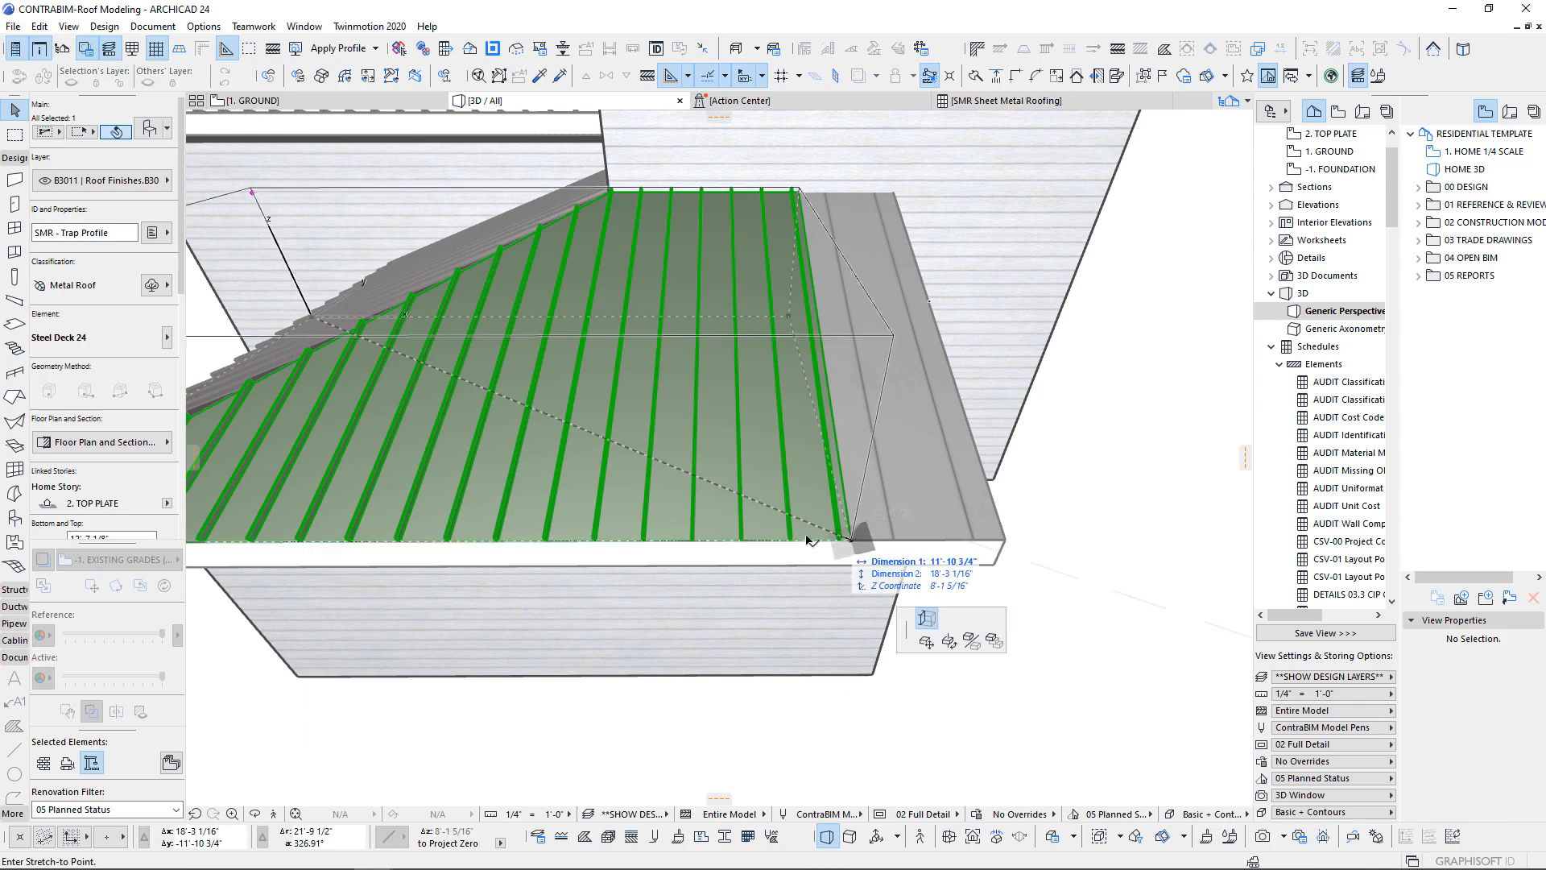
pyautogui.click(1001, 538)
# - Drag a copy of the mirrored panel from its hip eave corner to the multi-plane roof's matching eave corner
pyautogui.keyDown('shift'); pyautogui.moveTo(810, 468); pyautogui.dragTo(811, 468, button='middle'); pyautogui.keyUp('shift')
pyautogui.scroll(-5, 812, 469)
pyautogui.keyDown('shift'); pyautogui.moveTo(926, 583); pyautogui.dragTo(902, 567, button='middle'); pyautogui.keyUp('shift')
pyautogui.scroll(-1, 901, 566)
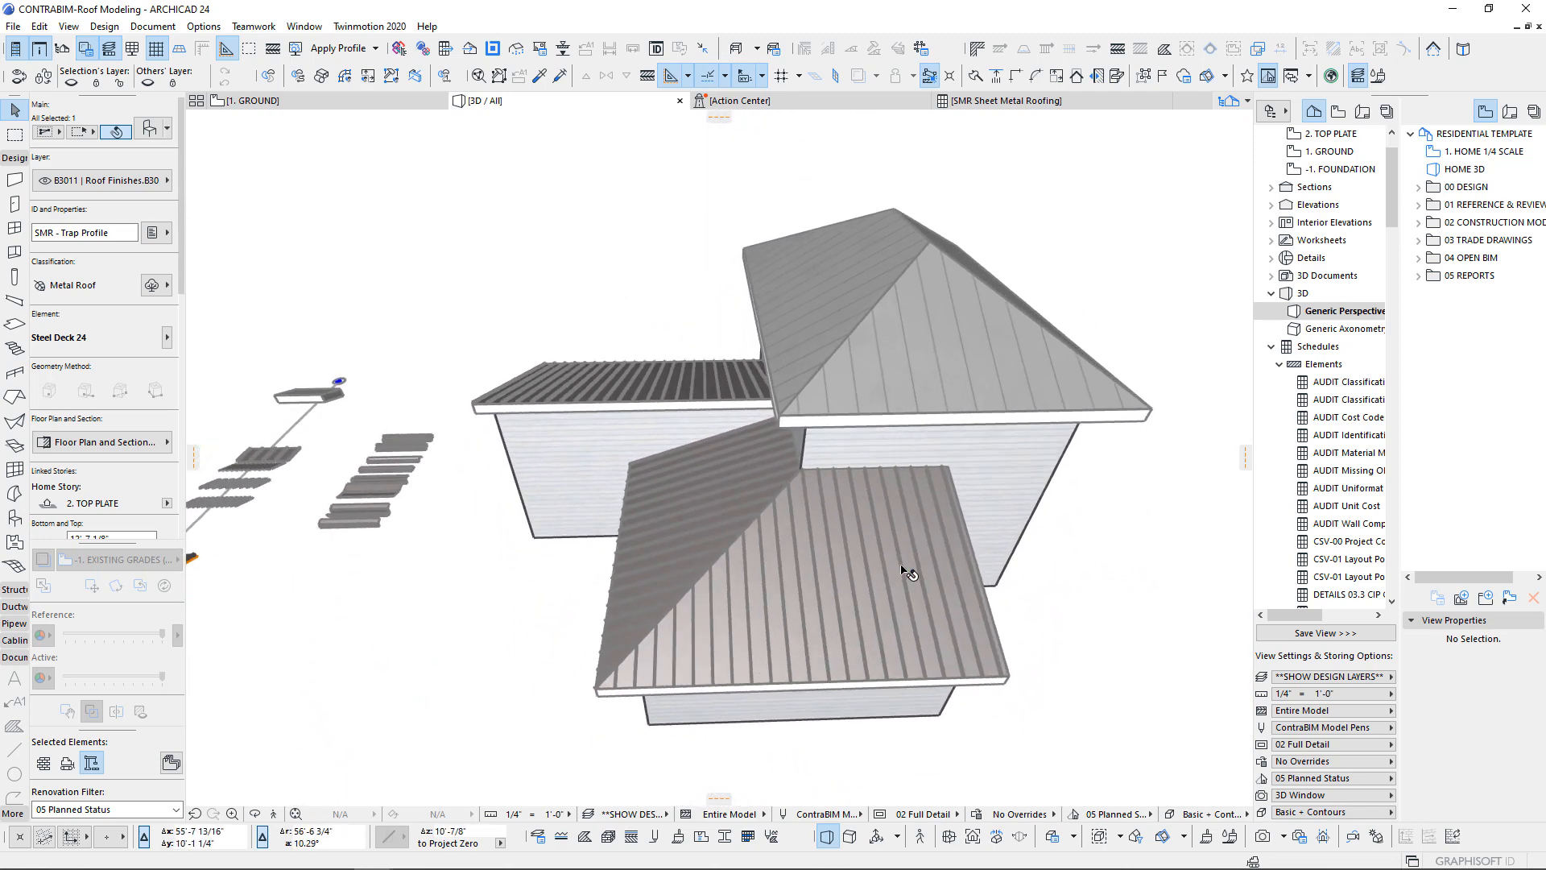
pyautogui.press('Escape')
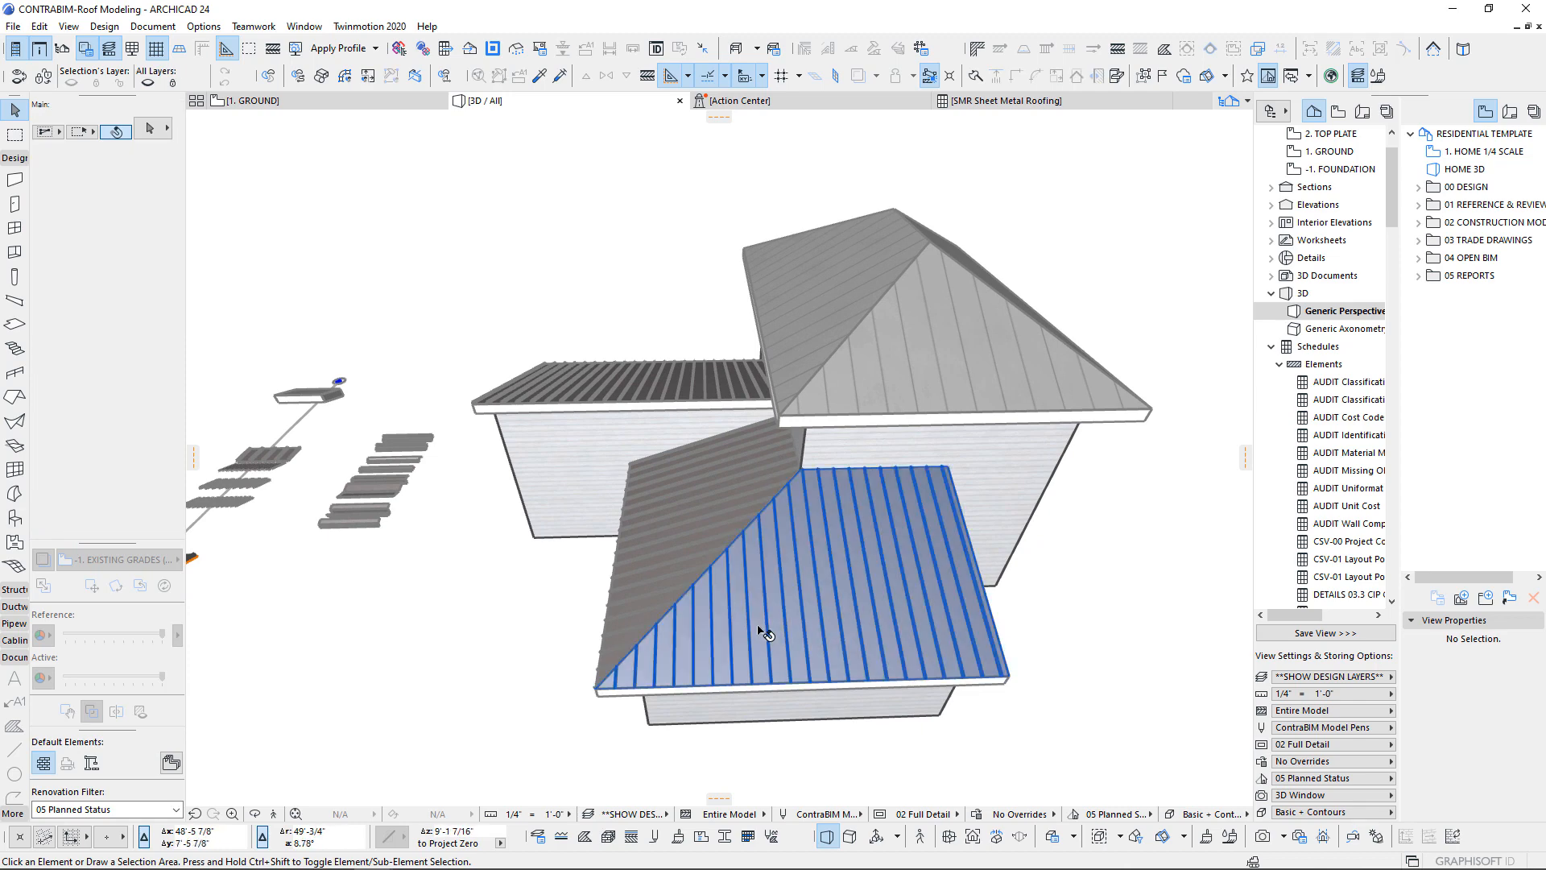
pyautogui.click(764, 624)
pyautogui.moveTo(601, 597); pyautogui.dragTo(628, 636, button='middle')
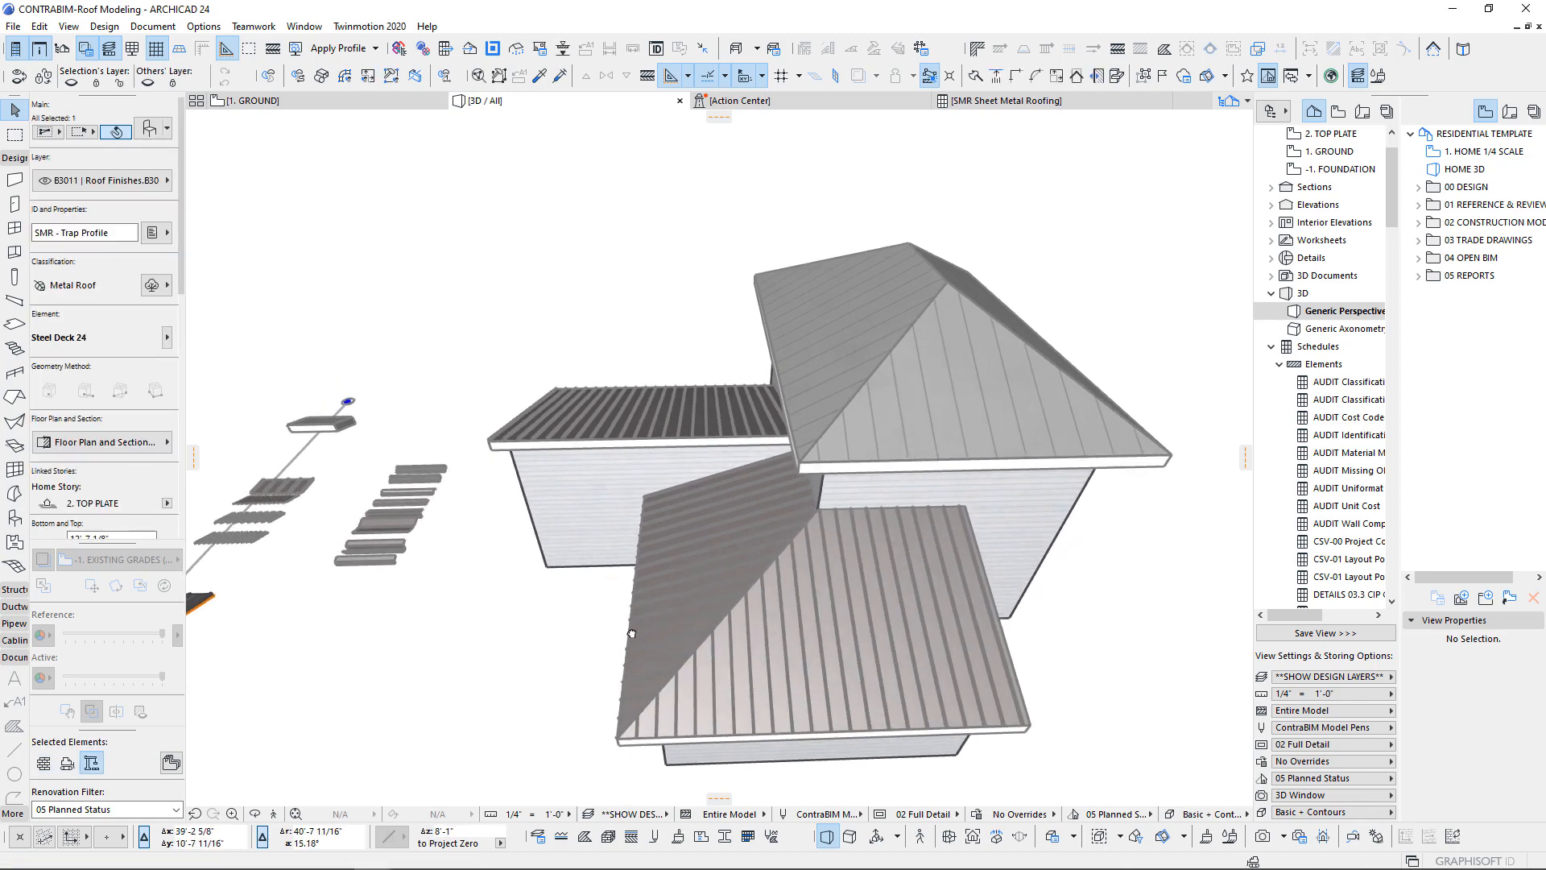
pyautogui.hotkey('ctrl', 'shift', 'd')
pyautogui.click(618, 739)
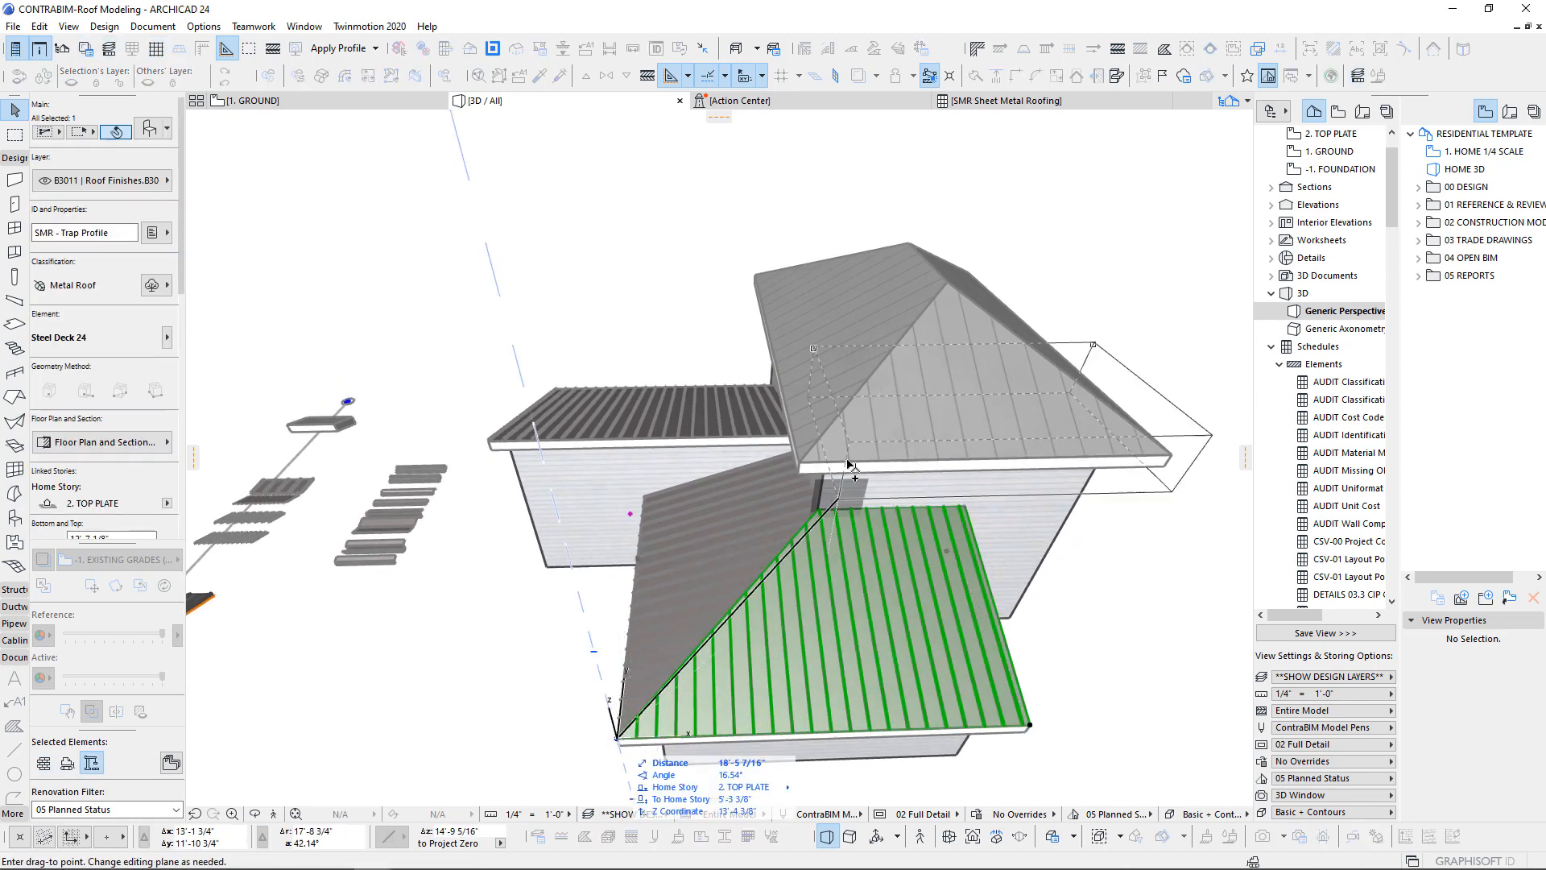
pyautogui.click(800, 464)
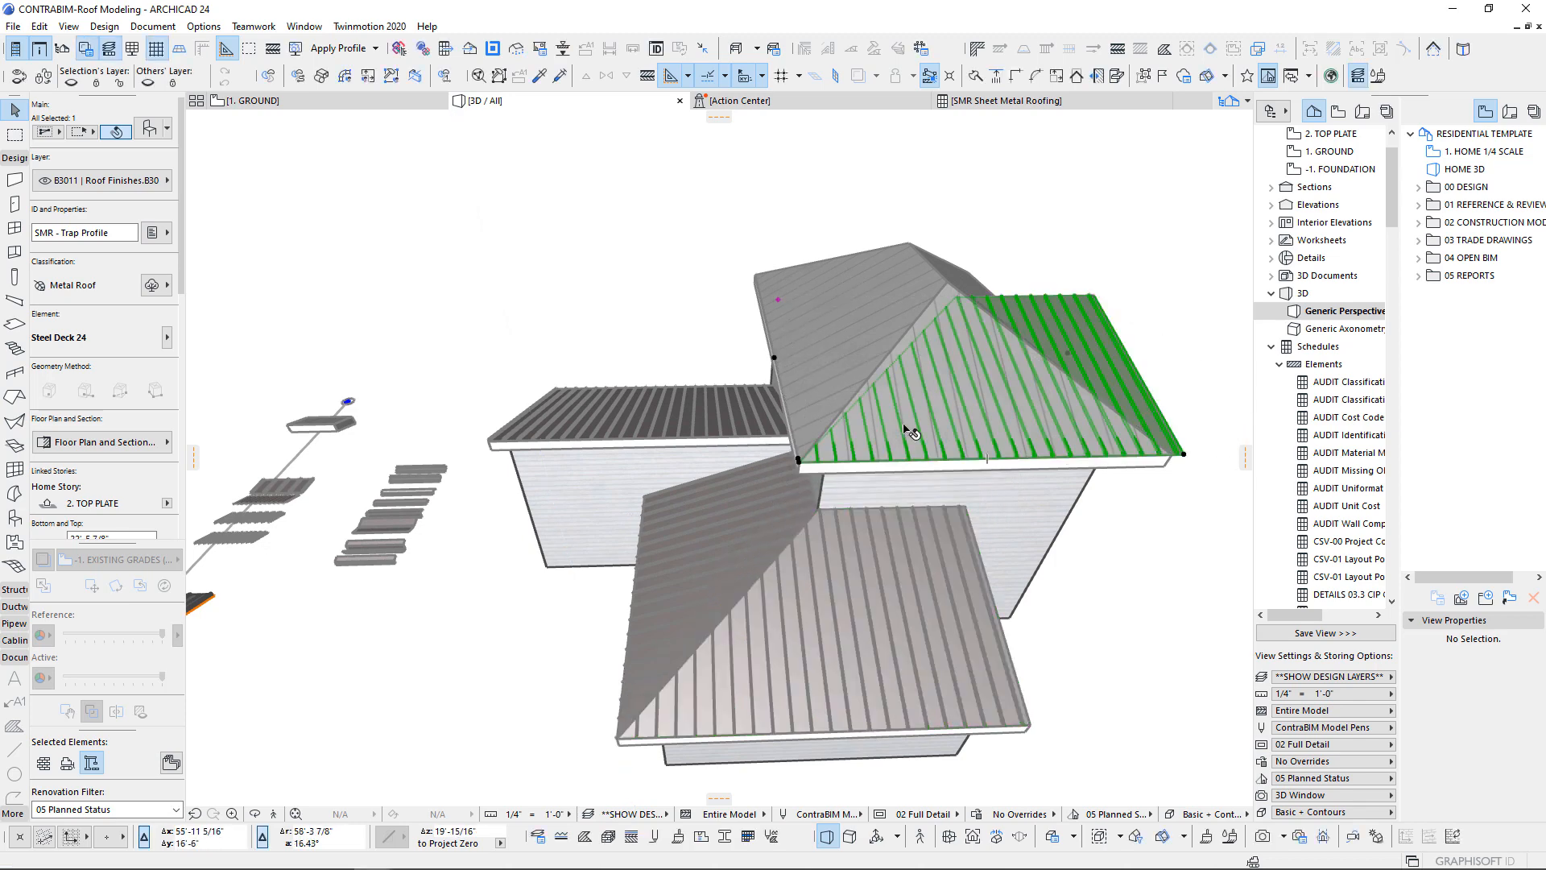
# - Look up the multi-plane roof's pitch and set the copied panel's slope angle to 30°
pyautogui.keyDown('shift'); pyautogui.moveTo(911, 433); pyautogui.dragTo(983, 473, button='middle'); pyautogui.keyUp('shift')
pyautogui.click(955, 438)
pyautogui.keyDown('shift'); pyautogui.moveTo(862, 377); pyautogui.dragTo(766, 380, button='middle'); pyautogui.keyUp('shift')
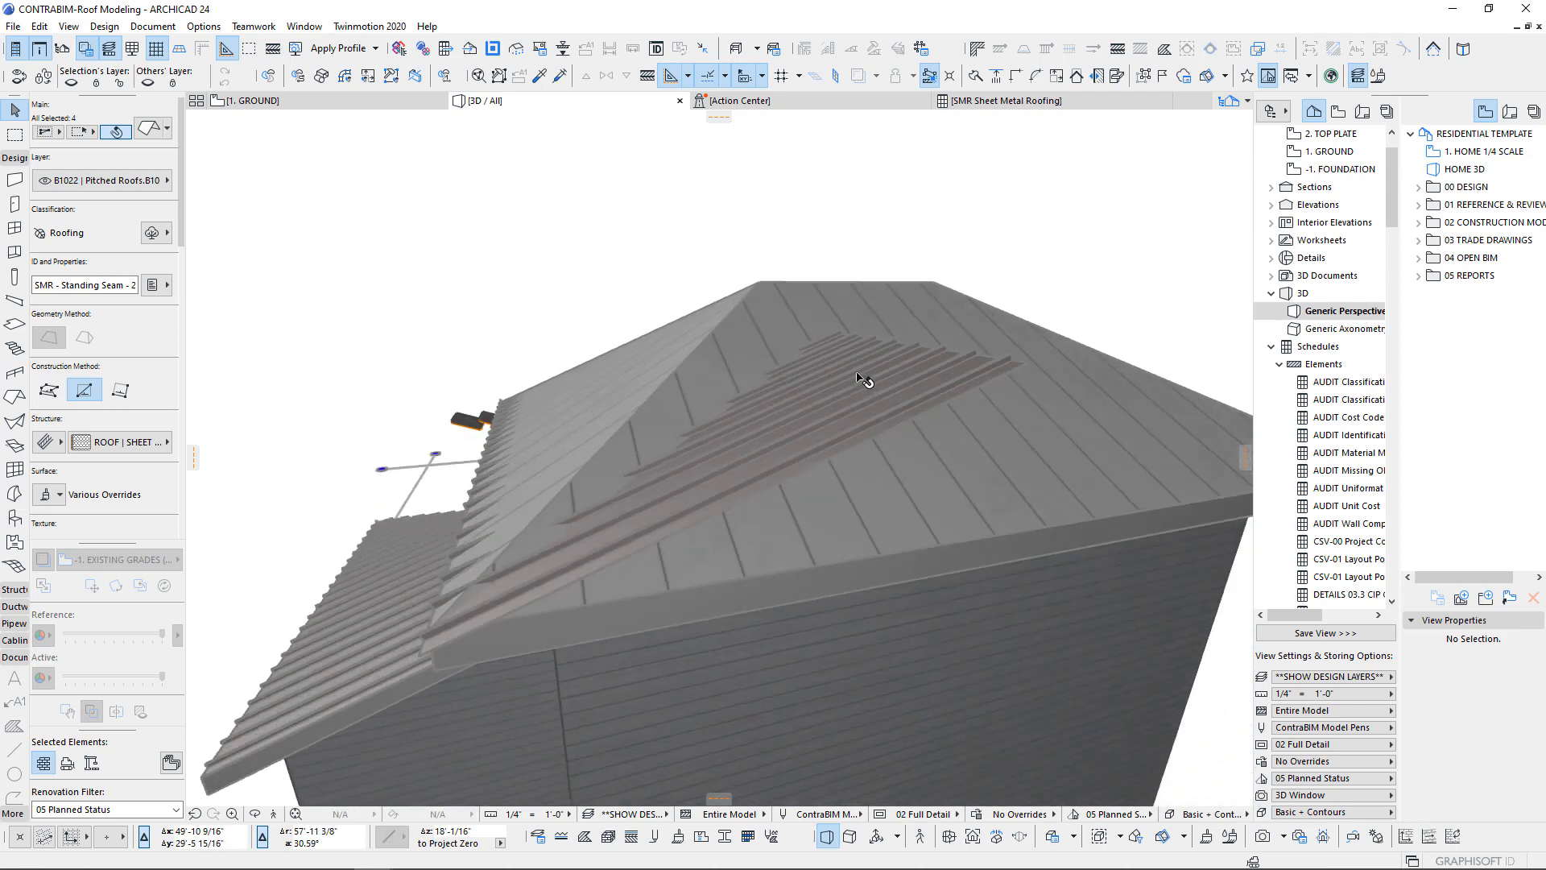
pyautogui.scroll(-3, 111, 322)
pyautogui.scroll(-3, 110, 322)
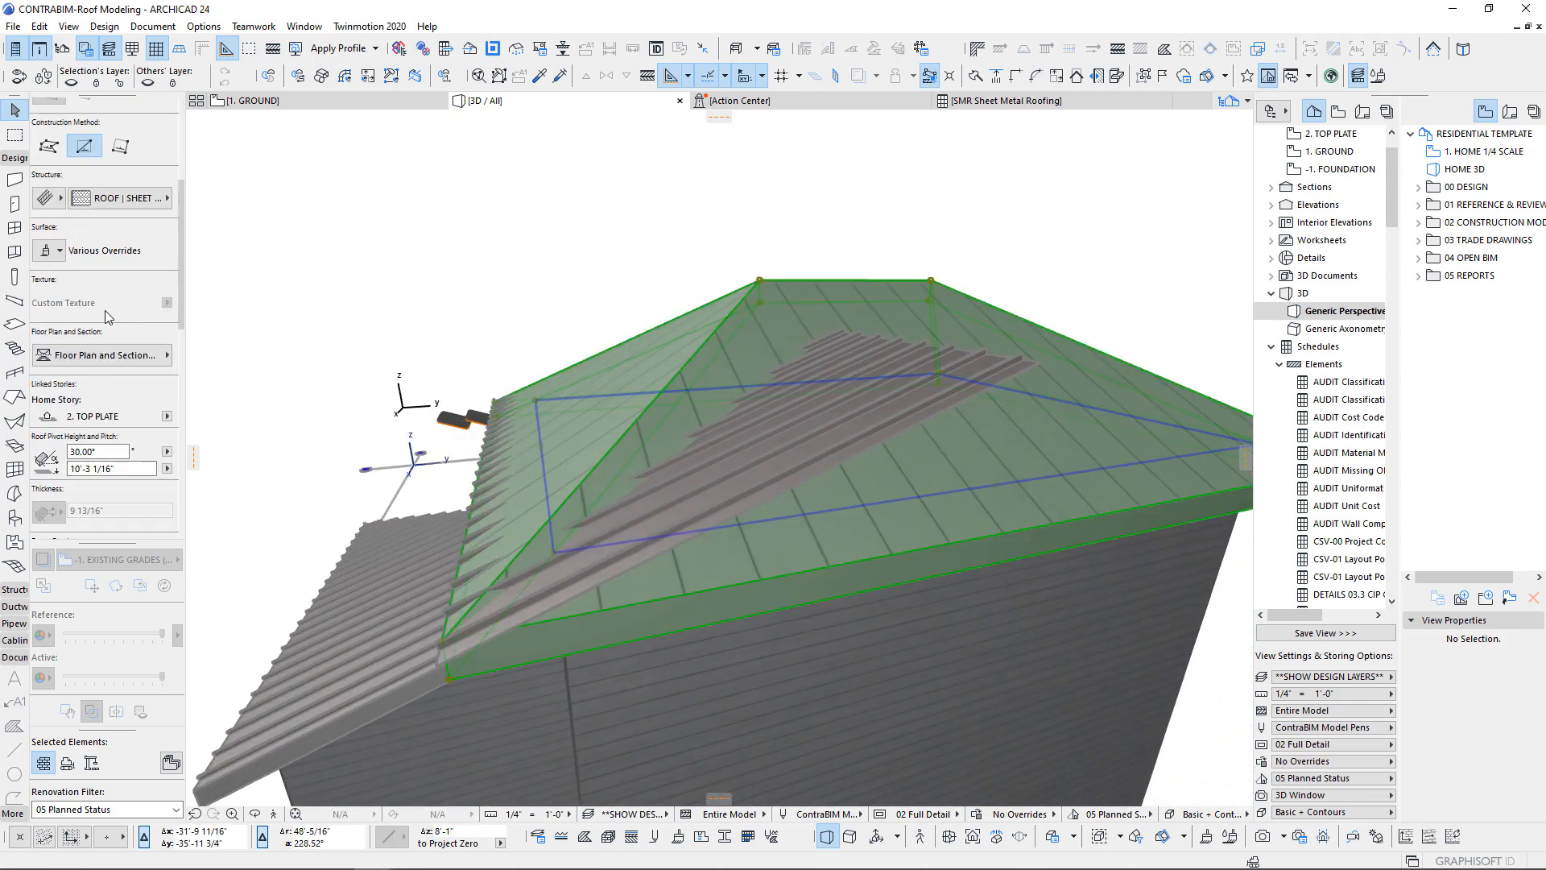
pyautogui.click(851, 429)
pyautogui.keyDown('shift'); pyautogui.moveTo(818, 432); pyautogui.dragTo(724, 418, button='middle'); pyautogui.keyUp('shift')
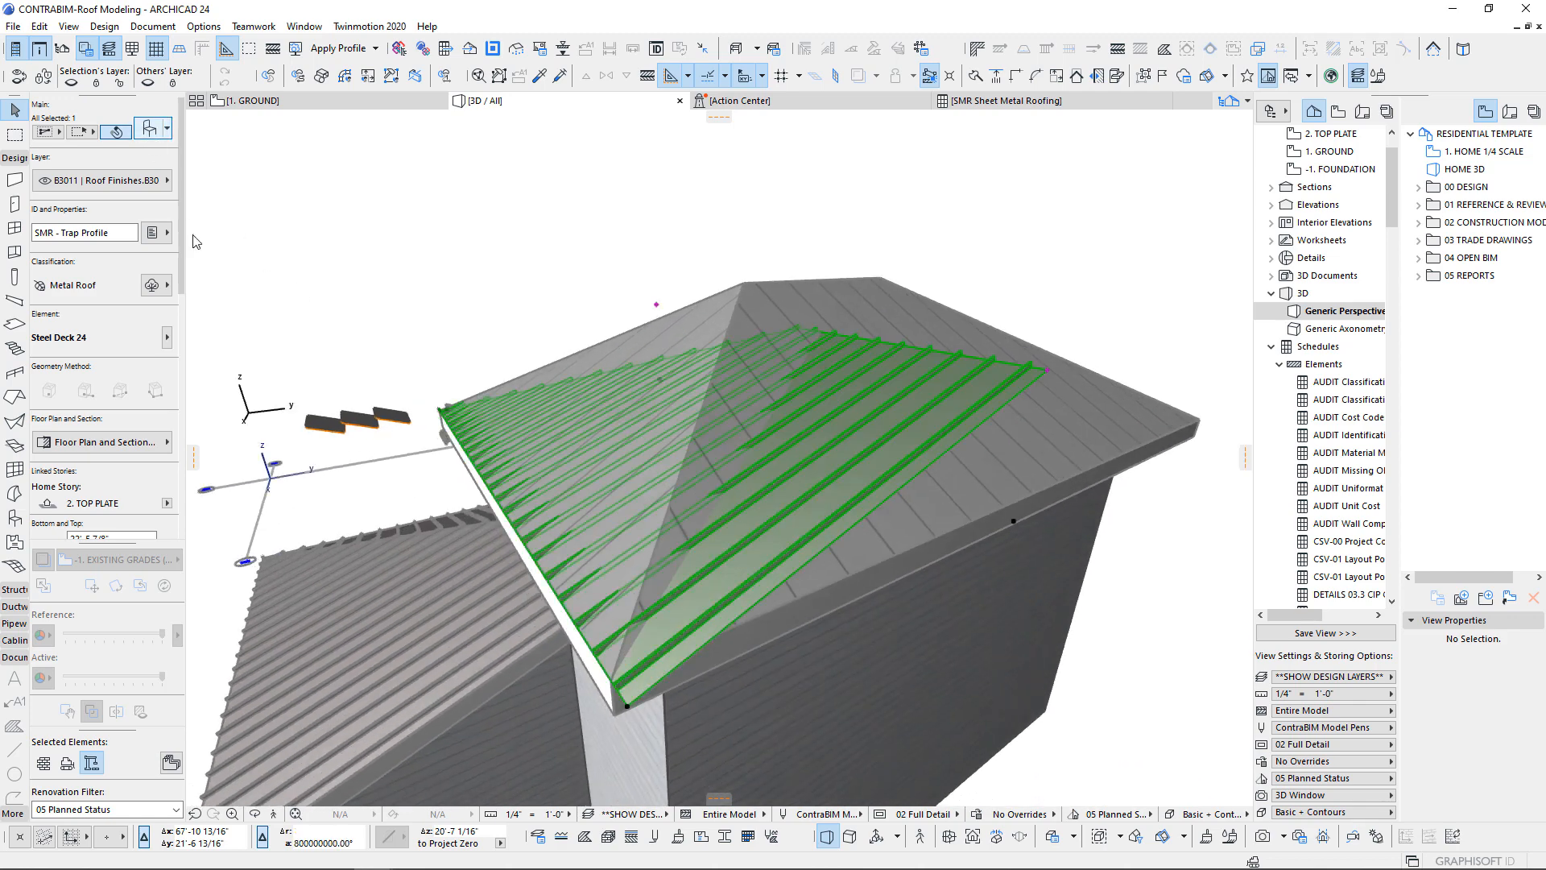
pyautogui.doubleClick(634, 519)
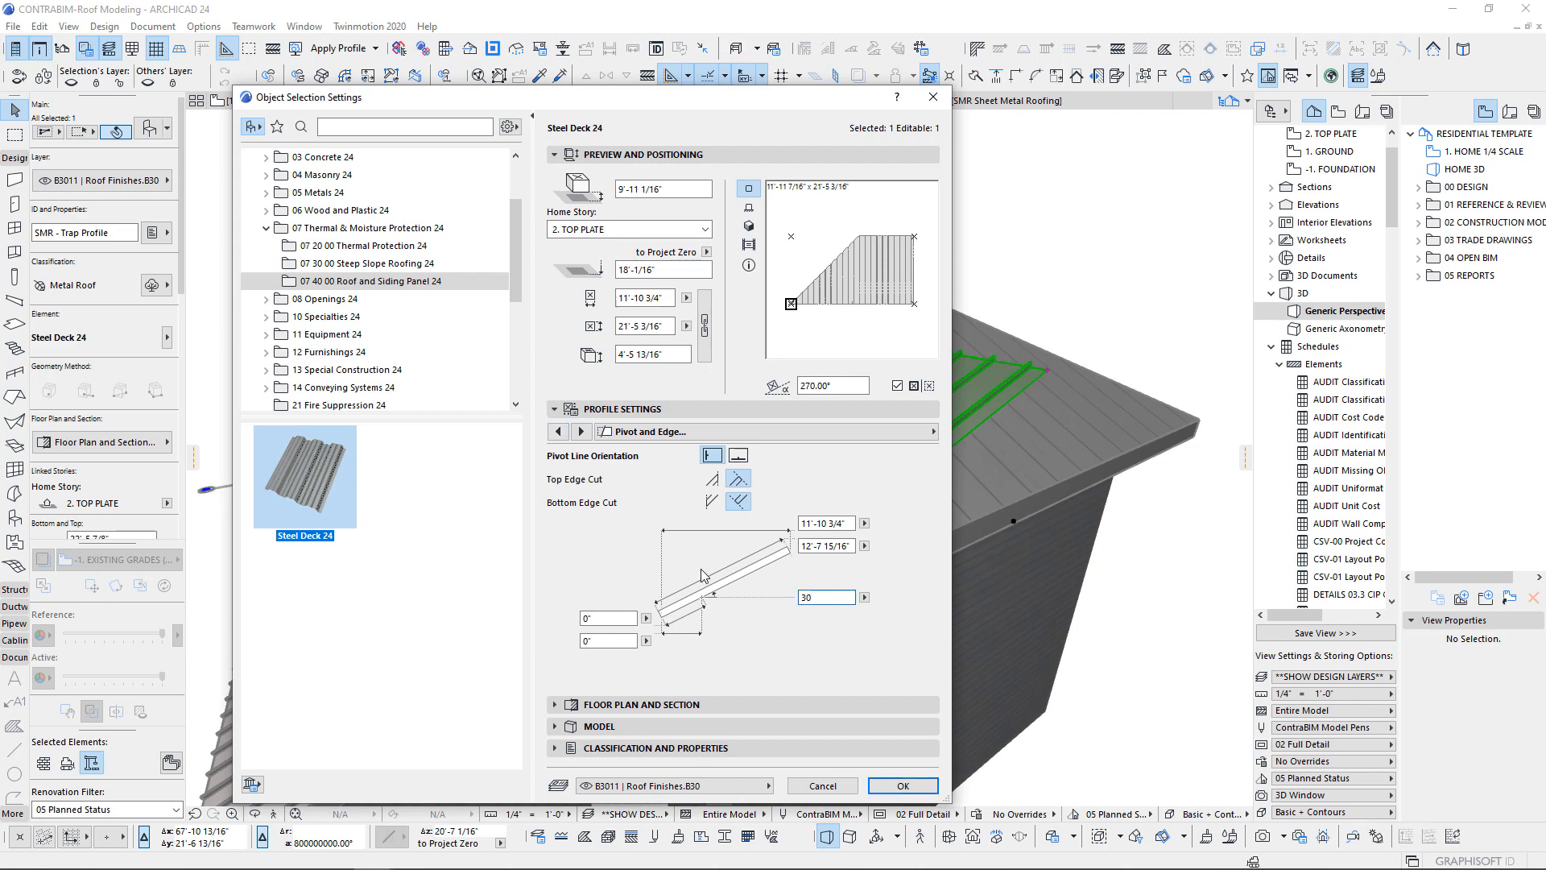
pyautogui.press('Return')
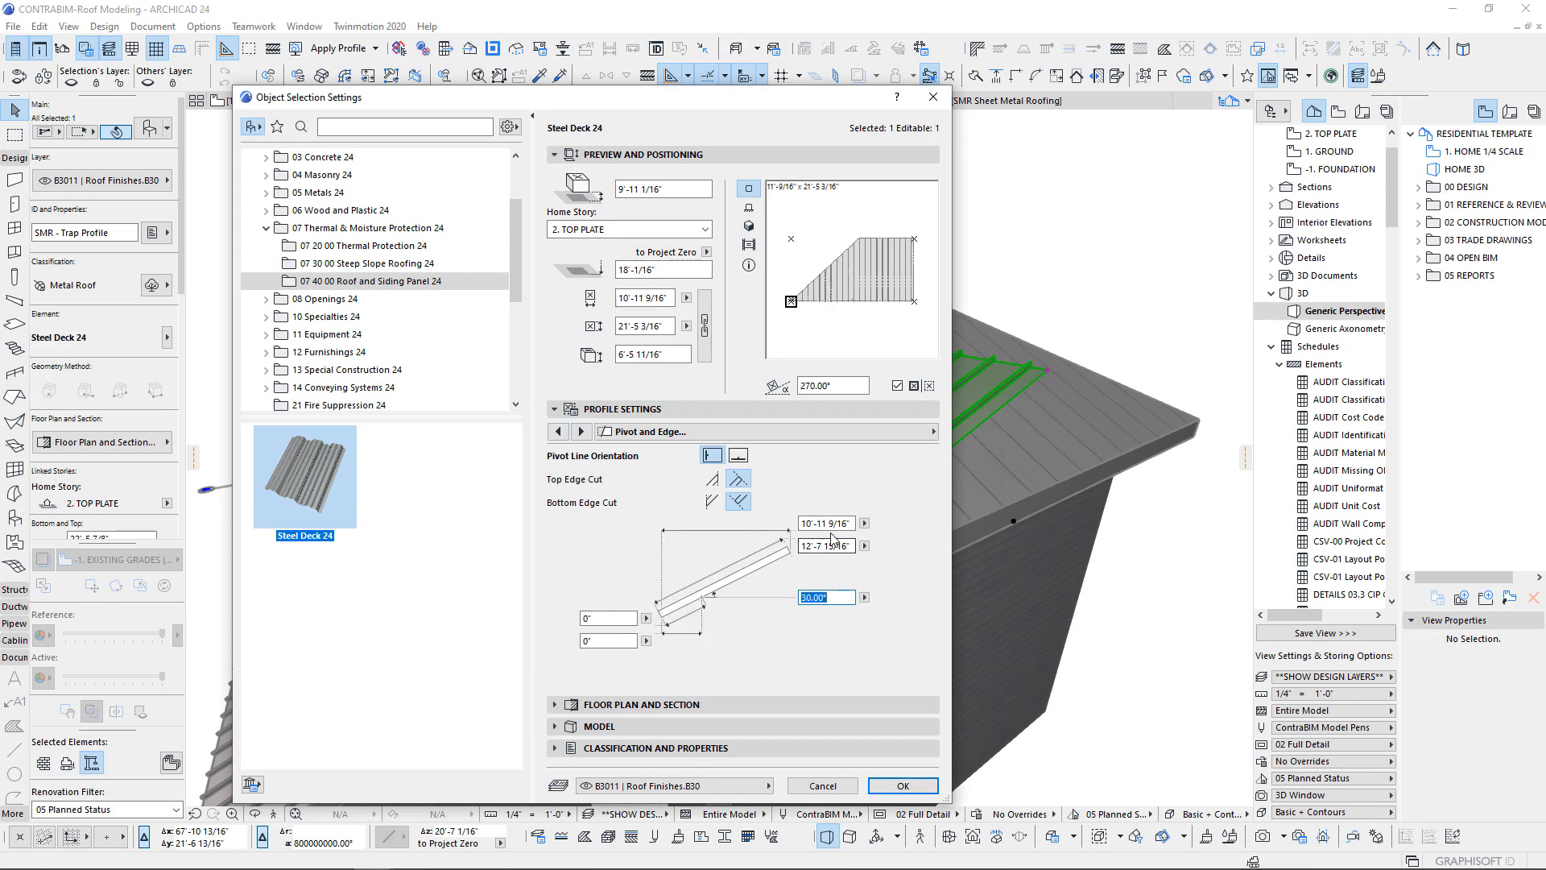
pyautogui.click(903, 785)
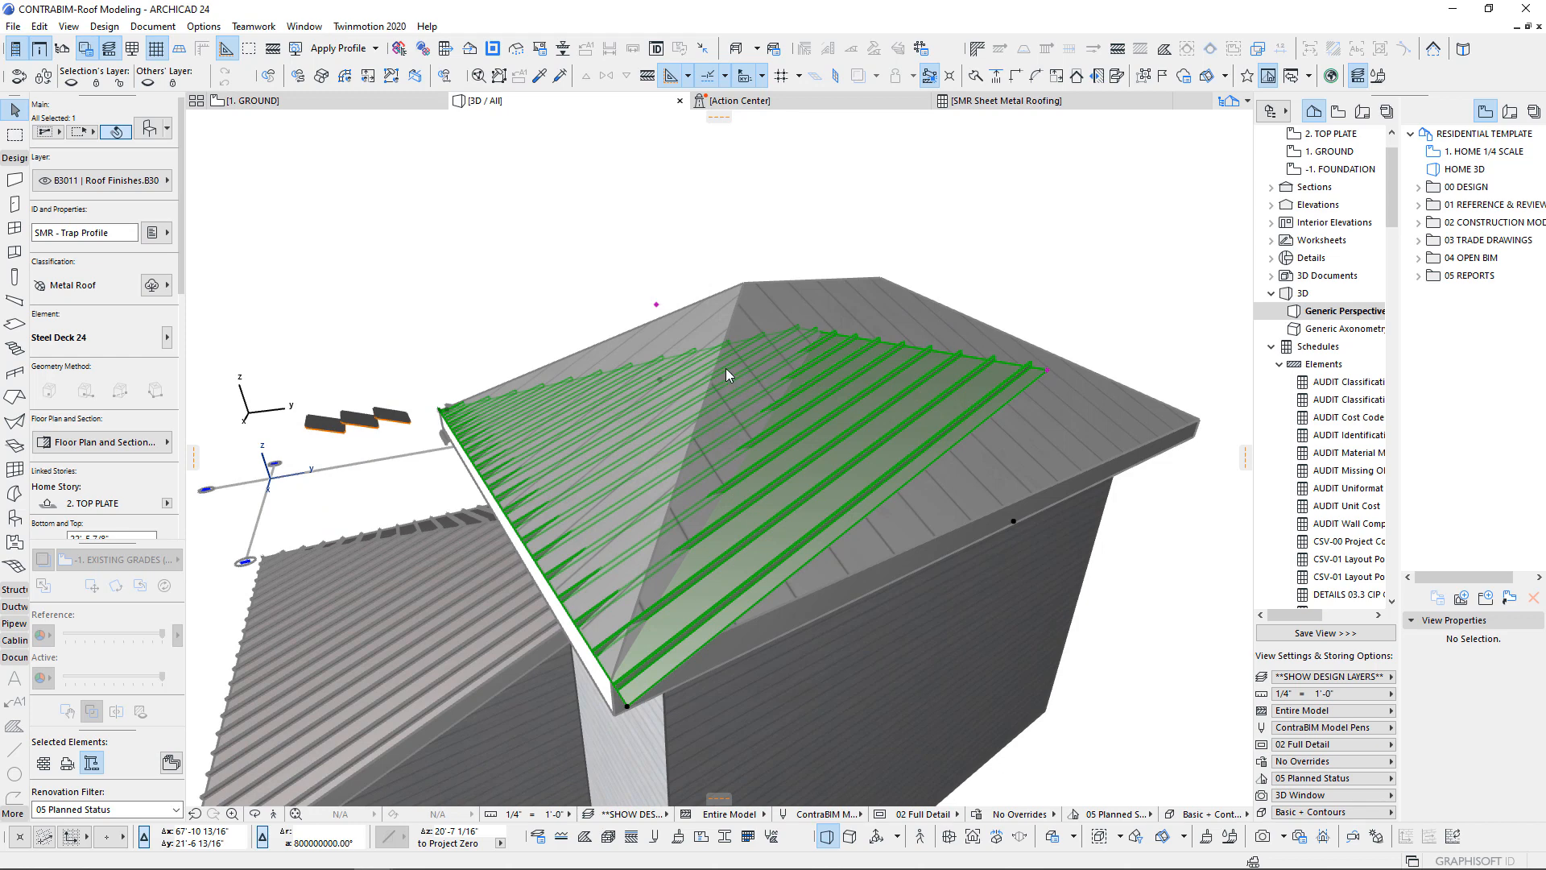
# - Stretch the copied panel's top outer corner to the peak where the multi-plane roof's hips meet
pyautogui.keyDown('shift'); pyautogui.moveTo(726, 375); pyautogui.dragTo(878, 348, button='middle'); pyautogui.keyUp('shift')
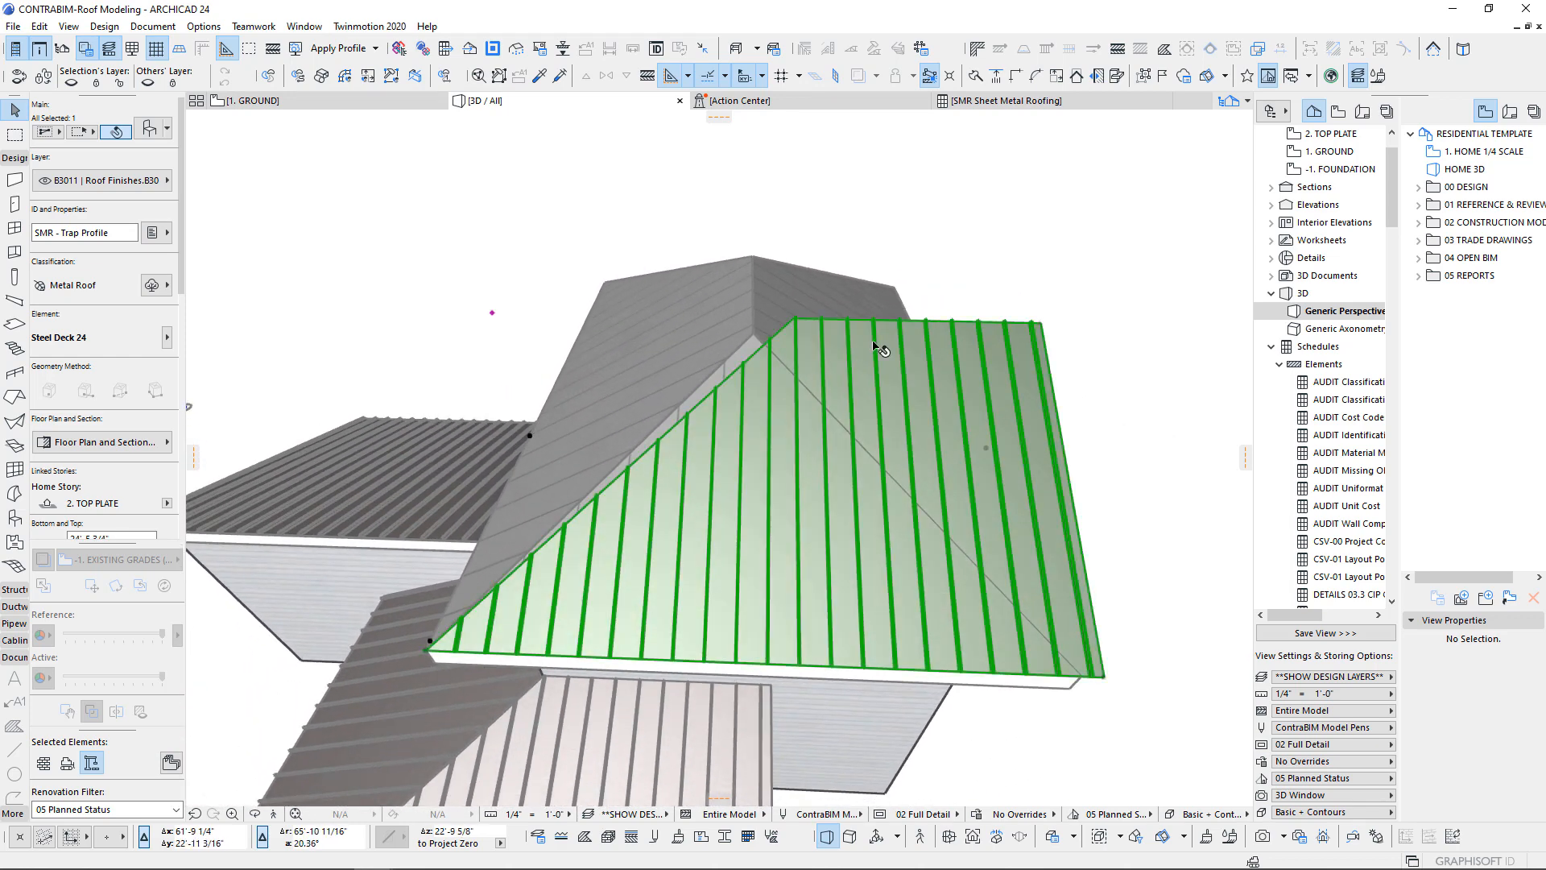
pyautogui.click(1040, 324)
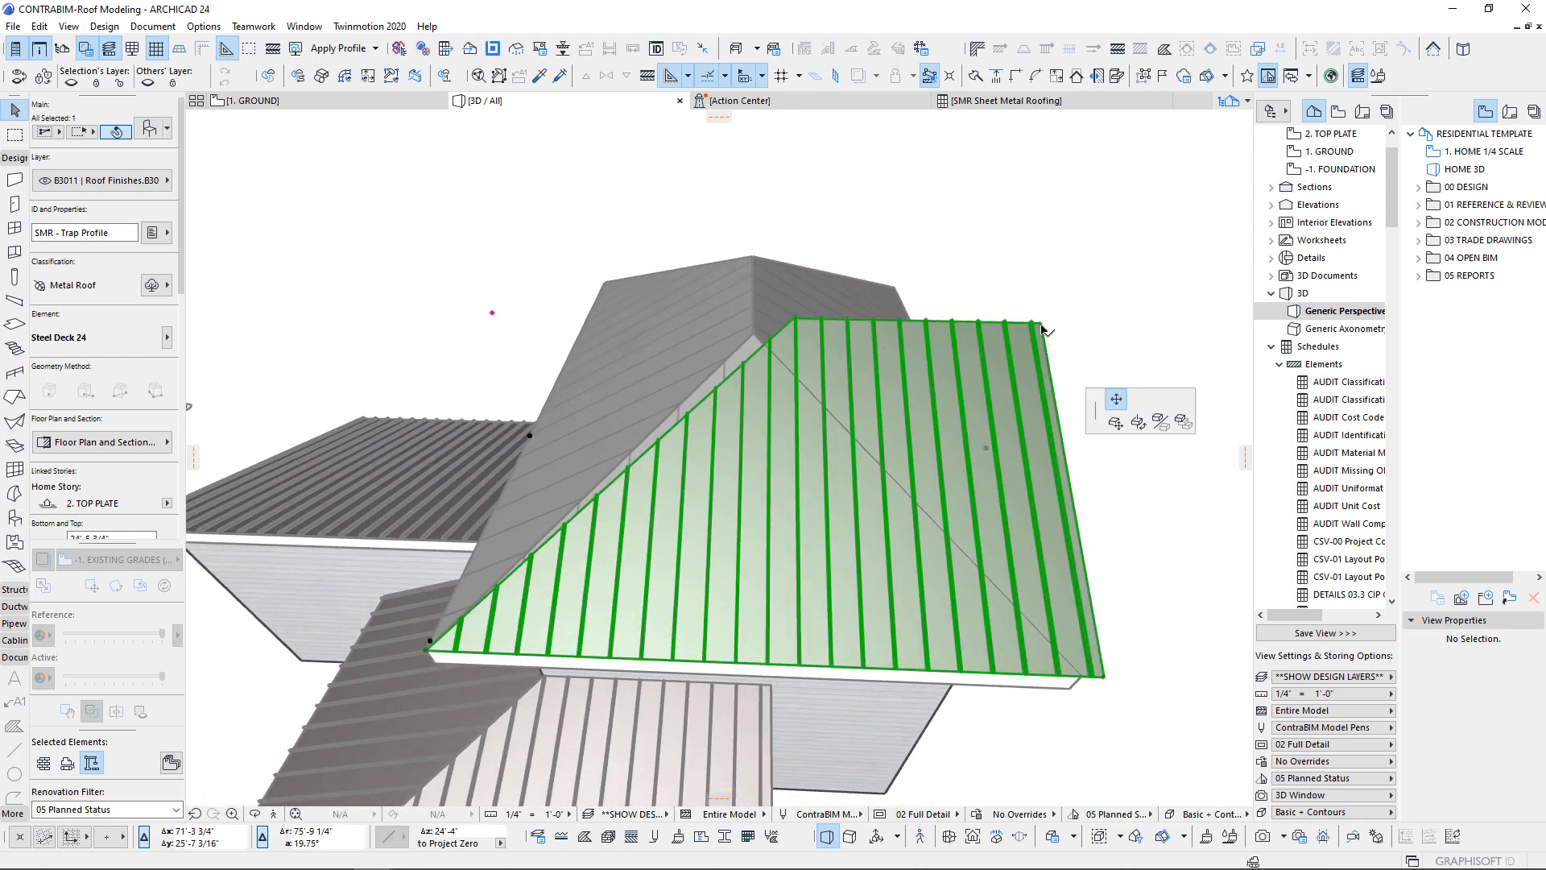
pyautogui.click(753, 331)
pyautogui.keyDown('shift'); pyautogui.moveTo(749, 371); pyautogui.dragTo(585, 310, button='middle'); pyautogui.keyUp('shift')
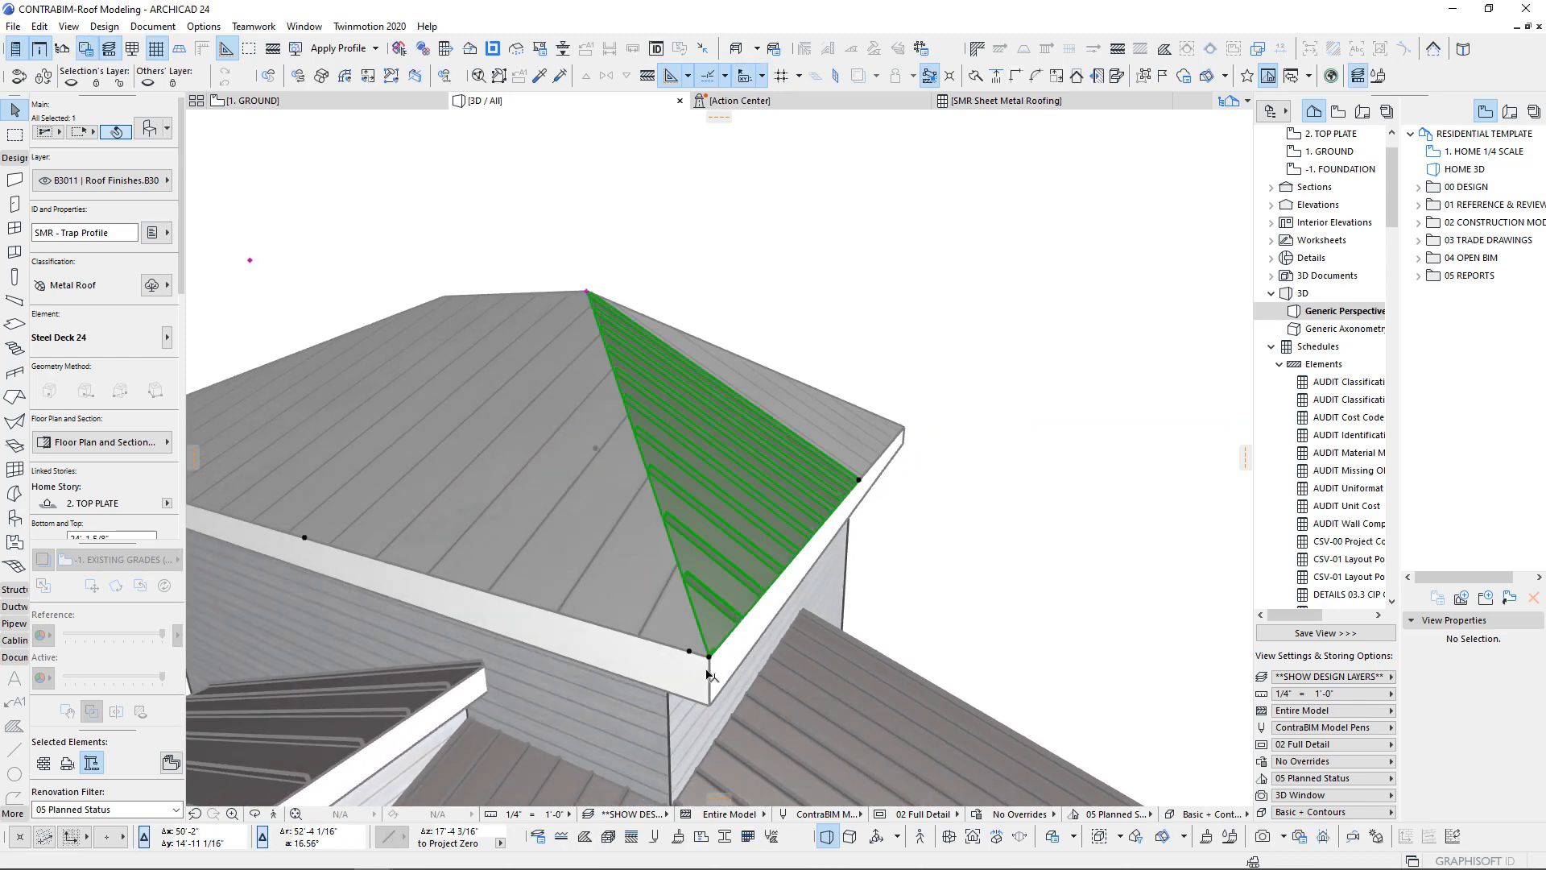
pyautogui.keyDown('shift'); pyautogui.moveTo(708, 673); pyautogui.dragTo(685, 316, button='middle'); pyautogui.keyUp('shift')
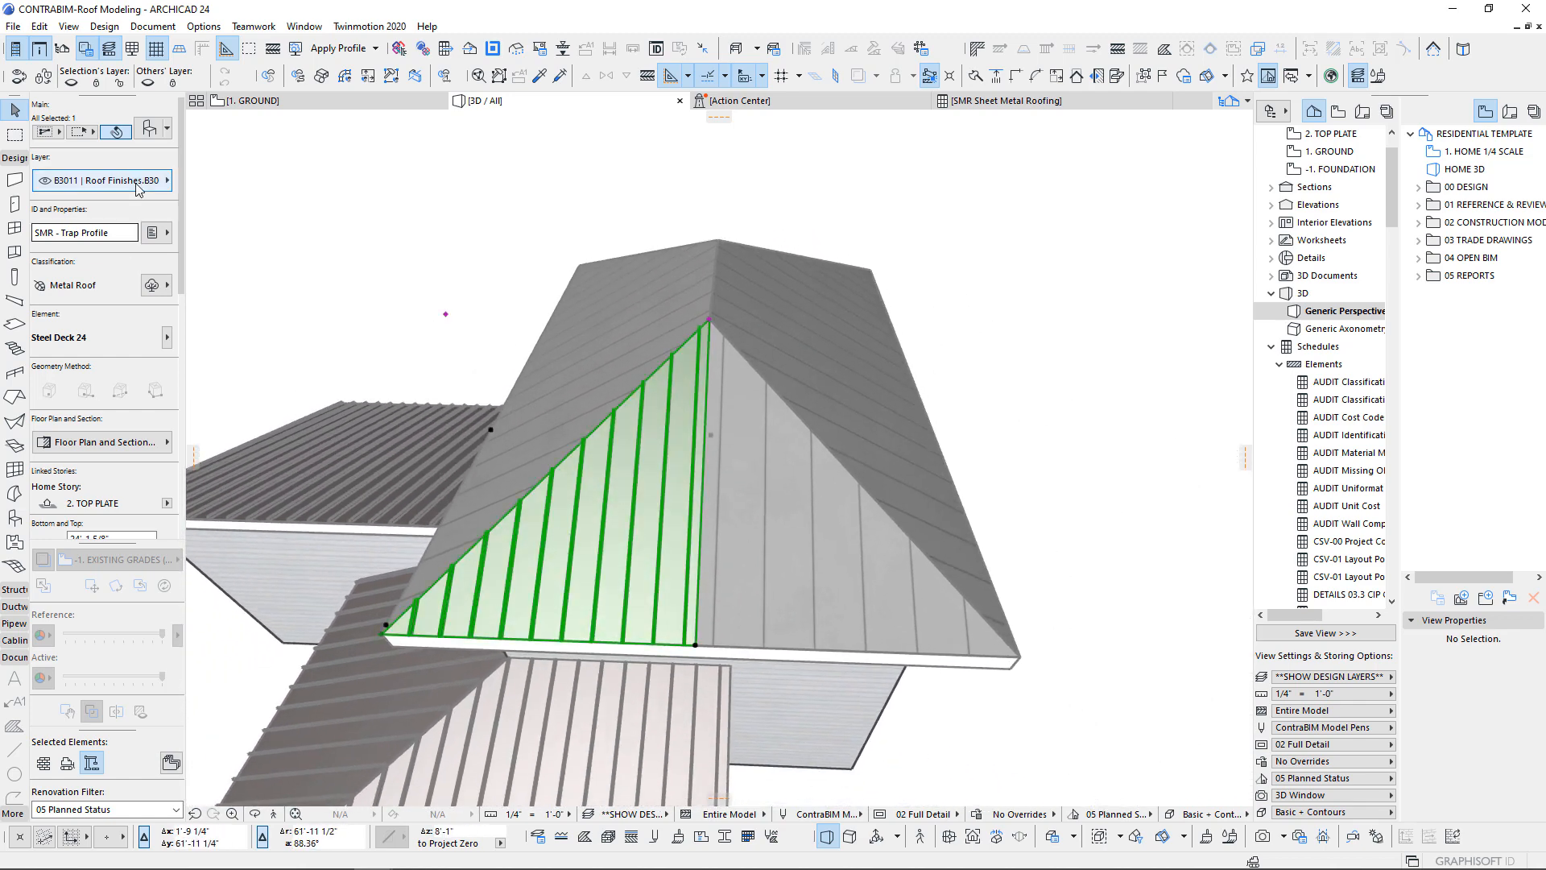
# - Switch the panel's cut to its first upper corner, 10'-4 7/16" wide and 11'-11 11/16" long, and set Corner Cut Width 2 to 0"
pyautogui.hotkey('ctrl', 't')
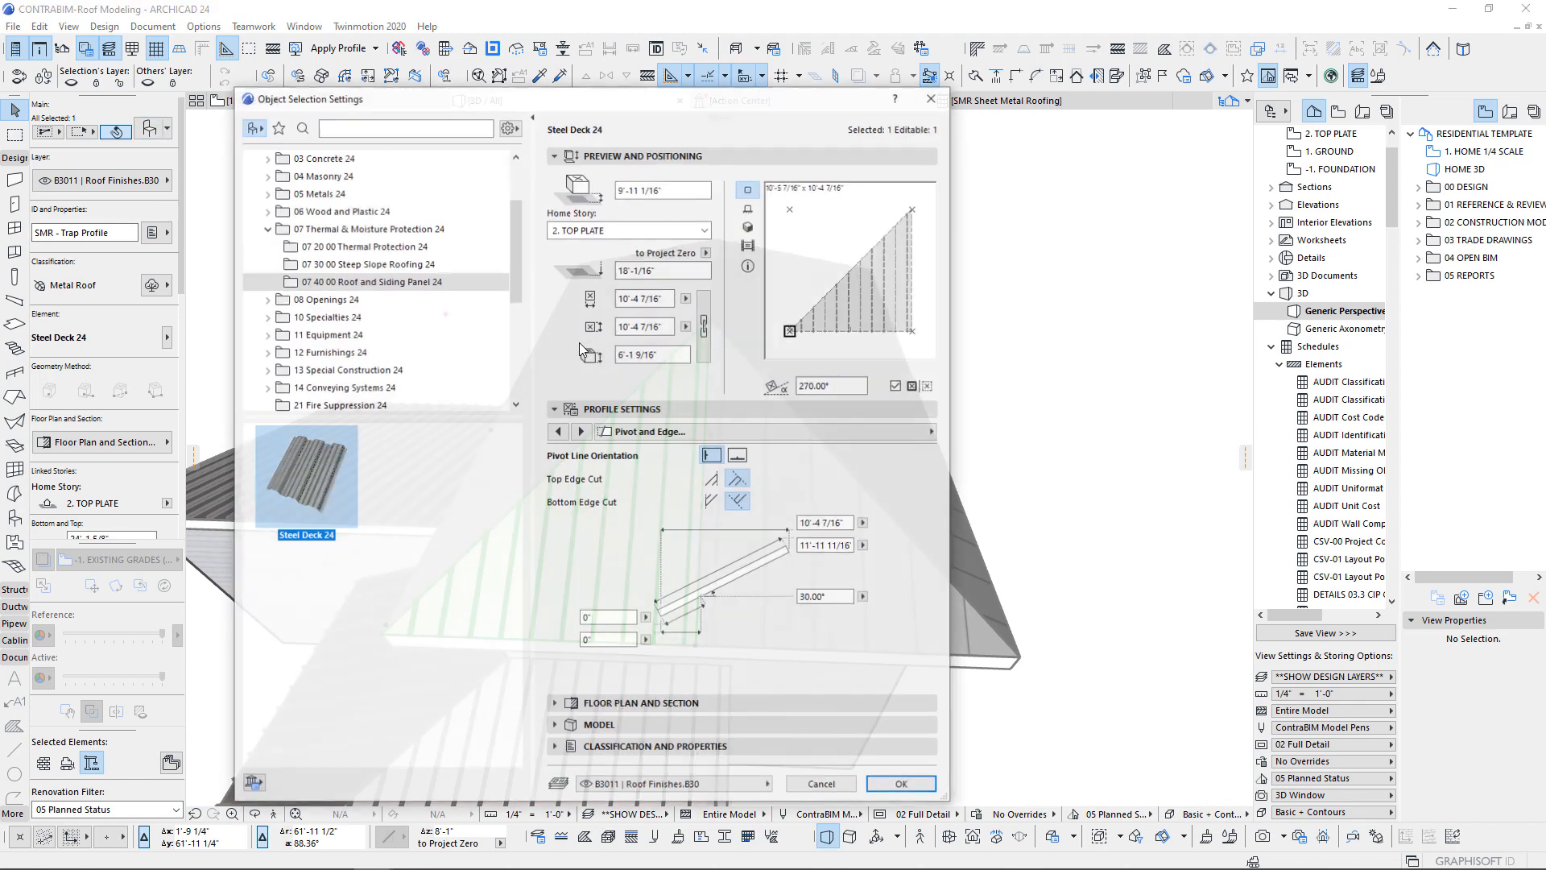
pyautogui.click(580, 431)
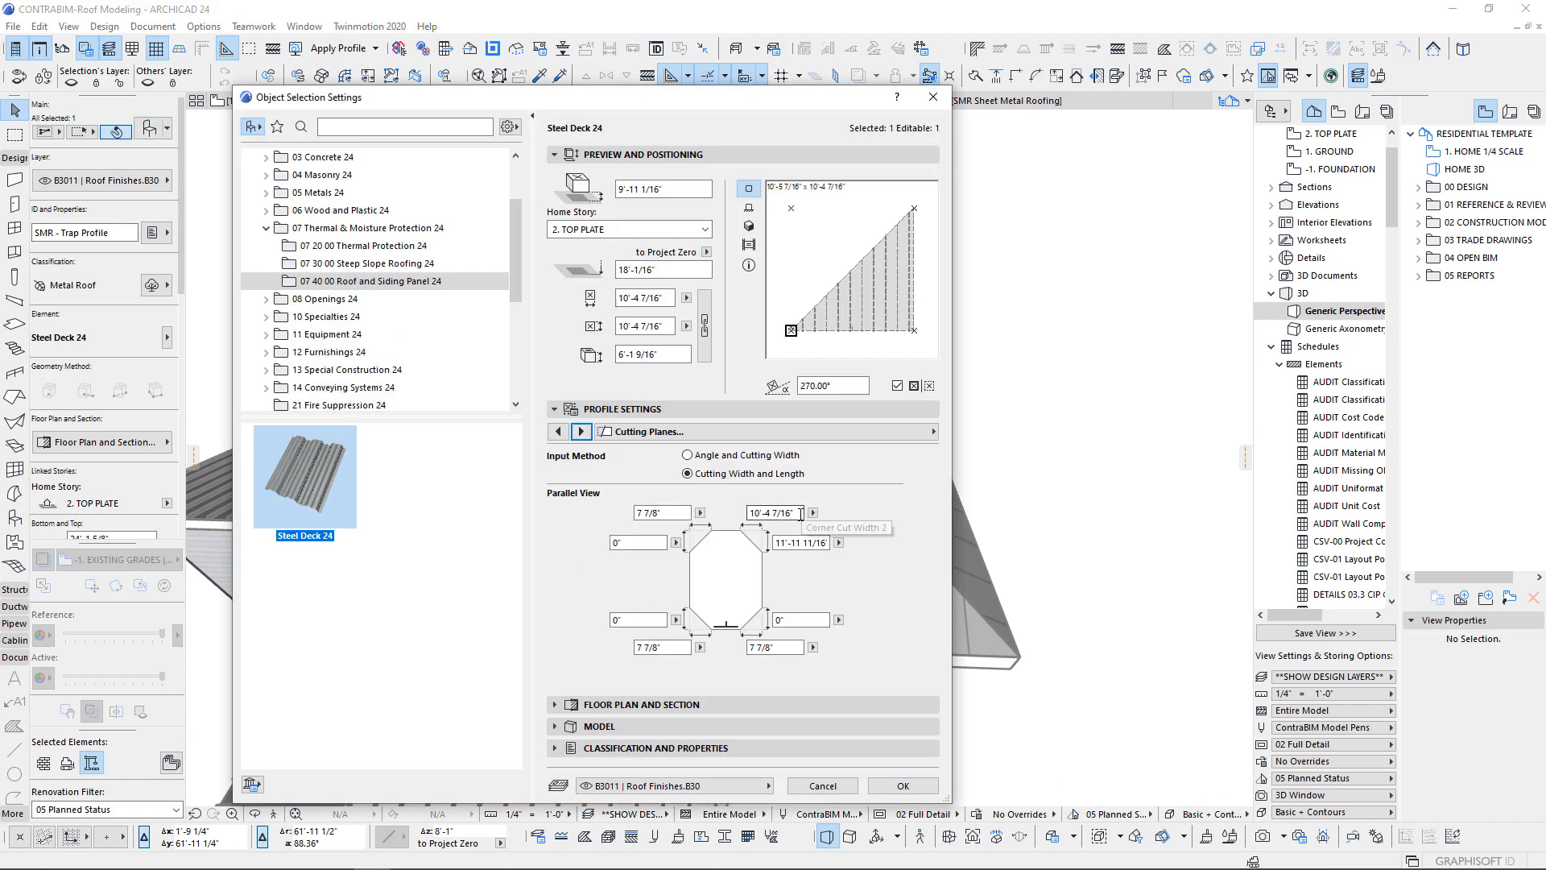
pyautogui.click(748, 513)
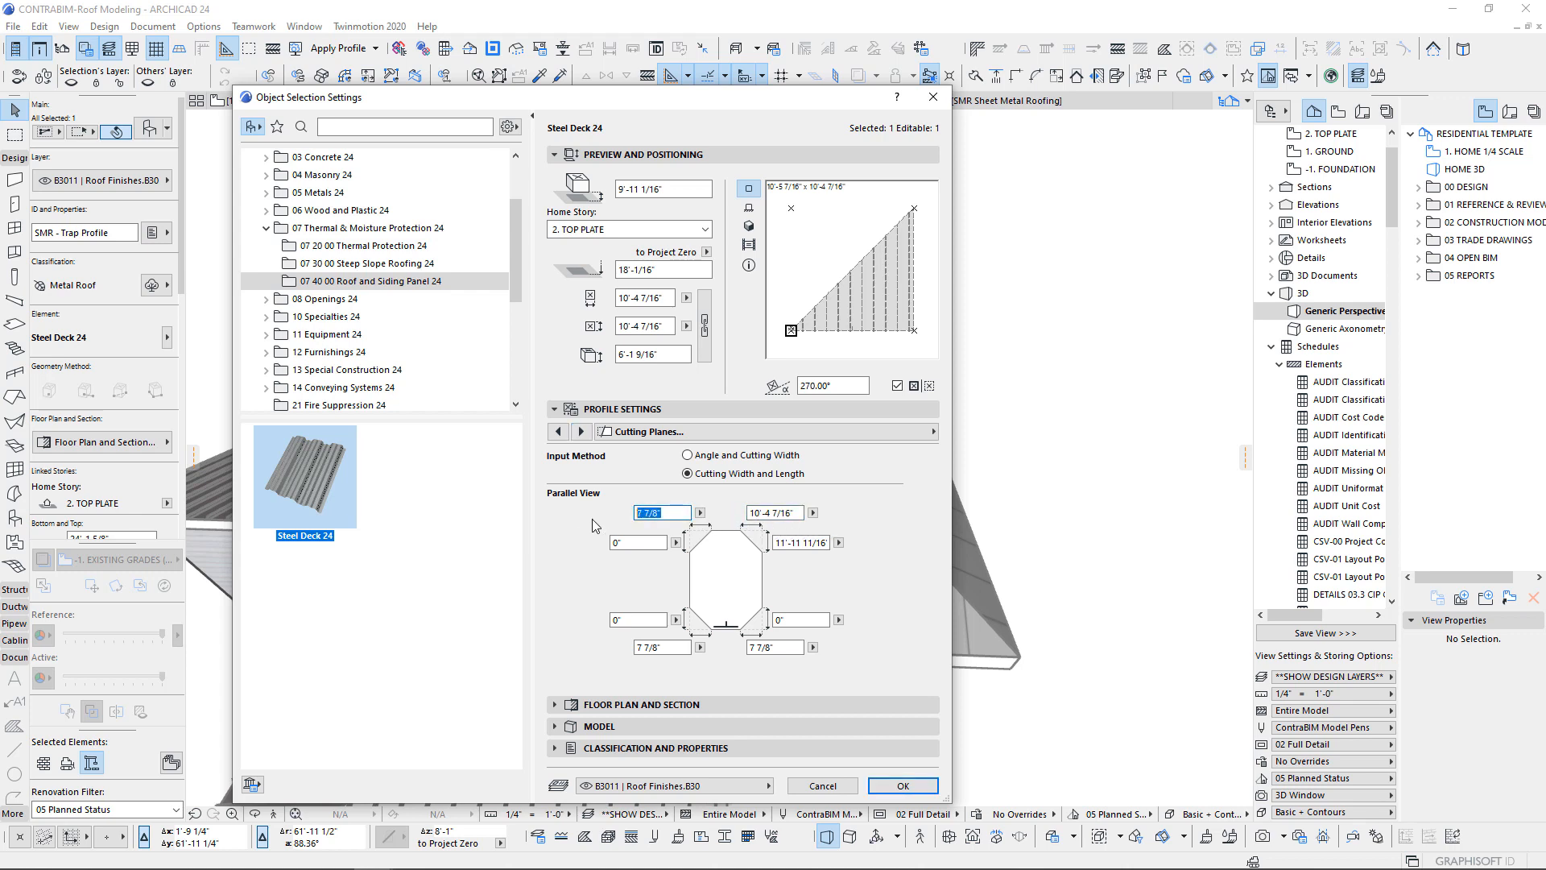
pyautogui.click(777, 542)
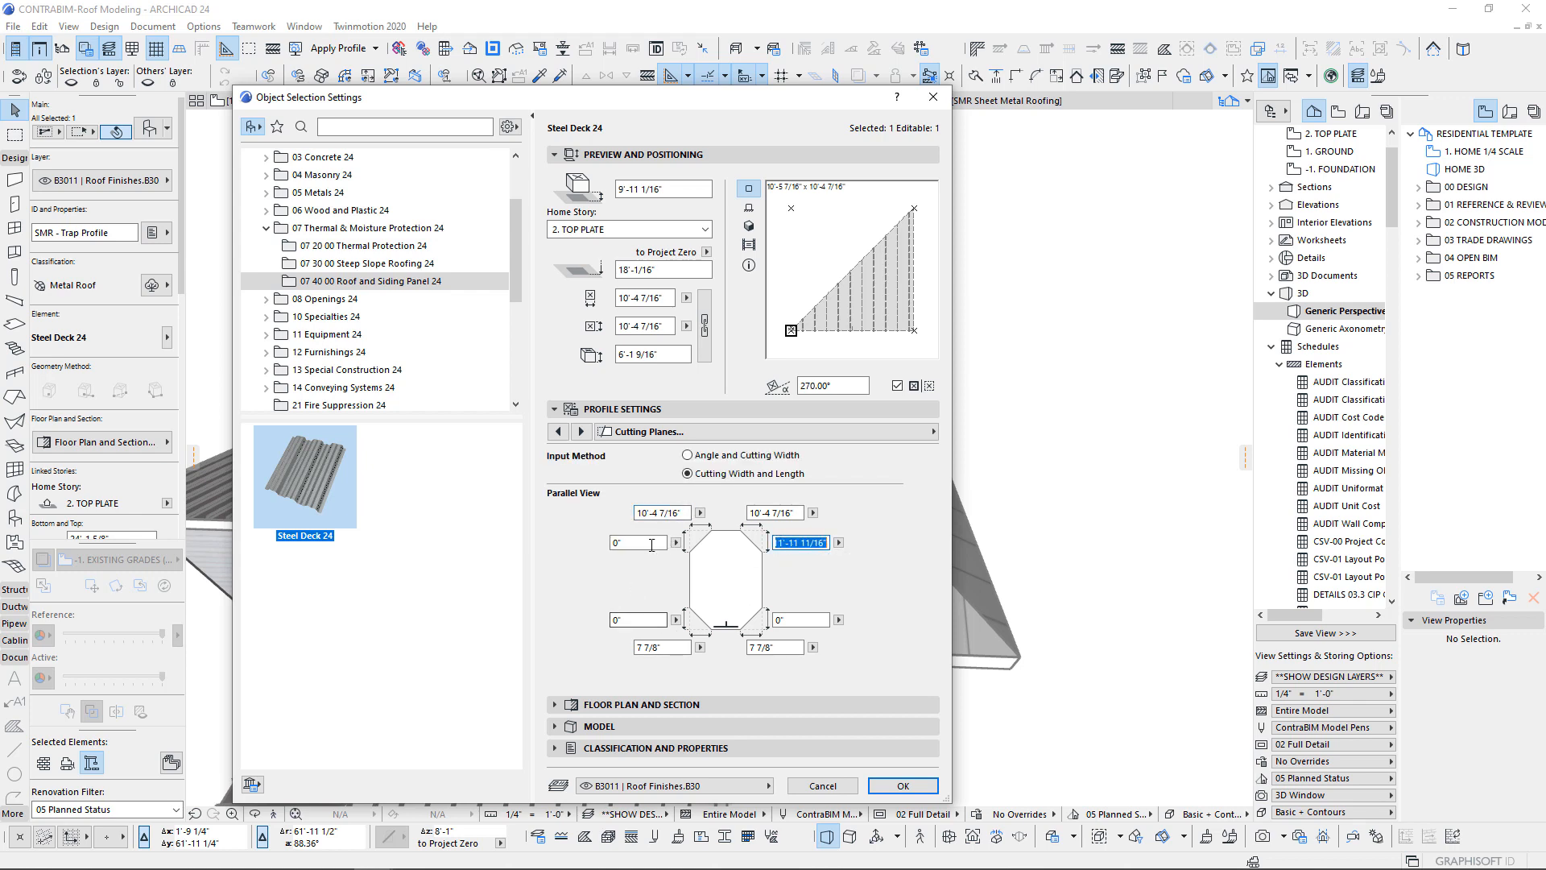
pyautogui.press('Return')
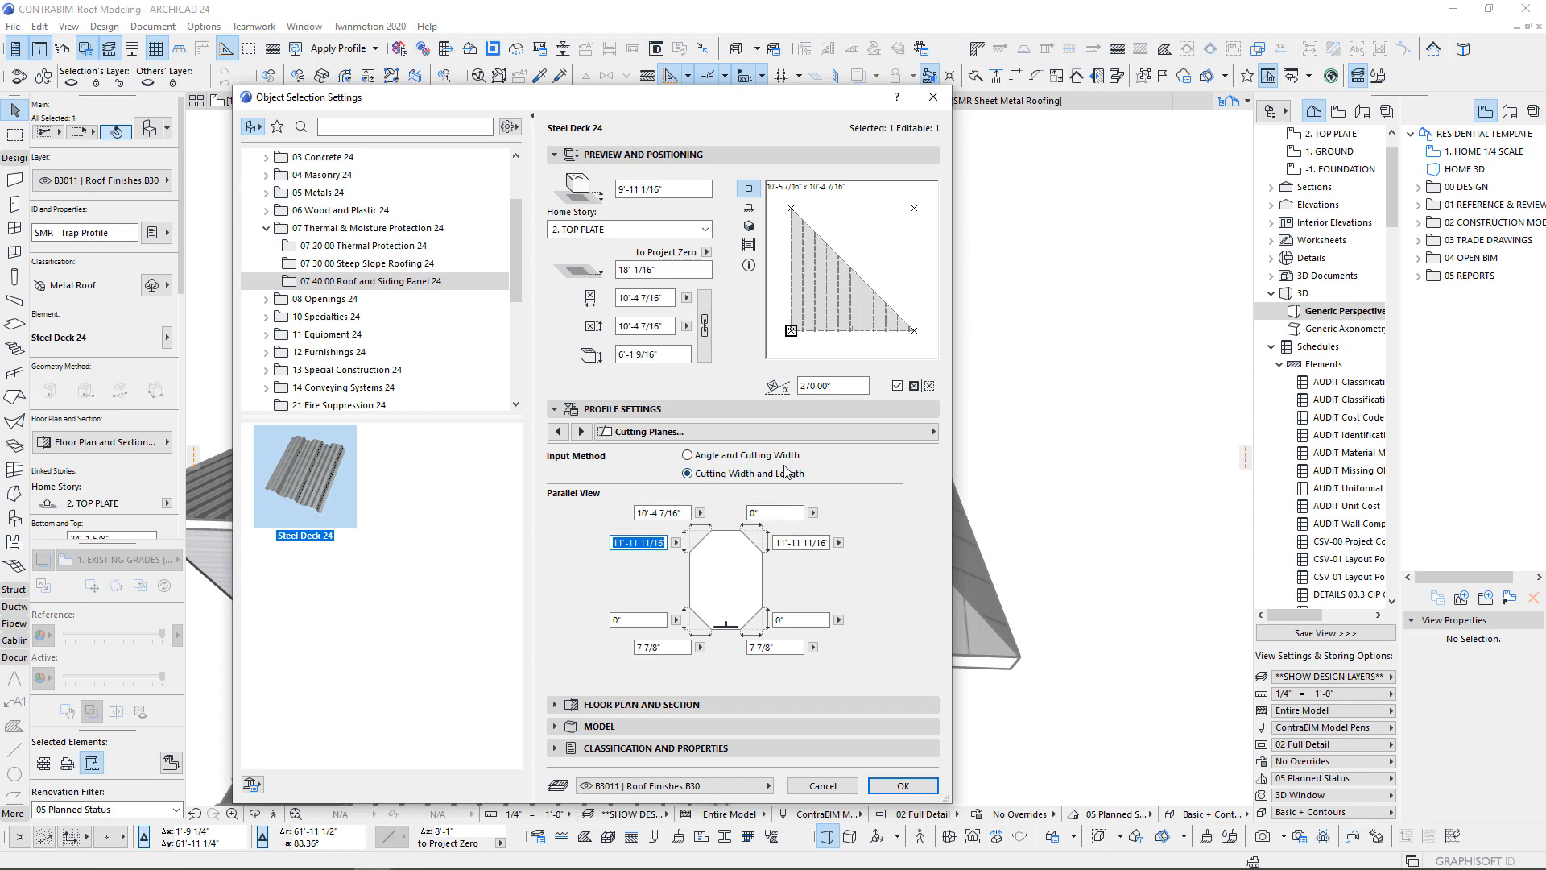
pyautogui.click(902, 785)
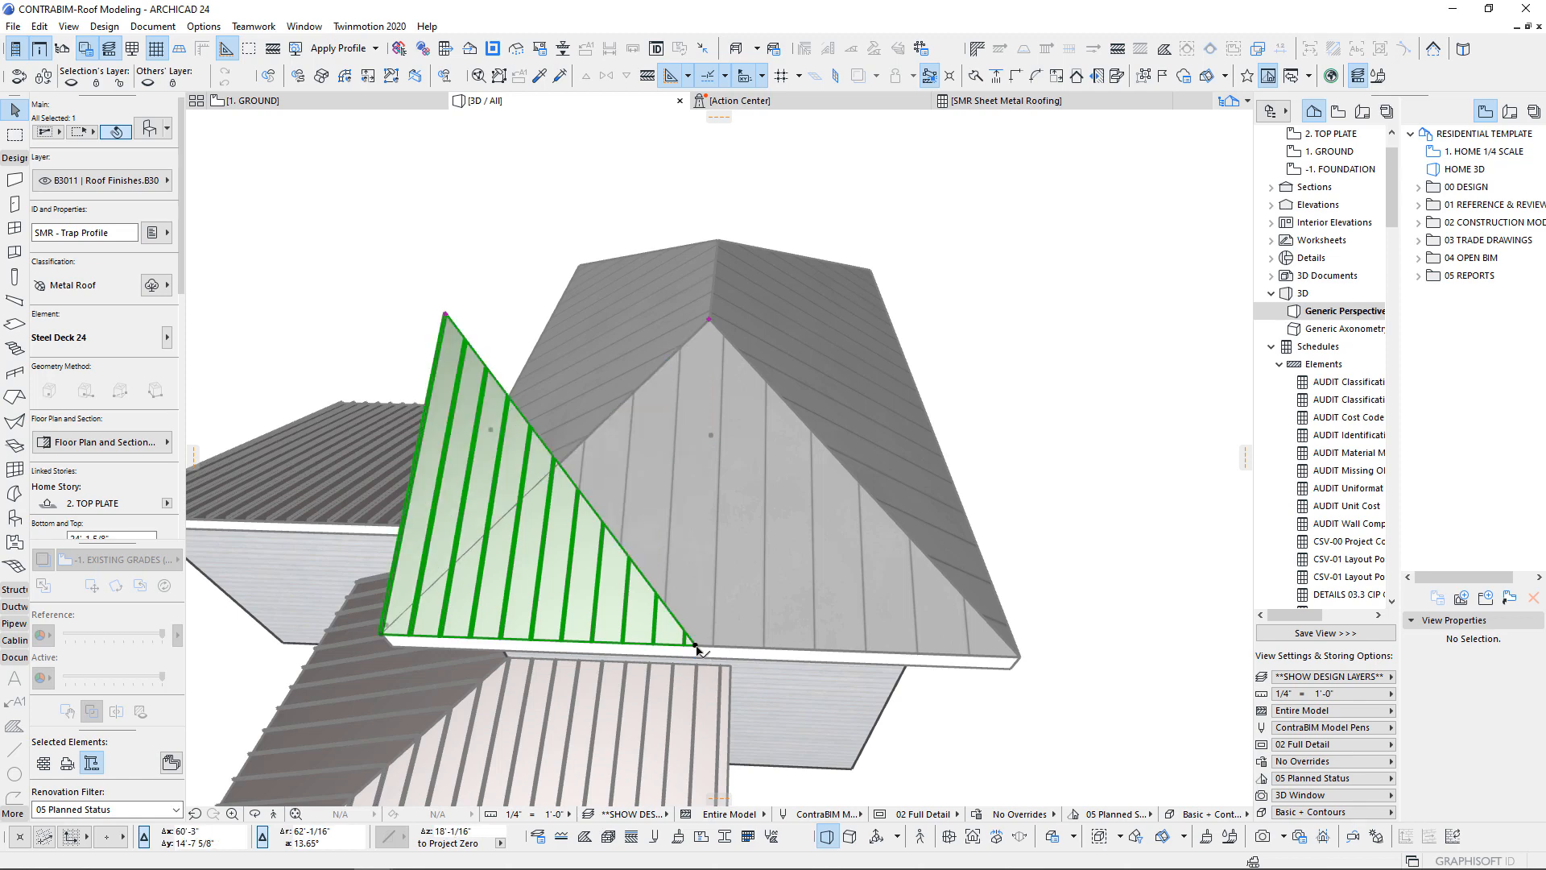
# - Stretch the panel's eave corner to the far end of the hip end's eave and set Corner Cut Width 2 to 10'-4 7/16"
pyautogui.click(695, 644)
pyautogui.click(1019, 656)
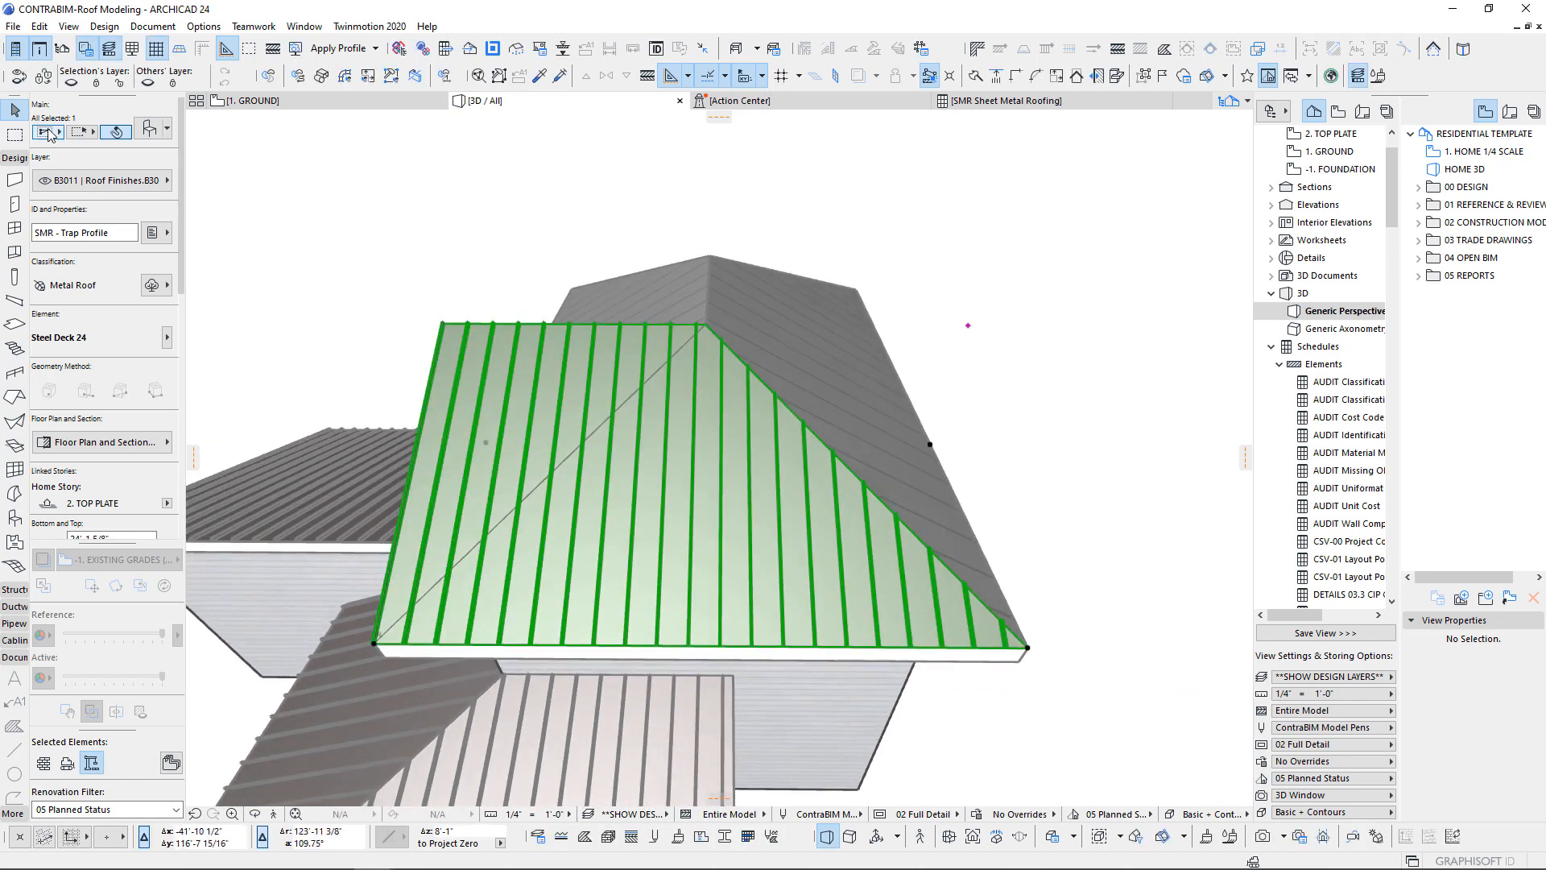
pyautogui.doubleClick(667, 460)
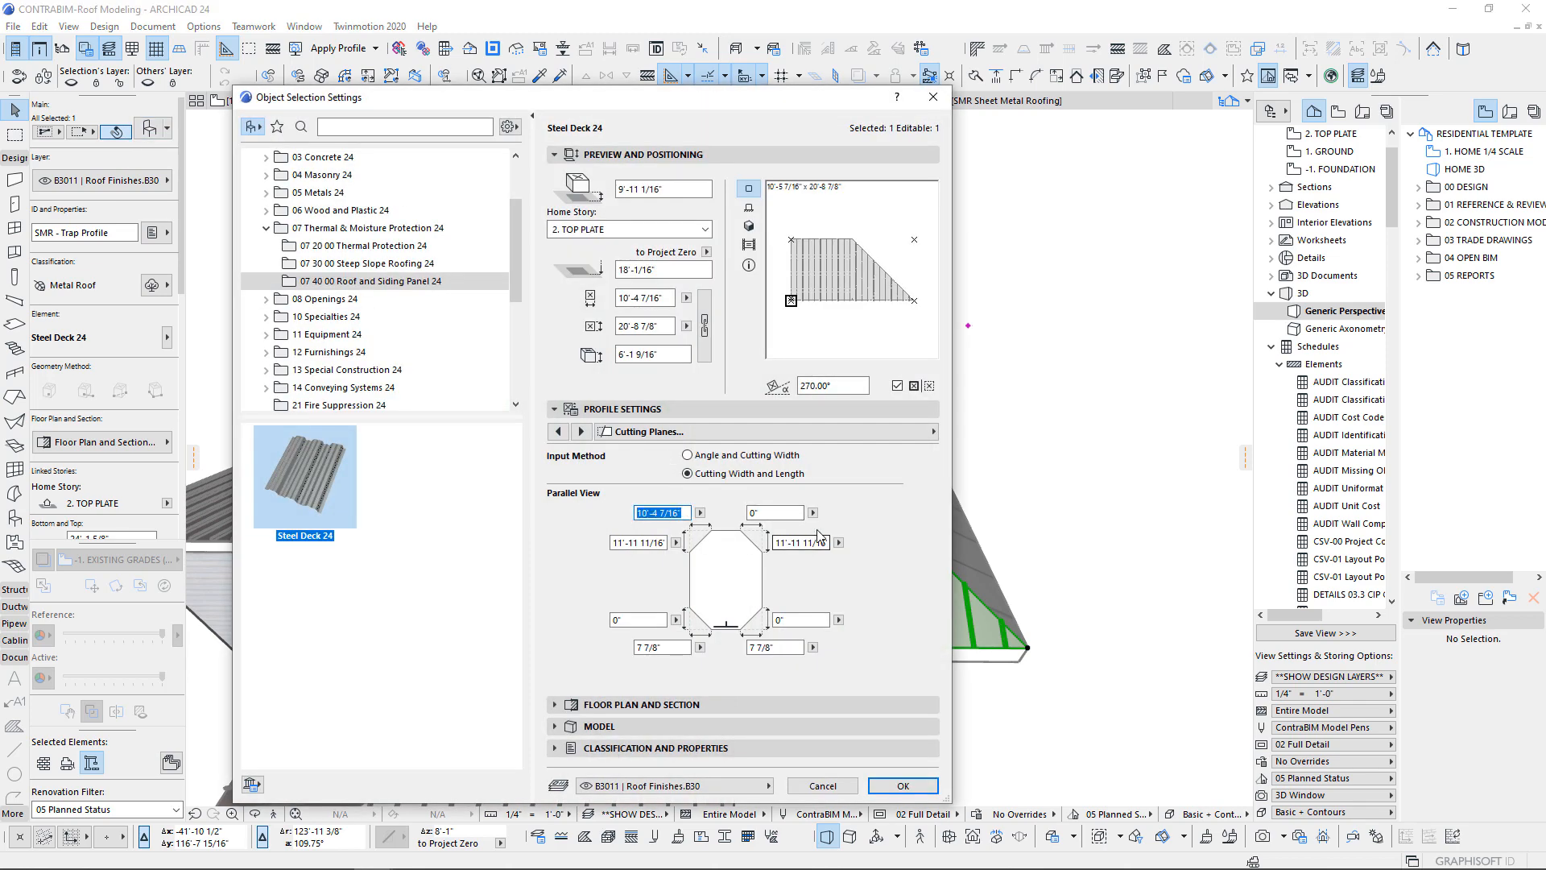
pyautogui.press('Return')
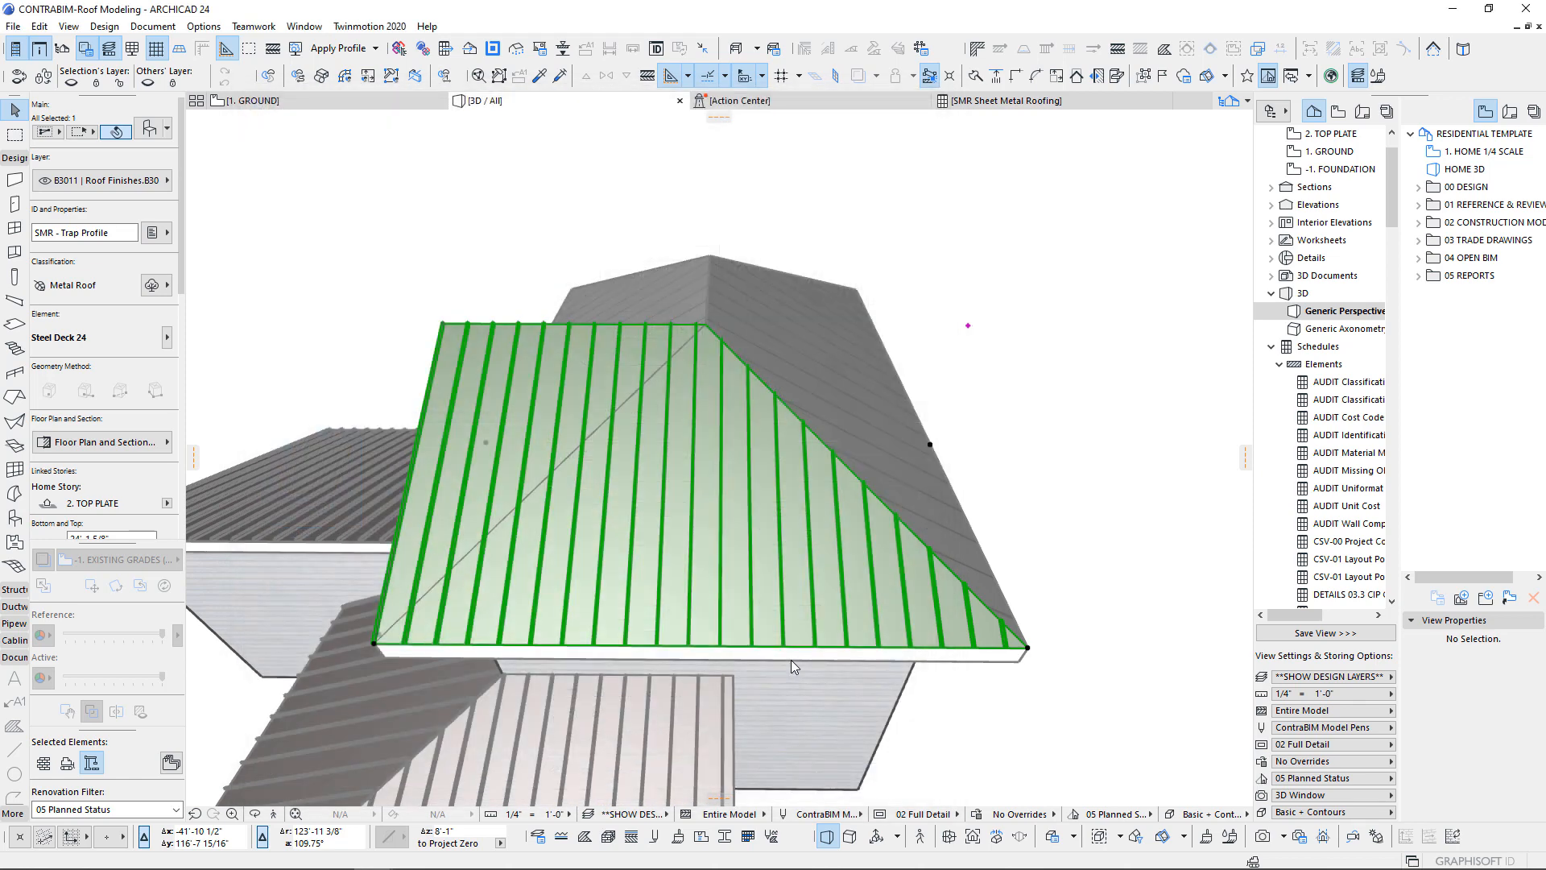
# - Mirror a copy of the triangular end panel about the ridge's midpoint onto the roof's opposite hip end
pyautogui.keyDown('shift'); pyautogui.moveTo(717, 324); pyautogui.dragTo(820, 426, button='middle'); pyautogui.keyUp('shift')
pyautogui.scroll(5, 708, 354)
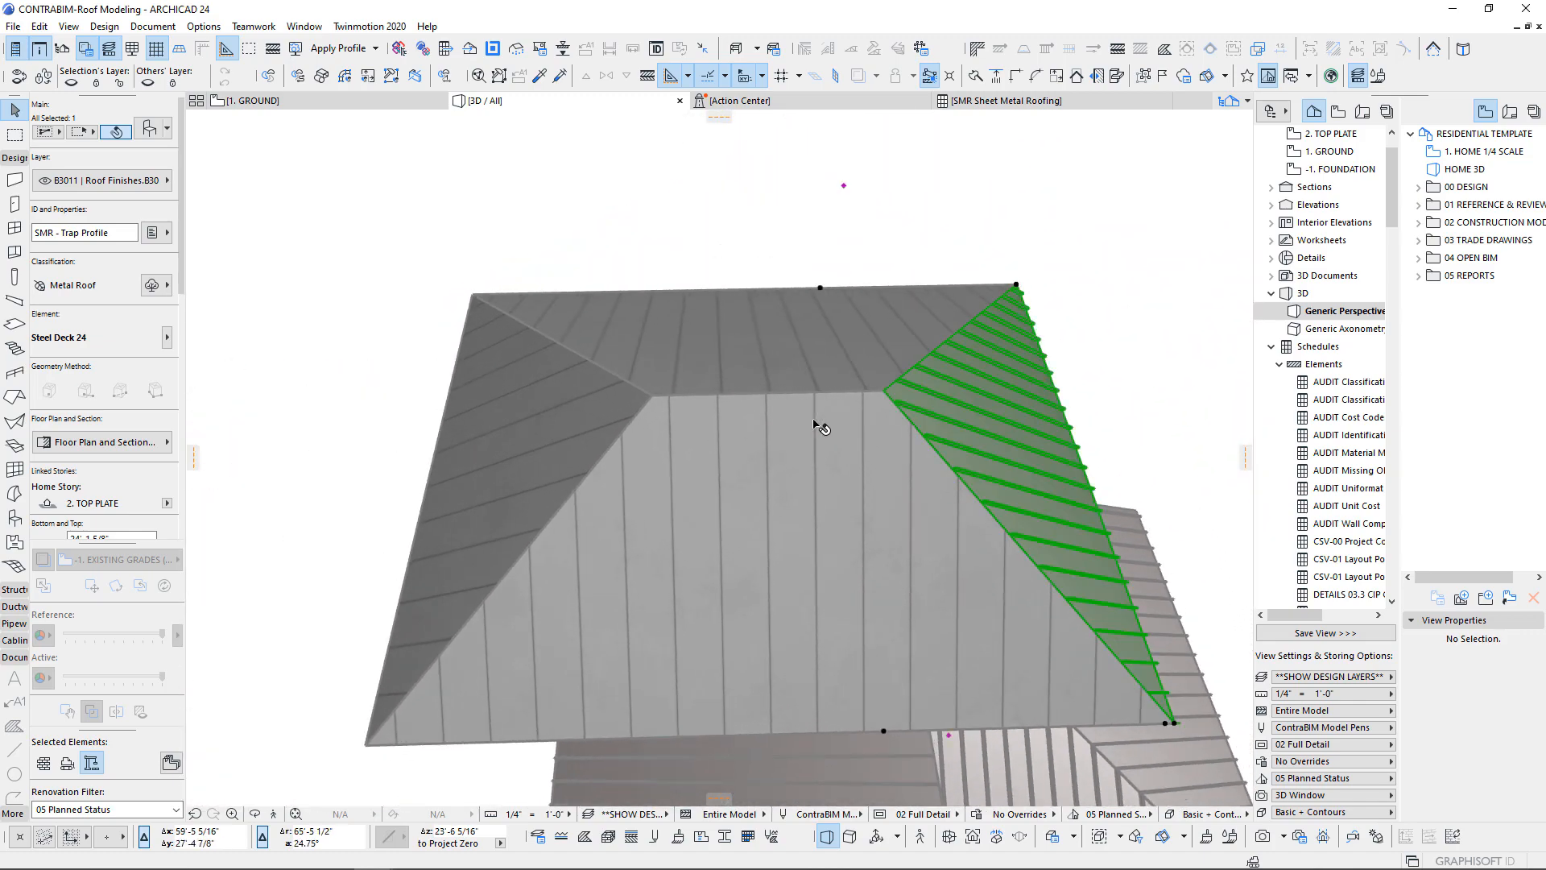
pyautogui.hotkey('ctrl', 'alt', 'm')
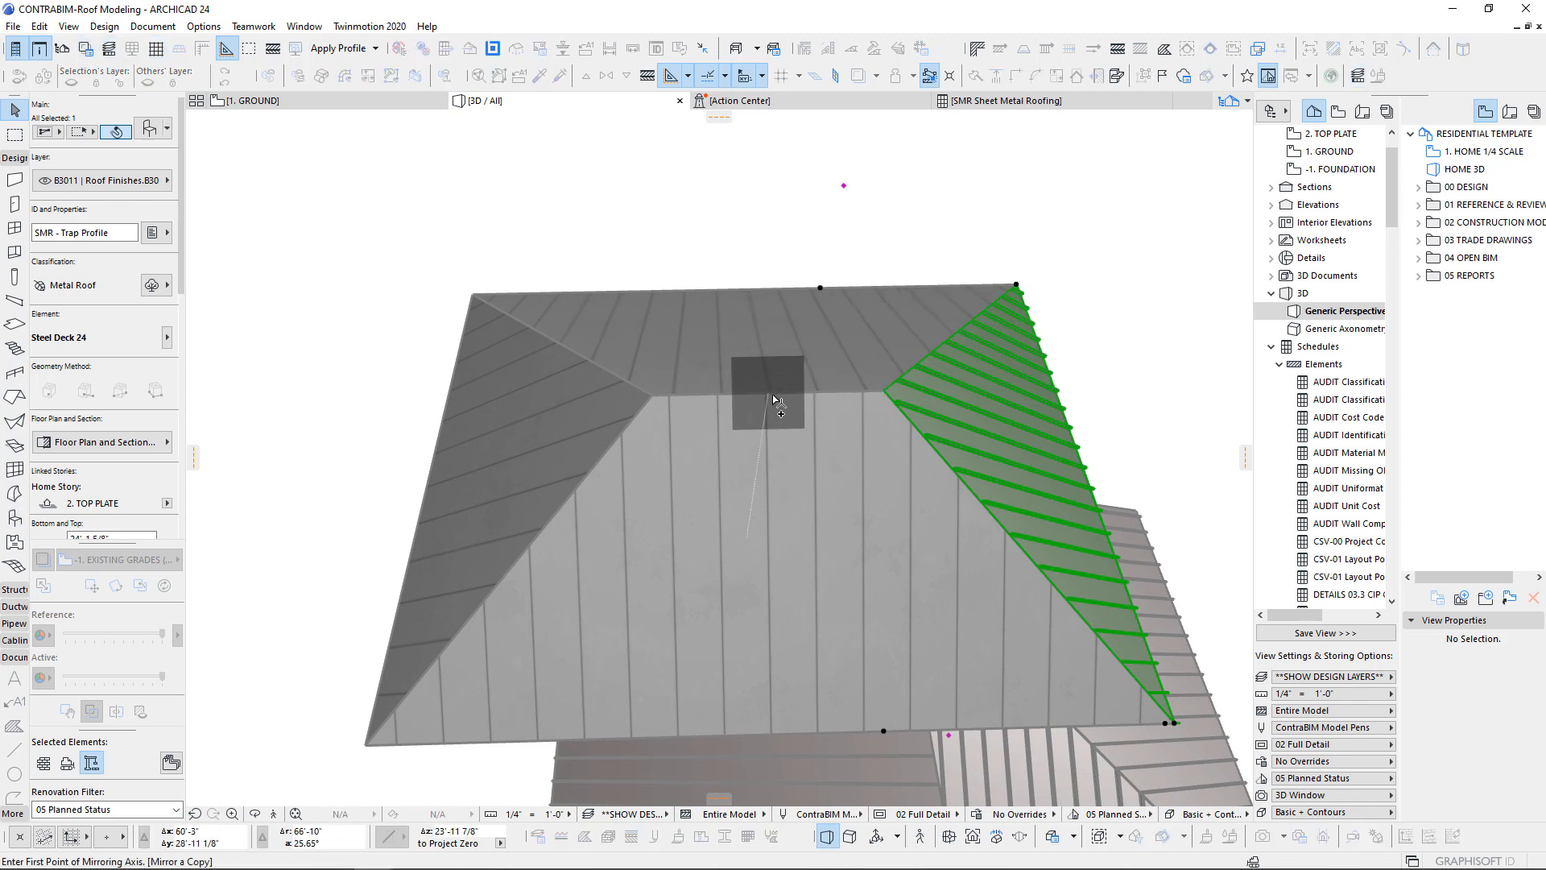
pyautogui.click(767, 393)
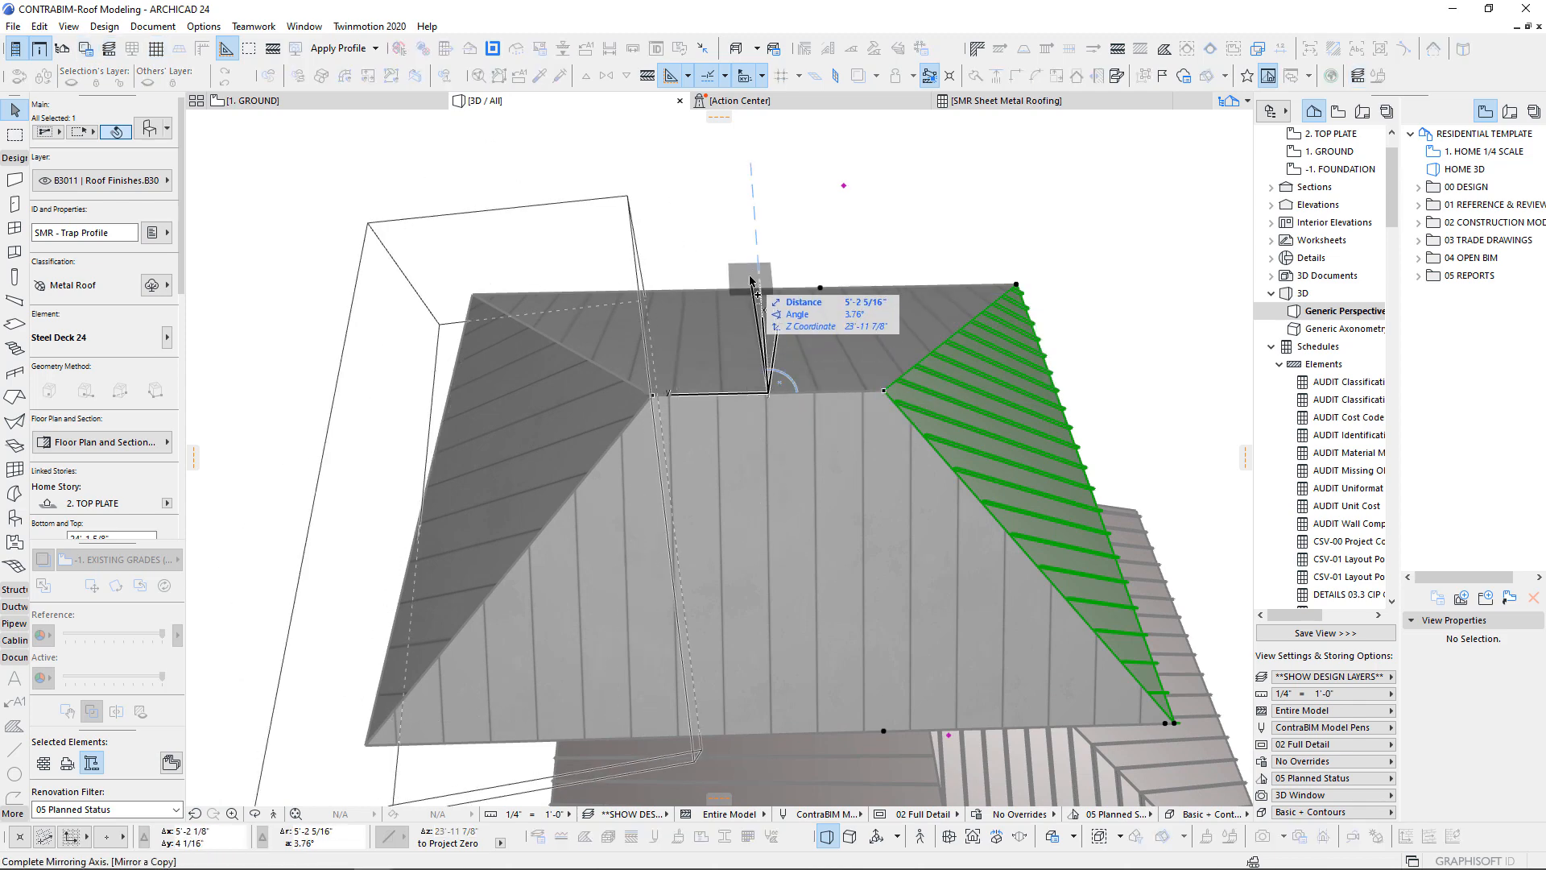
pyautogui.click(766, 318)
pyautogui.press('Escape')
# - Drag a copy of the original end panel from its eave corner to the far corner of the long side's eave
pyautogui.keyDown('shift'); pyautogui.moveTo(823, 602); pyautogui.dragTo(758, 520, button='middle'); pyautogui.keyUp('shift')
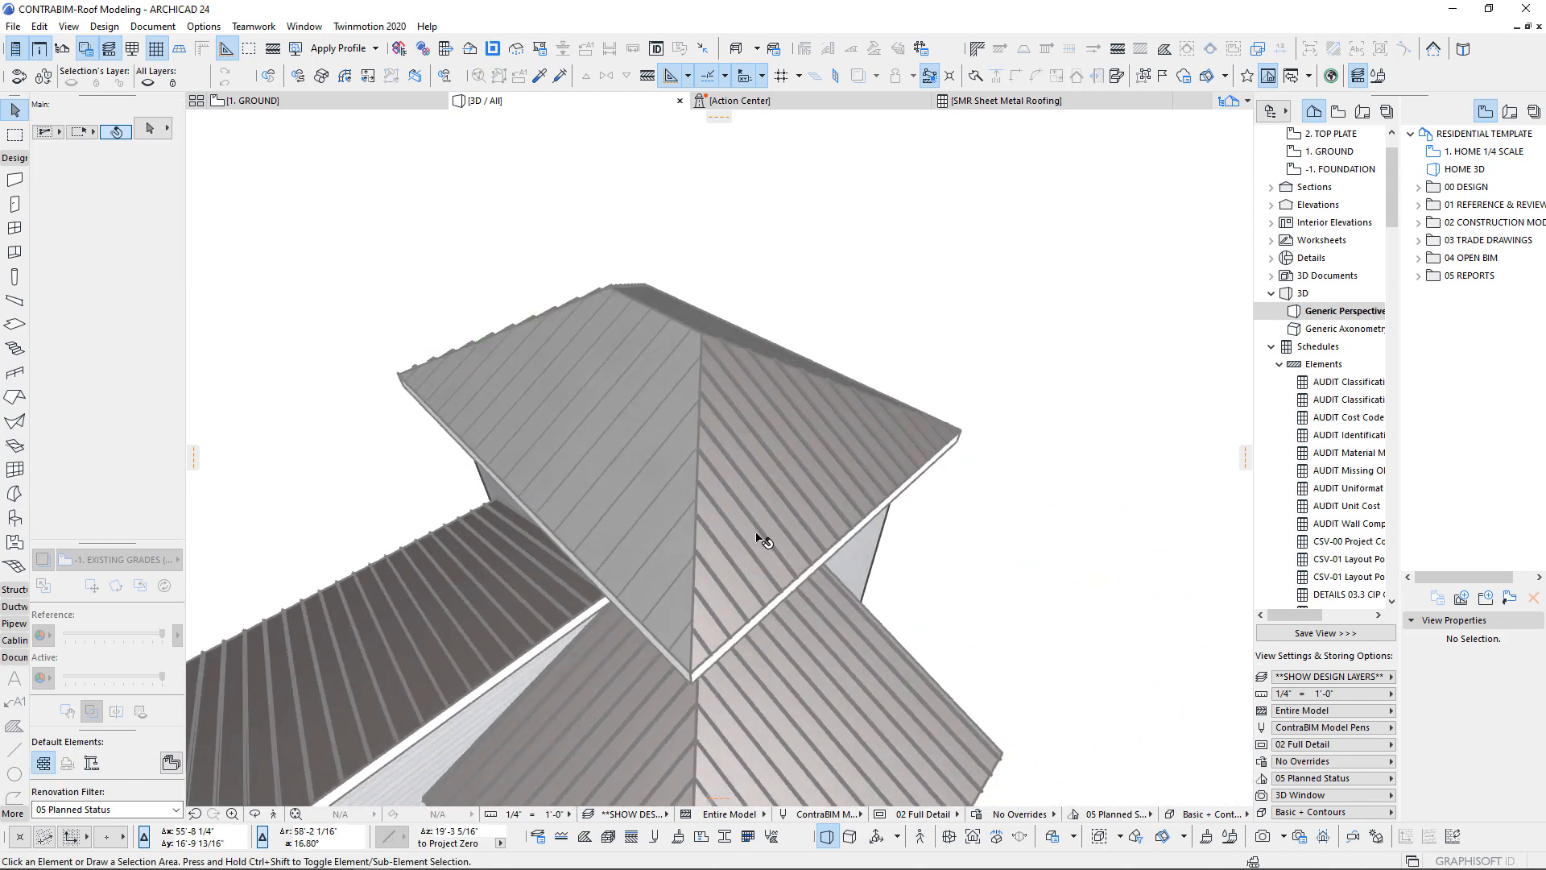
pyautogui.click(761, 533)
pyautogui.click(690, 677)
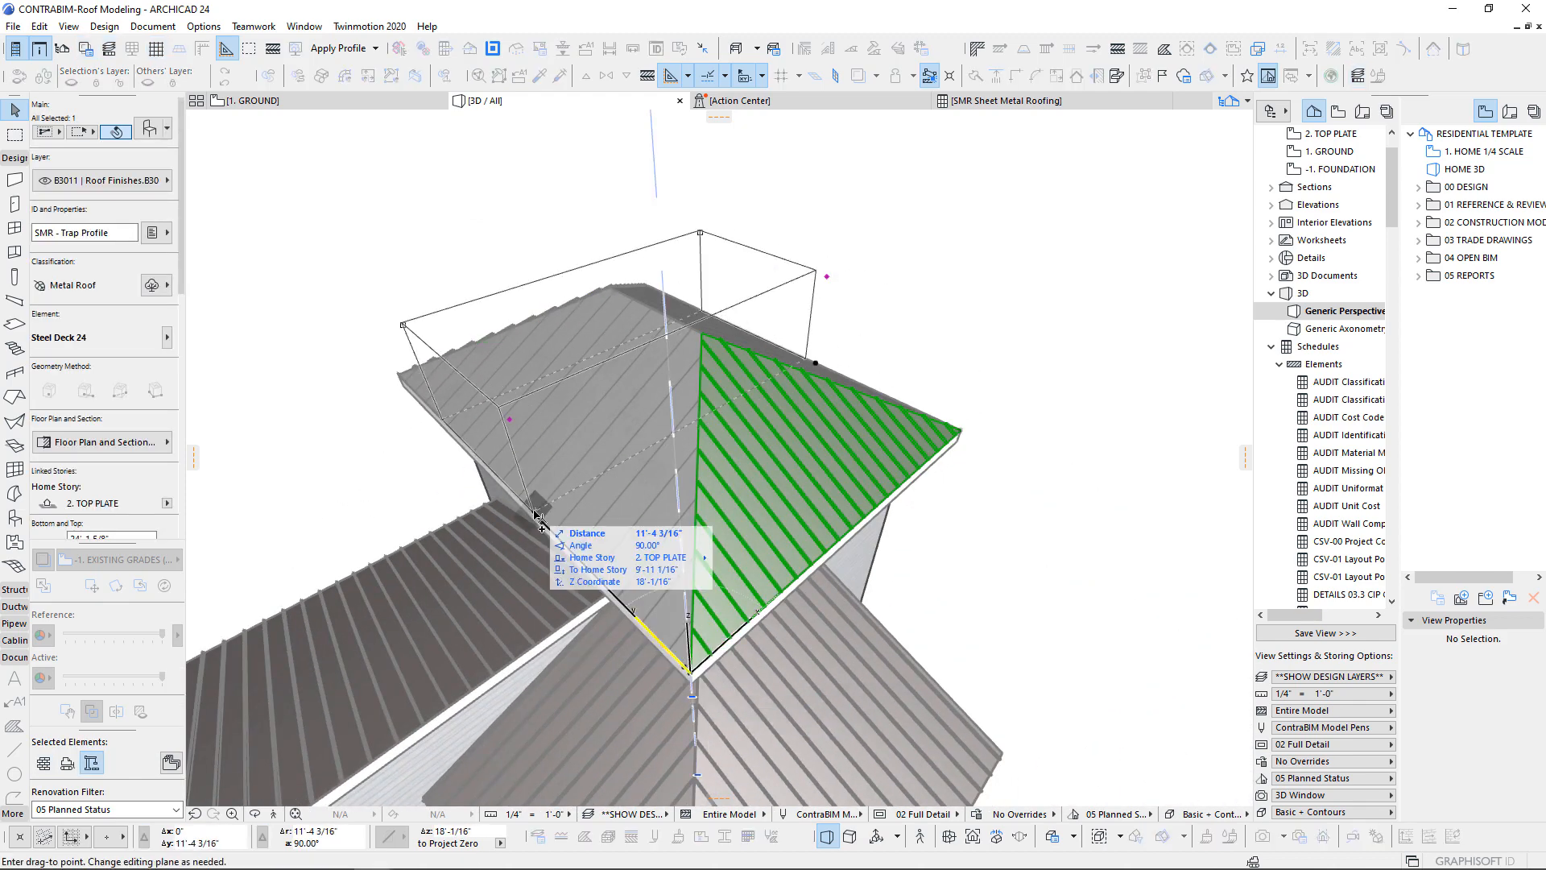
pyautogui.scroll(5, 537, 602)
pyautogui.click(561, 605)
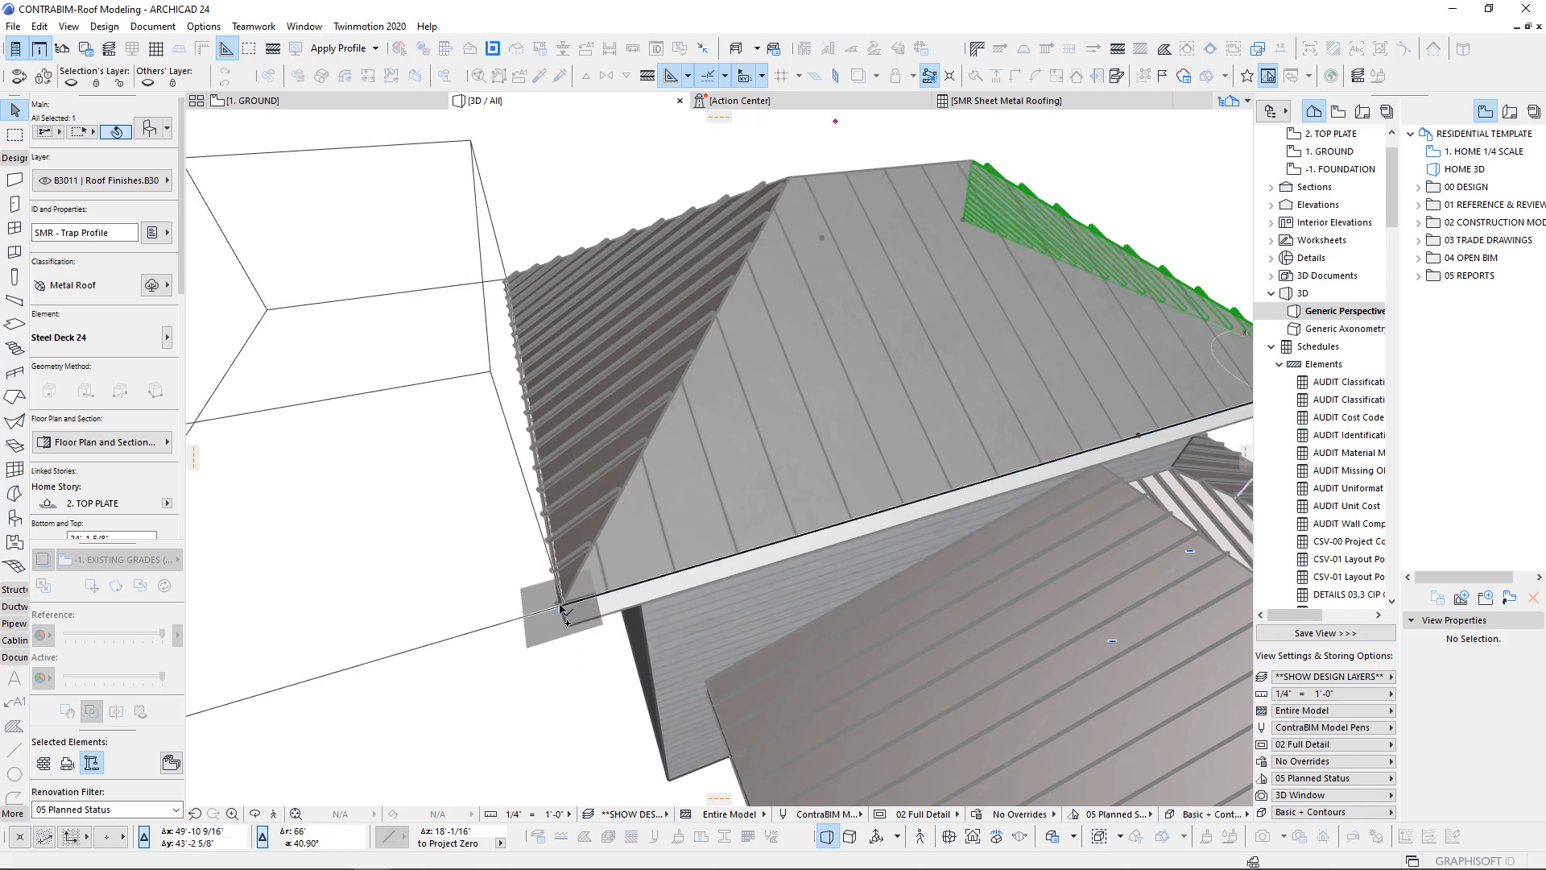
# - Rotate the copied panel about that eave corner so it lies on the long roof plane
pyautogui.hotkey('ctrl', 'e')
pyautogui.click(560, 605)
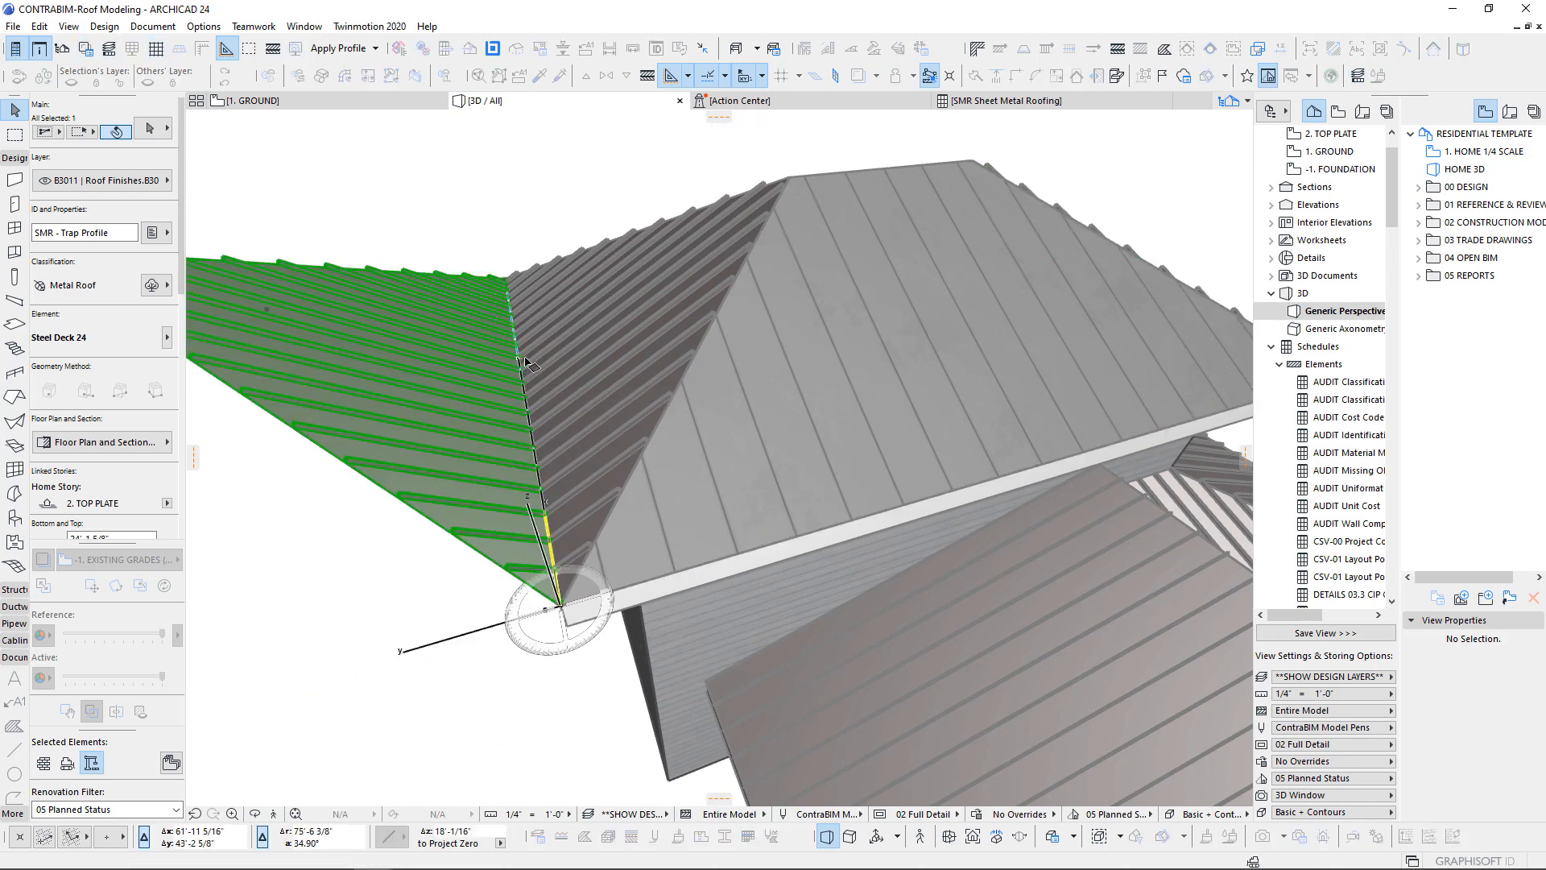
pyautogui.click(946, 516)
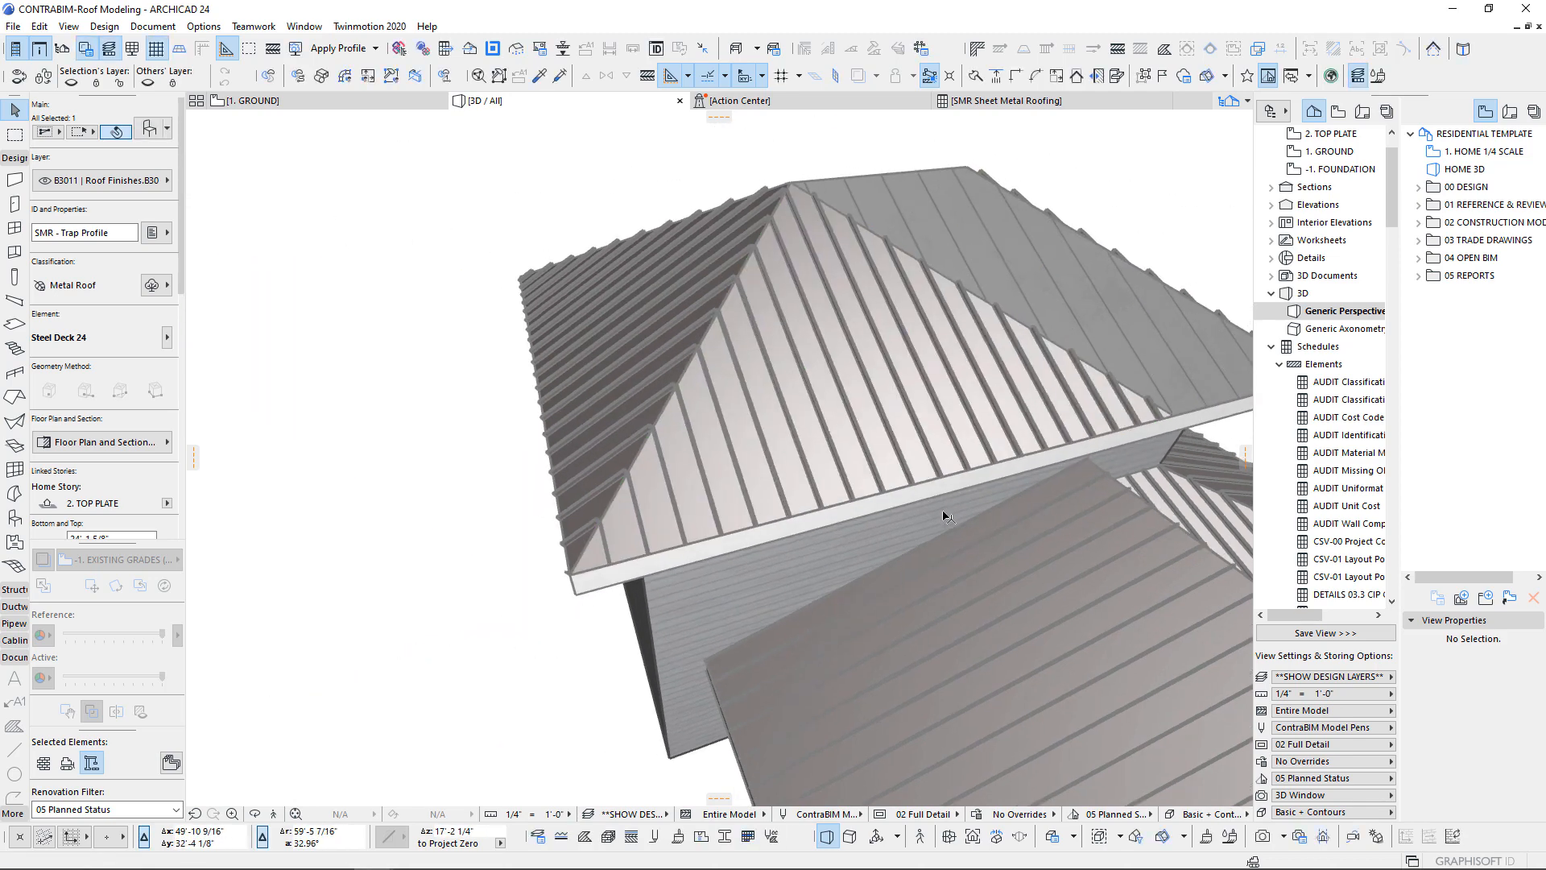
# - Stretch the long side's panel along the eave to the roof's opposite eave corner
pyautogui.scroll(-4, 946, 516)
pyautogui.keyDown('shift'); pyautogui.moveTo(946, 516); pyautogui.dragTo(761, 387, button='middle'); pyautogui.keyUp('shift')
pyautogui.scroll(4, 759, 382)
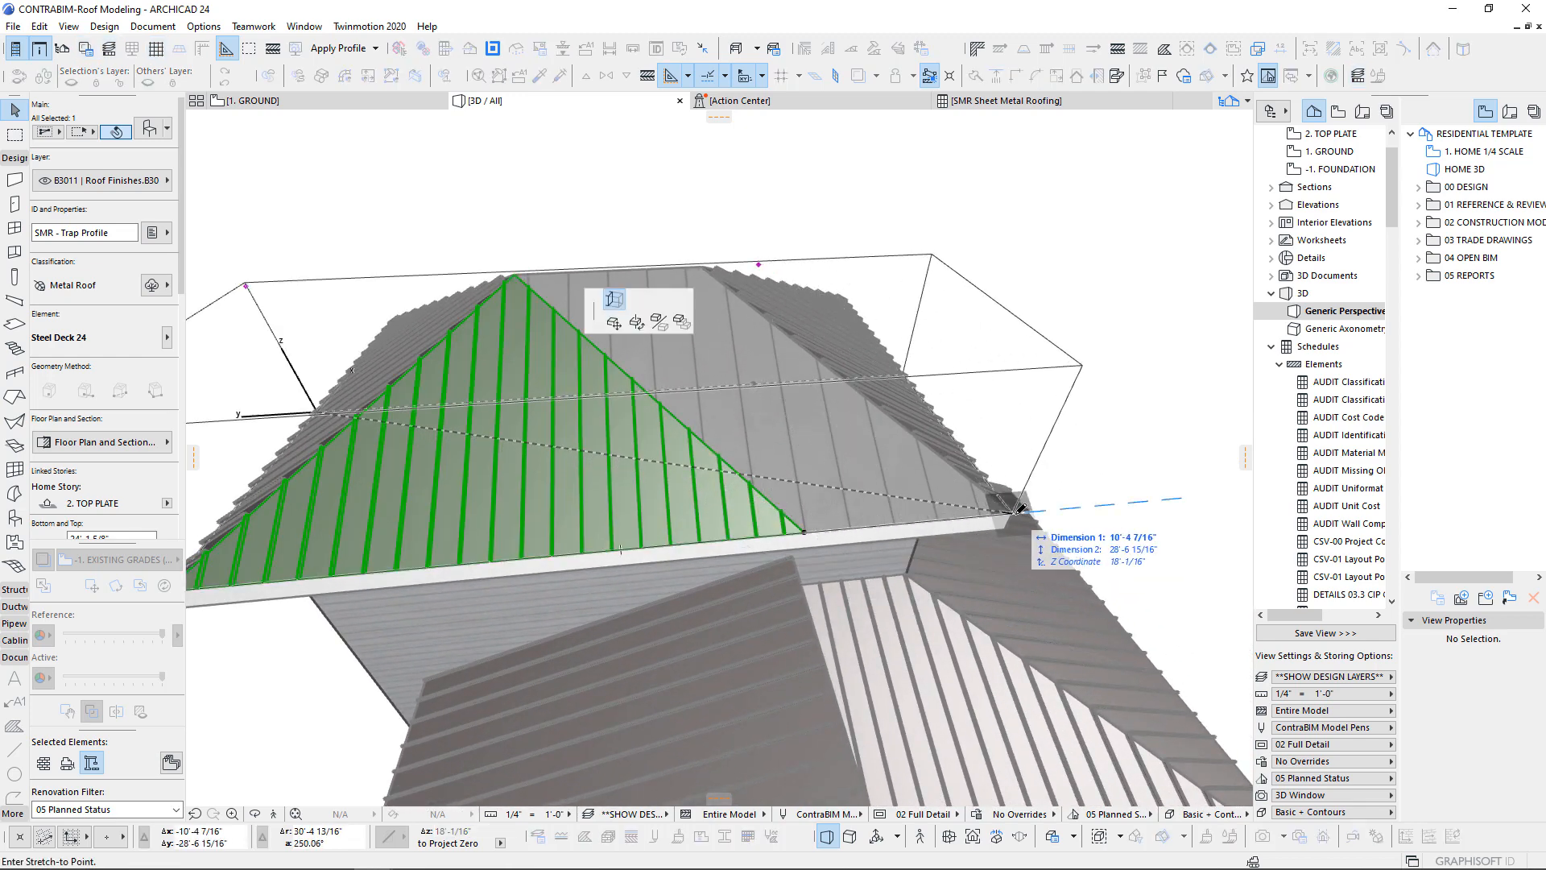
pyautogui.keyDown('shift'); pyautogui.moveTo(1016, 513); pyautogui.dragTo(868, 663, button='middle'); pyautogui.keyUp('shift')
pyautogui.scroll(-4, 729, 421)
pyautogui.click(864, 648)
# - Try mirroring a copy of the remaining end panel about the long eave's midpoint onto the bare opposite end
pyautogui.keyDown('shift'); pyautogui.moveTo(757, 593); pyautogui.dragTo(745, 324, button='middle'); pyautogui.keyUp('shift')
pyautogui.scroll(8, 744, 324)
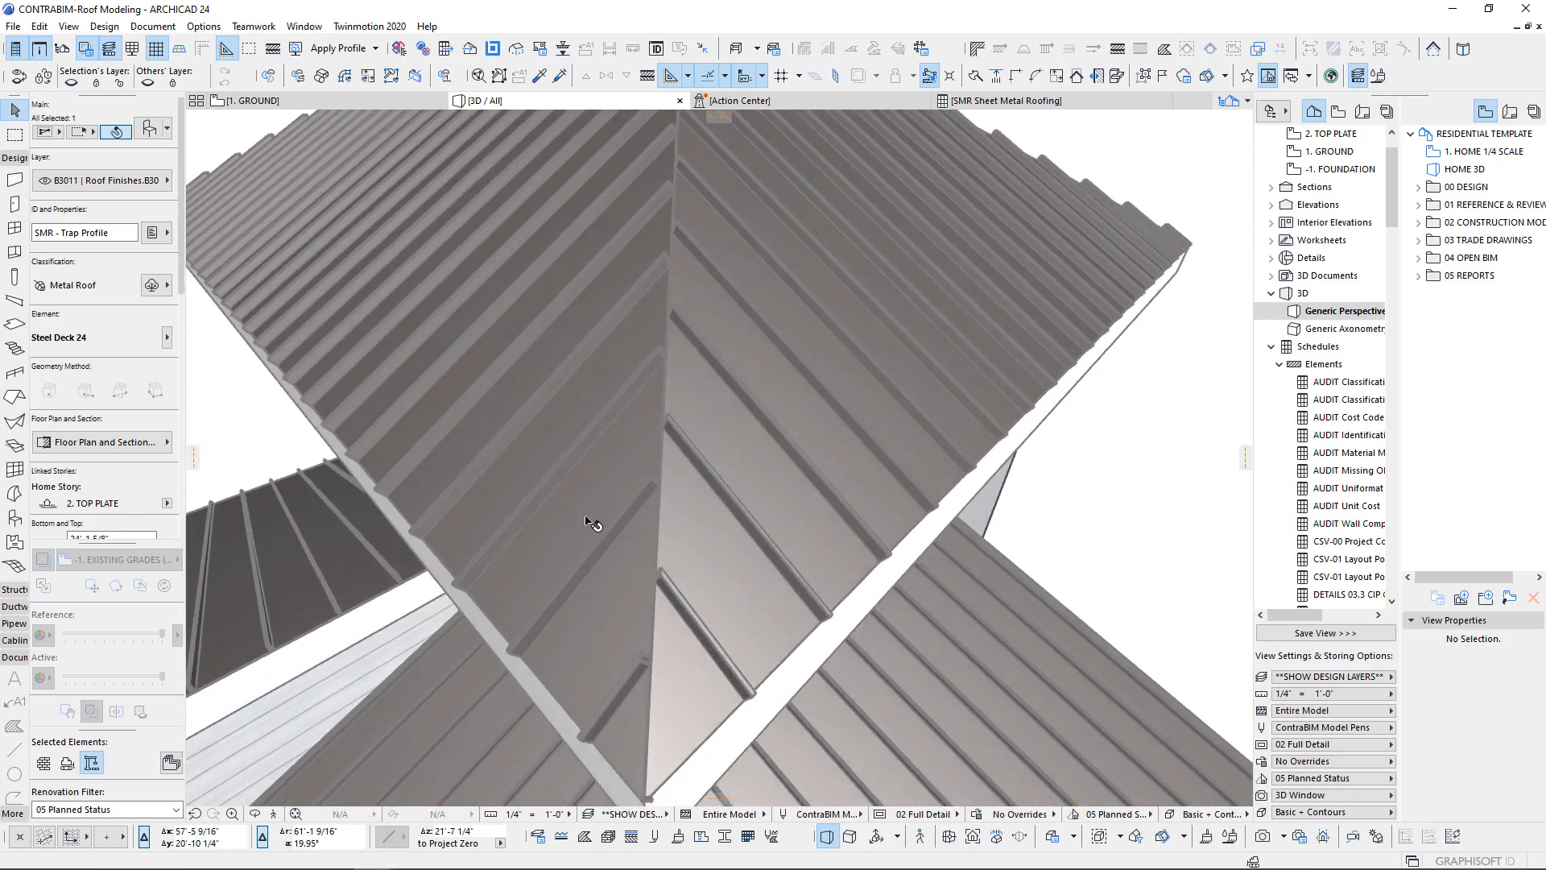
pyautogui.keyDown('shift'); pyautogui.moveTo(585, 517); pyautogui.dragTo(705, 592, button='middle'); pyautogui.keyUp('shift')
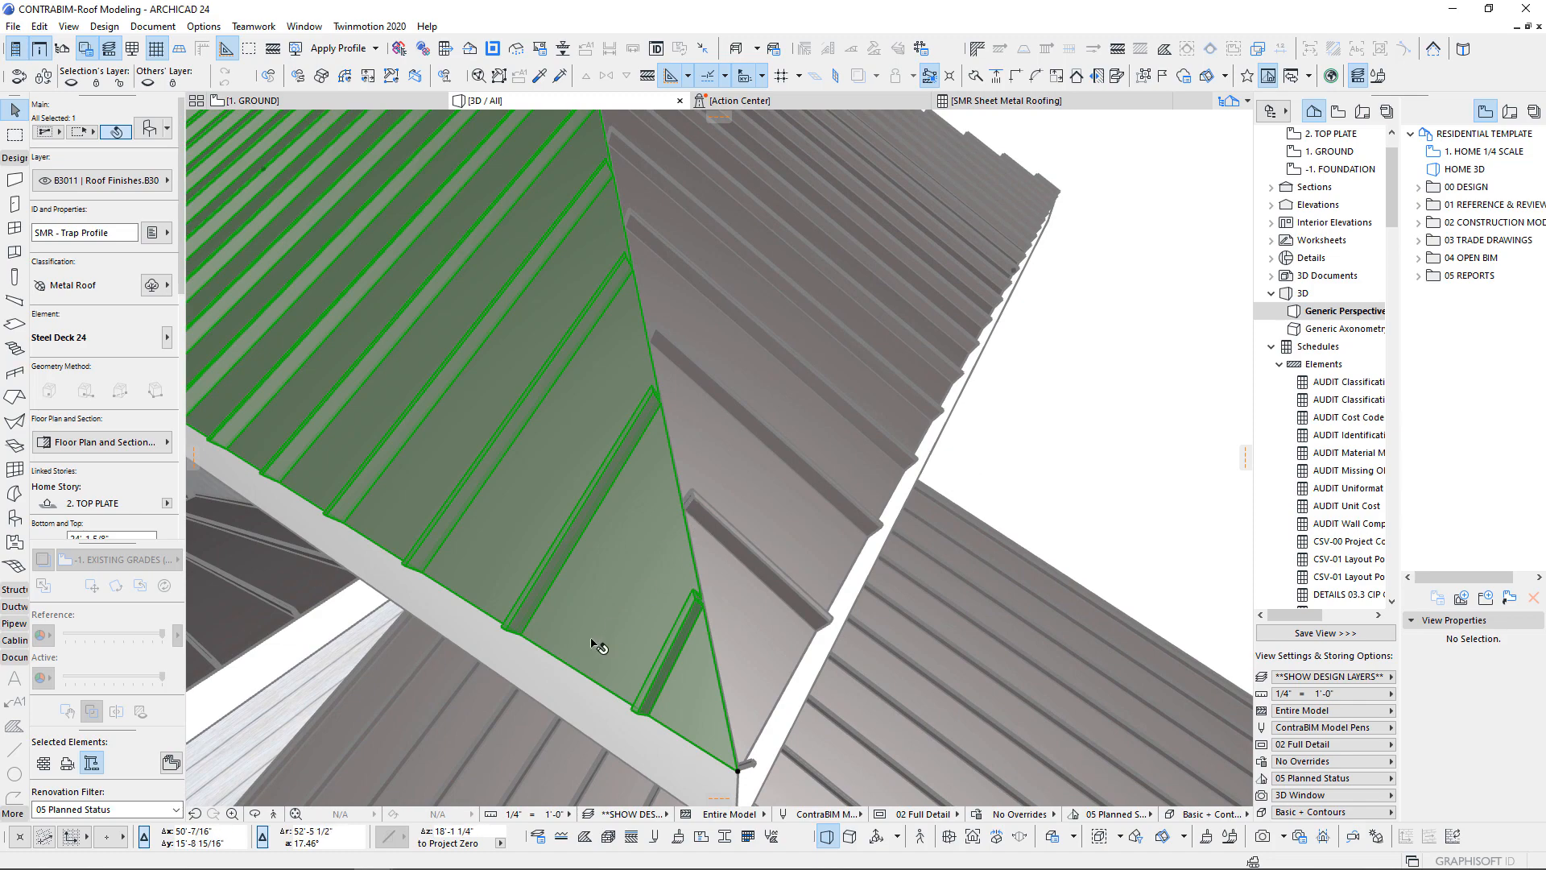
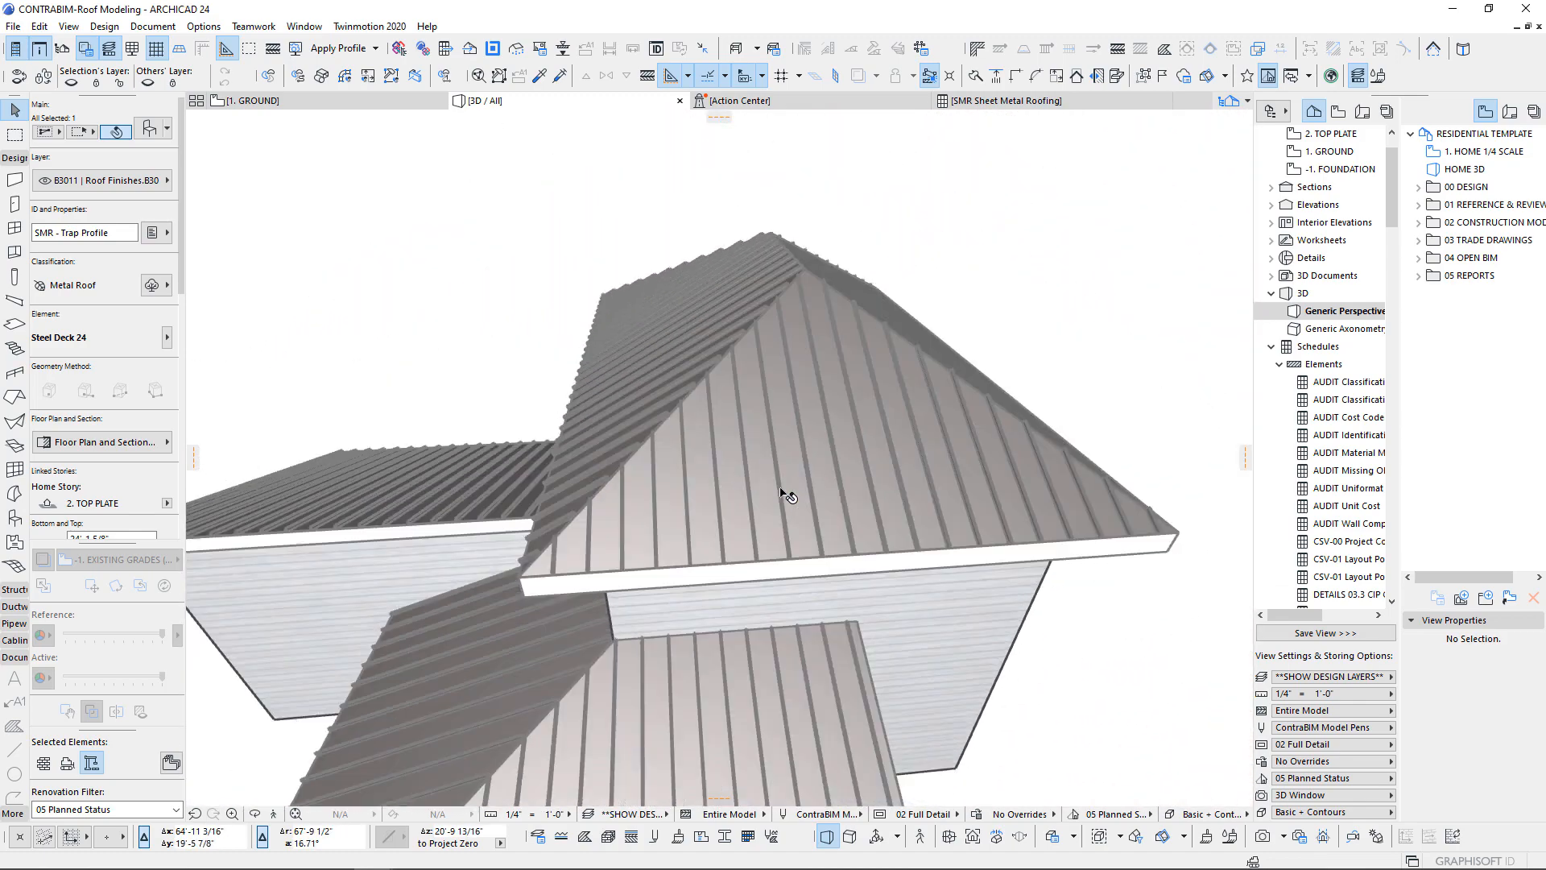
pyautogui.press('Escape')
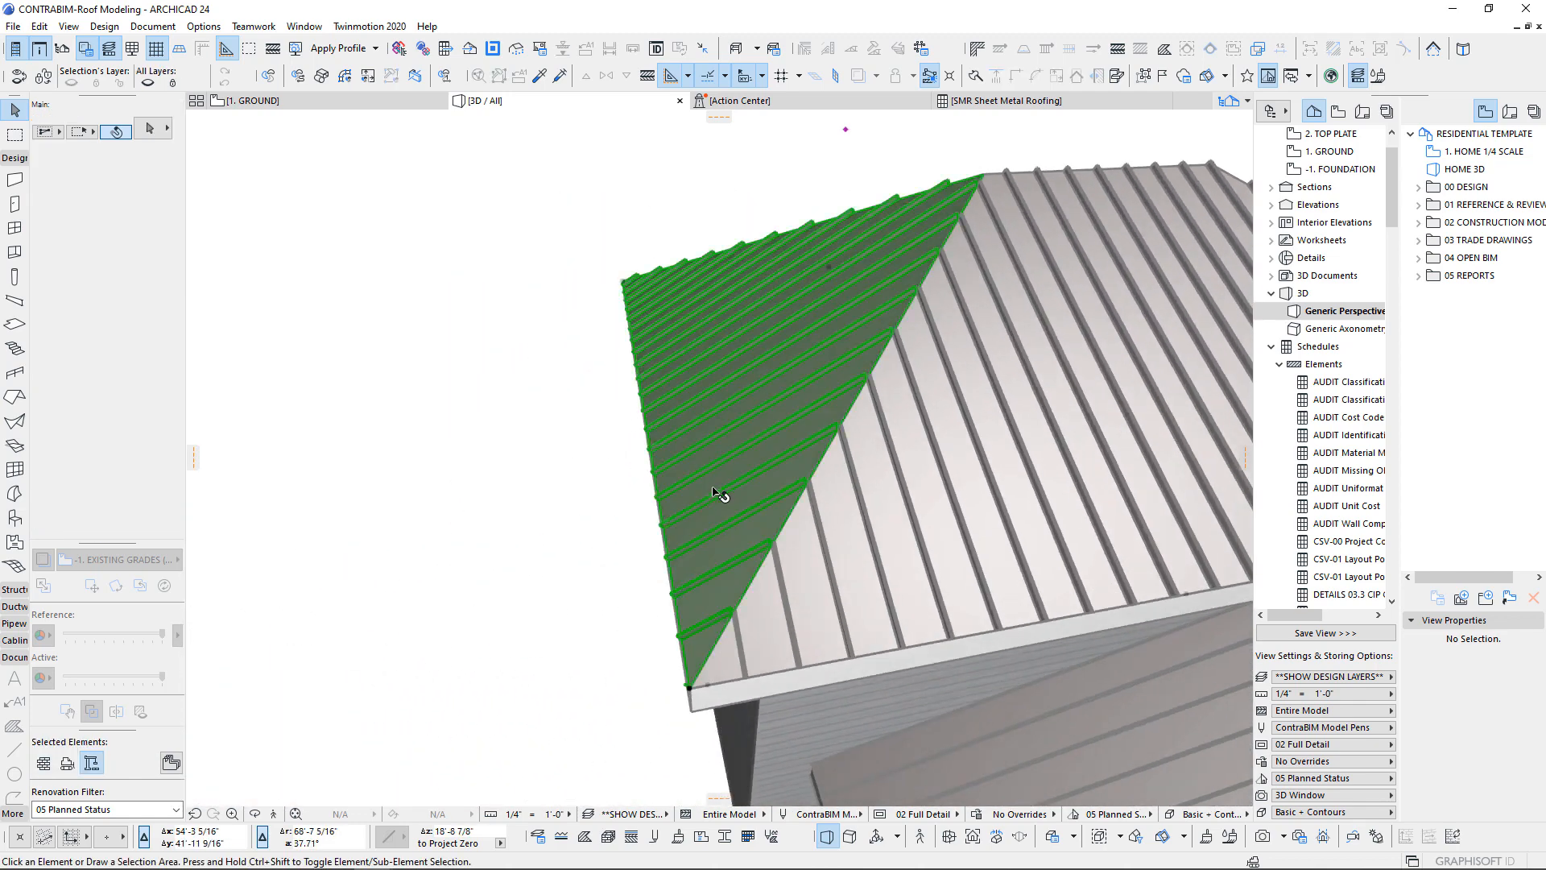
pyautogui.click(713, 488)
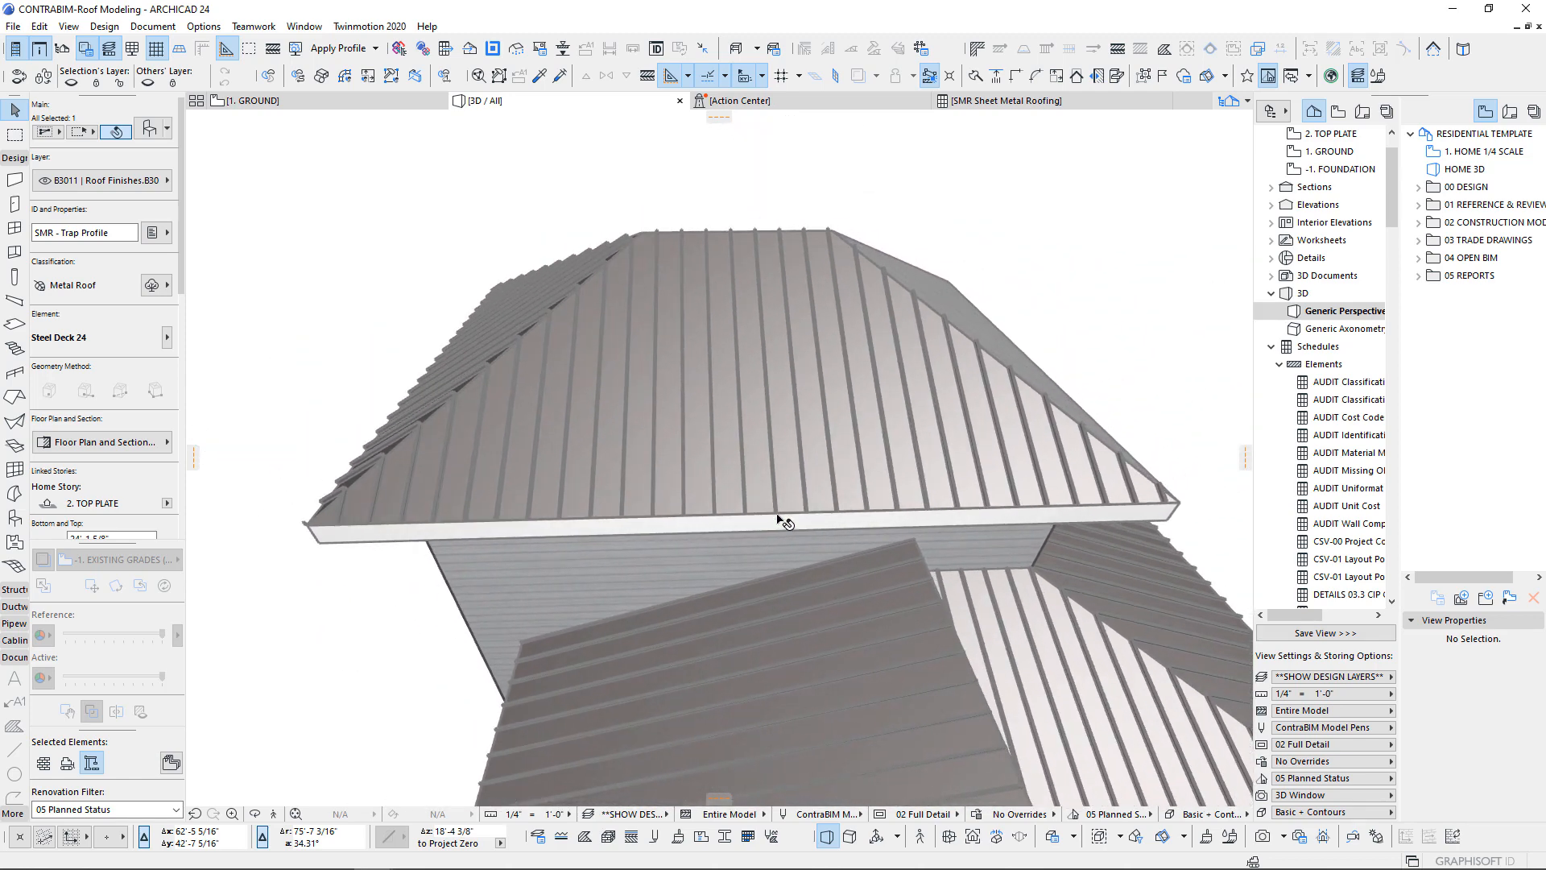
pyautogui.hotkey('ctrl', 'alt', 'm')
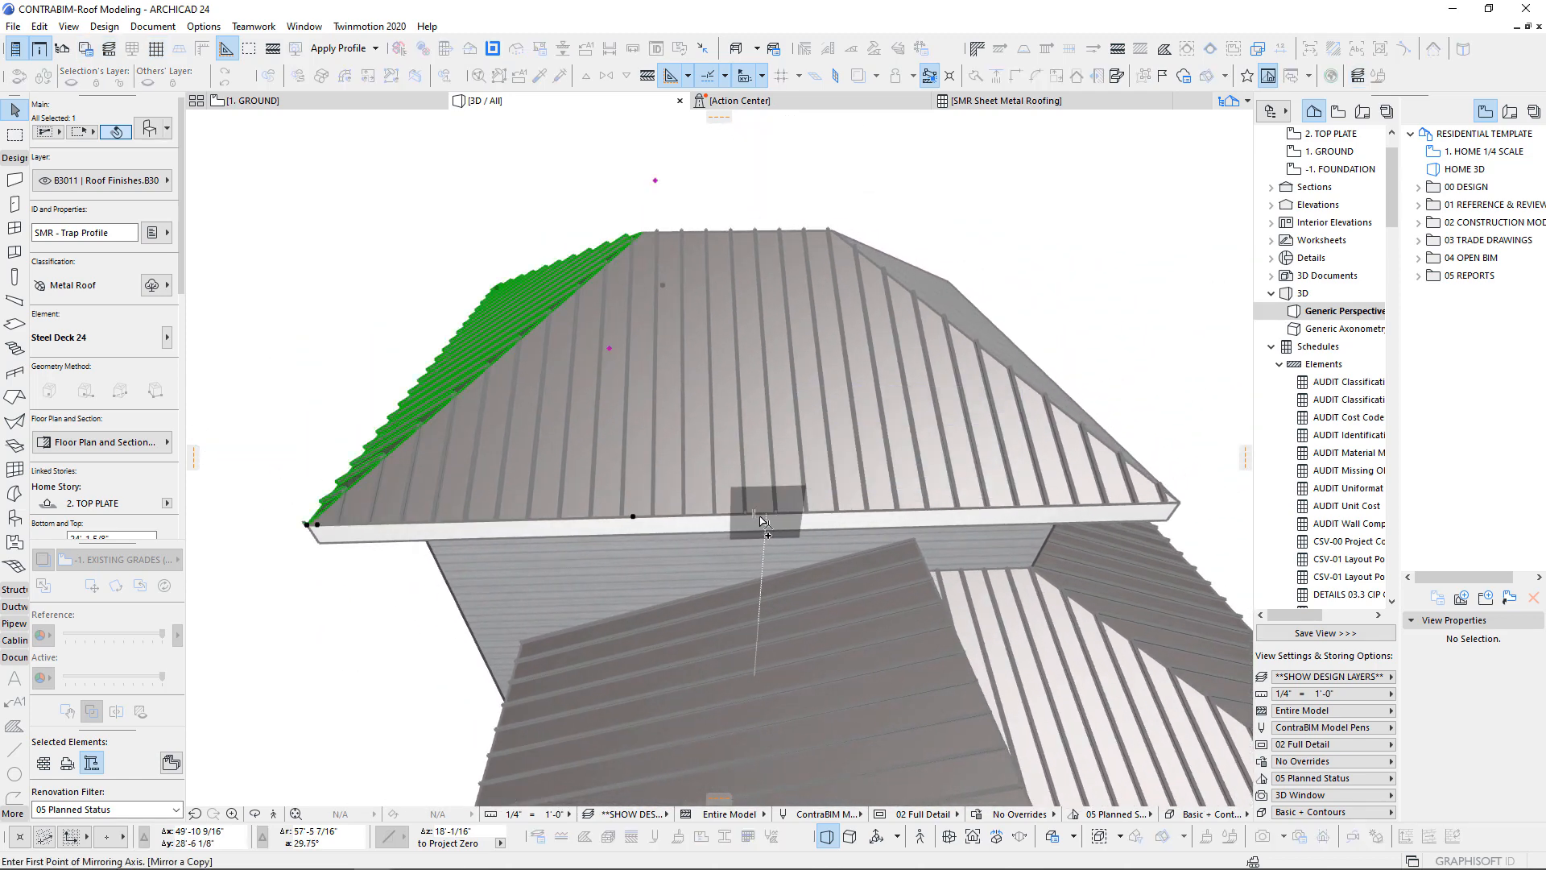
pyautogui.click(753, 513)
pyautogui.click(750, 414)
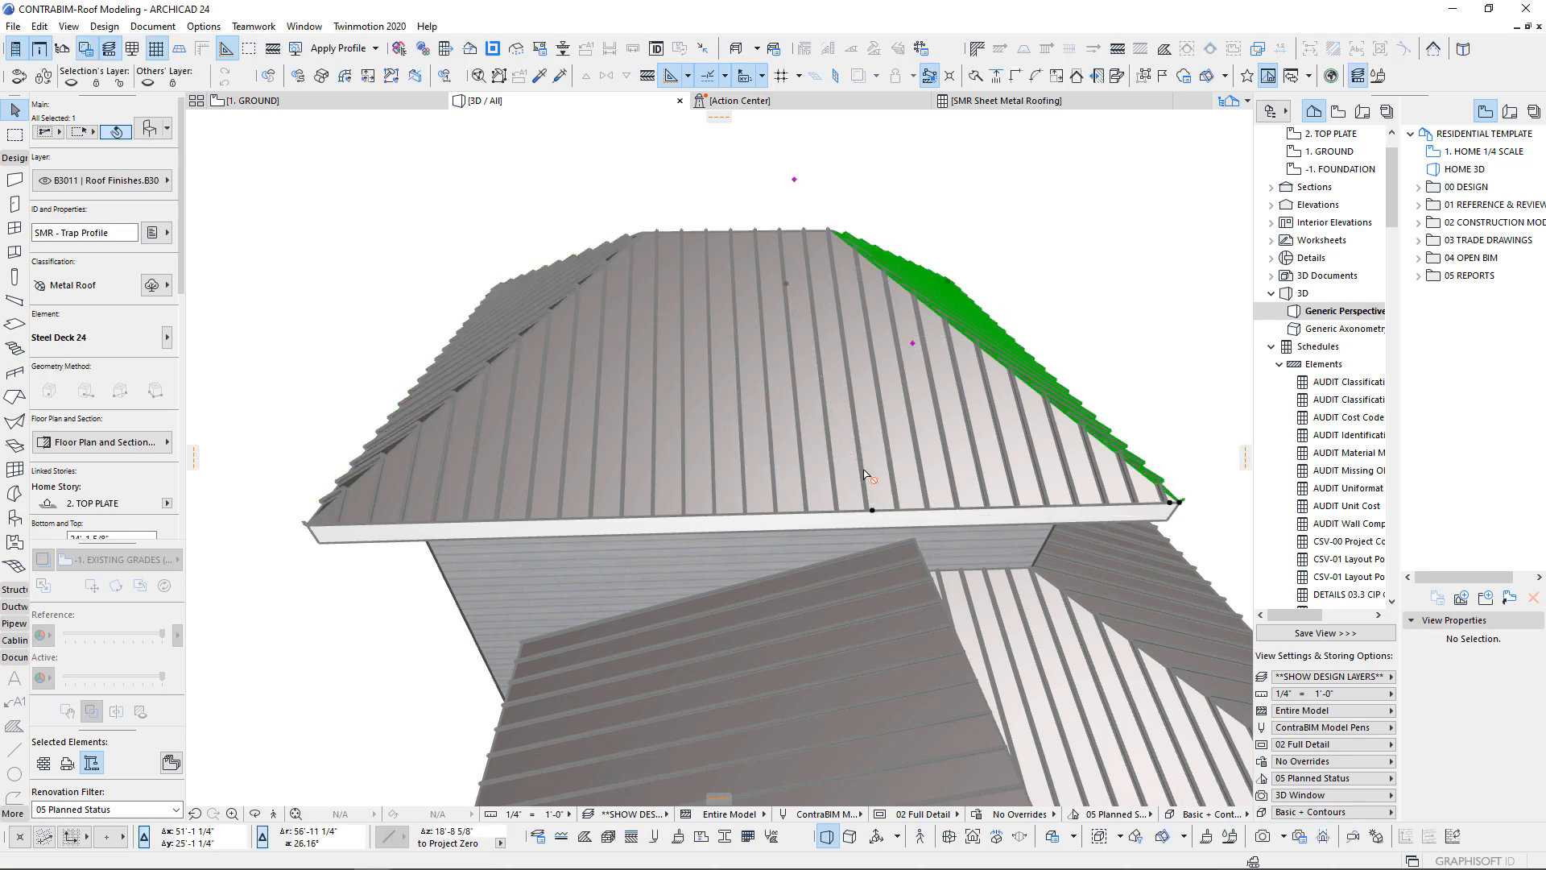
# - Rotate a copy of the covered hip end's panel by 180° about the eave corner shared with the panelled long side
pyautogui.keyDown('shift'); pyautogui.moveTo(863, 470); pyautogui.dragTo(649, 532, button='middle'); pyautogui.keyUp('shift')
pyautogui.press('Escape')
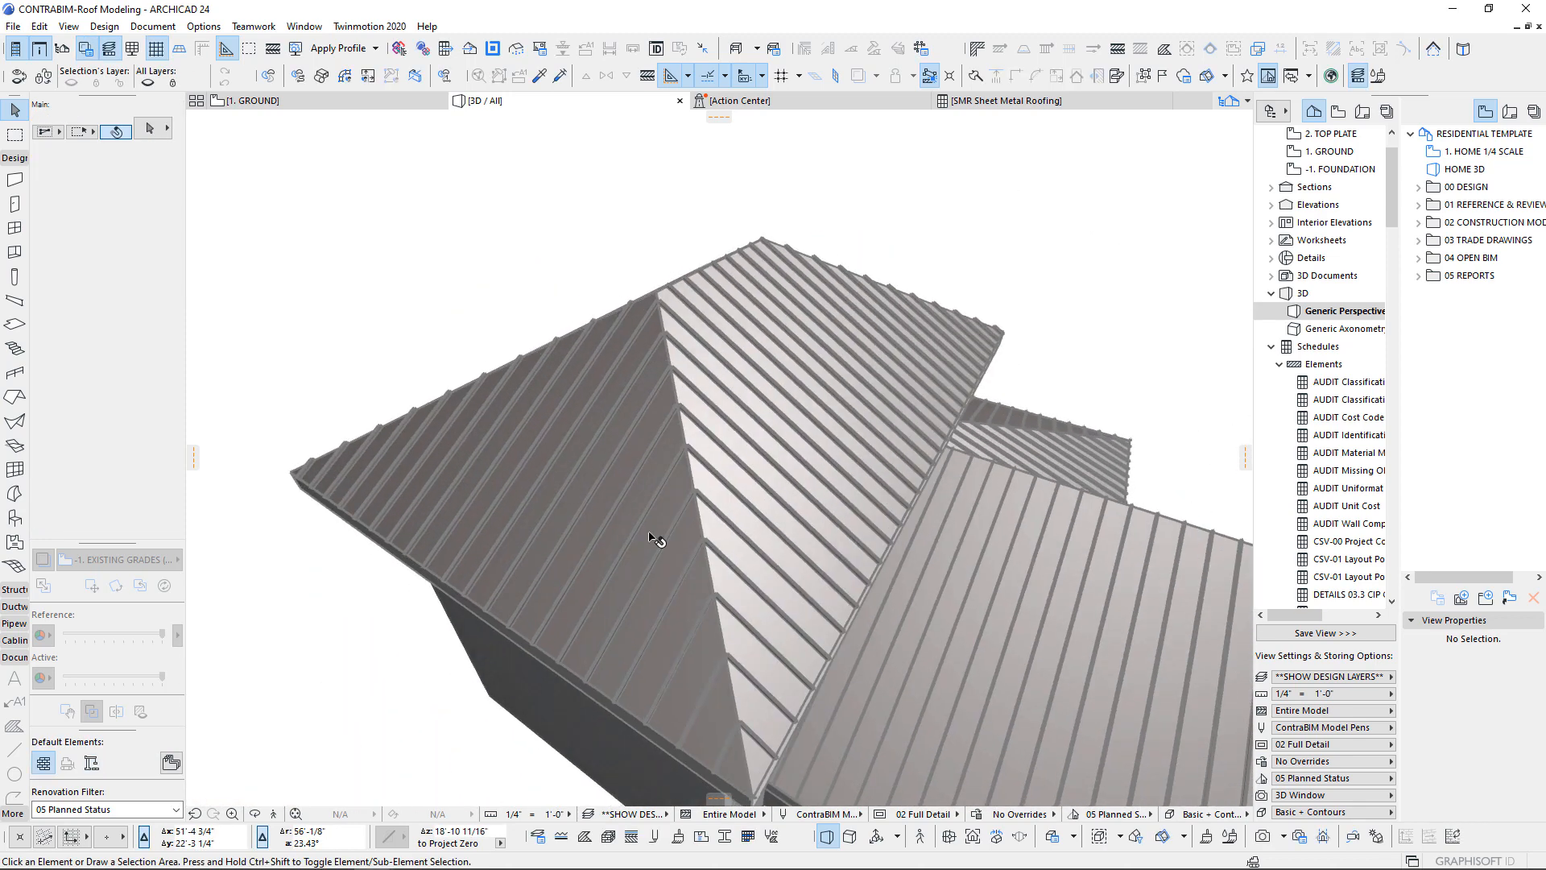
pyautogui.click(484, 562)
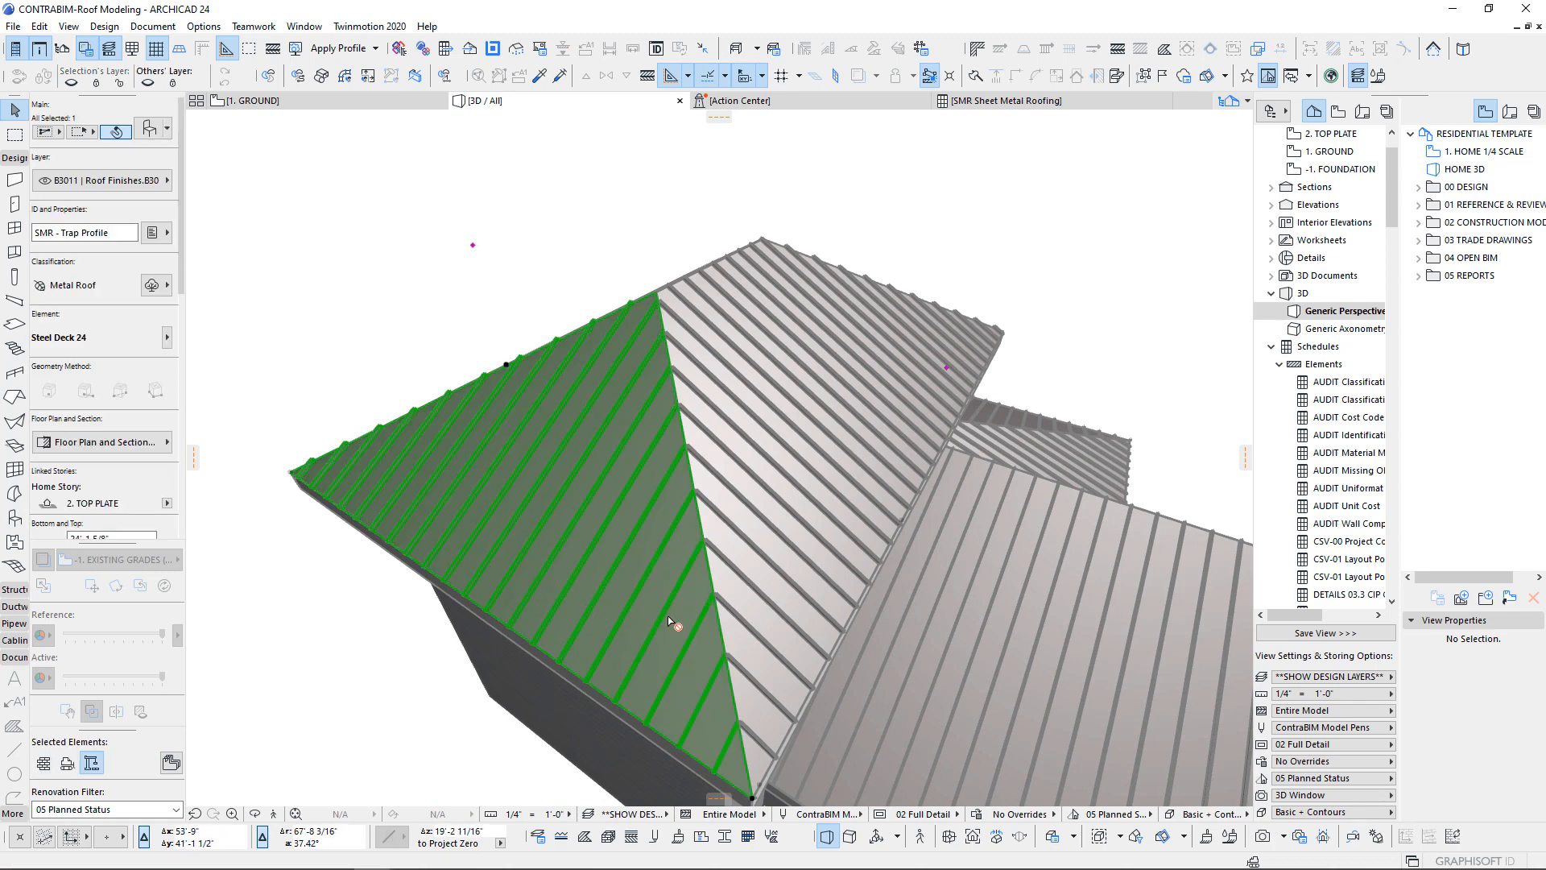
pyautogui.moveTo(669, 616); pyautogui.dragTo(698, 523, button='middle')
pyautogui.hotkey('ctrl', 'shift', 'e')
pyautogui.click(791, 660)
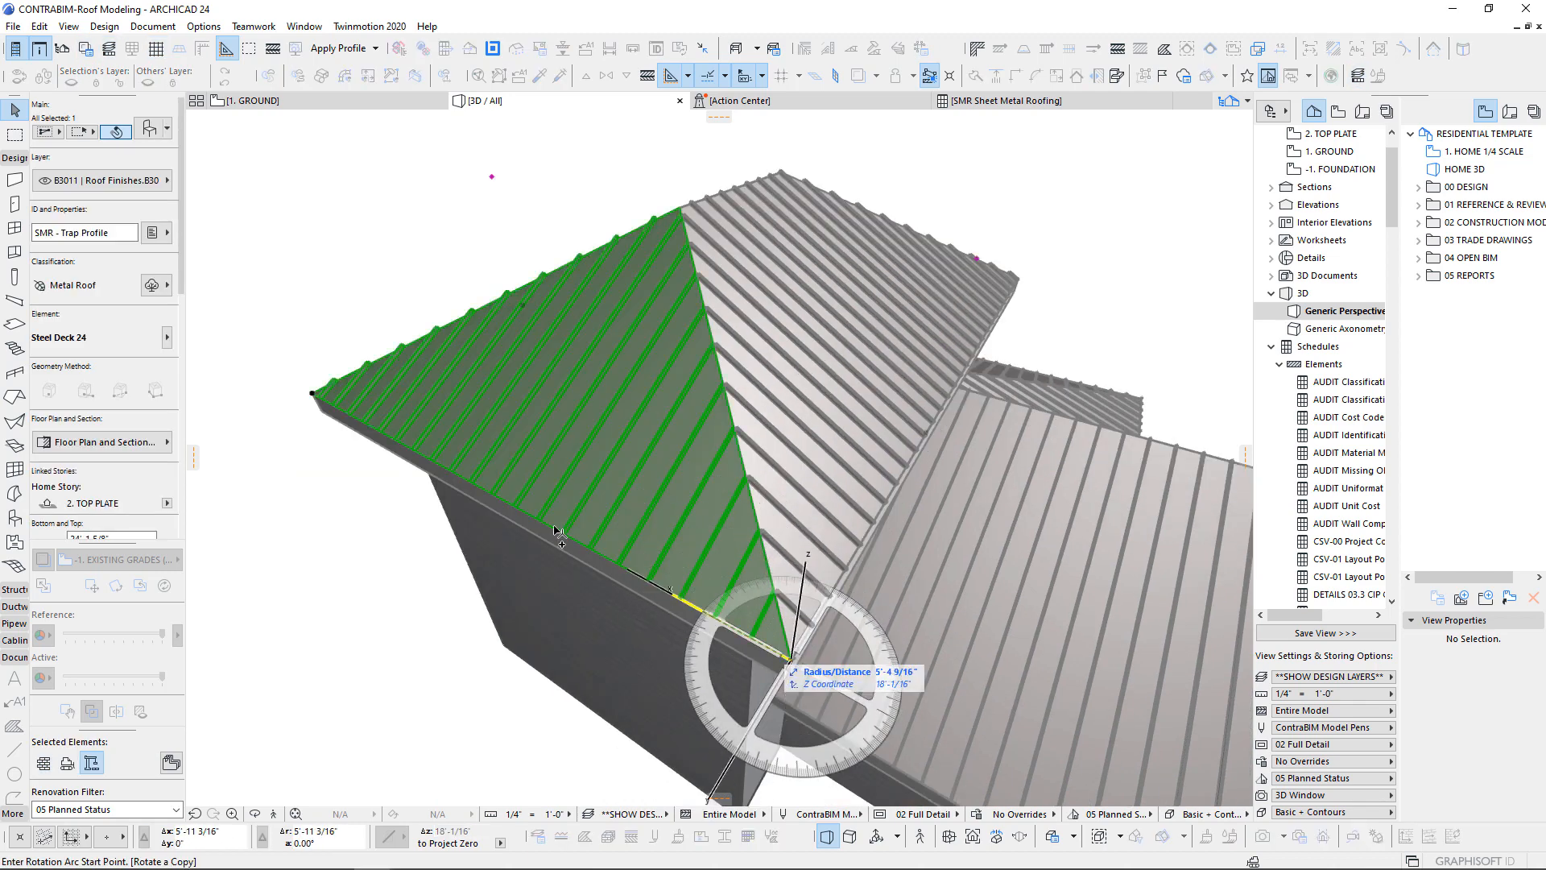
pyautogui.click(521, 516)
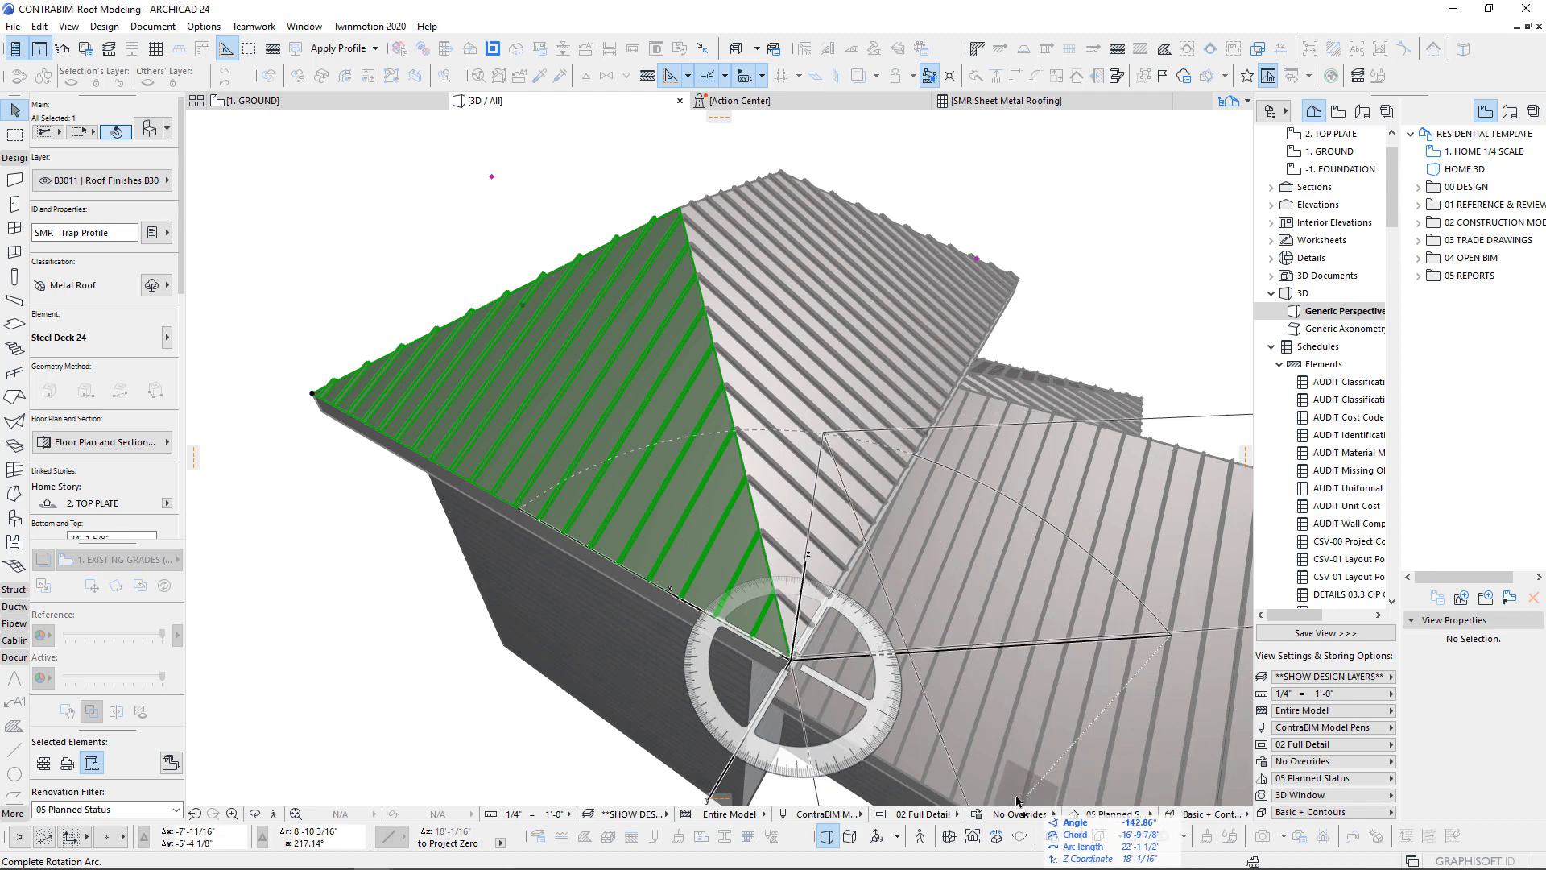
pyautogui.keyDown('shift'); pyautogui.moveTo(947, 716); pyautogui.dragTo(939, 614, button='middle'); pyautogui.keyUp('shift')
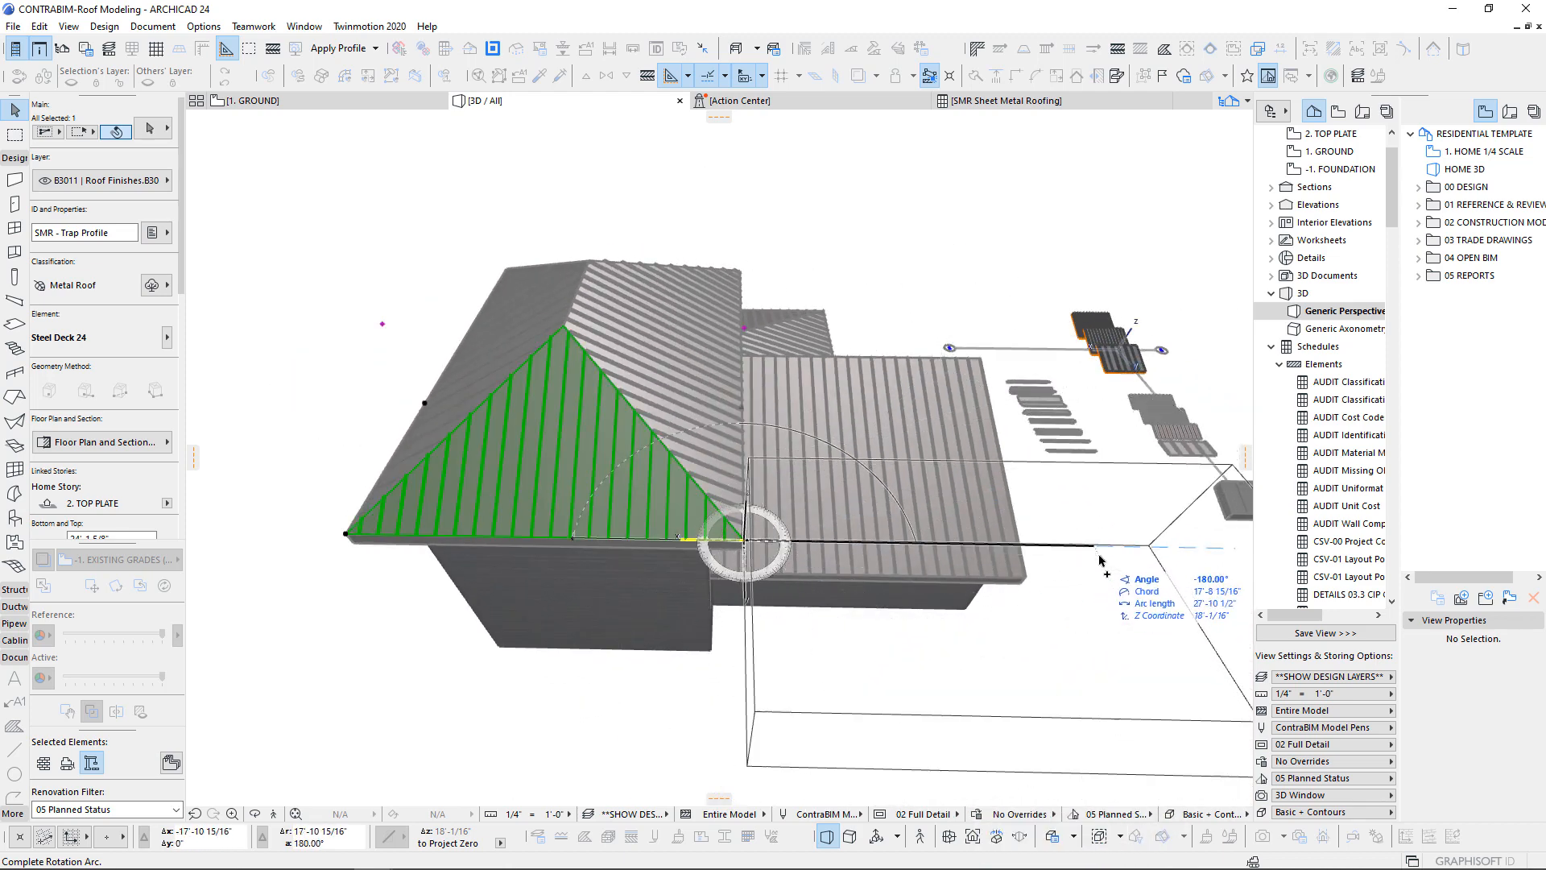
pyautogui.click(1114, 558)
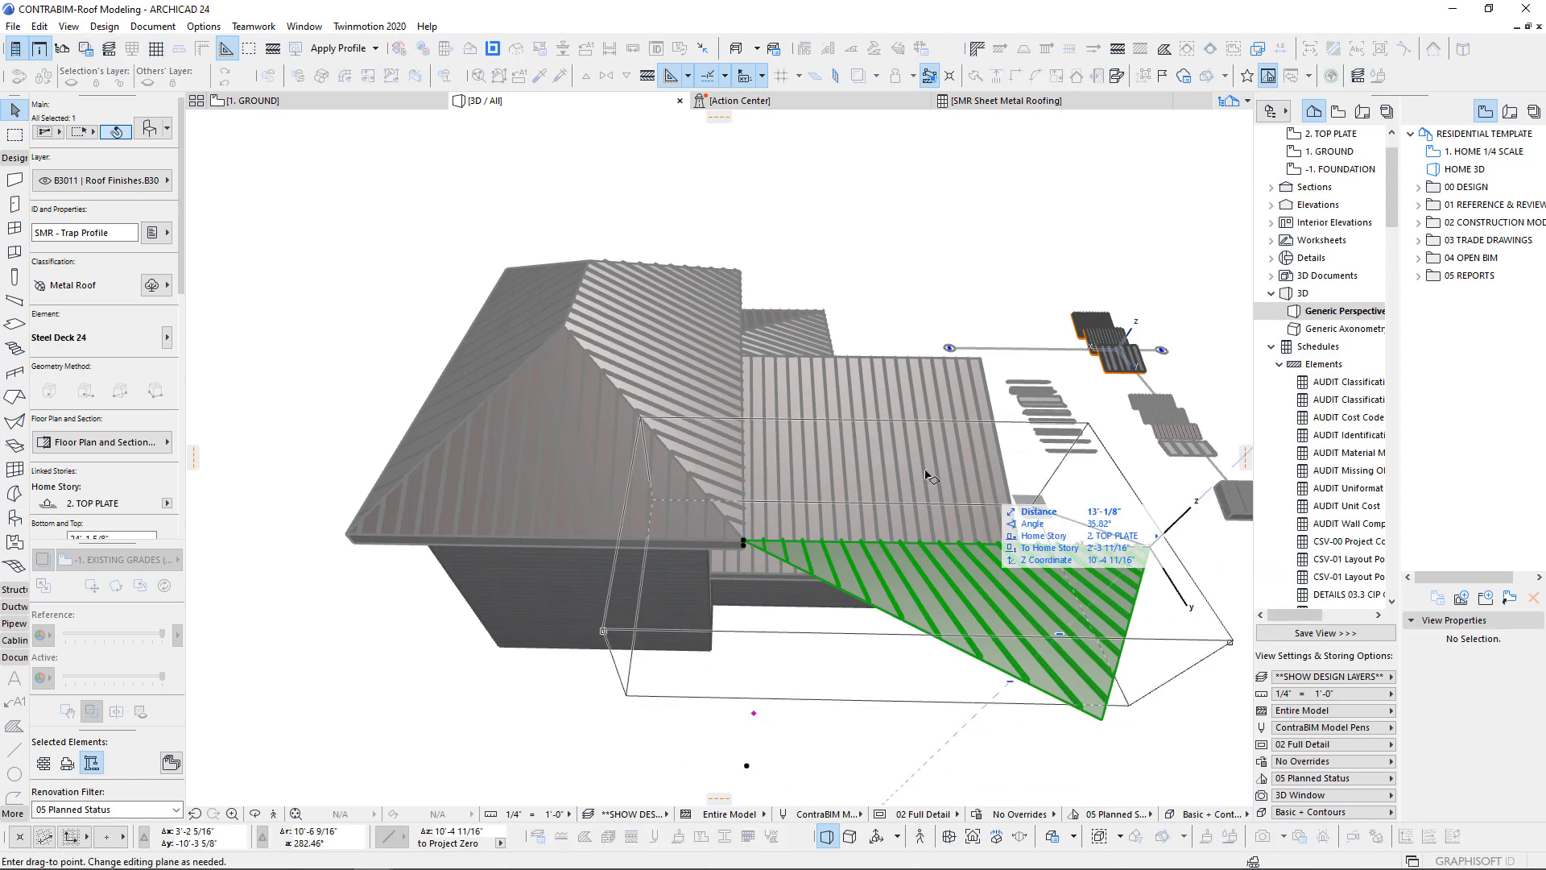
# - Move the rotated panel by its outer eave corner to the bare hip end's corner beside the panelled long side
pyautogui.scroll(3, 907, 461)
pyautogui.keyDown('shift'); pyautogui.moveTo(902, 456); pyautogui.dragTo(931, 511, button='middle'); pyautogui.keyUp('shift')
pyautogui.click(971, 460)
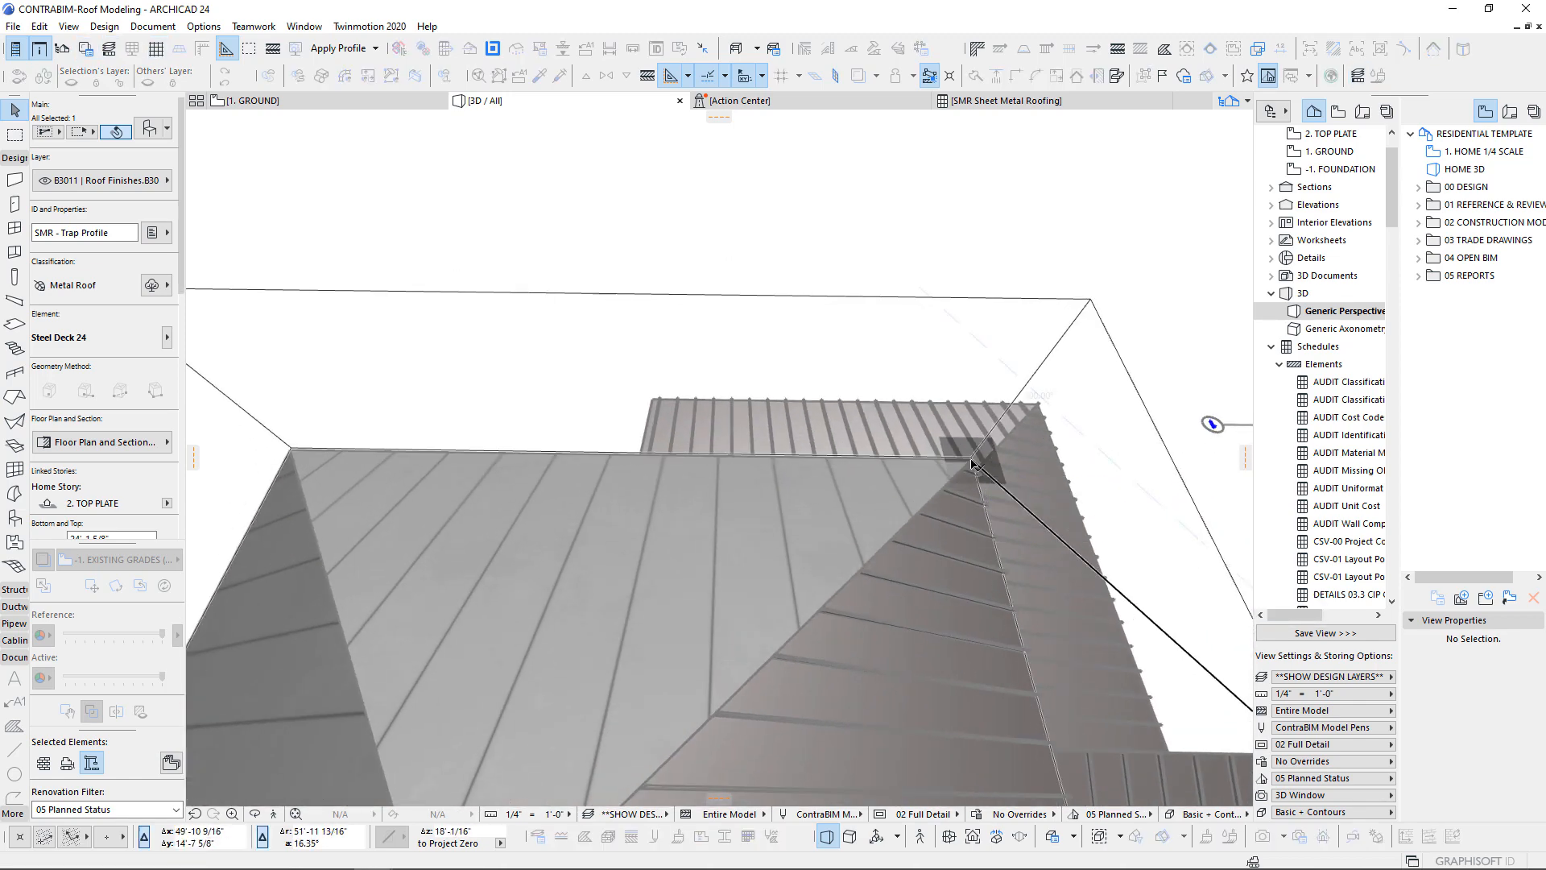
# - Measure the offset between the rib ends of the two adjoining panels where they meet at the hip corner
pyautogui.keyDown('shift'); pyautogui.moveTo(633, 476); pyautogui.dragTo(593, 451, button='middle'); pyautogui.keyUp('shift')
pyautogui.scroll(5, 593, 449)
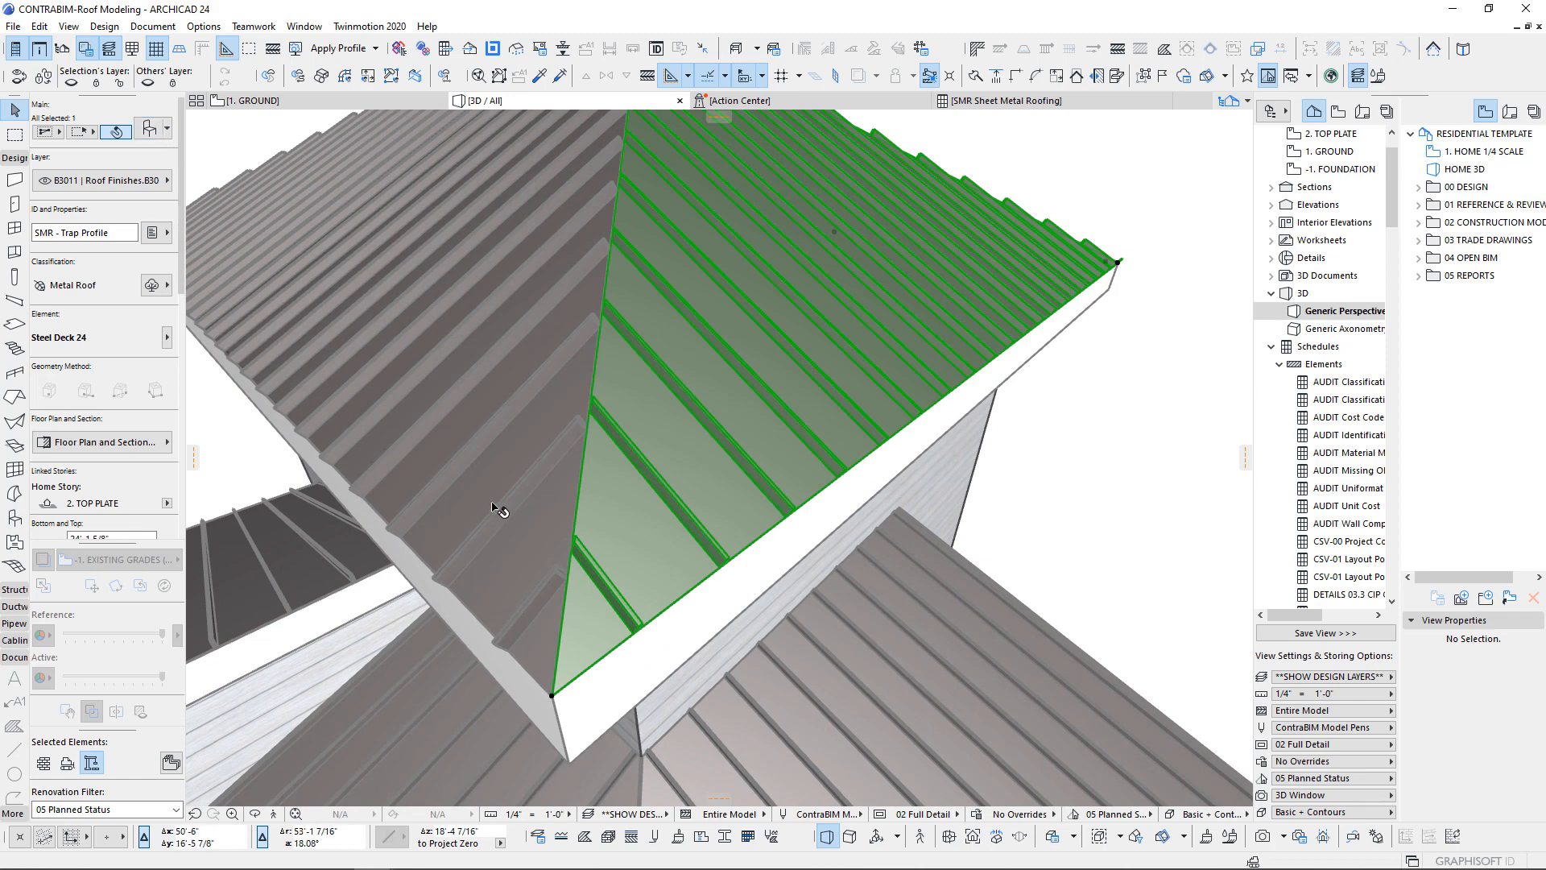
pyautogui.keyDown('shift'); pyautogui.moveTo(493, 507); pyautogui.dragTo(844, 599, button='middle'); pyautogui.keyUp('shift')
pyautogui.scroll(3, 548, 543)
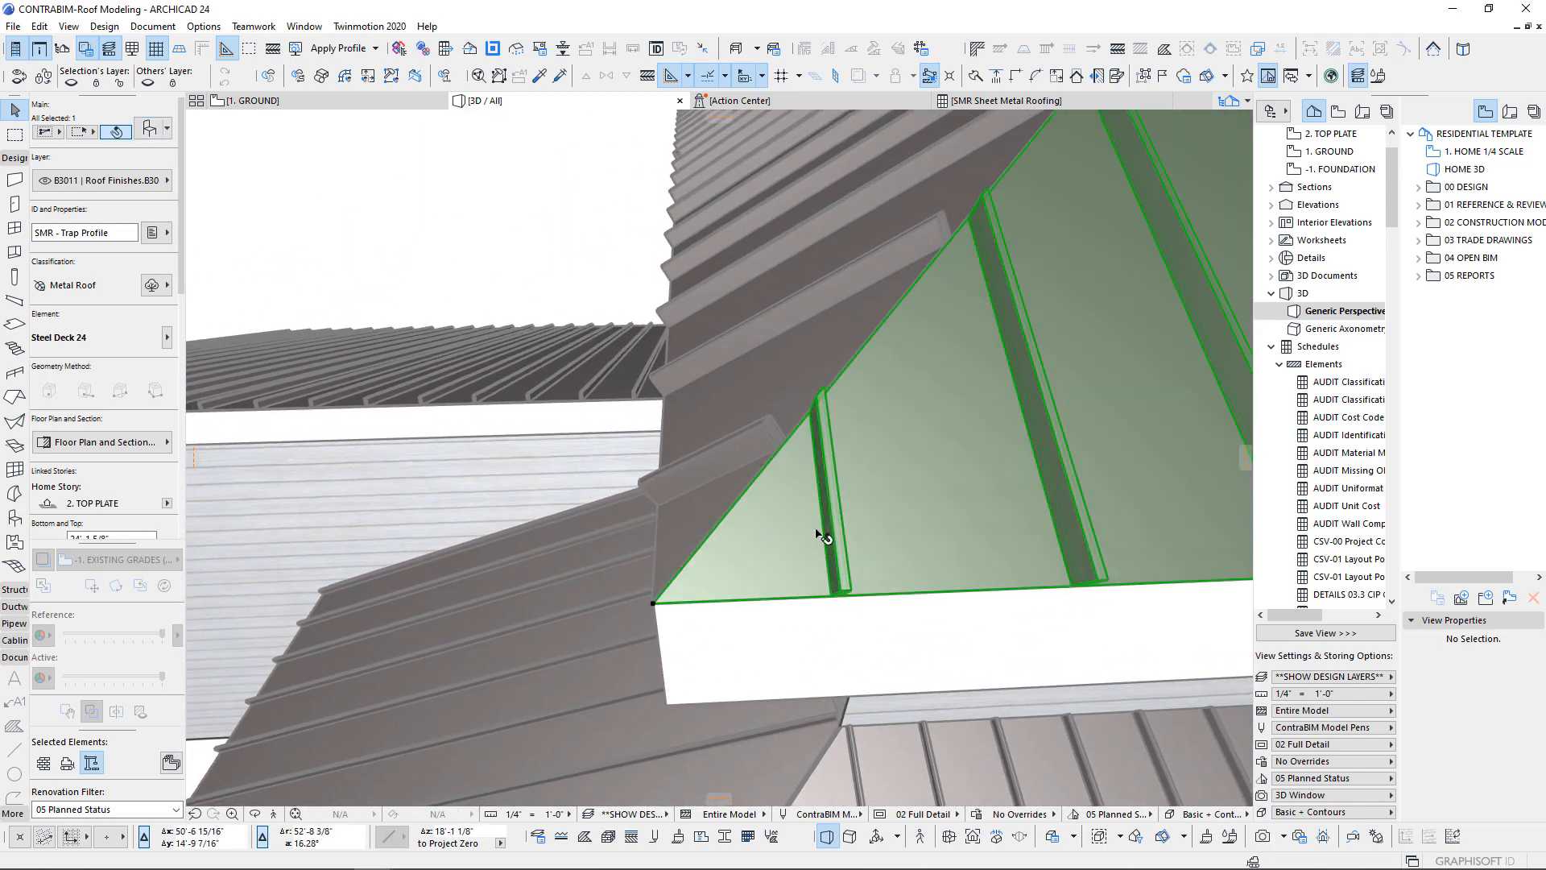
pyautogui.press('m')
pyautogui.click(779, 445)
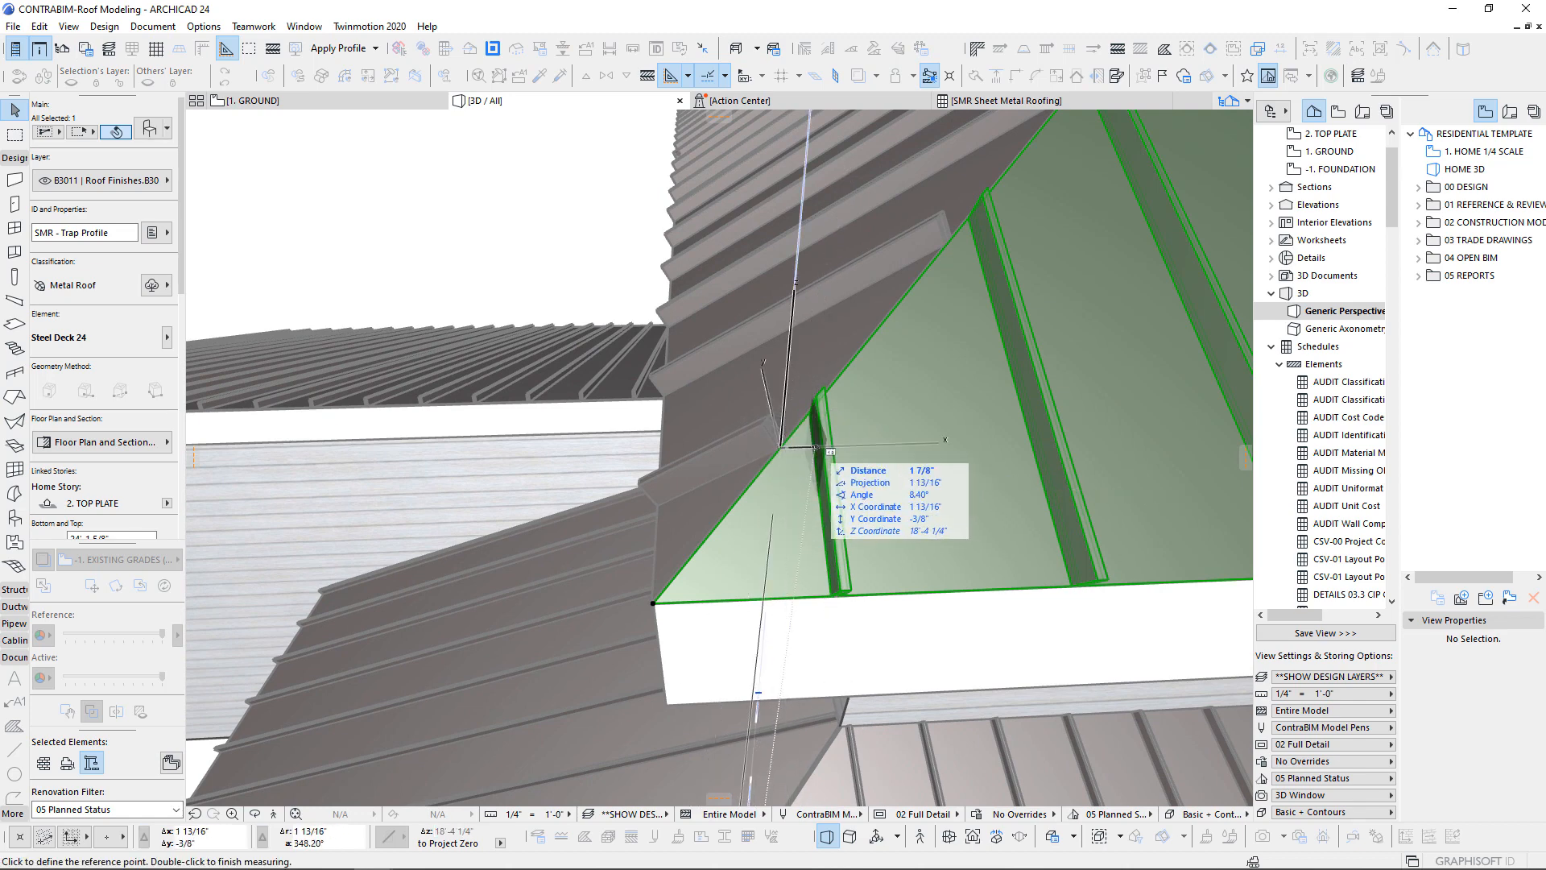
# - Set the rotated hip end panel's Shift Pattern to 10" in its profile style settings
pyautogui.press('Escape')
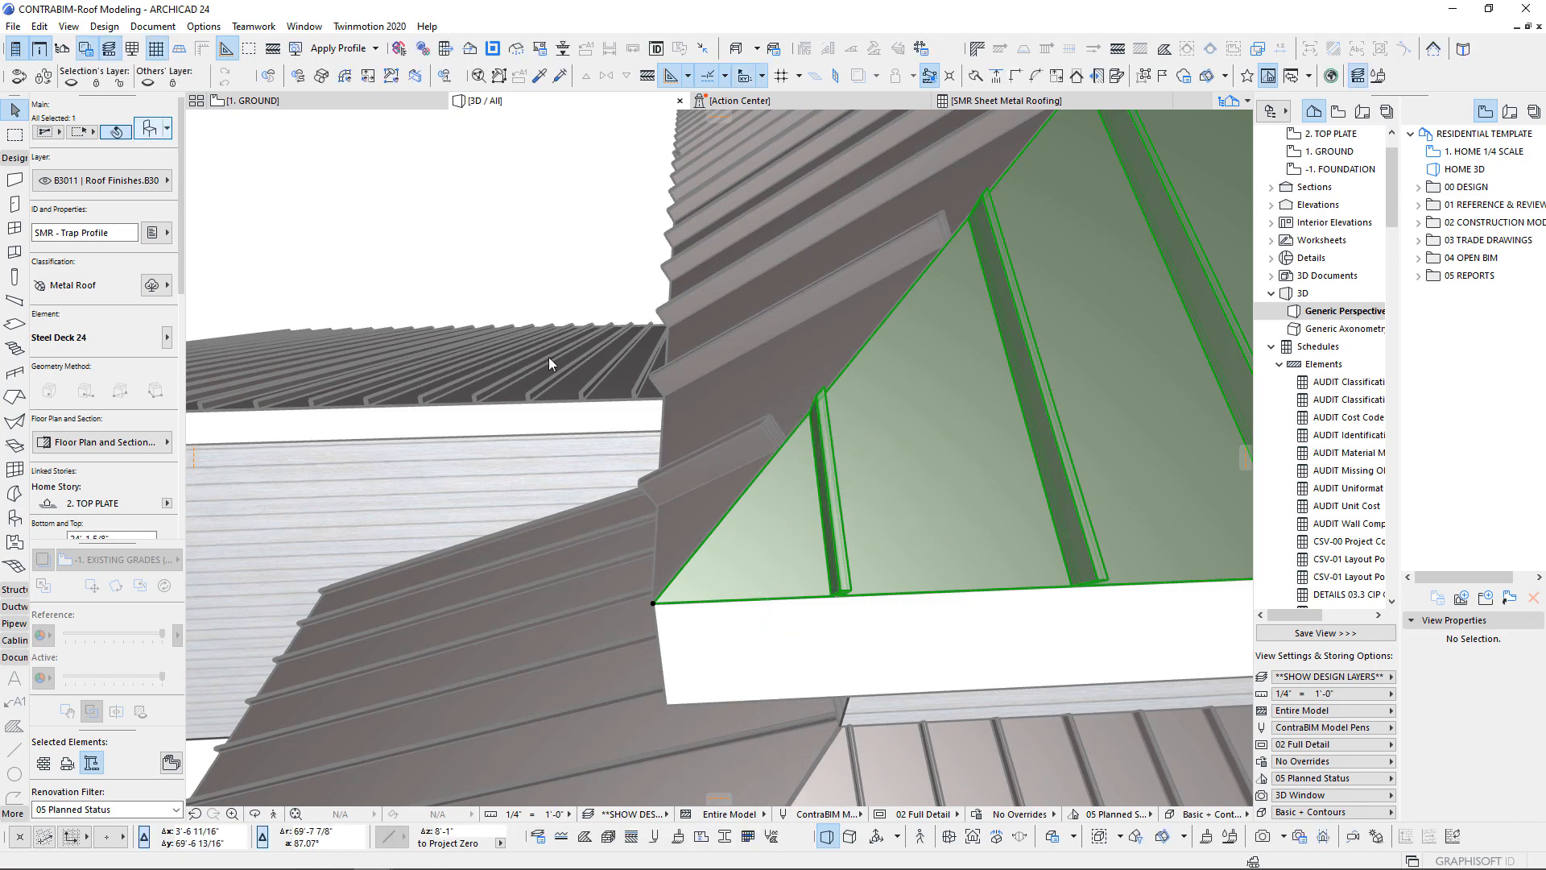
pyautogui.hotkey('ctrl', 't')
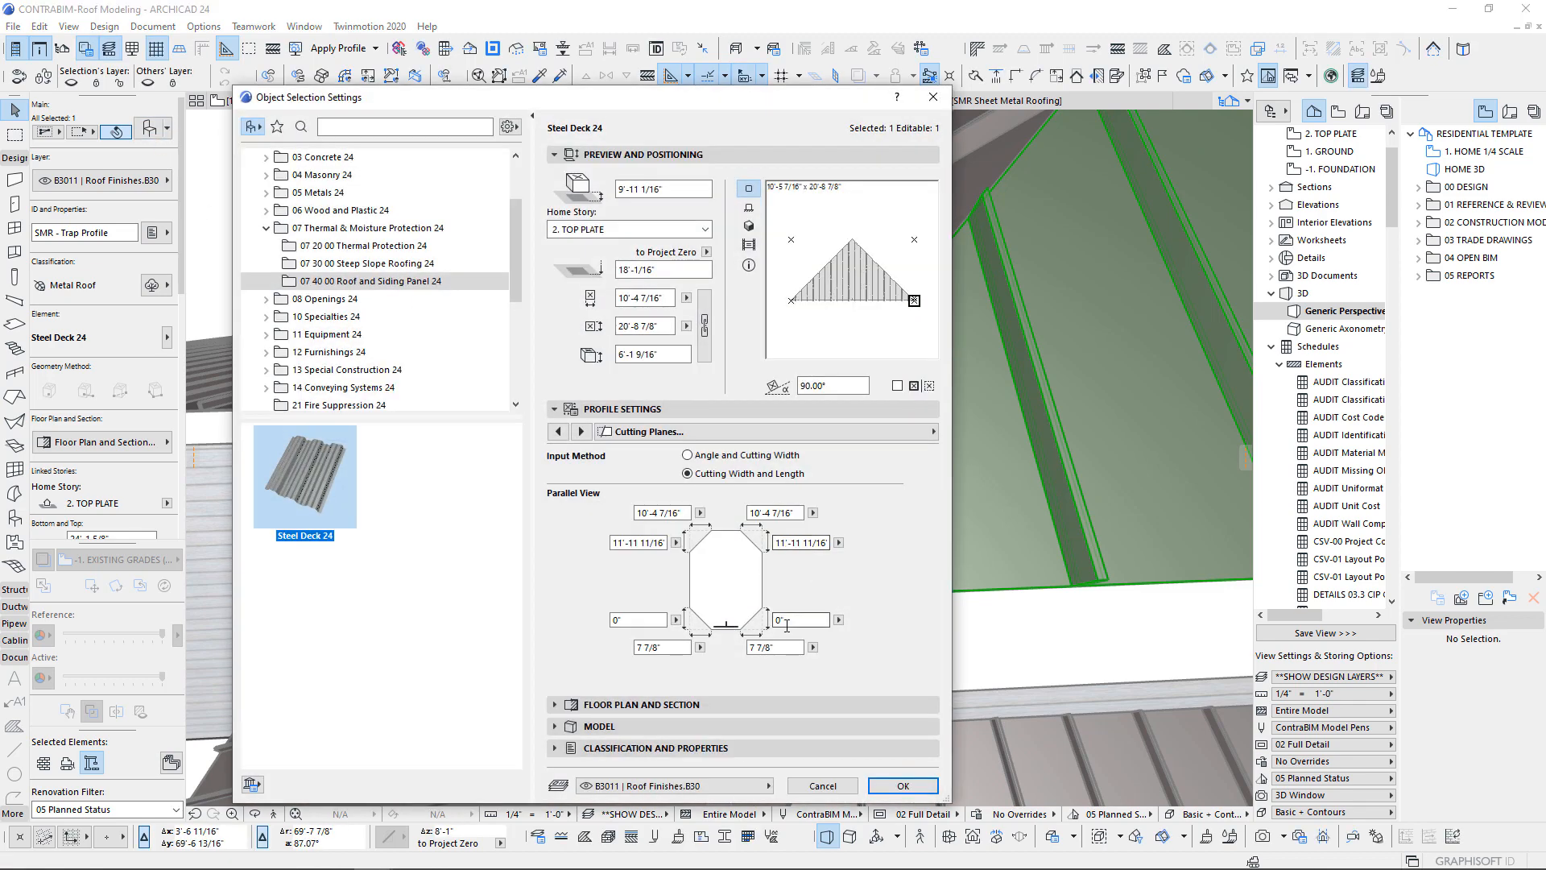
pyautogui.click(557, 432)
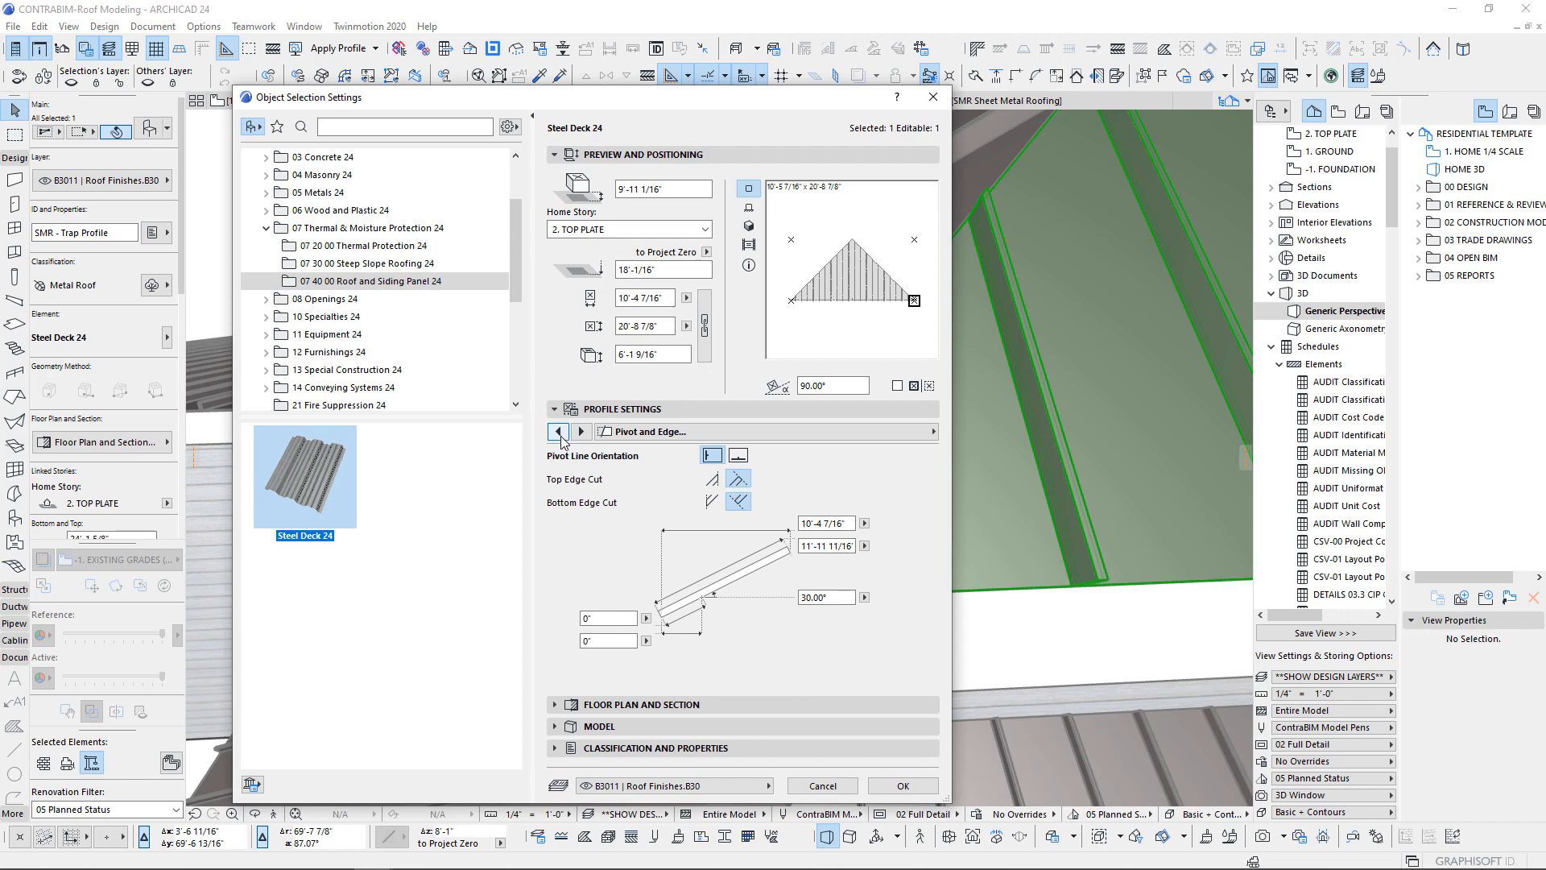
pyautogui.click(557, 431)
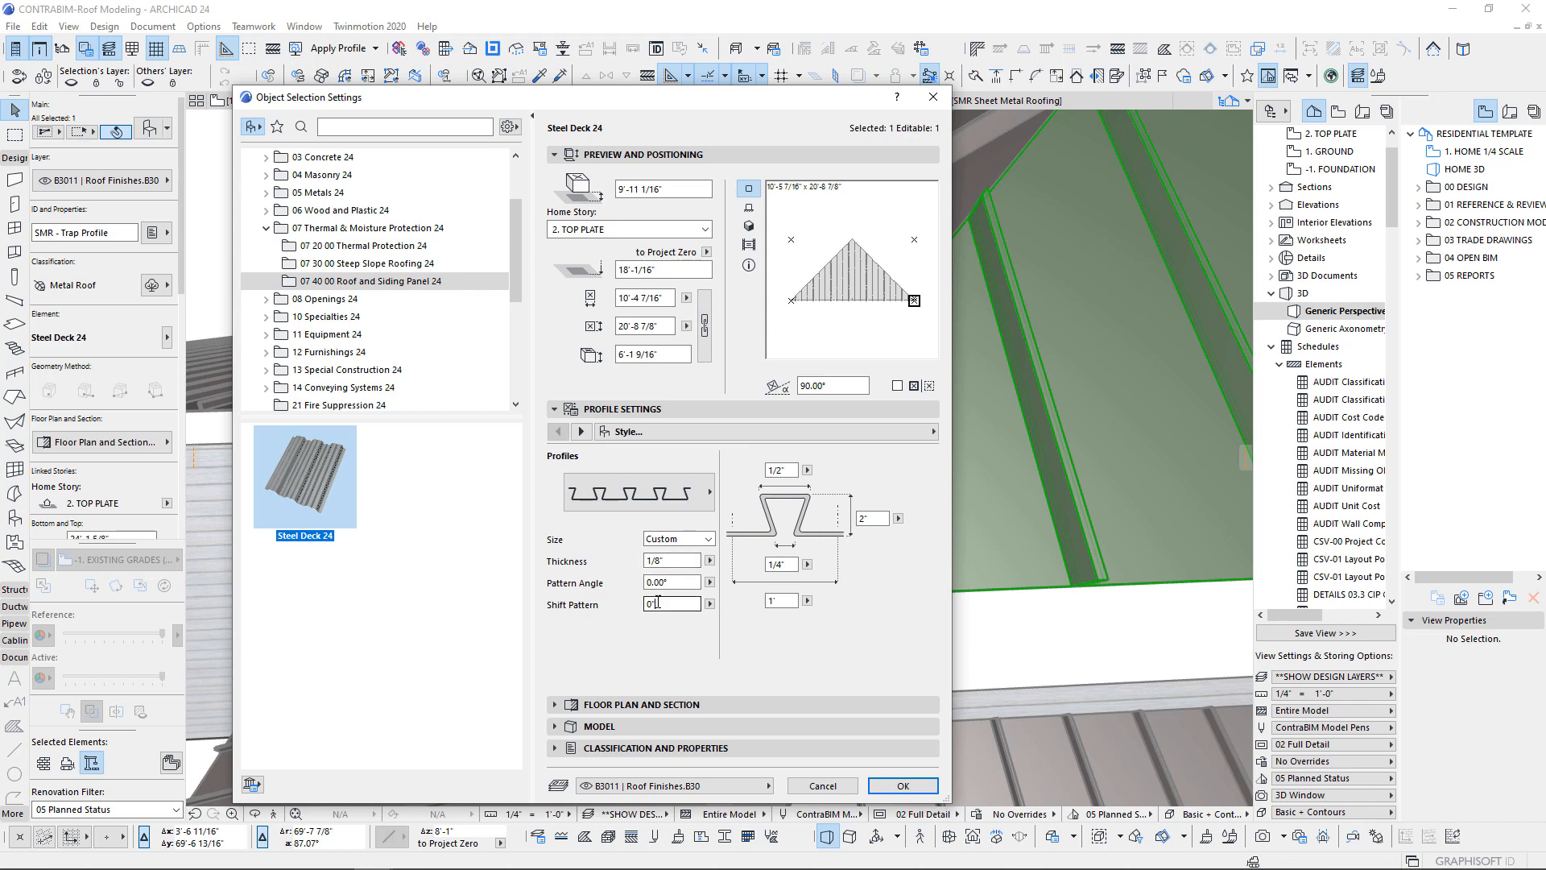
pyautogui.click(709, 605)
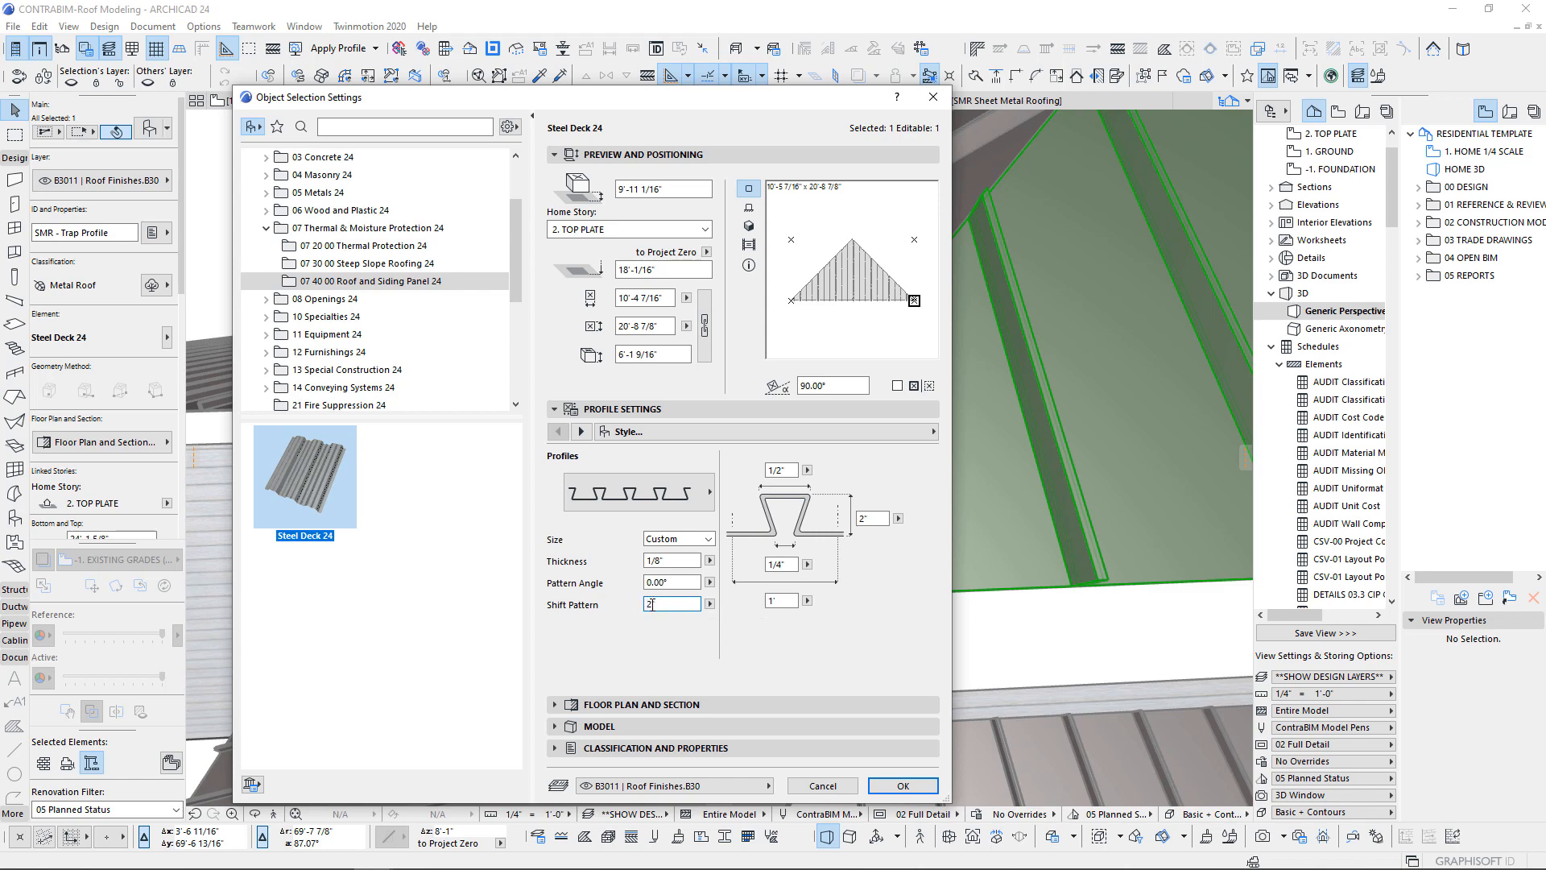
pyautogui.press('Tab')
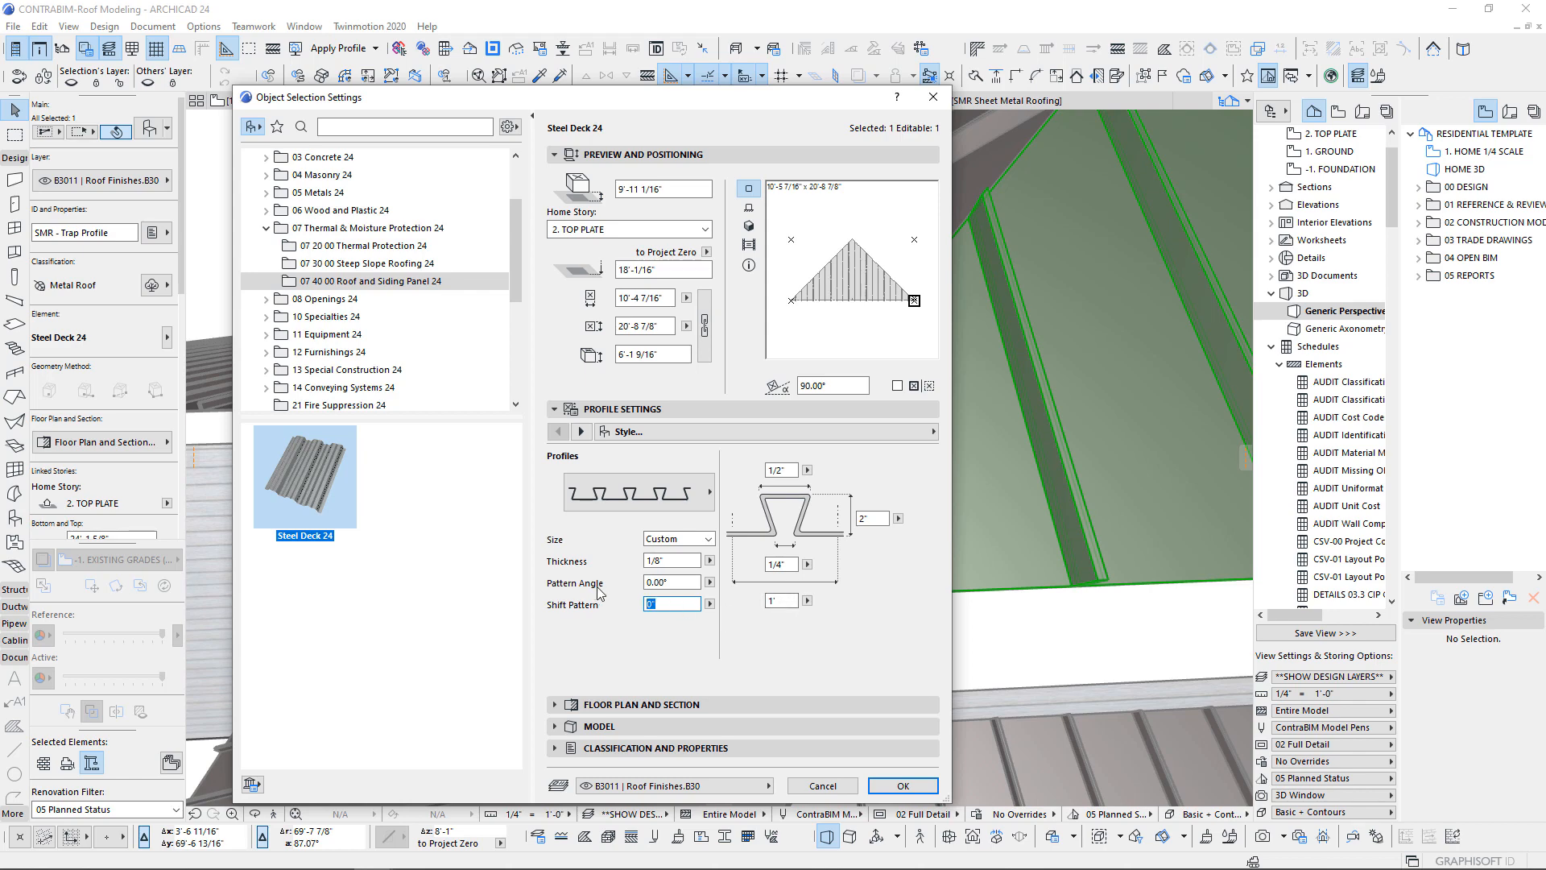
pyautogui.write('10')
pyautogui.press('Tab')
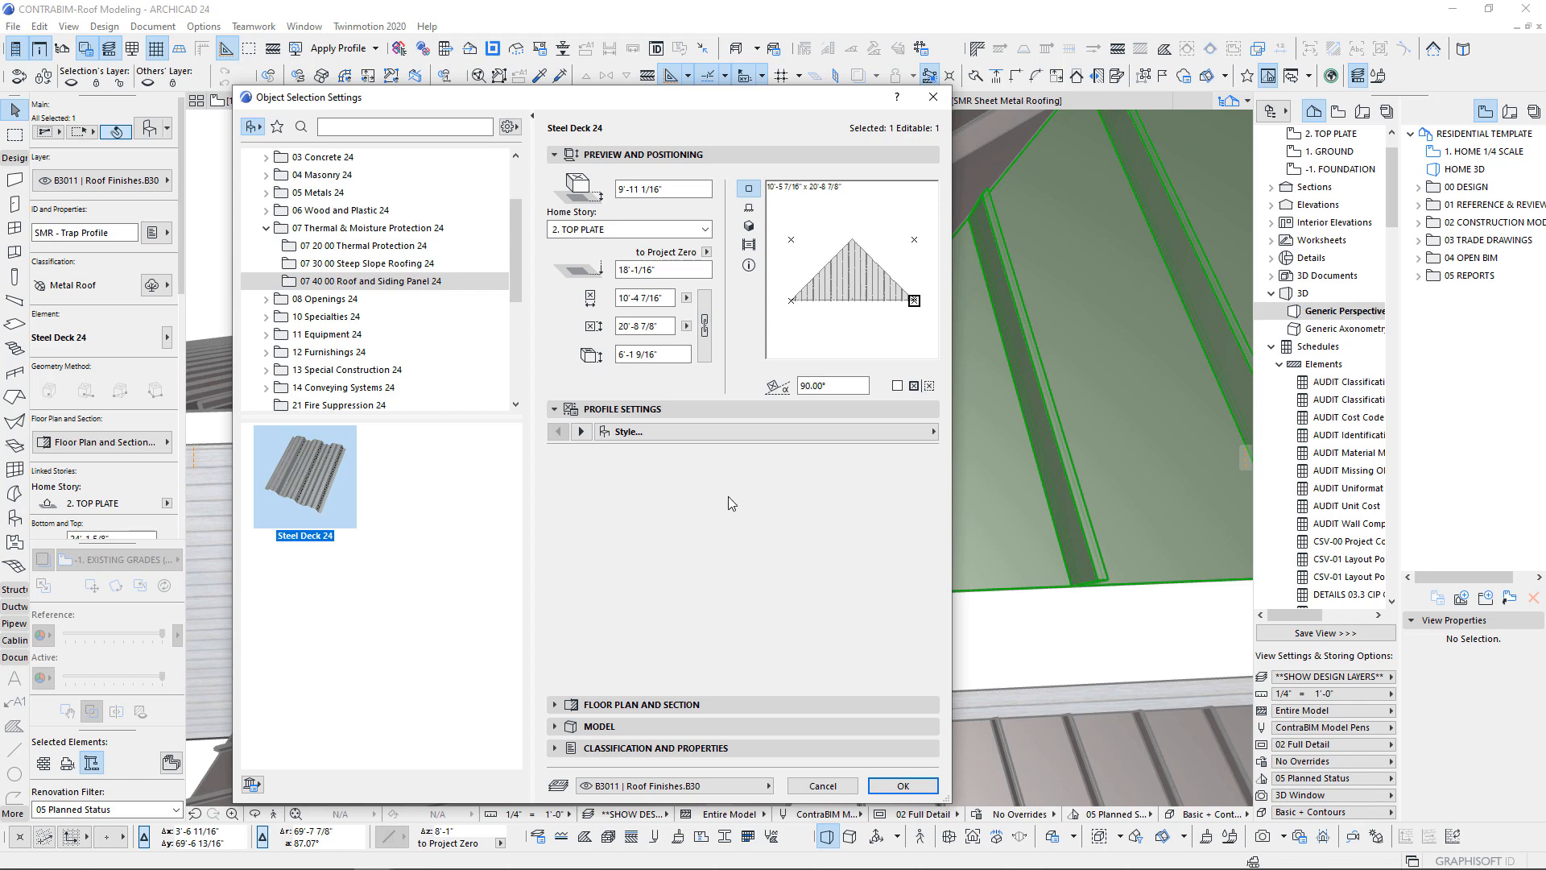
pyautogui.click(903, 787)
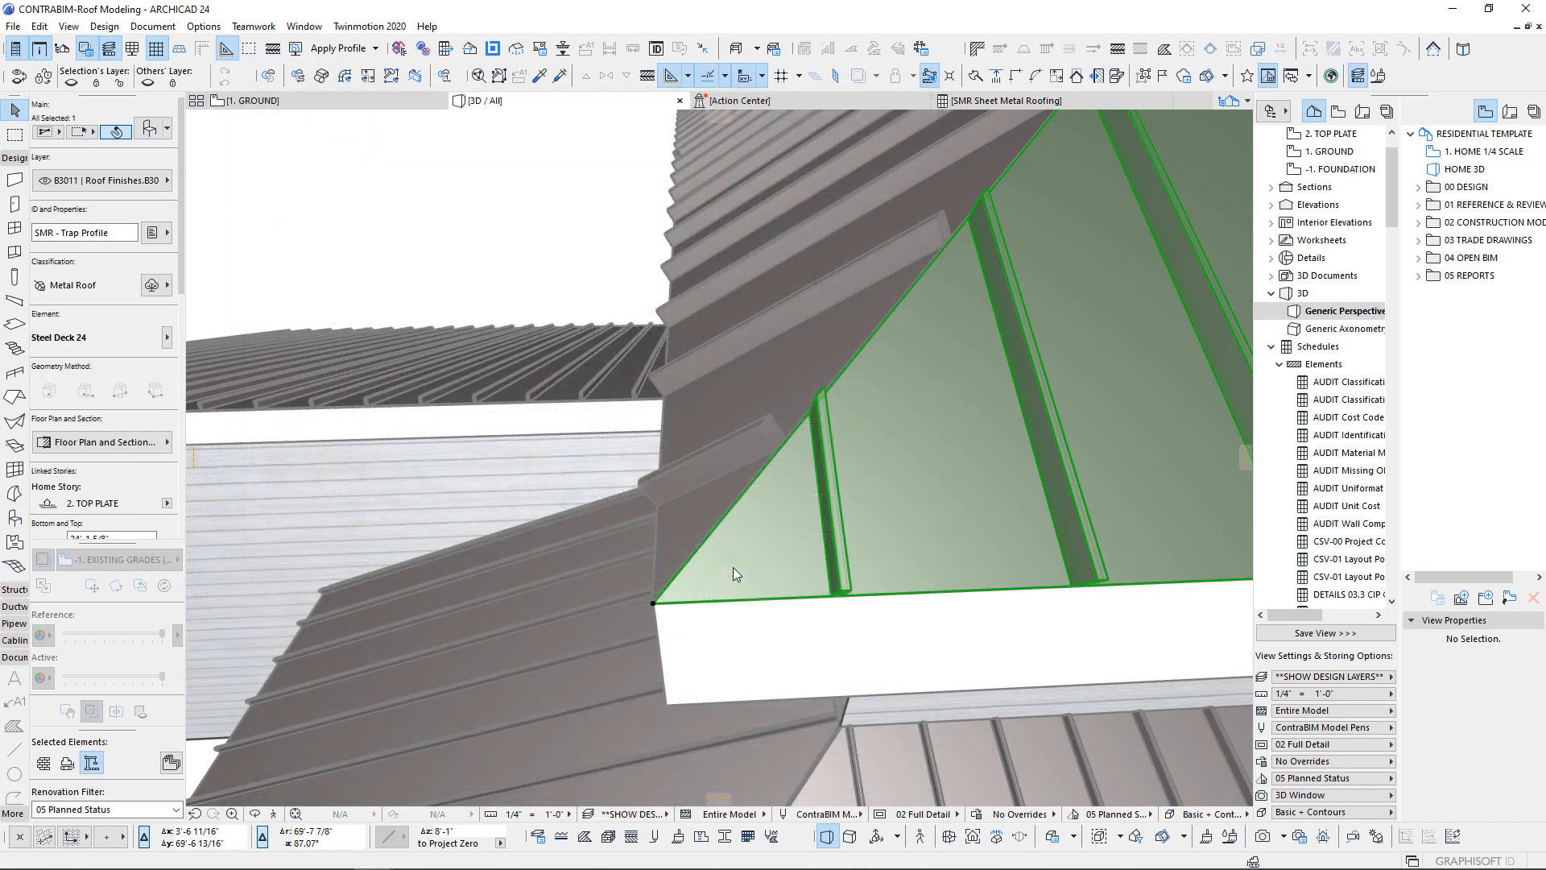
# - Set the rotated hip end panel's Shift Pattern to 6" and fine-tune it so its ribs meet the adjoining panel's at the hip
pyautogui.keyDown('shift'); pyautogui.moveTo(733, 567); pyautogui.dragTo(568, 388, button='middle'); pyautogui.keyUp('shift')
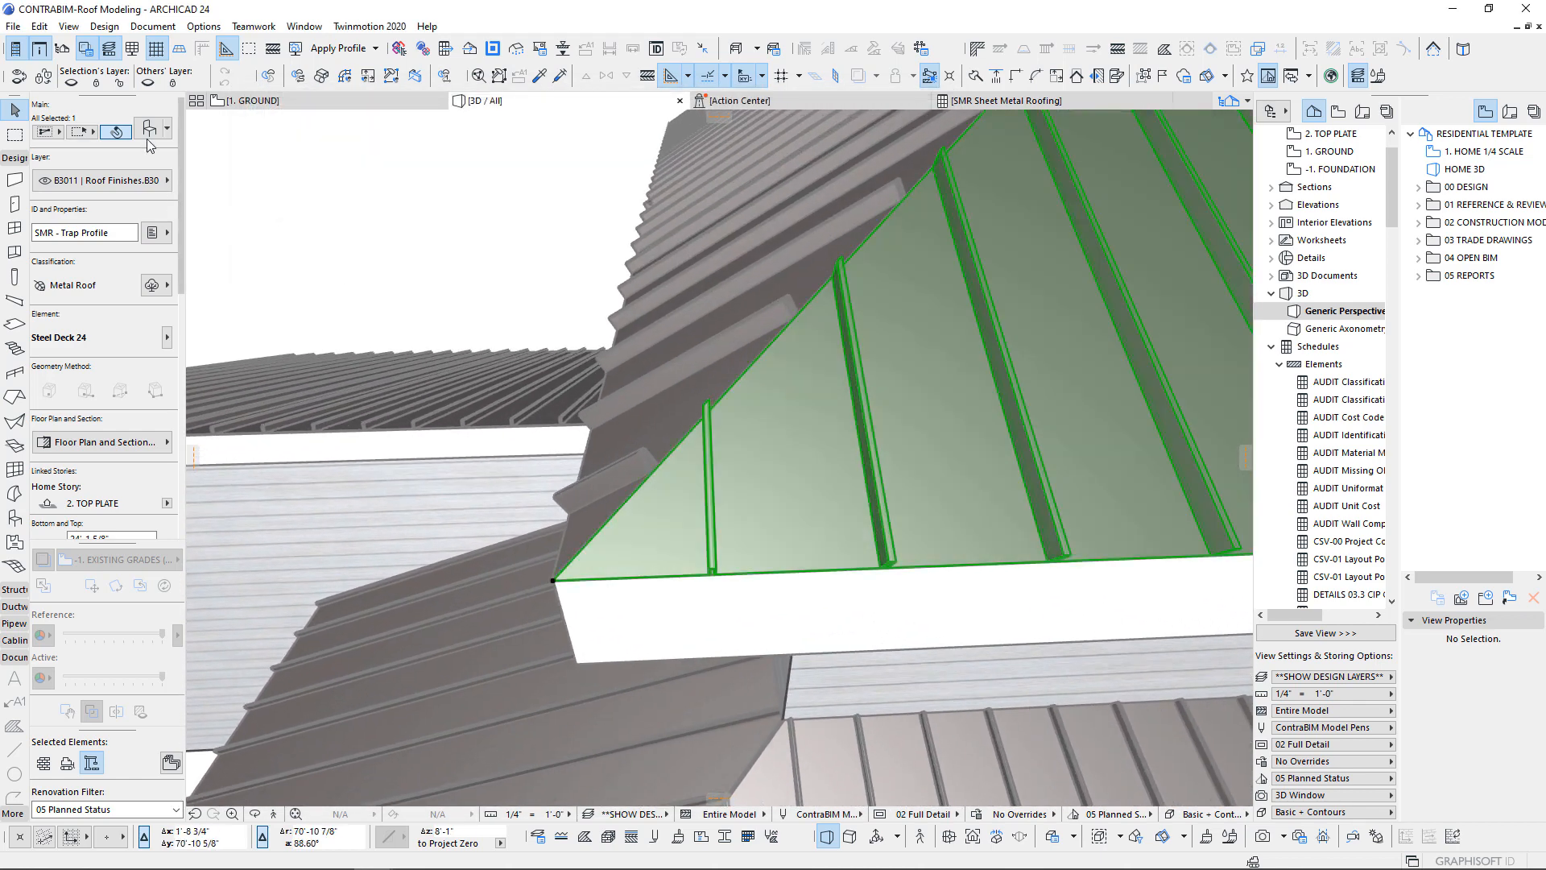
pyautogui.doubleClick(753, 547)
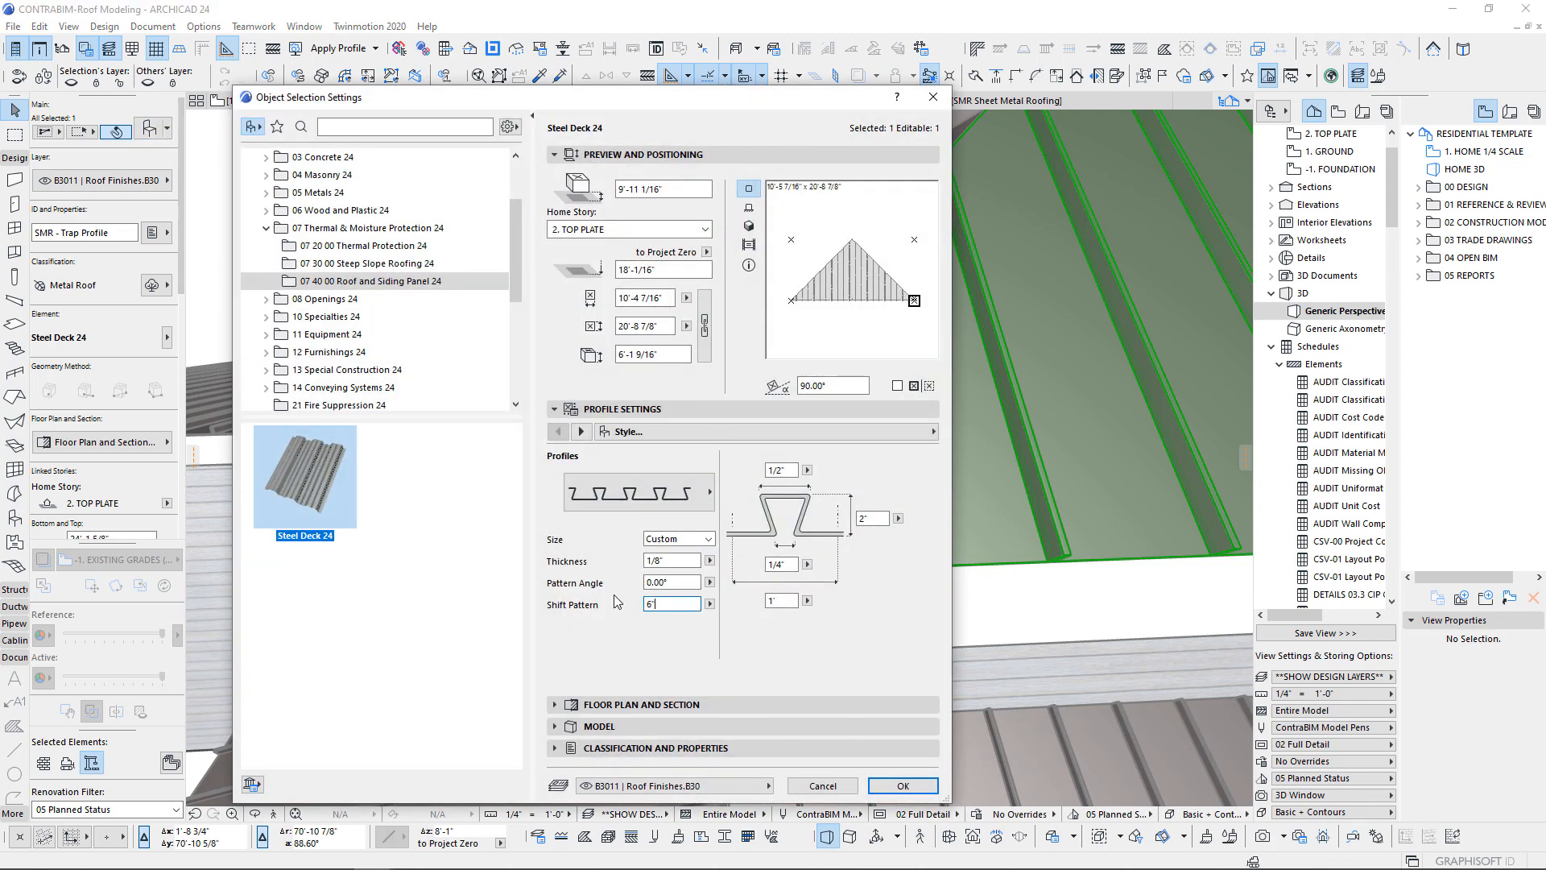
pyautogui.click(903, 786)
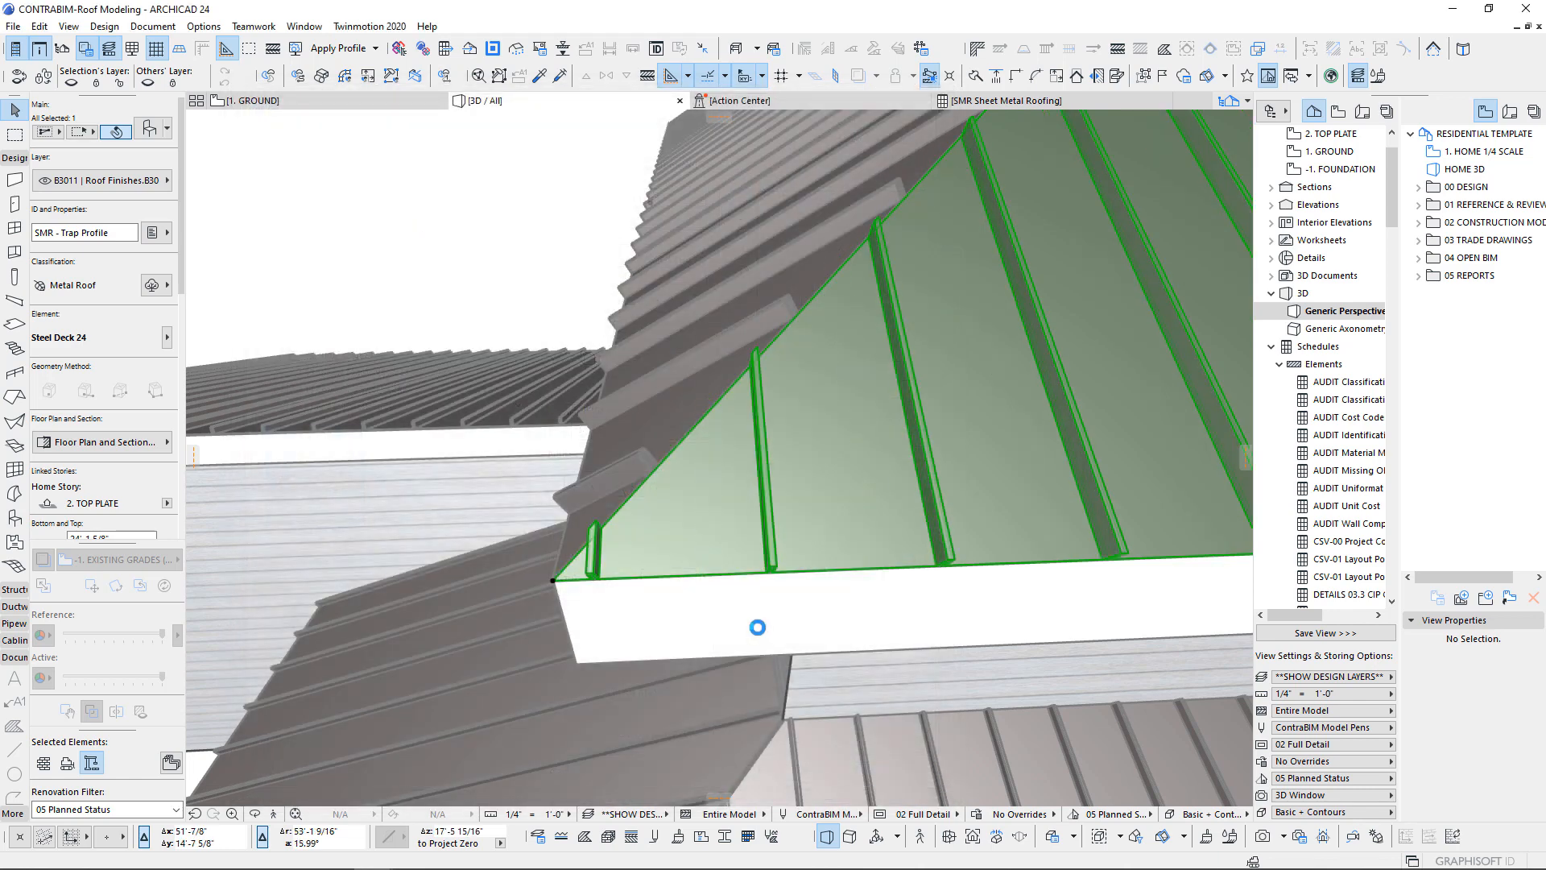
pyautogui.scroll(-2, 666, 534)
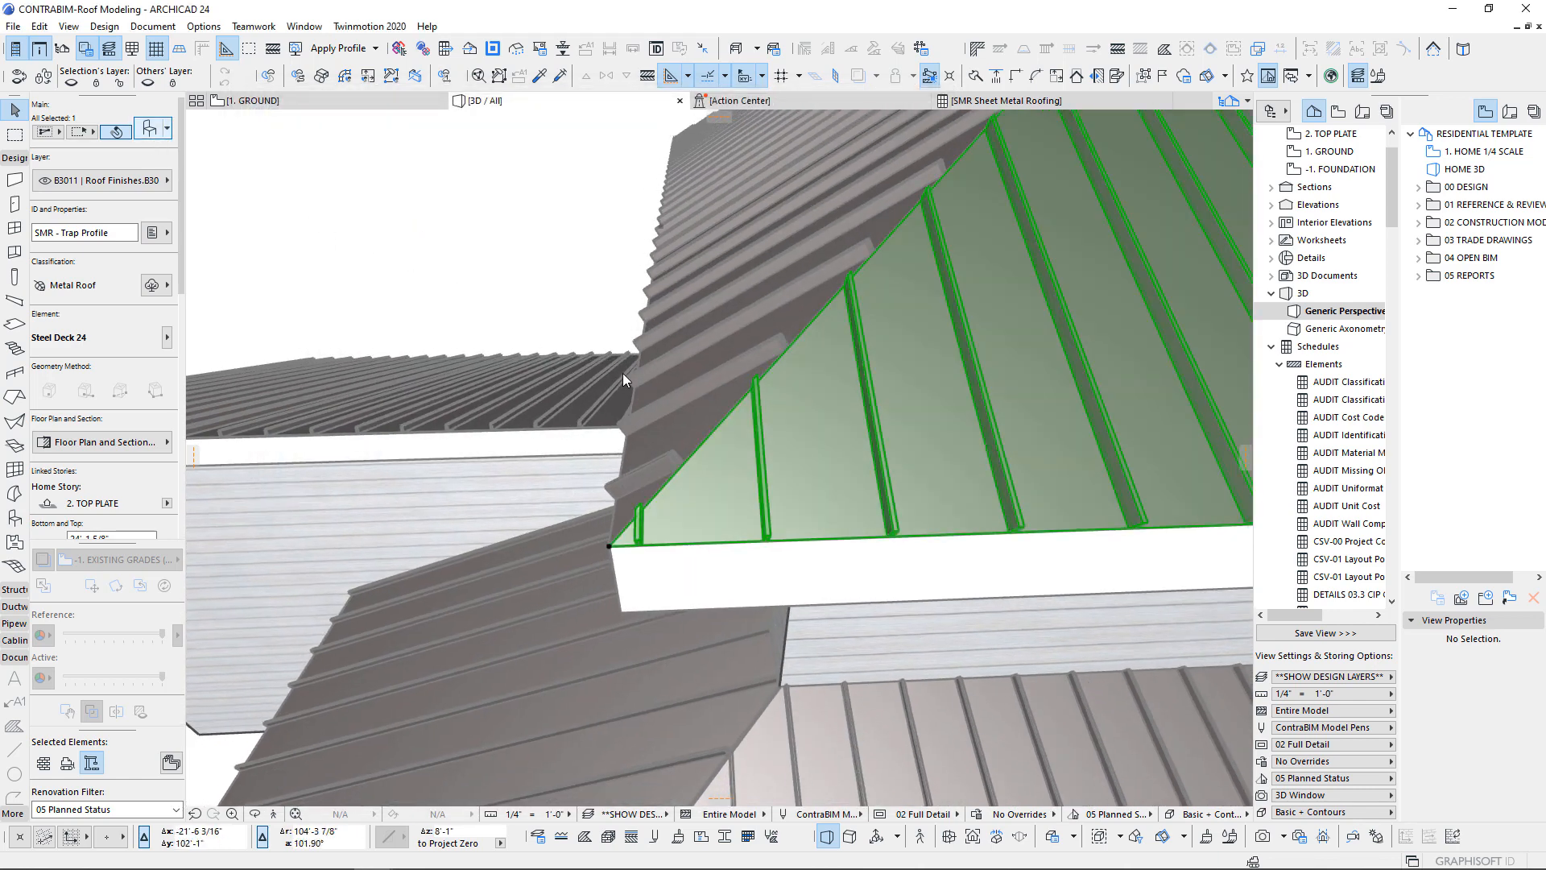
pyautogui.doubleClick(736, 443)
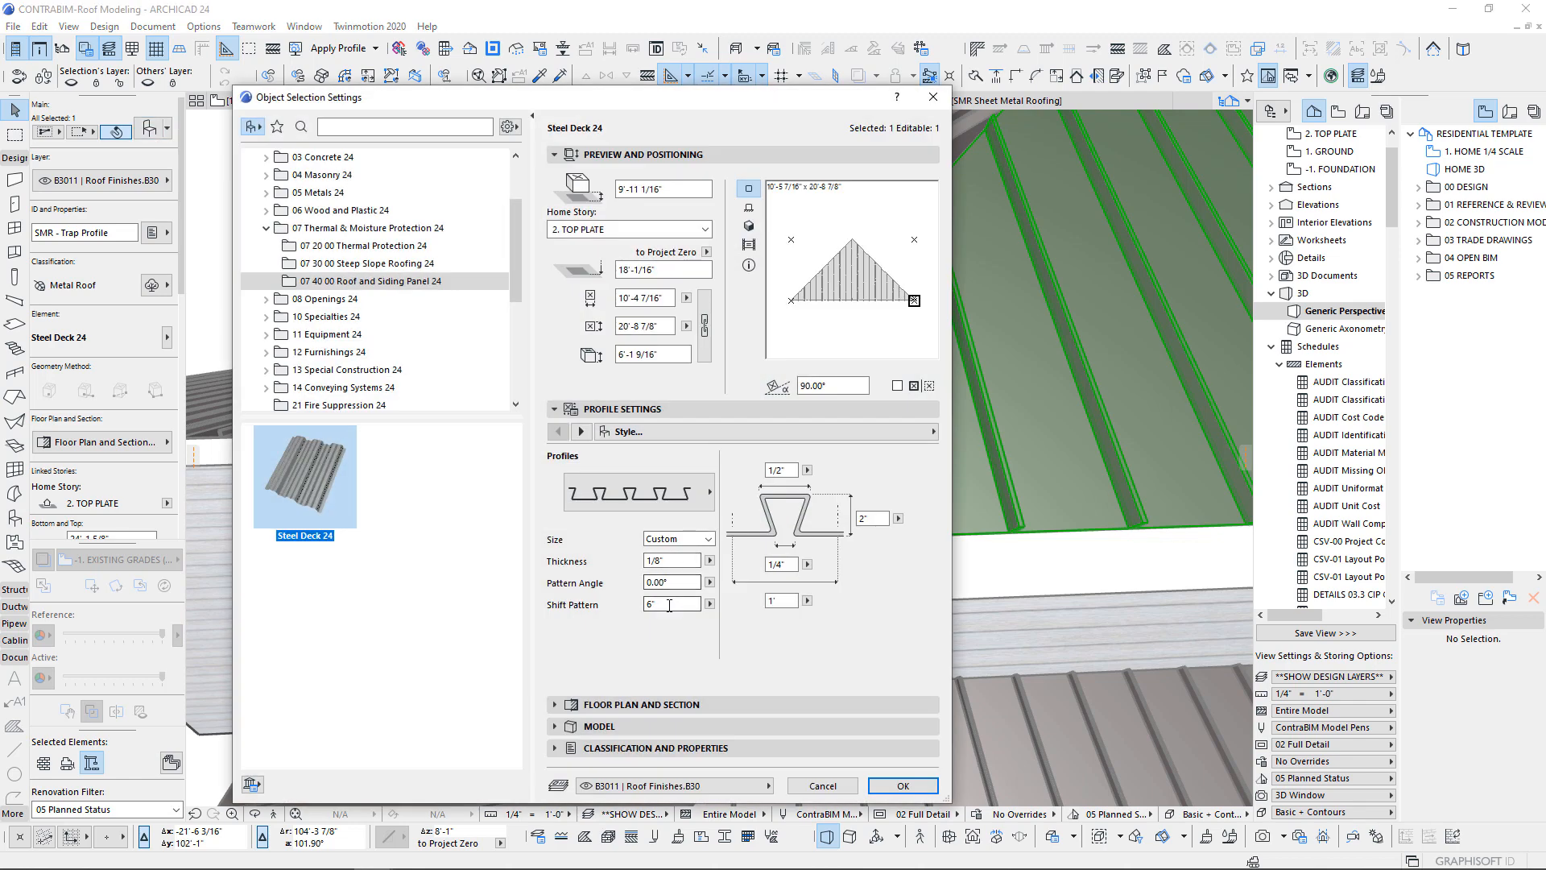
pyautogui.press('Return')
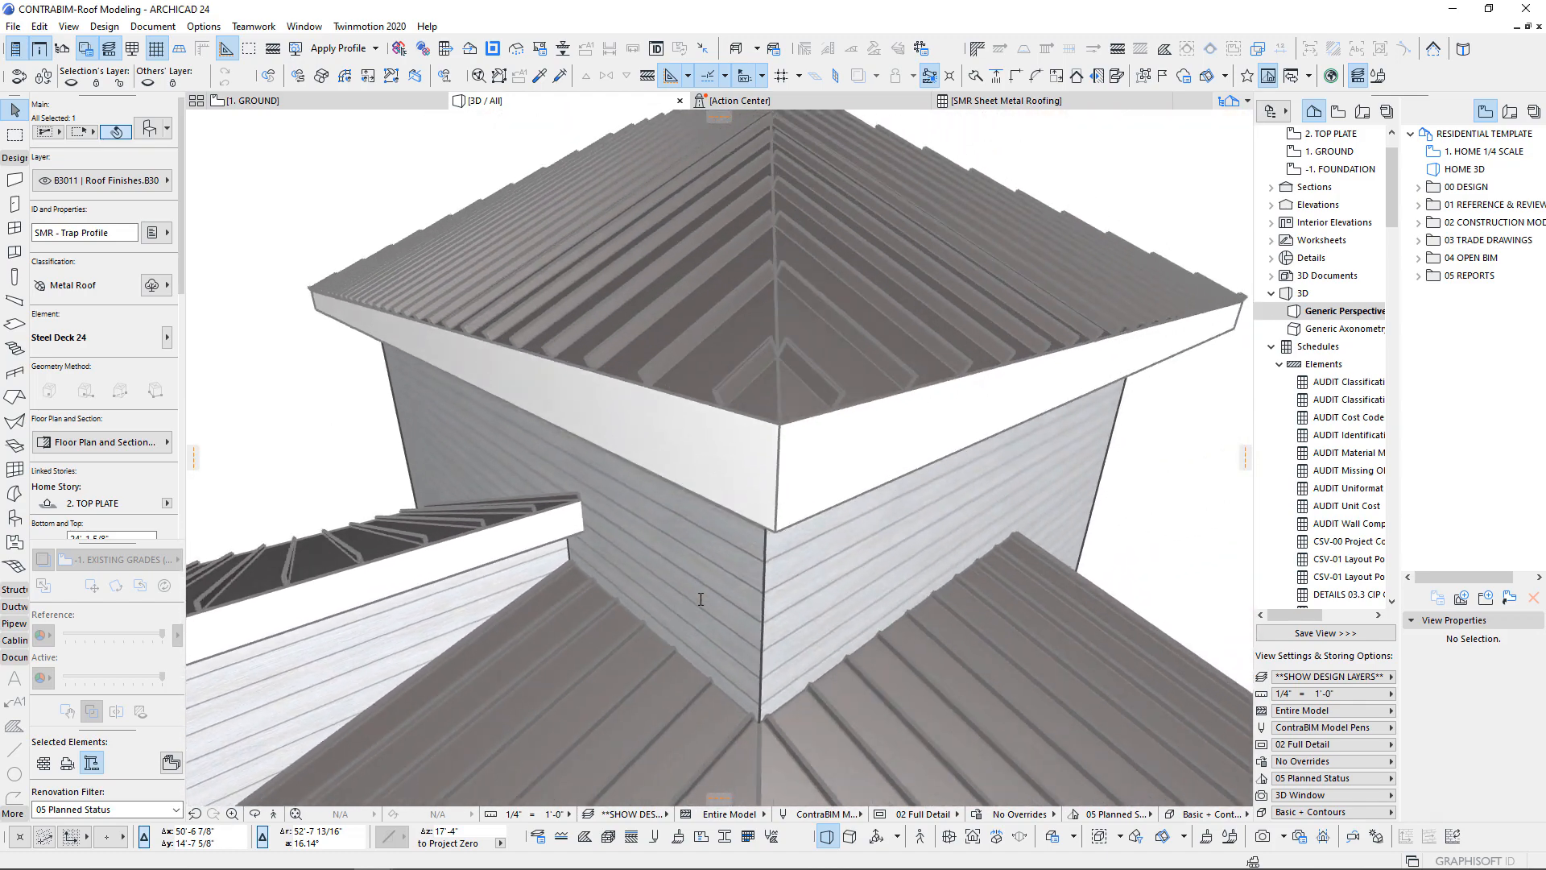
# - Mirror a copy of the panelled long side's Steel Deck about the hip end eave's midpoint onto the opposite long side
pyautogui.keyDown('shift'); pyautogui.moveTo(701, 599); pyautogui.dragTo(962, 494, button='middle'); pyautogui.keyUp('shift')
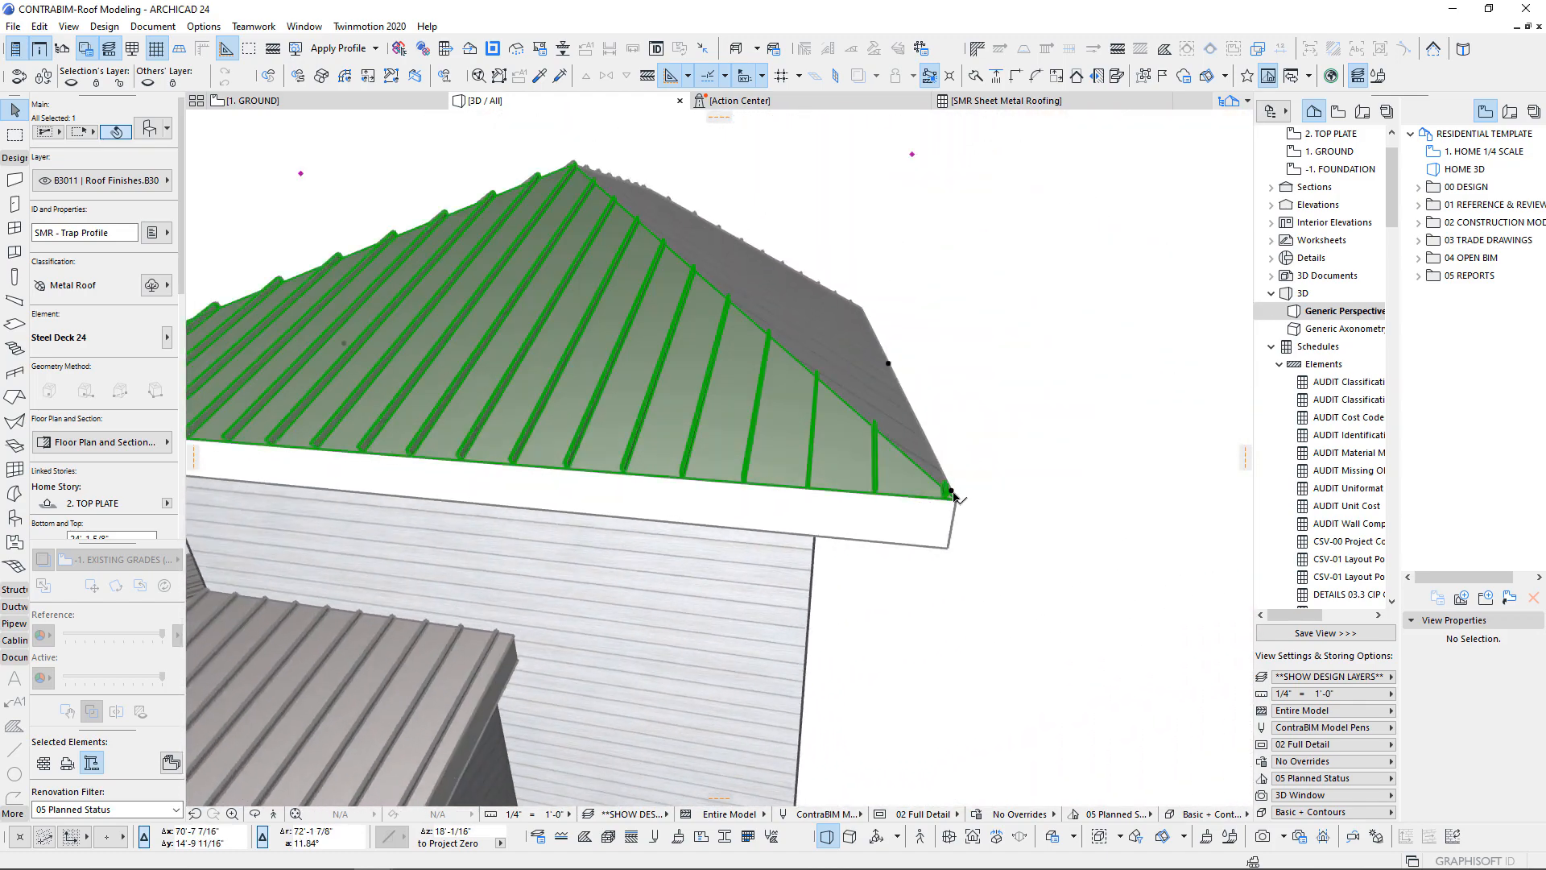
pyautogui.scroll(8, 952, 495)
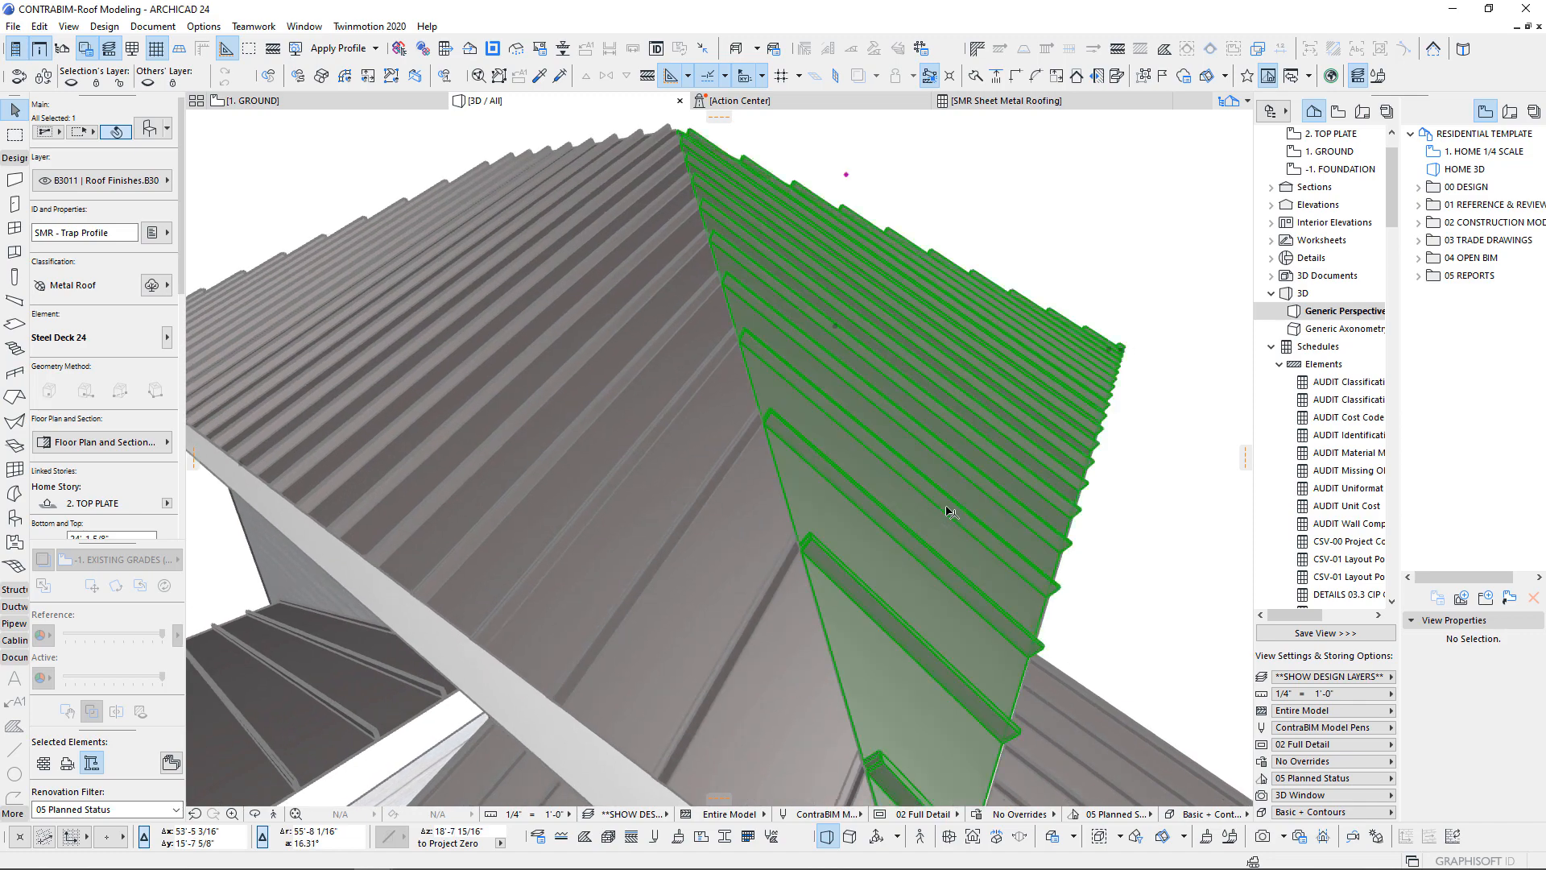
pyautogui.scroll(-10, 950, 512)
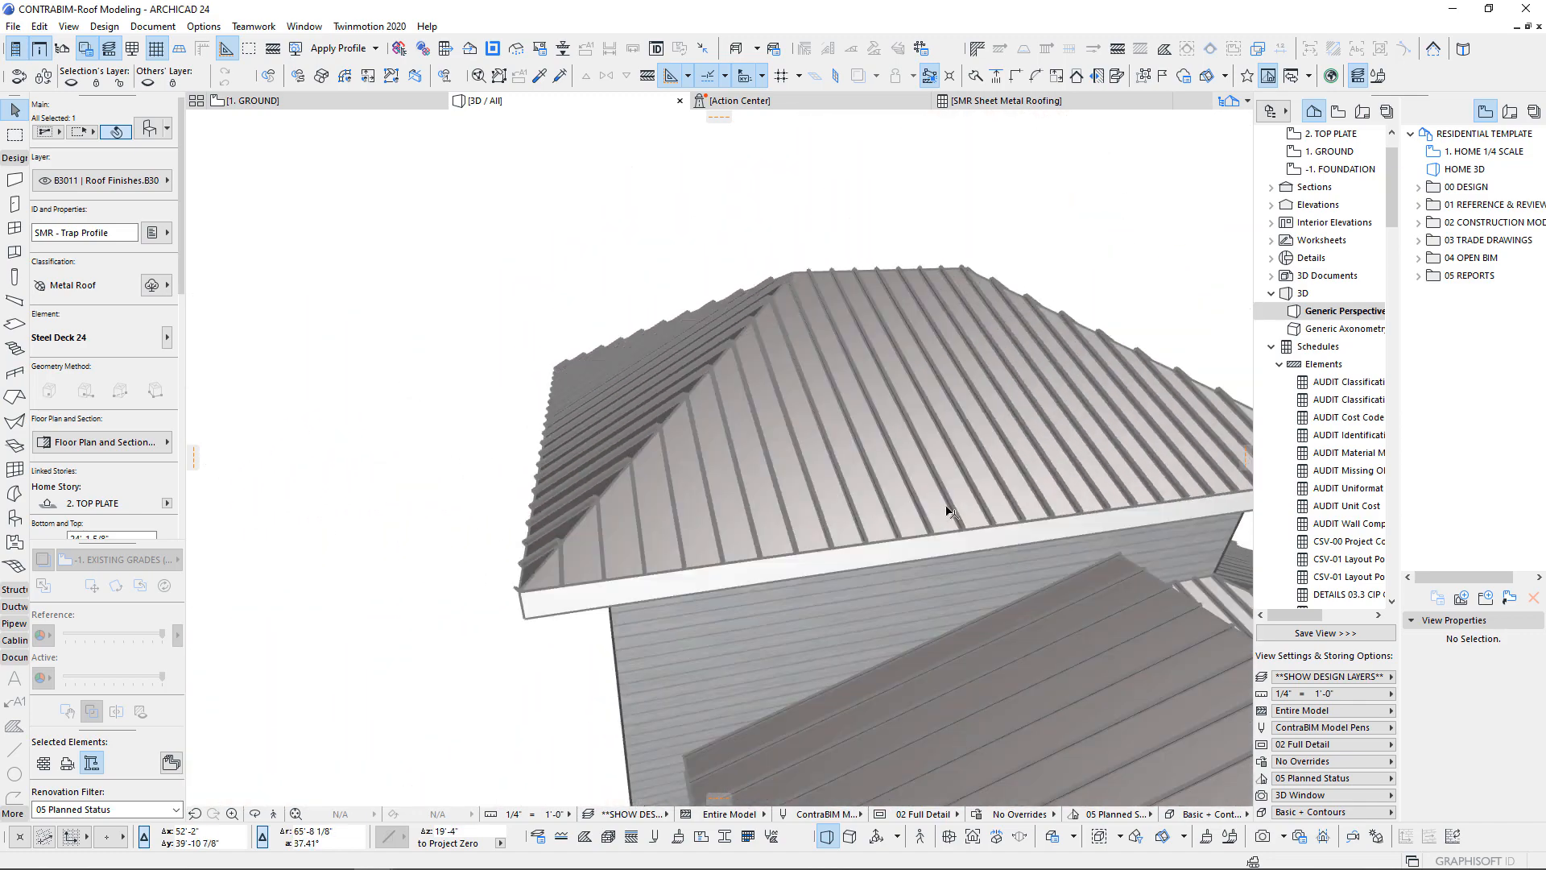
pyautogui.keyDown('shift'); pyautogui.moveTo(947, 507); pyautogui.dragTo(780, 512, button='middle'); pyautogui.keyUp('shift')
pyautogui.click(782, 503)
pyautogui.hotkey('ctrl', 'alt', 'm')
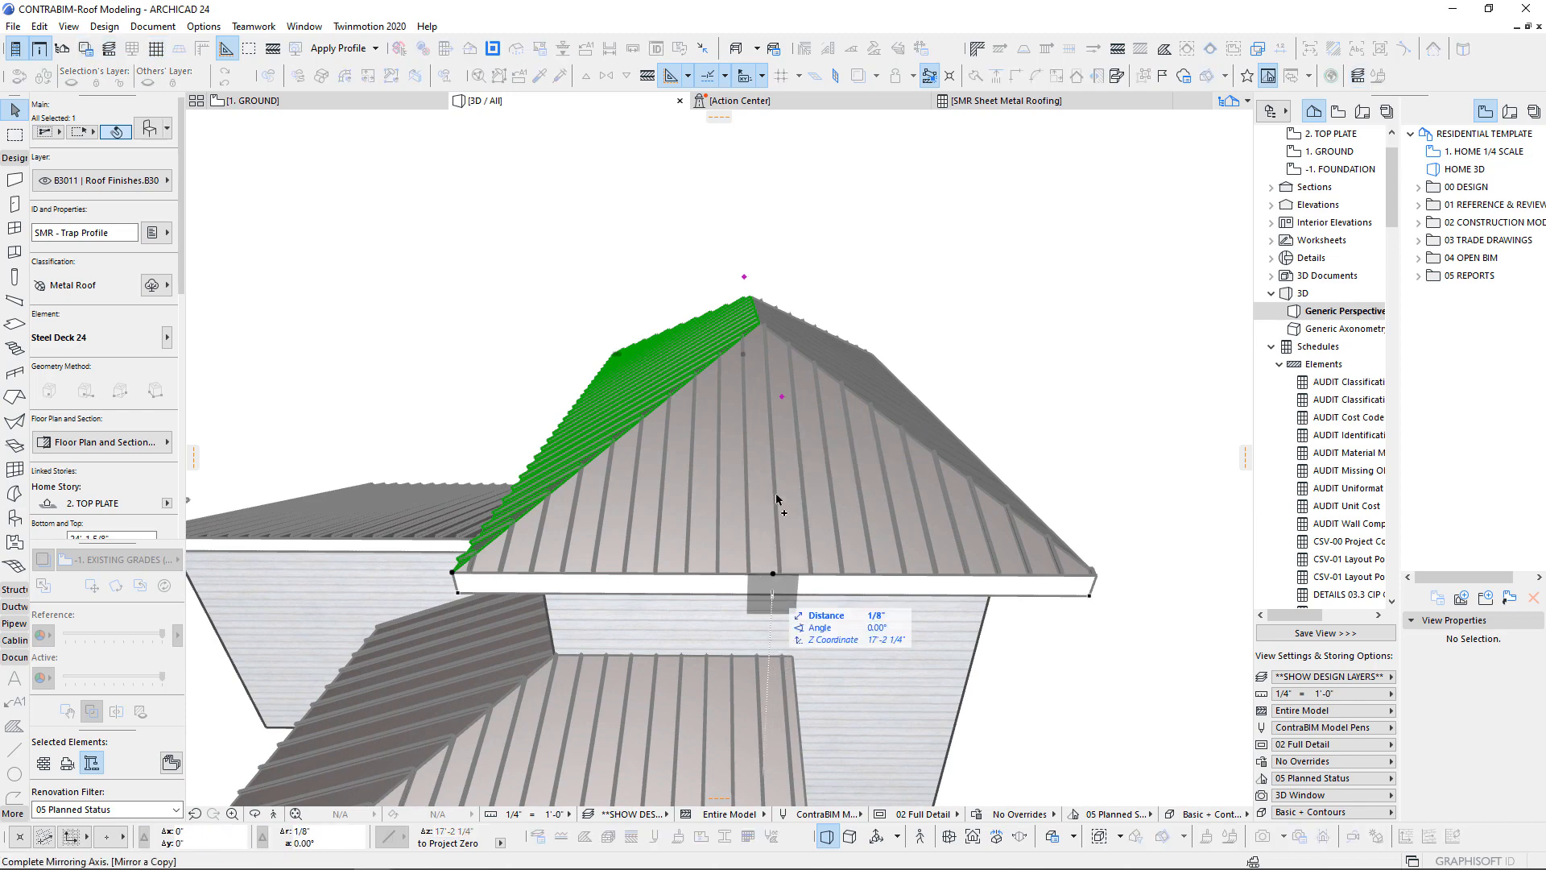
pyautogui.click(765, 445)
pyautogui.keyDown('shift'); pyautogui.moveTo(1049, 602); pyautogui.dragTo(402, 358, button='middle'); pyautogui.keyUp('shift')
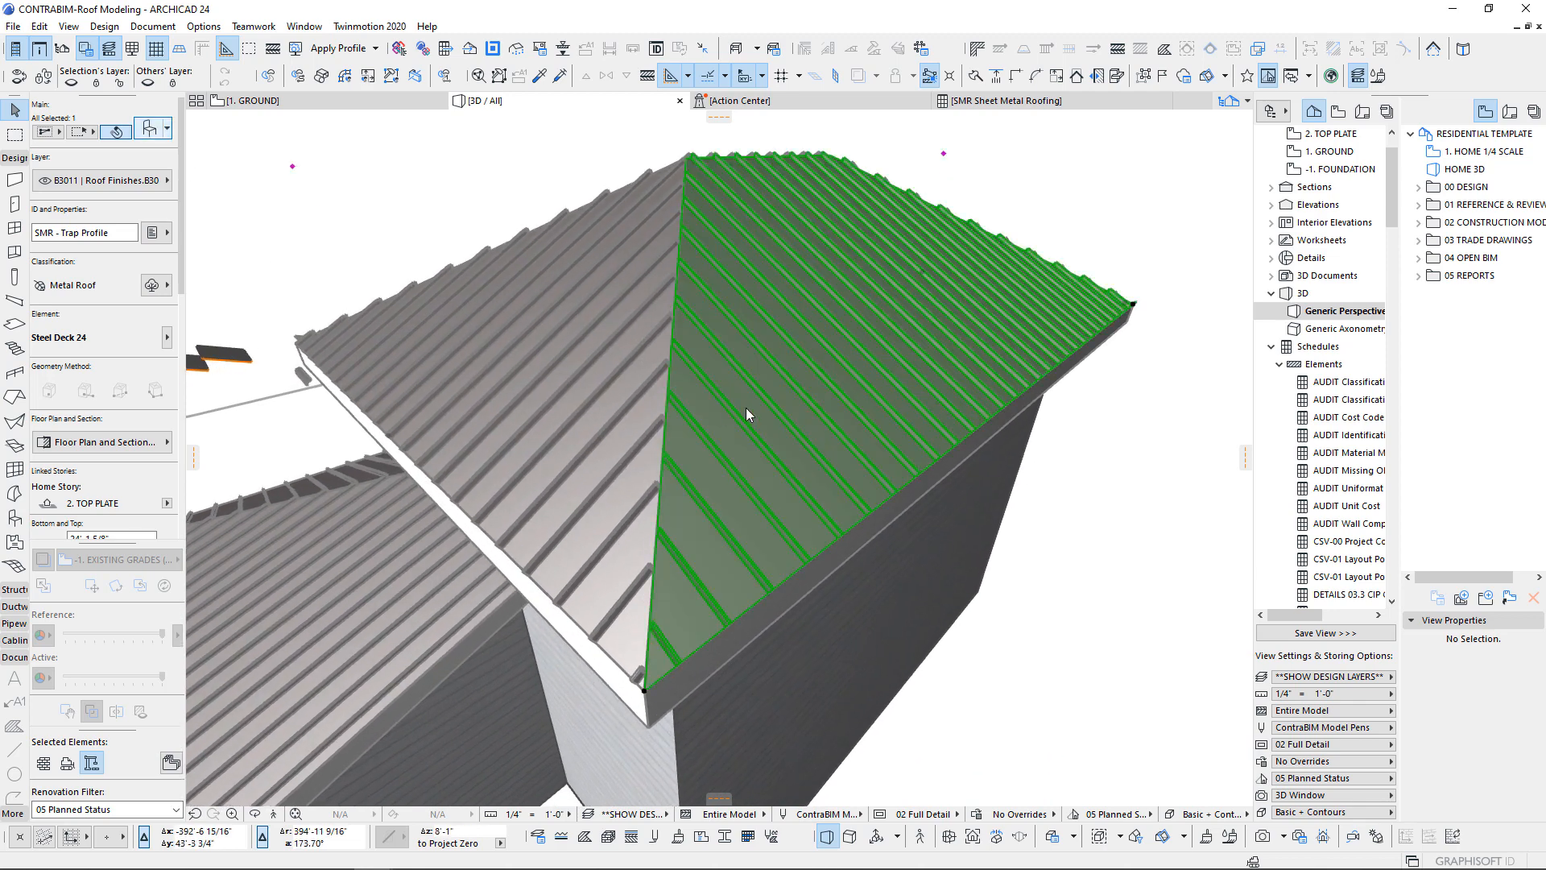
# - Set the mirrored long-side panel's Shift Pattern to 6" in its profile style settings
pyautogui.hotkey('ctrl', 't')
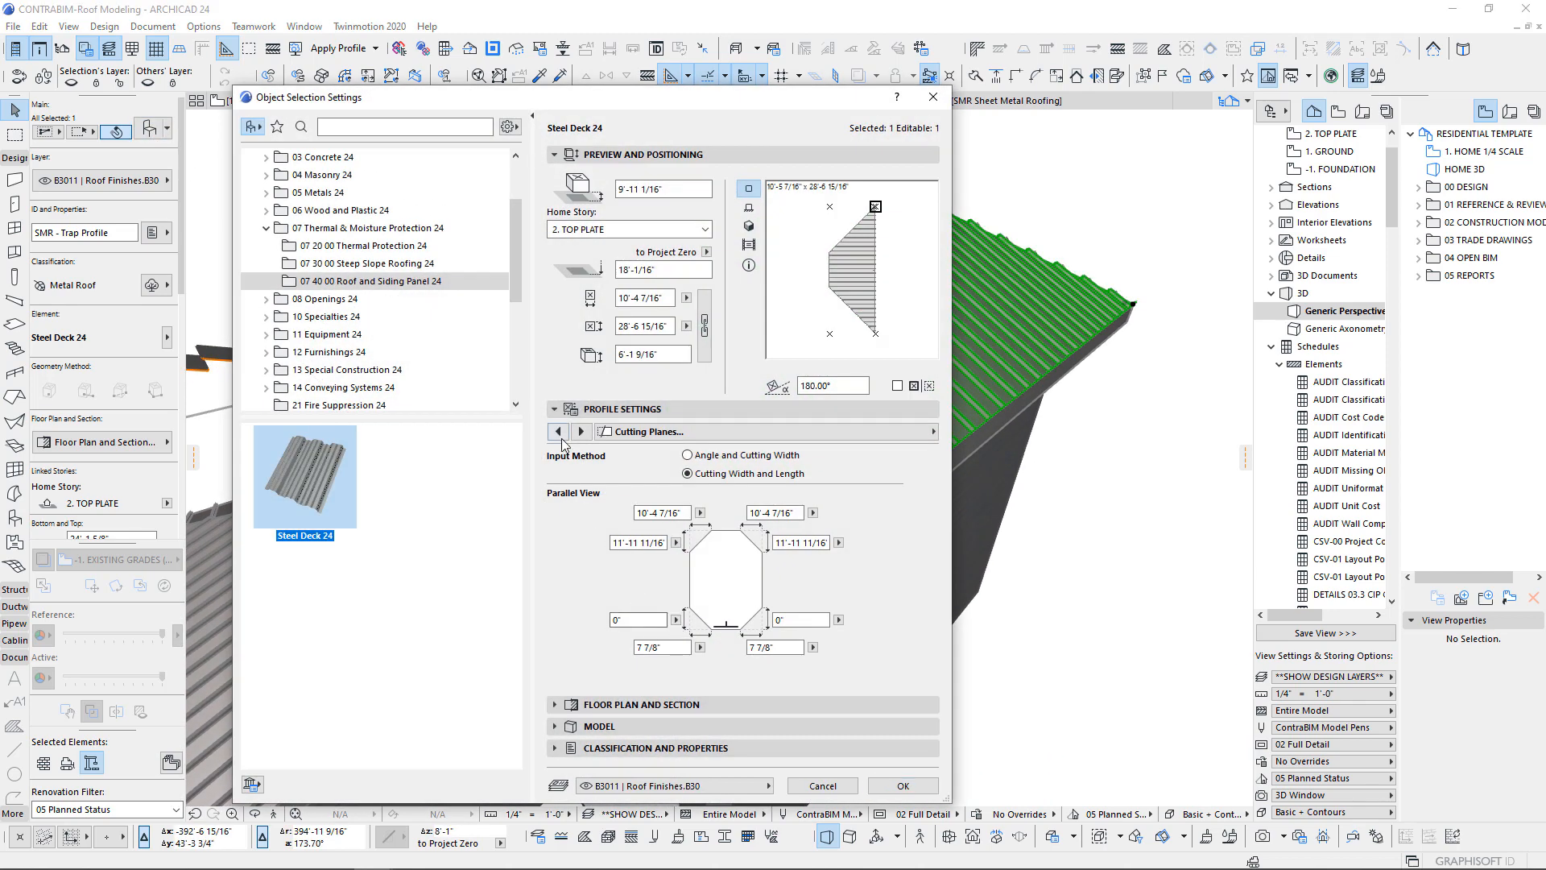
pyautogui.click(560, 437)
pyautogui.click(558, 433)
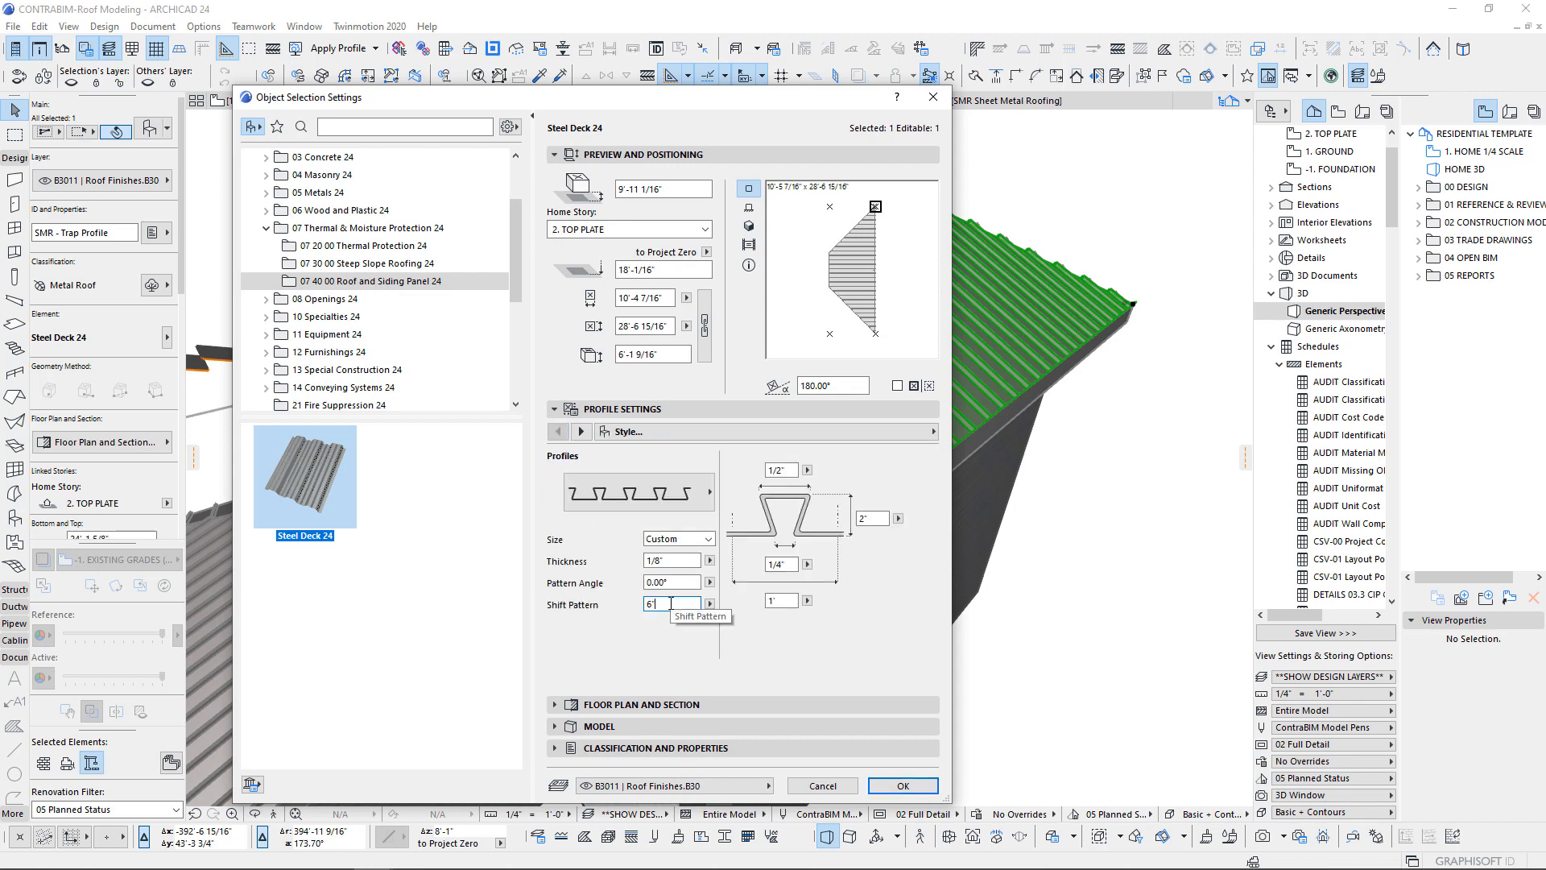
pyautogui.press('Return')
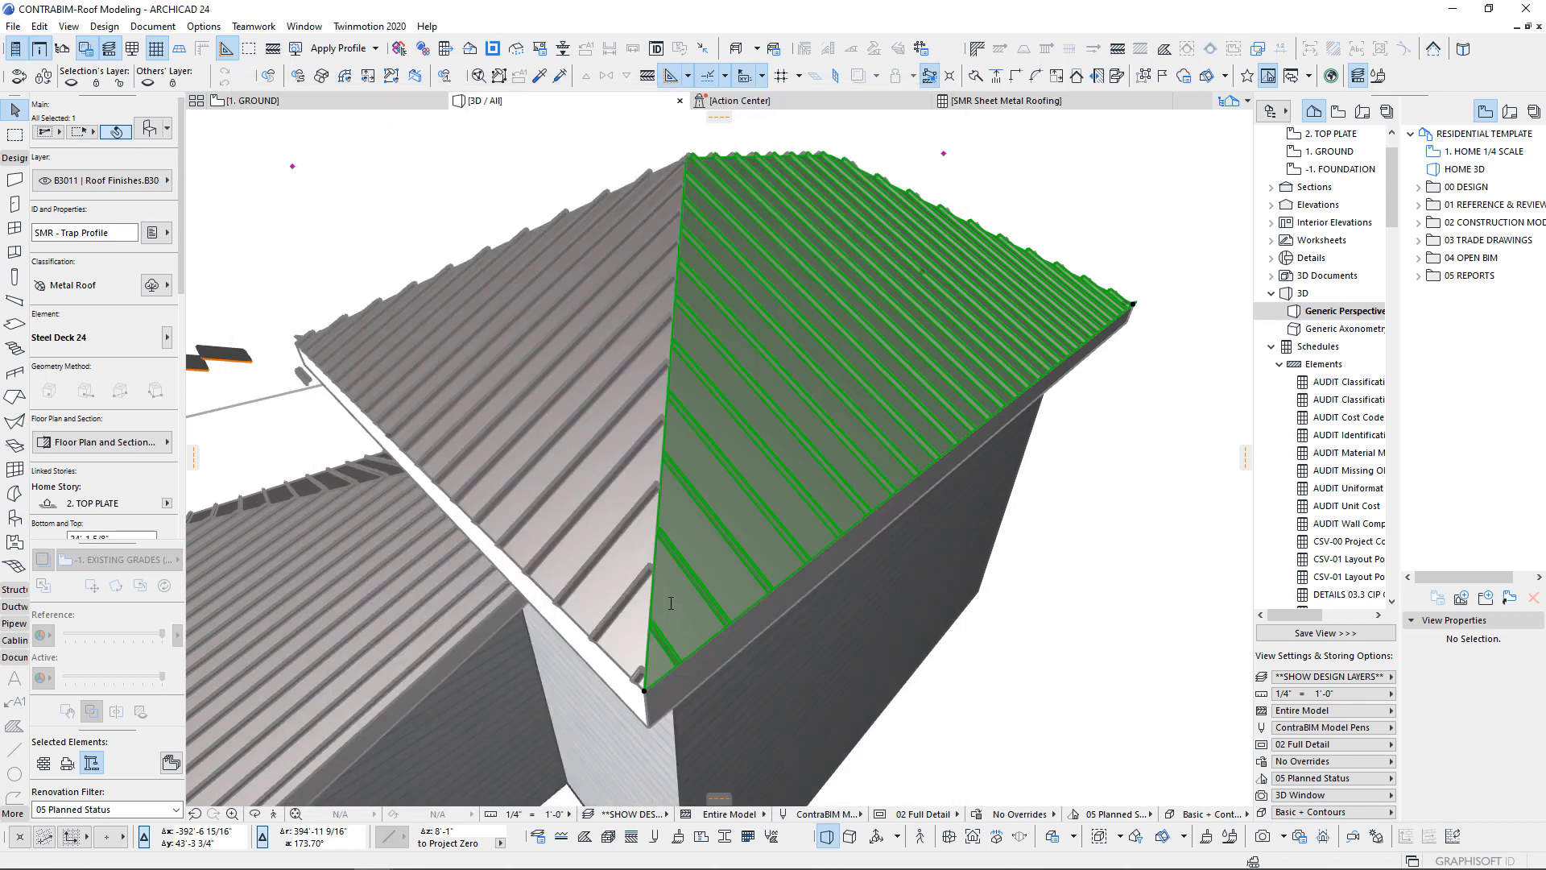
# - Readjust the mirrored long-side panel's Shift Pattern to line its ribs up with the hip end panel's ribs
pyautogui.scroll(5, 670, 603)
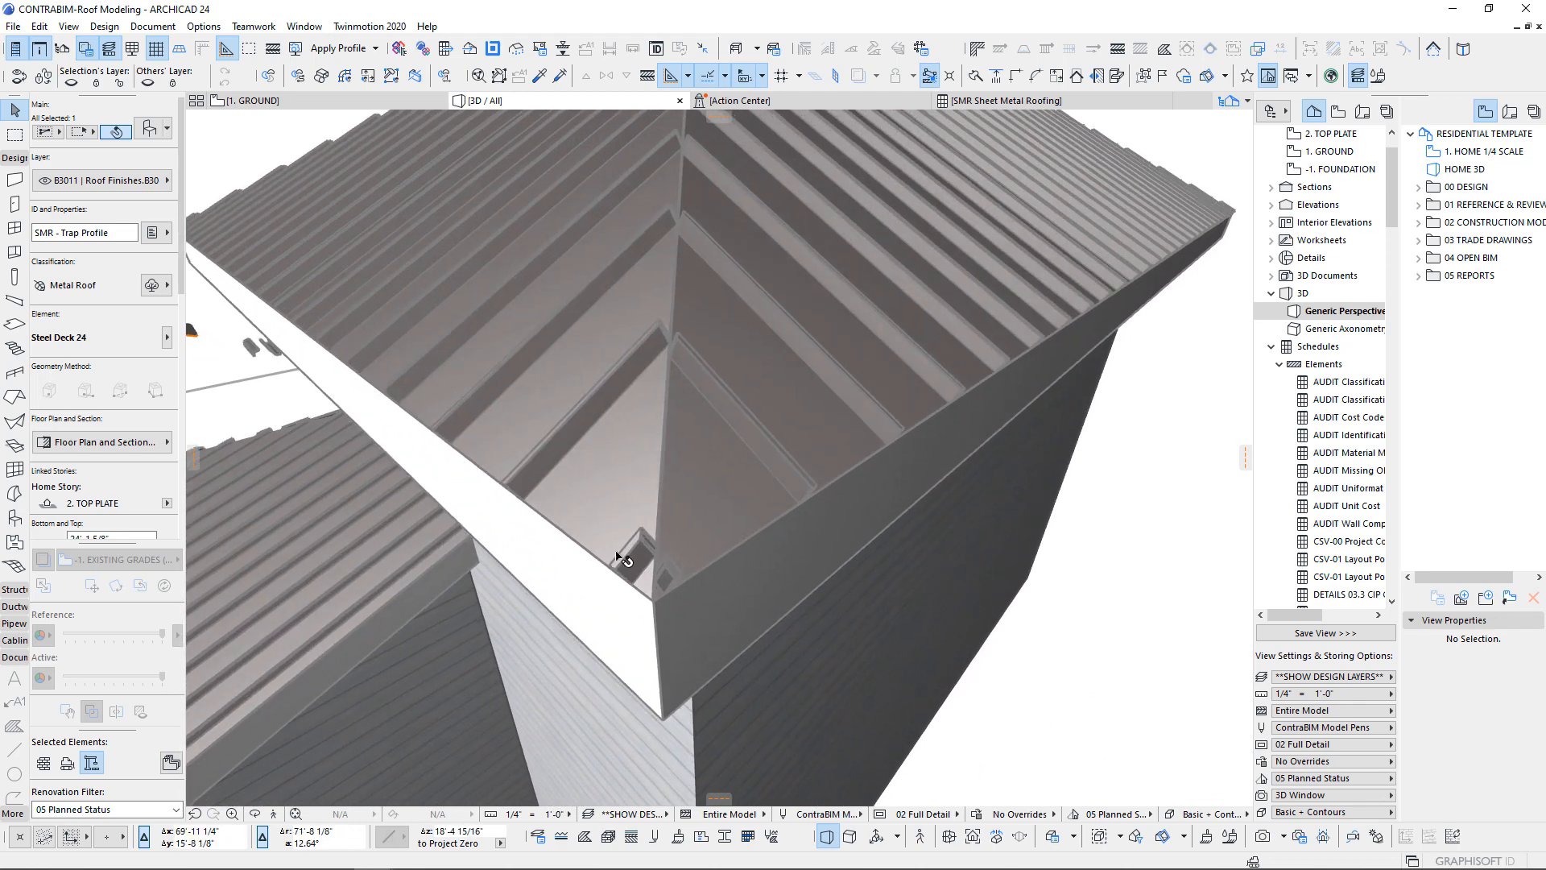
pyautogui.doubleClick(769, 347)
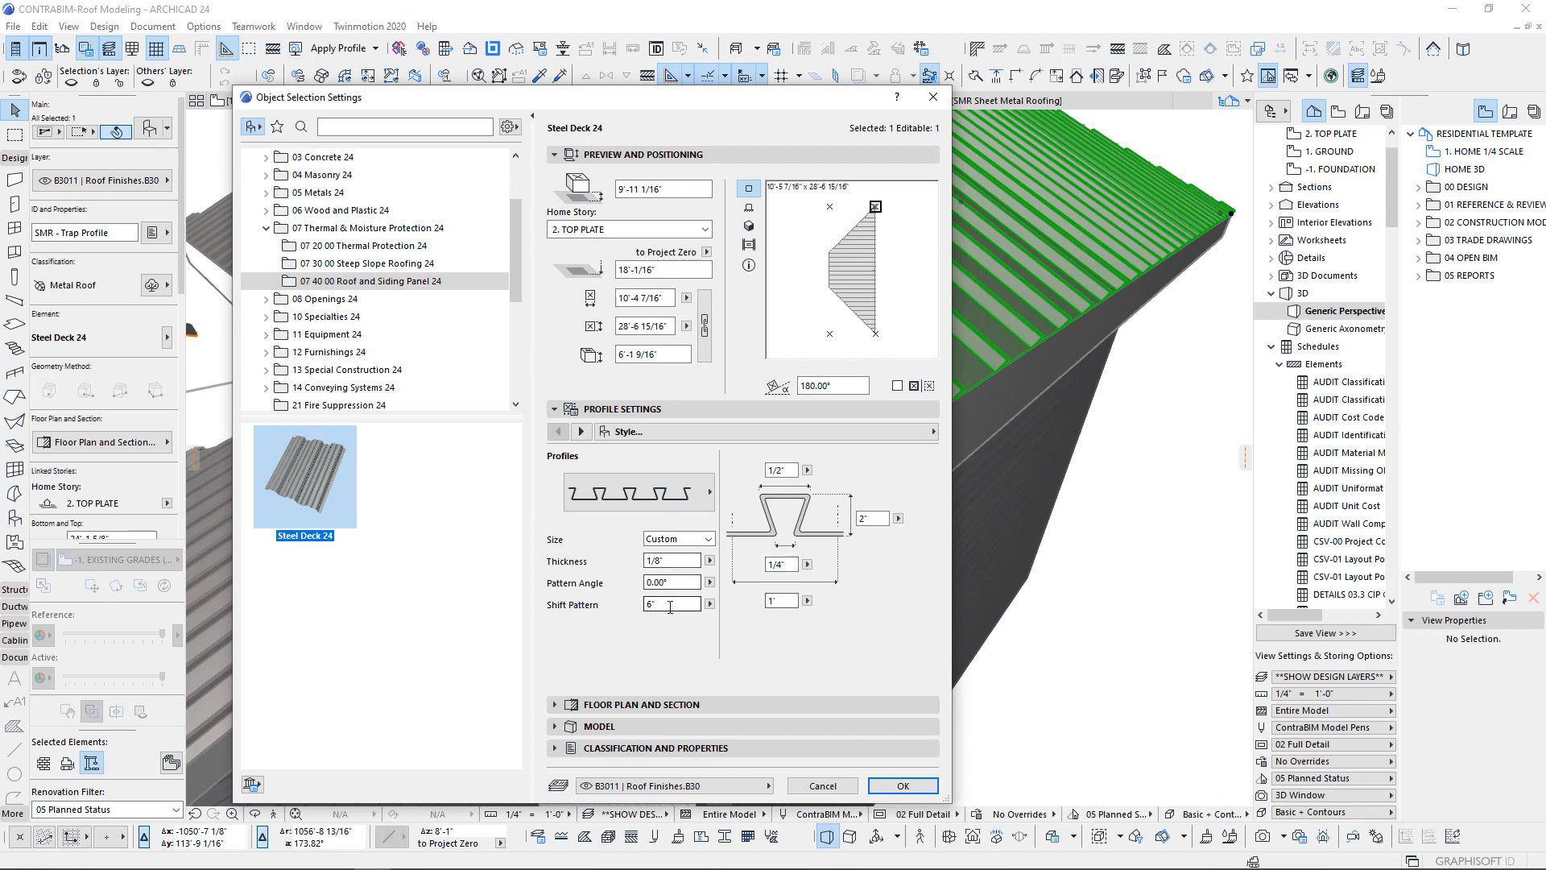
pyautogui.press('Return')
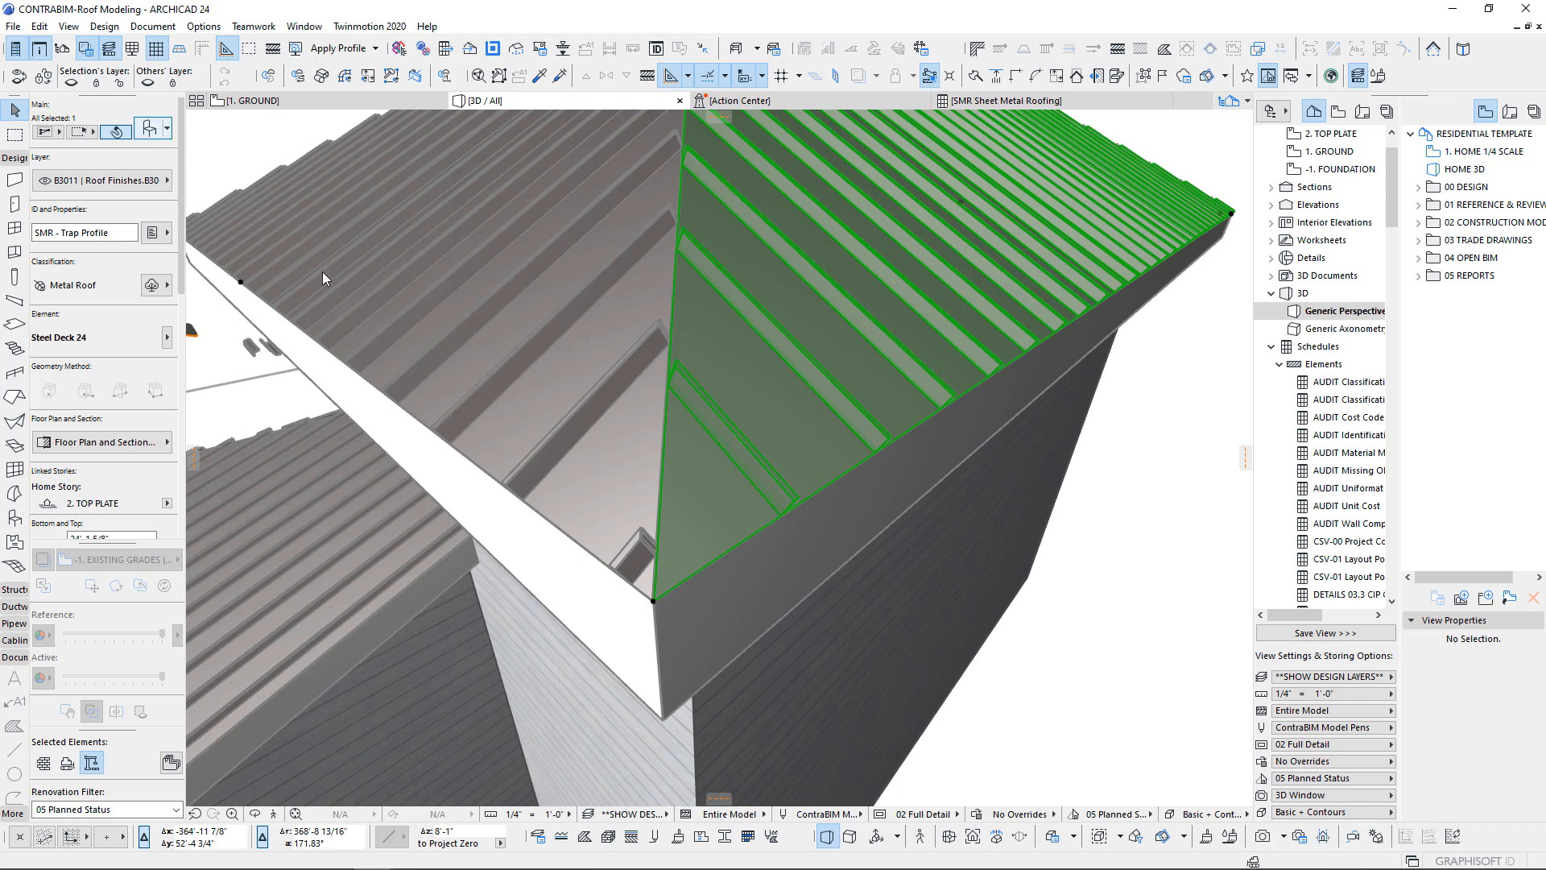
pyautogui.hotkey('ctrl', 't')
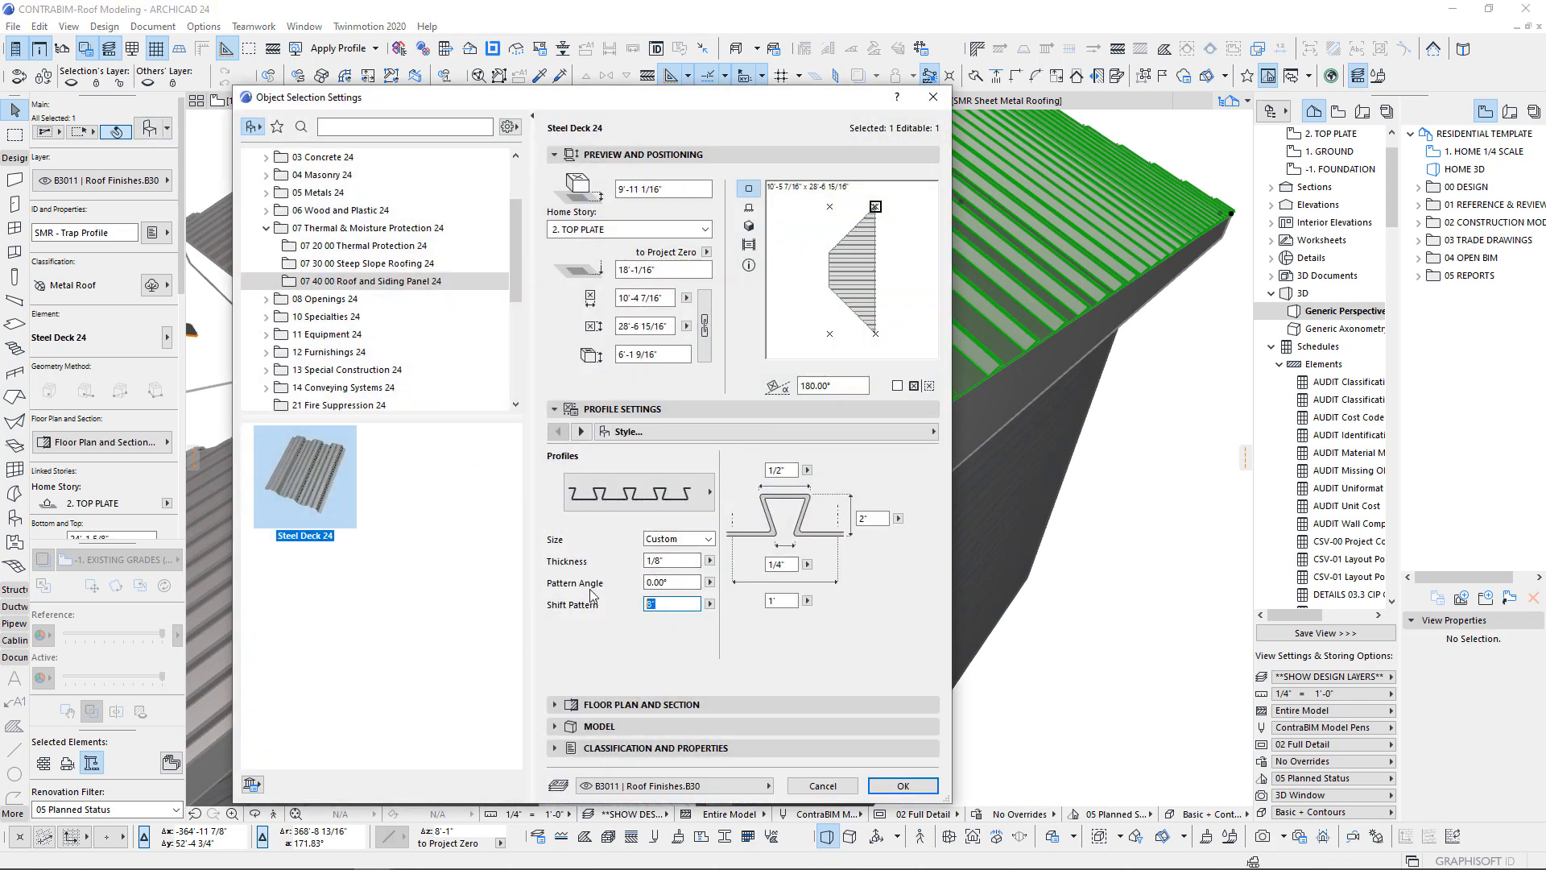
pyautogui.press('Return')
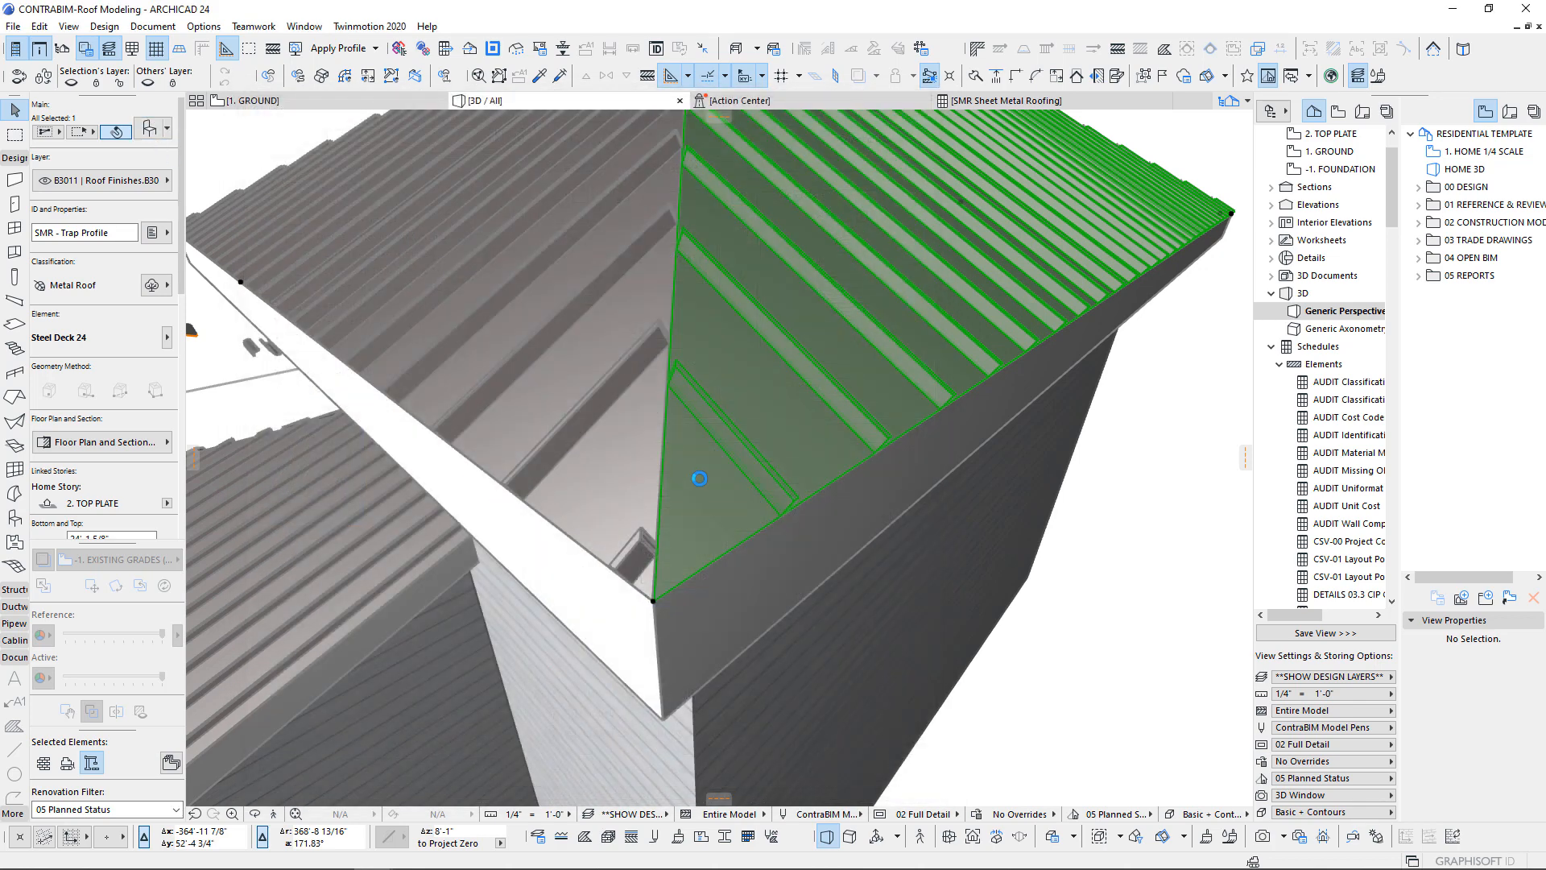
# - Change the Shift Pattern of the original hip end's panel to move its ribs toward the hip corner
pyautogui.keyDown('shift'); pyautogui.moveTo(708, 529); pyautogui.dragTo(654, 520, button='middle'); pyautogui.keyUp('shift')
pyautogui.click(697, 548)
pyautogui.click(684, 521)
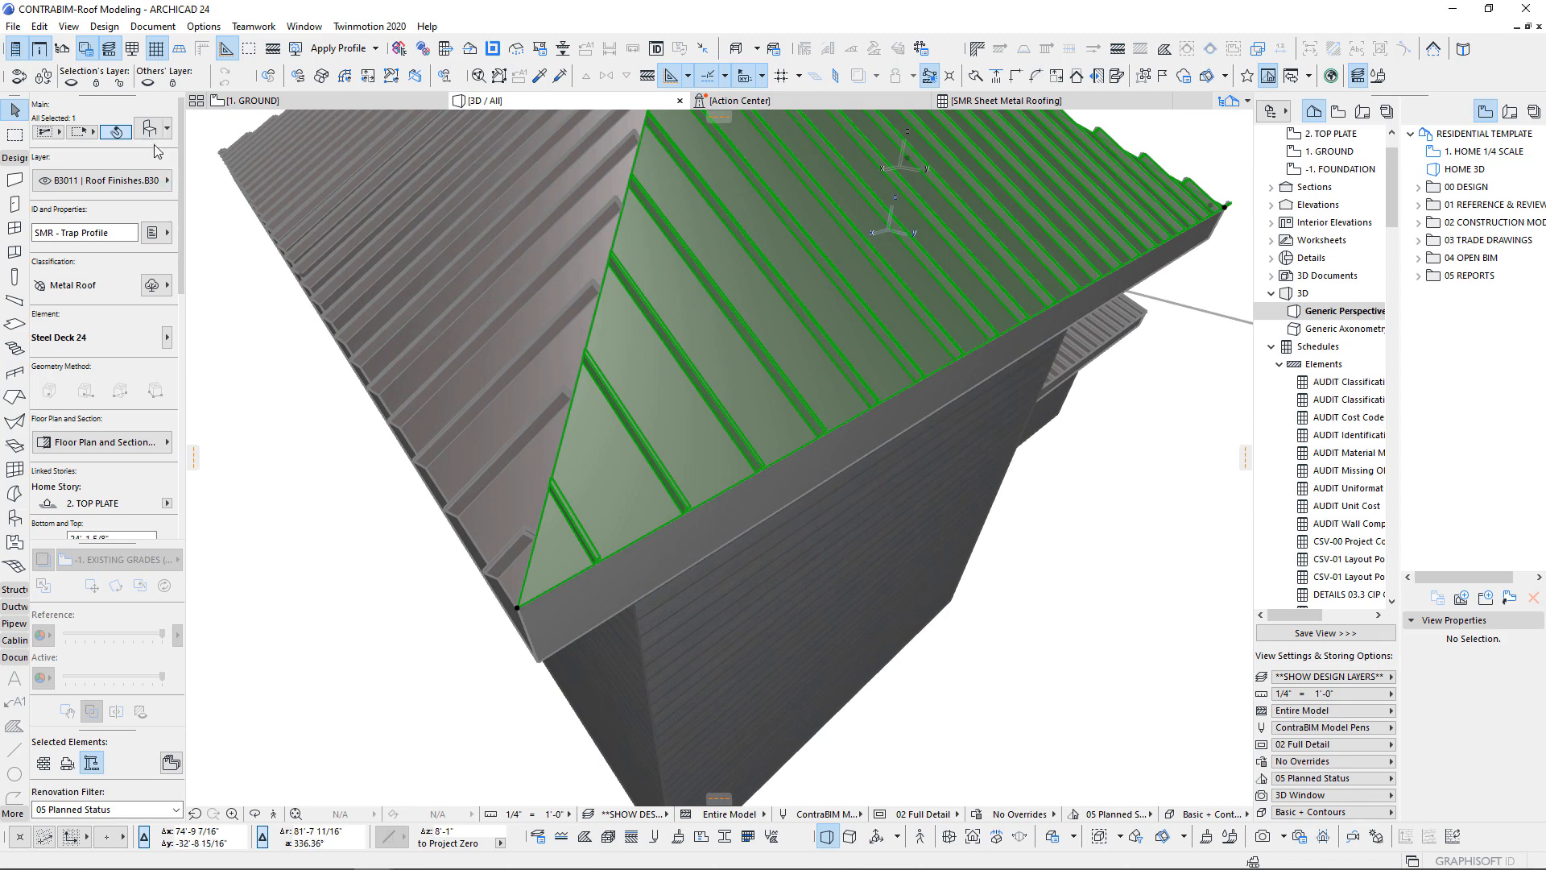
pyautogui.doubleClick(678, 342)
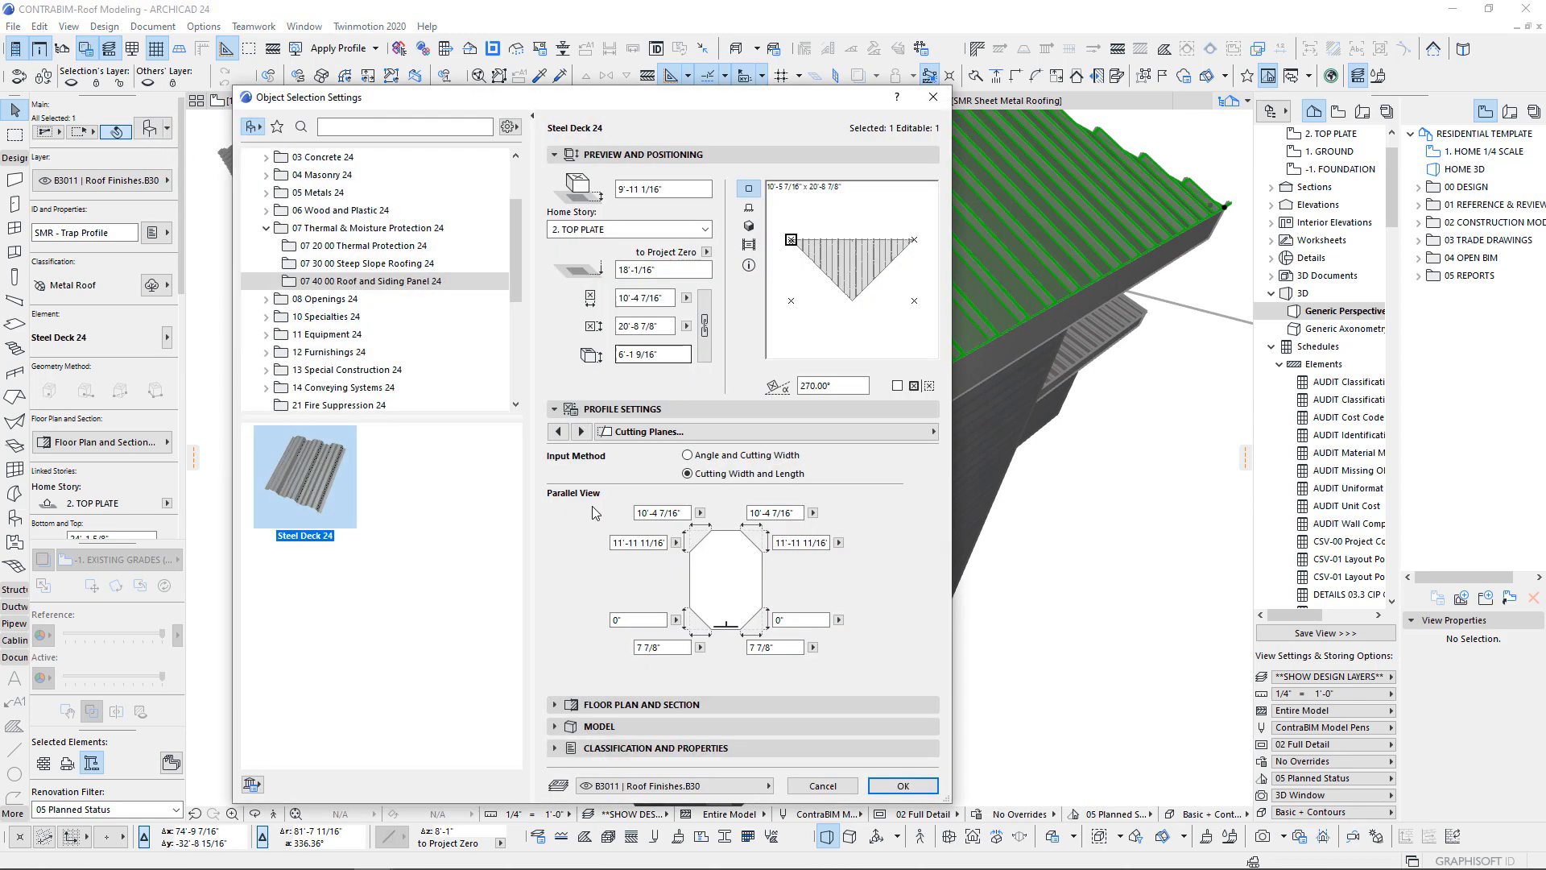
pyautogui.click(555, 432)
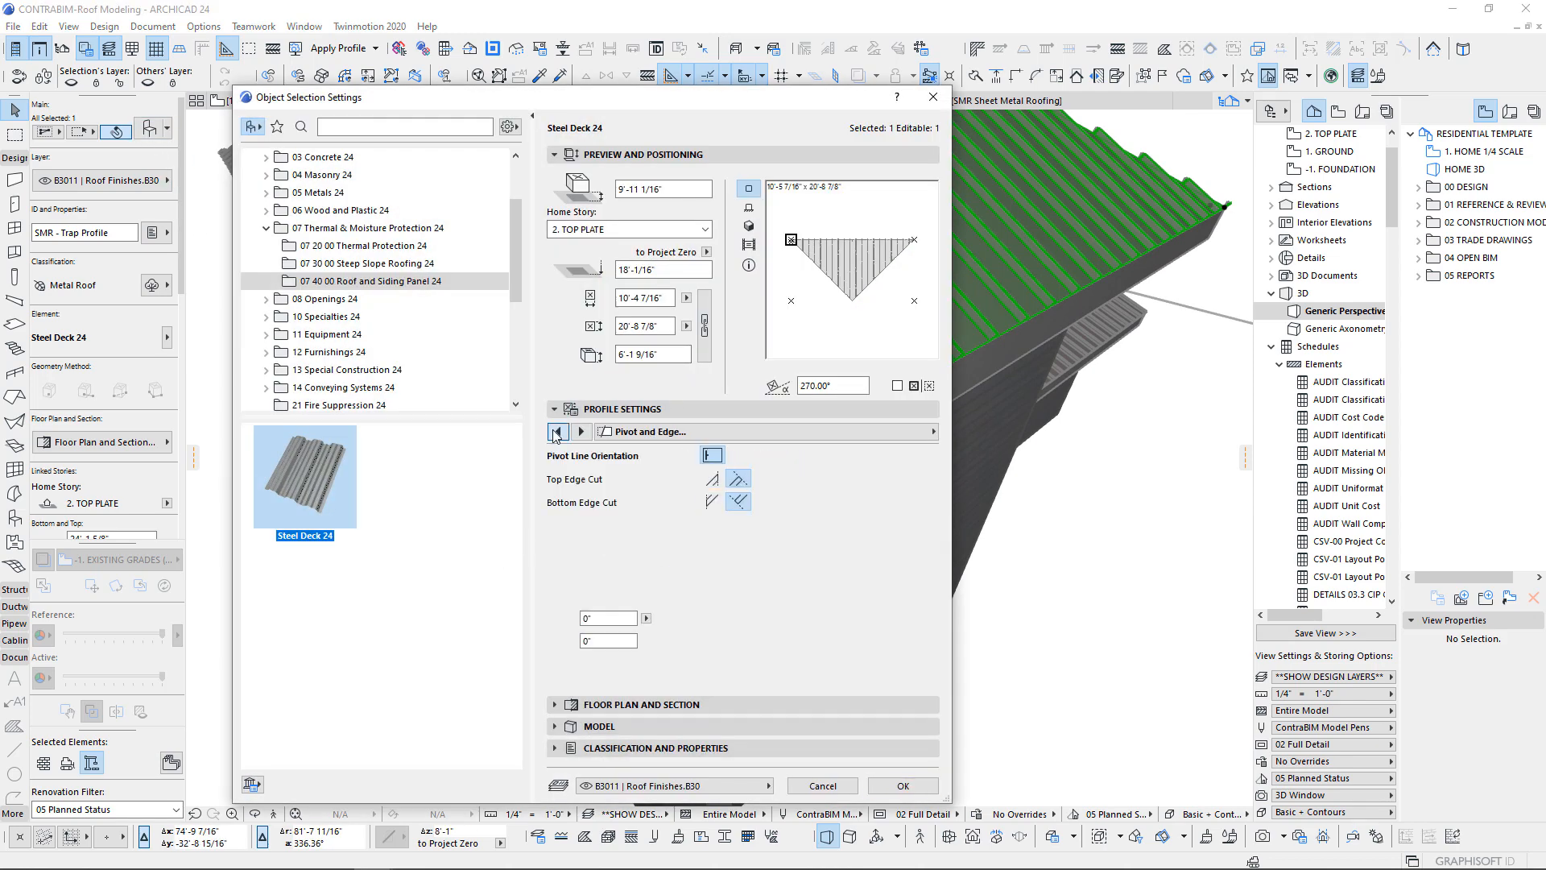
pyautogui.click(555, 432)
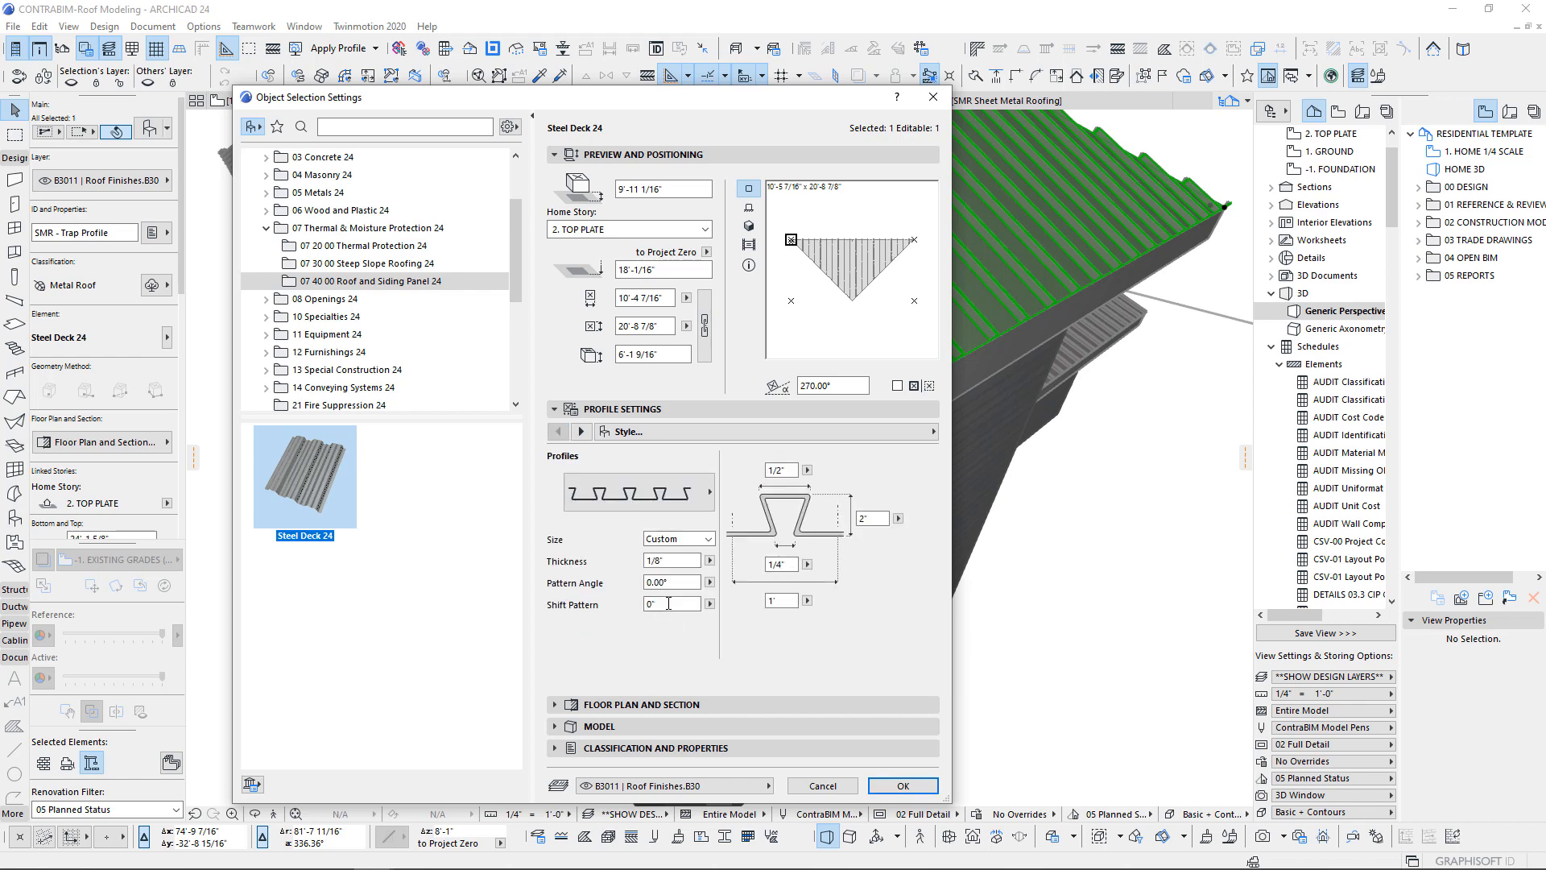
pyautogui.press('Return')
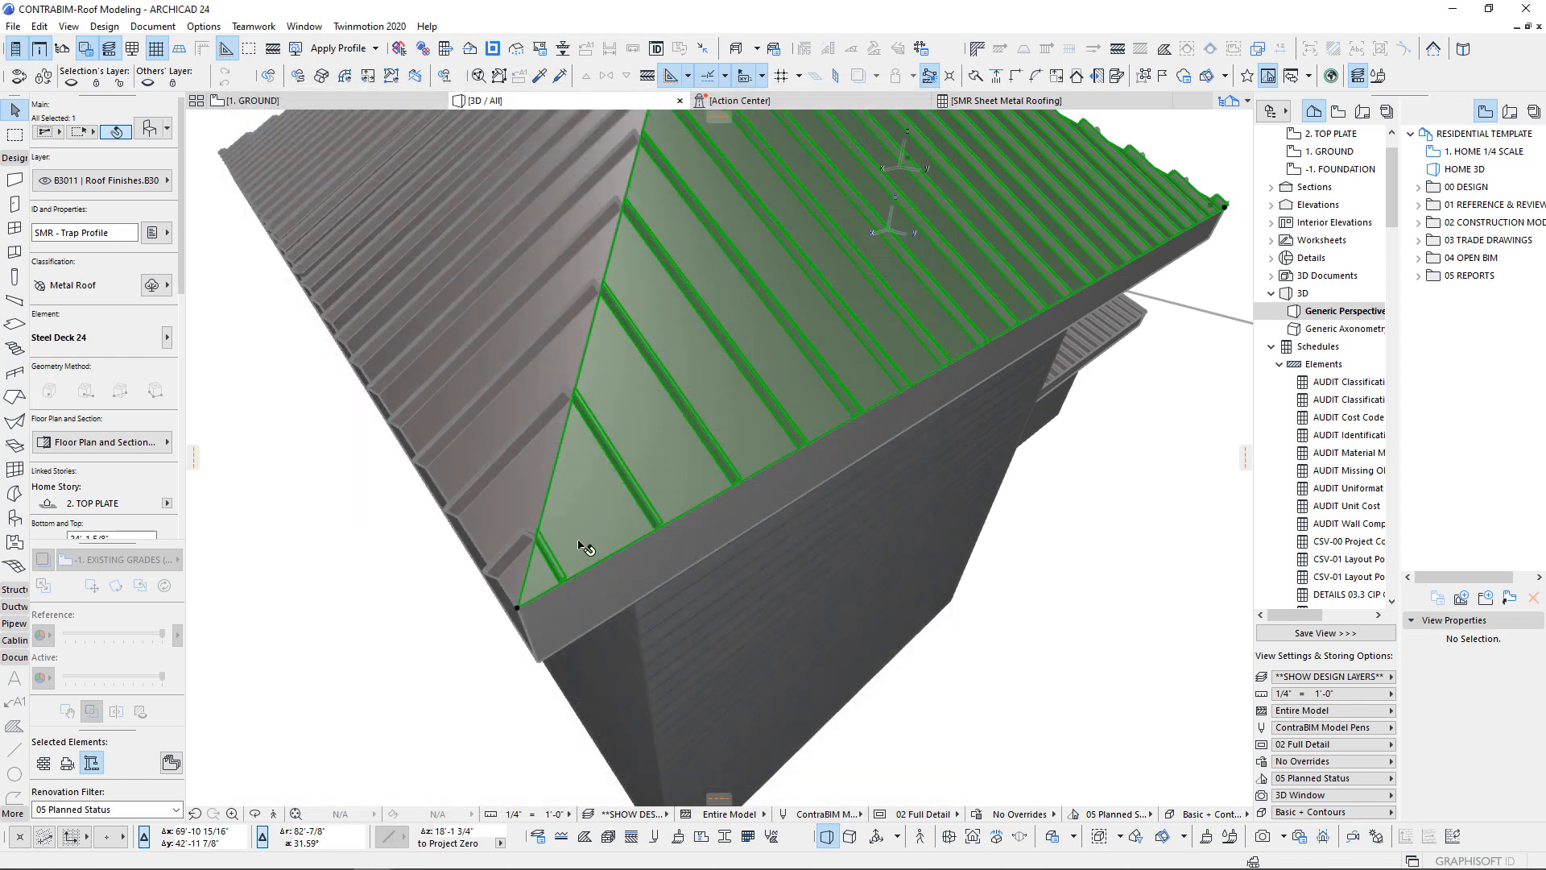
# - Undo the last panel settings change and deselect the panel
pyautogui.keyDown('shift'); pyautogui.moveTo(586, 631); pyautogui.dragTo(603, 453, button='middle'); pyautogui.keyUp('shift')
pyautogui.scroll(-3, 684, 411)
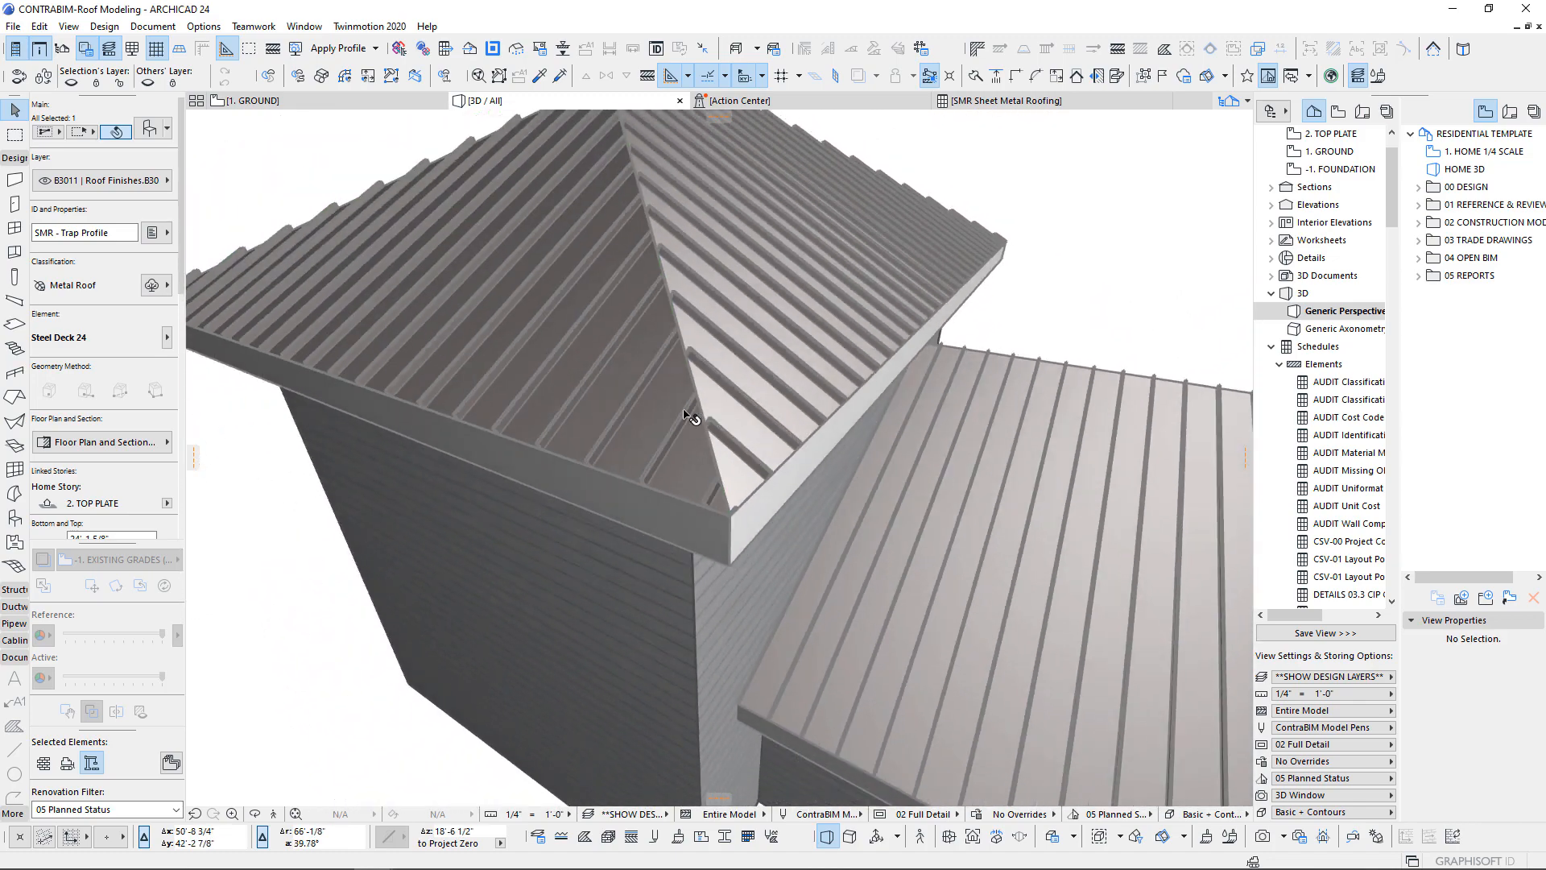
pyautogui.keyDown('shift'); pyautogui.moveTo(684, 411); pyautogui.dragTo(686, 412, button='middle'); pyautogui.keyUp('shift')
pyautogui.scroll(3, 685, 411)
pyautogui.hotkey('ctrl', 'z')
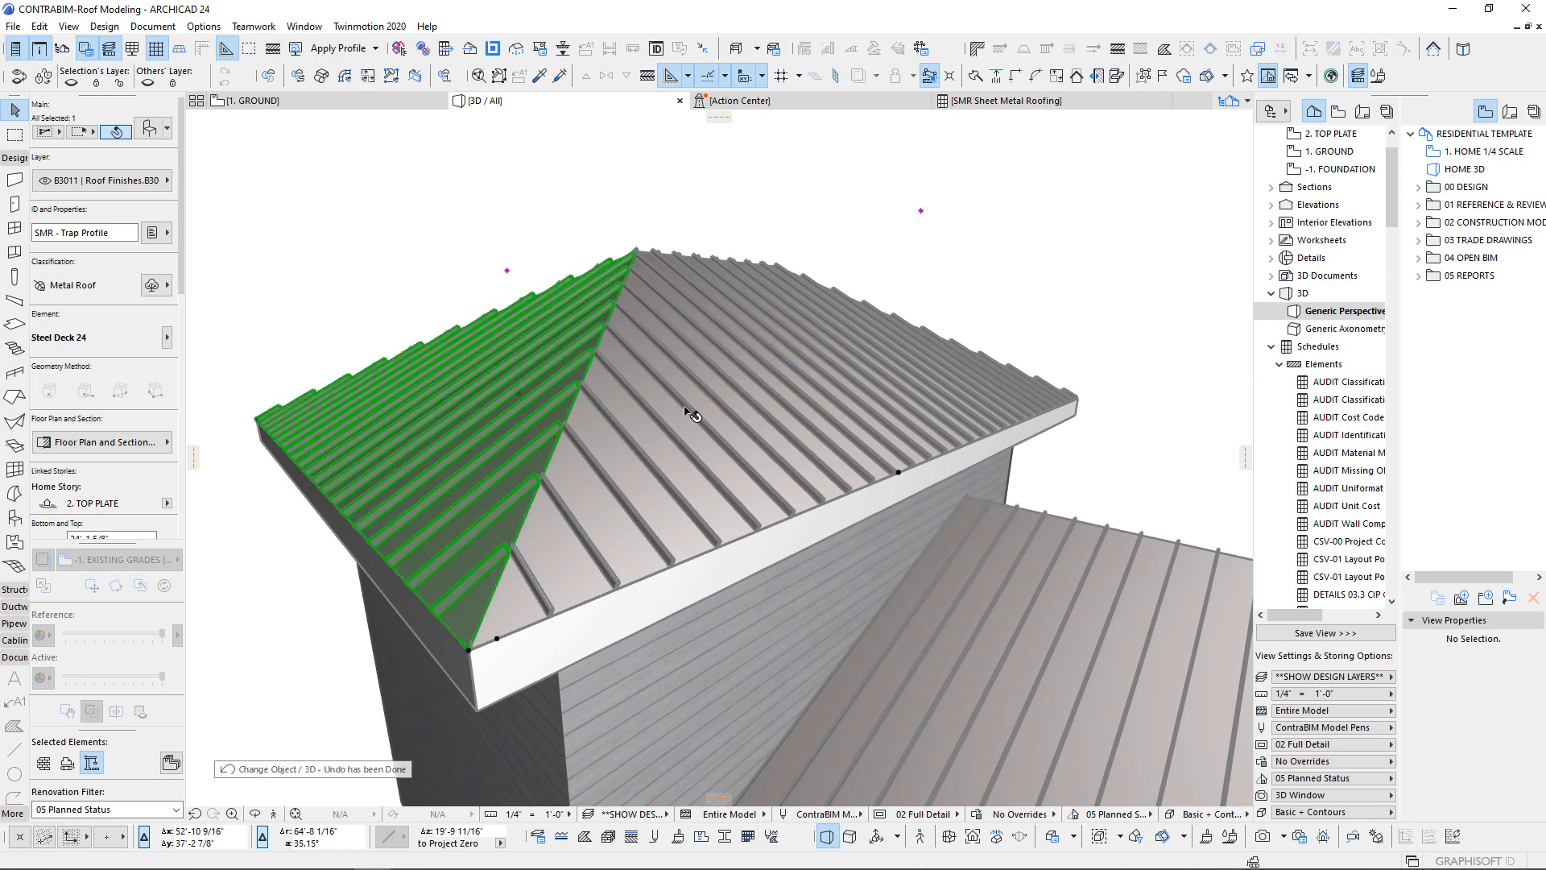
pyautogui.press('Escape')
pyautogui.scroll(-10, 576, 545)
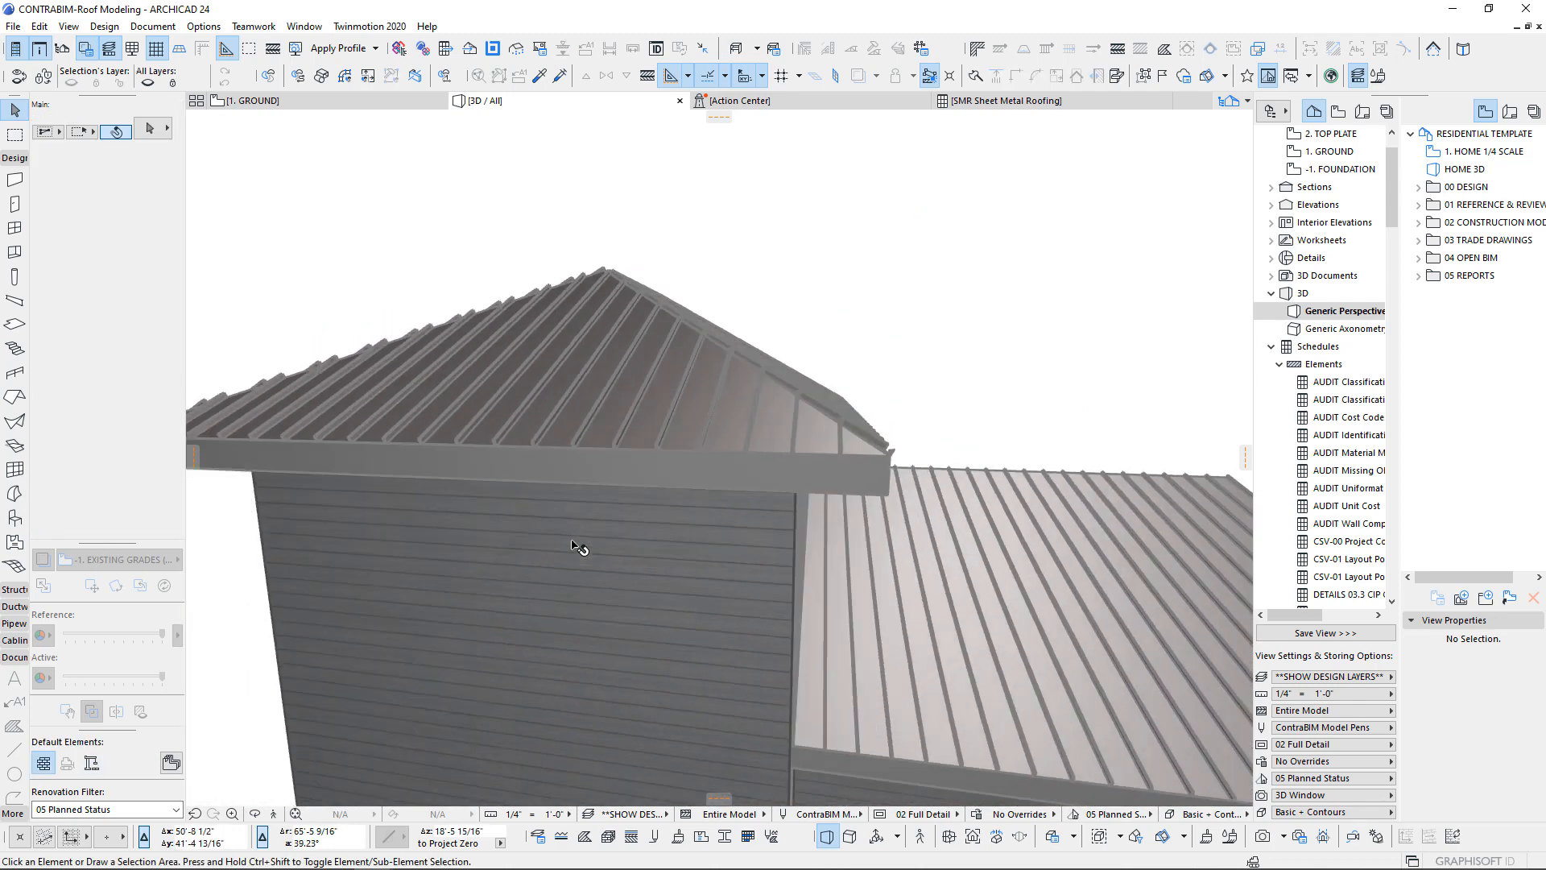
# - Select all seven Steel Deck roofing panels: the shed roof panel, both lower hip roof panels and the four upper hip roof panels
pyautogui.keyDown('shift'); pyautogui.moveTo(577, 541); pyautogui.dragTo(577, 538, button='middle'); pyautogui.keyUp('shift')
pyautogui.keyDown('shift'); pyautogui.moveTo(870, 374); pyautogui.dragTo(668, 427, button='middle'); pyautogui.keyUp('shift')
pyautogui.click(660, 423)
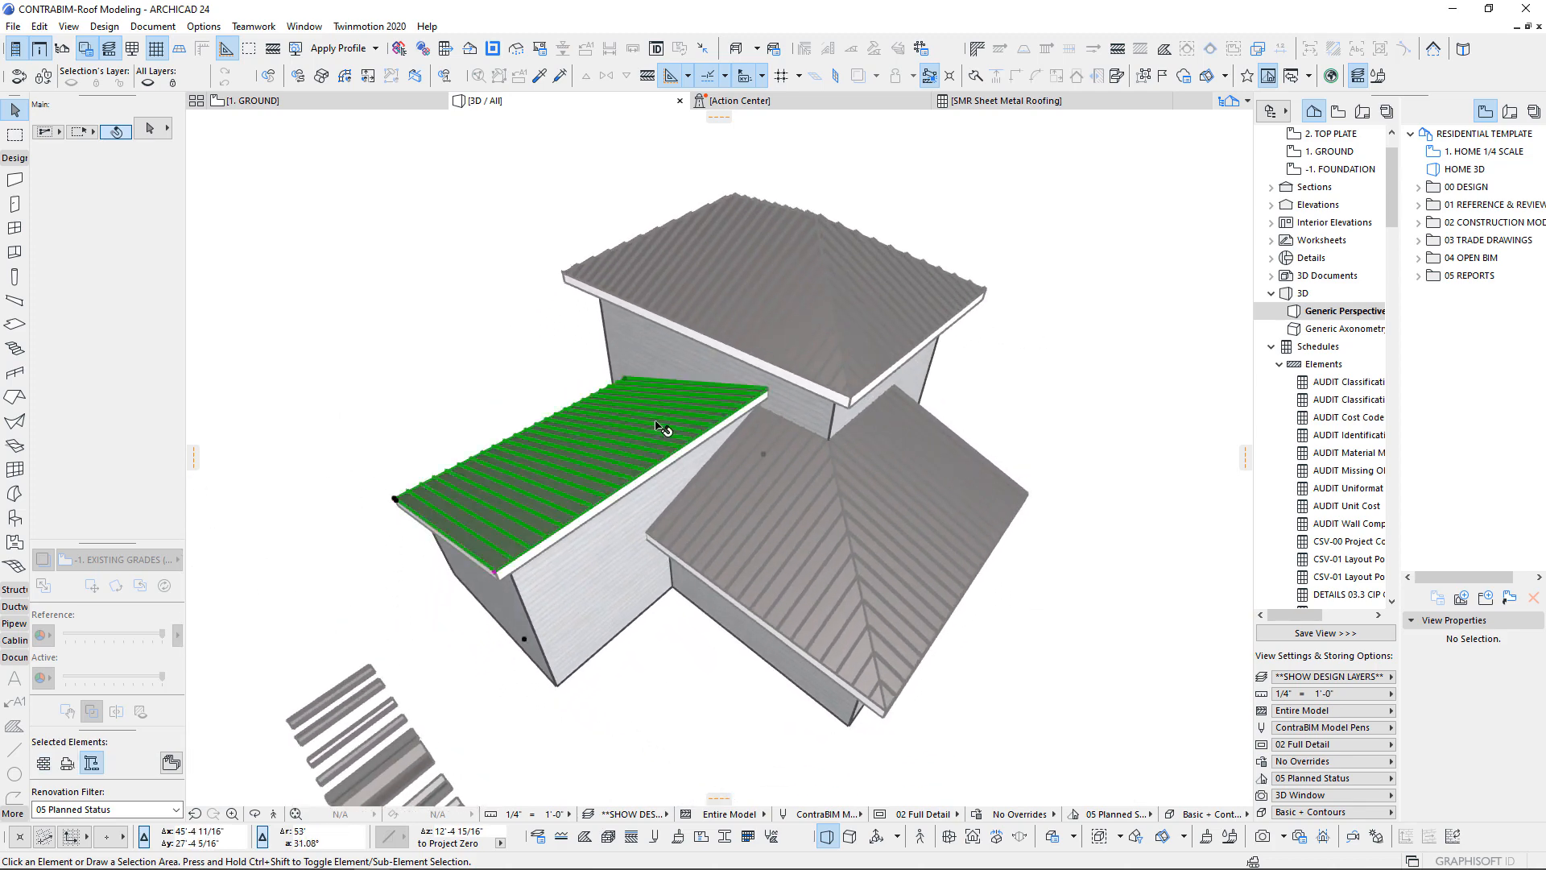
pyautogui.keyDown('shift'); pyautogui.click(802, 505); pyautogui.keyUp('shift')
pyautogui.keyDown('shift'); pyautogui.click(925, 493); pyautogui.keyUp('shift')
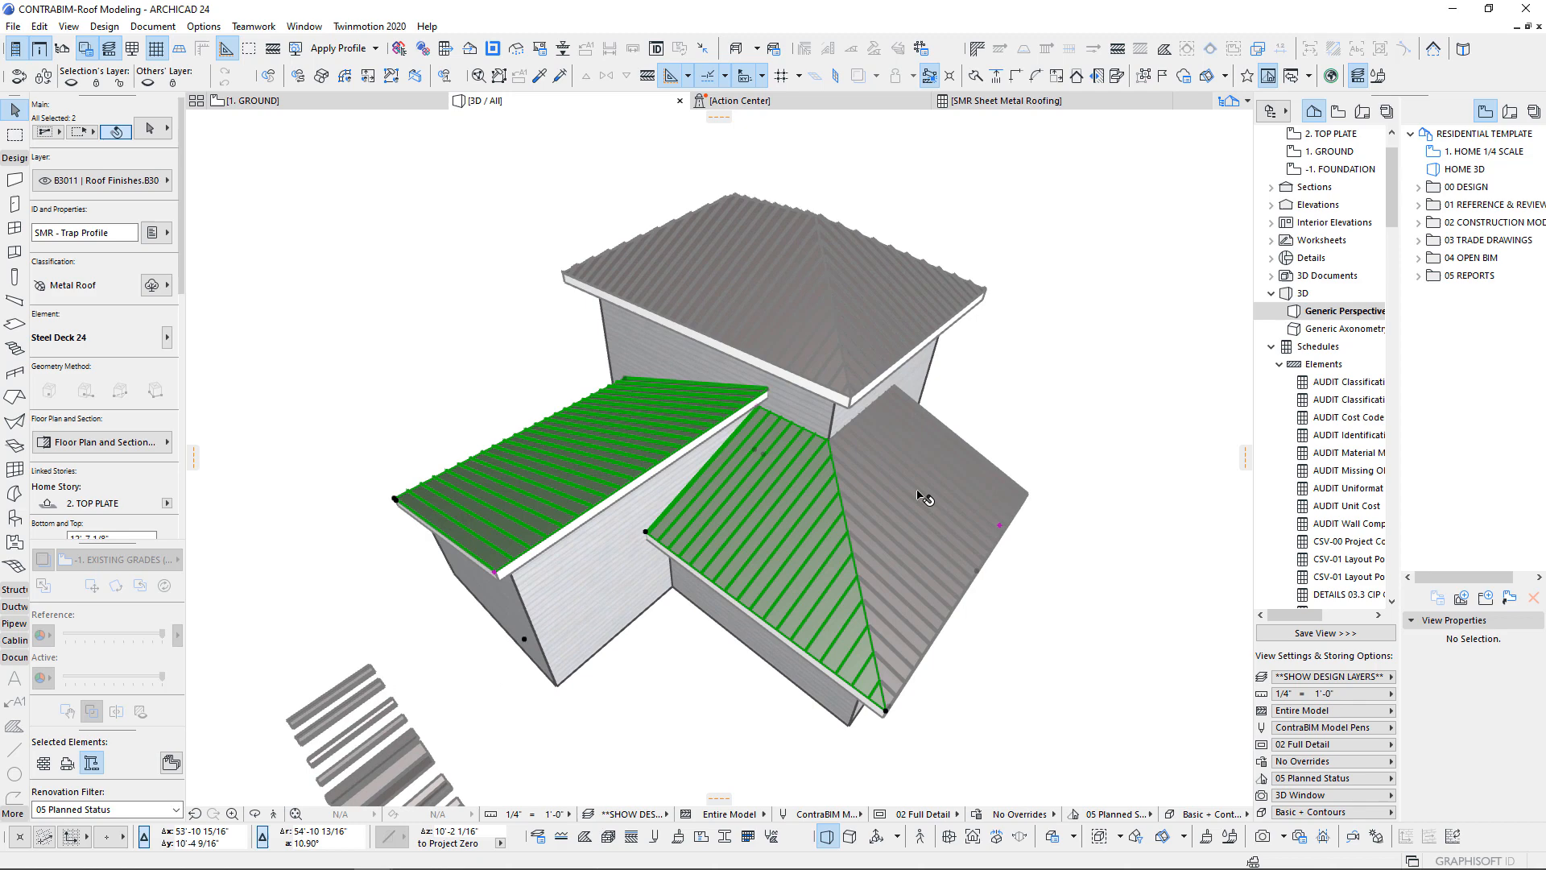
pyautogui.keyDown('shift'); pyautogui.click(872, 286); pyautogui.keyUp('shift')
pyautogui.keyDown('shift'); pyautogui.click(769, 283); pyautogui.keyUp('shift')
pyautogui.keyDown('shift'); pyautogui.moveTo(769, 284); pyautogui.dragTo(626, 283, button='middle'); pyautogui.keyUp('shift')
pyautogui.keyDown('shift'); pyautogui.click(470, 449); pyautogui.keyUp('shift')
pyautogui.keyDown('shift'); pyautogui.click(742, 477); pyautogui.keyUp('shift')
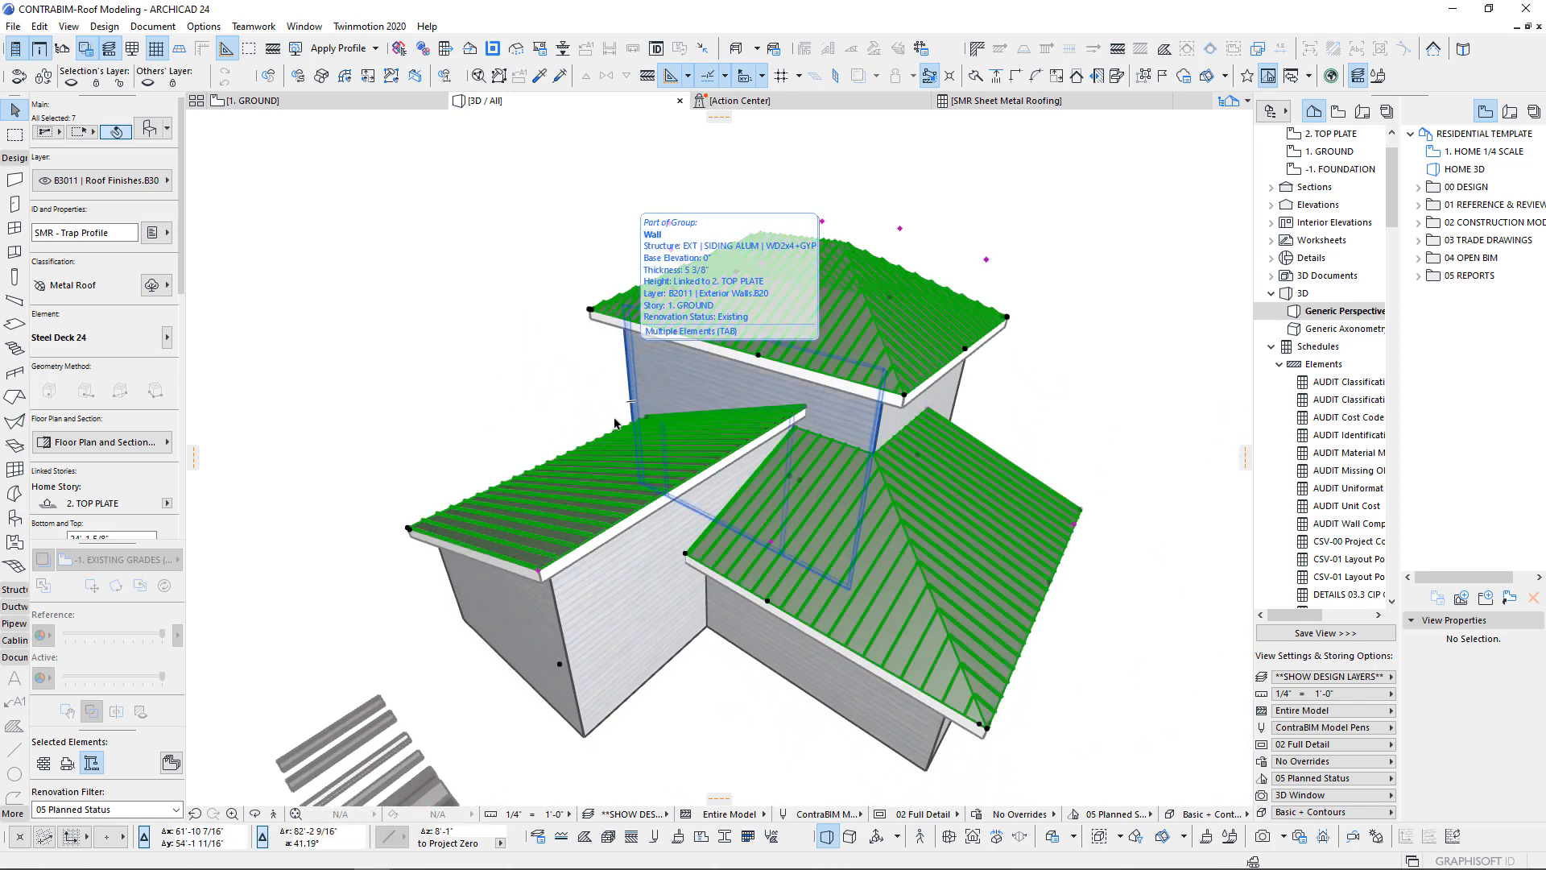
pyautogui.keyDown('shift'); pyautogui.moveTo(691, 246); pyautogui.dragTo(716, 418, button='middle'); pyautogui.keyUp('shift')
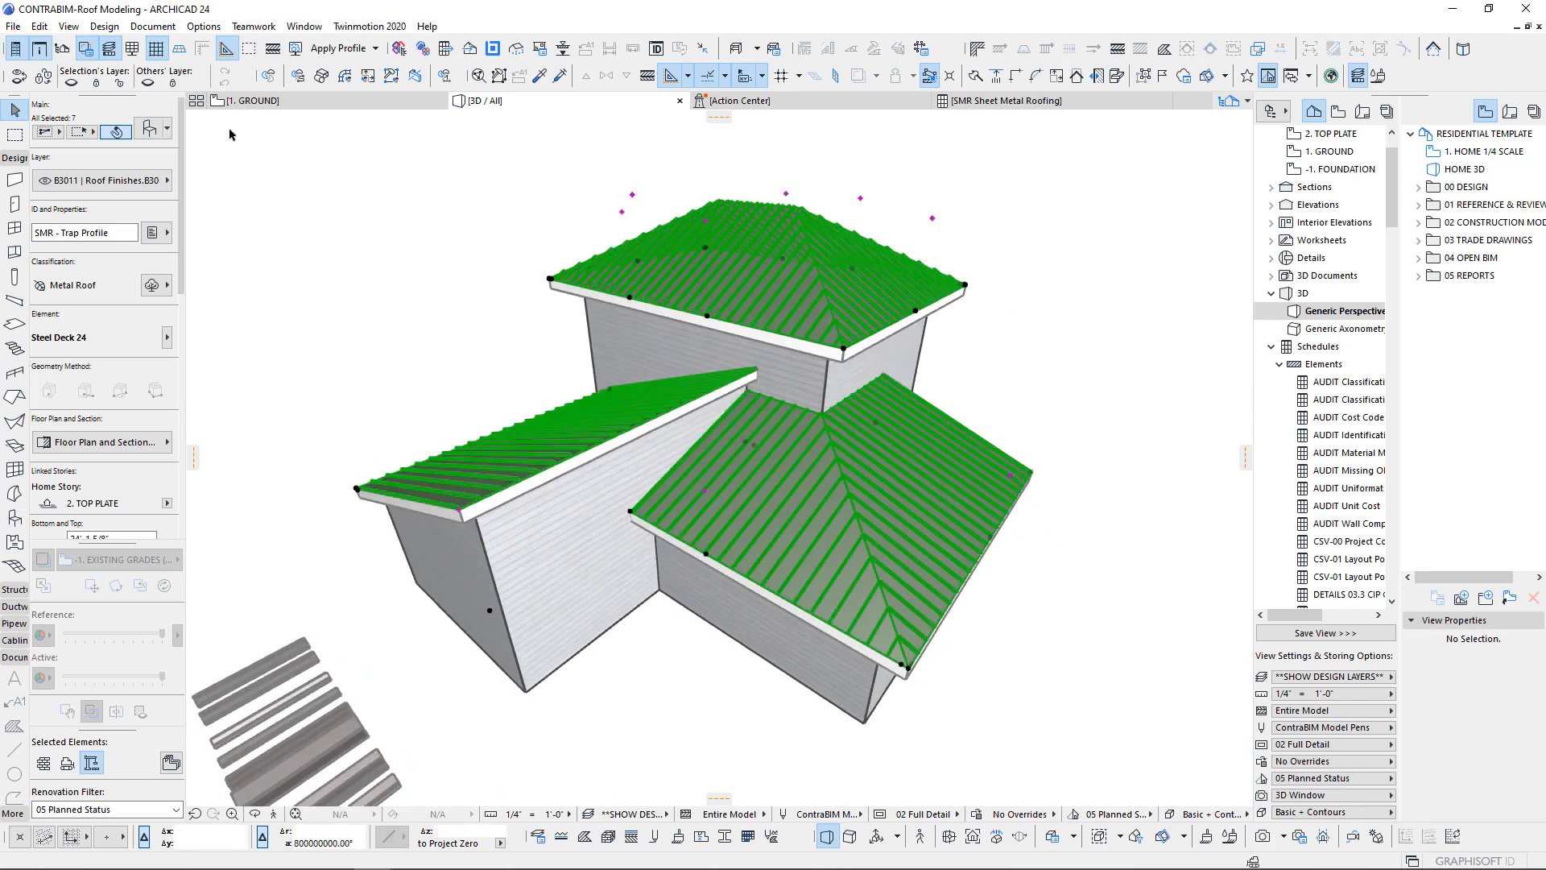
# - Examine the Phase criteria in the SMR Sheet Metal Roofing schedule's scheme settings
pyautogui.rightClick(1030, 102)
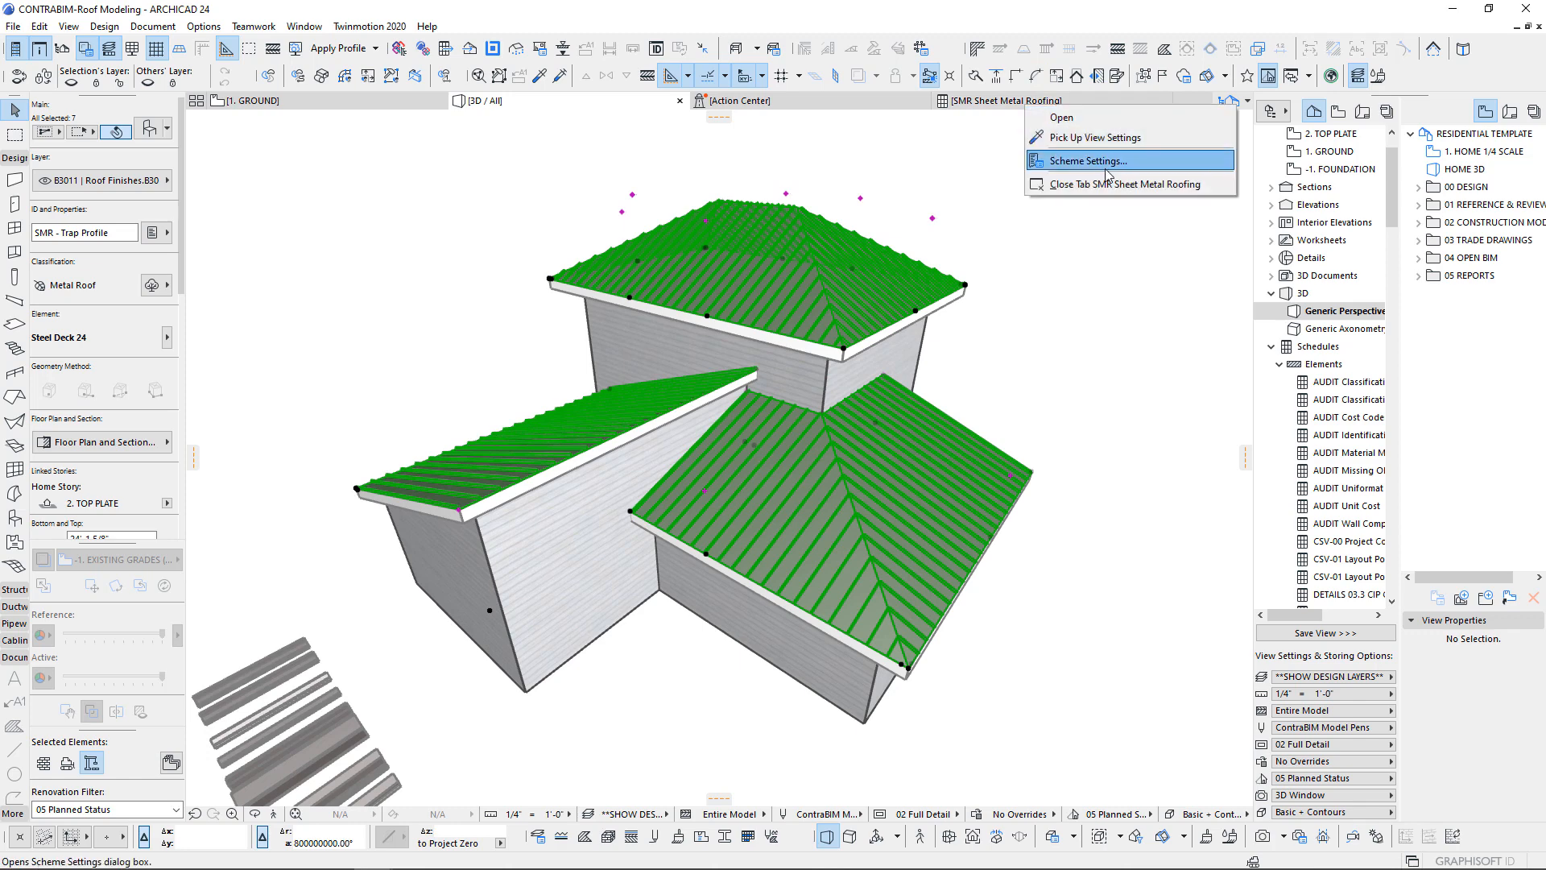
pyautogui.click(1079, 156)
pyautogui.click(727, 207)
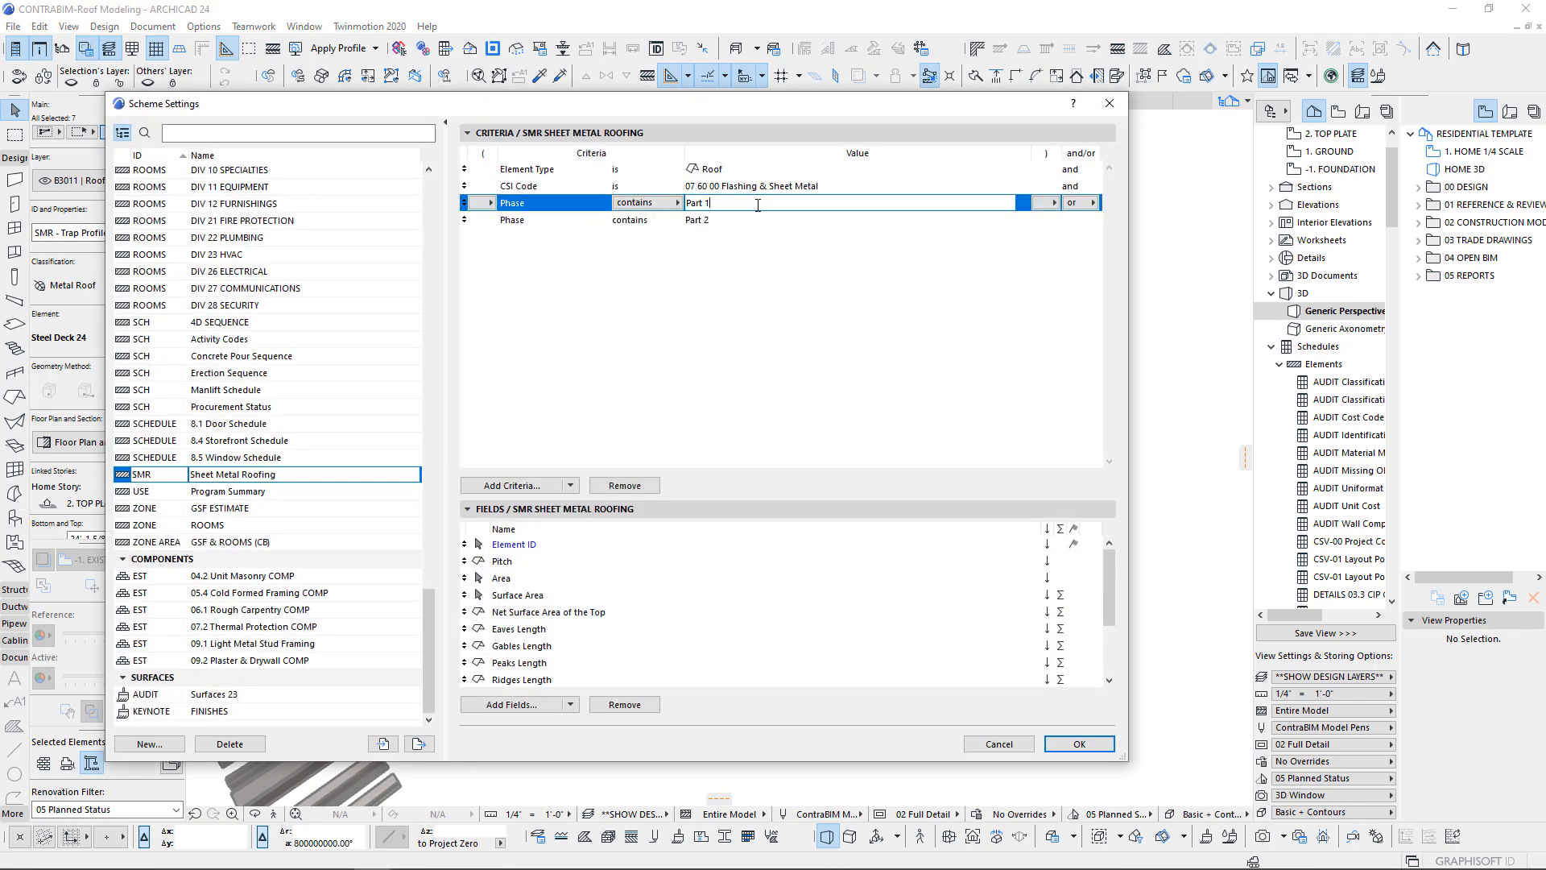
pyautogui.click(729, 220)
pyautogui.click(608, 231)
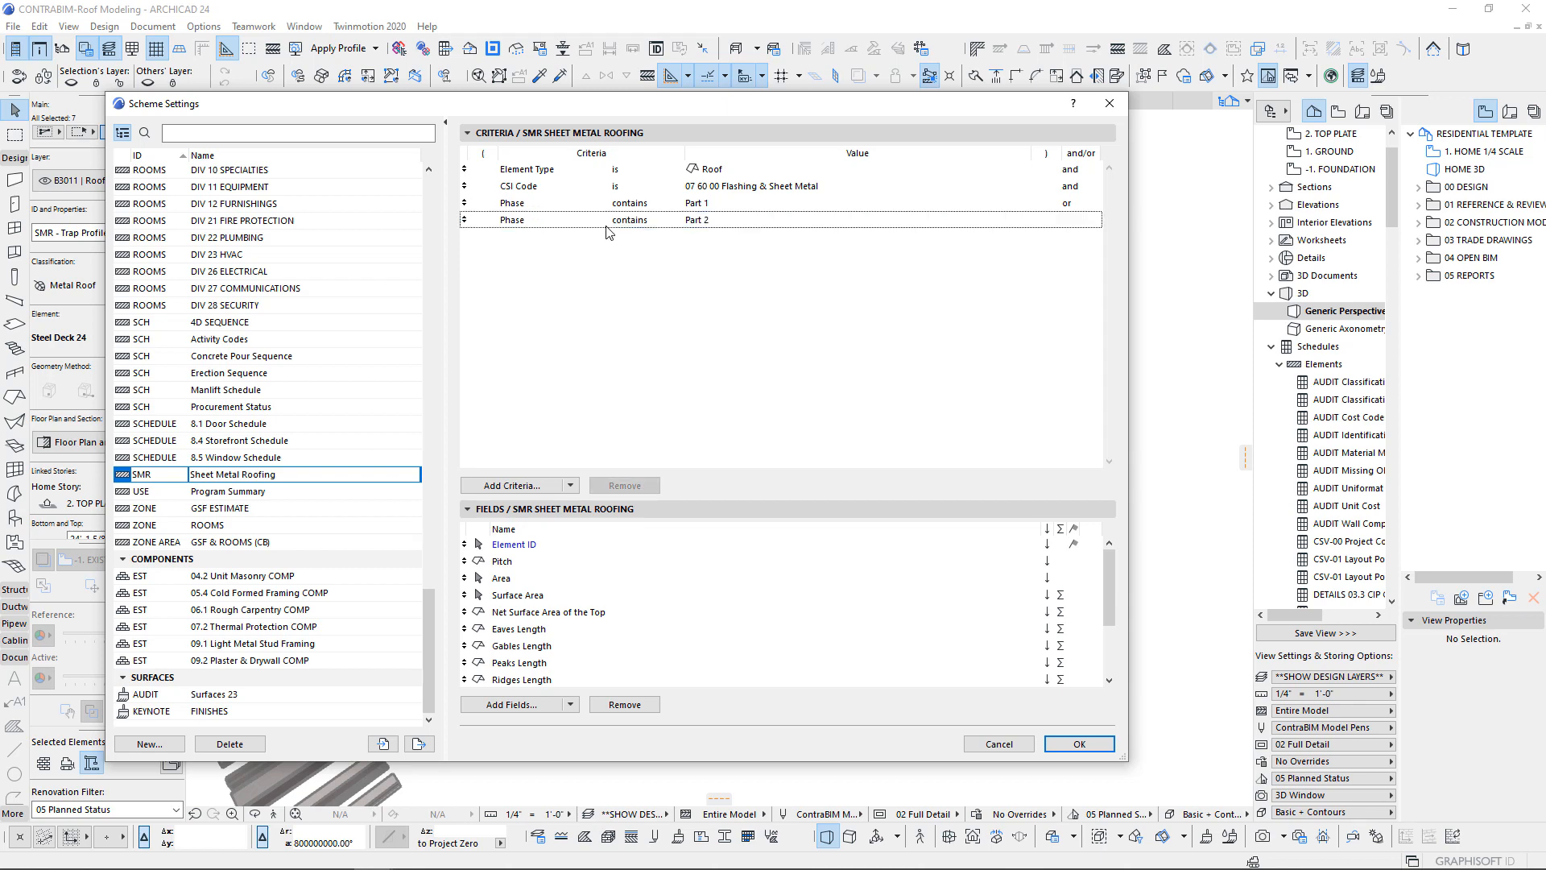
pyautogui.moveTo(730, 221); pyautogui.dragTo(664, 217)
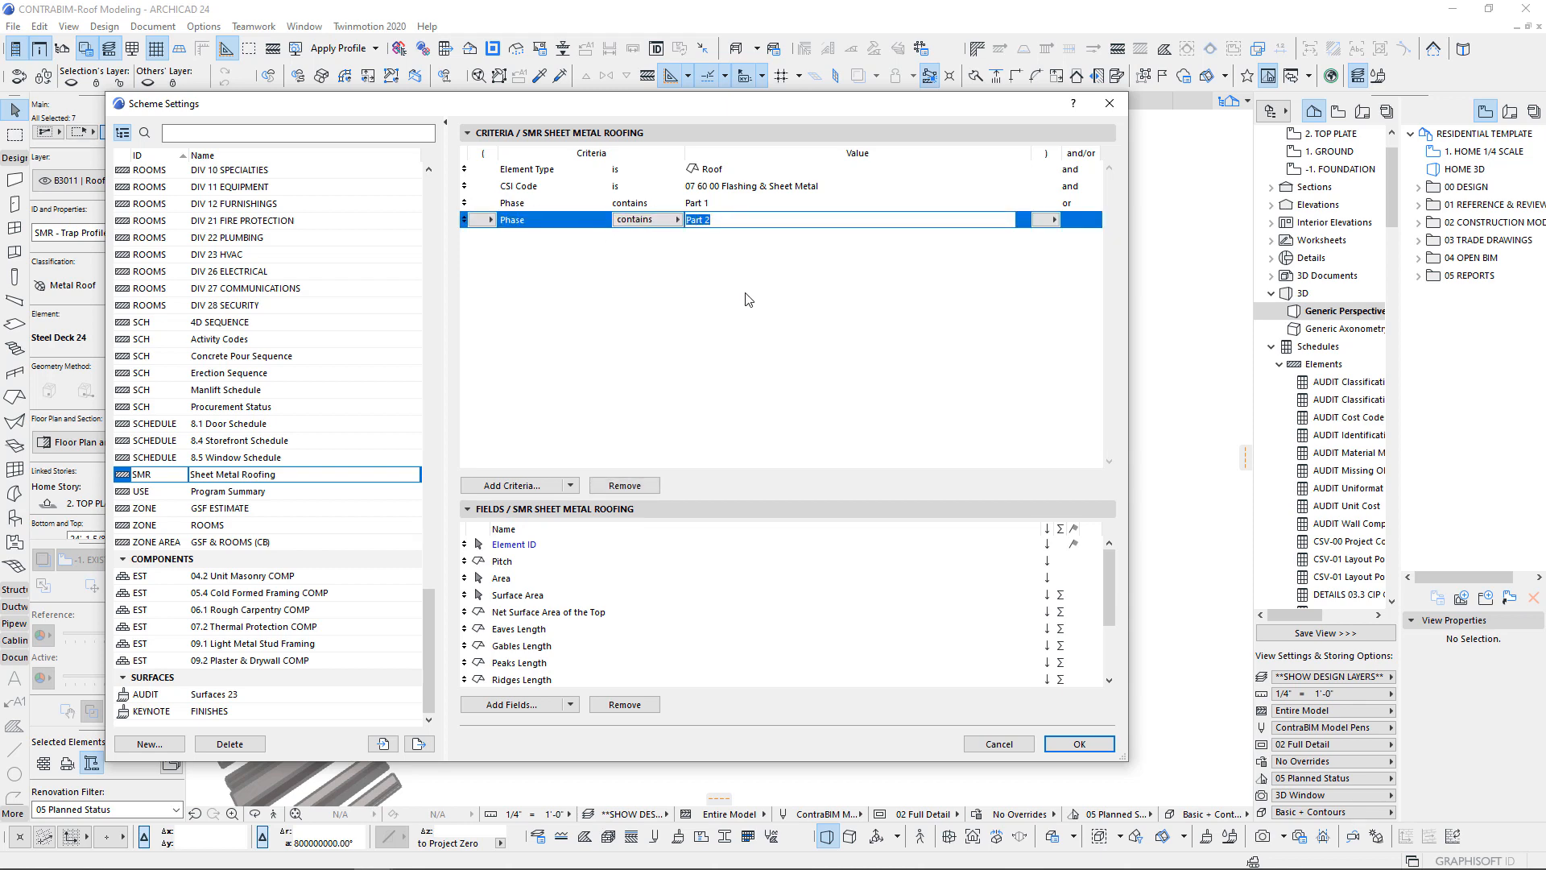
pyautogui.click(780, 349)
pyautogui.click(1076, 739)
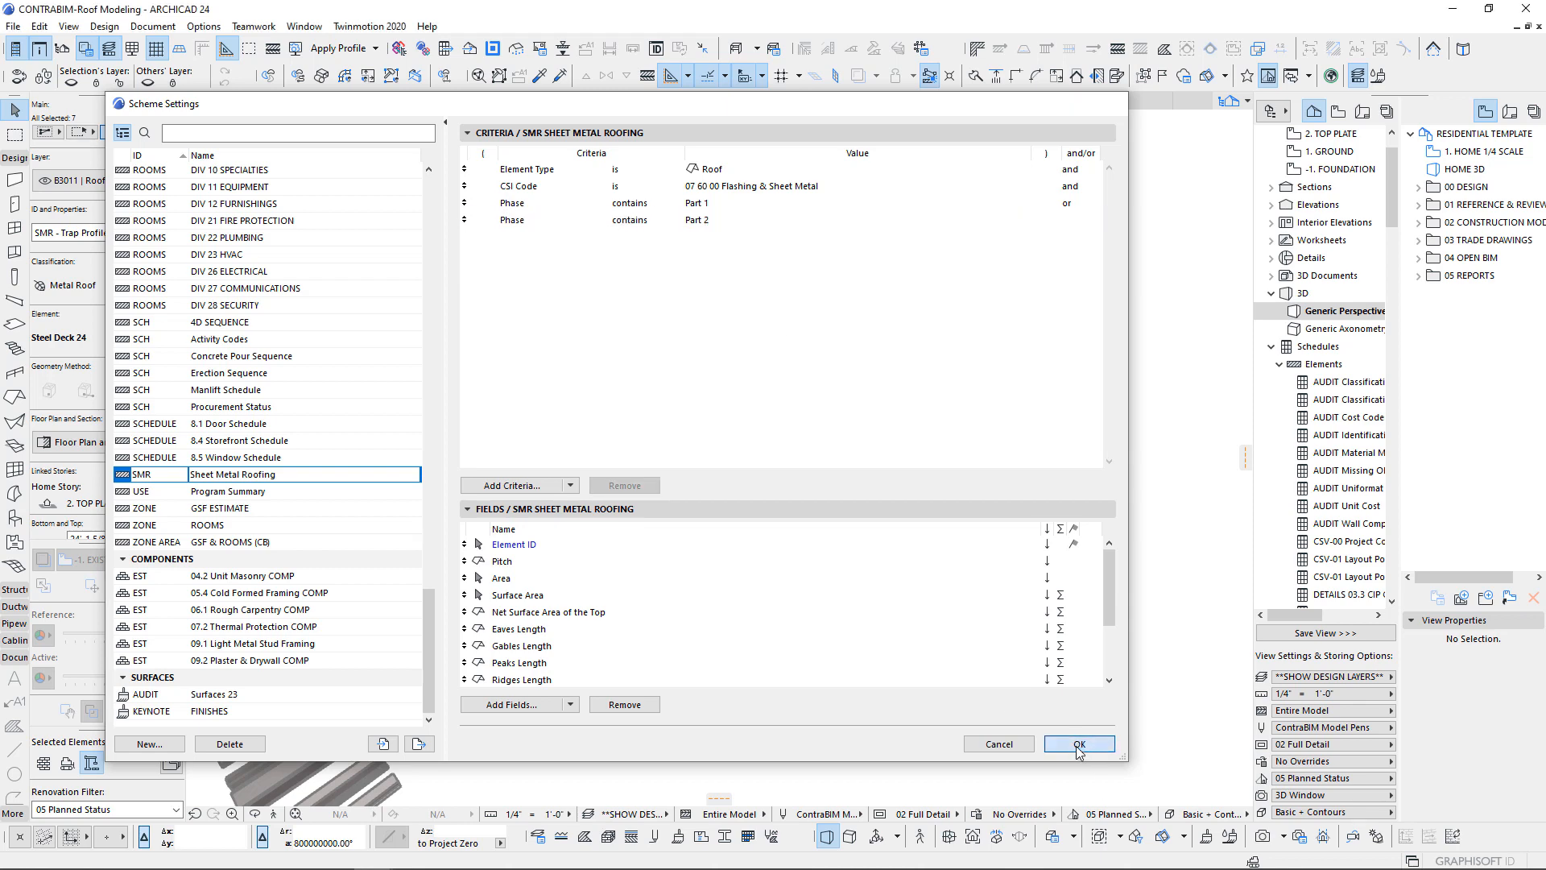
# - Fill in the Phase property in the Schedule group for the seven selected panels to match the scheme's Phase criteria
pyautogui.click(151, 233)
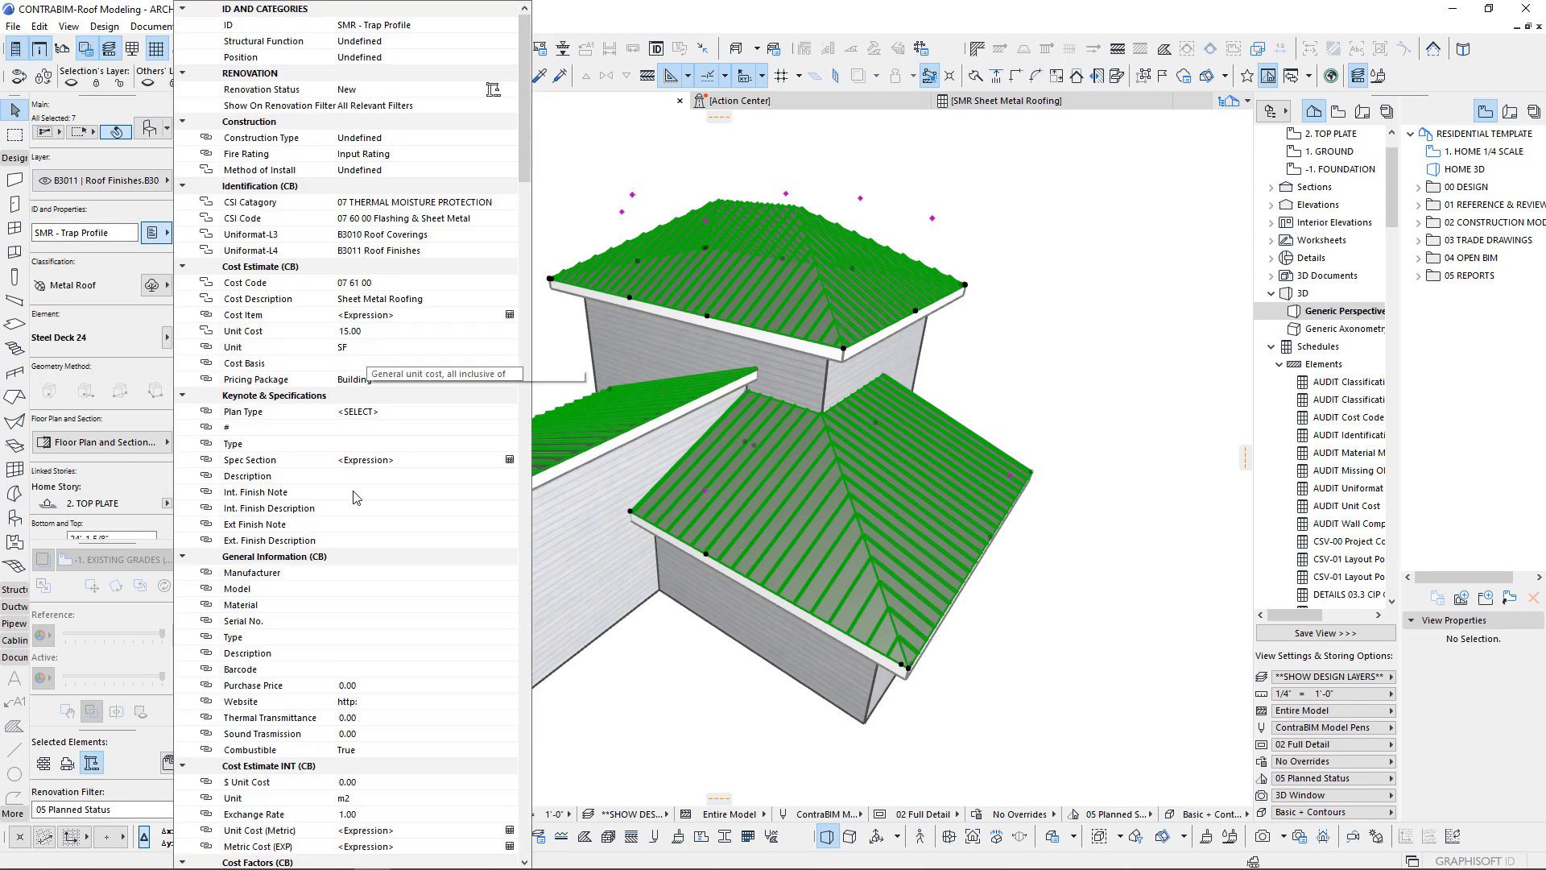
pyautogui.scroll(-5, 522, 289)
pyautogui.scroll(-10, 522, 295)
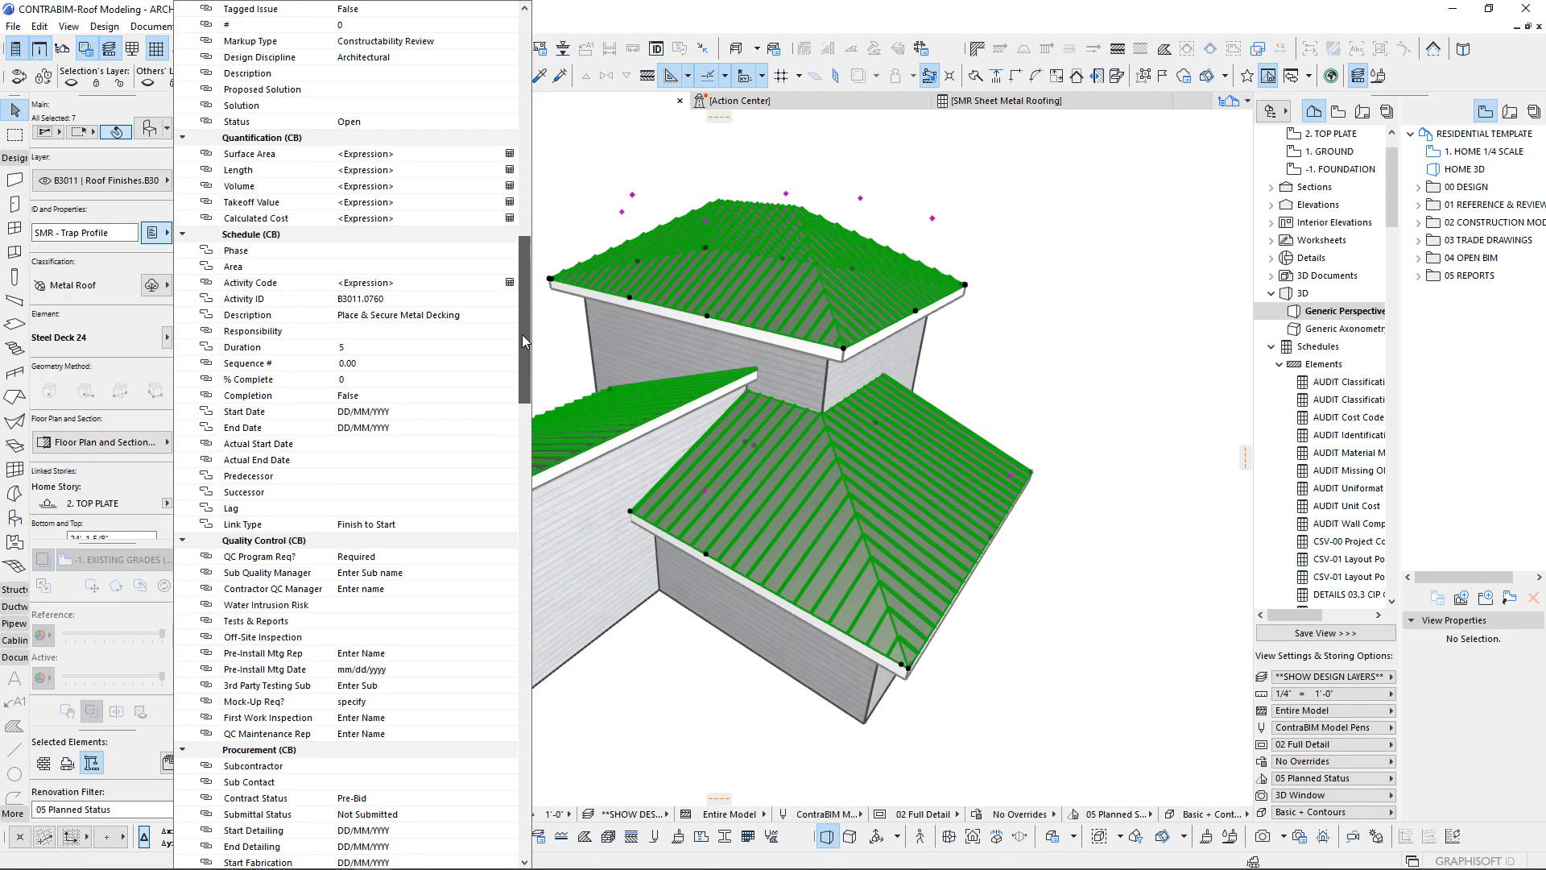
pyautogui.click(380, 251)
pyautogui.press('Return')
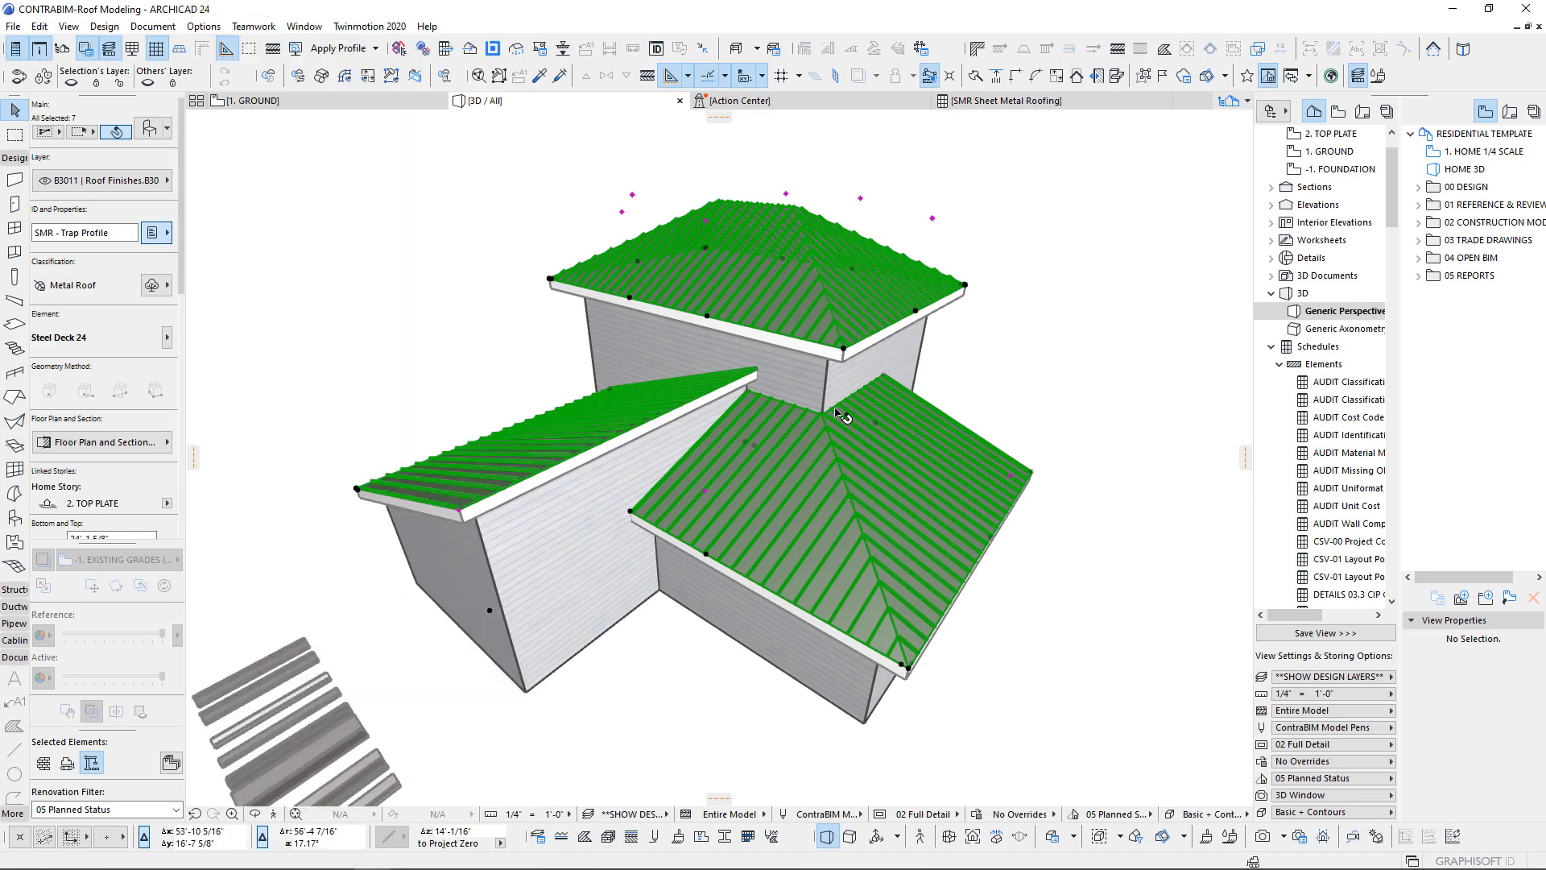
# - Set the shed roof panel's ID to SMR - Trap Profile 1 and the four upper hip roof panels' ID to SMR - Trap Profile 2
pyautogui.click(552, 460)
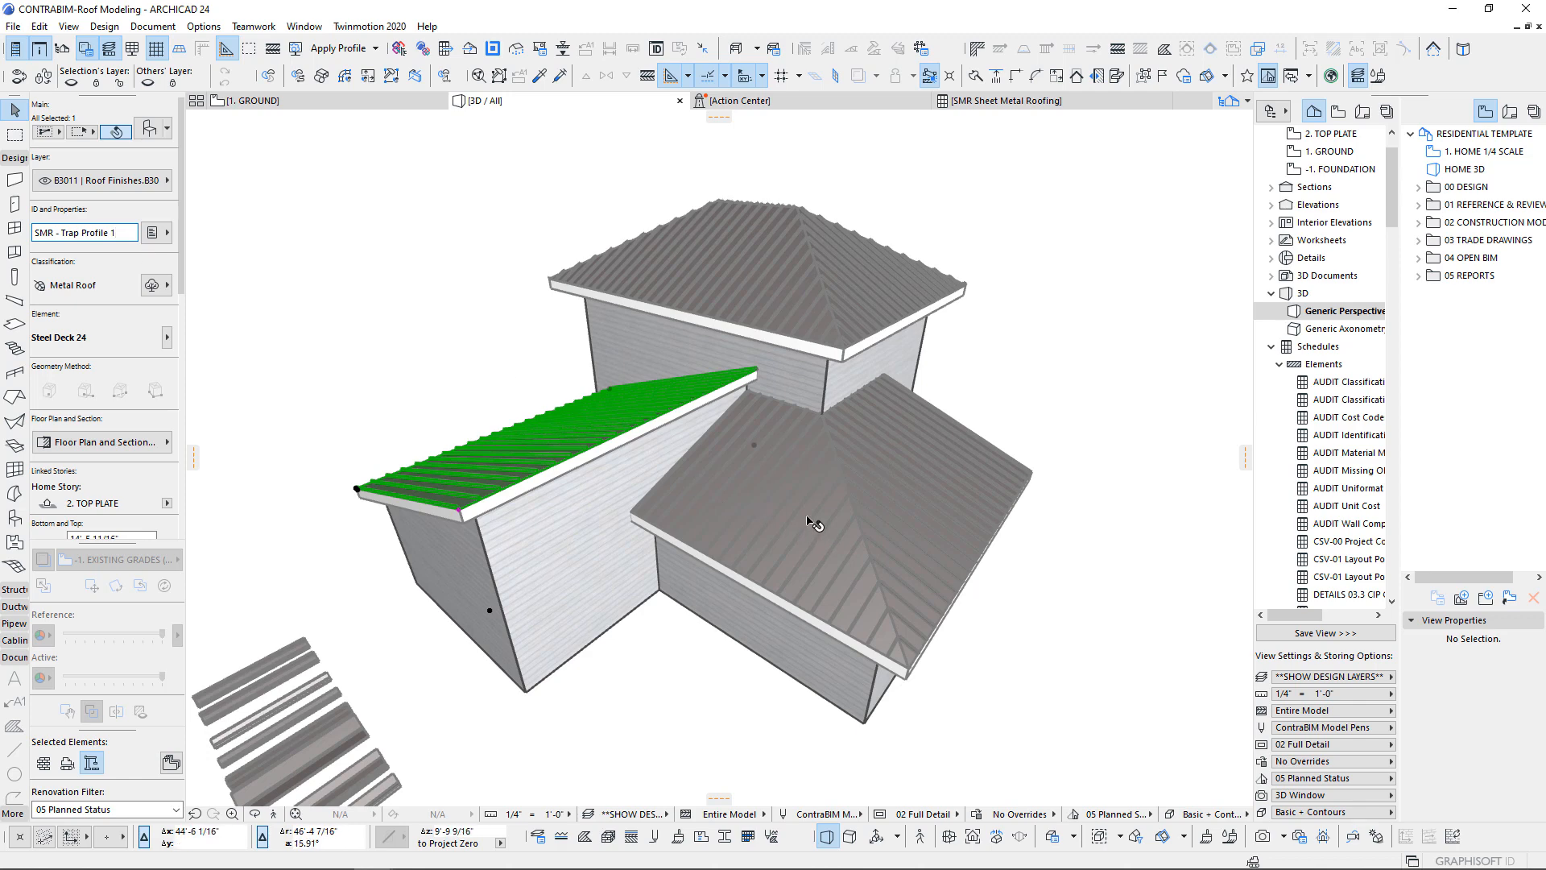
pyautogui.click(777, 288)
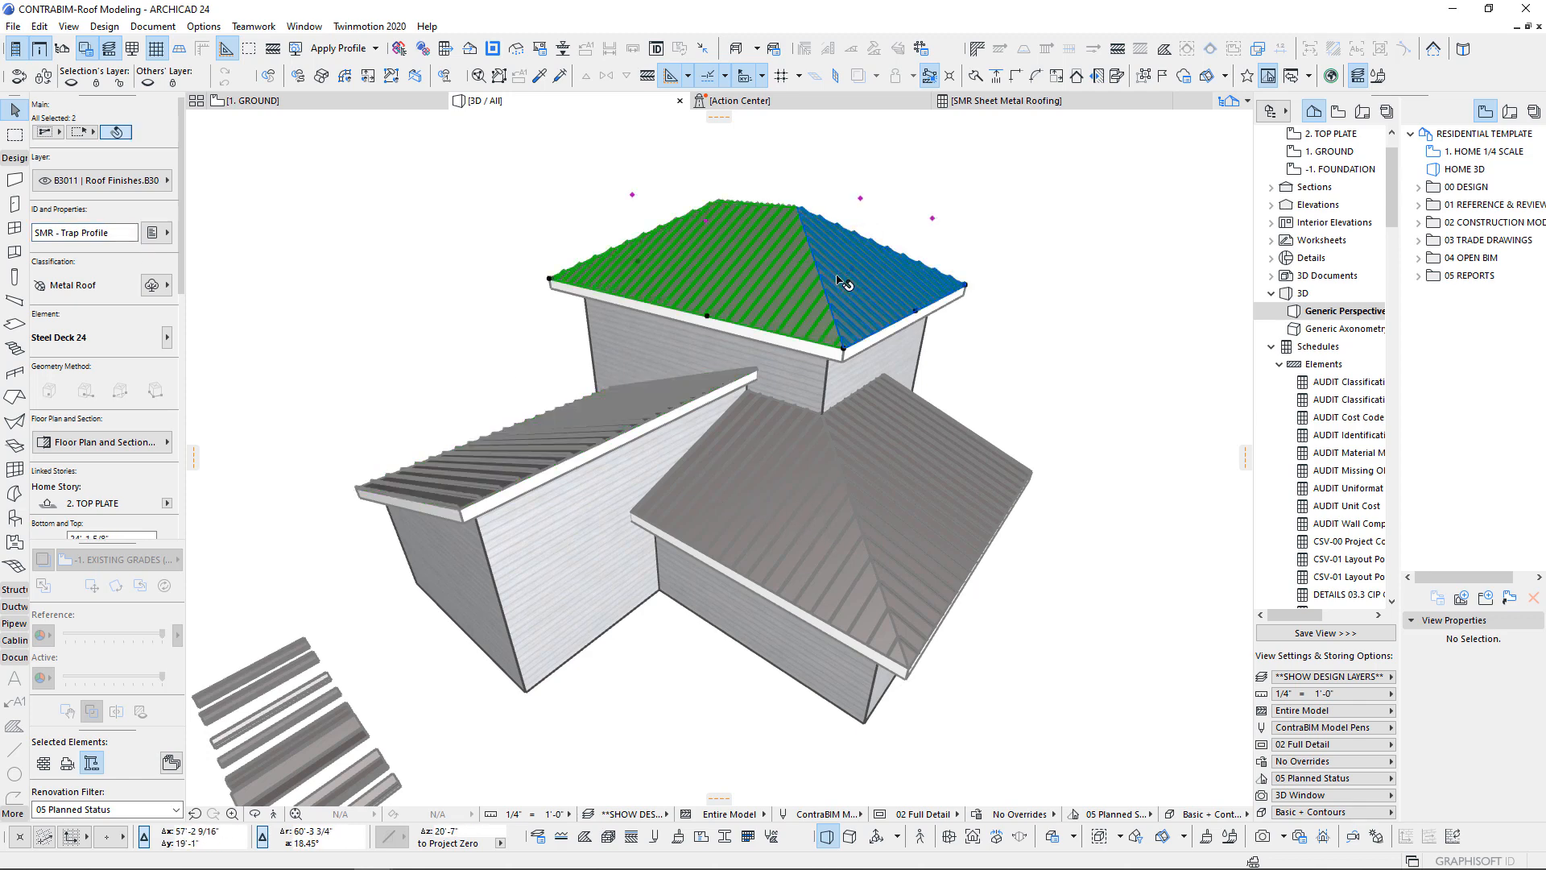
pyautogui.keyDown('shift'); pyautogui.click(849, 285); pyautogui.keyUp('shift')
pyautogui.keyDown('shift'); pyautogui.moveTo(849, 286); pyautogui.dragTo(694, 299, button='middle'); pyautogui.keyUp('shift')
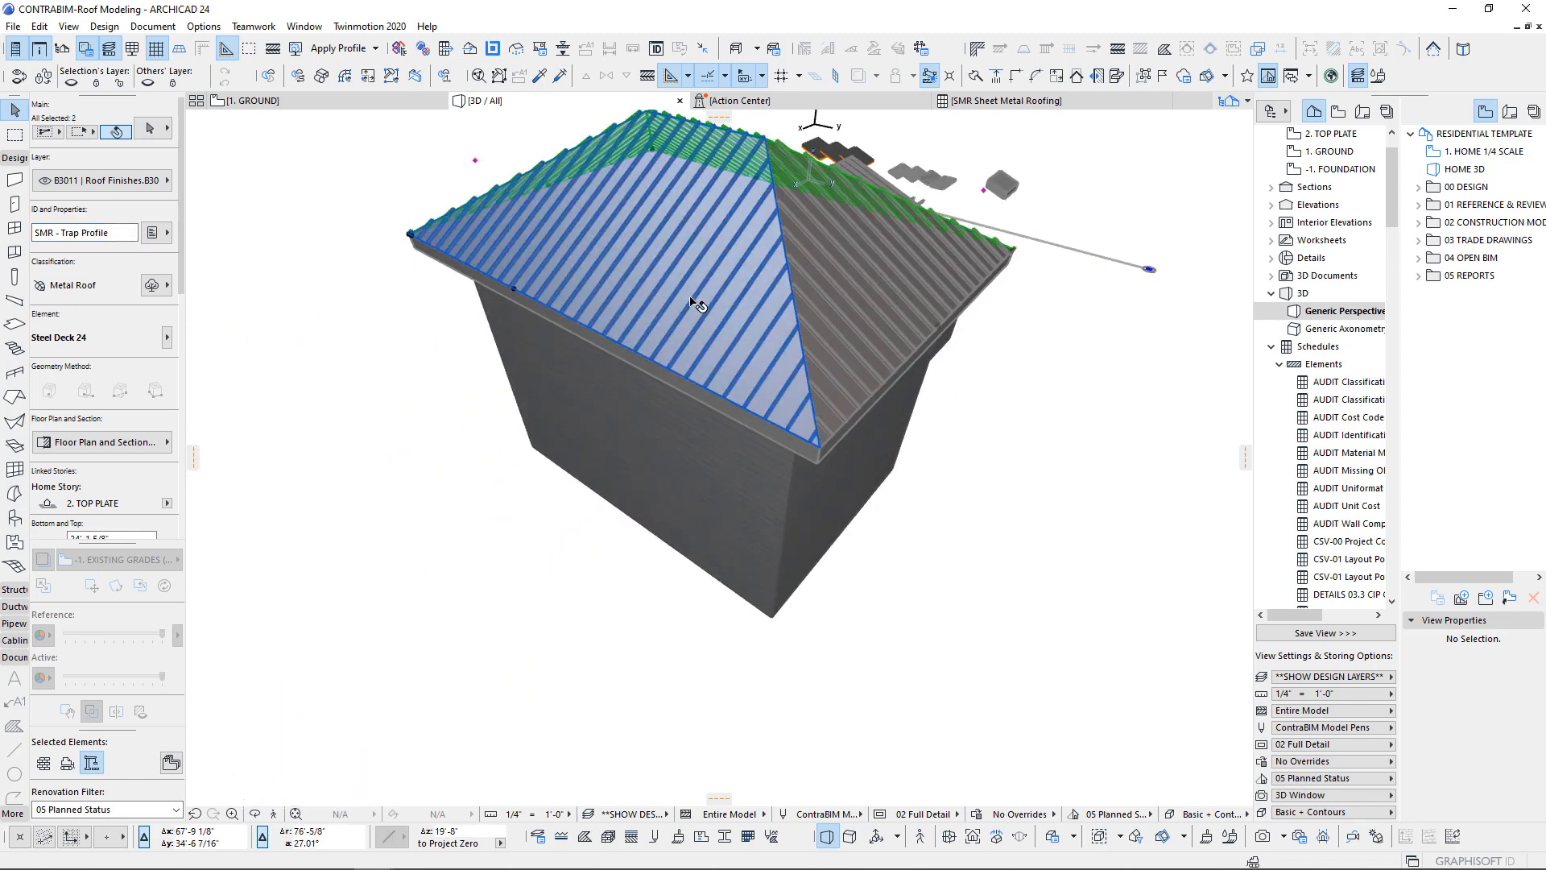
pyautogui.keyDown('shift'); pyautogui.click(695, 300); pyautogui.keyUp('shift')
pyautogui.keyDown('shift'); pyautogui.click(866, 304); pyautogui.keyUp('shift')
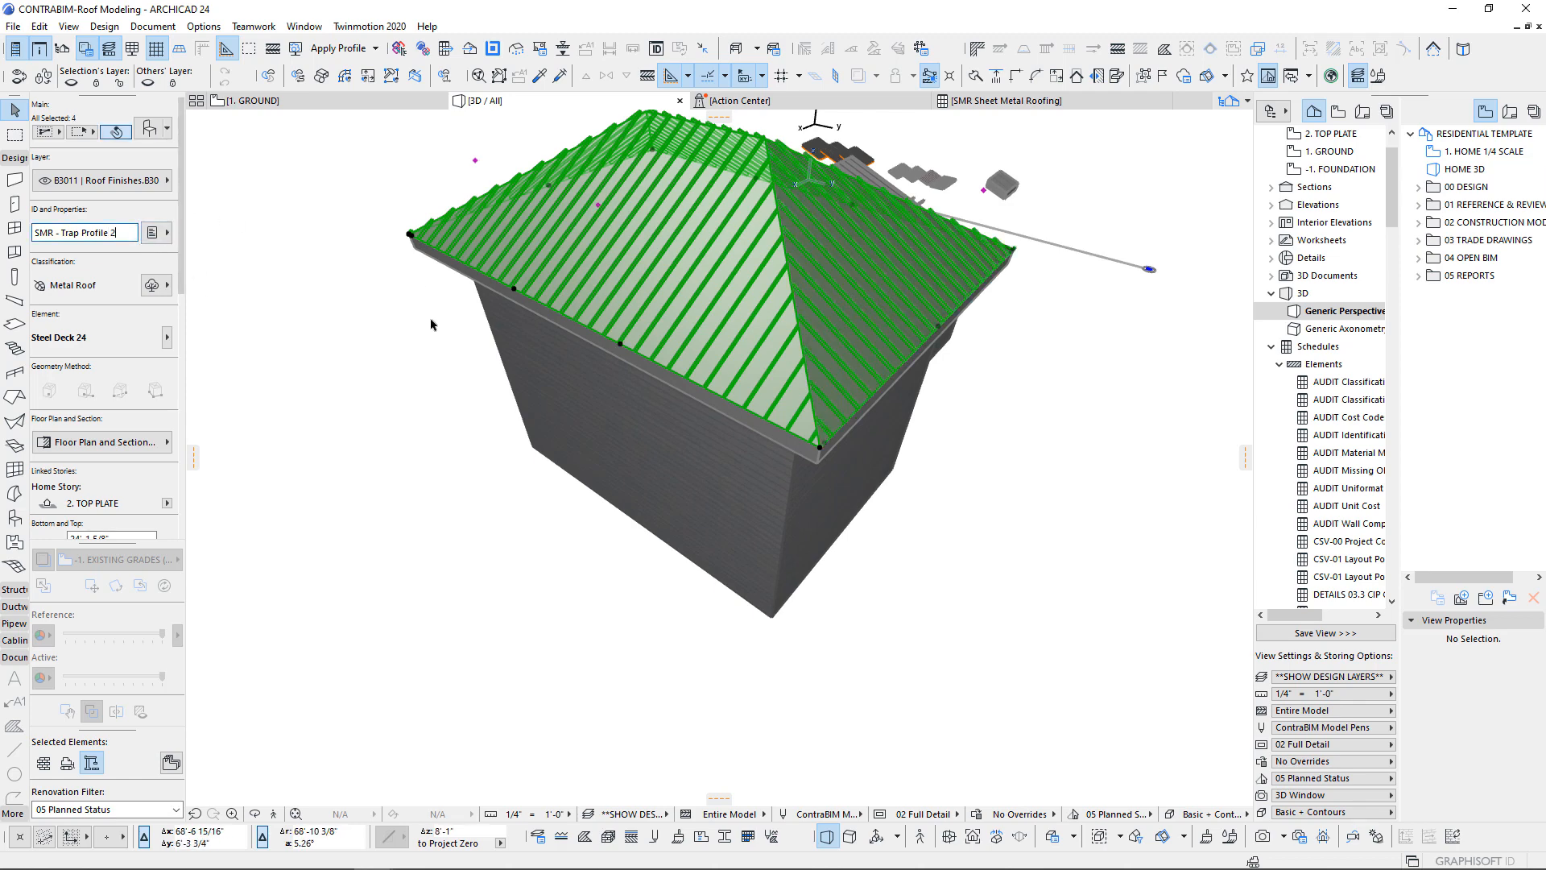
# - Set the ID of the two lower hip roof panels to SMR - Trap Profile 3 and deselect them
pyautogui.keyDown('shift'); pyautogui.moveTo(627, 377); pyautogui.dragTo(712, 509, button='middle'); pyautogui.keyUp('shift')
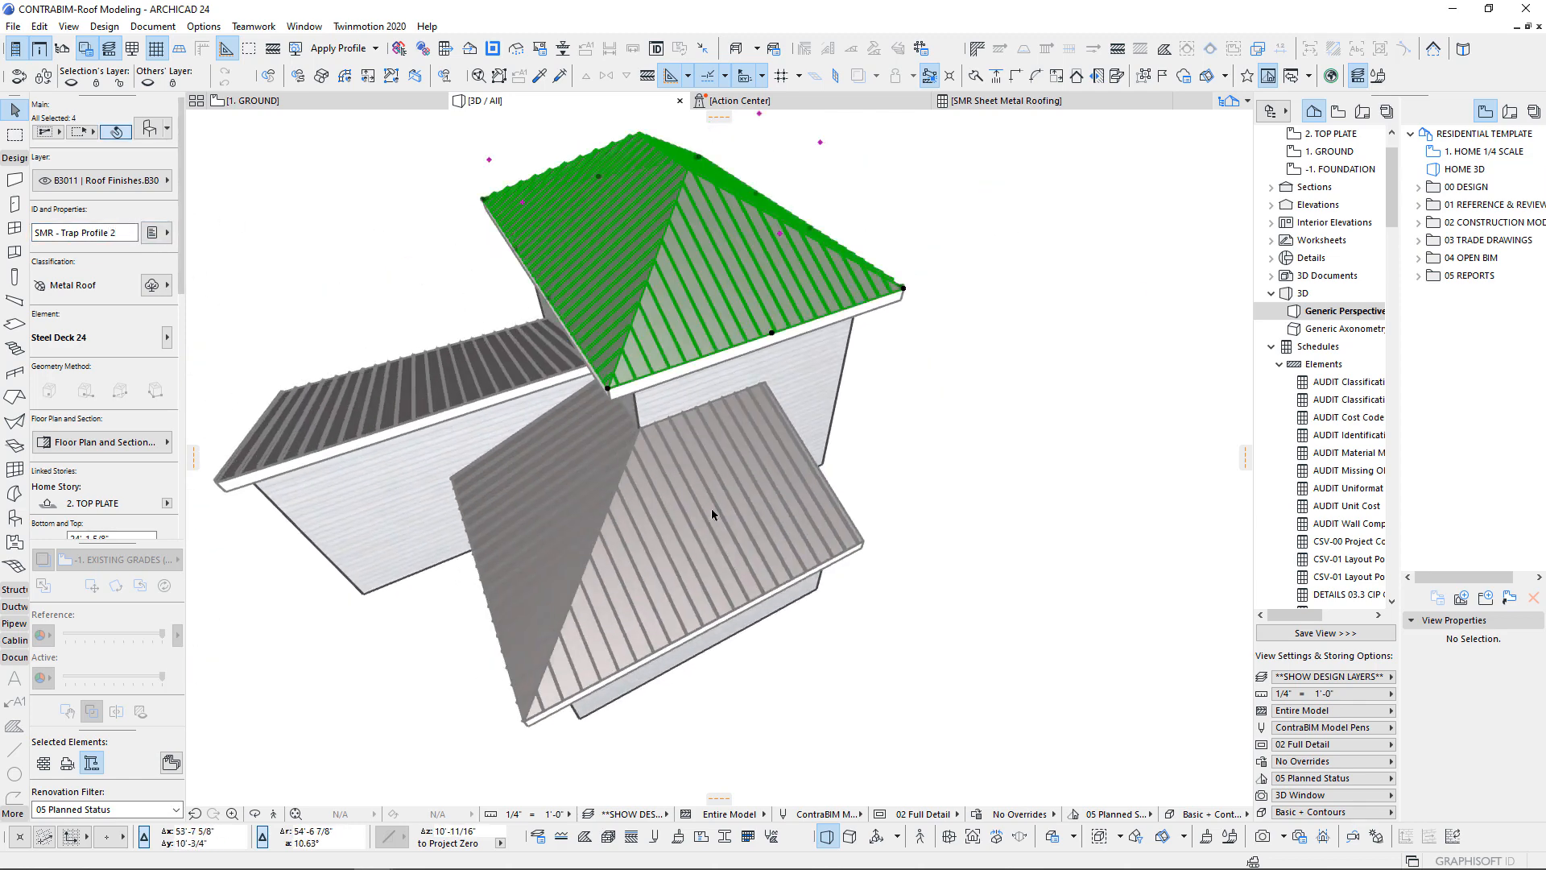
pyautogui.click(712, 509)
pyautogui.keyDown('shift'); pyautogui.click(596, 509); pyautogui.keyUp('shift')
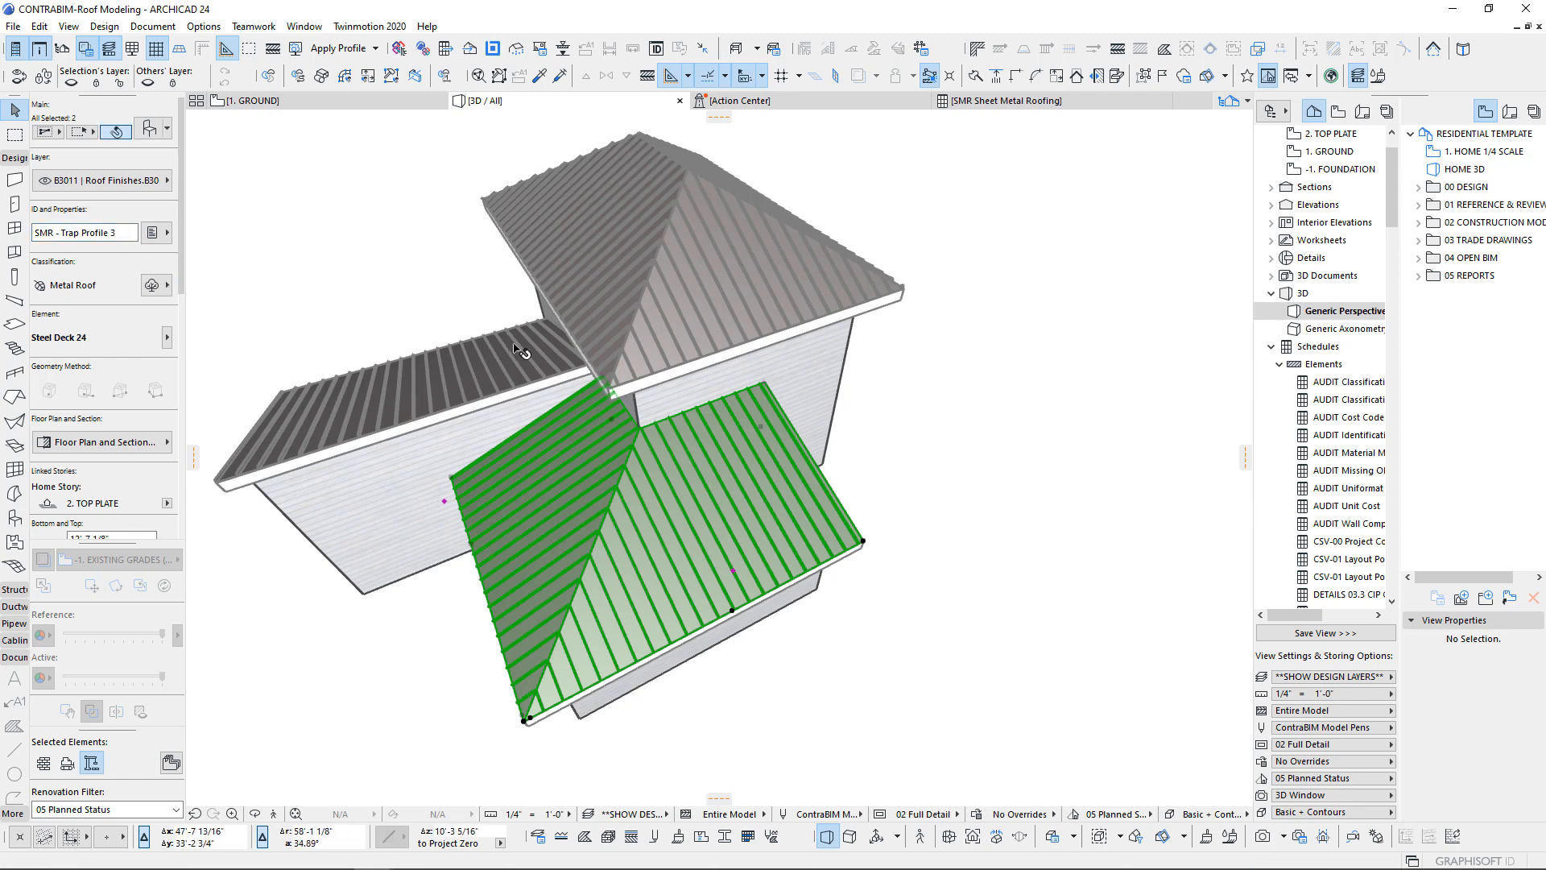
pyautogui.press('Escape')
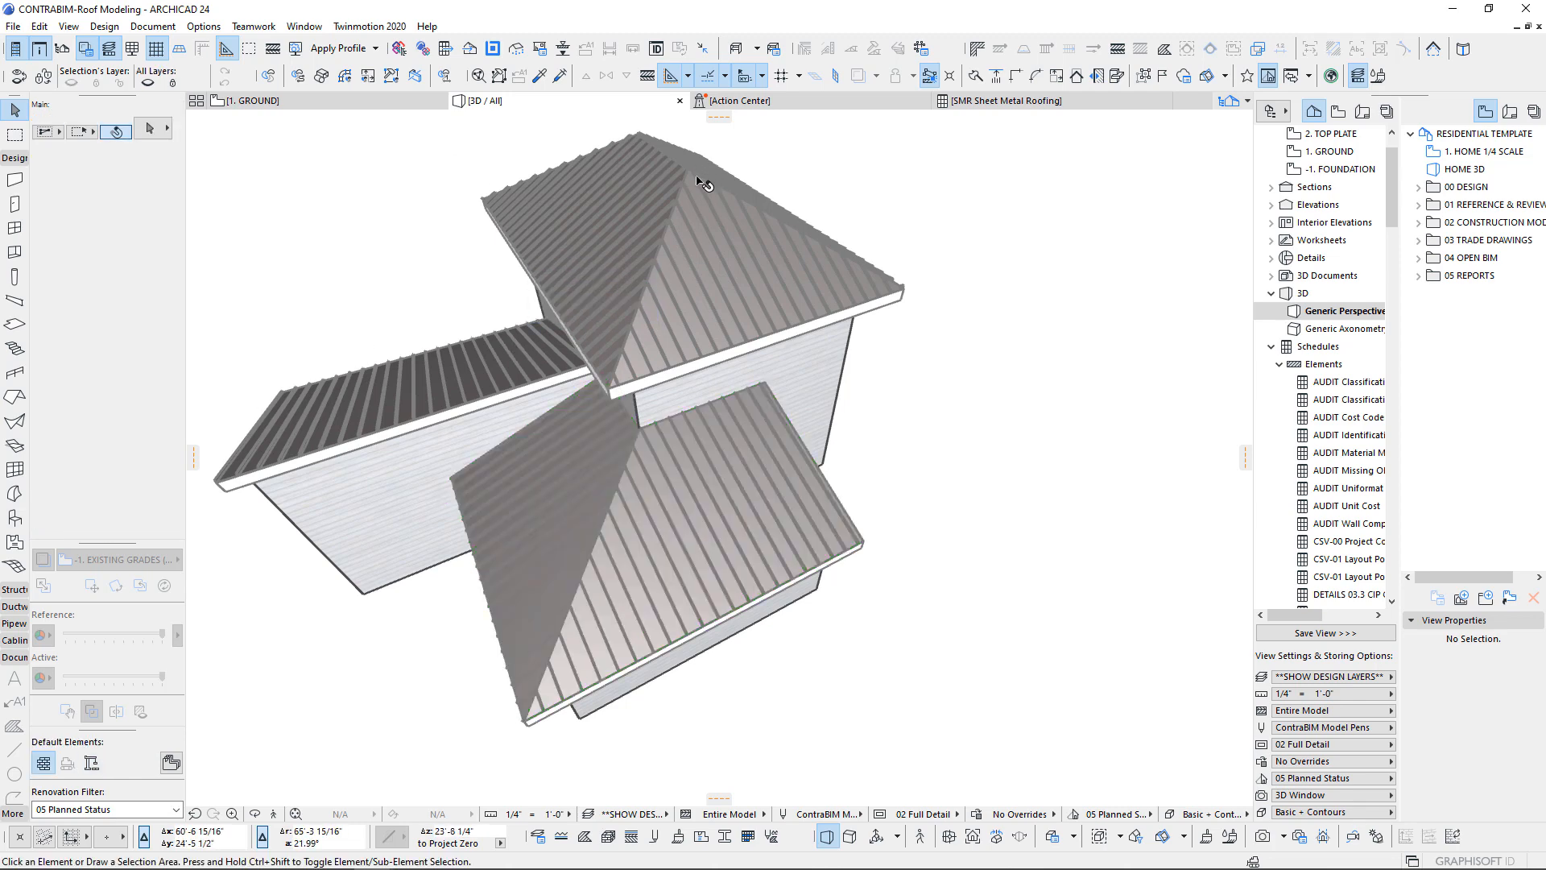
# - Open the Sheet Metal Roofing schedule and compare Area and Surface Area between the SMR - Trap Profile 1 and SMR - Standing Seam - 1 entries
pyautogui.click(992, 103)
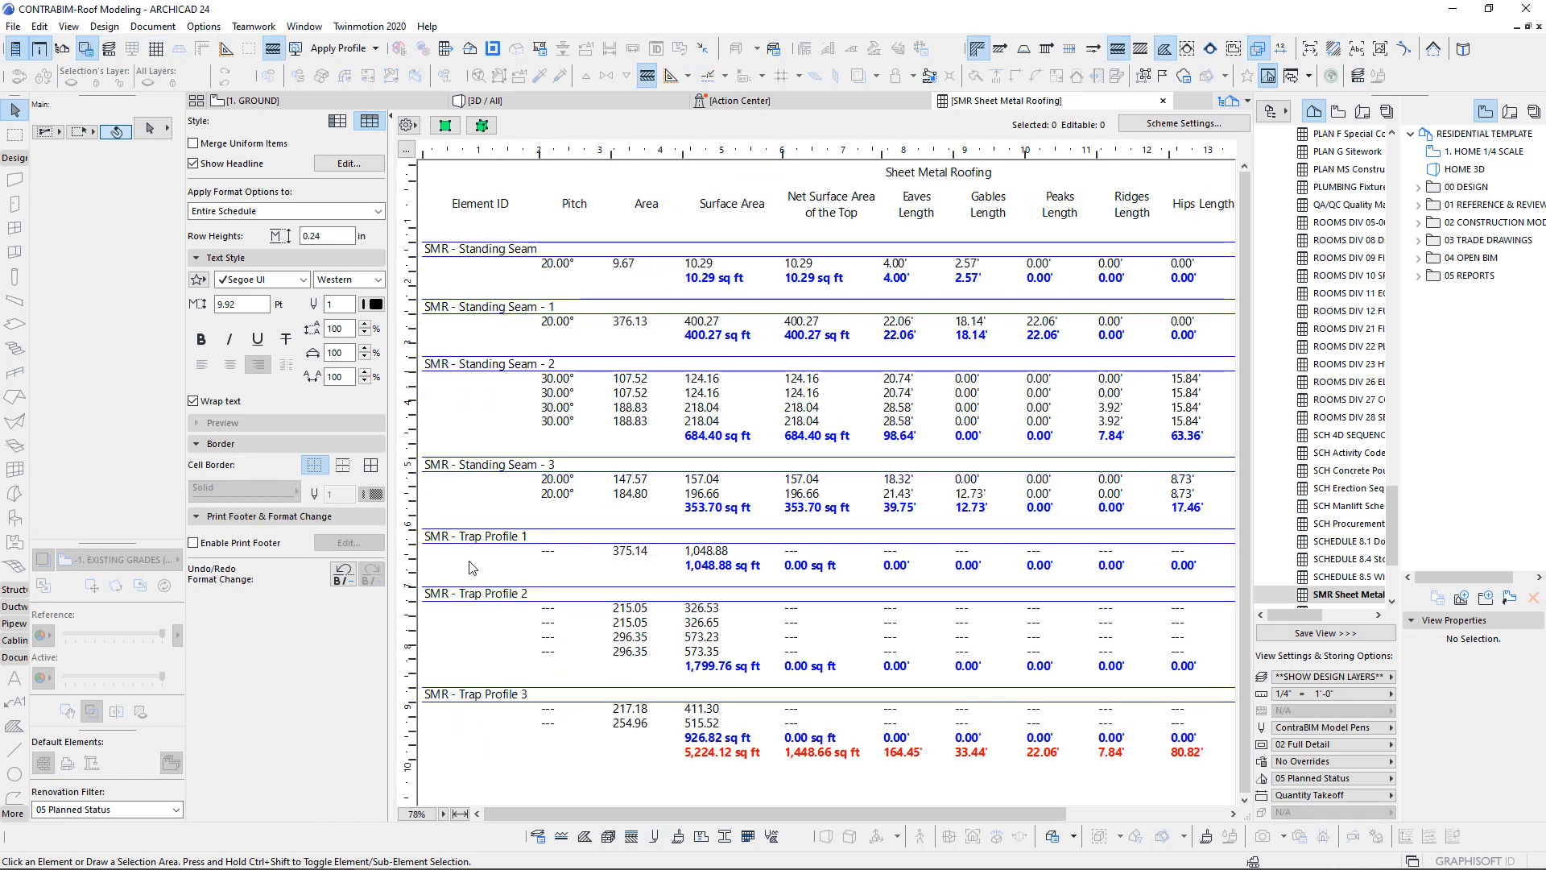
pyautogui.click(475, 537)
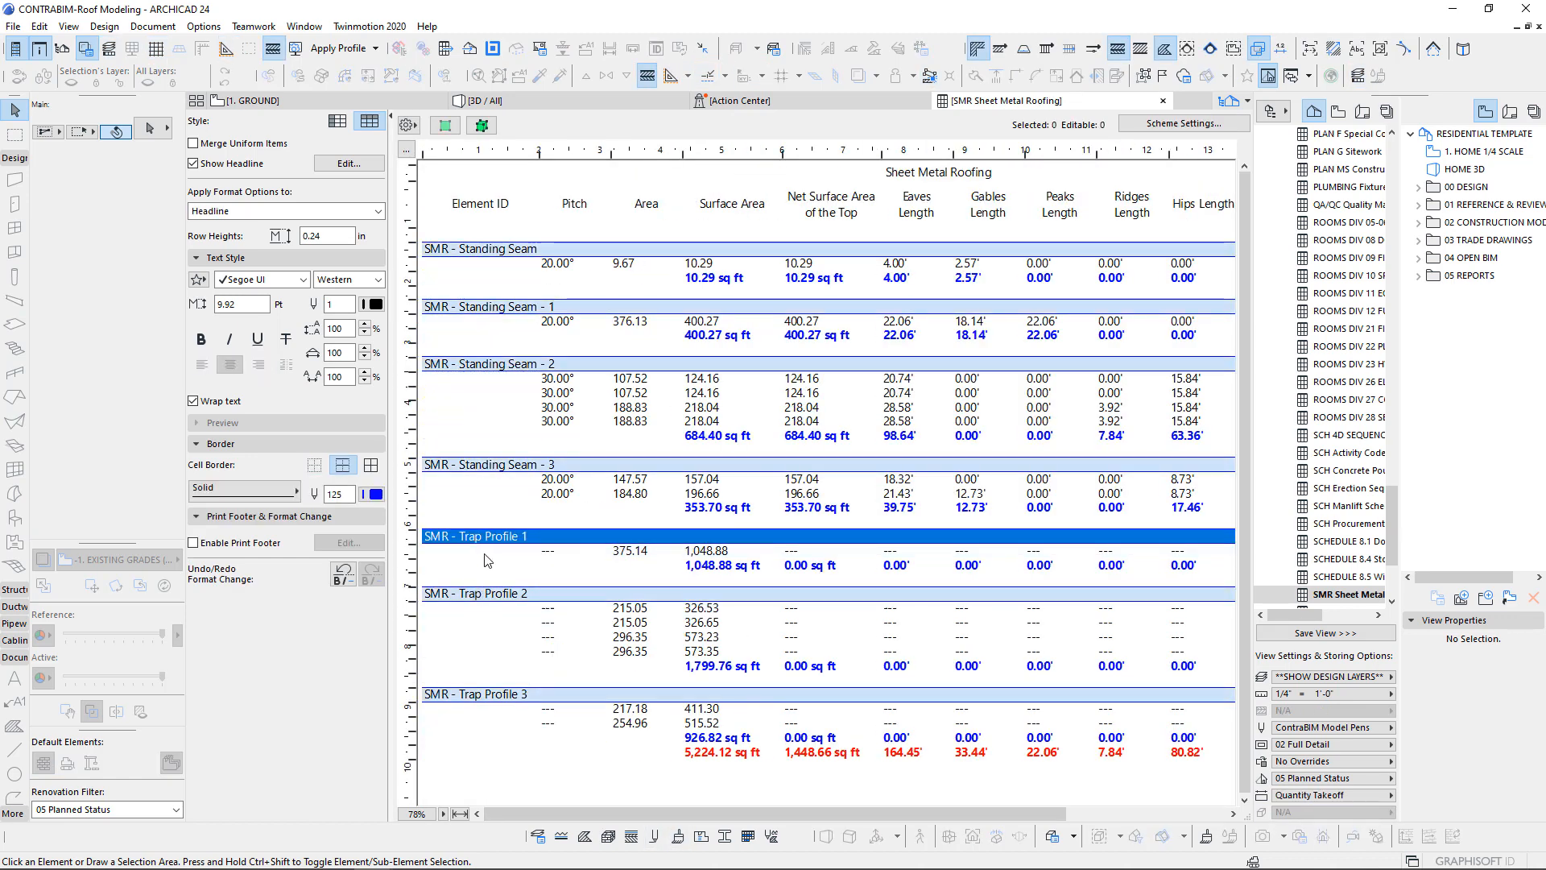
pyautogui.click(646, 553)
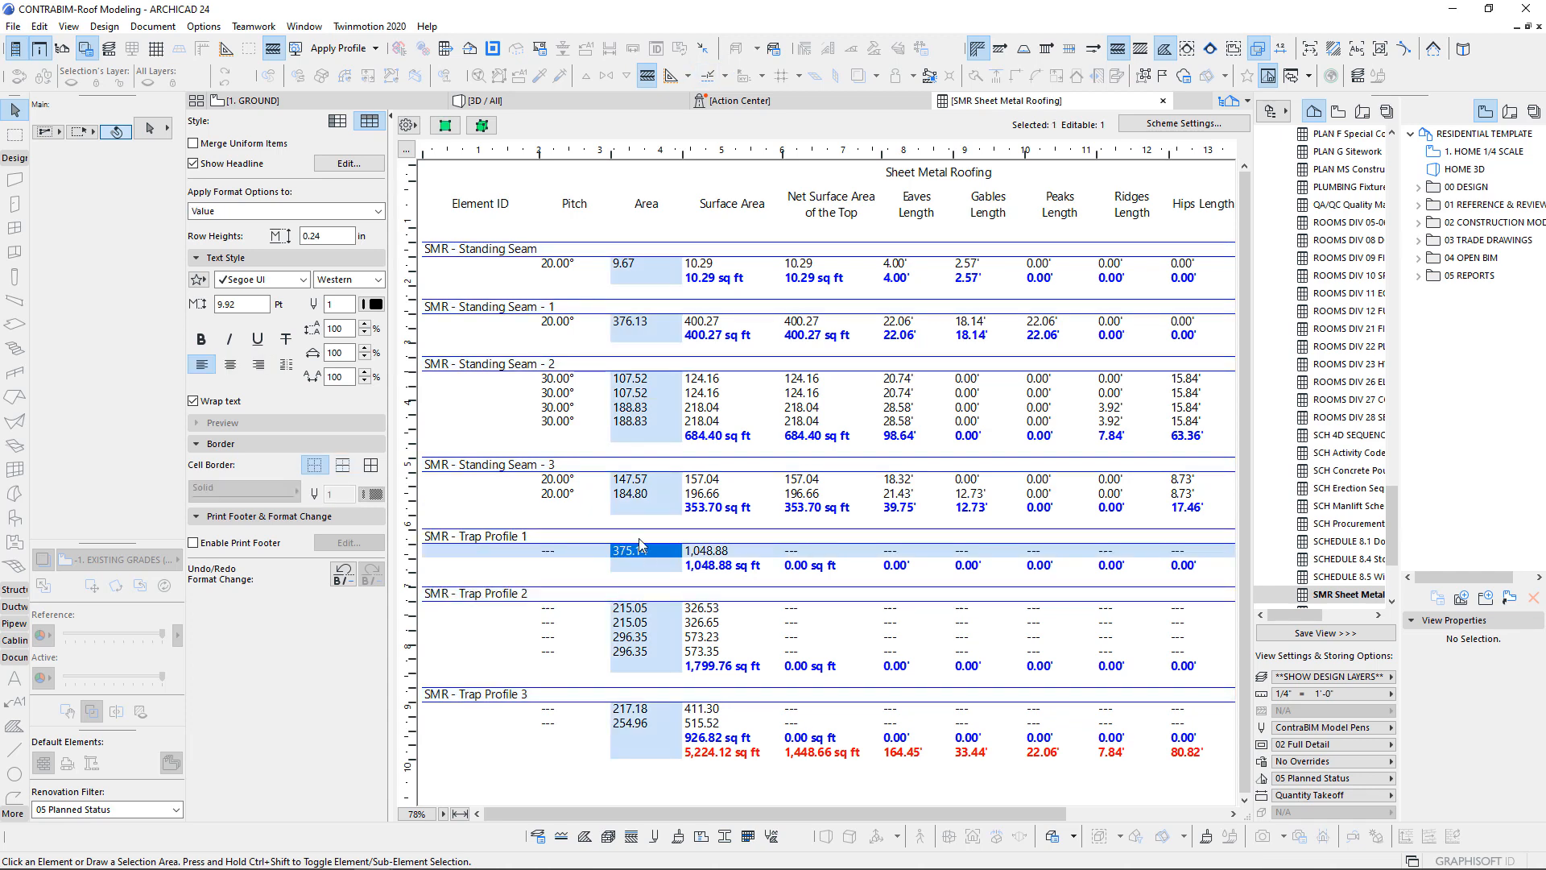
pyautogui.click(574, 334)
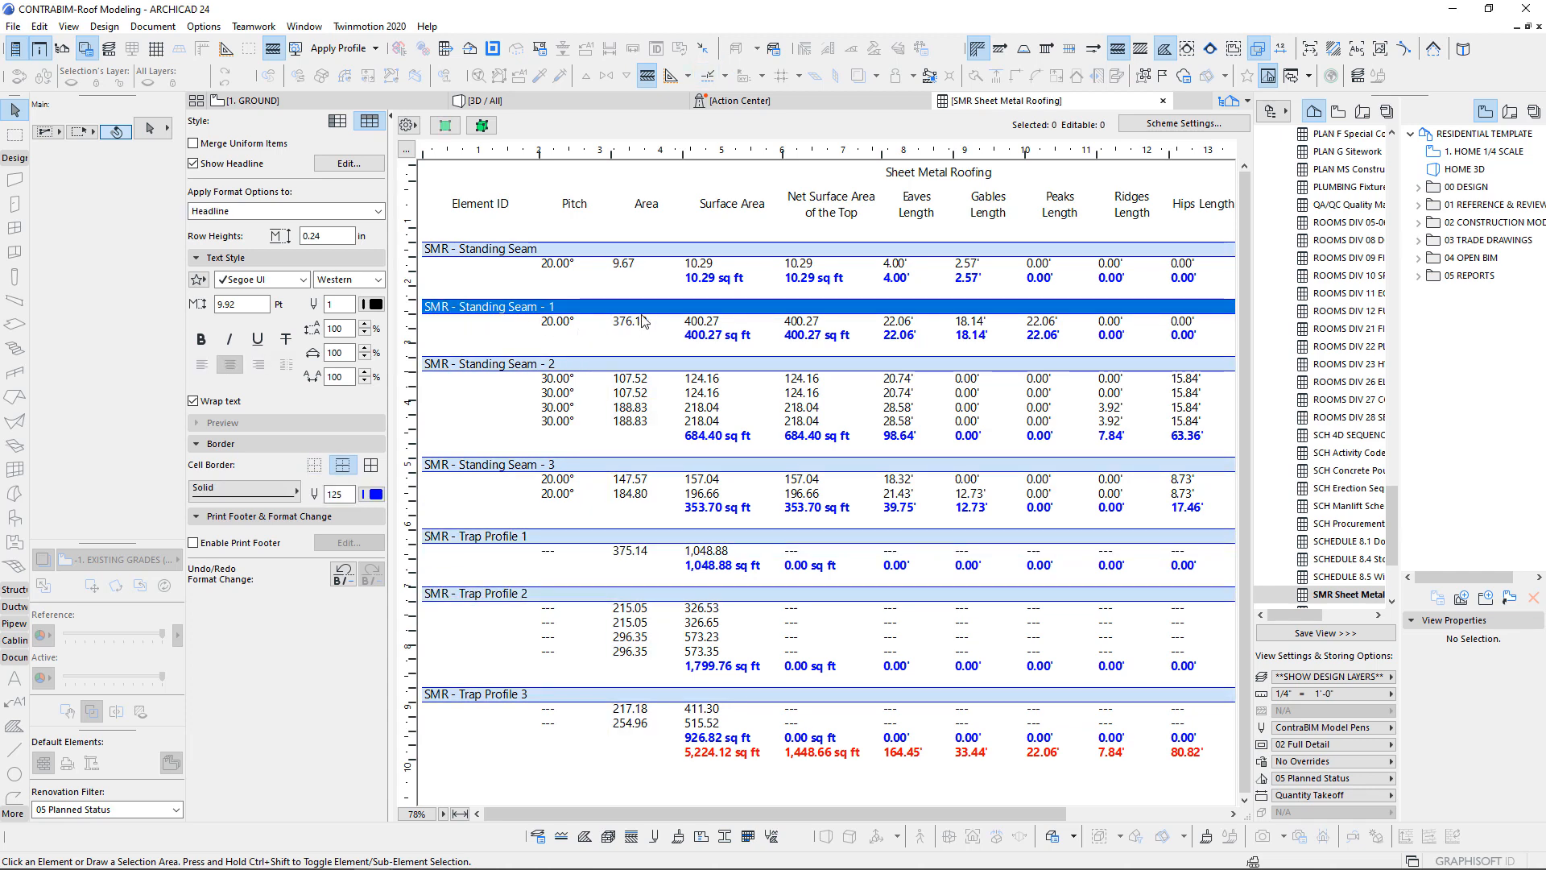
pyautogui.click(708, 325)
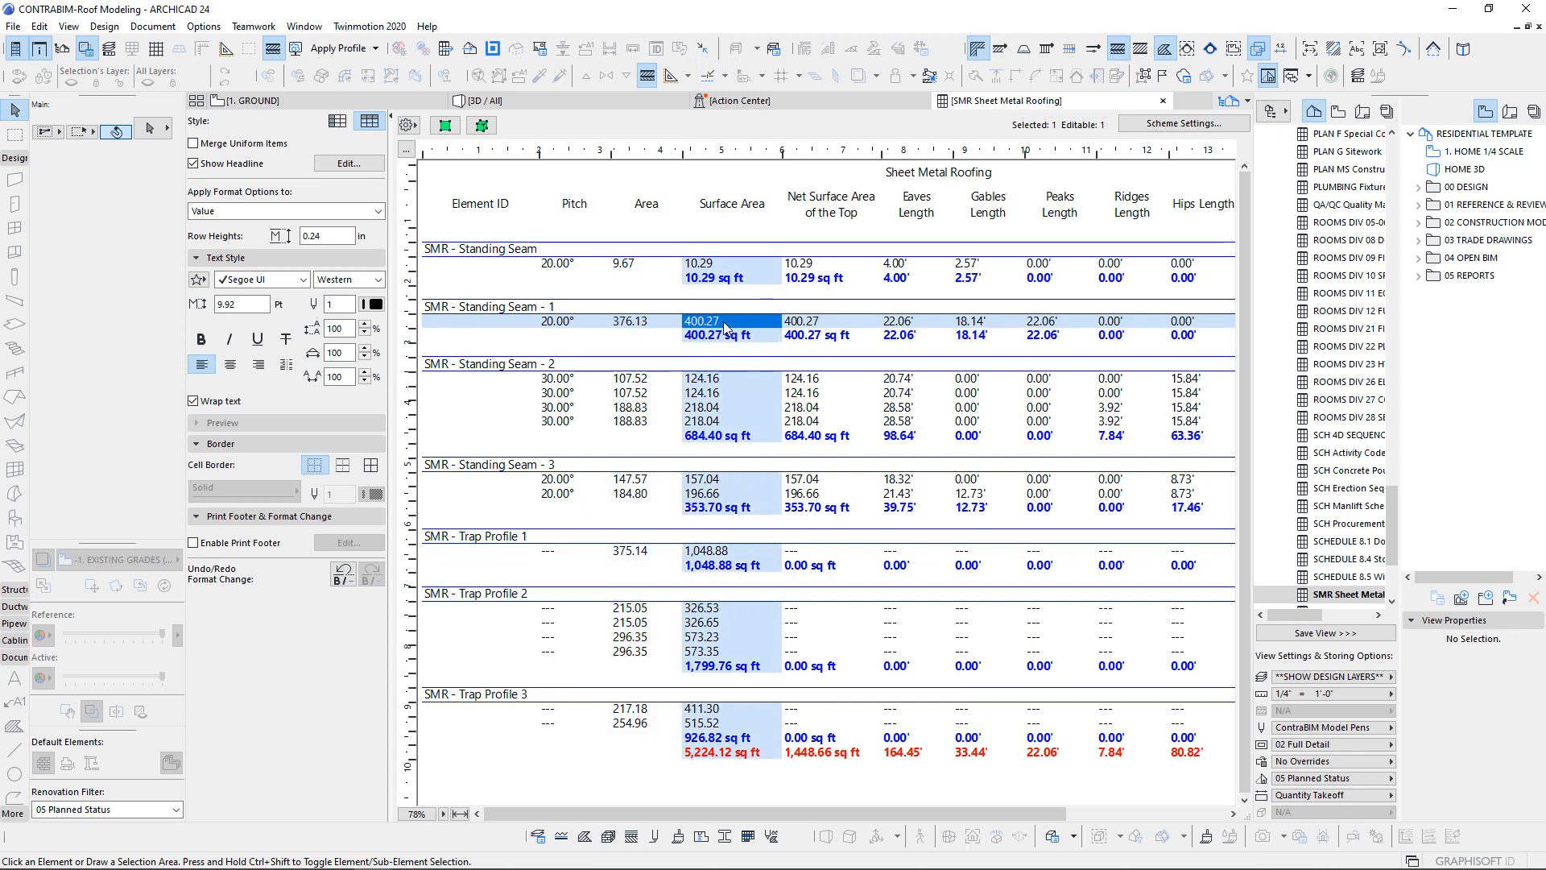
pyautogui.click(709, 551)
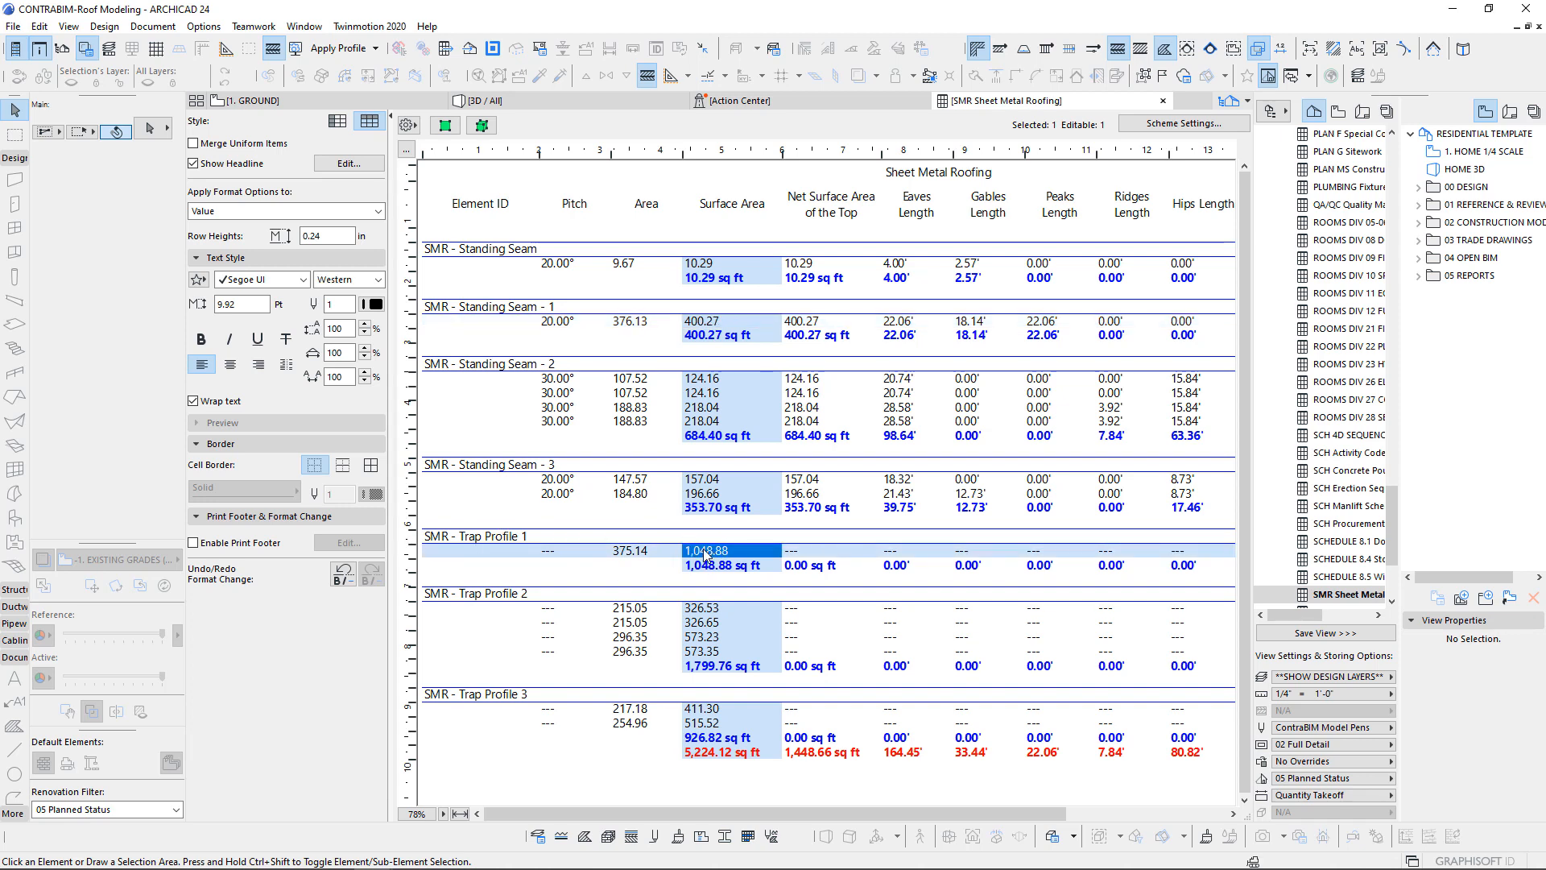
pyautogui.click(630, 552)
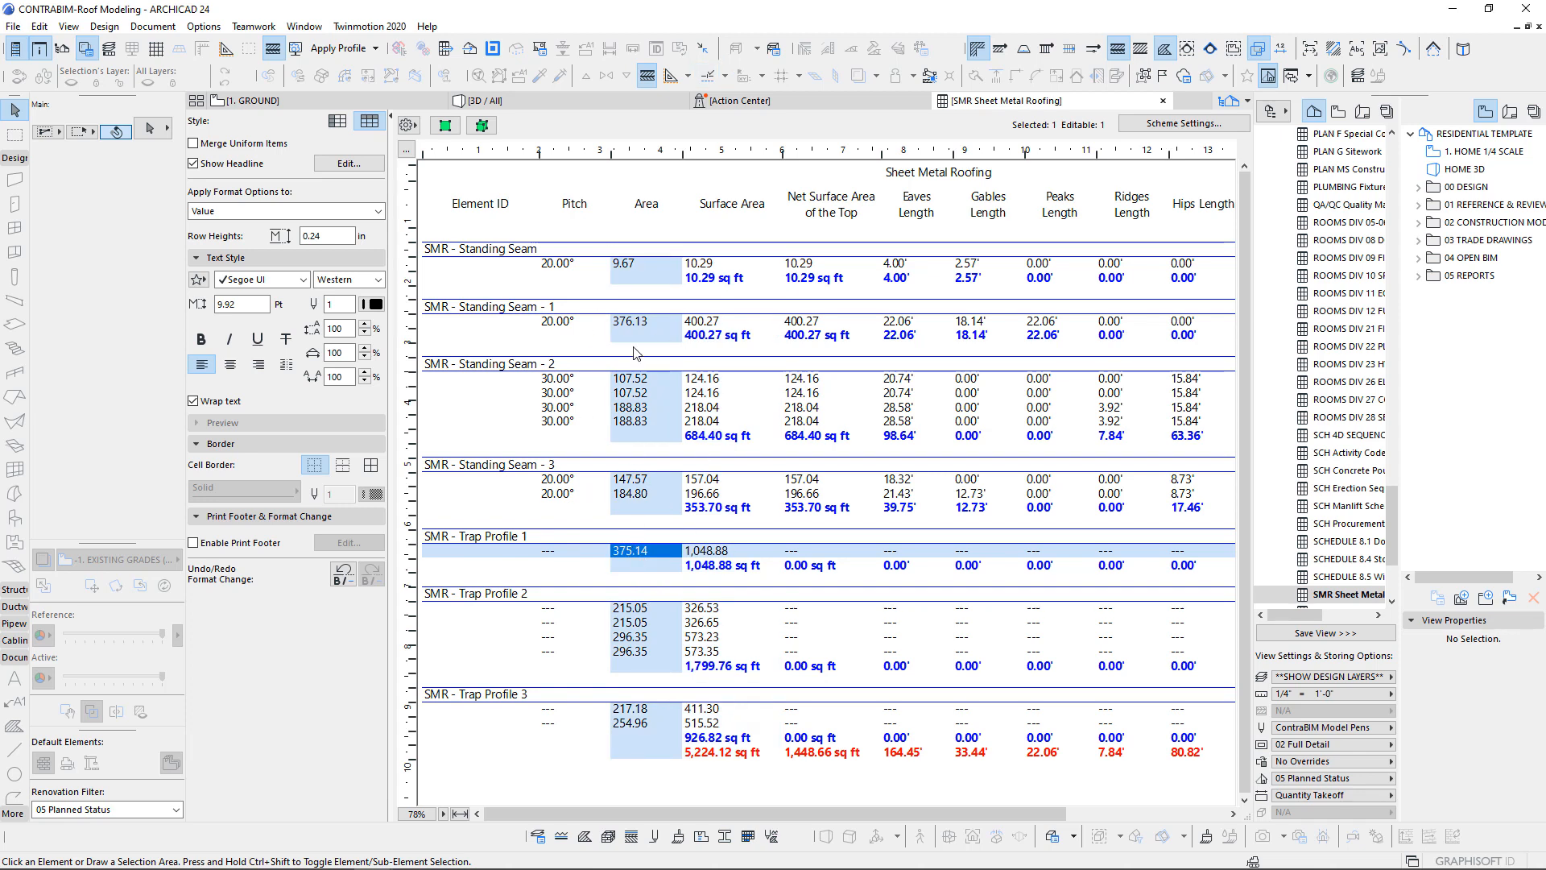
pyautogui.click(636, 323)
pyautogui.click(654, 553)
pyautogui.click(644, 326)
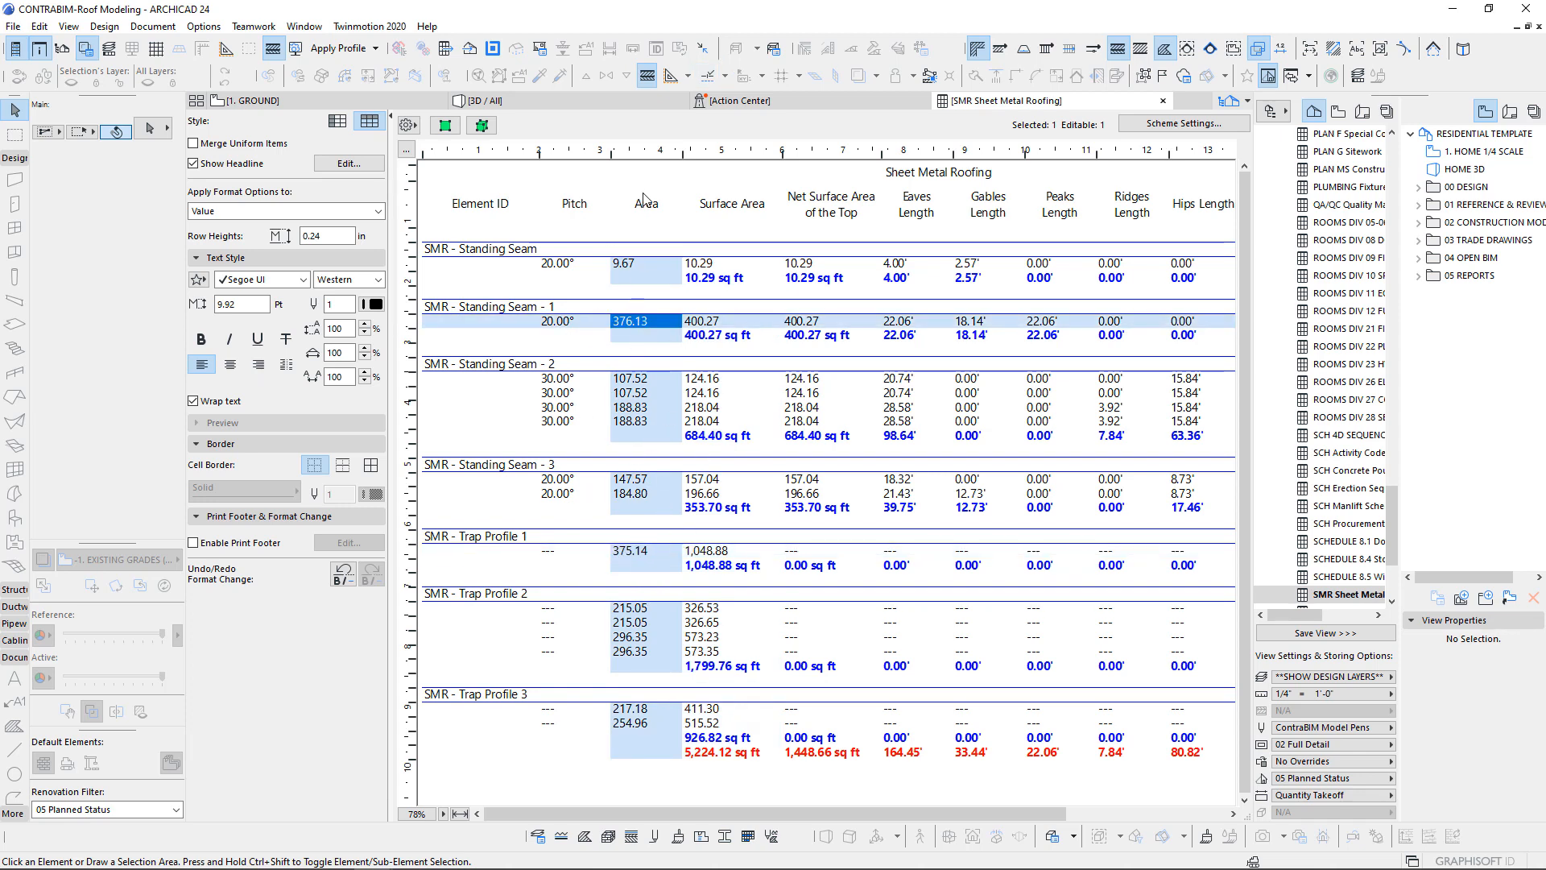
pyautogui.click(649, 553)
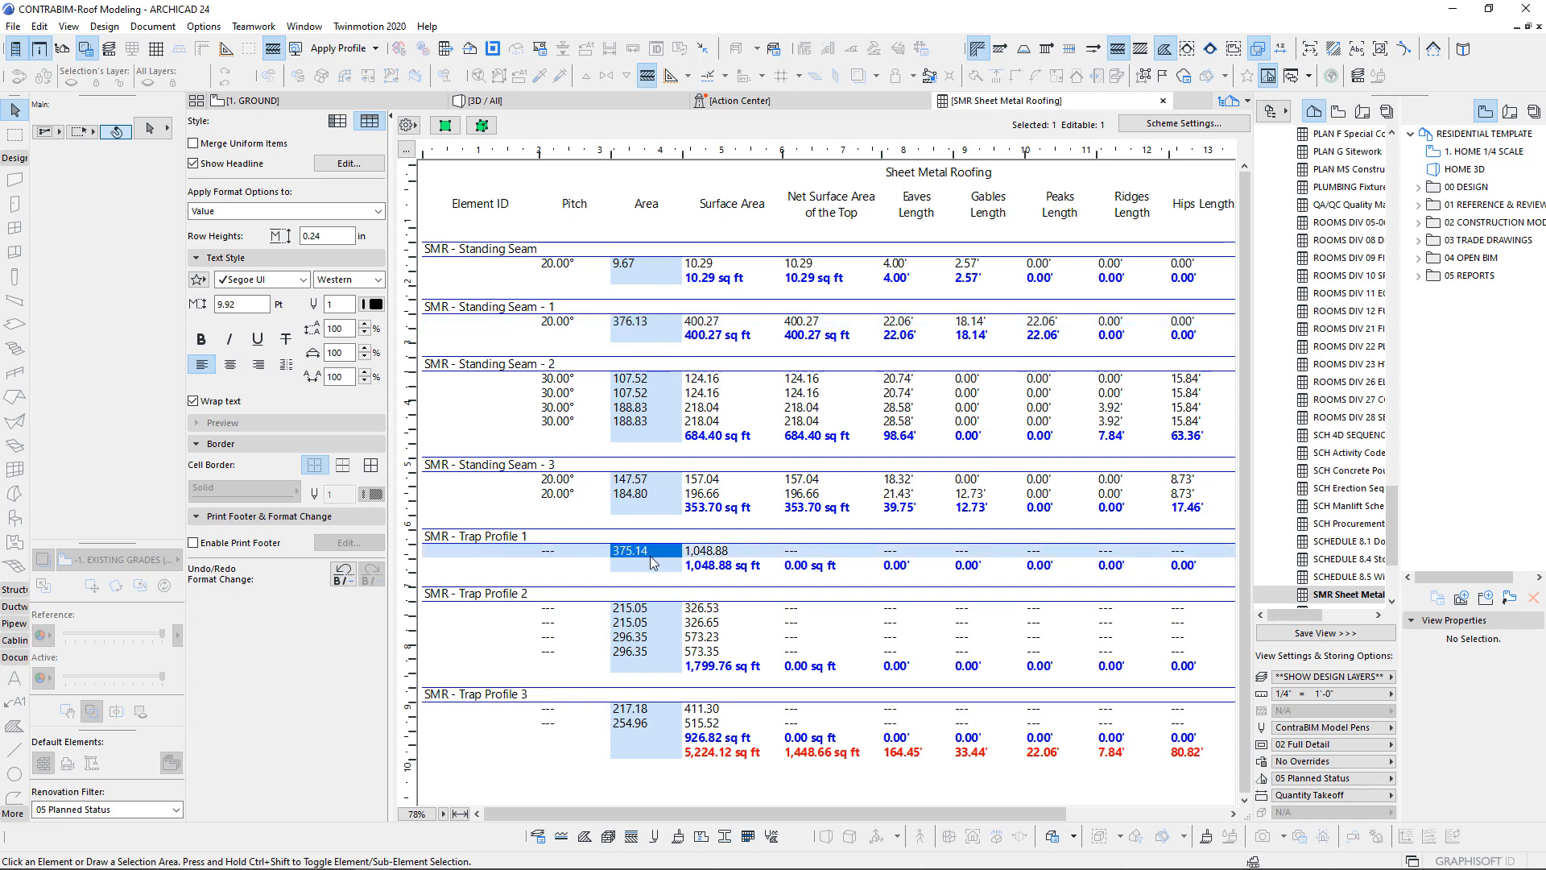
pyautogui.click(715, 554)
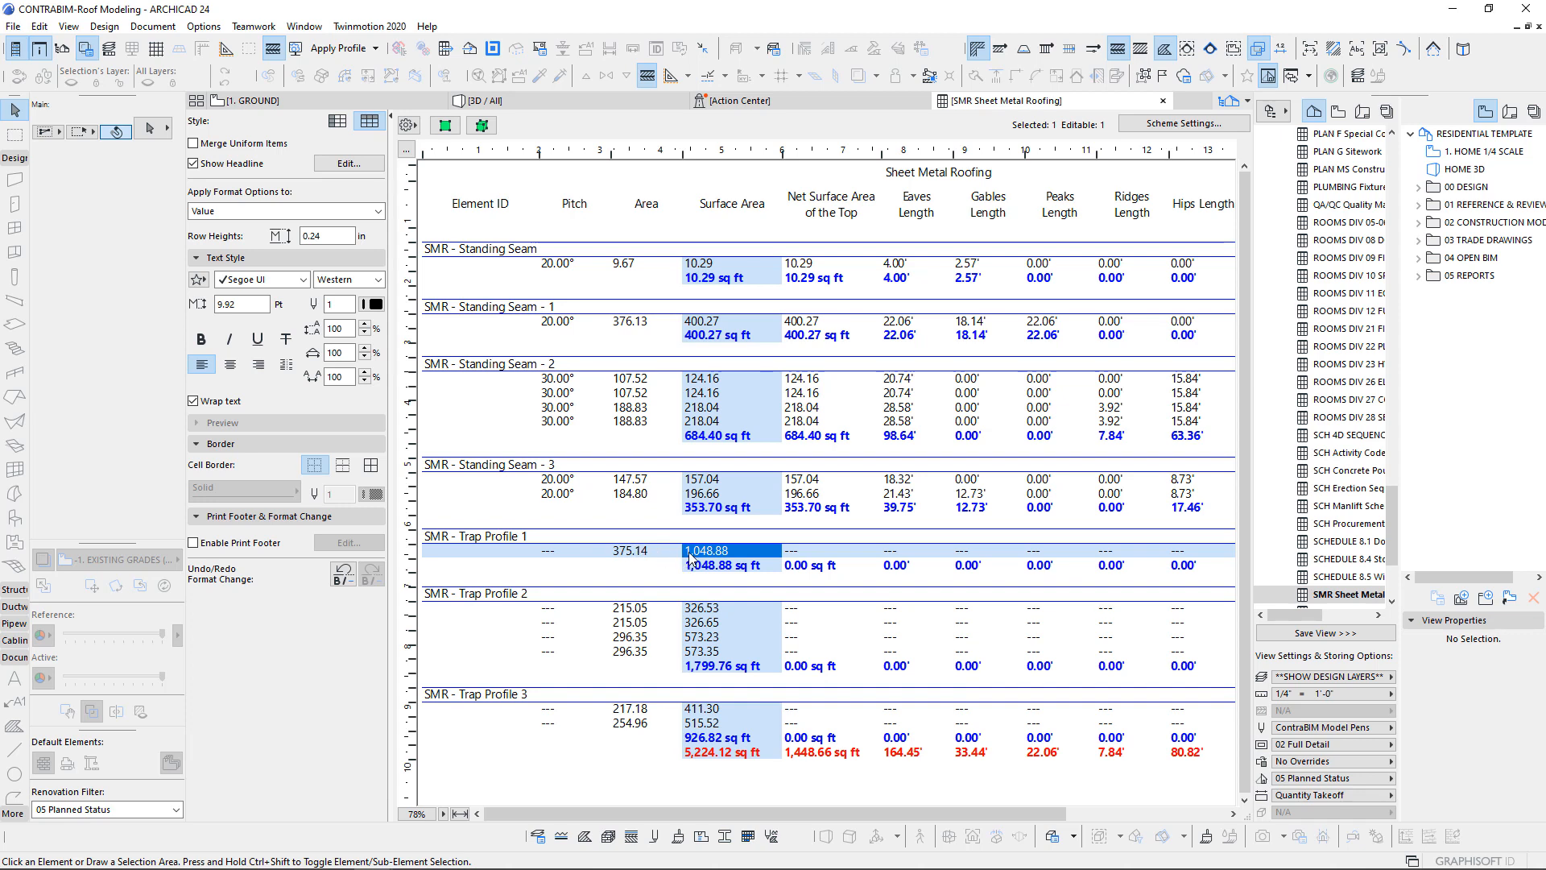
pyautogui.click(712, 328)
pyautogui.click(633, 326)
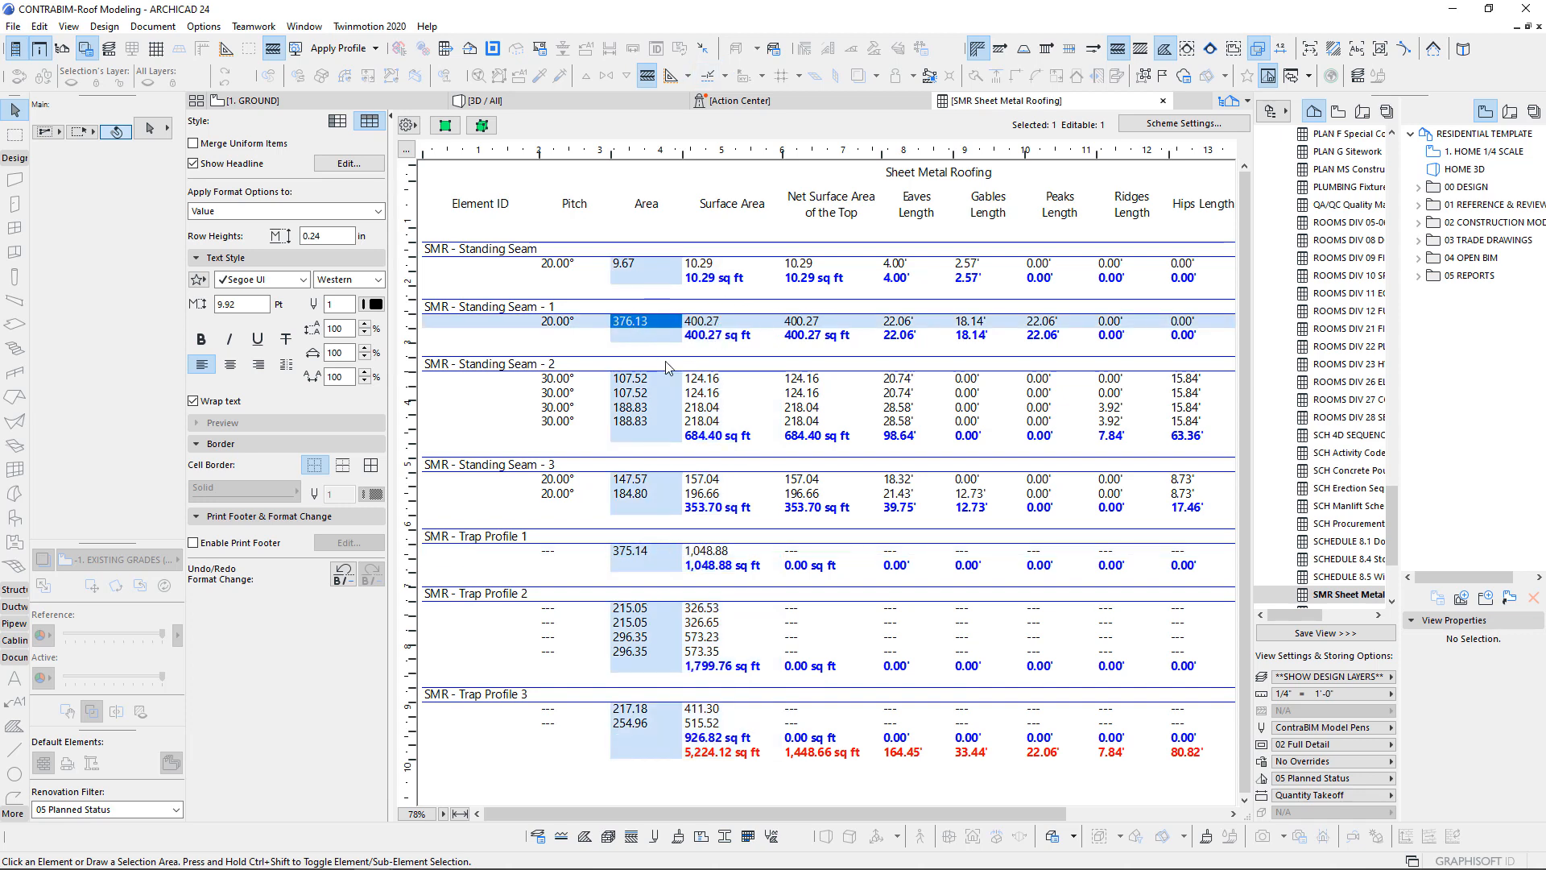
# - Start adding library part parameters as fields to the Sheet Metal Roofing scheme, listing objects by Folder View (used Objects only)
pyautogui.click(1159, 125)
pyautogui.click(570, 706)
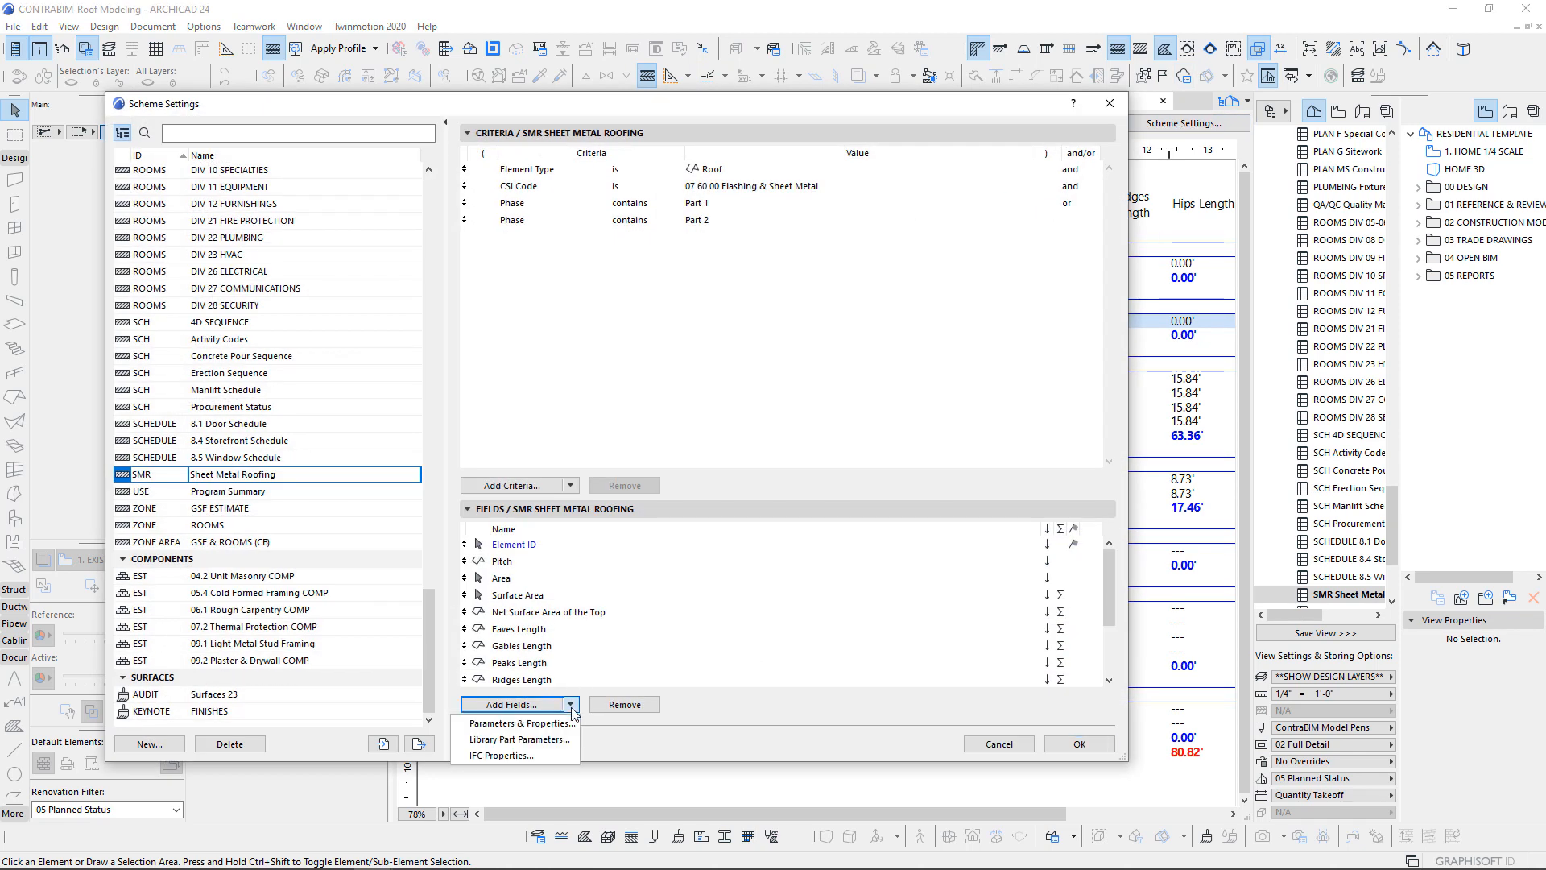
pyautogui.click(519, 739)
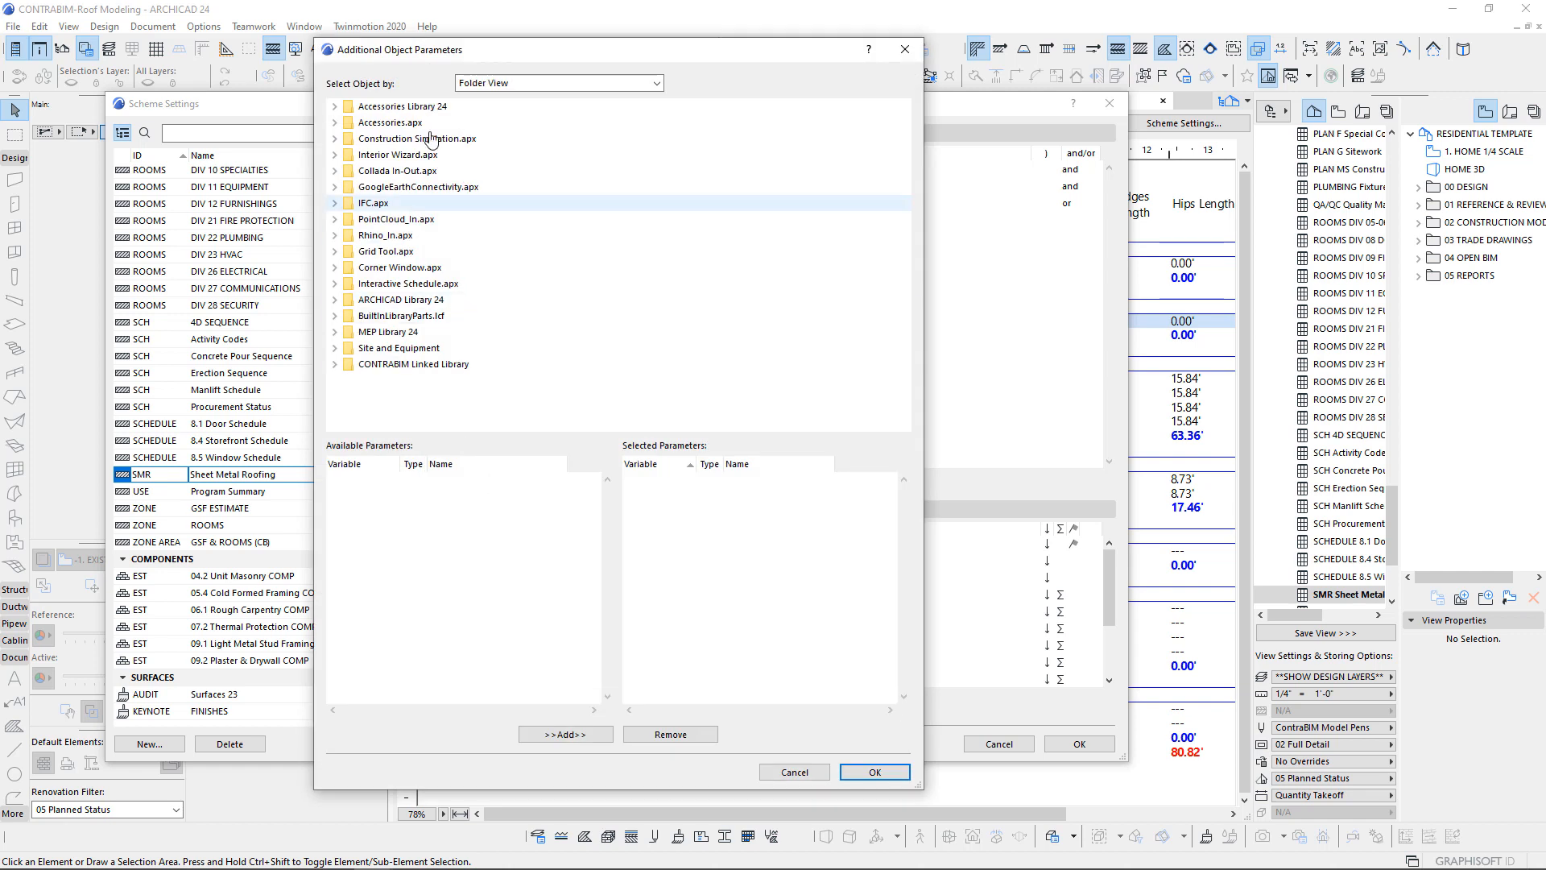
pyautogui.click(491, 85)
pyautogui.click(523, 109)
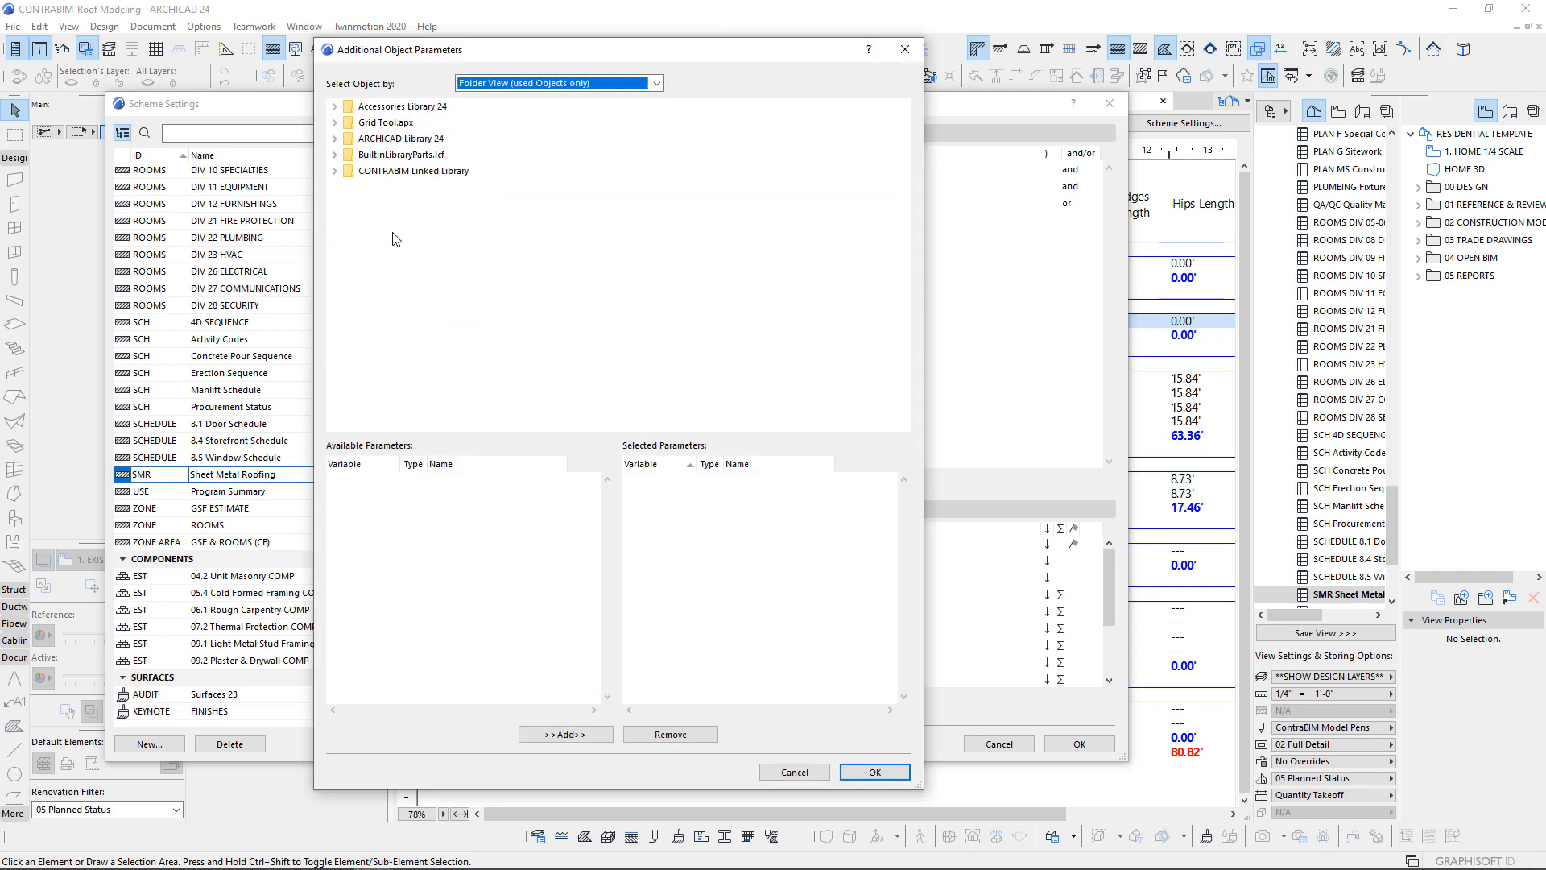
# - Select Steel Deck 24.gsm in the ARCHICAD Library 24 folder 07 40 00 Roof and Siding Panel 24 to list its parameters
pyautogui.click(335, 140)
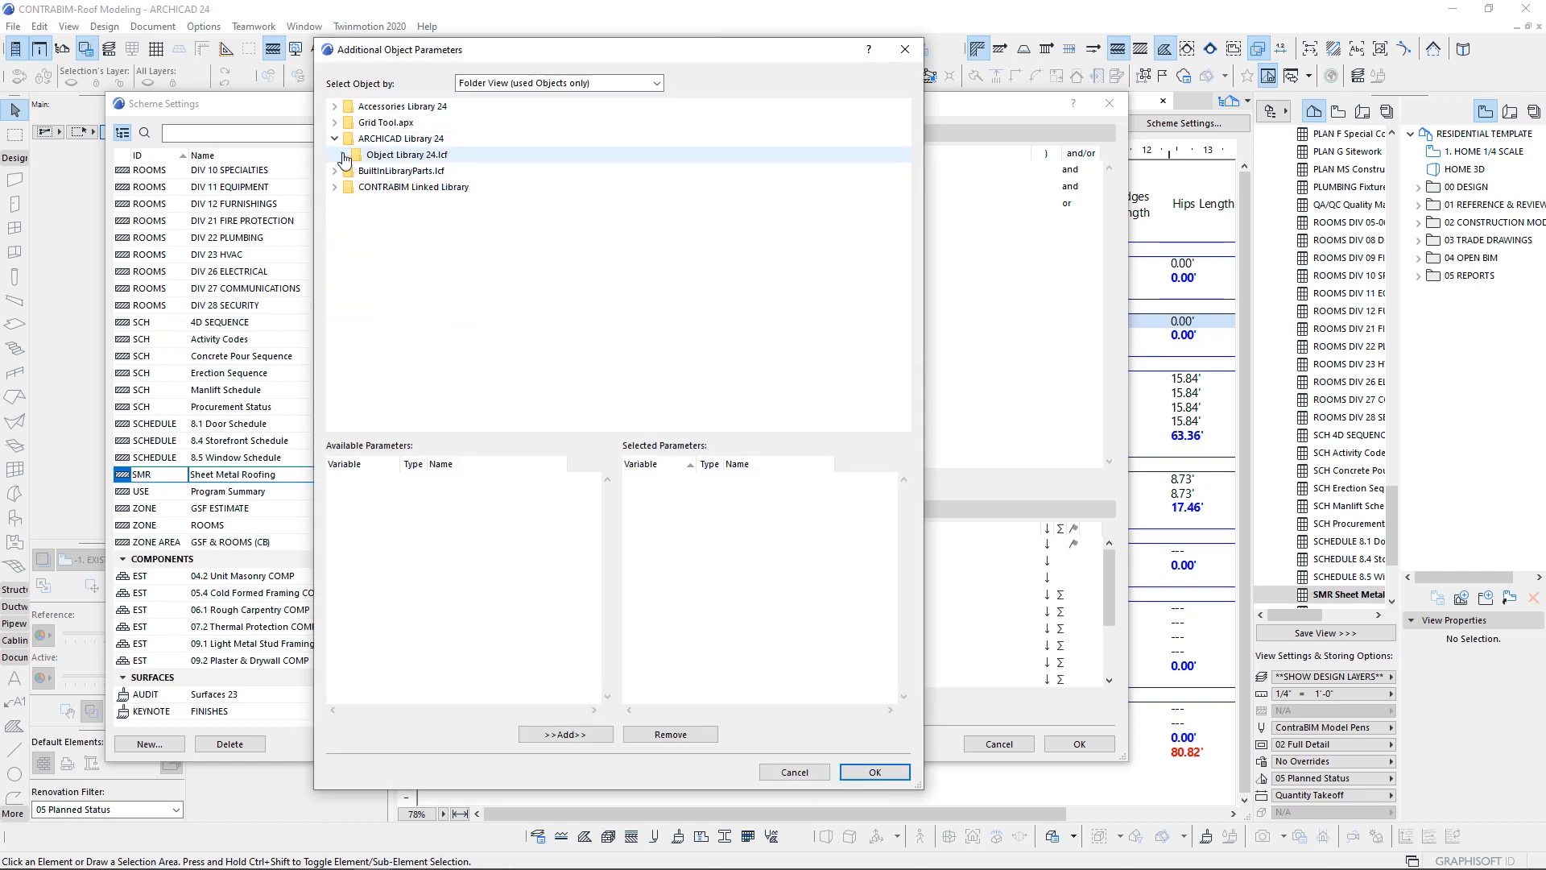
pyautogui.click(342, 155)
pyautogui.click(350, 171)
pyautogui.click(359, 203)
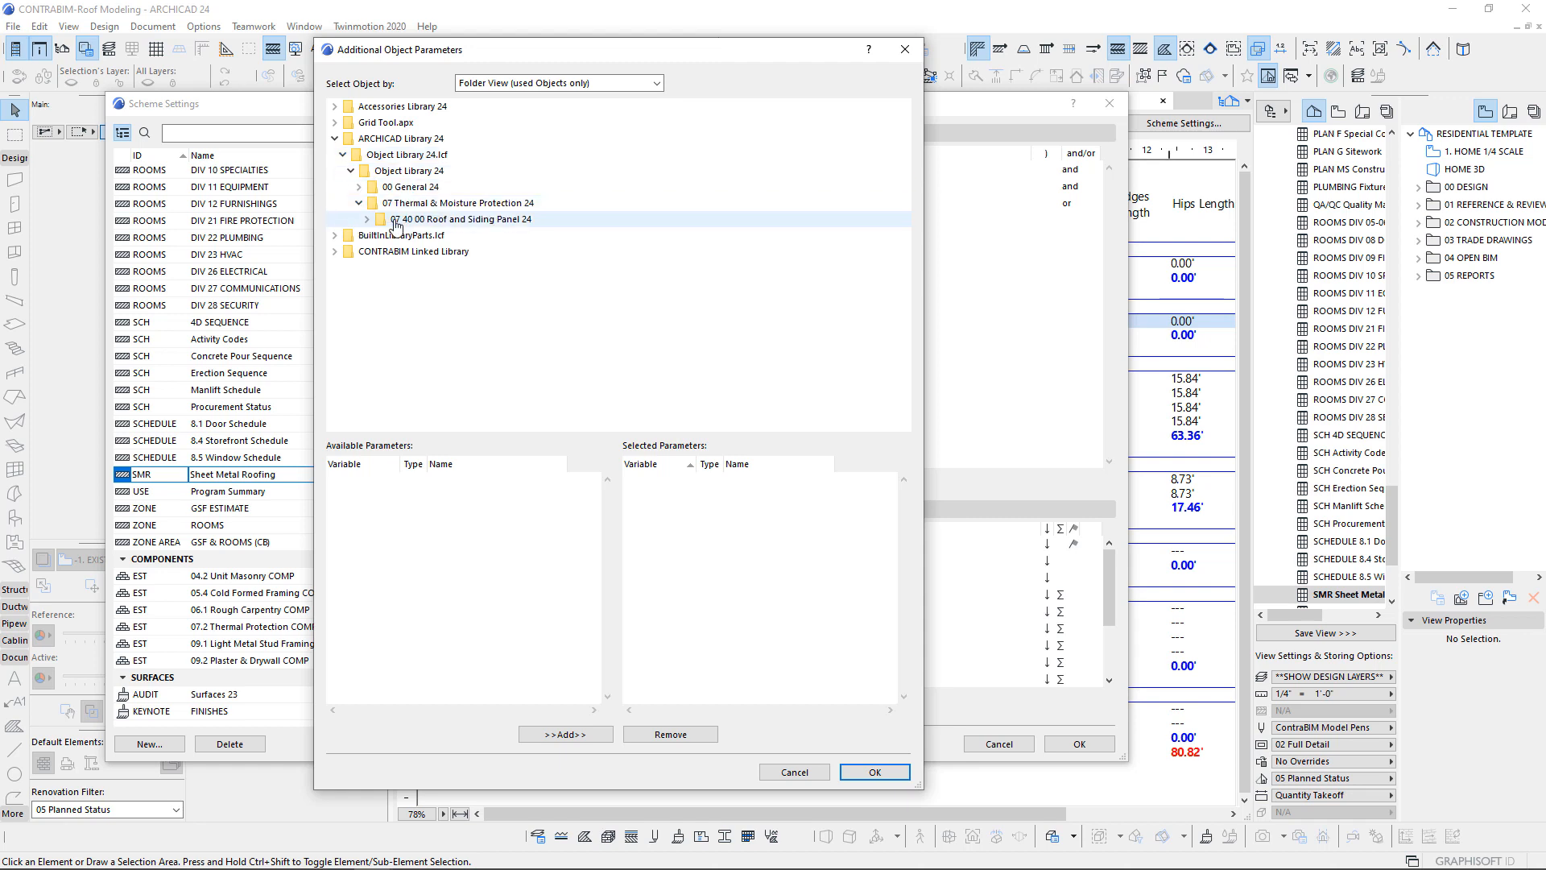
pyautogui.click(367, 219)
pyautogui.click(427, 235)
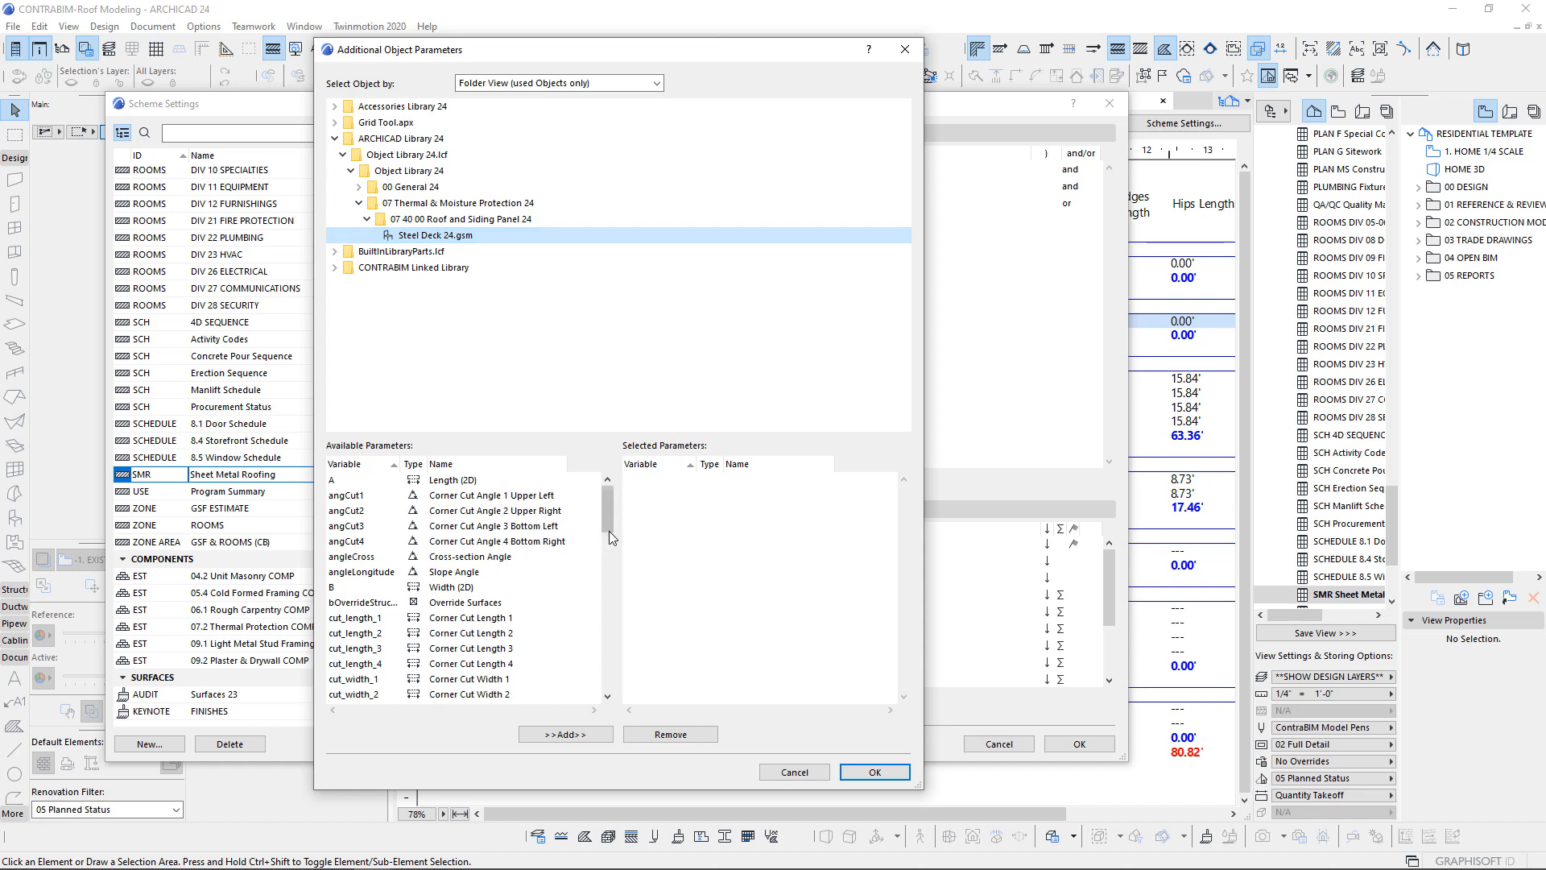
# - Review the Steel Deck 24 parameters sorted by type, then close the scheme settings without adding any of them
pyautogui.moveTo(612, 521); pyautogui.dragTo(620, 489)
pyautogui.click(412, 464)
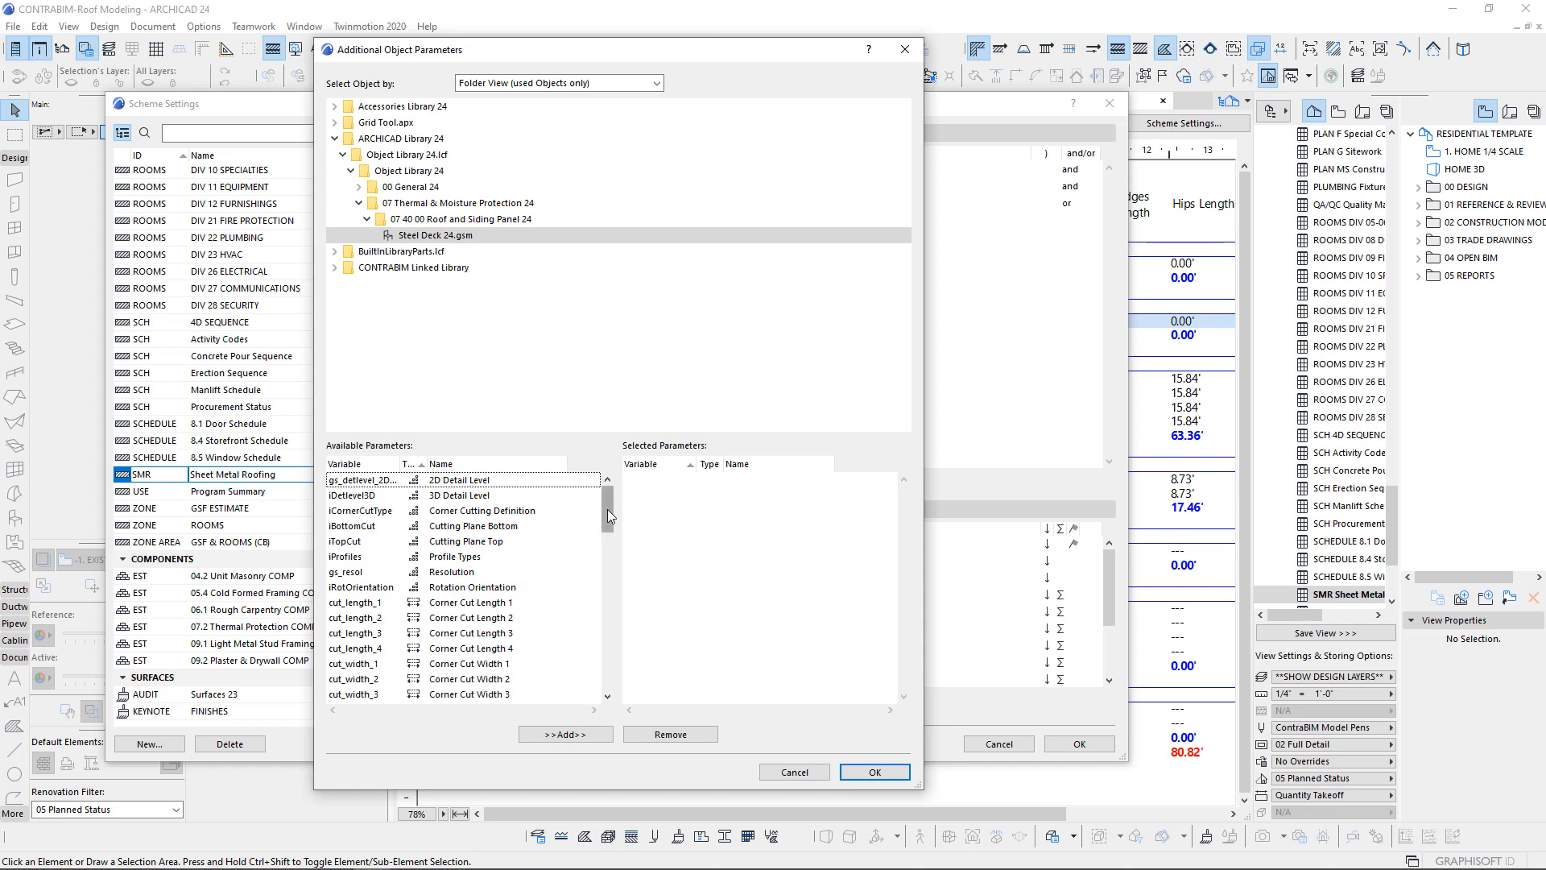
pyautogui.moveTo(607, 506)
pyautogui.mouseDown()
pyautogui.moveTo(612, 663)
pyautogui.moveTo(624, 488)
pyautogui.mouseUp()
pyautogui.click(874, 771)
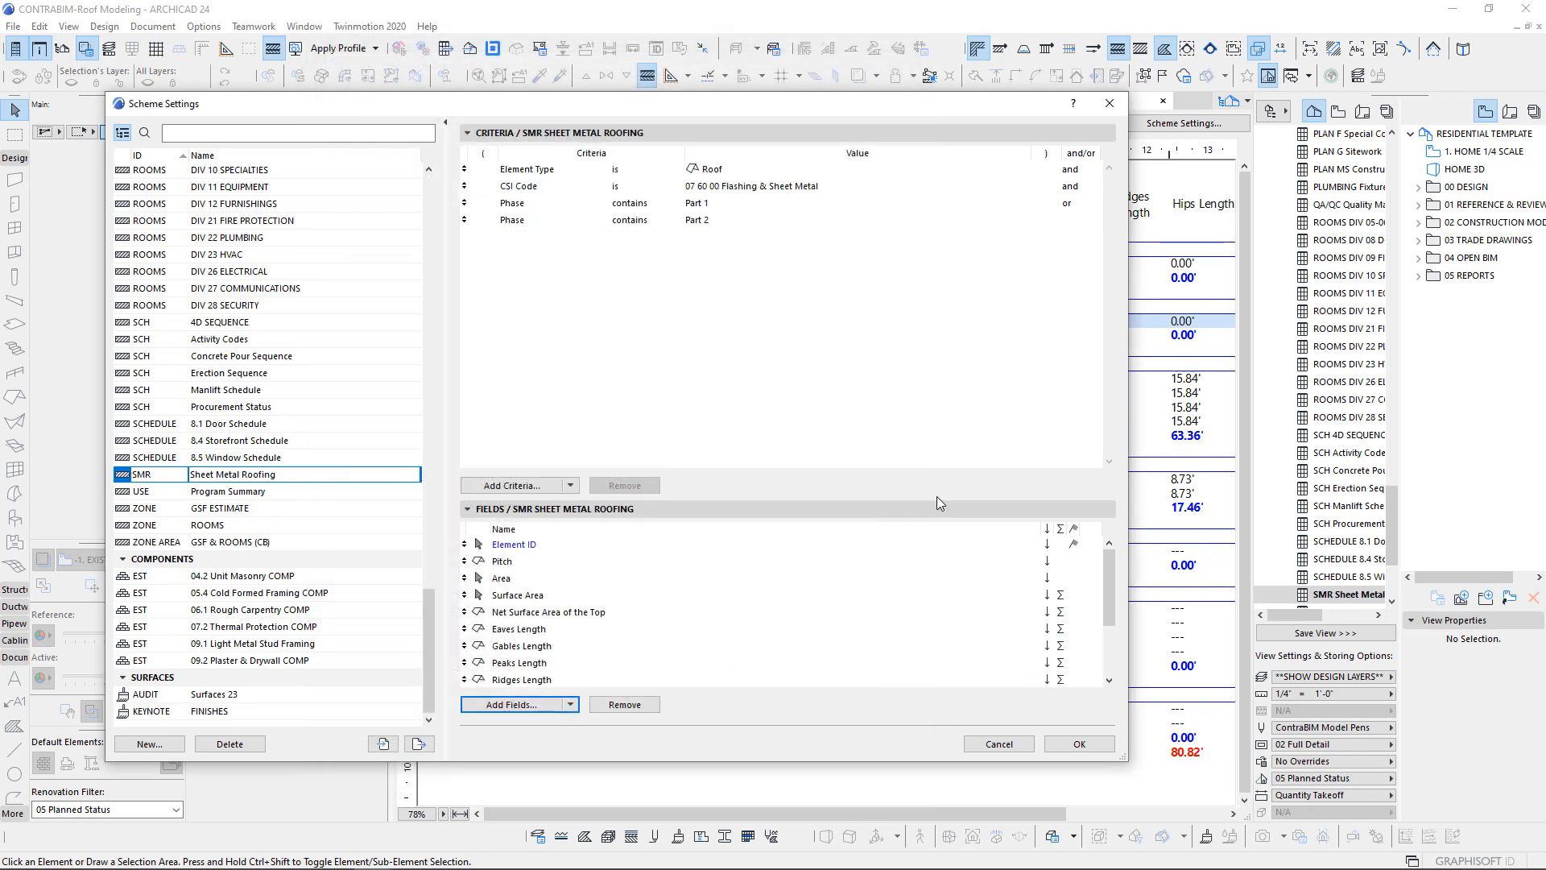
pyautogui.click(1079, 743)
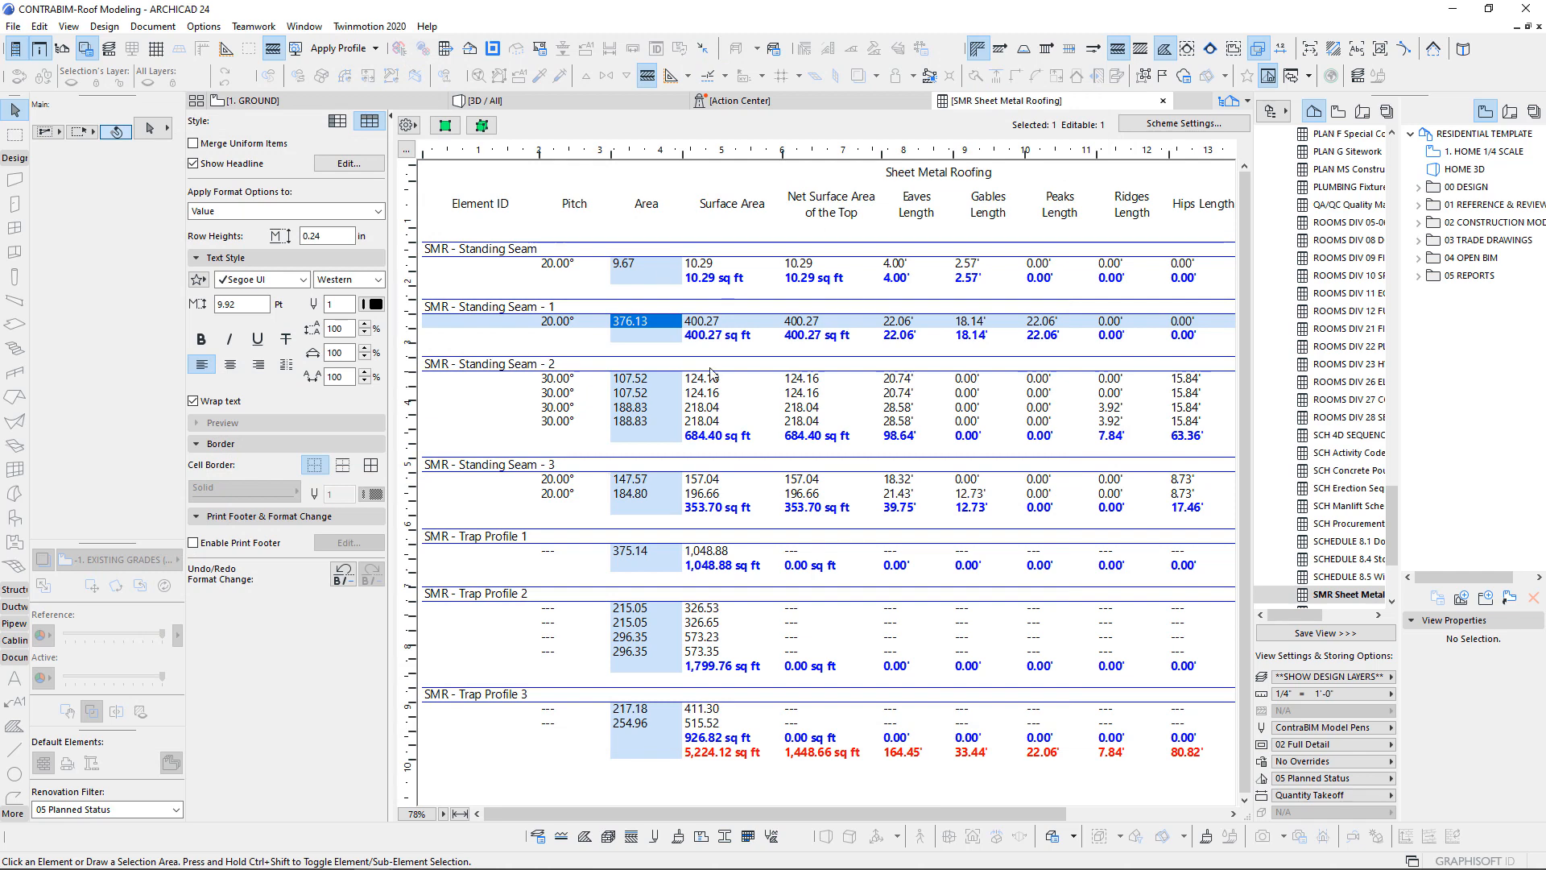
# - Compare the Surface Area totals of the Standing Seam groups with those of the Trap Profile groups in the schedule
pyautogui.click(709, 275)
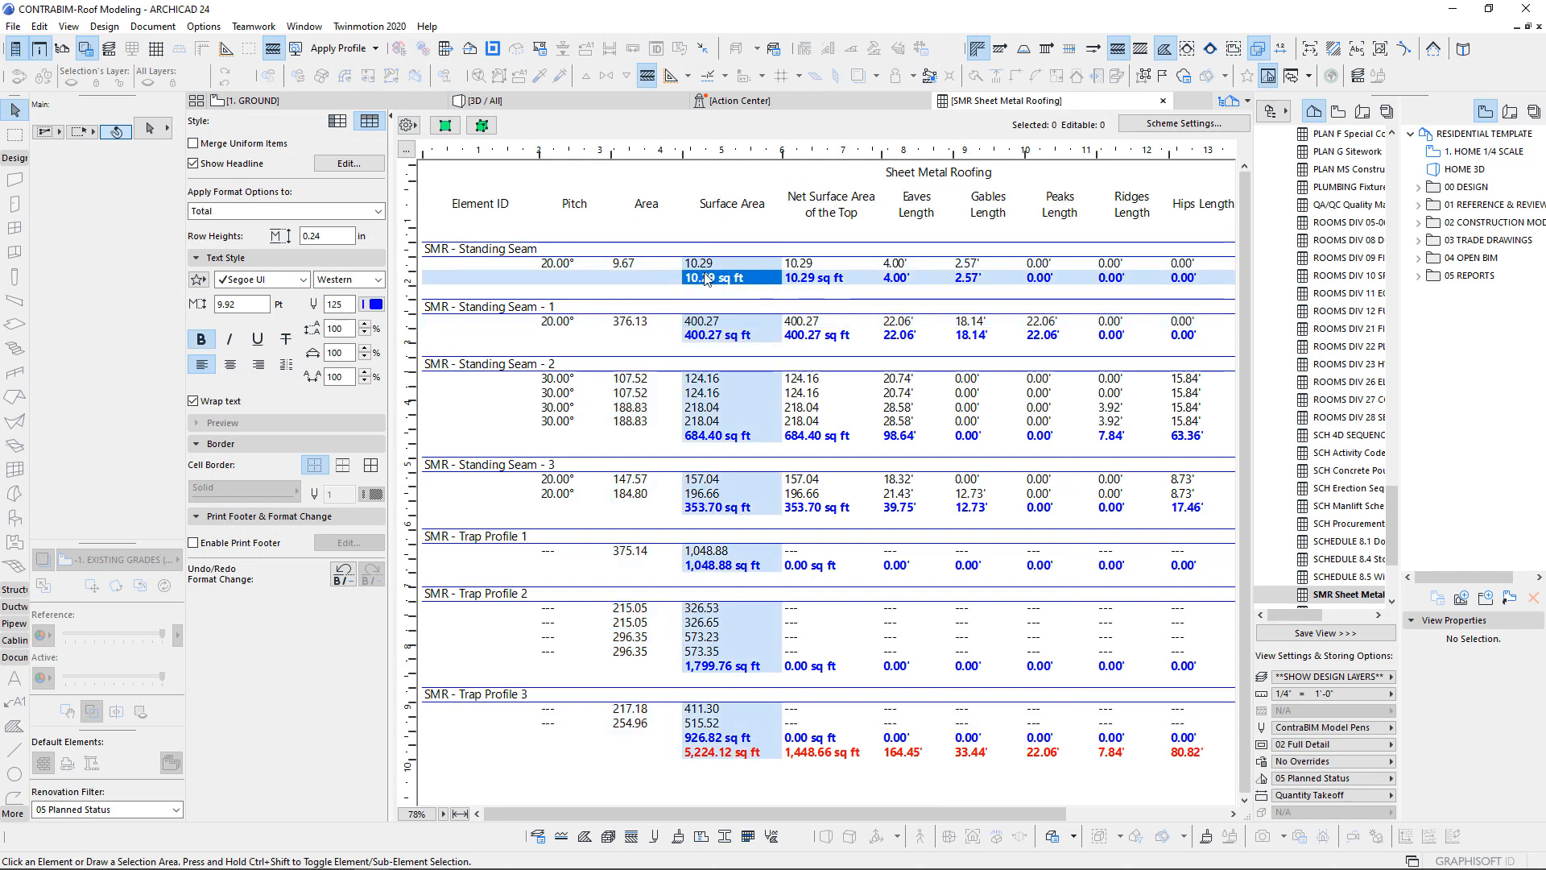
pyautogui.click(715, 565)
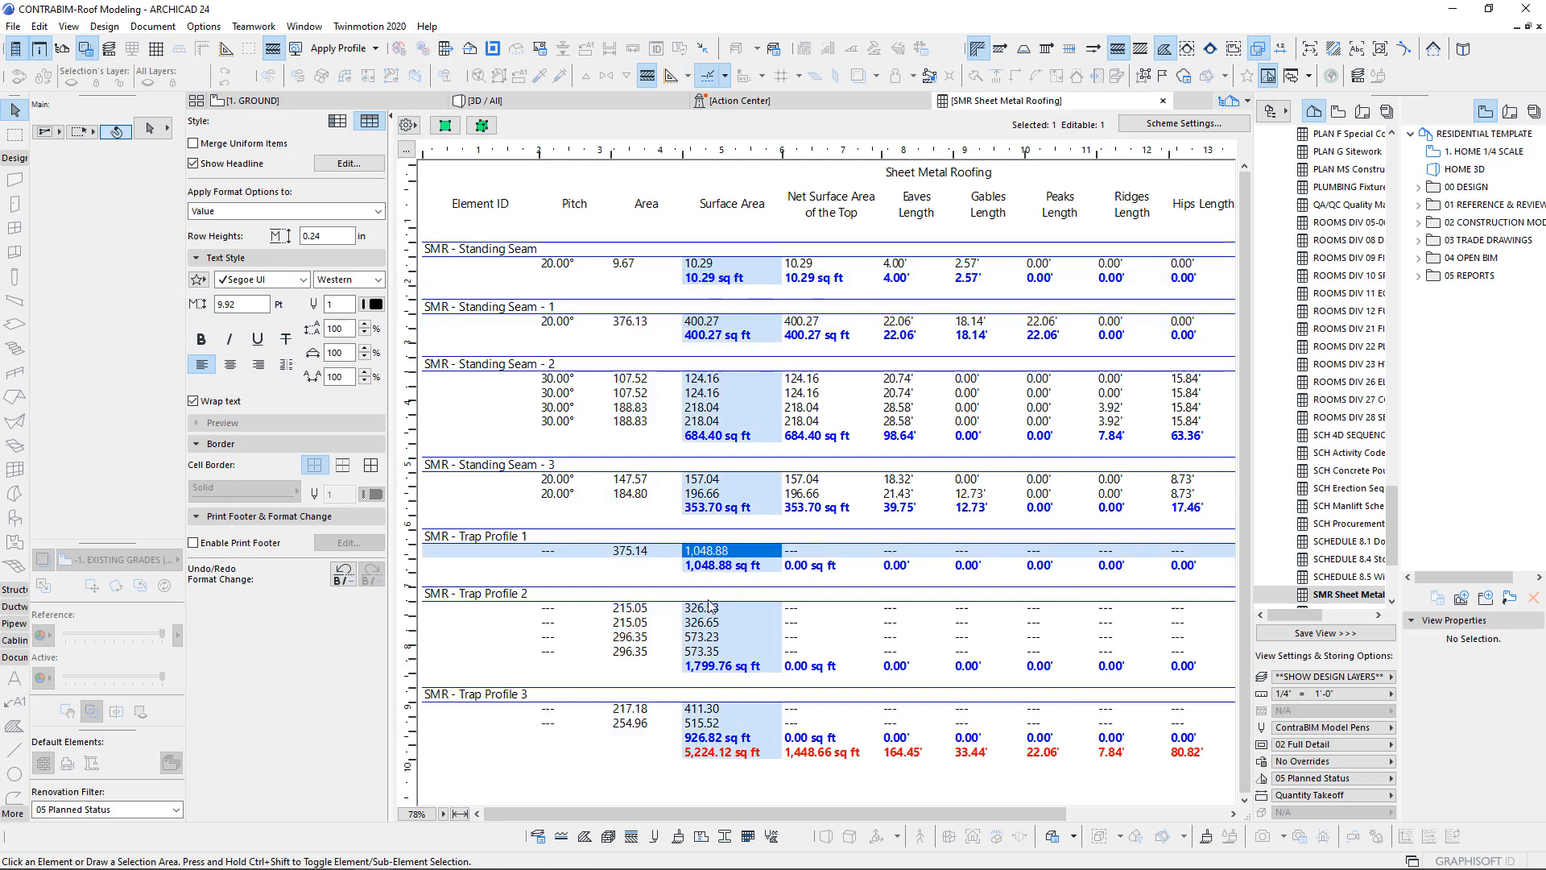
pyautogui.click(711, 610)
pyautogui.click(720, 665)
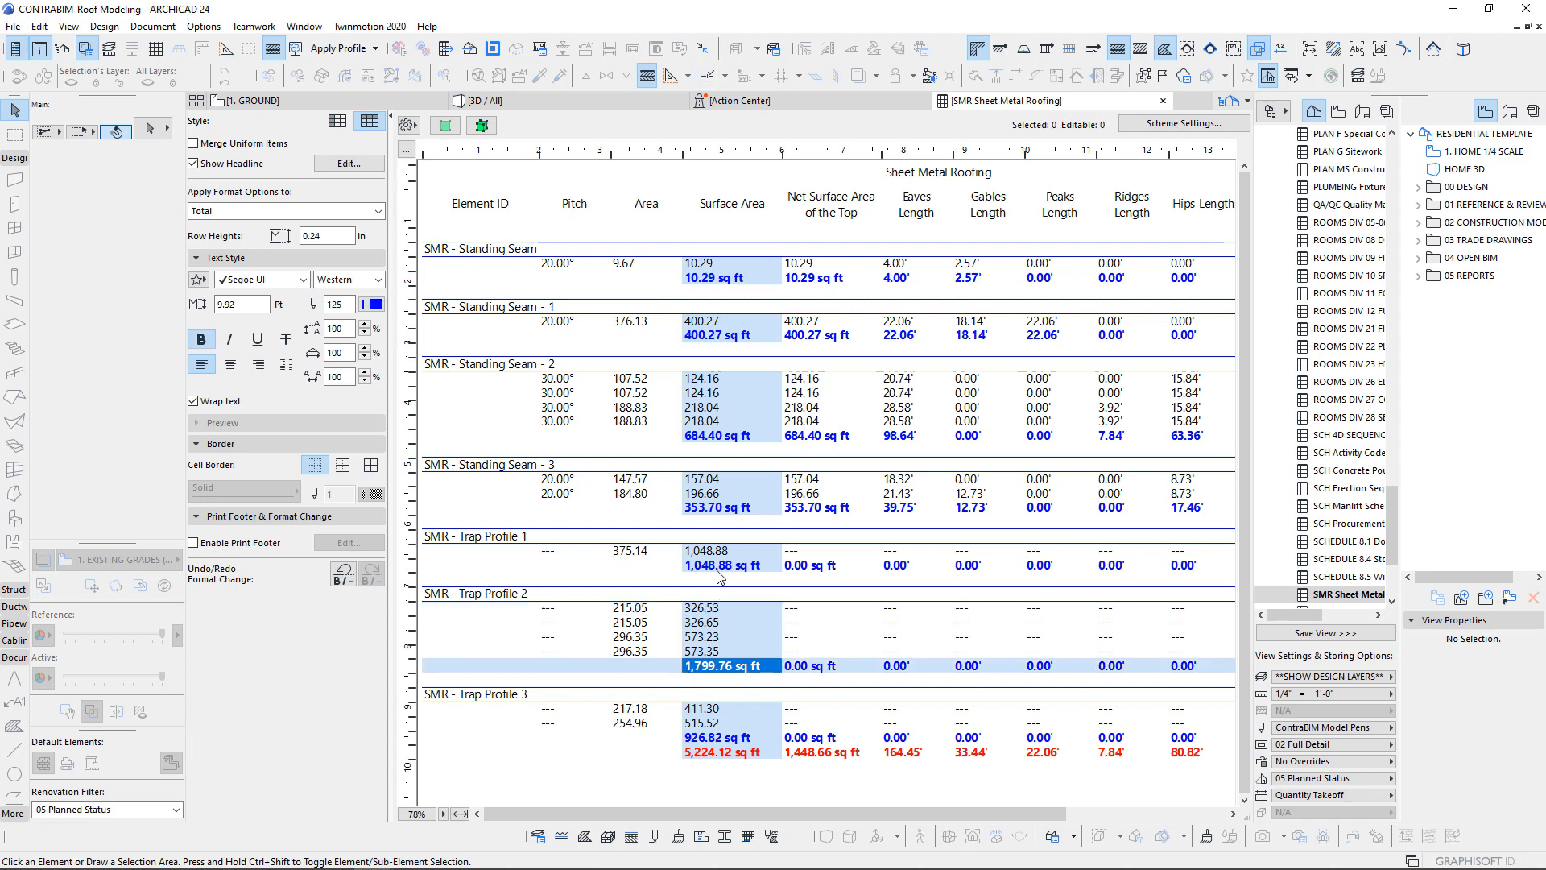
pyautogui.click(719, 568)
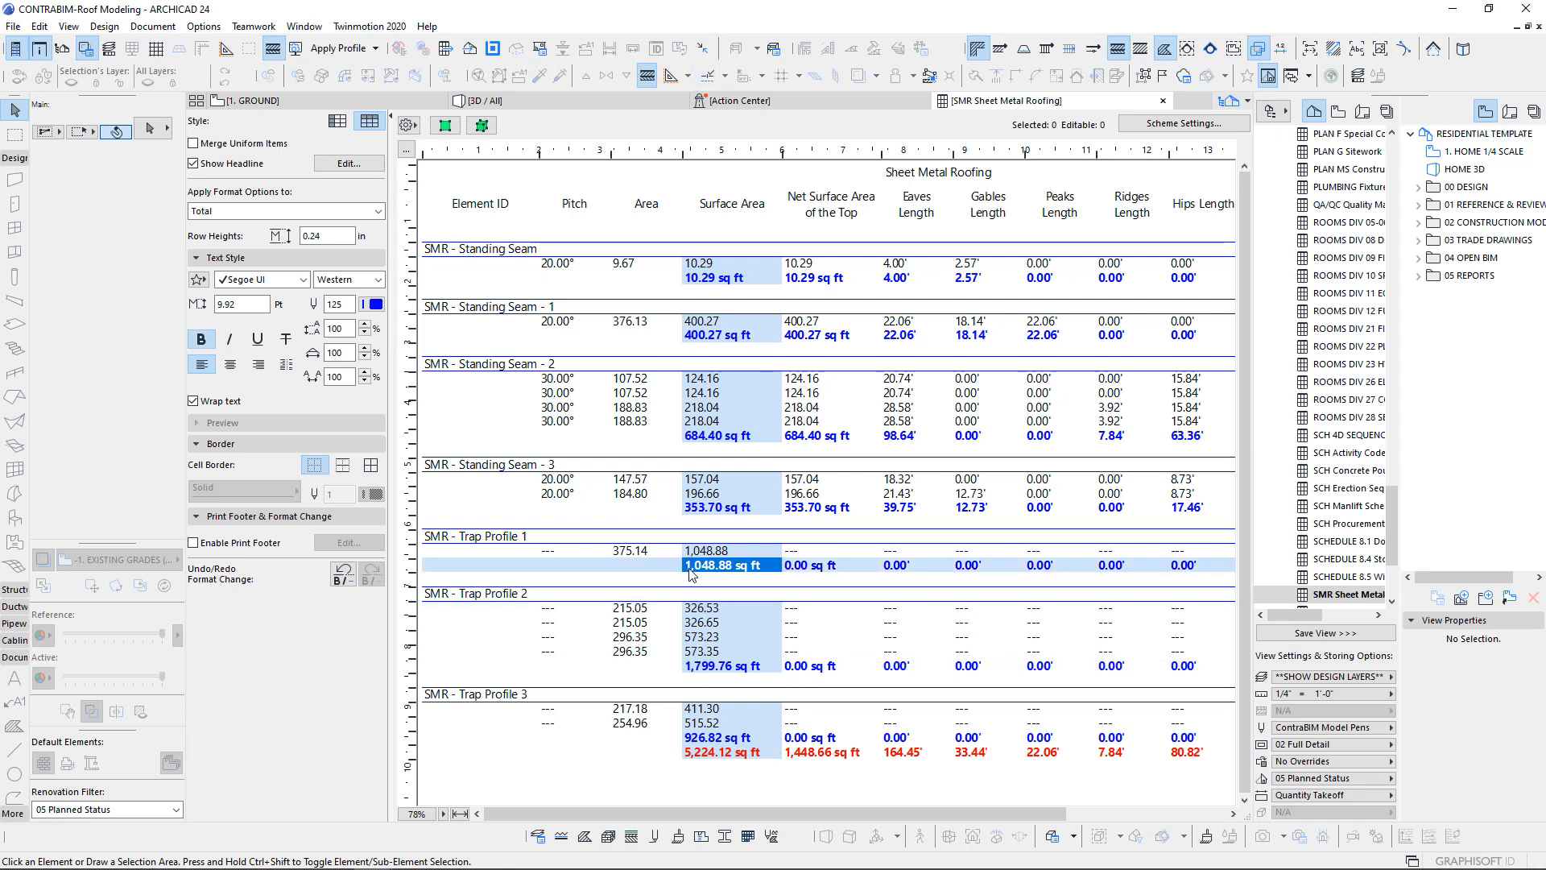
pyautogui.click(708, 337)
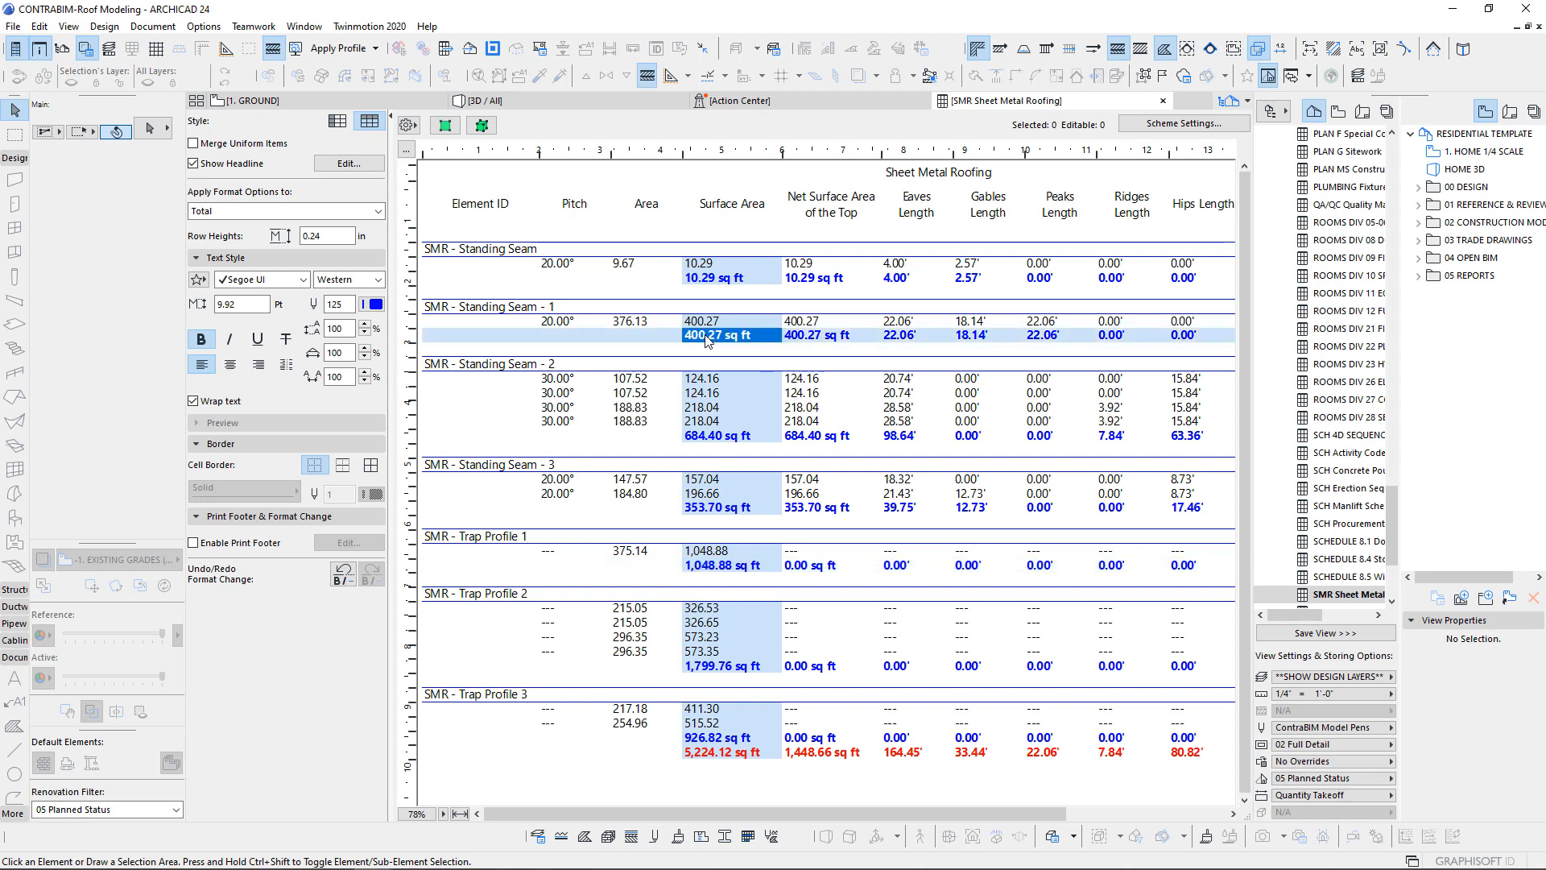
pyautogui.click(715, 668)
pyautogui.click(703, 436)
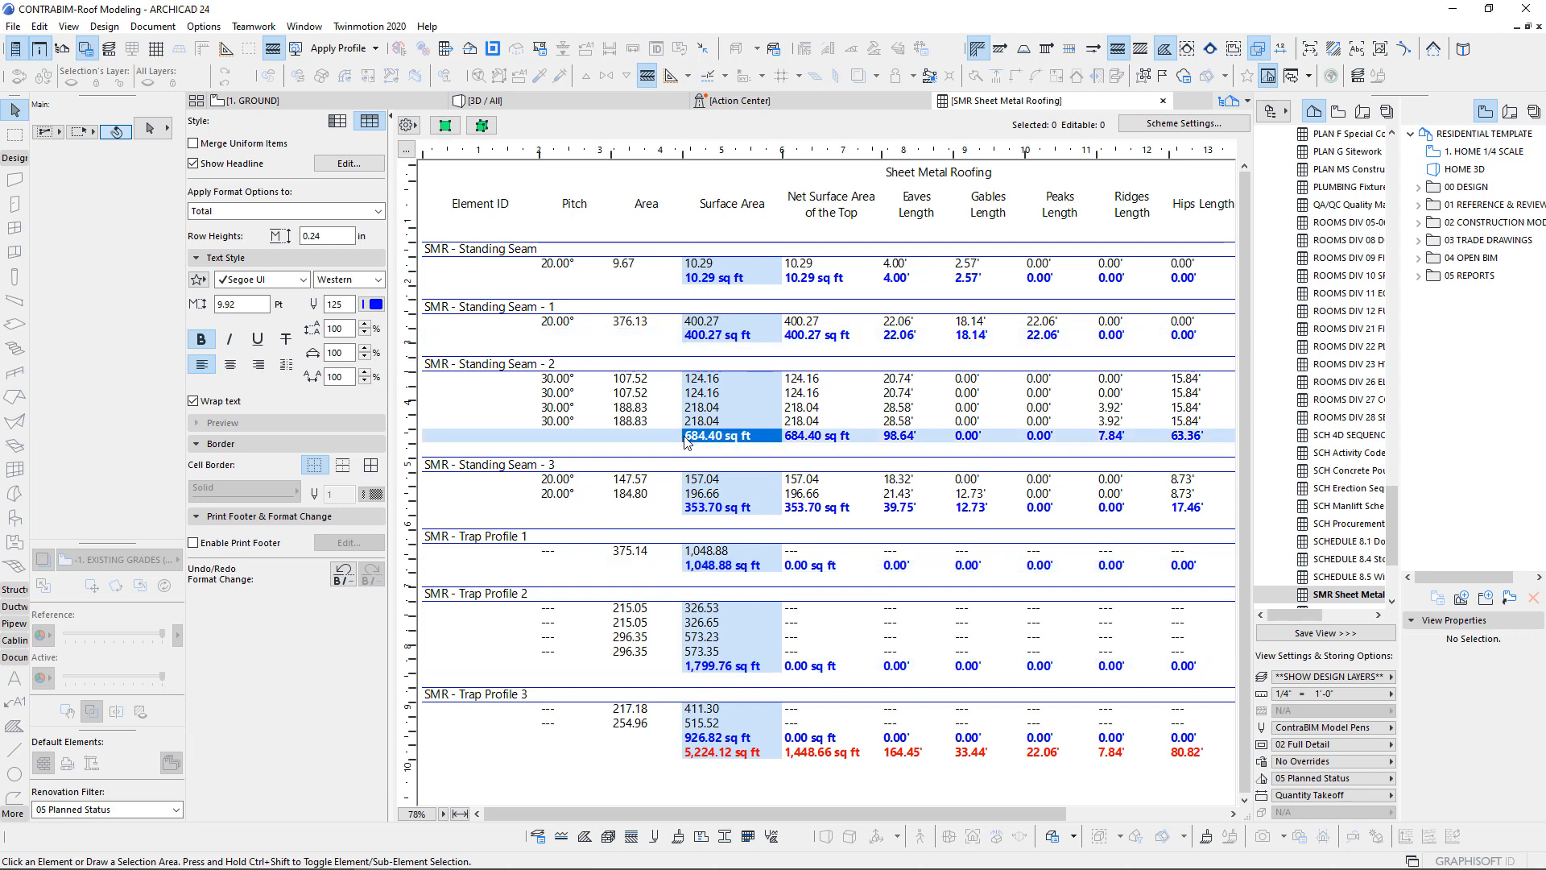
pyautogui.click(710, 738)
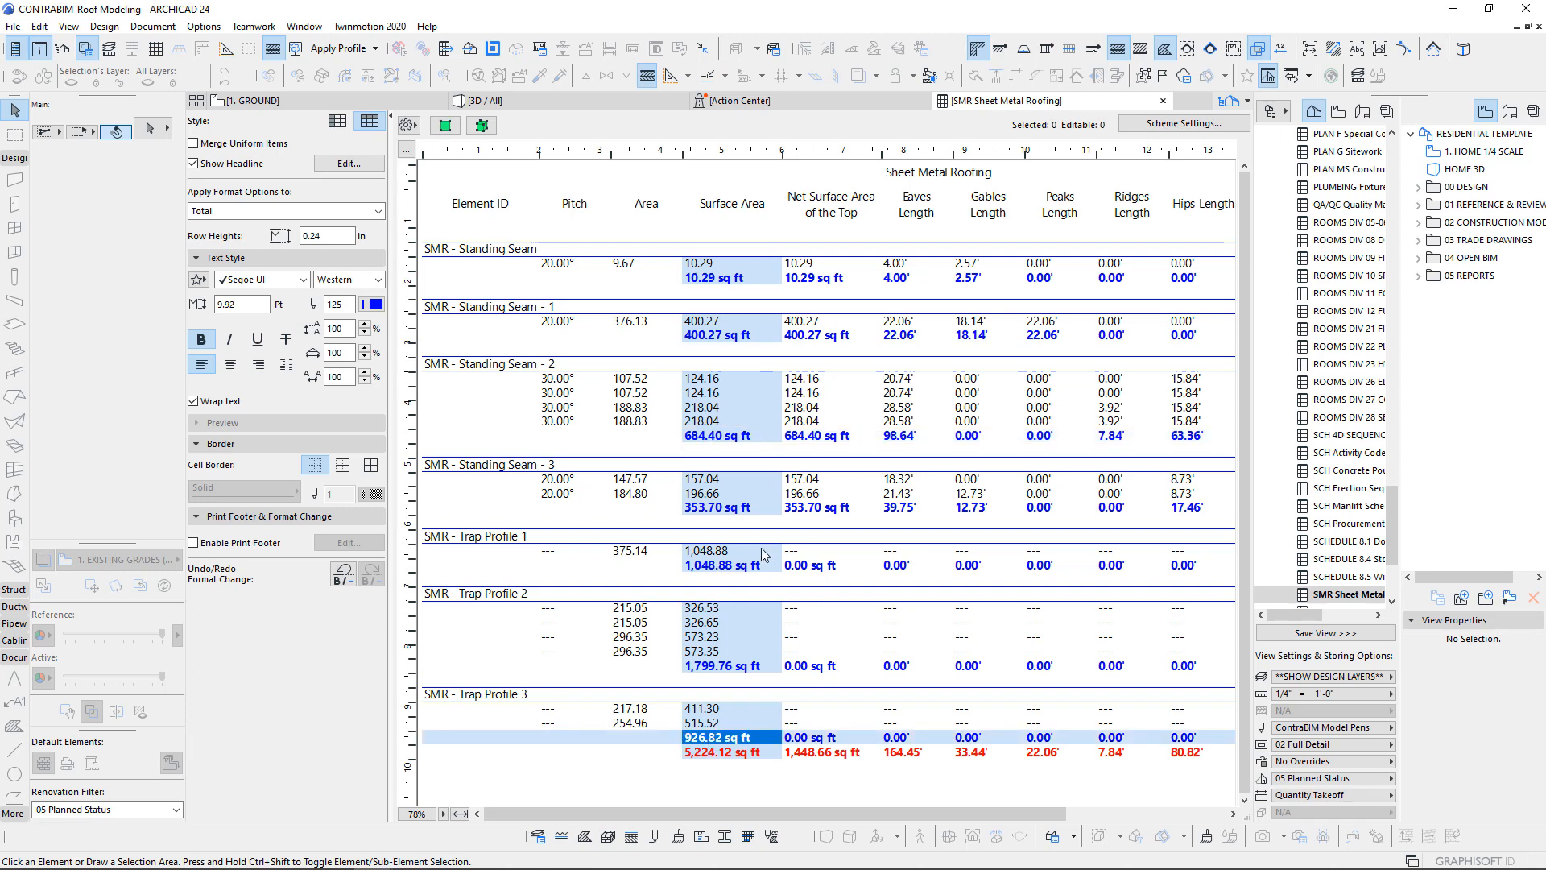
pyautogui.click(711, 509)
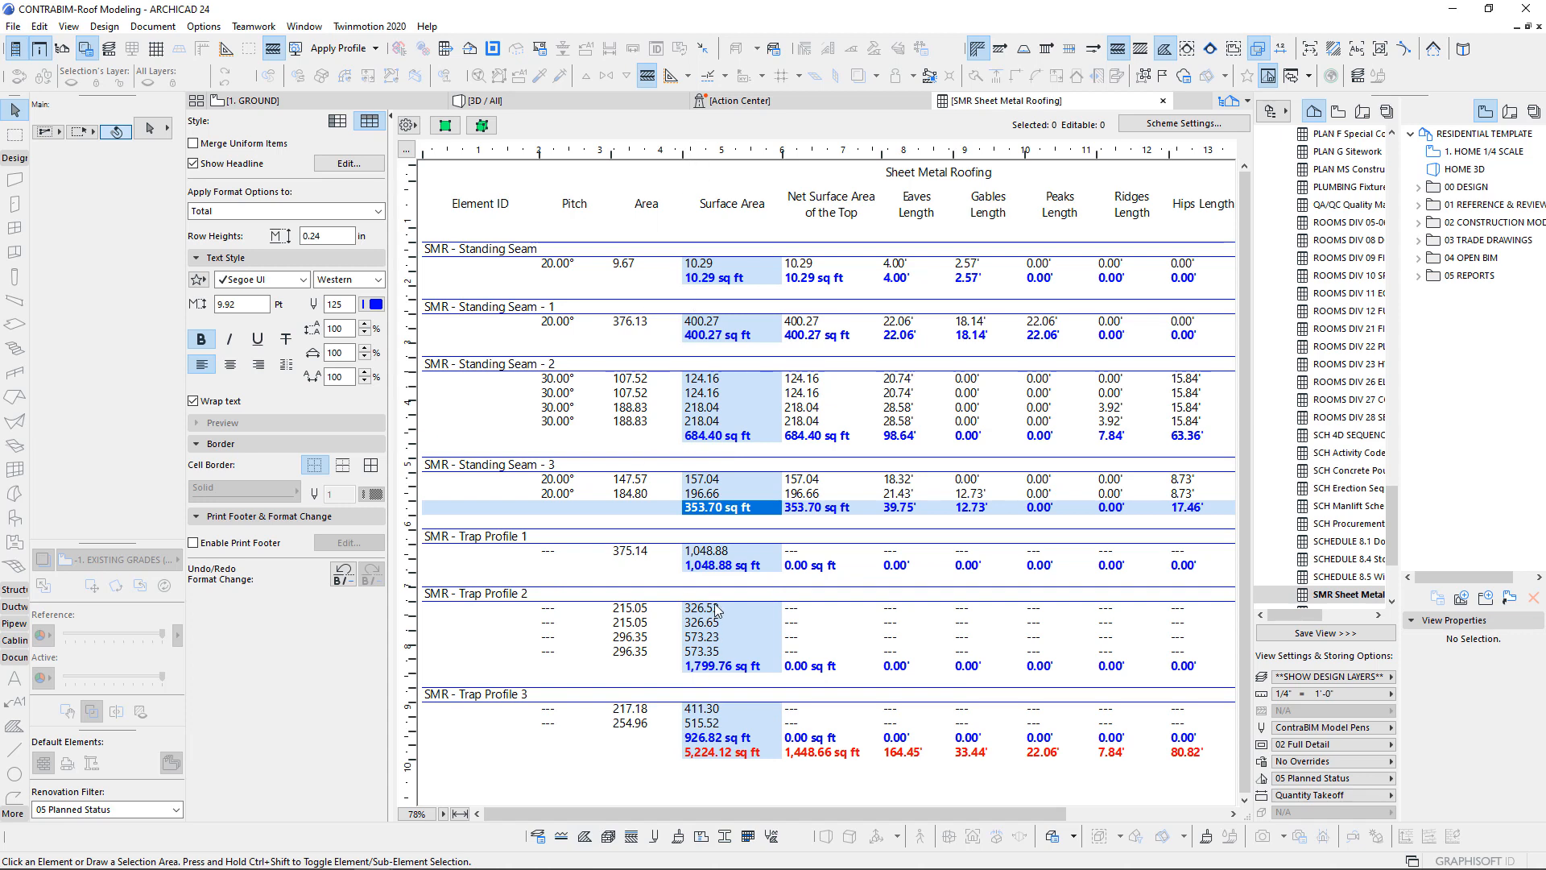
pyautogui.click(729, 282)
pyautogui.click(722, 552)
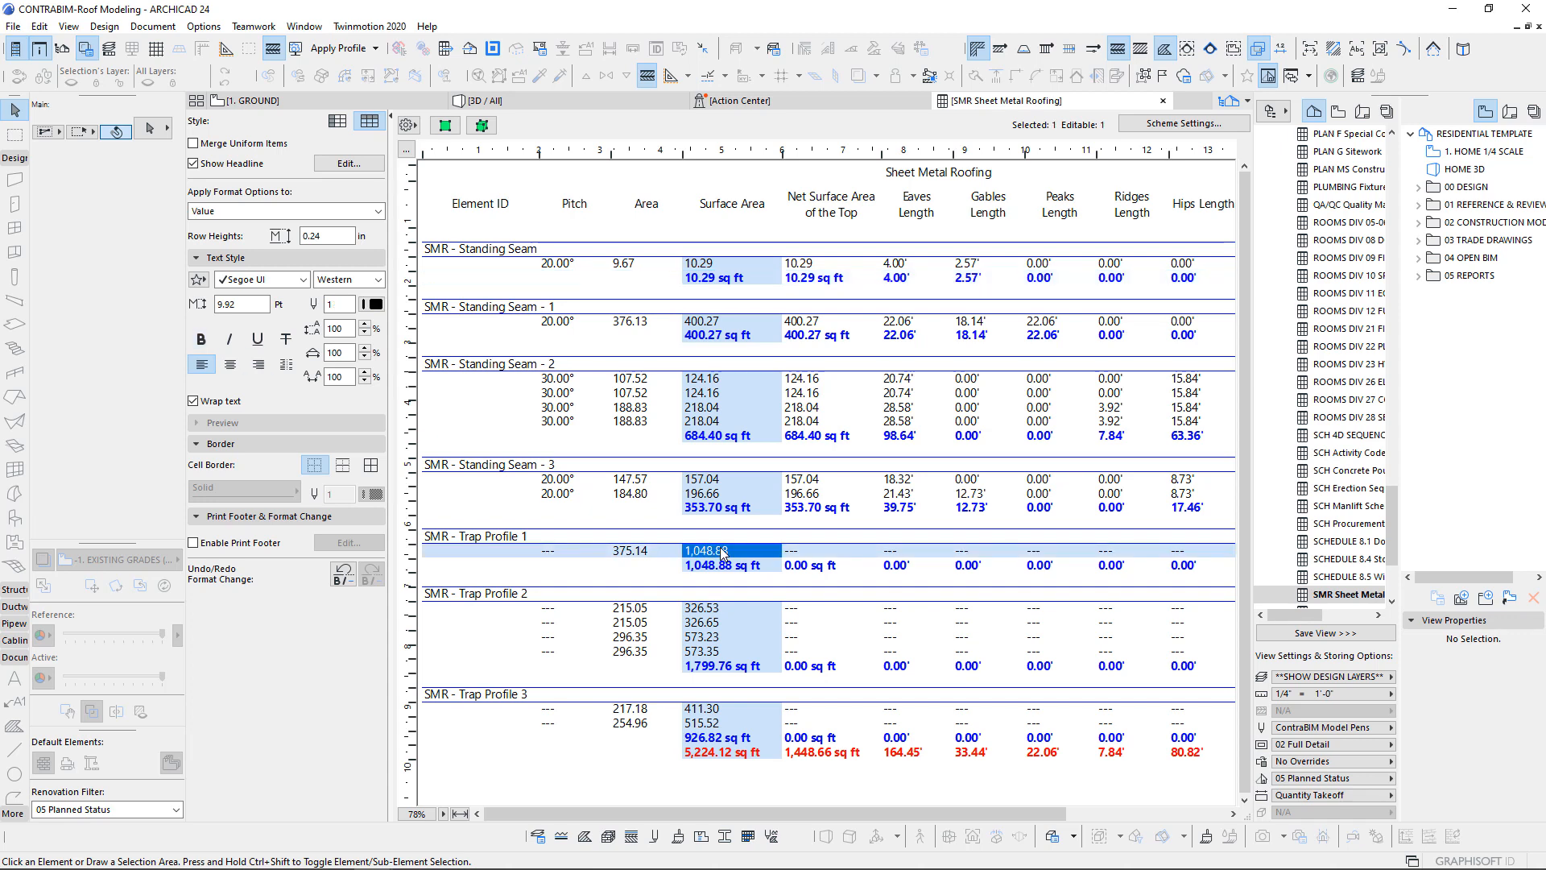
# - Select all seven Steel Deck panels on the shed, upper hip and lower hip roofs in the 3D view
pyautogui.click(520, 103)
pyautogui.keyDown('shift'); pyautogui.moveTo(1010, 537); pyautogui.dragTo(1044, 459, button='middle'); pyautogui.keyUp('shift')
pyautogui.scroll(3, 1043, 456)
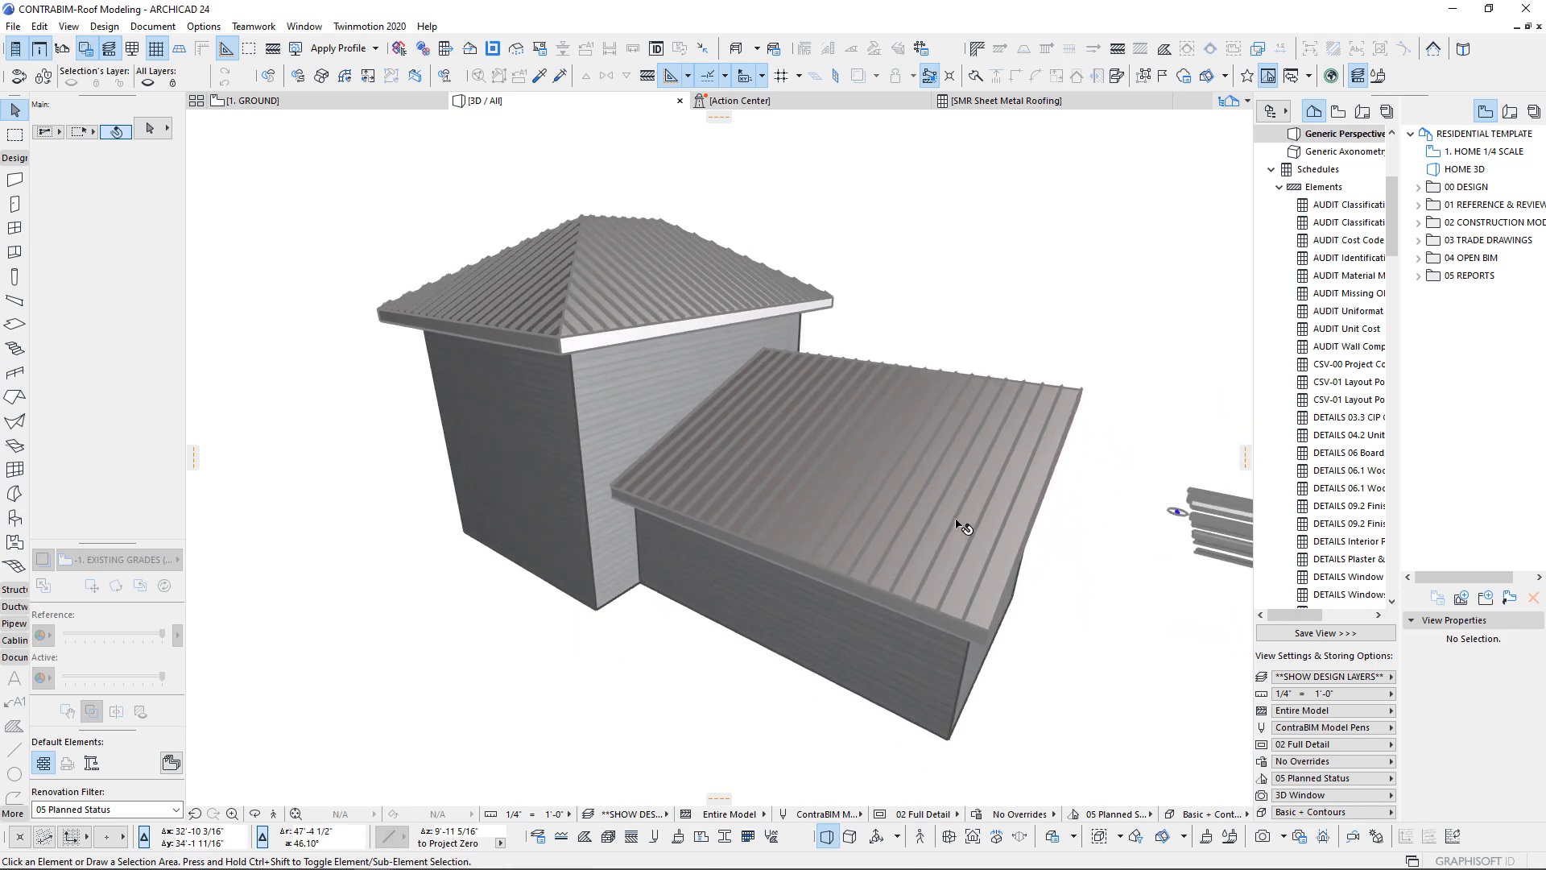
pyautogui.keyDown('shift'); pyautogui.moveTo(957, 520); pyautogui.dragTo(953, 582, button='middle'); pyautogui.keyUp('shift')
pyautogui.keyDown('shift'); pyautogui.click(897, 498); pyautogui.keyUp('shift')
pyautogui.keyDown('shift'); pyautogui.click(725, 346); pyautogui.keyUp('shift')
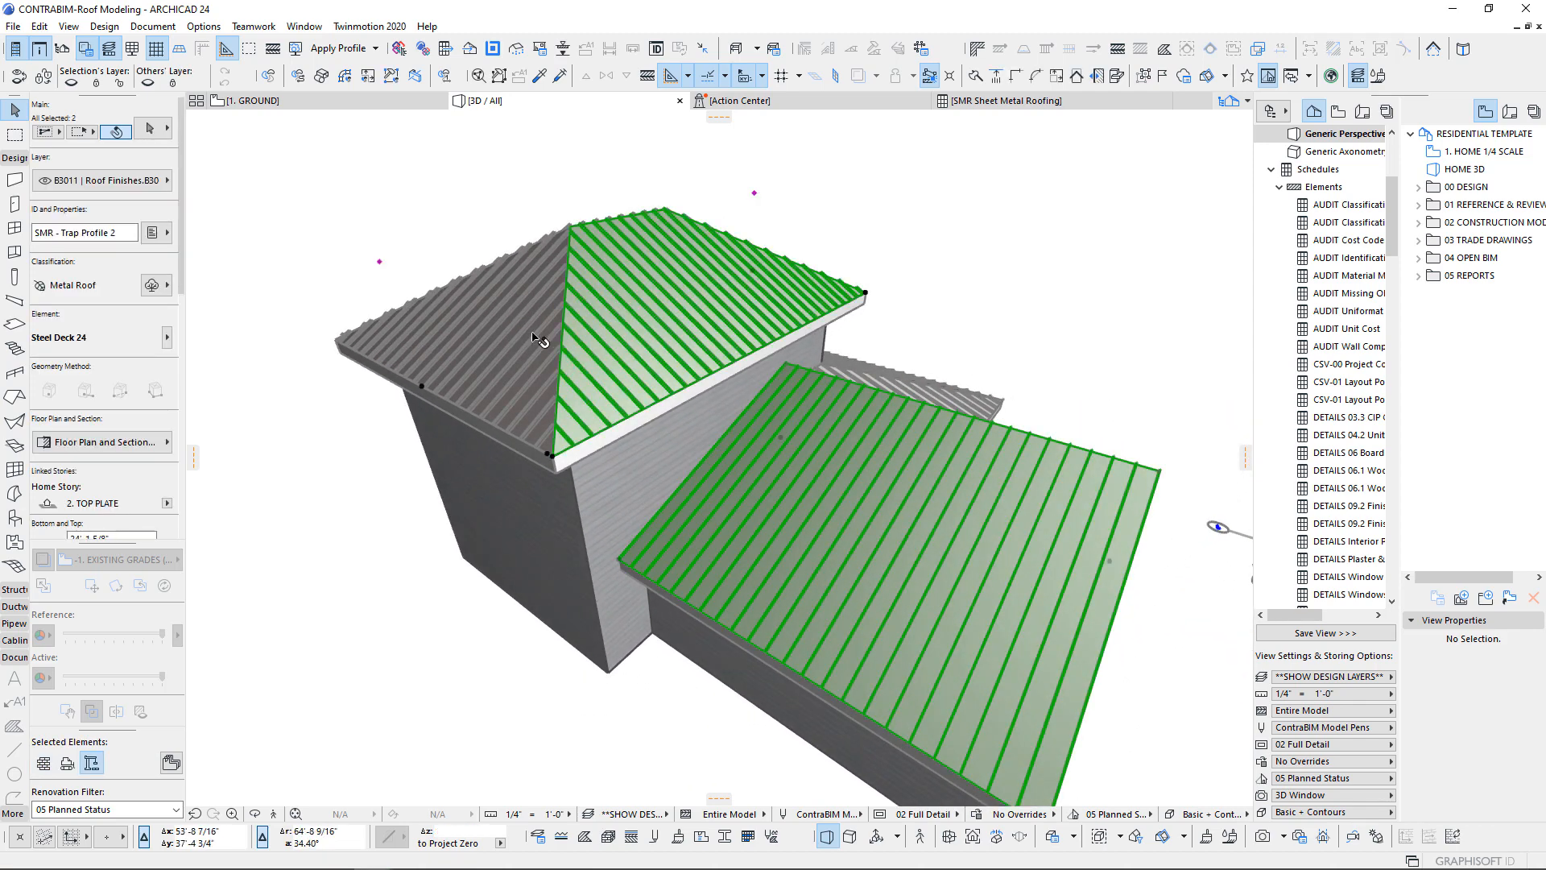
pyautogui.keyDown('shift'); pyautogui.click(542, 338); pyautogui.keyUp('shift')
pyautogui.scroll(-1, 860, 463)
pyautogui.keyDown('shift'); pyautogui.moveTo(862, 465); pyautogui.dragTo(721, 517, button='middle'); pyautogui.keyUp('shift')
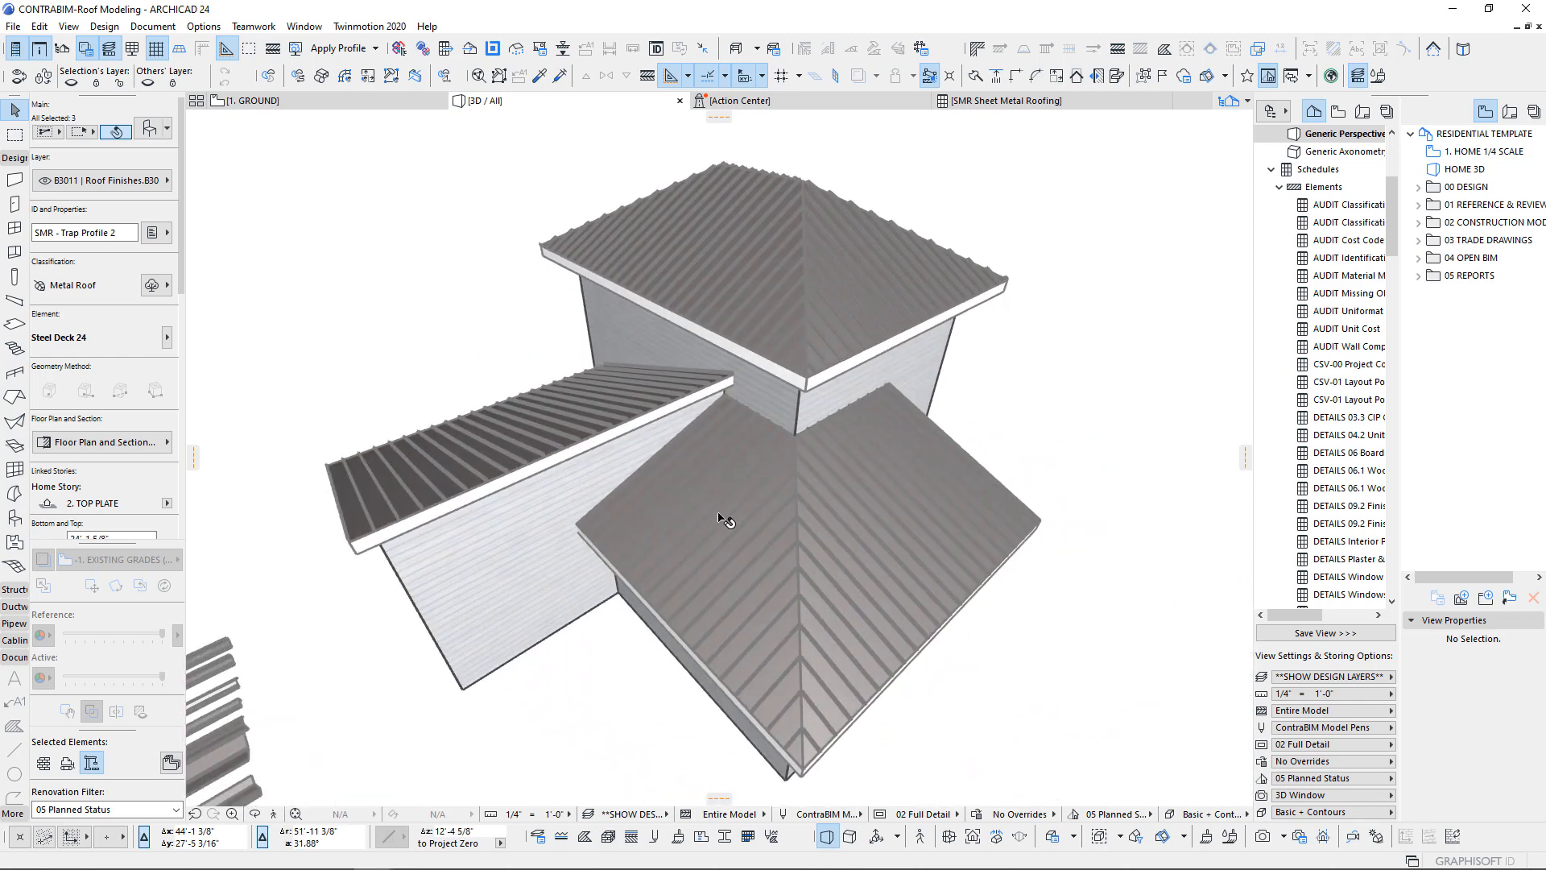
pyautogui.keyDown('shift'); pyautogui.click(848, 538); pyautogui.keyUp('shift')
pyautogui.keyDown('shift'); pyautogui.click(852, 541); pyautogui.keyUp('shift')
pyautogui.keyDown('shift'); pyautogui.click(901, 278); pyautogui.keyUp('shift')
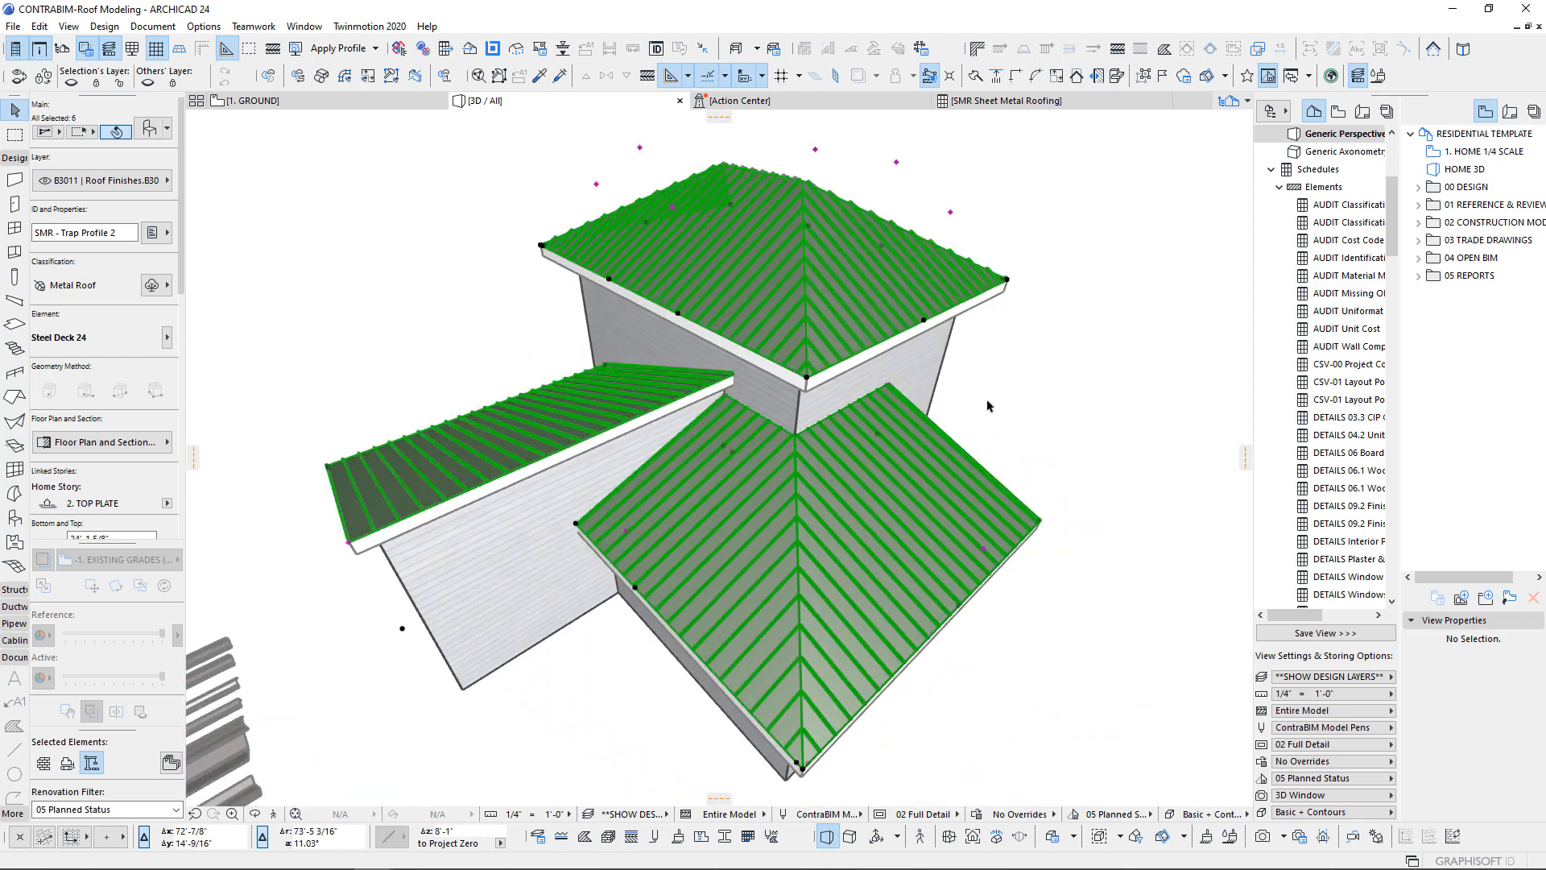
pyautogui.keyDown('shift'); pyautogui.moveTo(902, 278); pyautogui.dragTo(26, 182, button='middle'); pyautogui.keyUp('shift')
pyautogui.keyDown('shift'); pyautogui.click(981, 410); pyautogui.keyUp('shift')
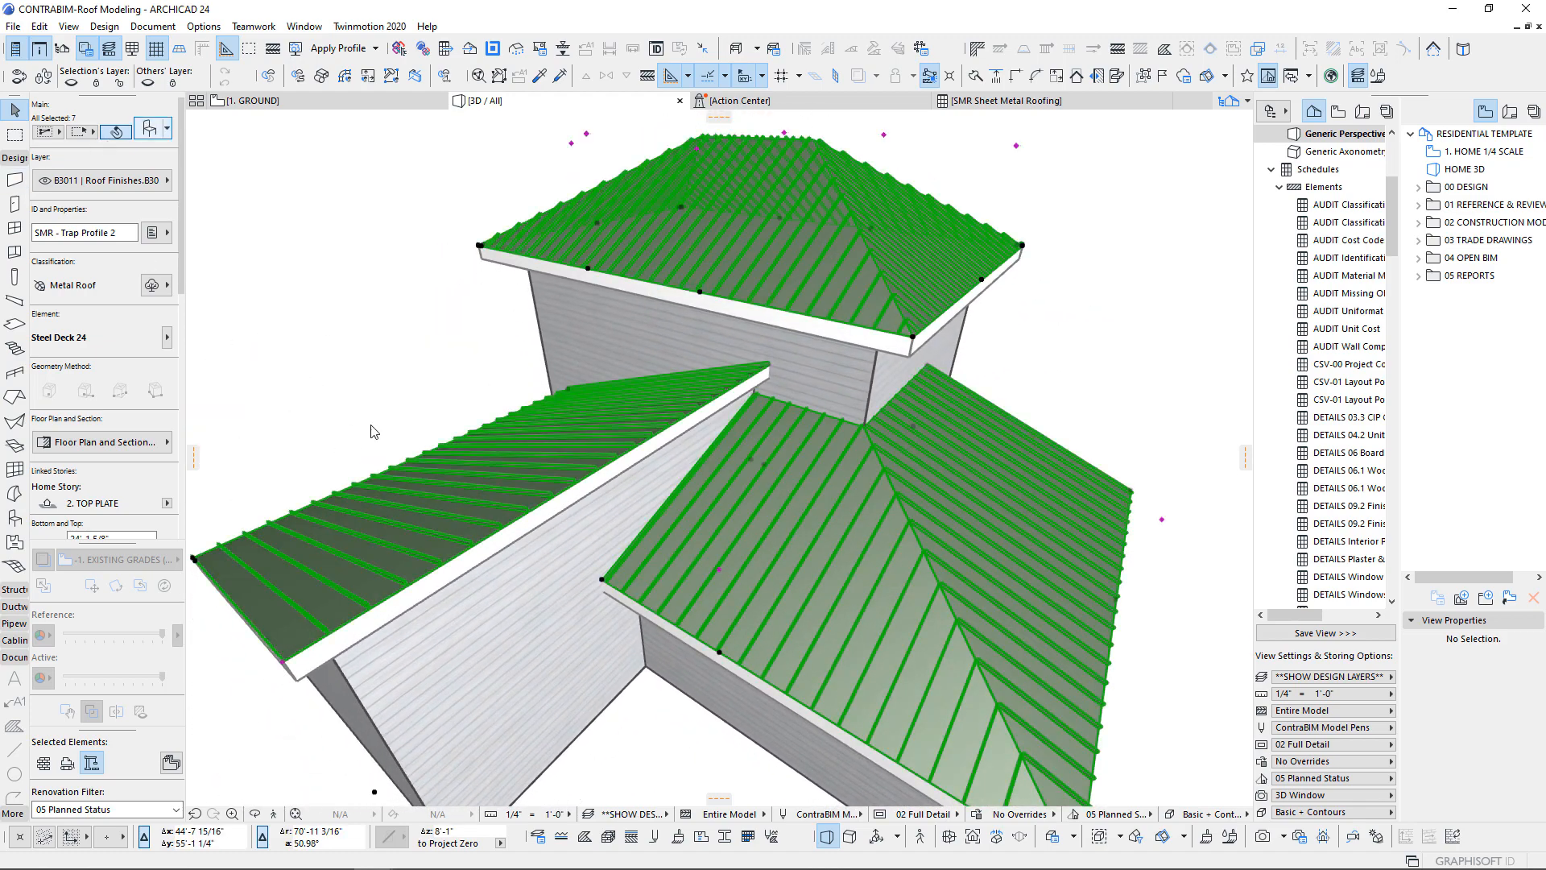
# - Set the wave spacing of the seven selected Steel Deck panels to 1'-6" and inspect the roofs in 3D
pyautogui.hotkey('ctrl', 't')
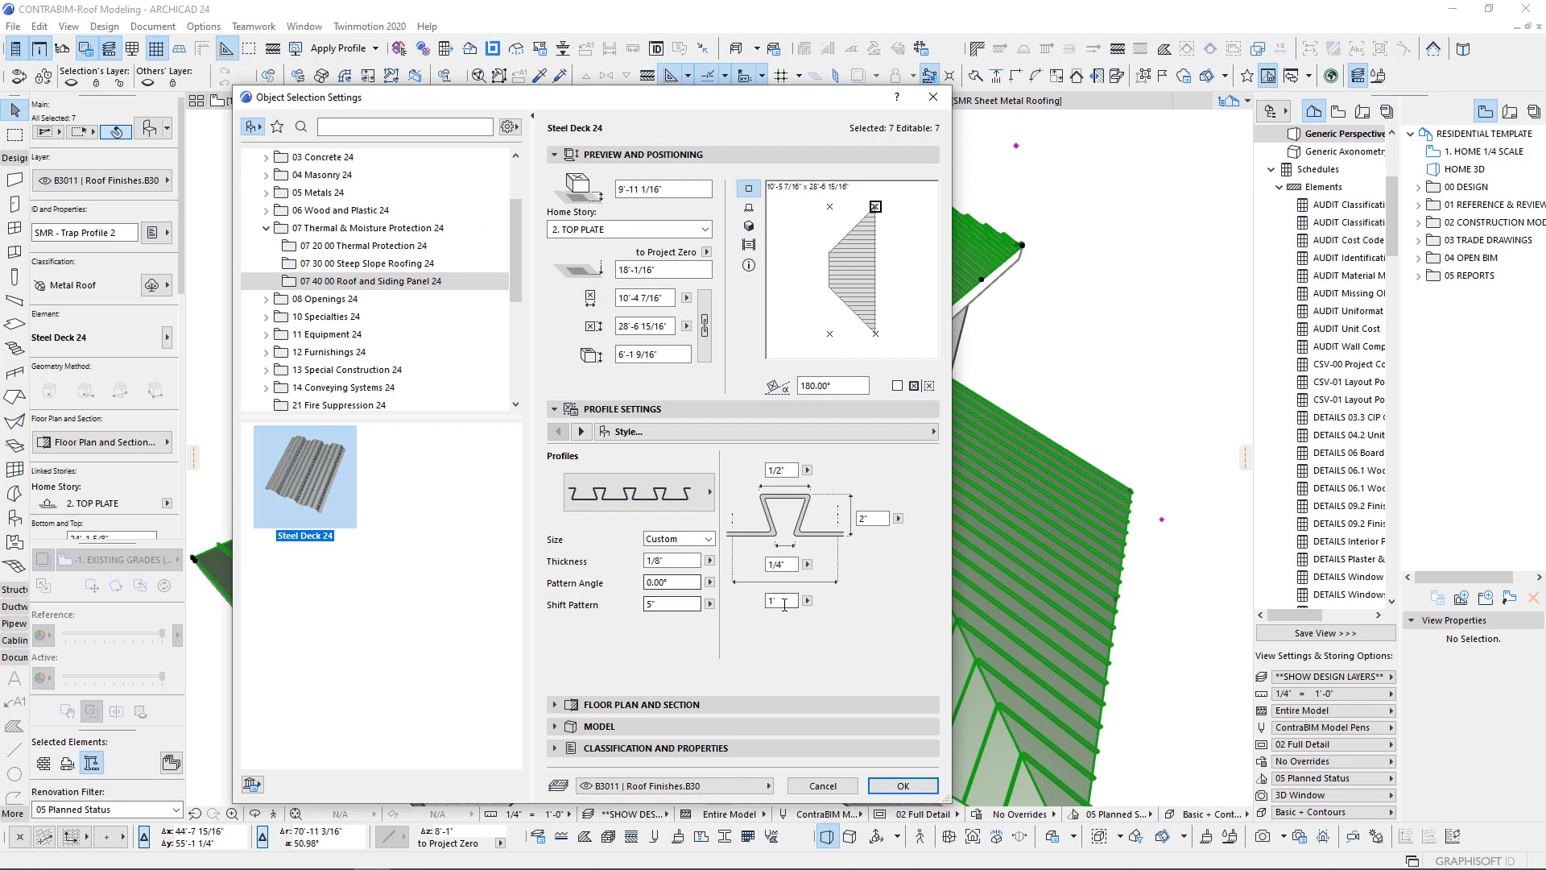
pyautogui.click(781, 601)
pyautogui.write('6')
pyautogui.click(902, 785)
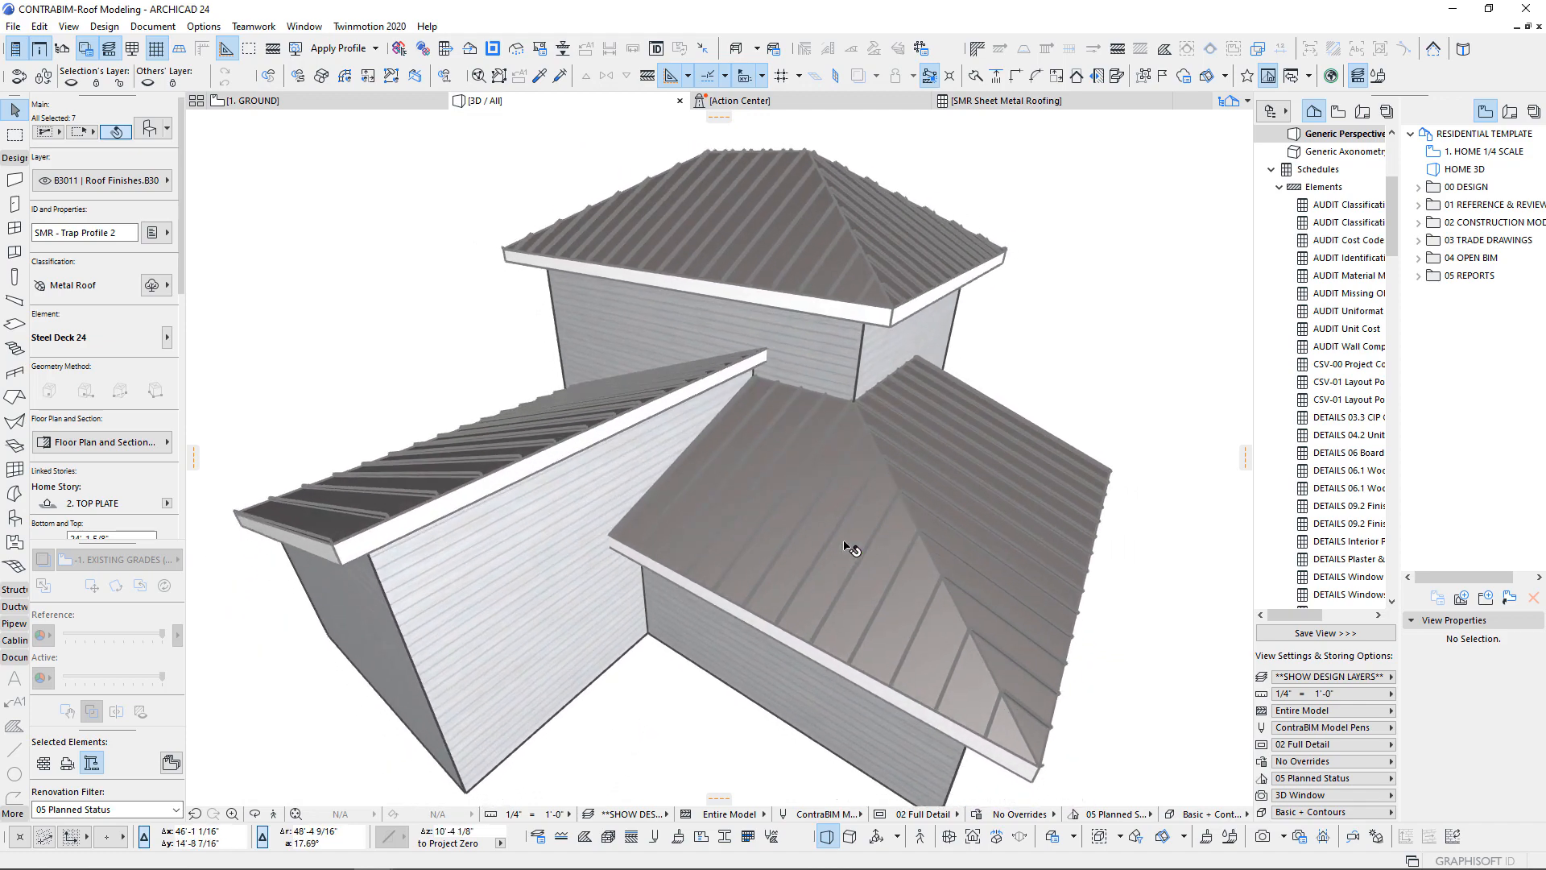
pyautogui.keyDown('shift'); pyautogui.moveTo(844, 546); pyautogui.dragTo(846, 548, button='middle'); pyautogui.keyUp('shift')
pyautogui.keyDown('shift'); pyautogui.moveTo(291, 197); pyautogui.dragTo(316, 182, button='middle'); pyautogui.keyUp('shift')
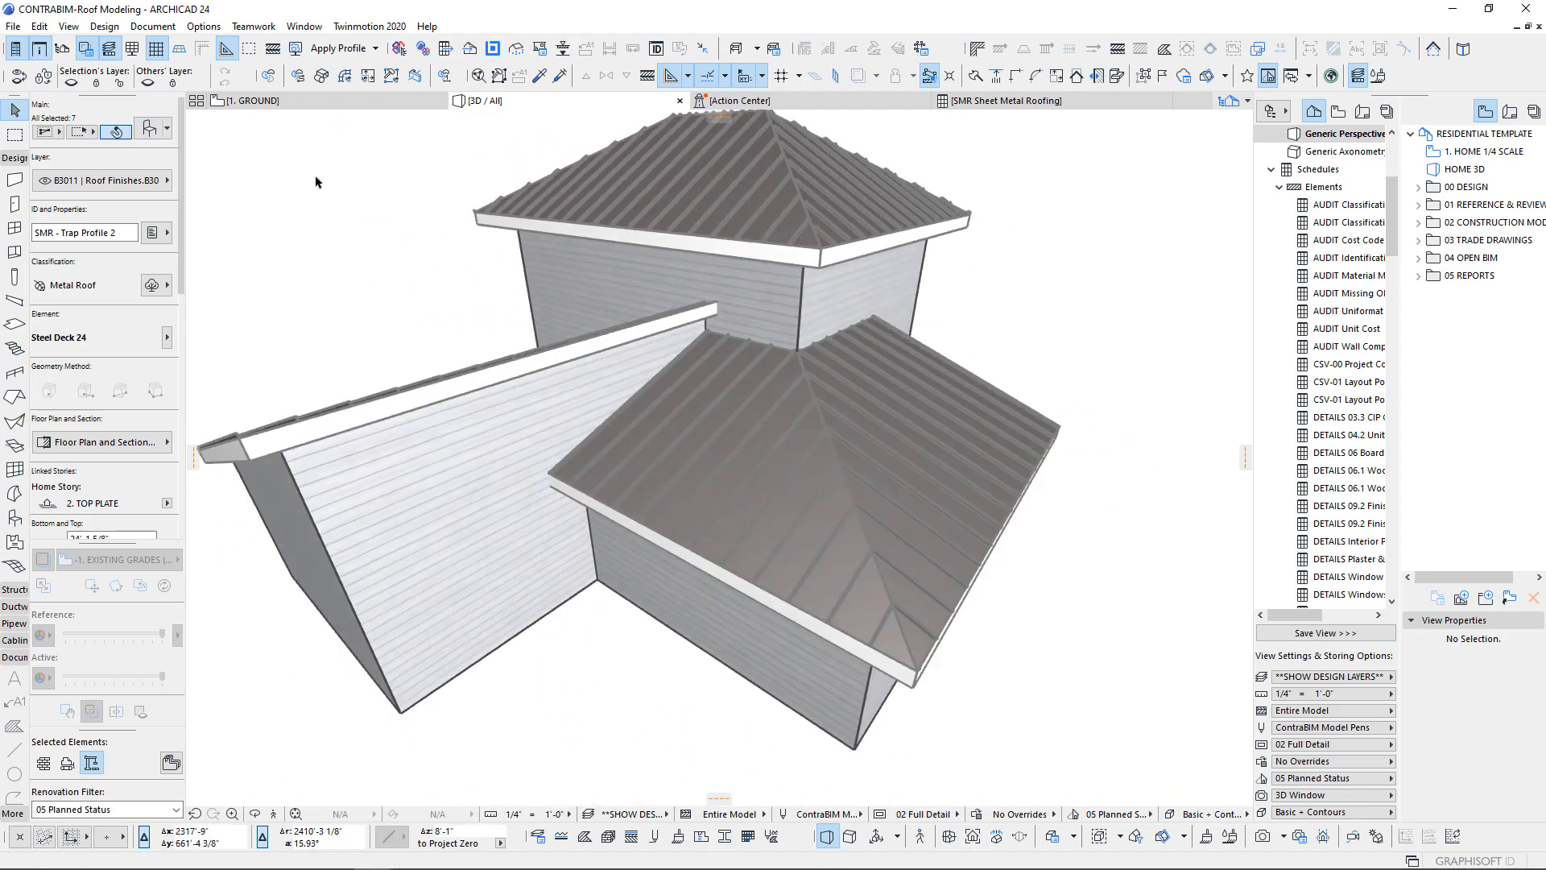
# - Set the selected panels' wave spacing to 6" and wave height to 1", and inspect the denser ribs in 3D
pyautogui.doubleClick(744, 440)
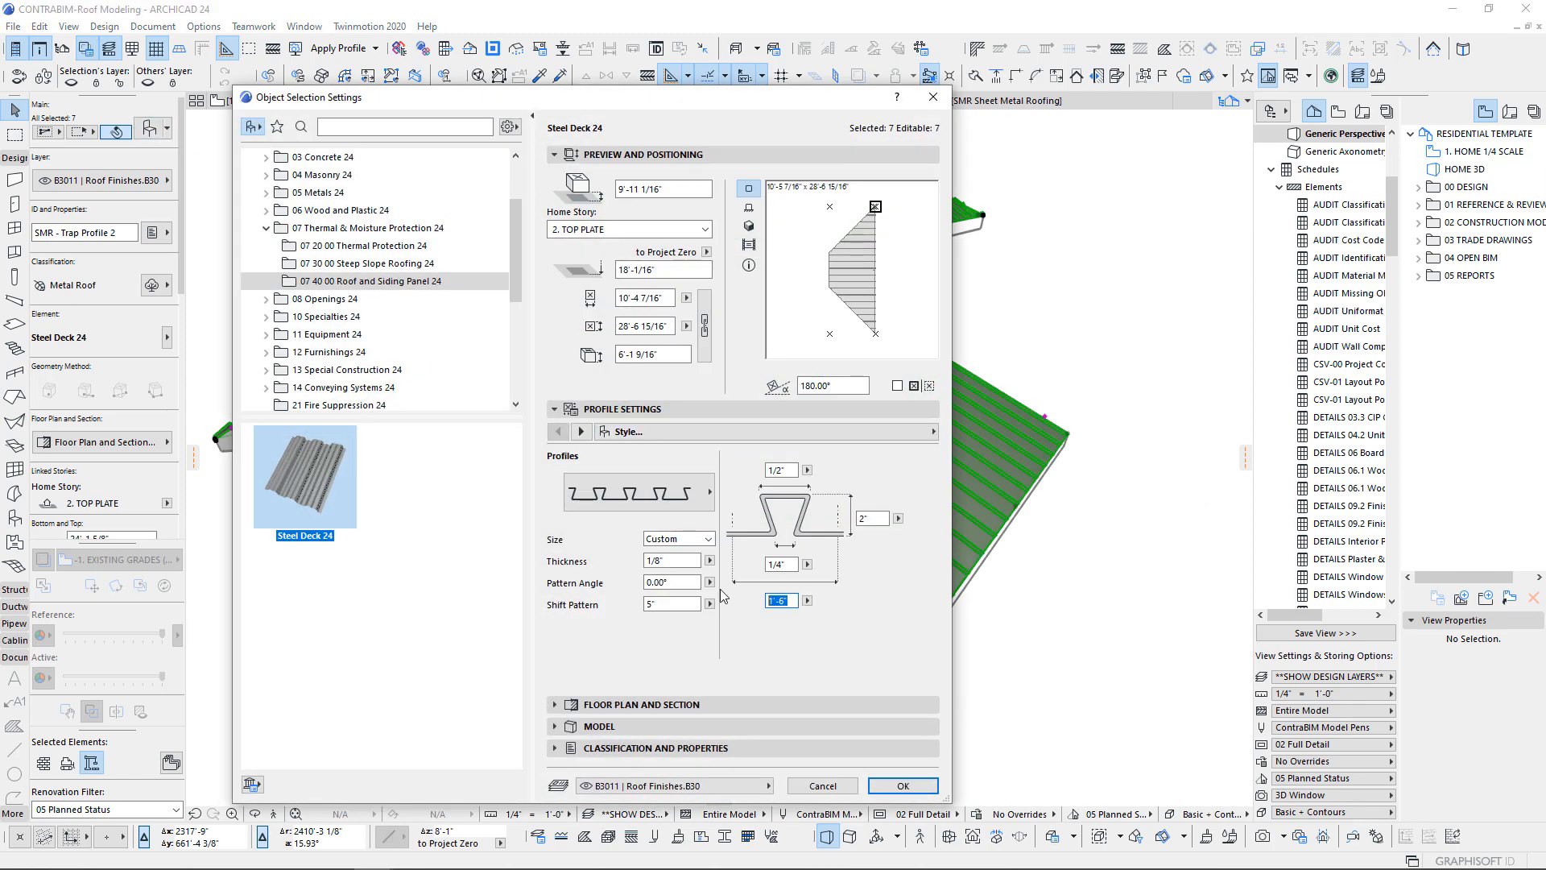
pyautogui.write('6')
pyautogui.click(880, 521)
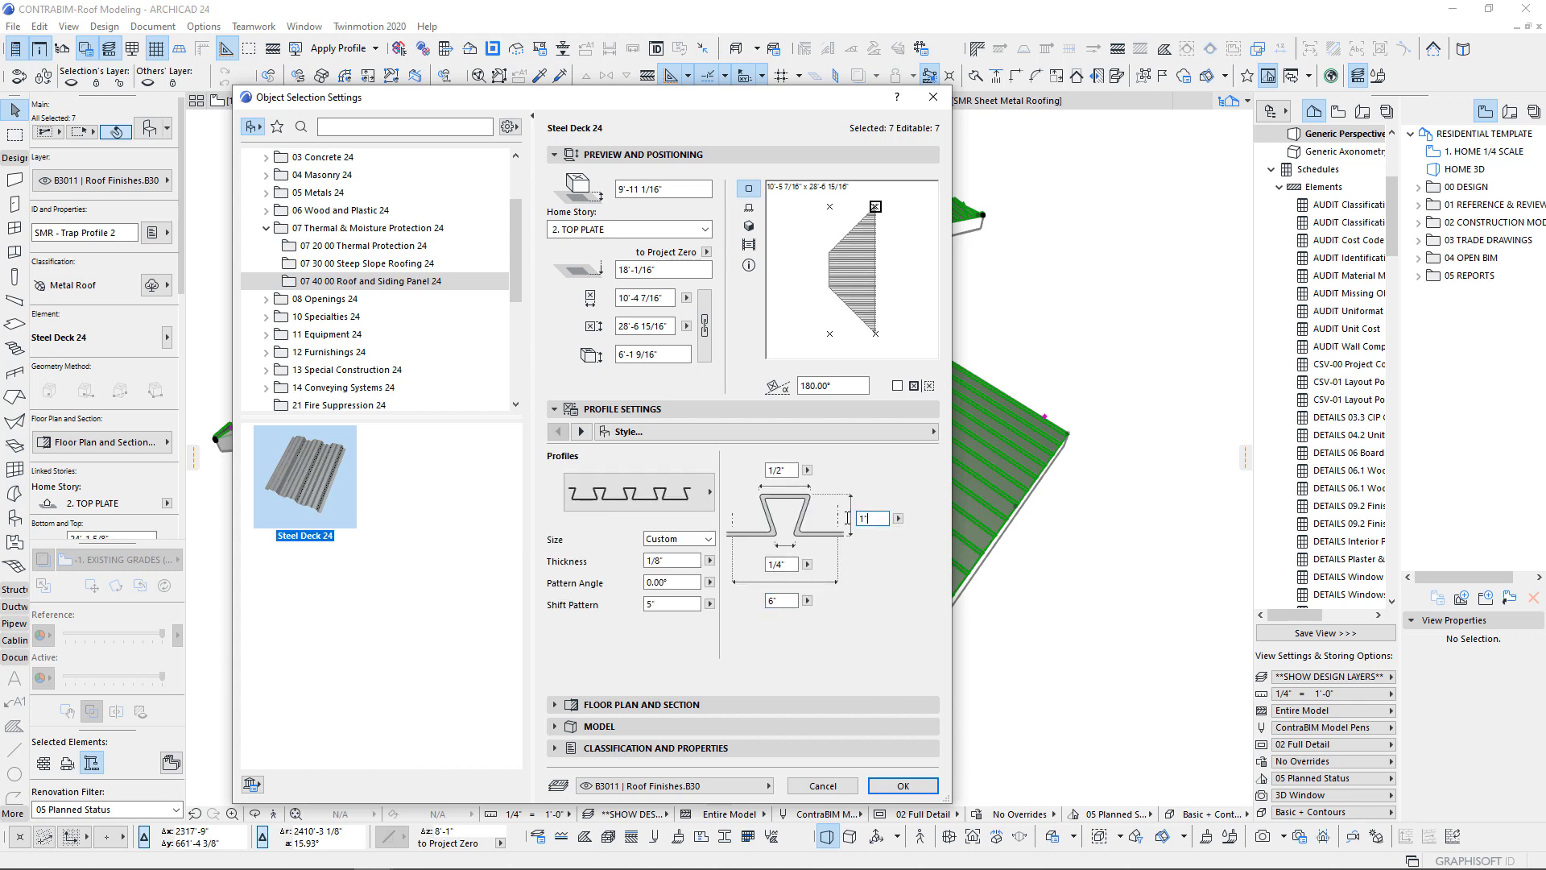
pyautogui.write("1'")
pyautogui.click(903, 785)
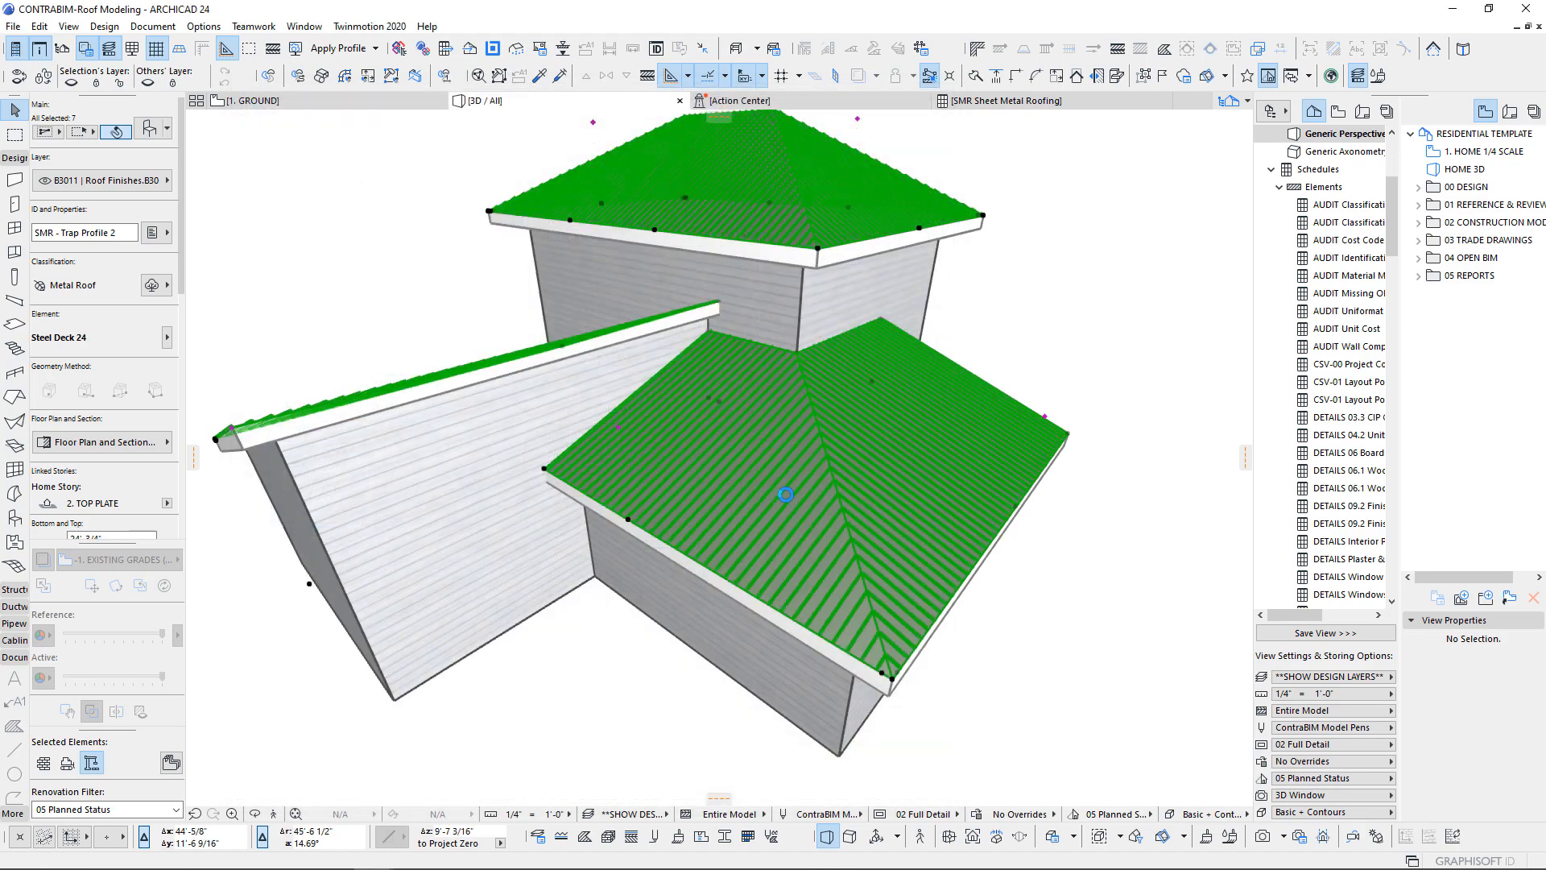
pyautogui.scroll(5, 851, 415)
pyautogui.scroll(-10, 851, 415)
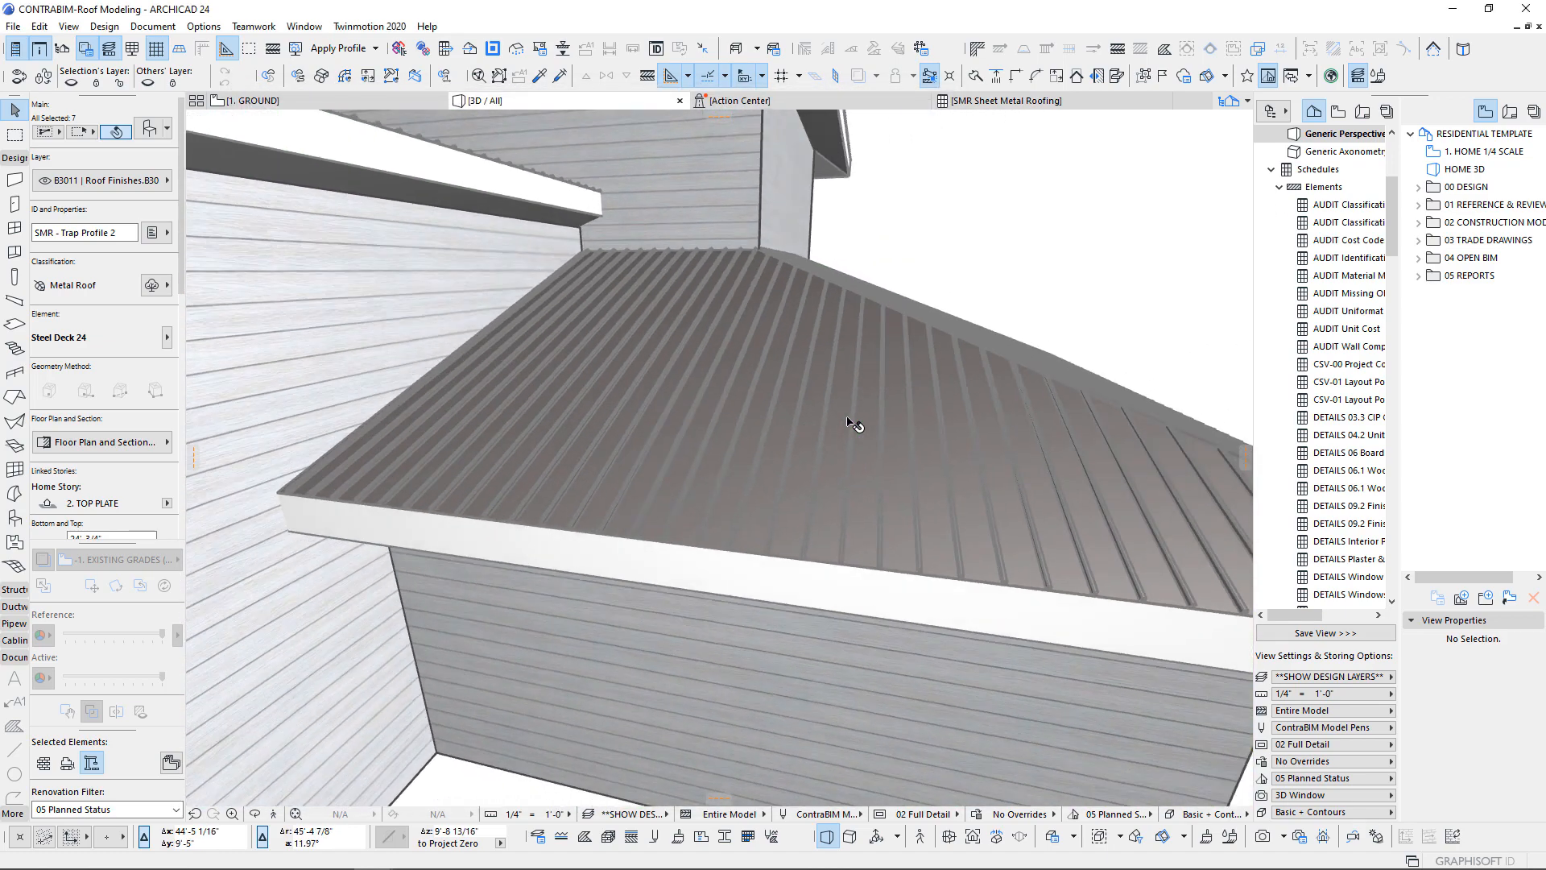
pyautogui.keyDown('shift'); pyautogui.moveTo(846, 418); pyautogui.dragTo(766, 326, button='middle'); pyautogui.keyUp('shift')
pyautogui.scroll(1, 766, 326)
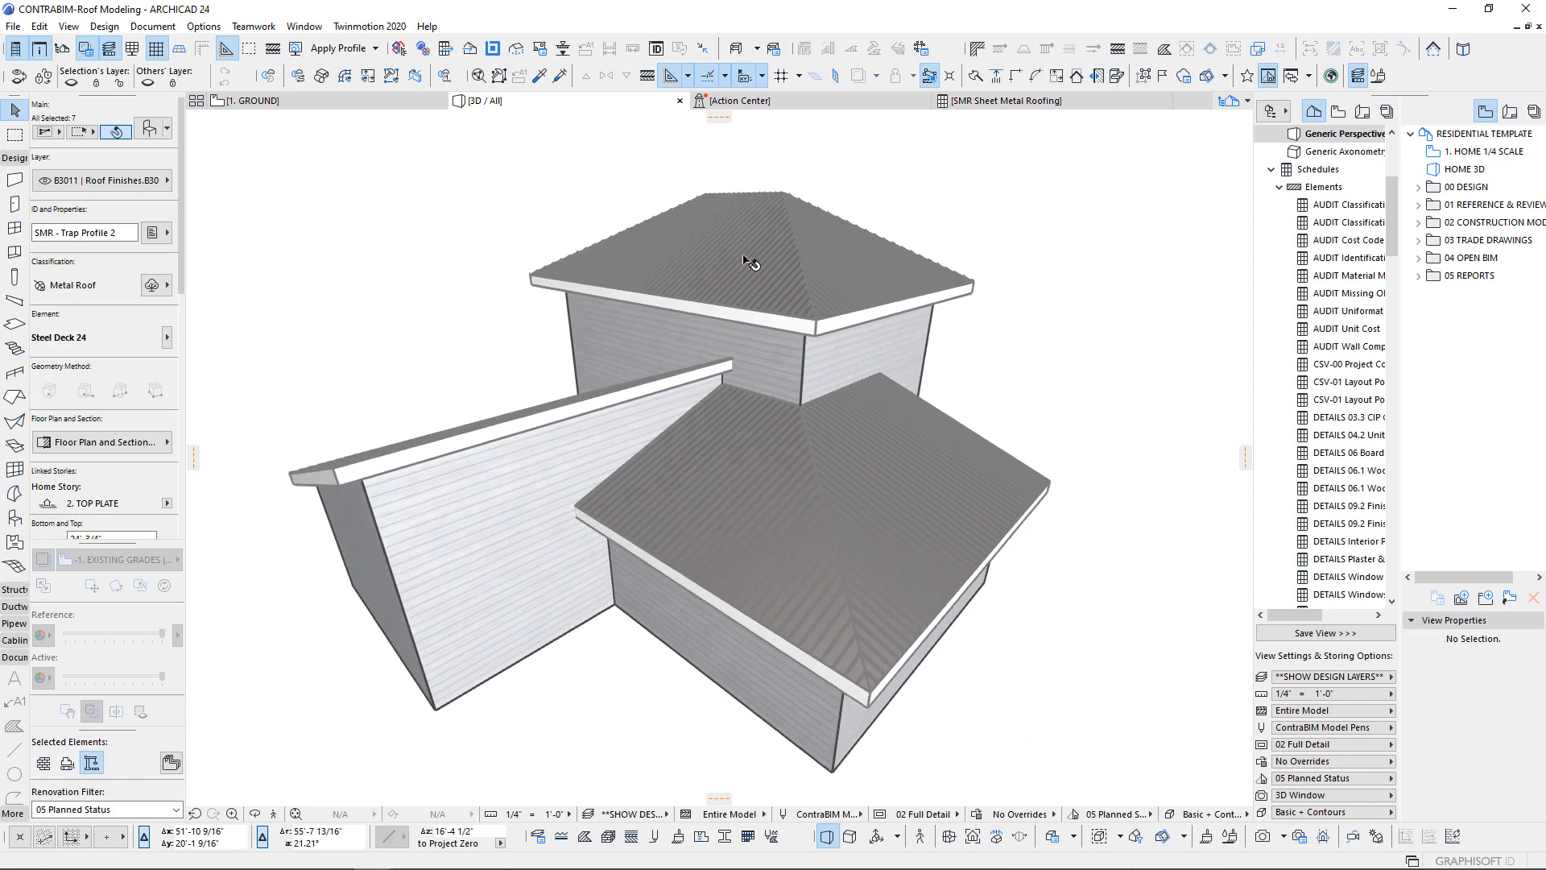
# - Set the selected panels' wave height to 2" and wave upper width to 2", and inspect the profile up close
pyautogui.hotkey('ctrl', 't')
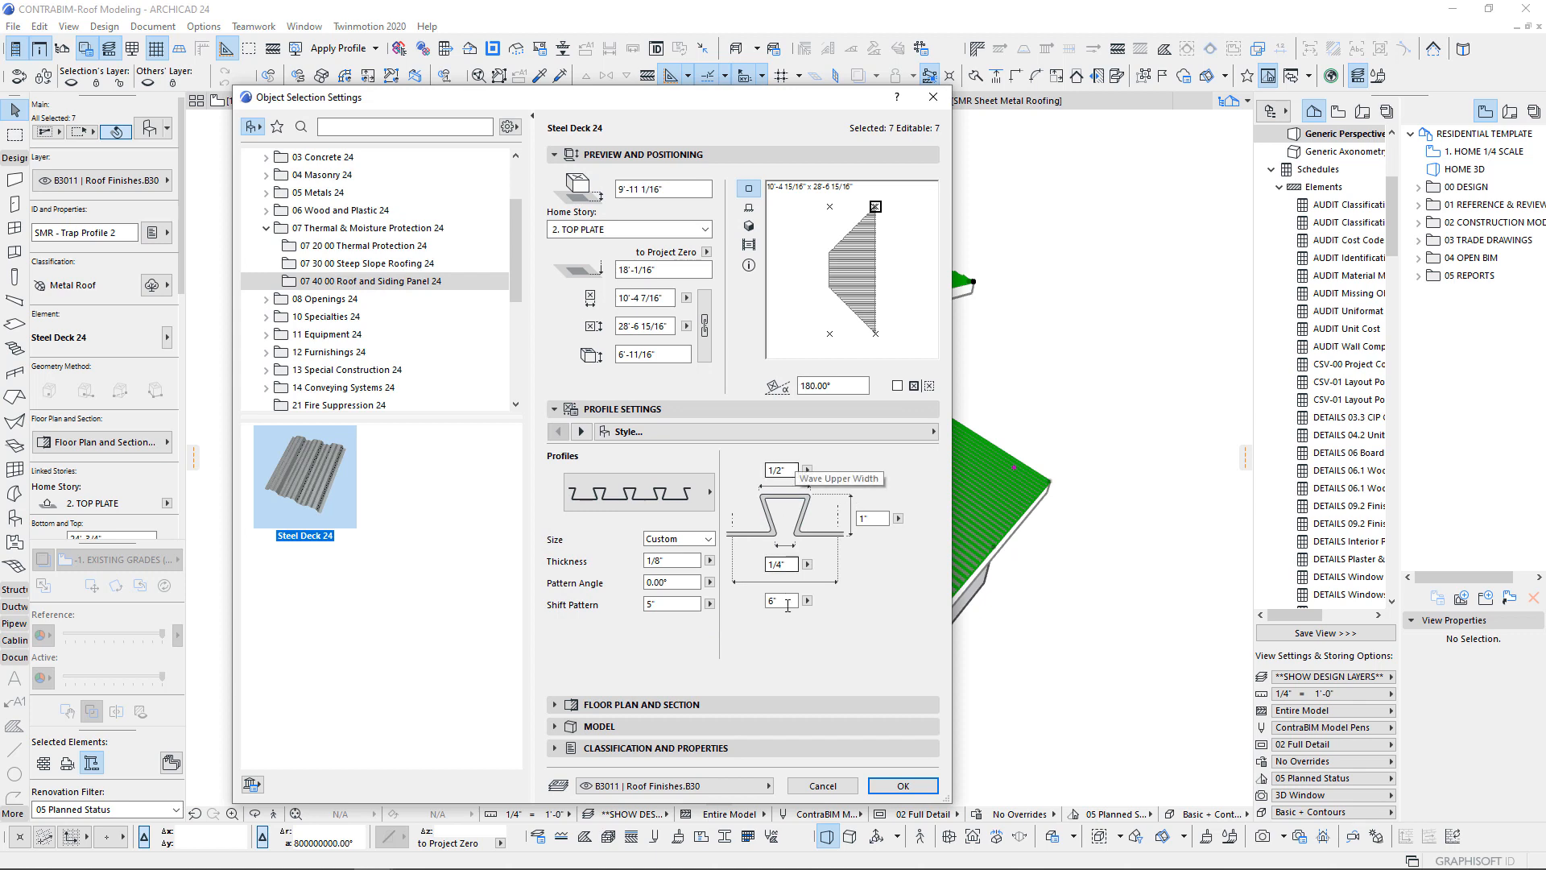
pyautogui.click(872, 518)
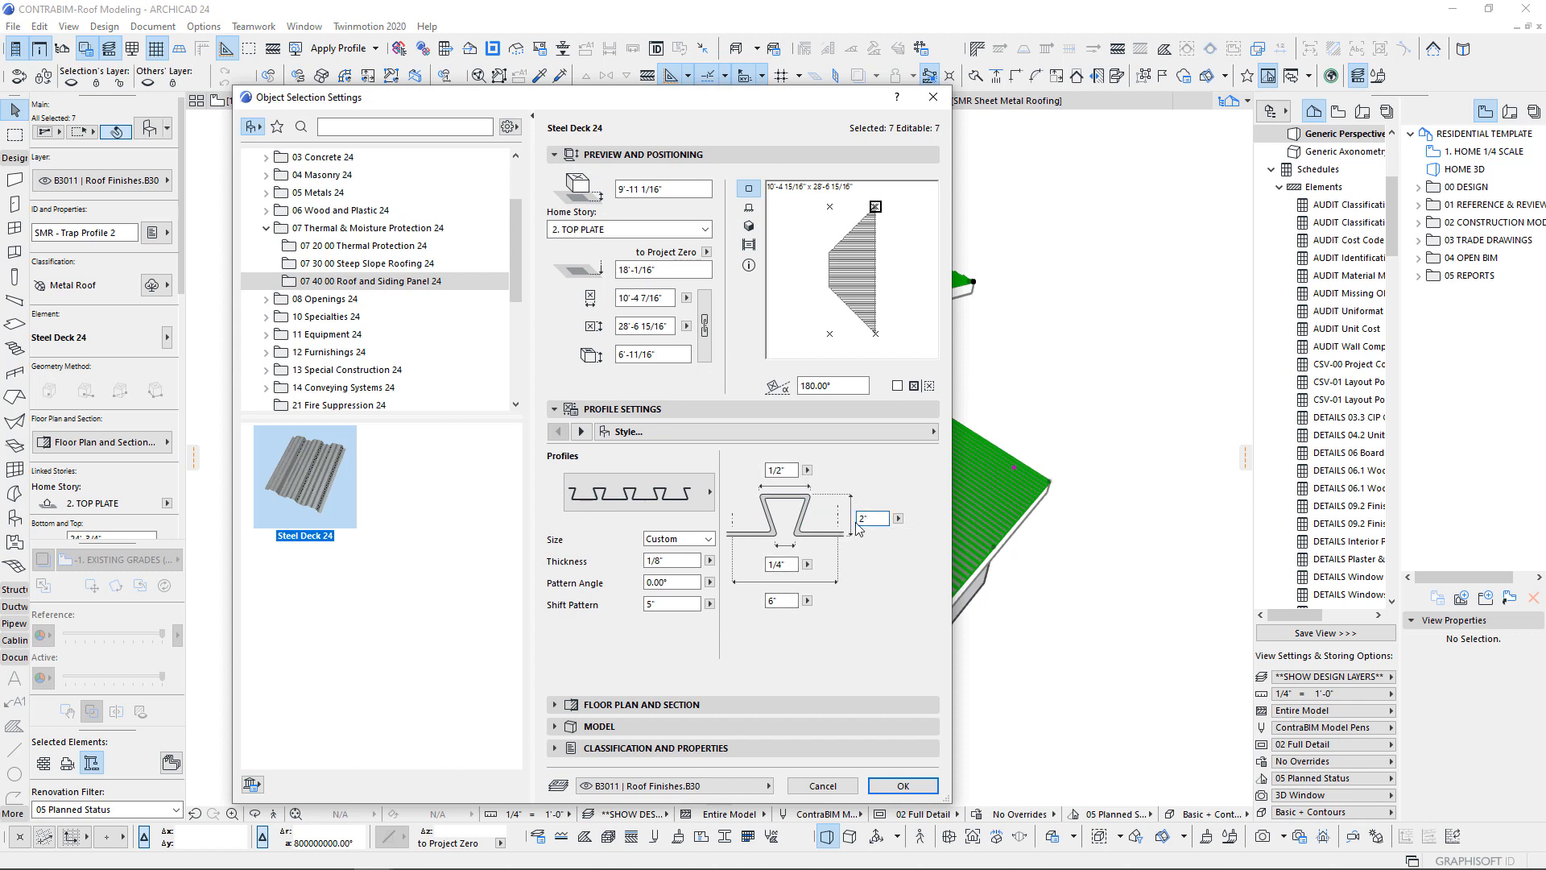
pyautogui.write('2"')
pyautogui.press('Return')
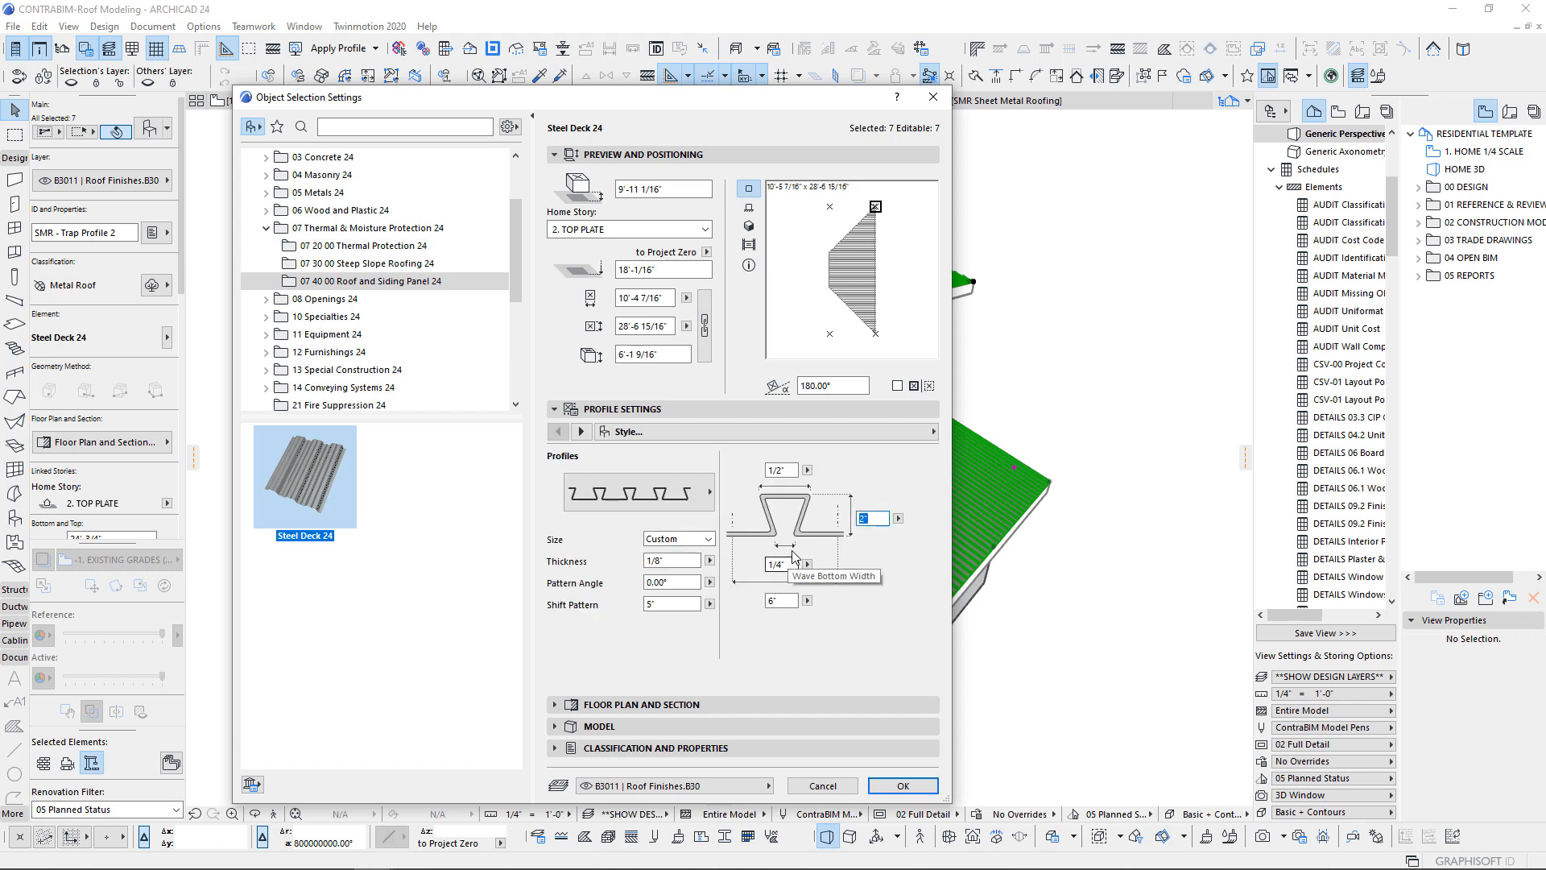
pyautogui.click(774, 475)
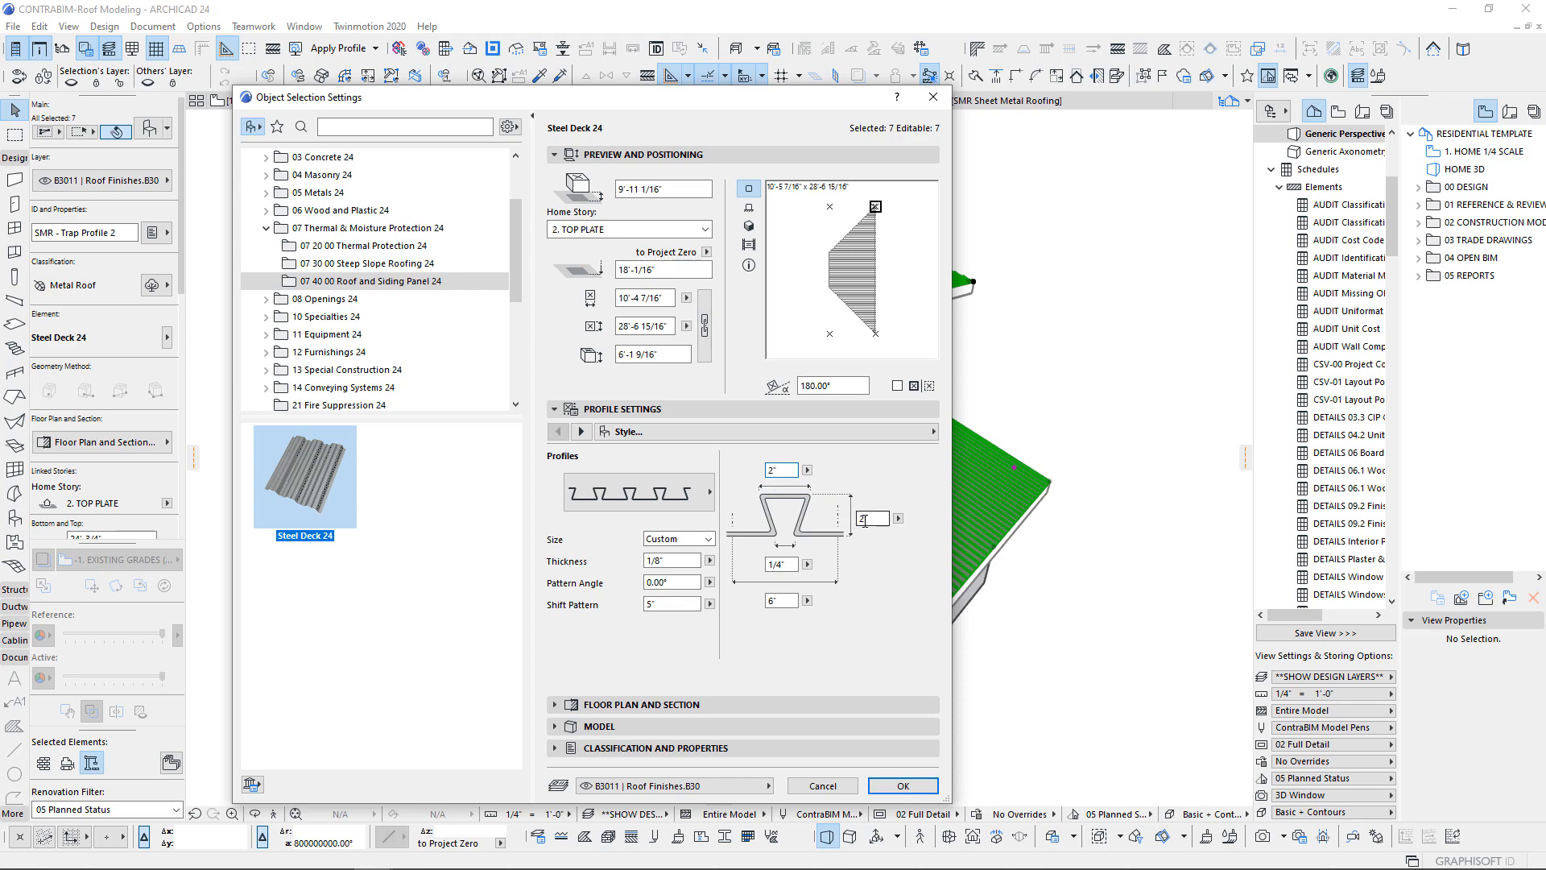
pyautogui.click(902, 785)
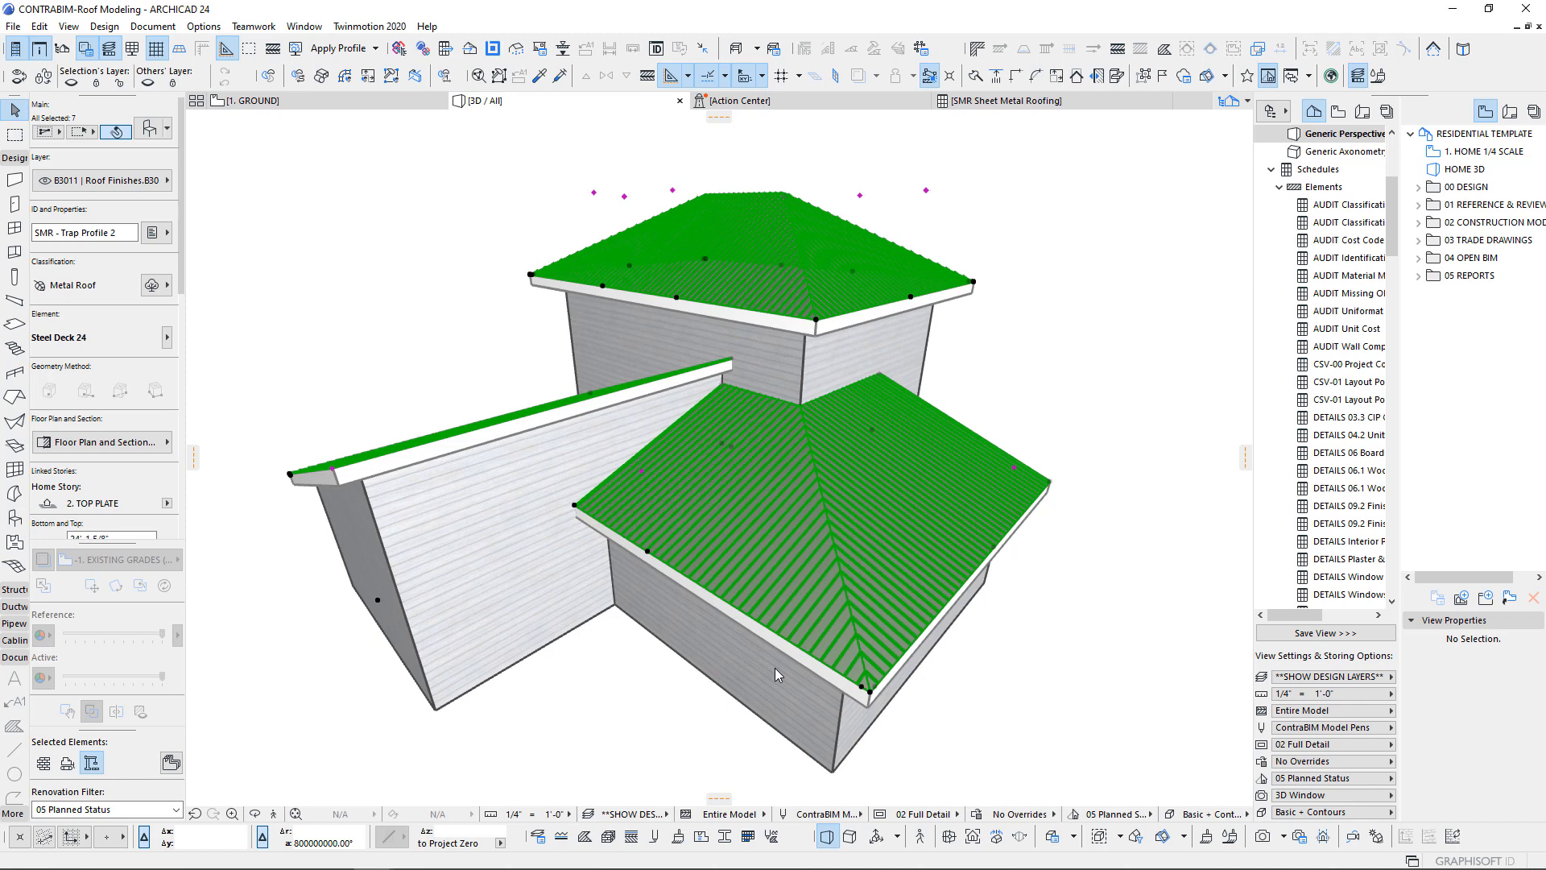
pyautogui.scroll(5, 774, 668)
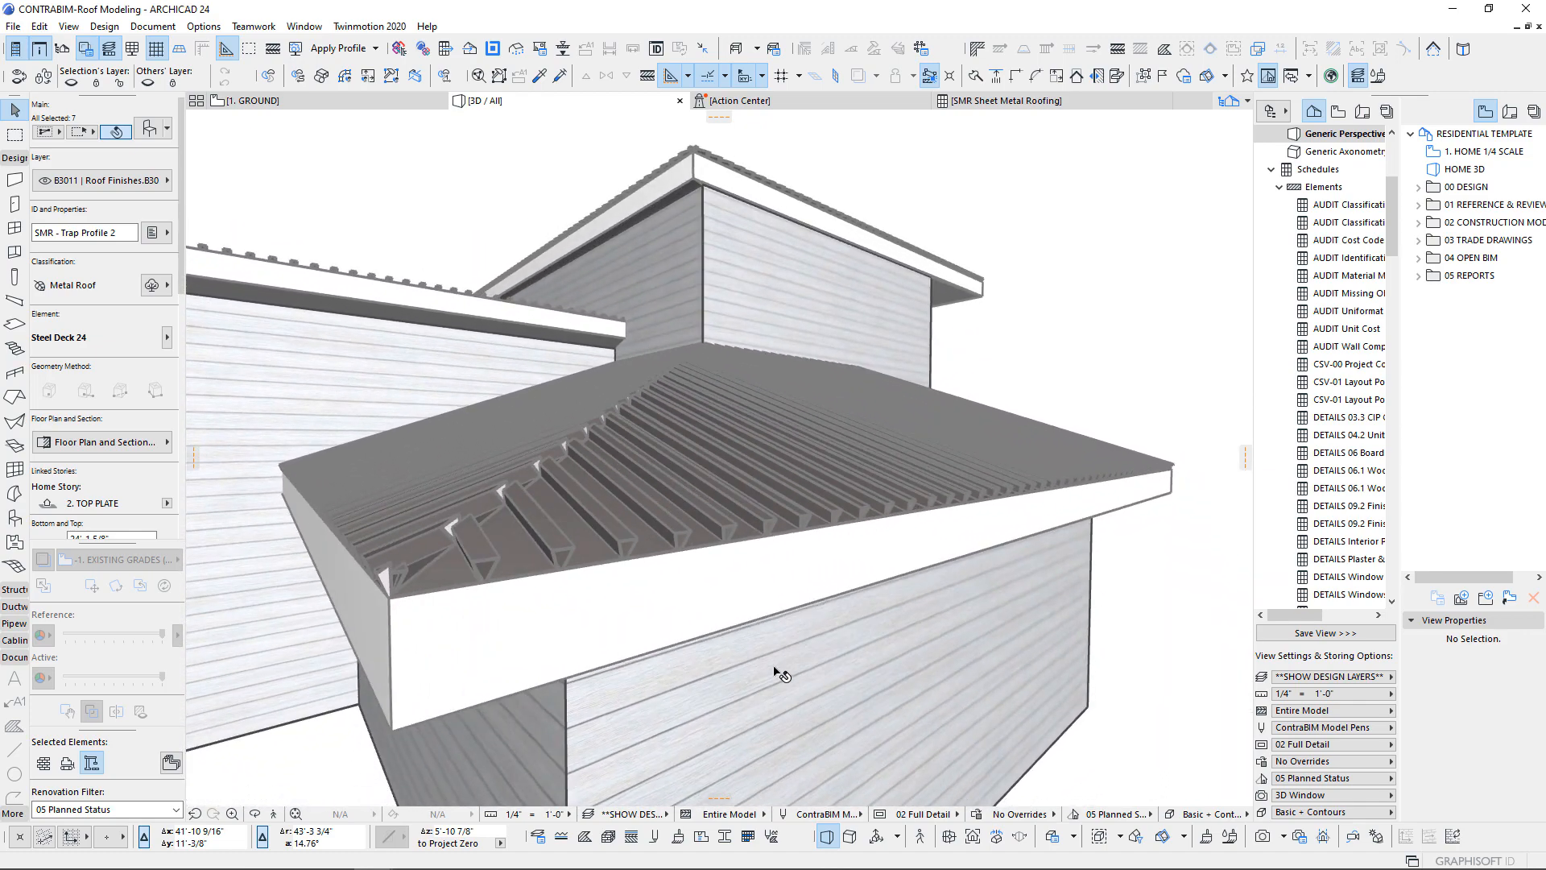
# - Set the seven selected Steel Deck panels' wave lower width to 1 3/4" and inspect the ribs in 3D
pyautogui.click(151, 128)
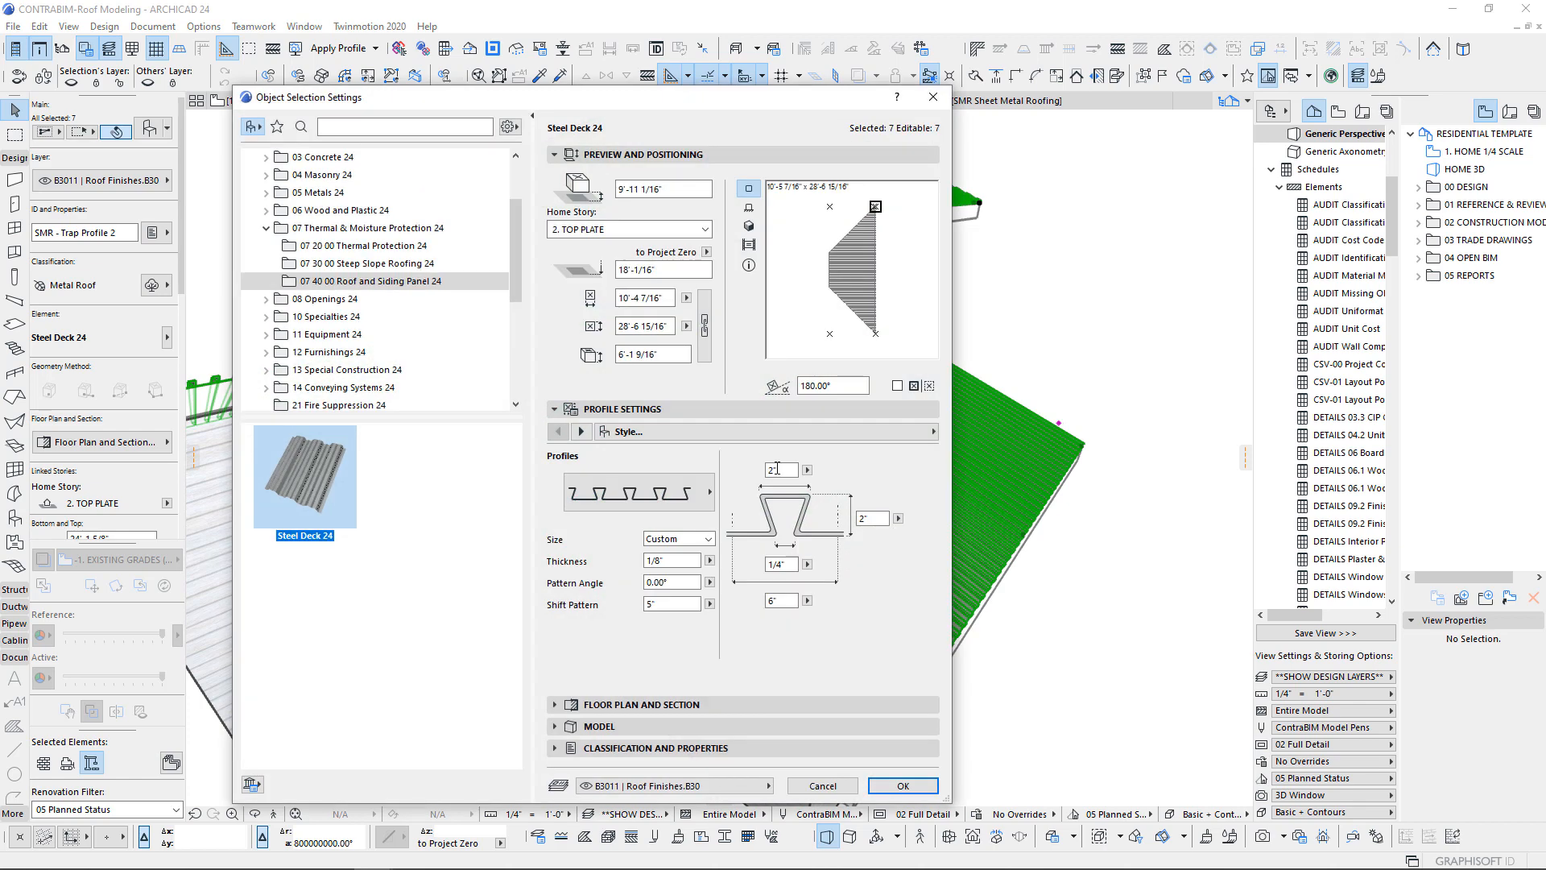
pyautogui.click(789, 561)
pyautogui.press('Tab')
pyautogui.click(903, 785)
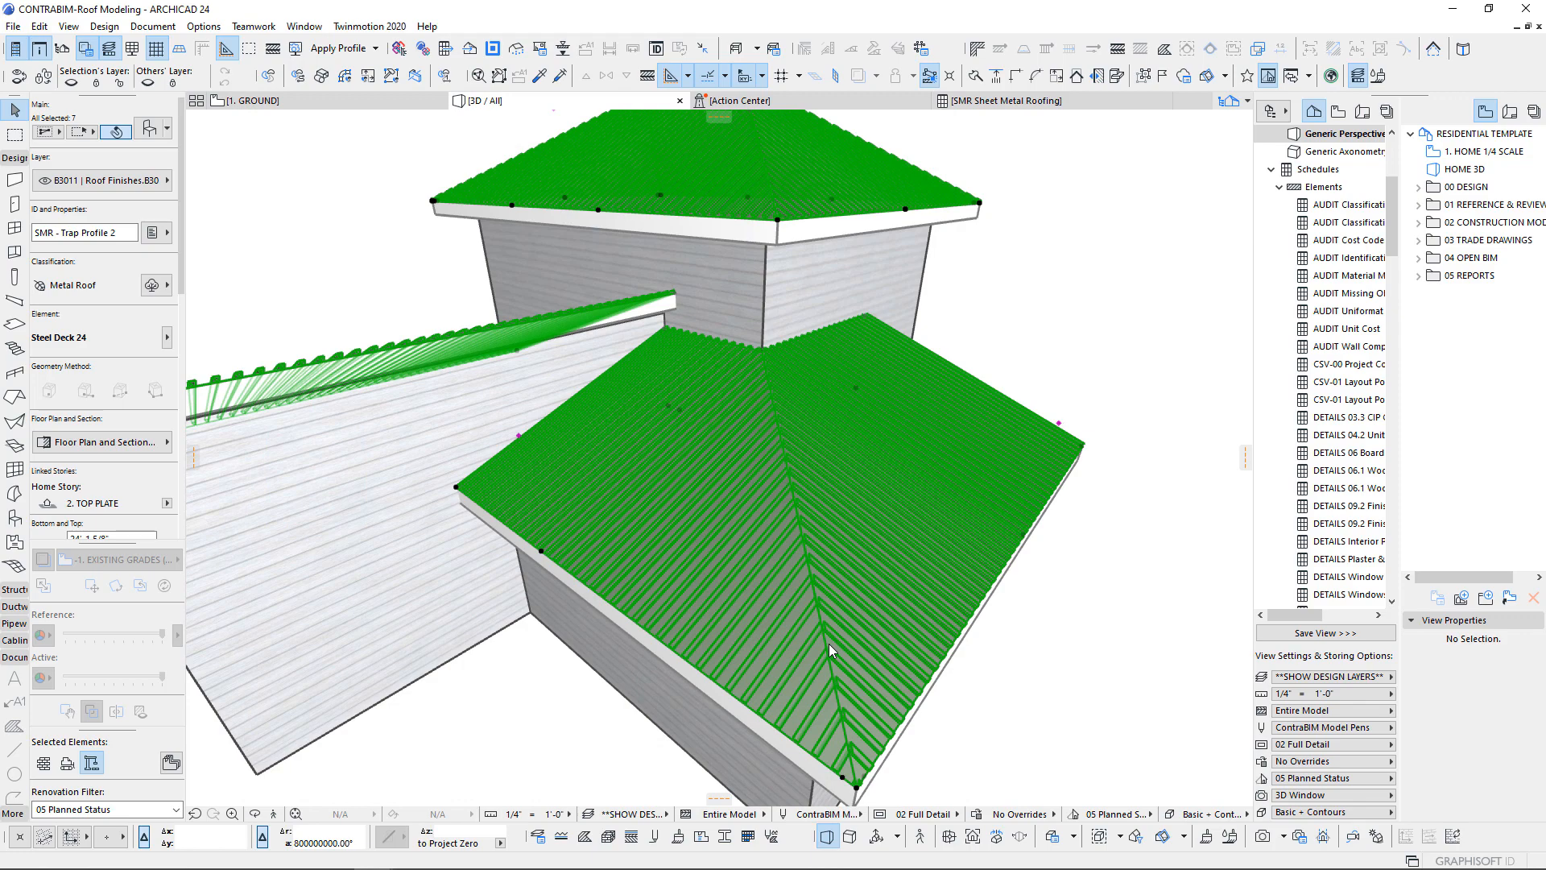
pyautogui.scroll(10, 829, 645)
pyautogui.keyDown('shift'); pyautogui.moveTo(828, 644); pyautogui.dragTo(155, 196, button='middle'); pyautogui.keyUp('shift')
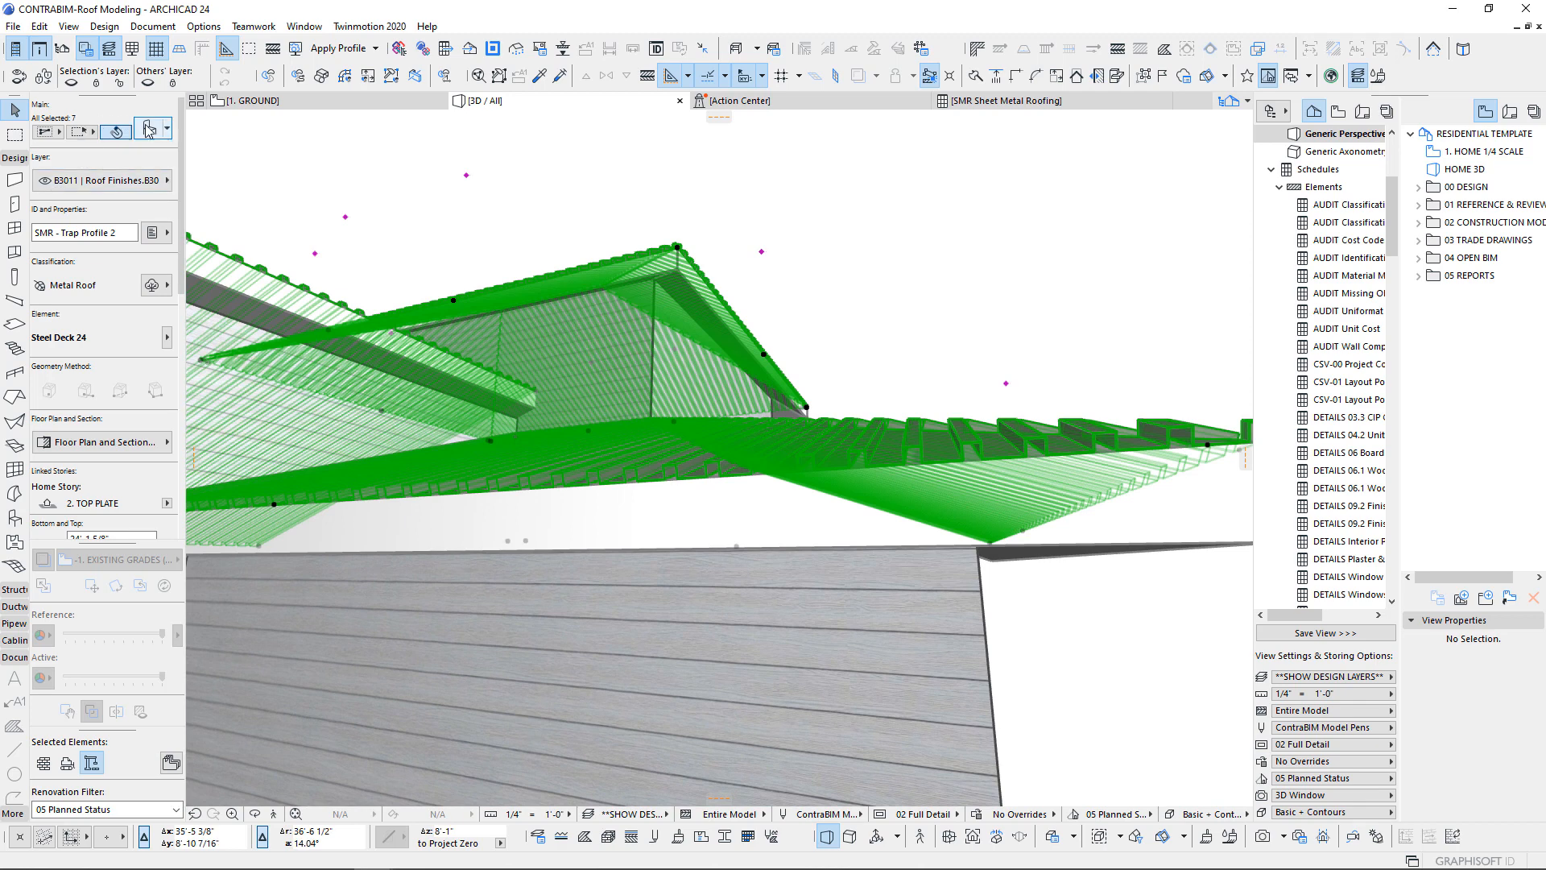
# - Try a wave spacing of 2" and a wave height of 4" on the seven selected panels, and undo the change
pyautogui.hotkey('ctrl', 't')
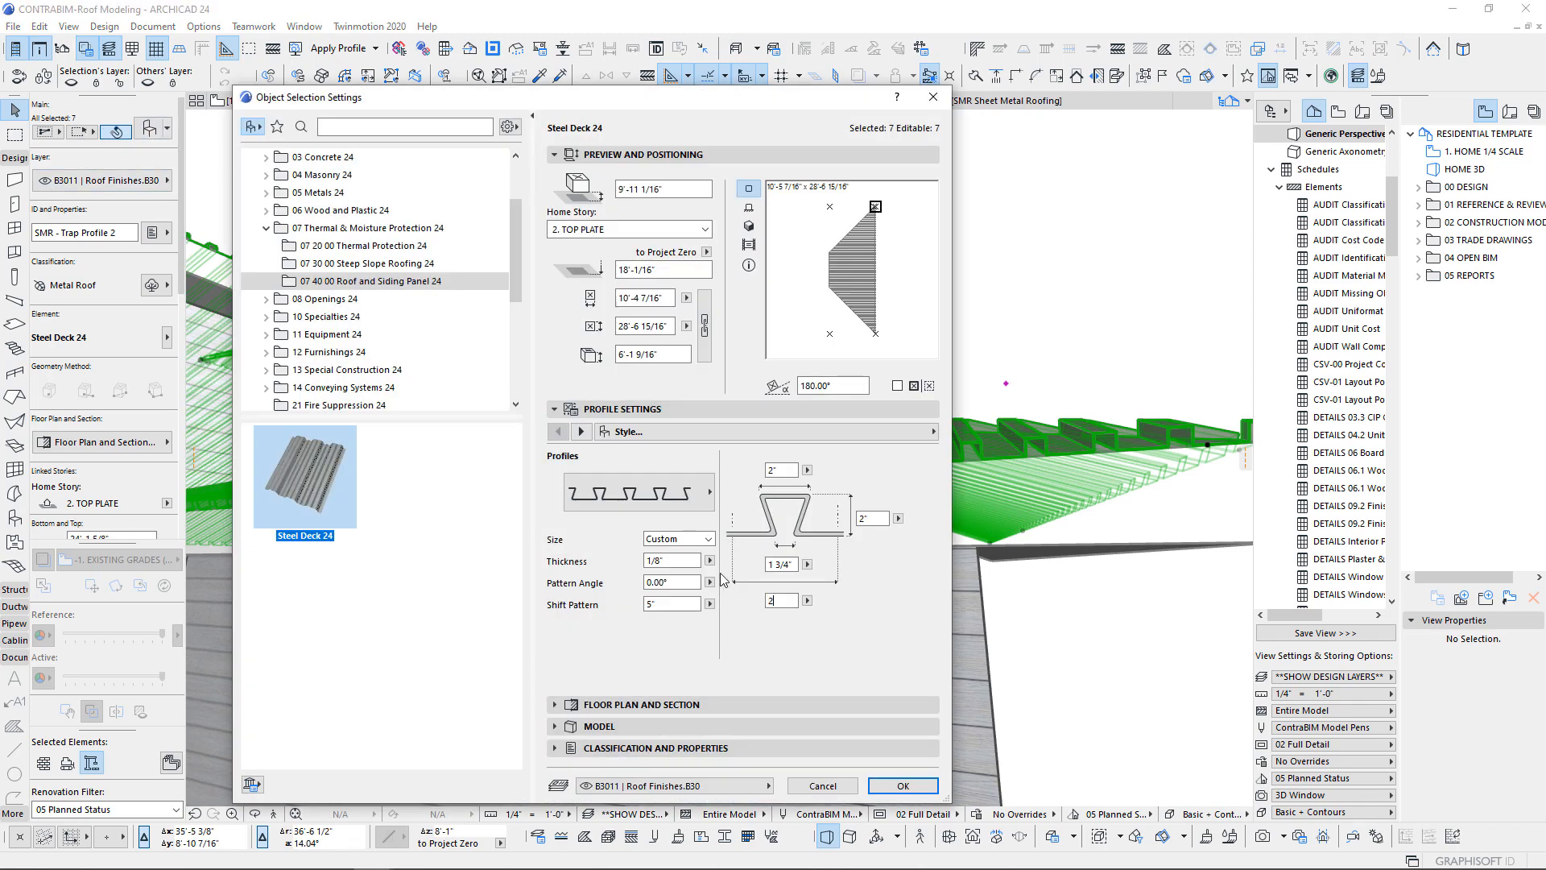
pyautogui.press('Tab')
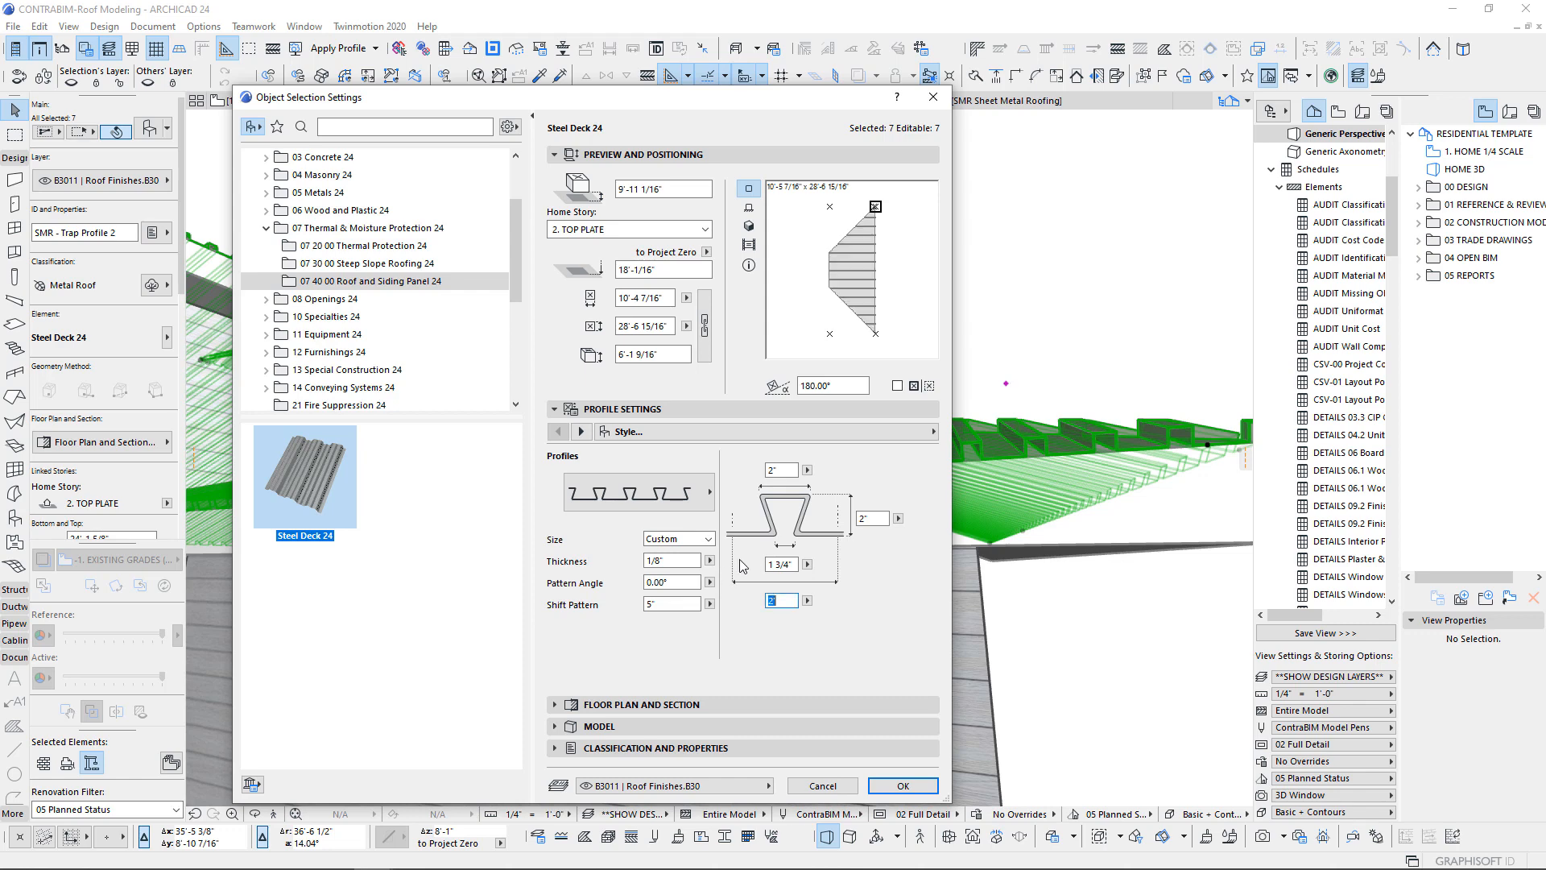
pyautogui.moveTo(877, 518); pyautogui.dragTo(821, 523)
pyautogui.write('4"')
pyautogui.press('Return')
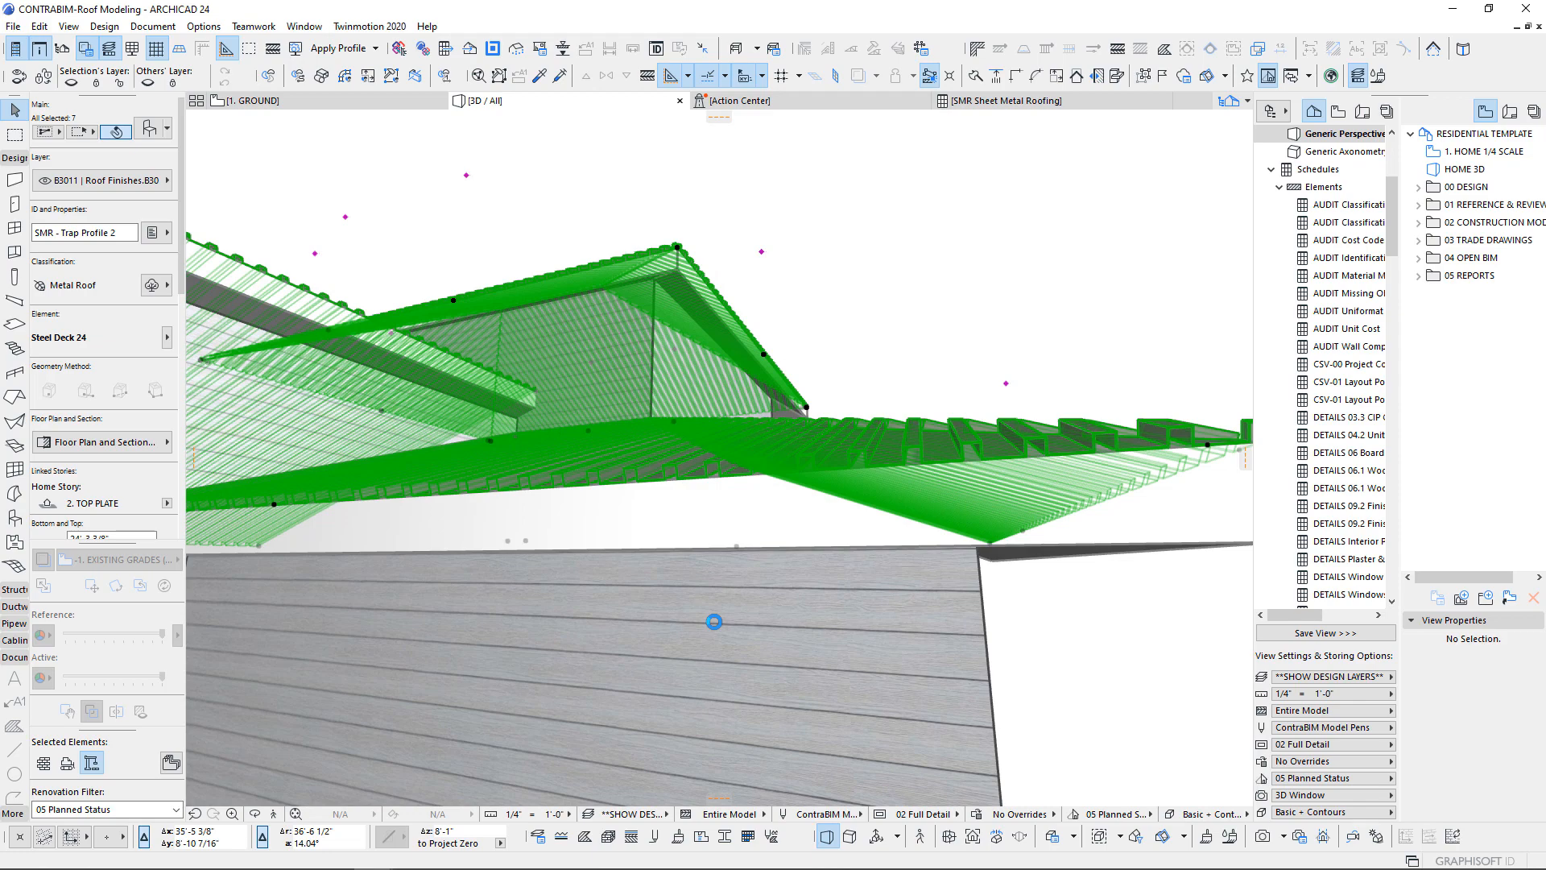
pyautogui.keyDown('shift'); pyautogui.moveTo(714, 622); pyautogui.dragTo(714, 622, button='middle'); pyautogui.keyUp('shift')
pyautogui.hotkey('ctrl', 'z')
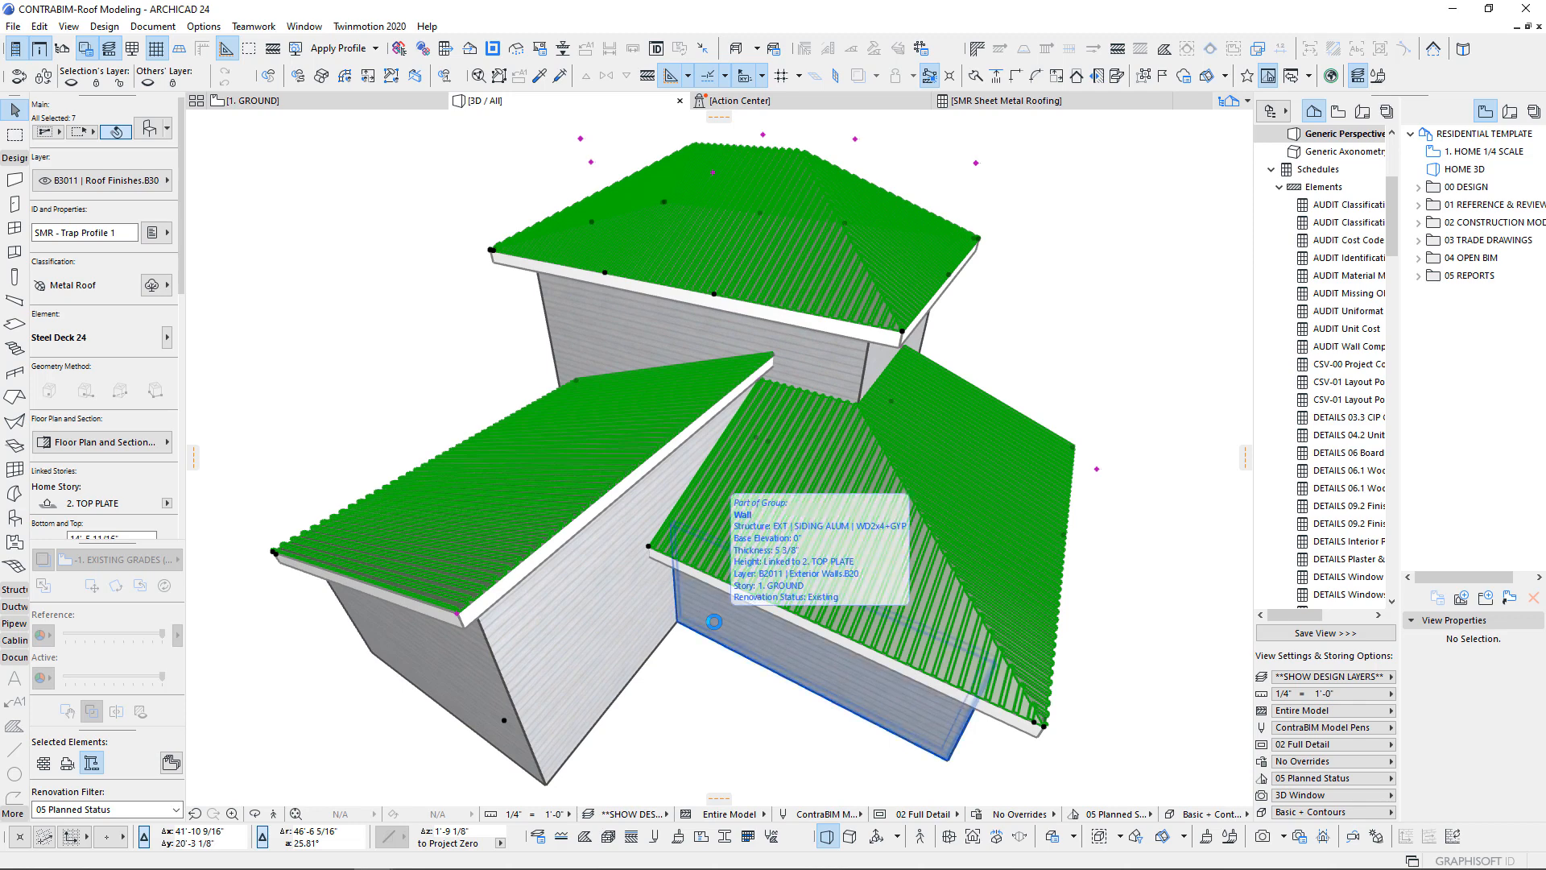
# - Clear the selection, check the shed roof's Steel Deck panel by selecting it alone, and deselect it
pyautogui.press('Escape')
pyautogui.moveTo(761, 505); pyautogui.dragTo(700, 341)
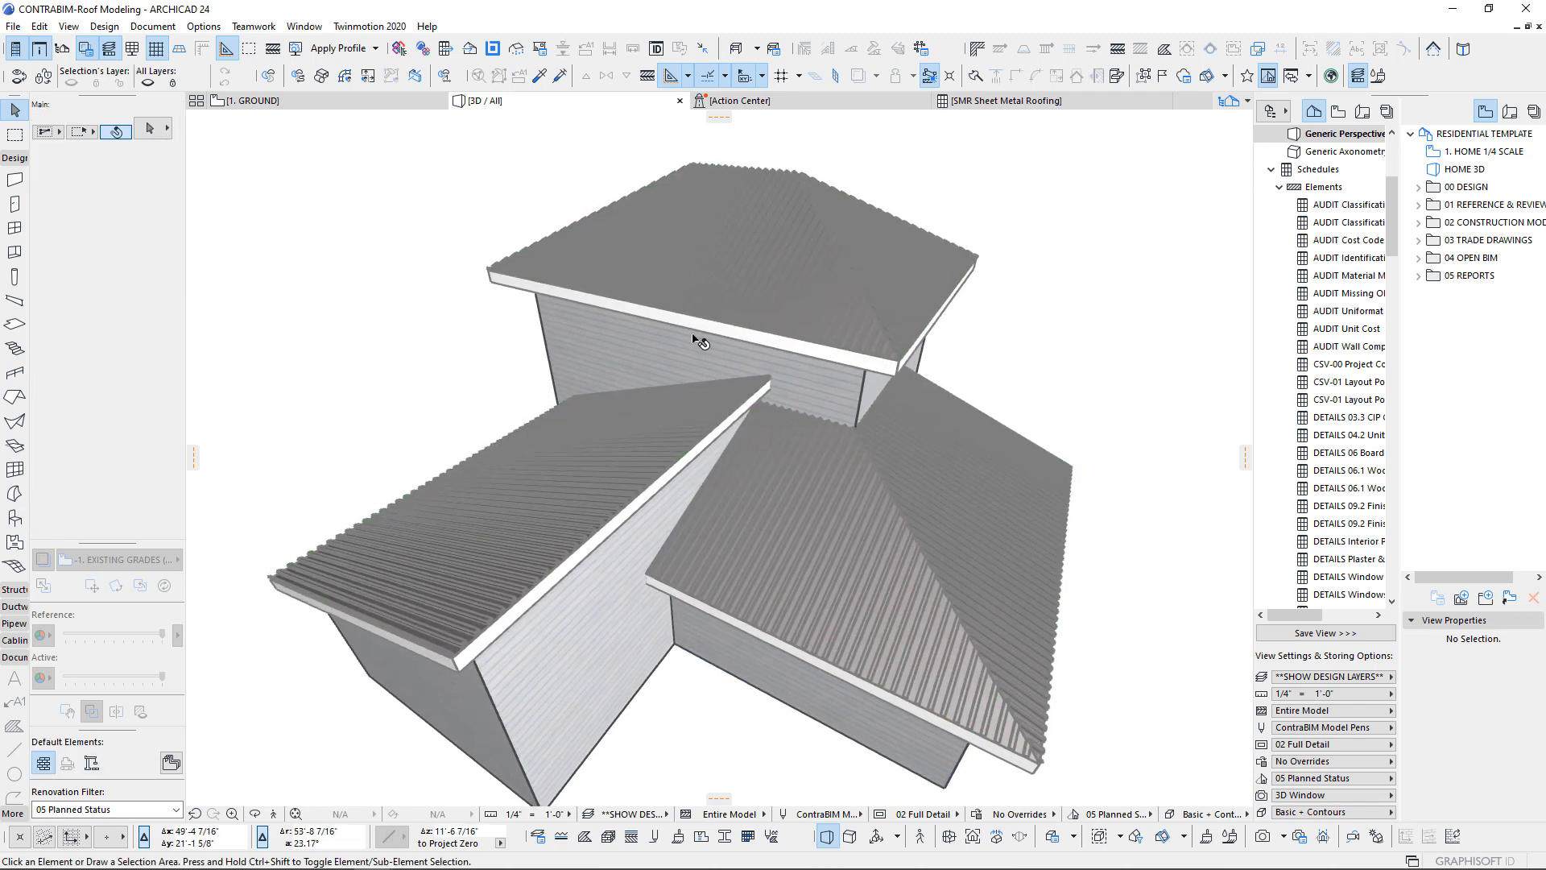
pyautogui.click(573, 484)
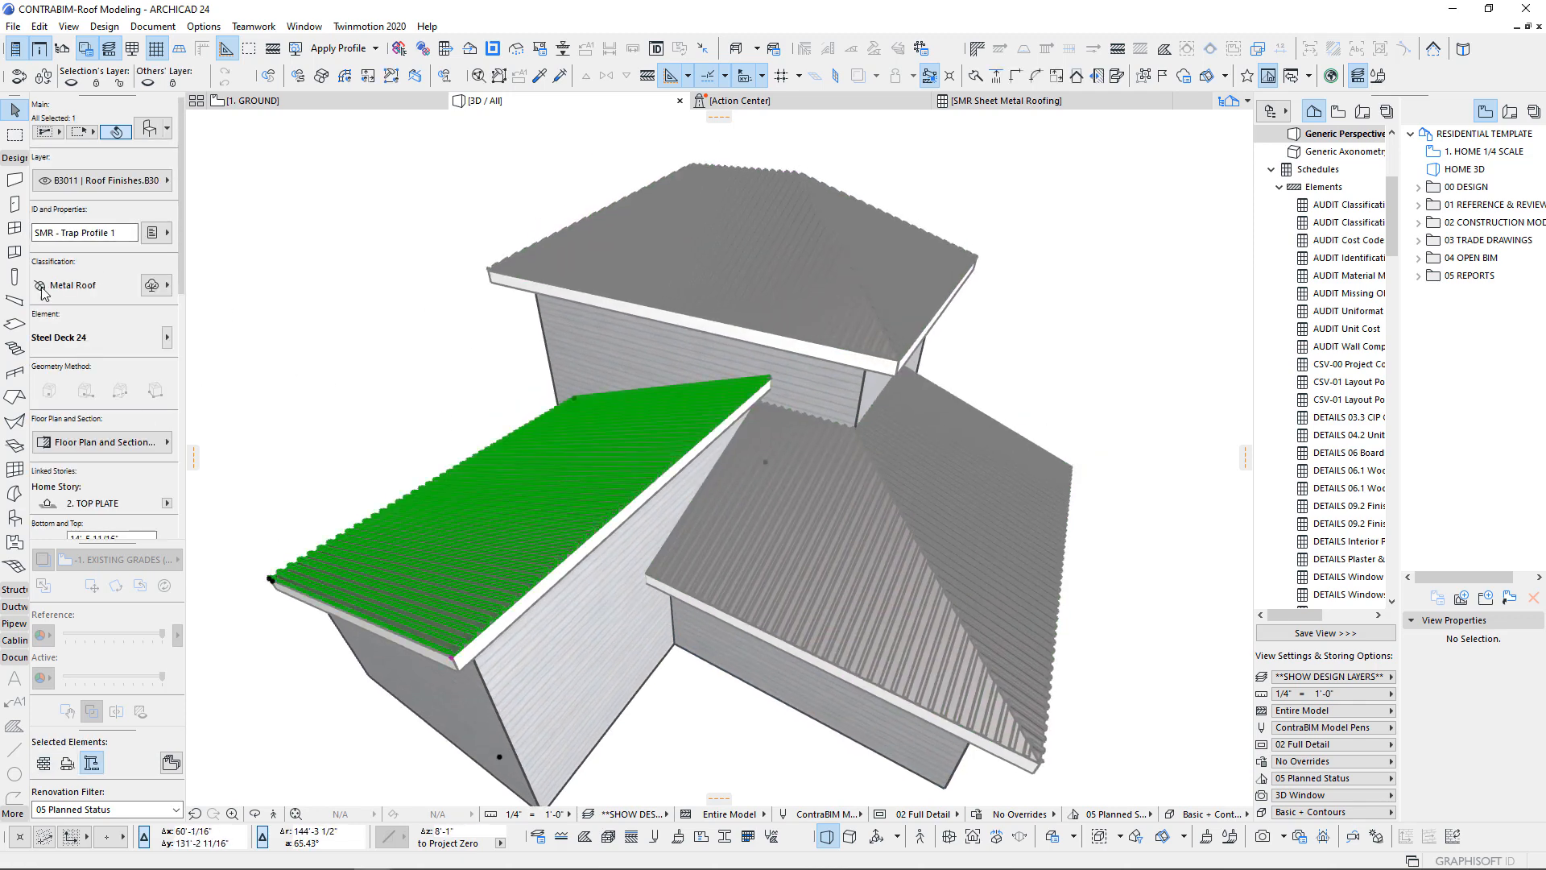
pyautogui.keyDown('shift'); pyautogui.moveTo(808, 567); pyautogui.dragTo(825, 491, button='middle'); pyautogui.keyUp('shift')
pyautogui.click(1113, 578)
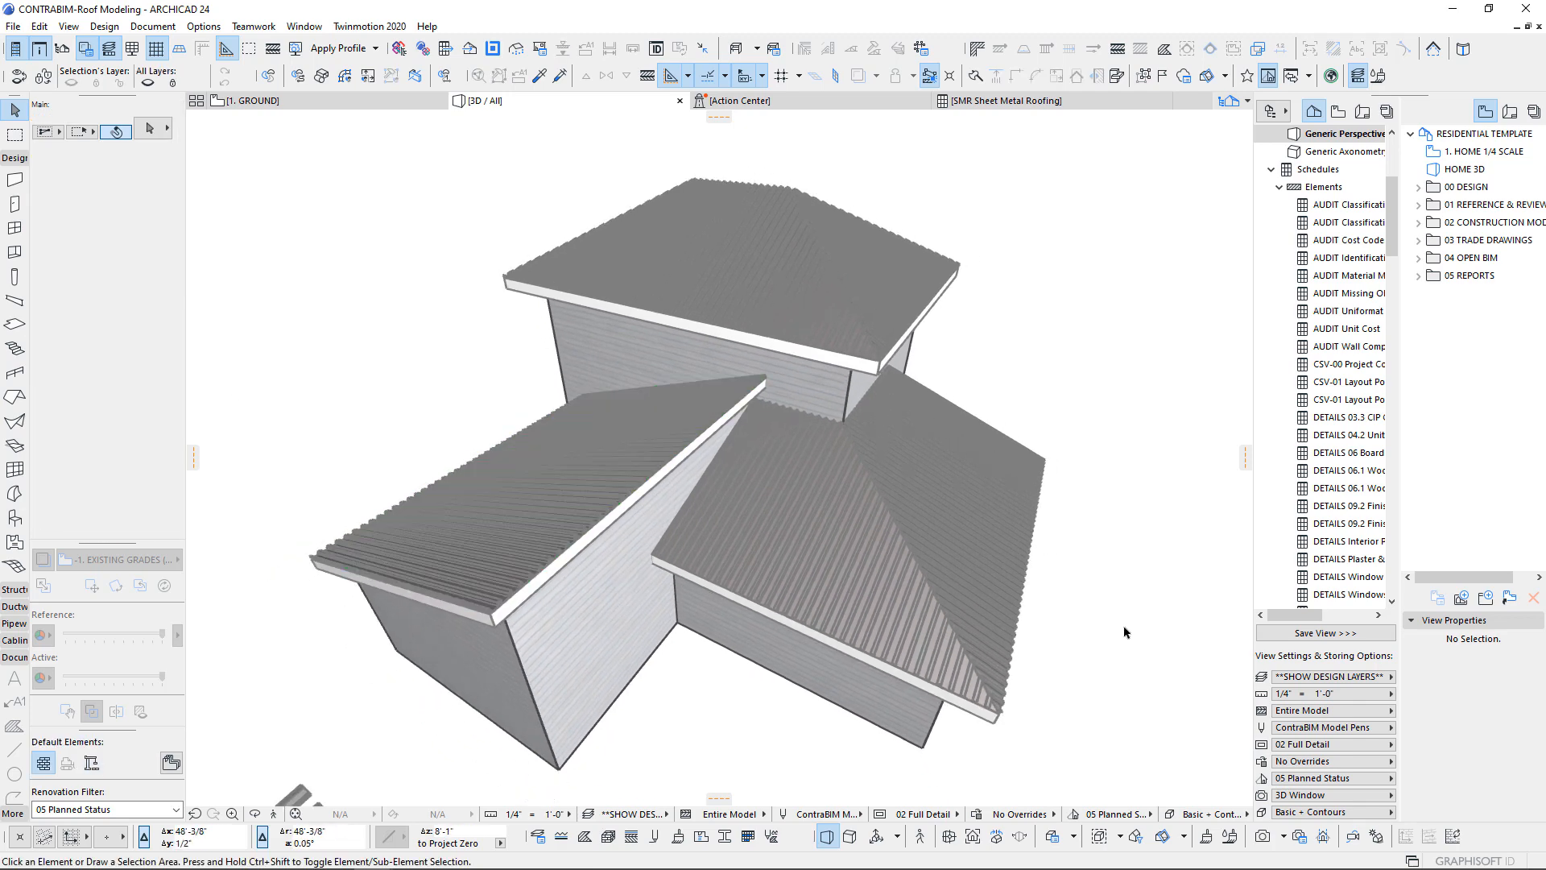
# - Examine the sample flashing profiles laid out on the ground beside the building
pyautogui.scroll(-3, 1103, 628)
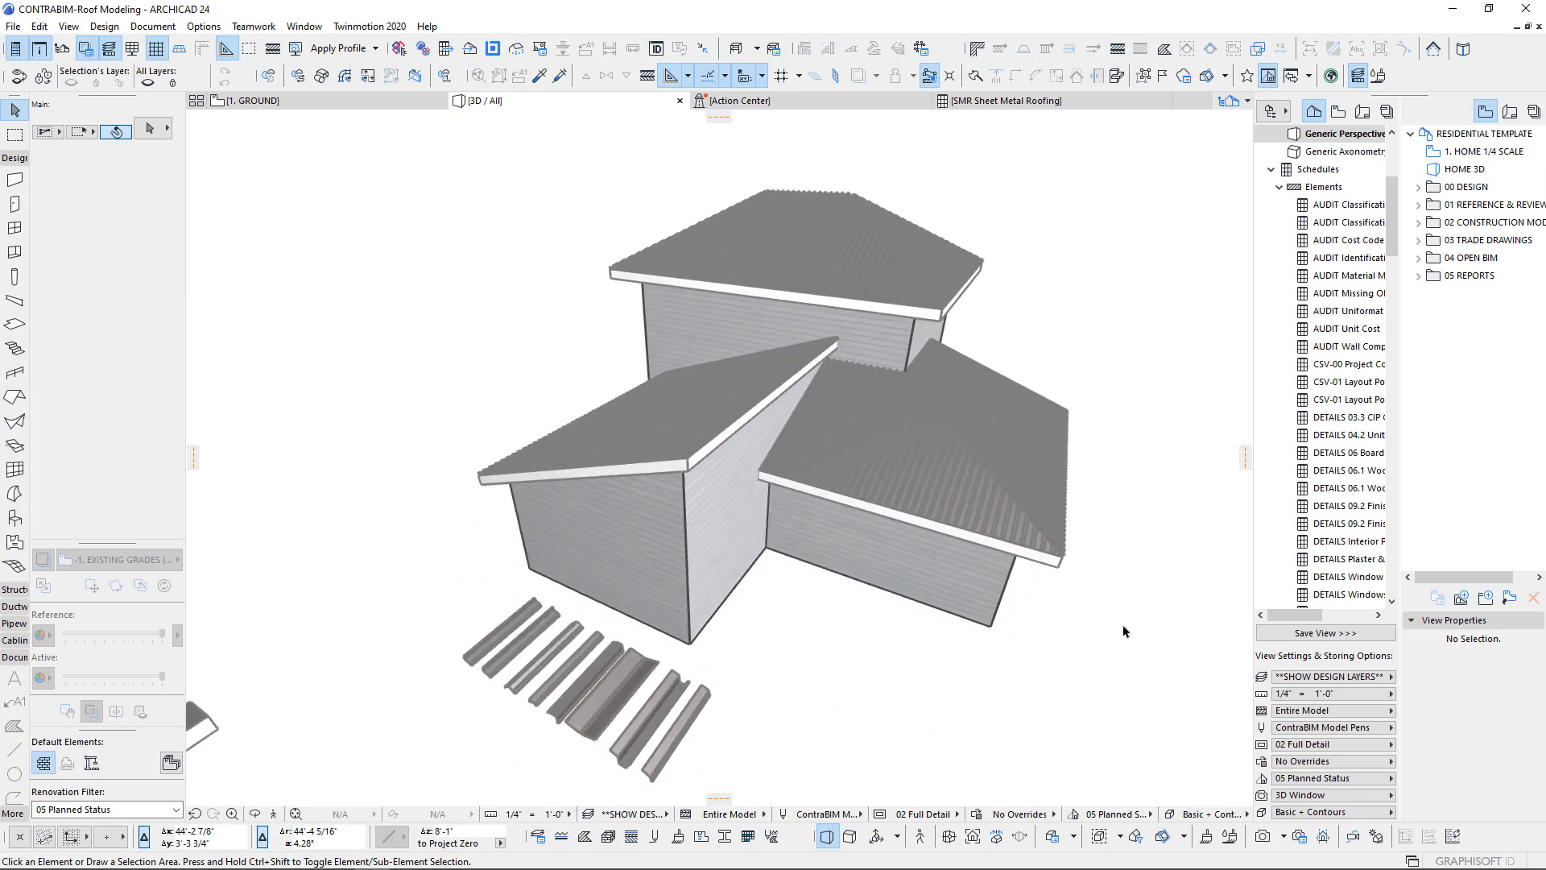
pyautogui.scroll(4, 598, 609)
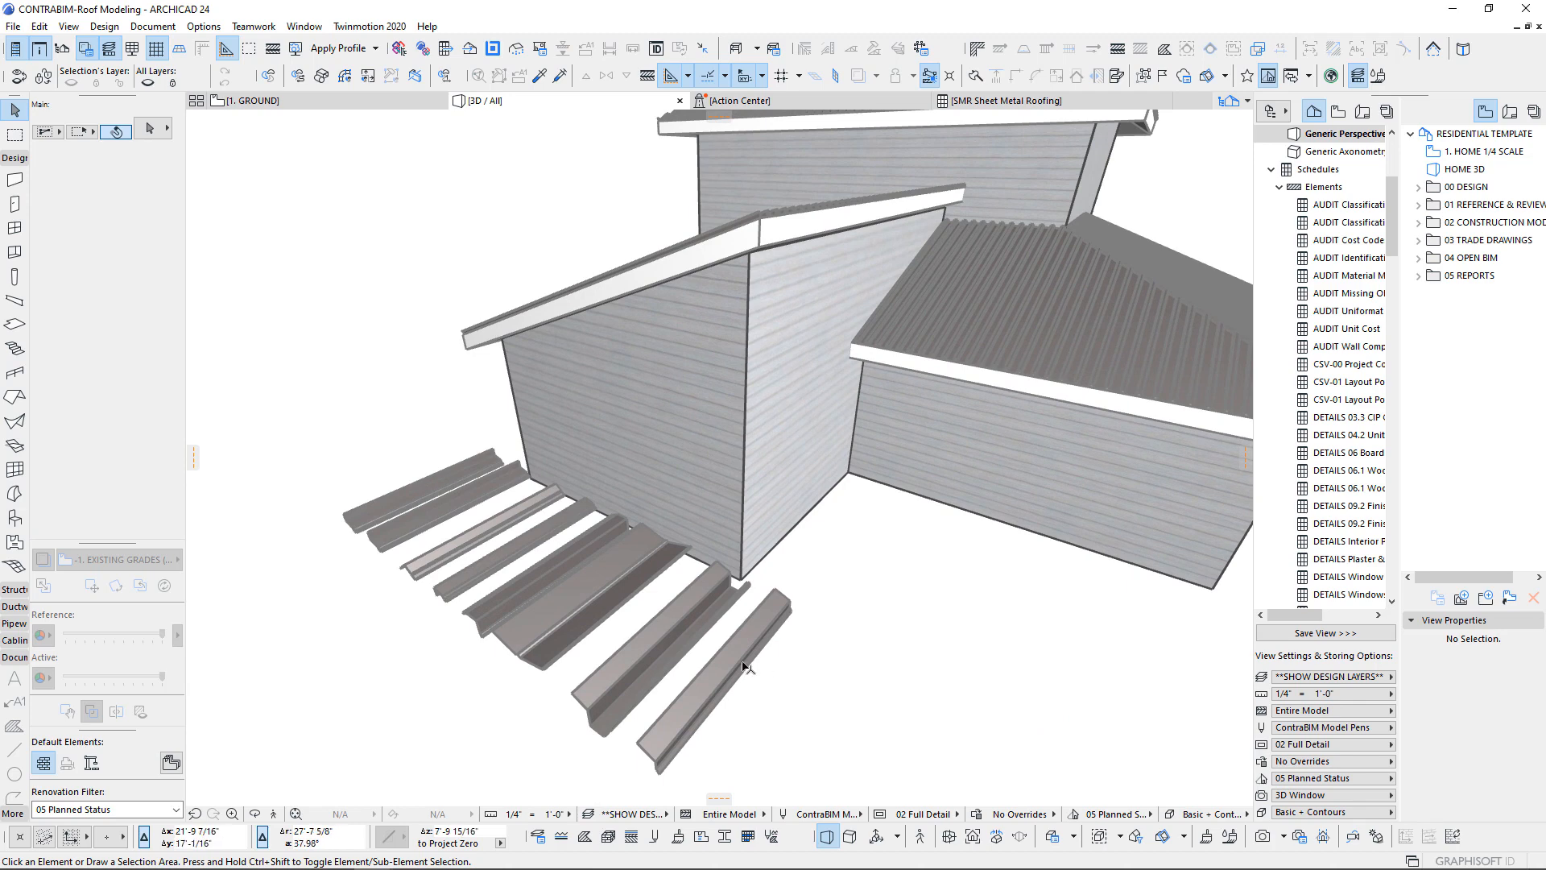
pyautogui.moveTo(745, 666)
pyautogui.keyDown('shift'); pyautogui.mouseDown(button='middle')
pyautogui.moveTo(975, 619)
pyautogui.moveTo(1003, 531)
pyautogui.mouseUp(button='middle'); pyautogui.keyUp('shift')
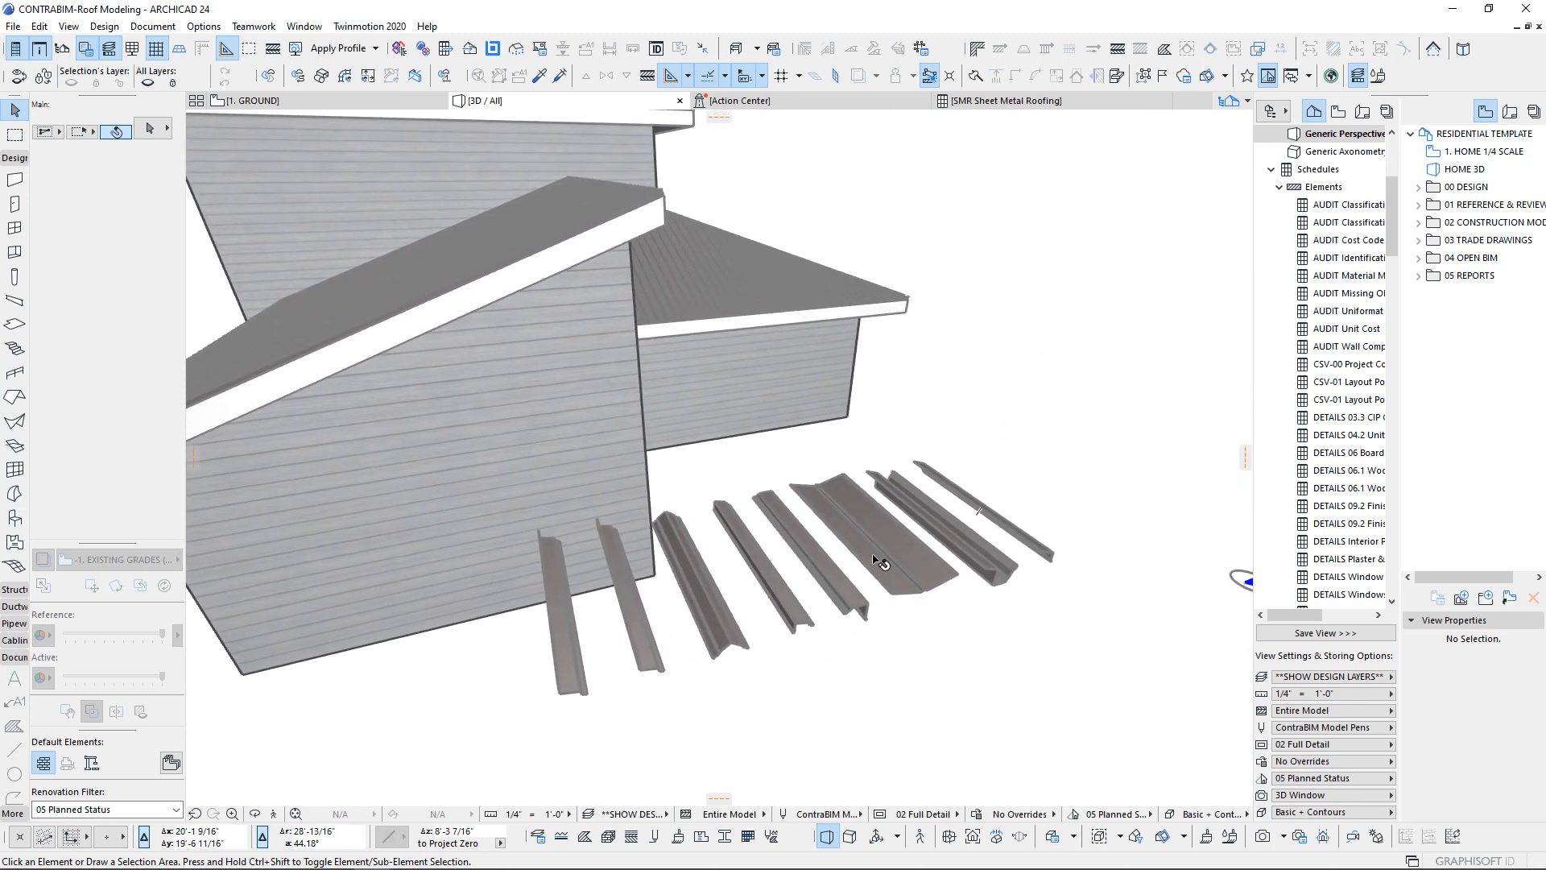
pyautogui.keyDown('shift'); pyautogui.moveTo(1006, 662); pyautogui.dragTo(346, 590, button='middle'); pyautogui.keyUp('shift')
pyautogui.scroll(5, 534, 539)
pyautogui.scroll(-2, 483, 512)
pyautogui.scroll(-1, 838, 593)
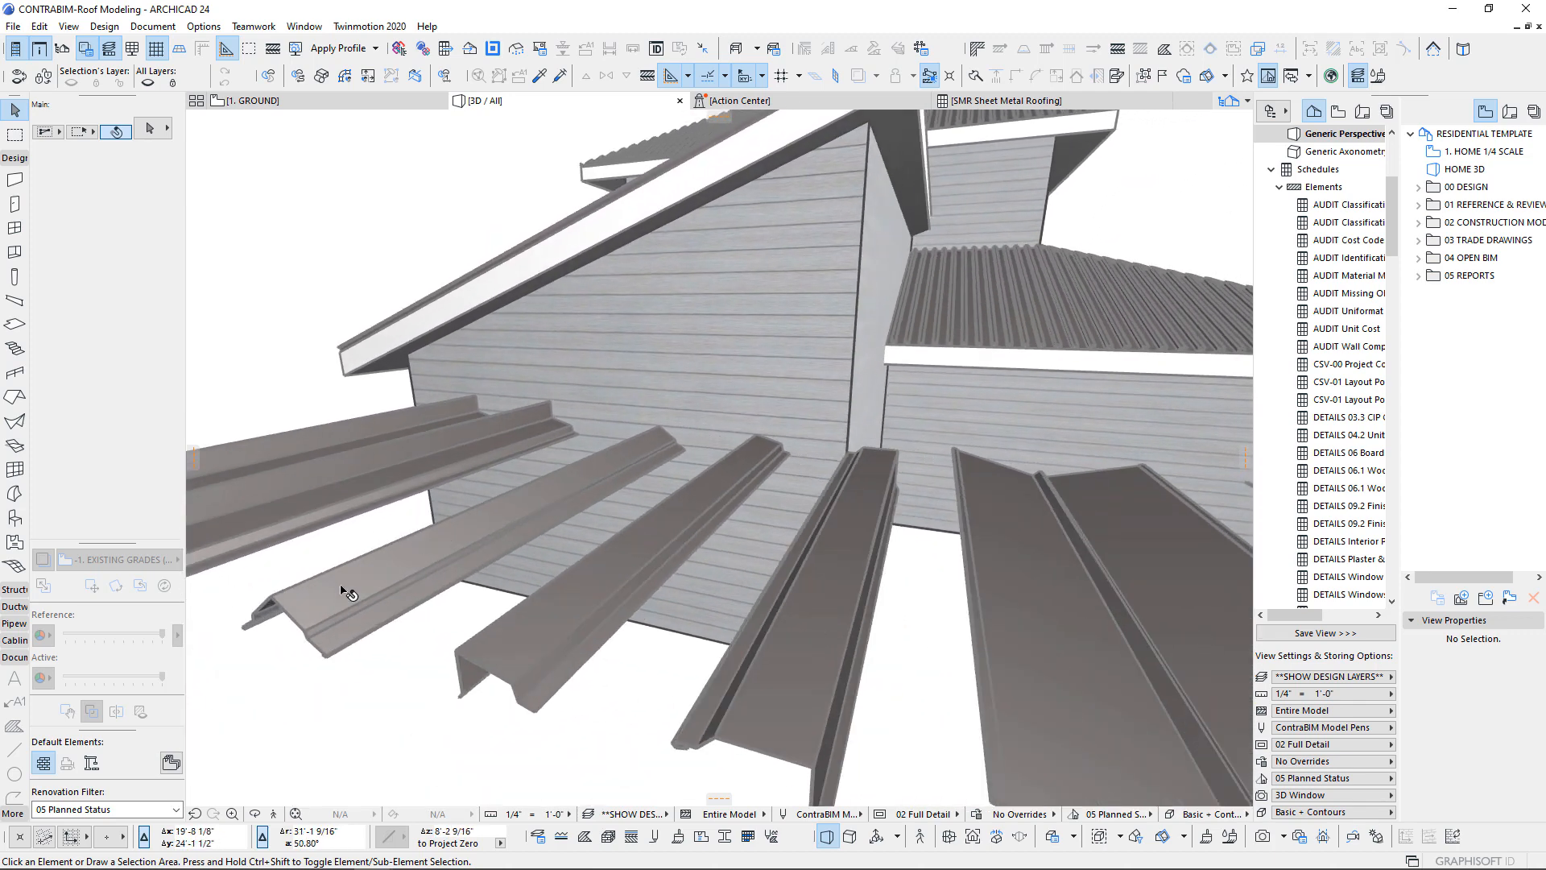
pyautogui.scroll(-2, 548, 590)
pyautogui.scroll(1, 574, 506)
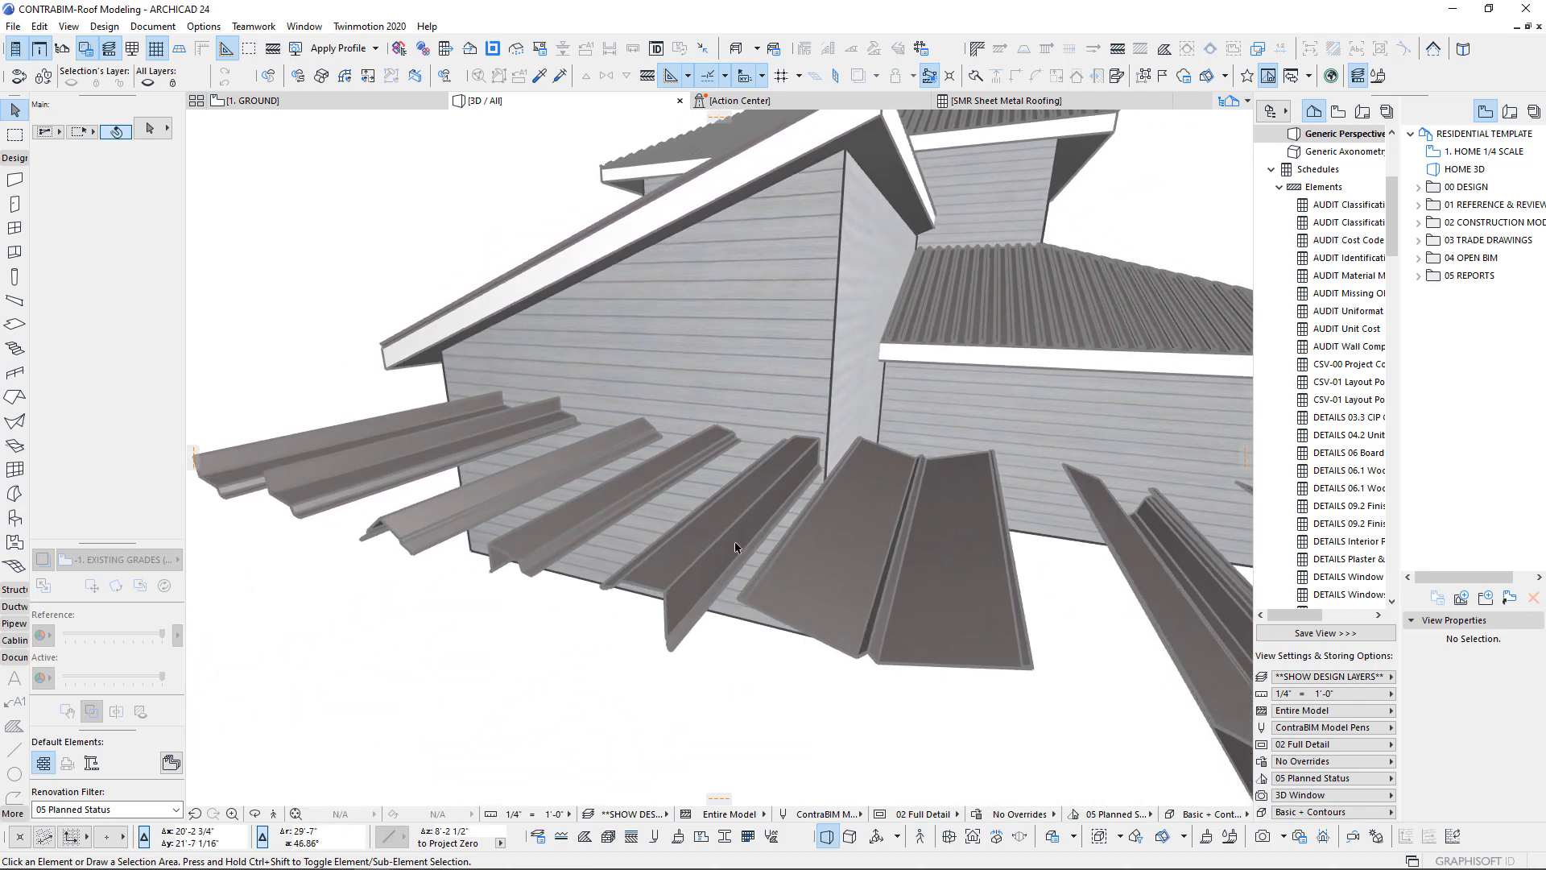
# - Identify the valley and fascia drip flashing samples by selecting each one, and clear the selection
pyautogui.keyDown('shift'); pyautogui.moveTo(578, 507); pyautogui.dragTo(532, 531, button='middle'); pyautogui.keyUp('shift')
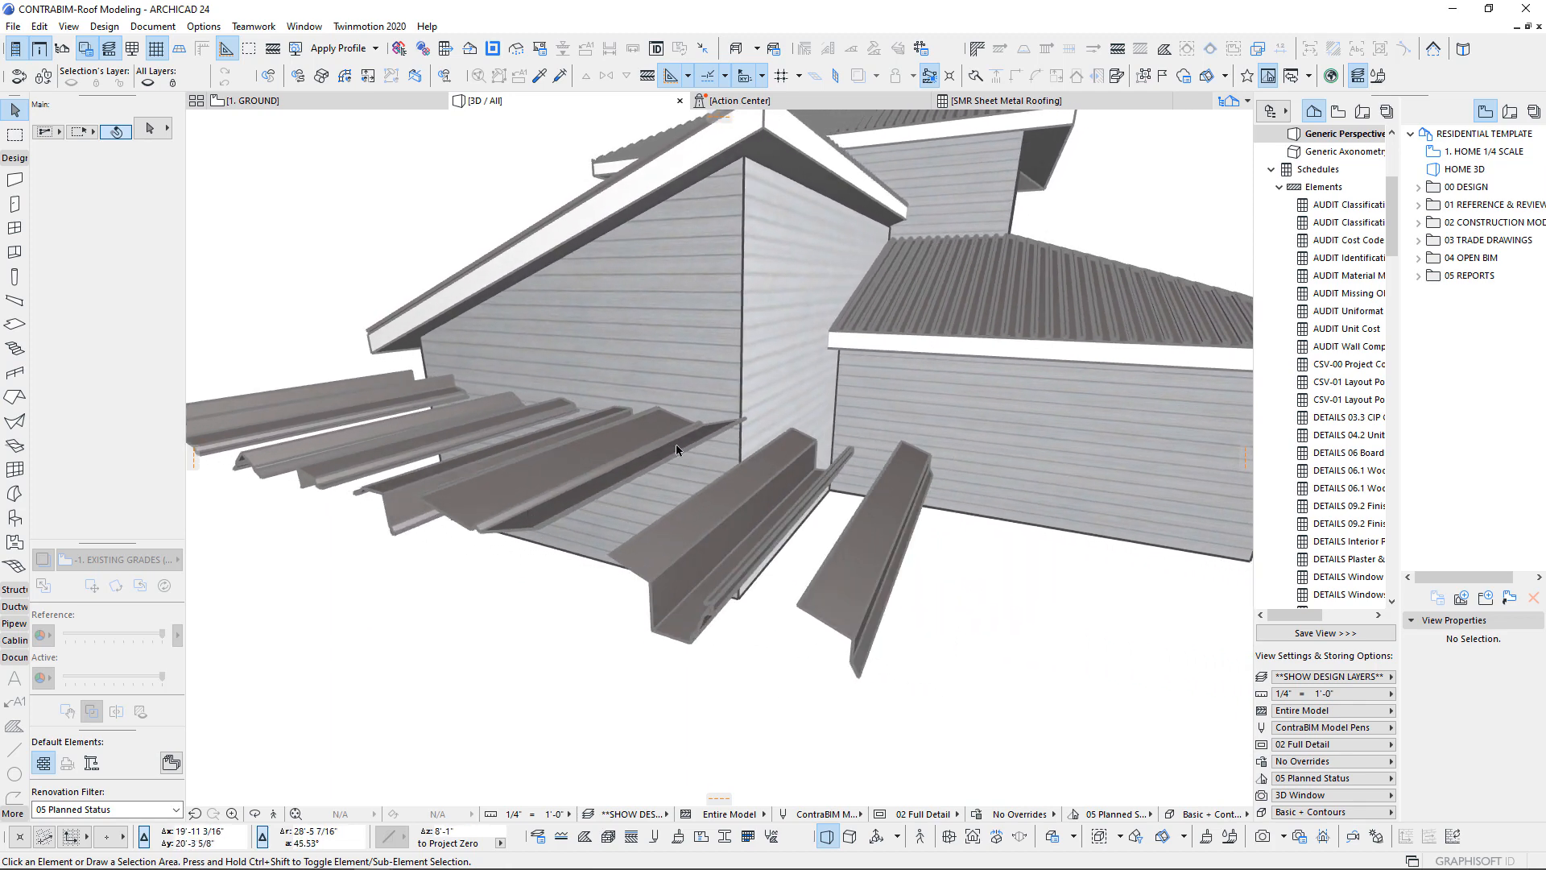
pyautogui.keyDown('shift'); pyautogui.moveTo(676, 449); pyautogui.dragTo(590, 488, button='middle'); pyautogui.keyUp('shift')
pyautogui.keyDown('shift'); pyautogui.moveTo(771, 547); pyautogui.dragTo(687, 459, button='middle'); pyautogui.keyUp('shift')
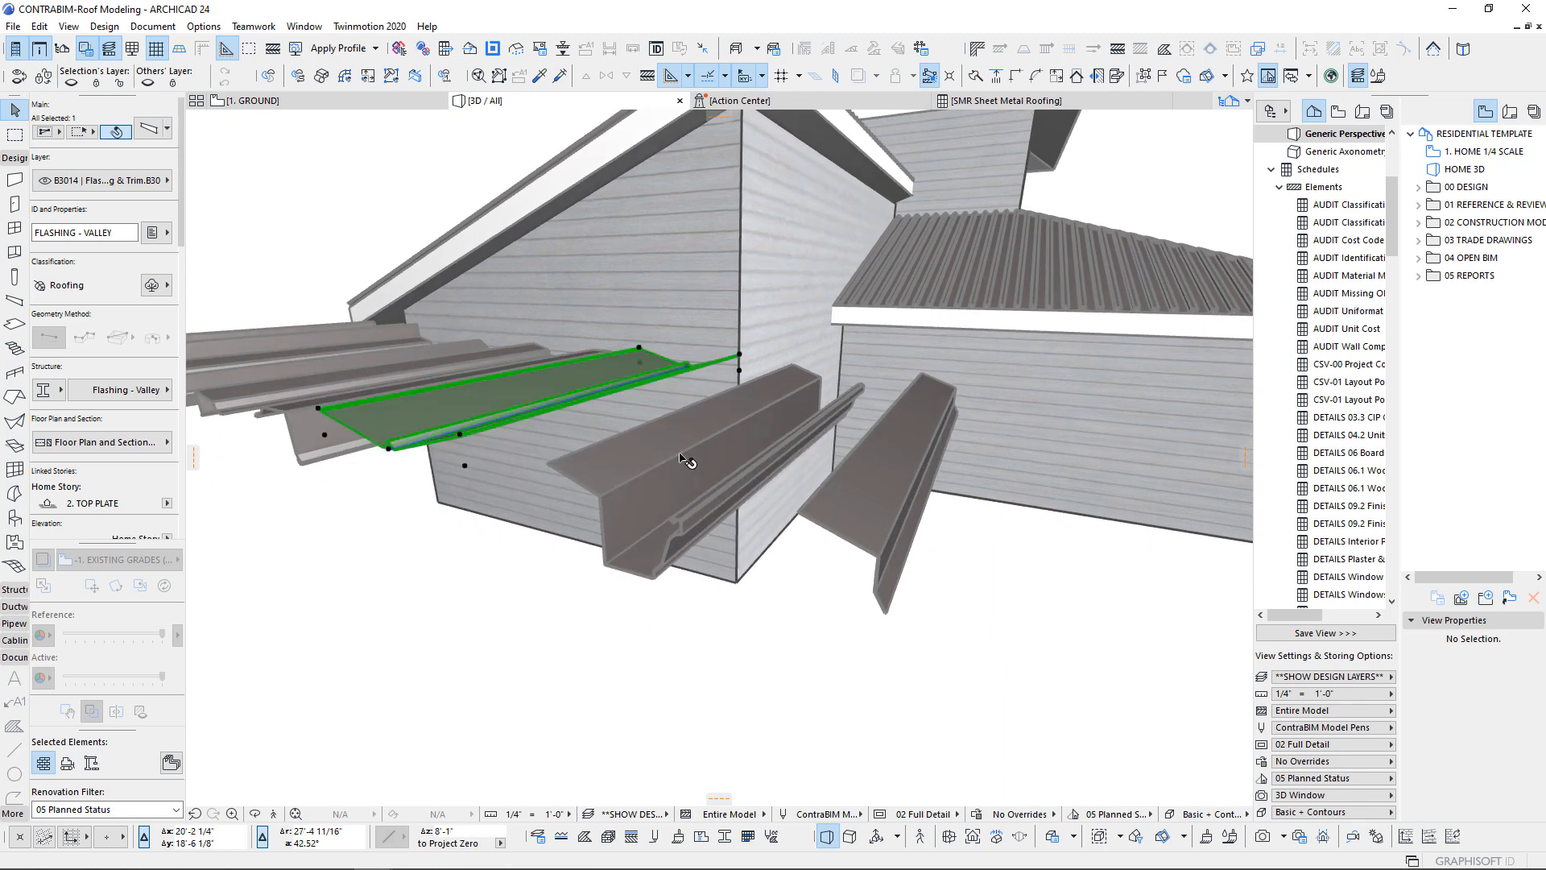
pyautogui.click(687, 459)
pyautogui.keyDown('shift'); pyautogui.moveTo(828, 562); pyautogui.dragTo(848, 496, button='middle'); pyautogui.keyUp('shift')
pyautogui.scroll(-10, 847, 496)
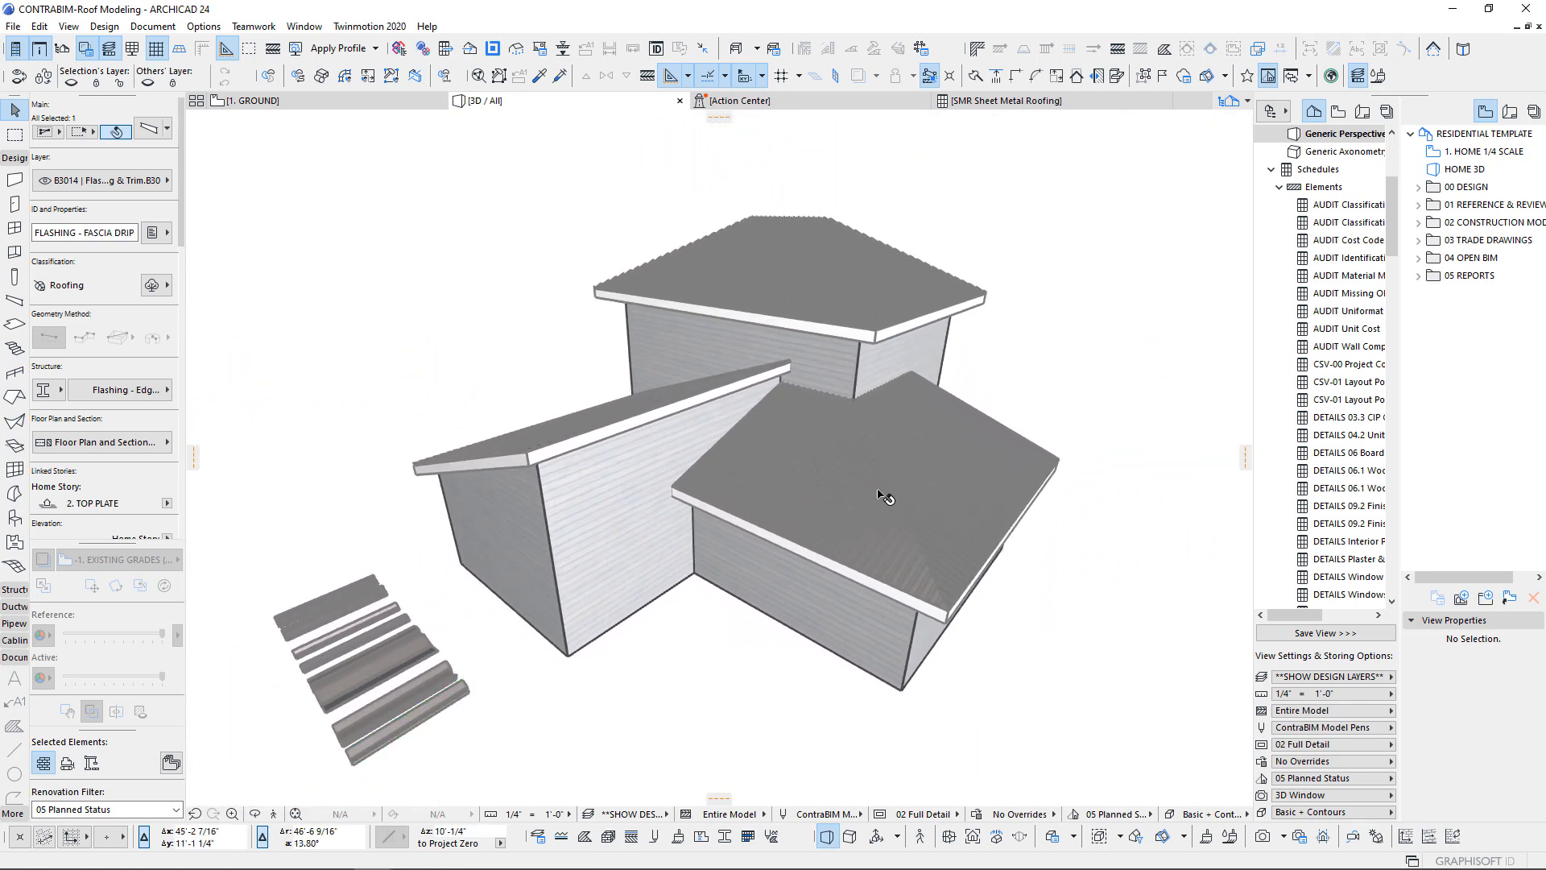
pyautogui.scroll(1, 877, 492)
pyautogui.press('Escape')
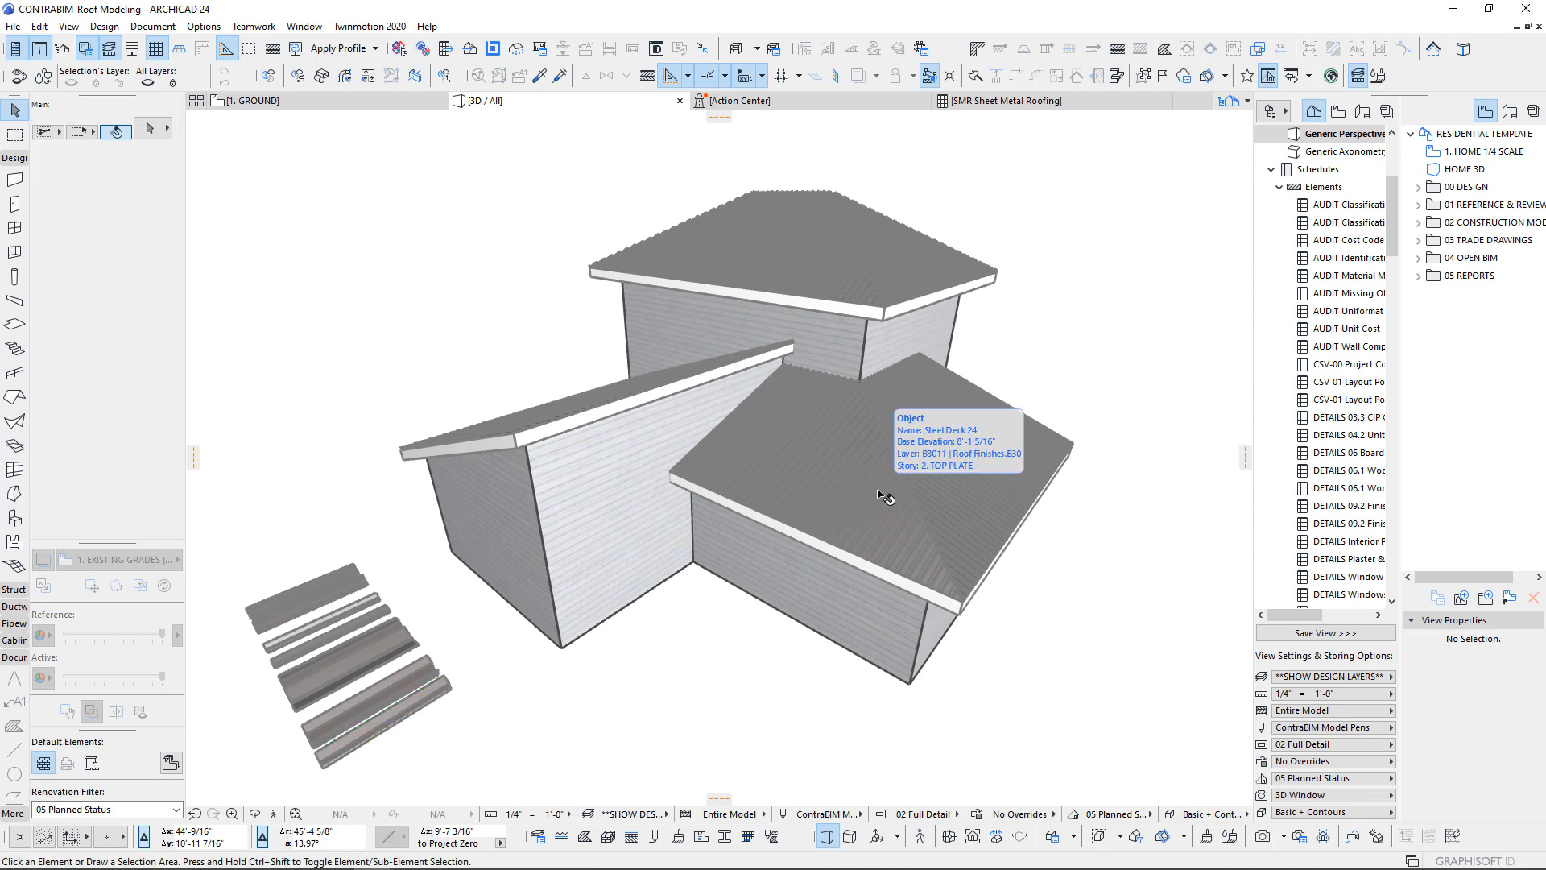
# - Try a different profile style on the two Steel Deck panels selected together on the lower hip roof
pyautogui.scroll(3, 883, 496)
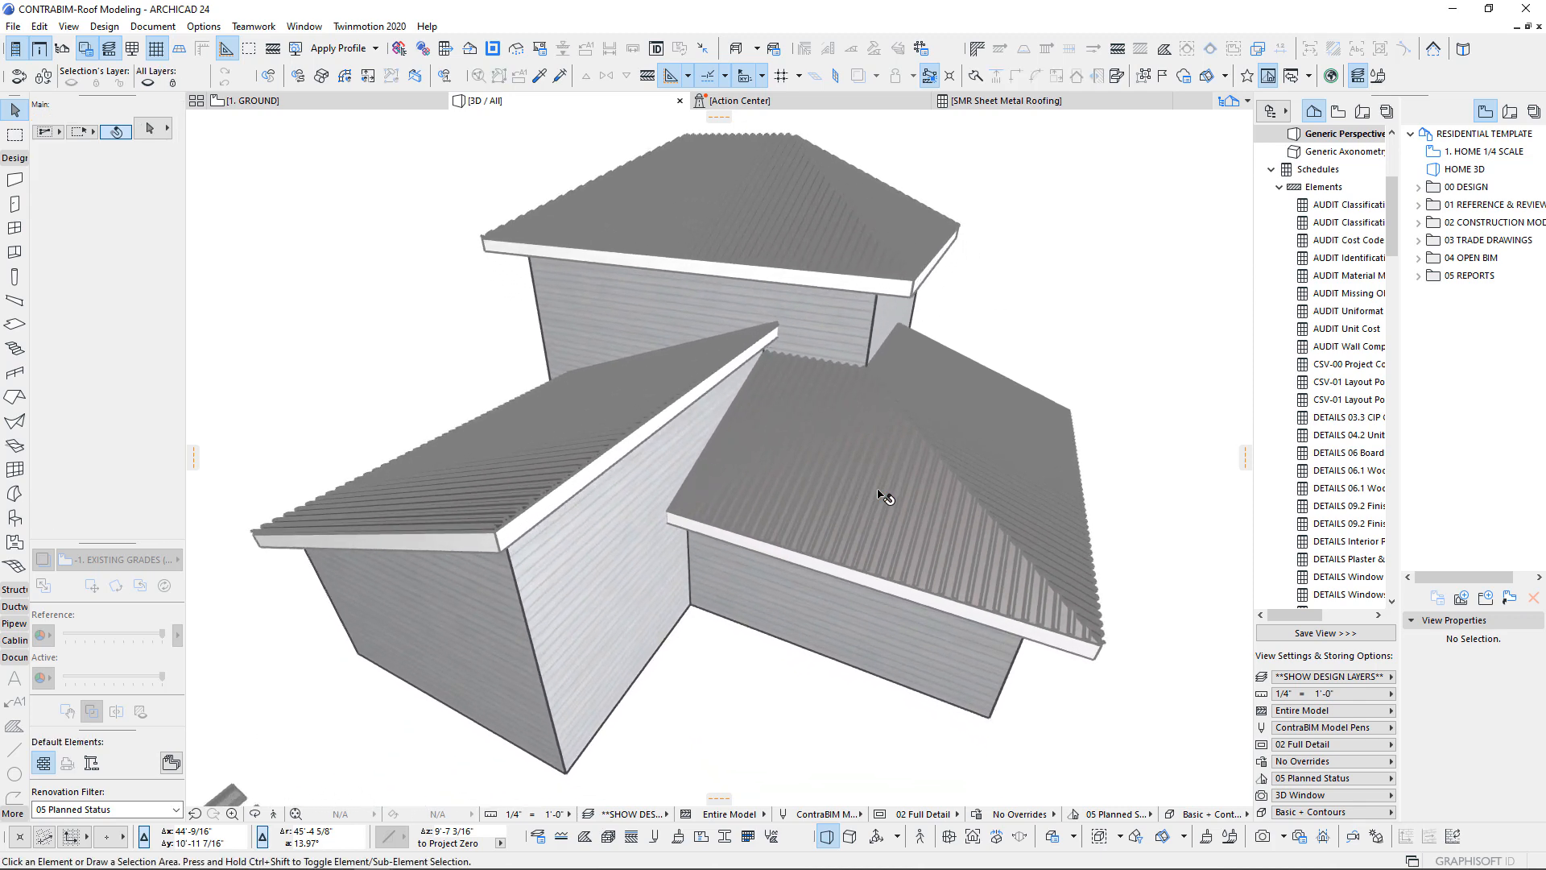
pyautogui.keyDown('shift'); pyautogui.moveTo(877, 491); pyautogui.dragTo(780, 467, button='middle'); pyautogui.keyUp('shift')
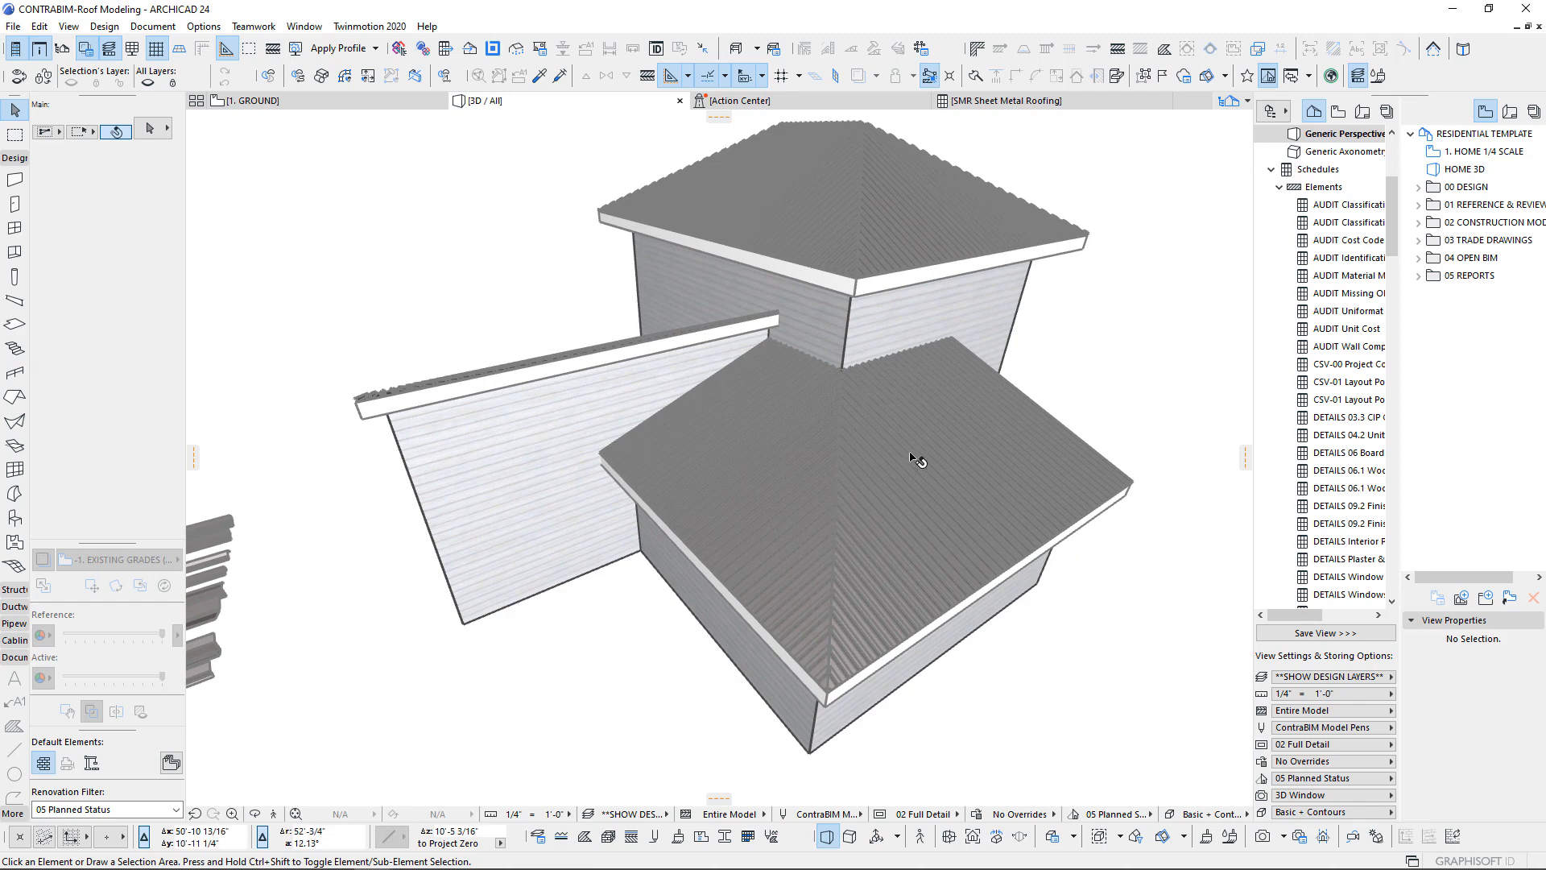
pyautogui.click(949, 473)
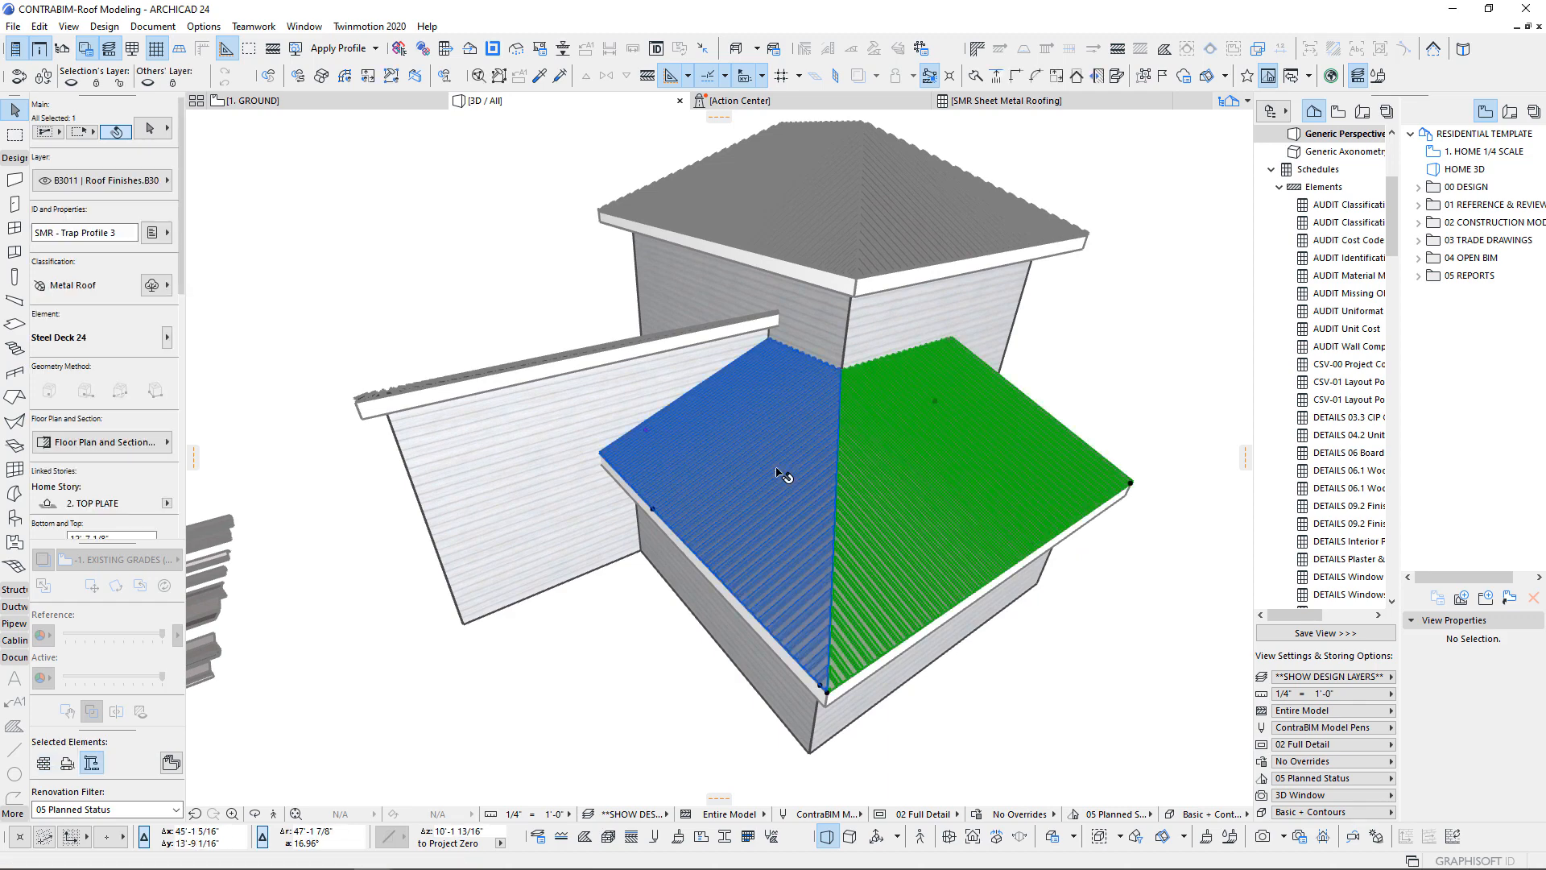
pyautogui.keyDown('shift'); pyautogui.click(787, 473); pyautogui.keyUp('shift')
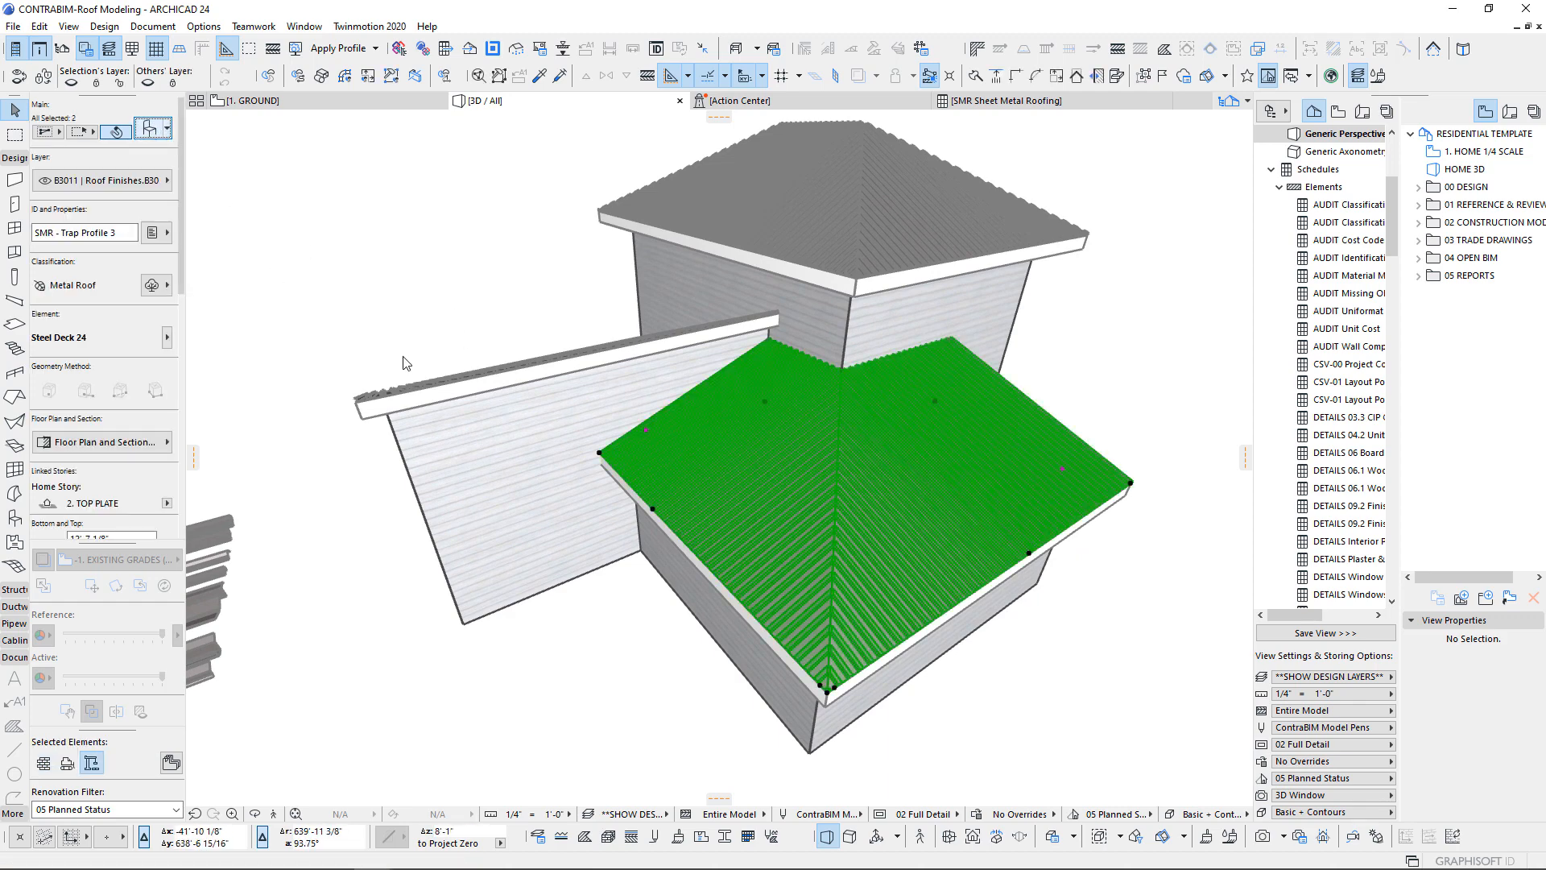
pyautogui.hotkey('ctrl', 't')
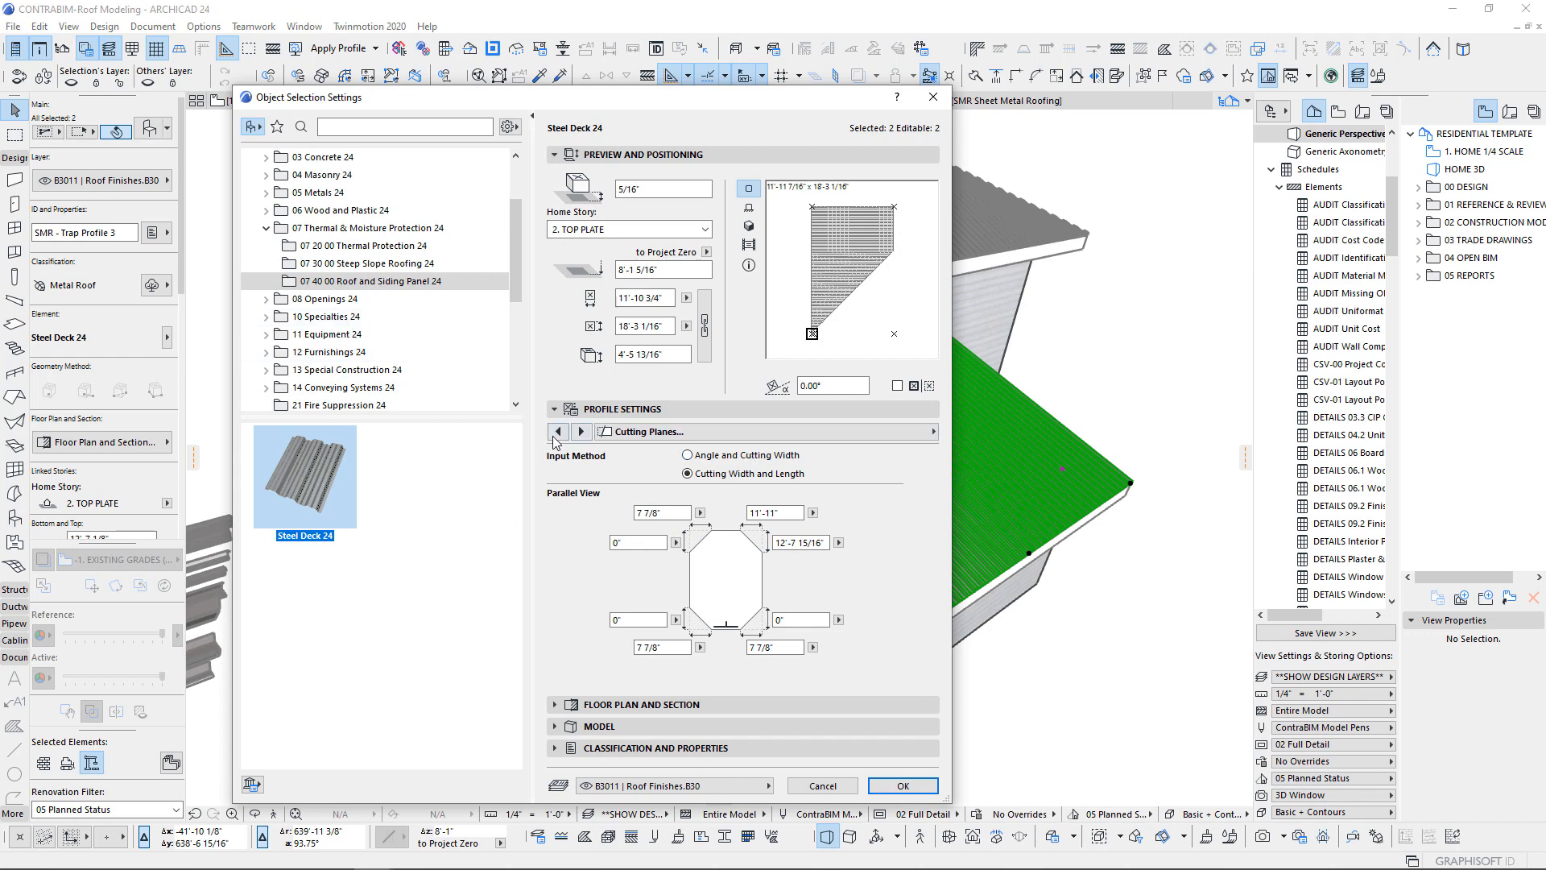
pyautogui.click(557, 432)
pyautogui.click(559, 432)
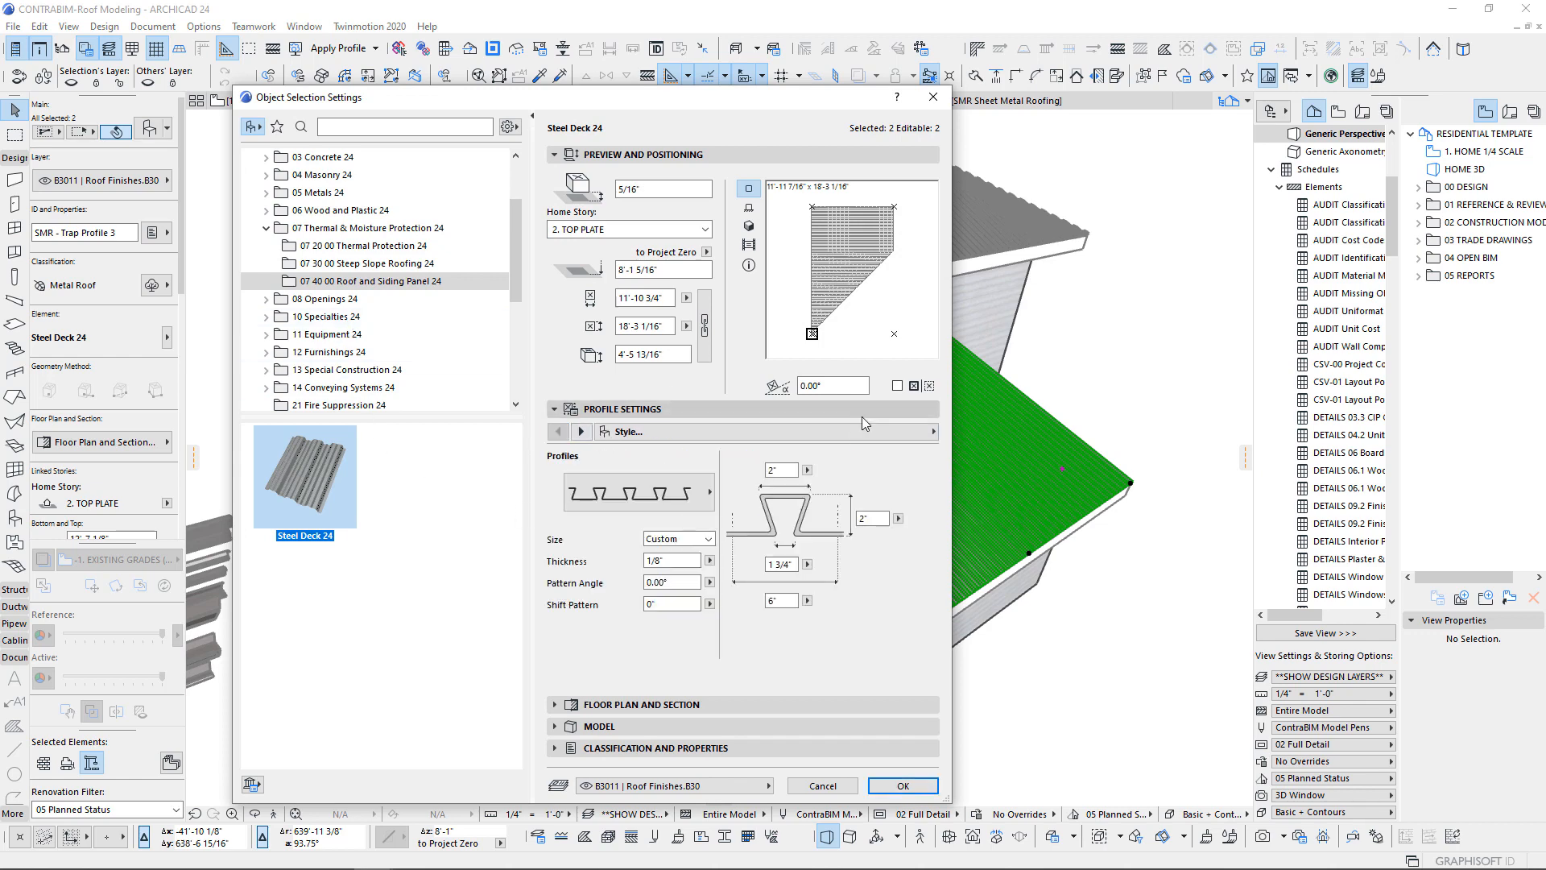
pyautogui.click(693, 490)
pyautogui.click(802, 659)
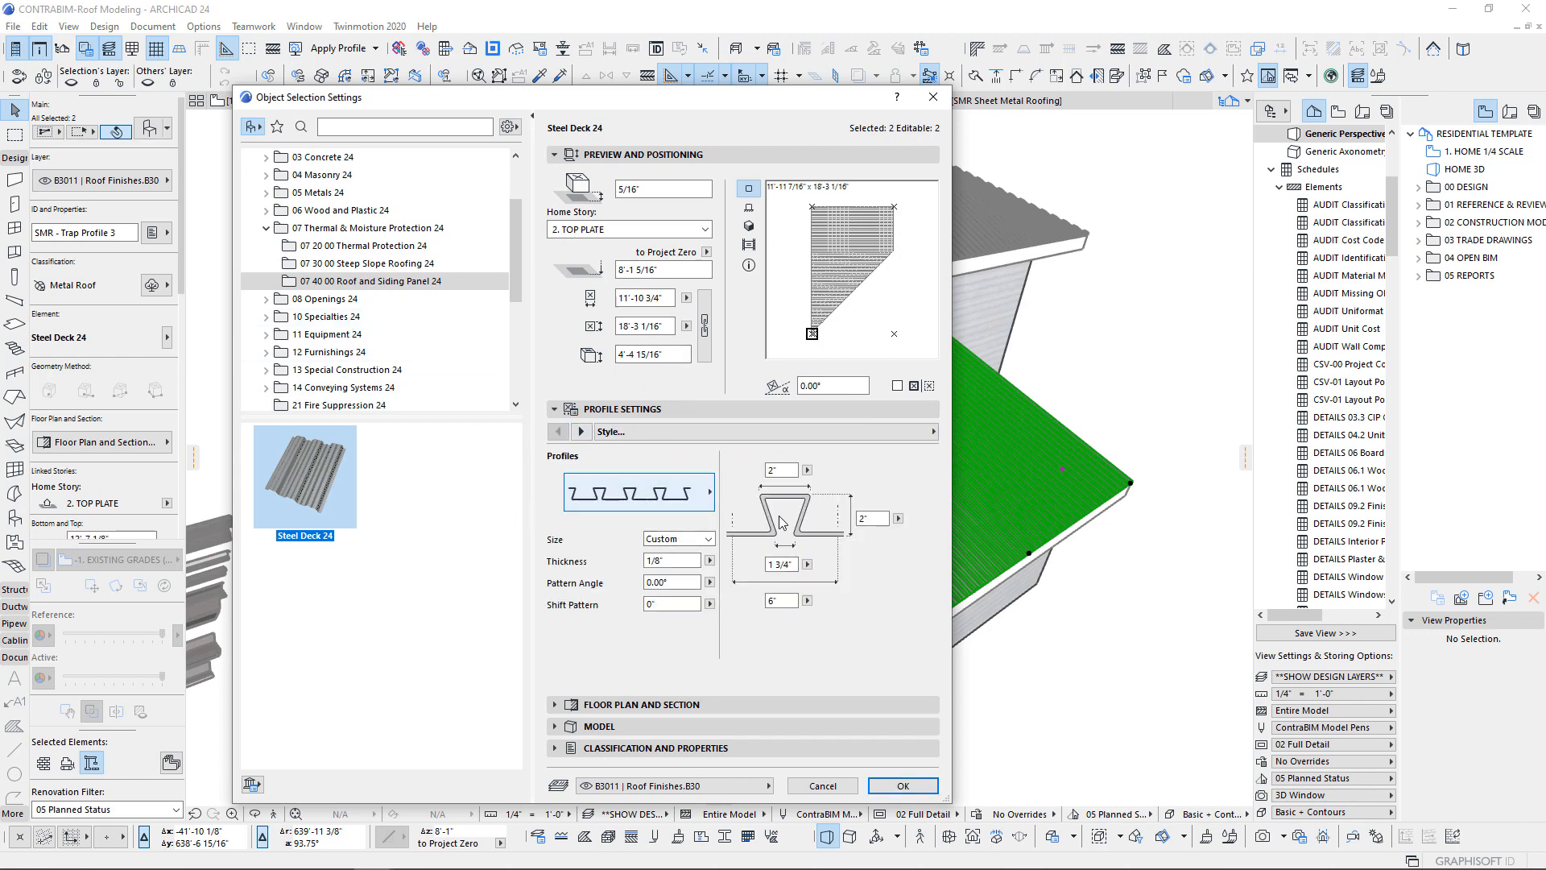
pyautogui.click(902, 786)
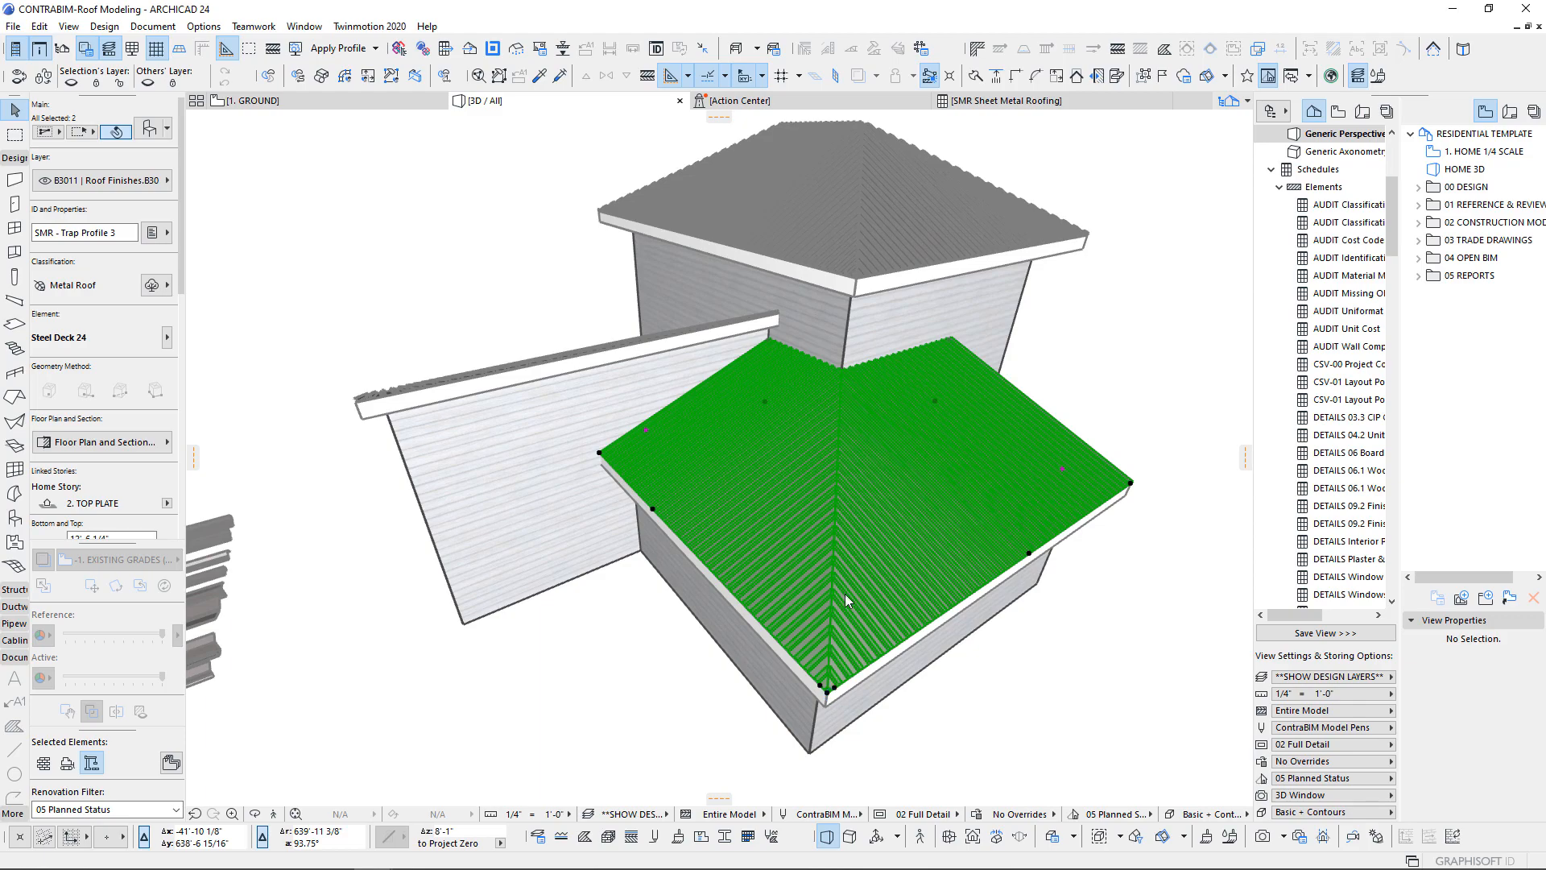
# - Inspect the lower hip roof's panels in 3D, undo their profile style change, and clear the selection
pyautogui.keyDown('shift'); pyautogui.moveTo(844, 593); pyautogui.dragTo(810, 573, button='middle'); pyautogui.keyUp('shift')
pyautogui.scroll(5, 837, 589)
pyautogui.scroll(-3, 809, 573)
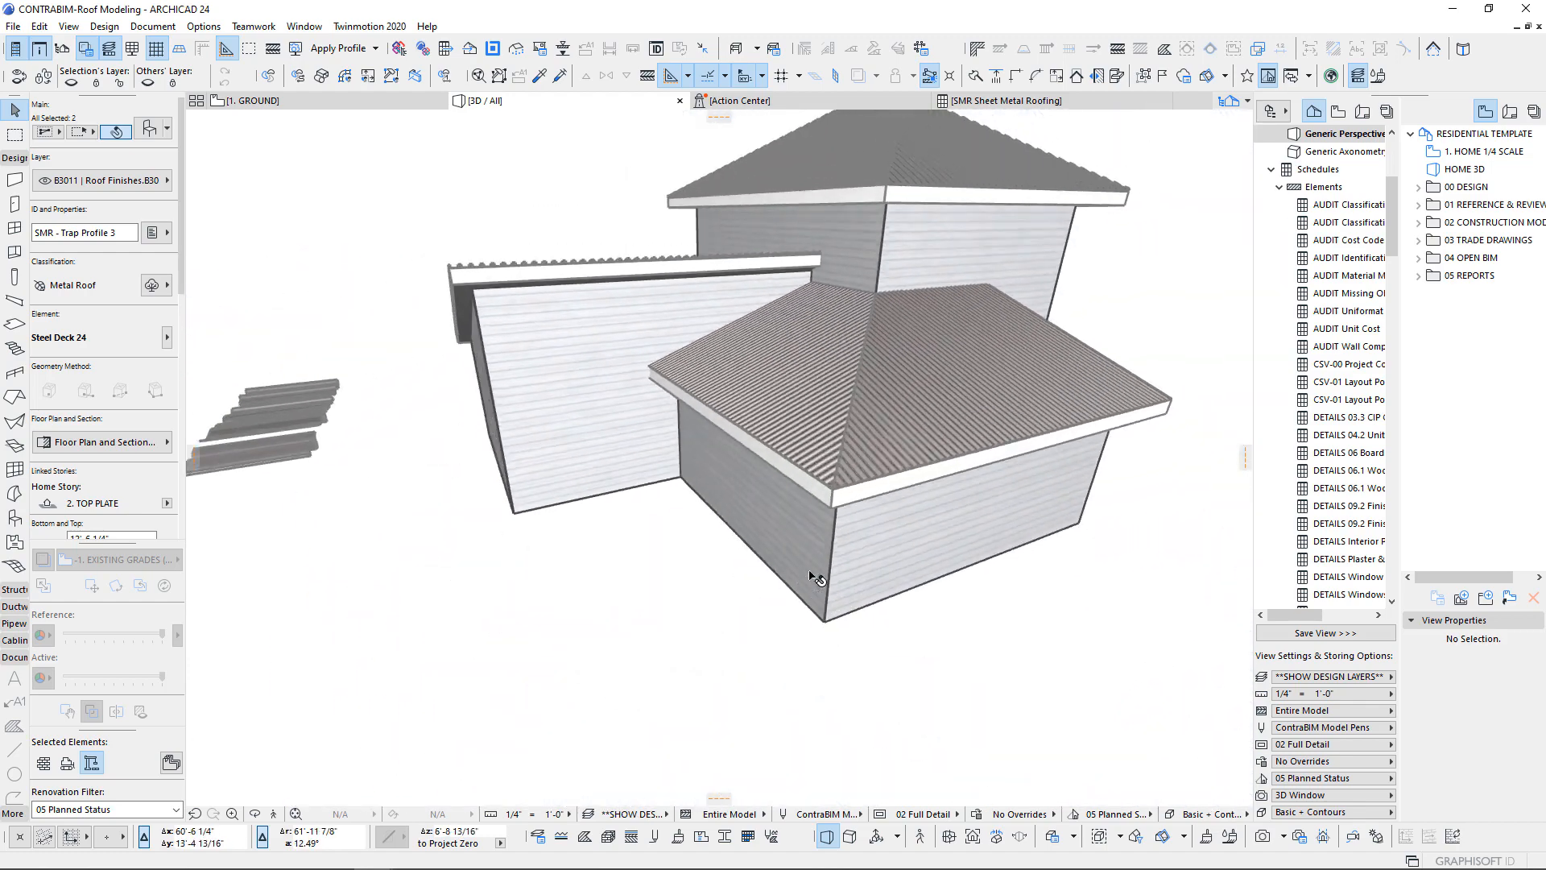
pyautogui.scroll(3, 812, 576)
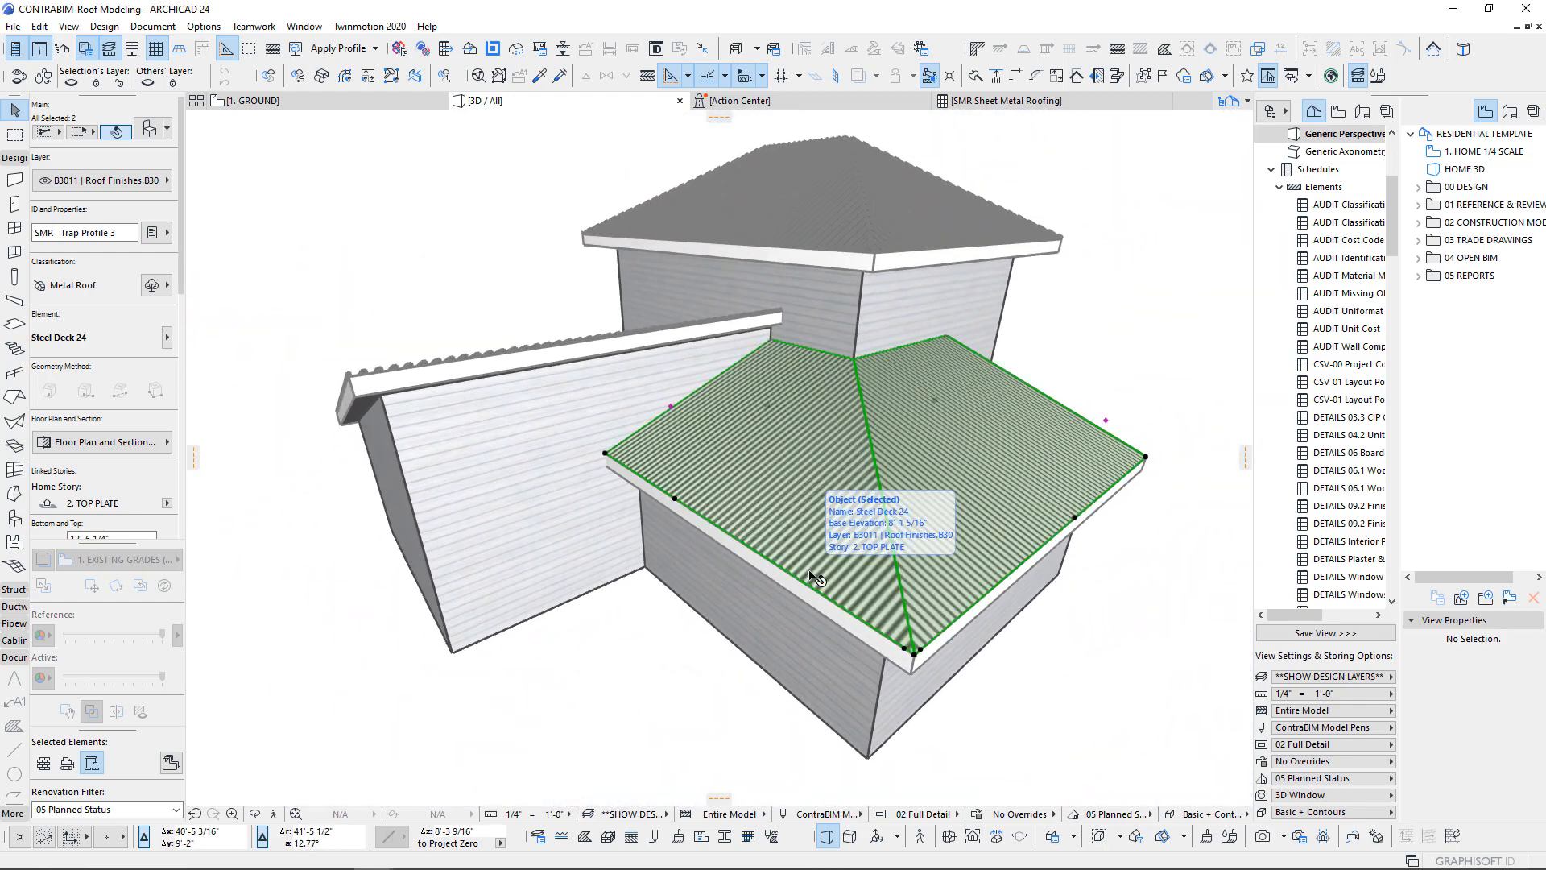
pyautogui.hotkey('ctrl', 'z')
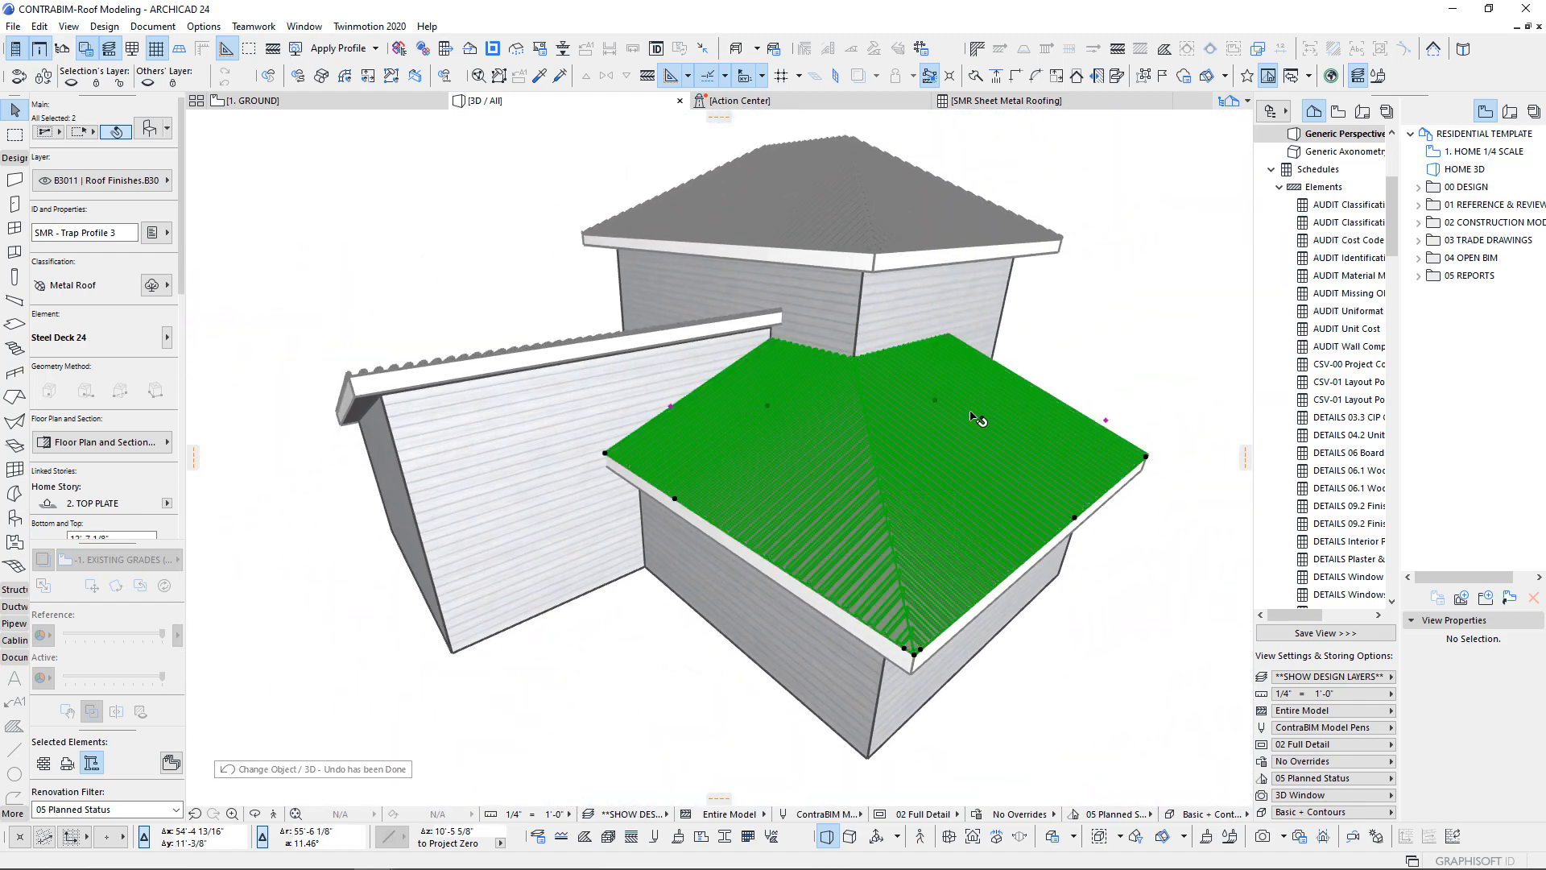
pyautogui.press('Escape')
pyautogui.moveTo(821, 433); pyautogui.dragTo(972, 344)
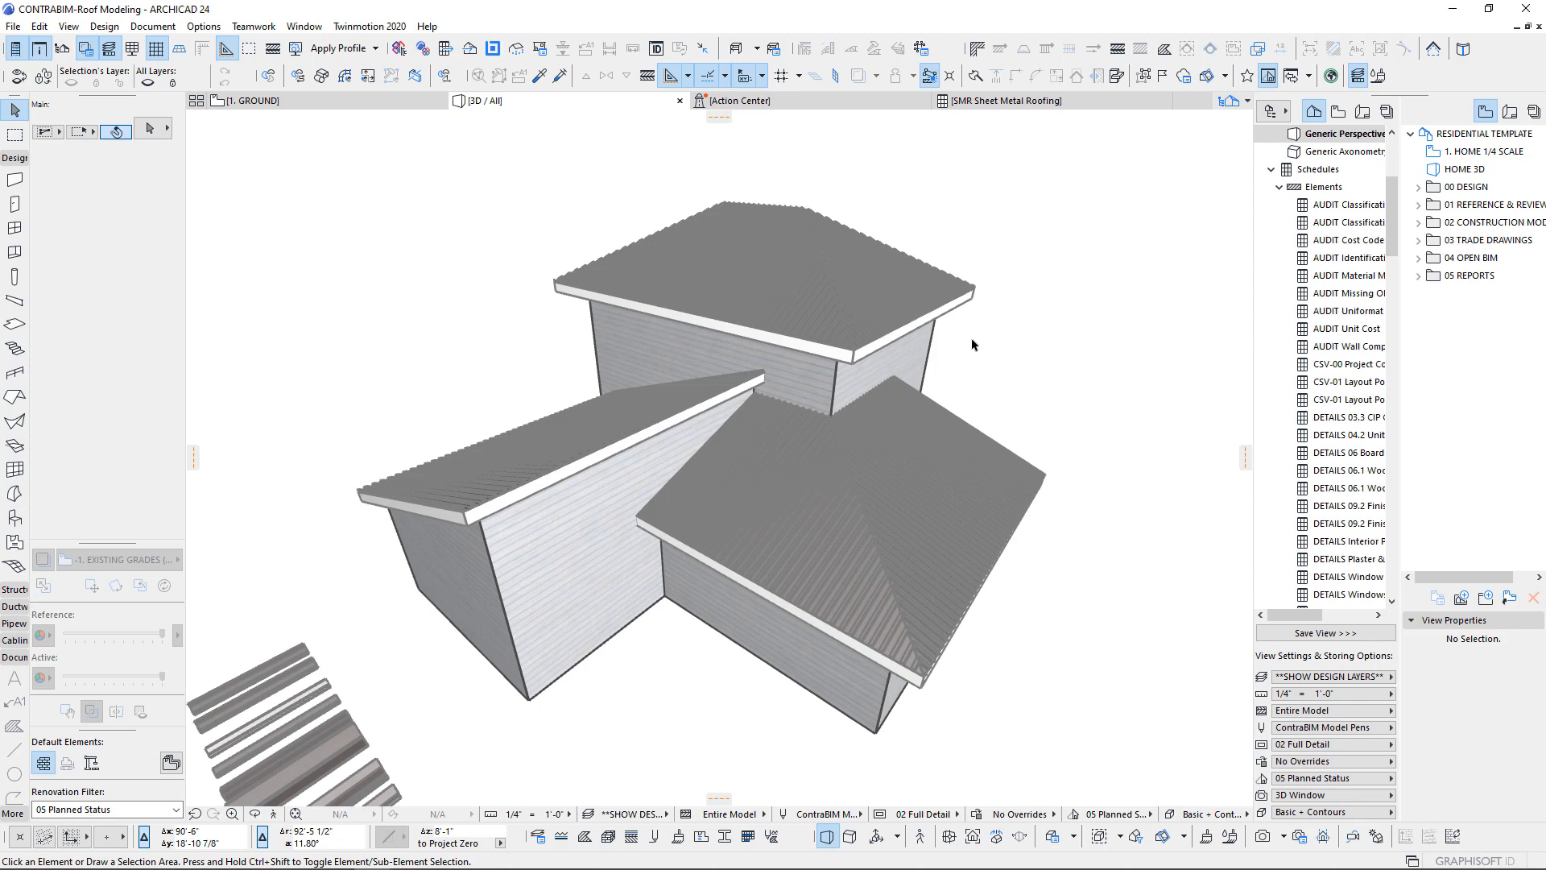
pyautogui.scroll(5, 972, 344)
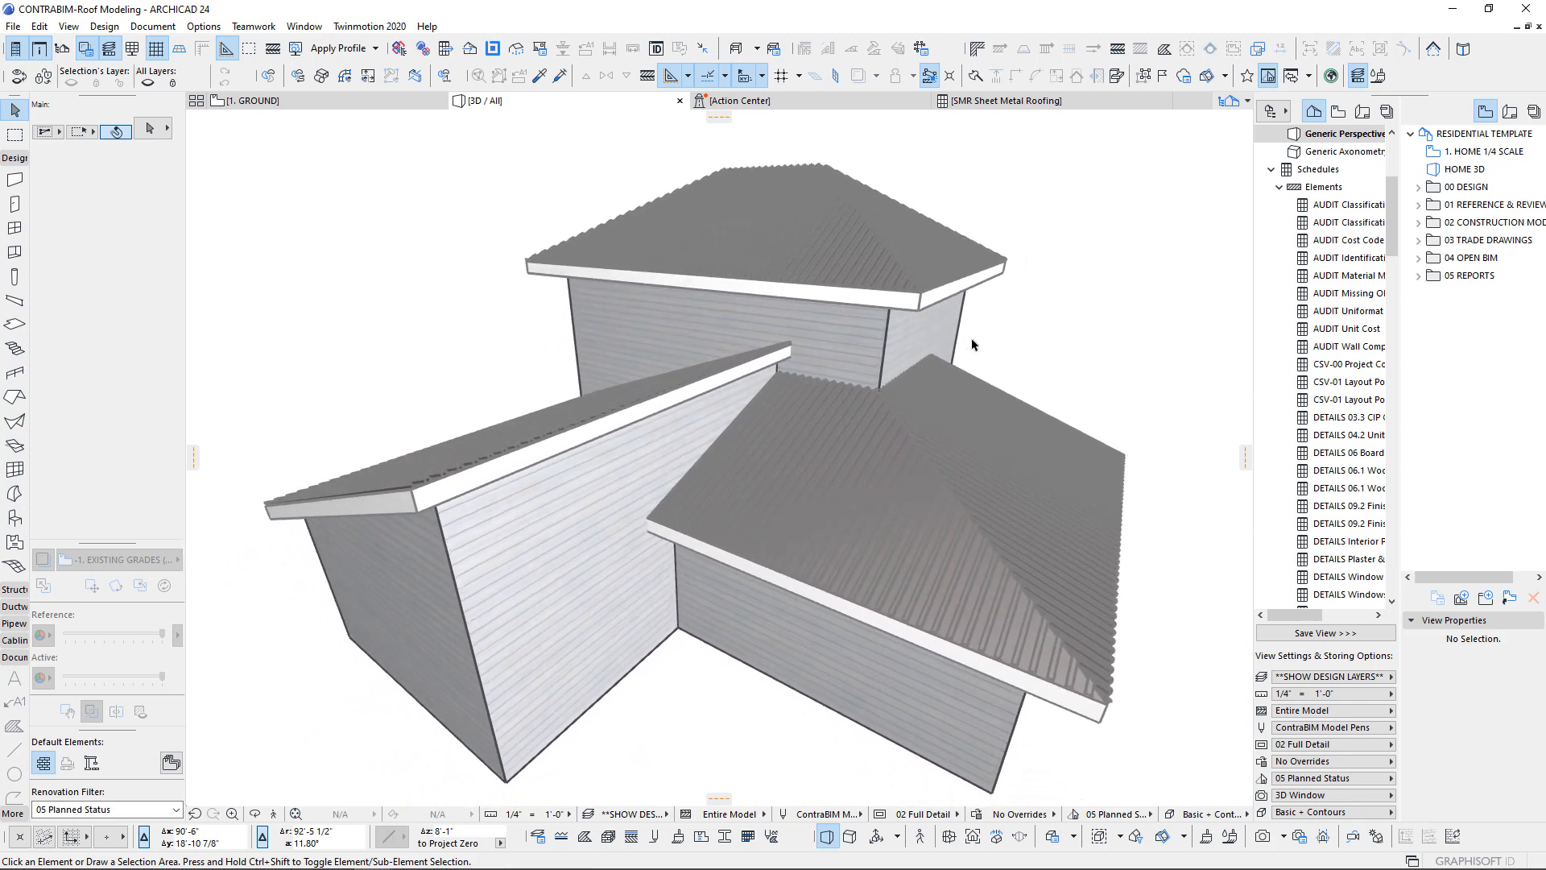
pyautogui.scroll(2, 972, 344)
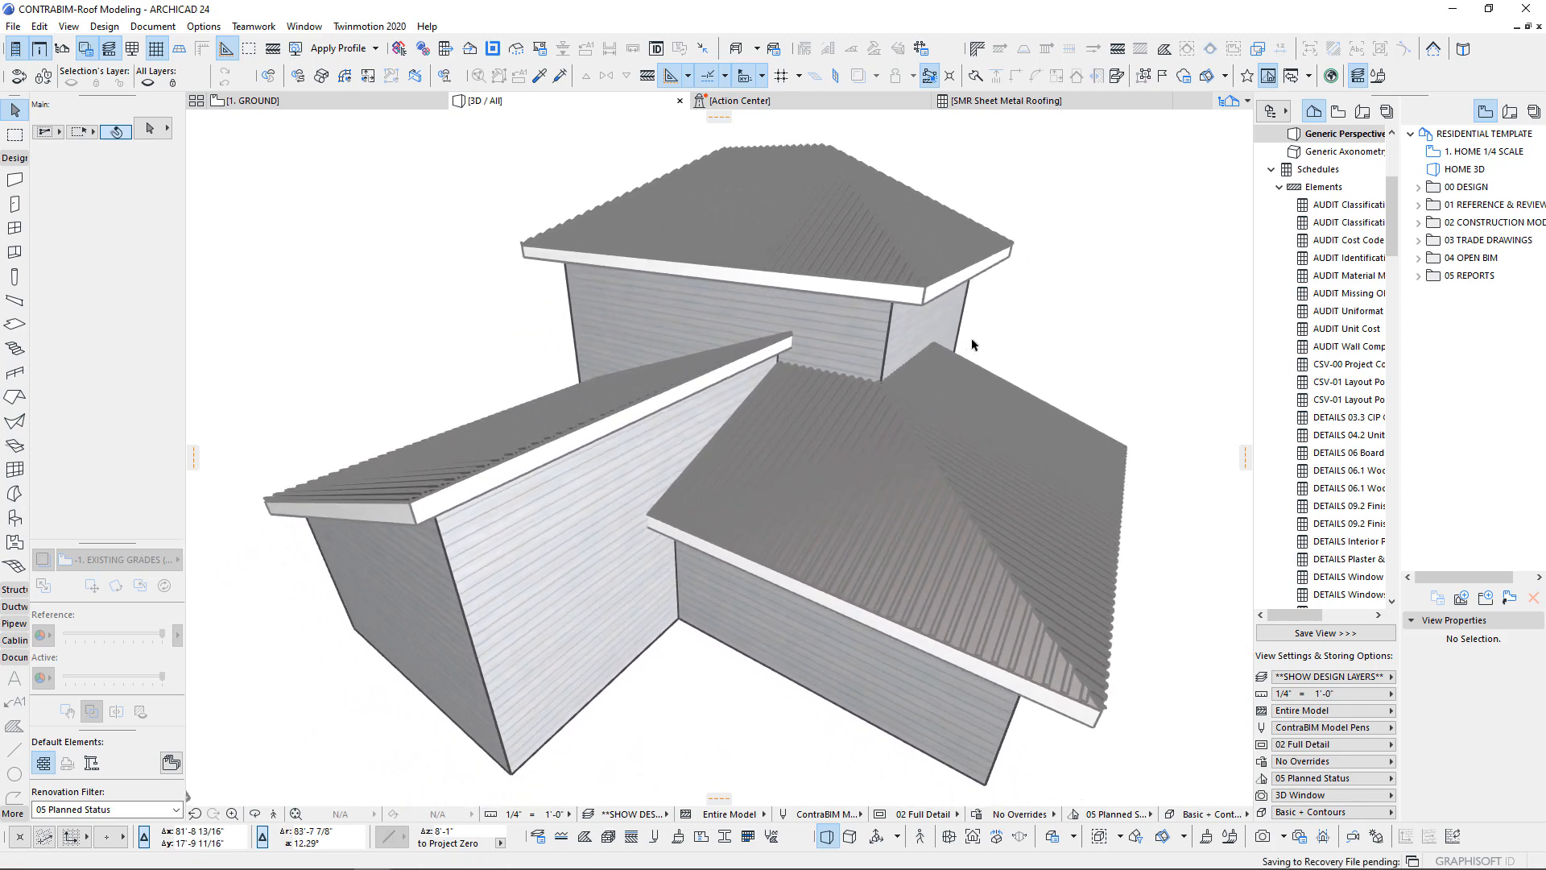